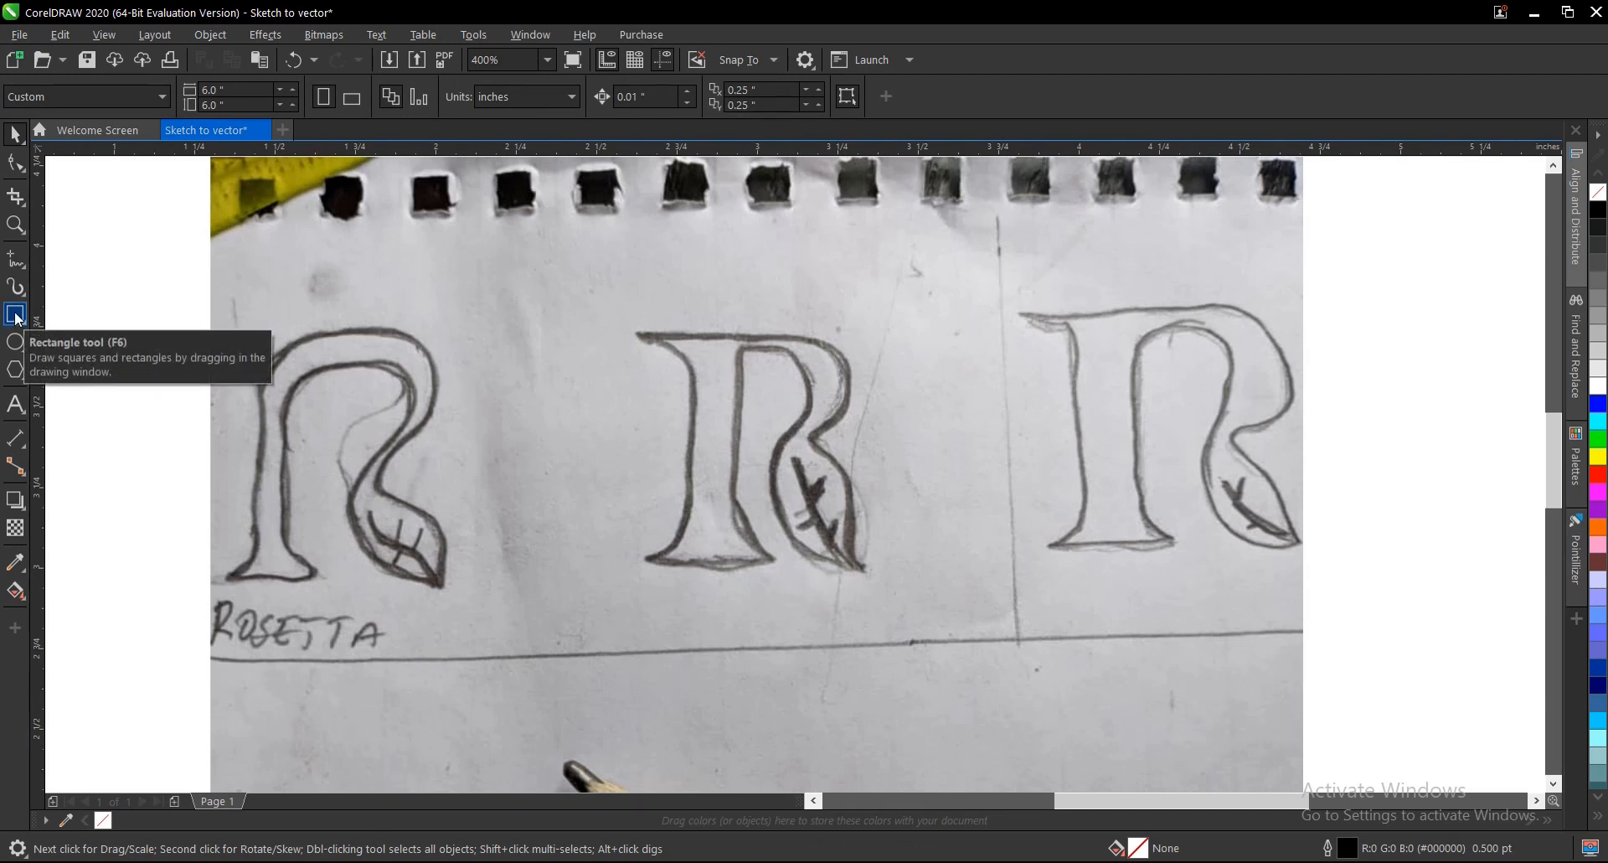
# Draw a 1-inch square and position it around the middle R in the sketch photo.
pyautogui.click(15, 315)
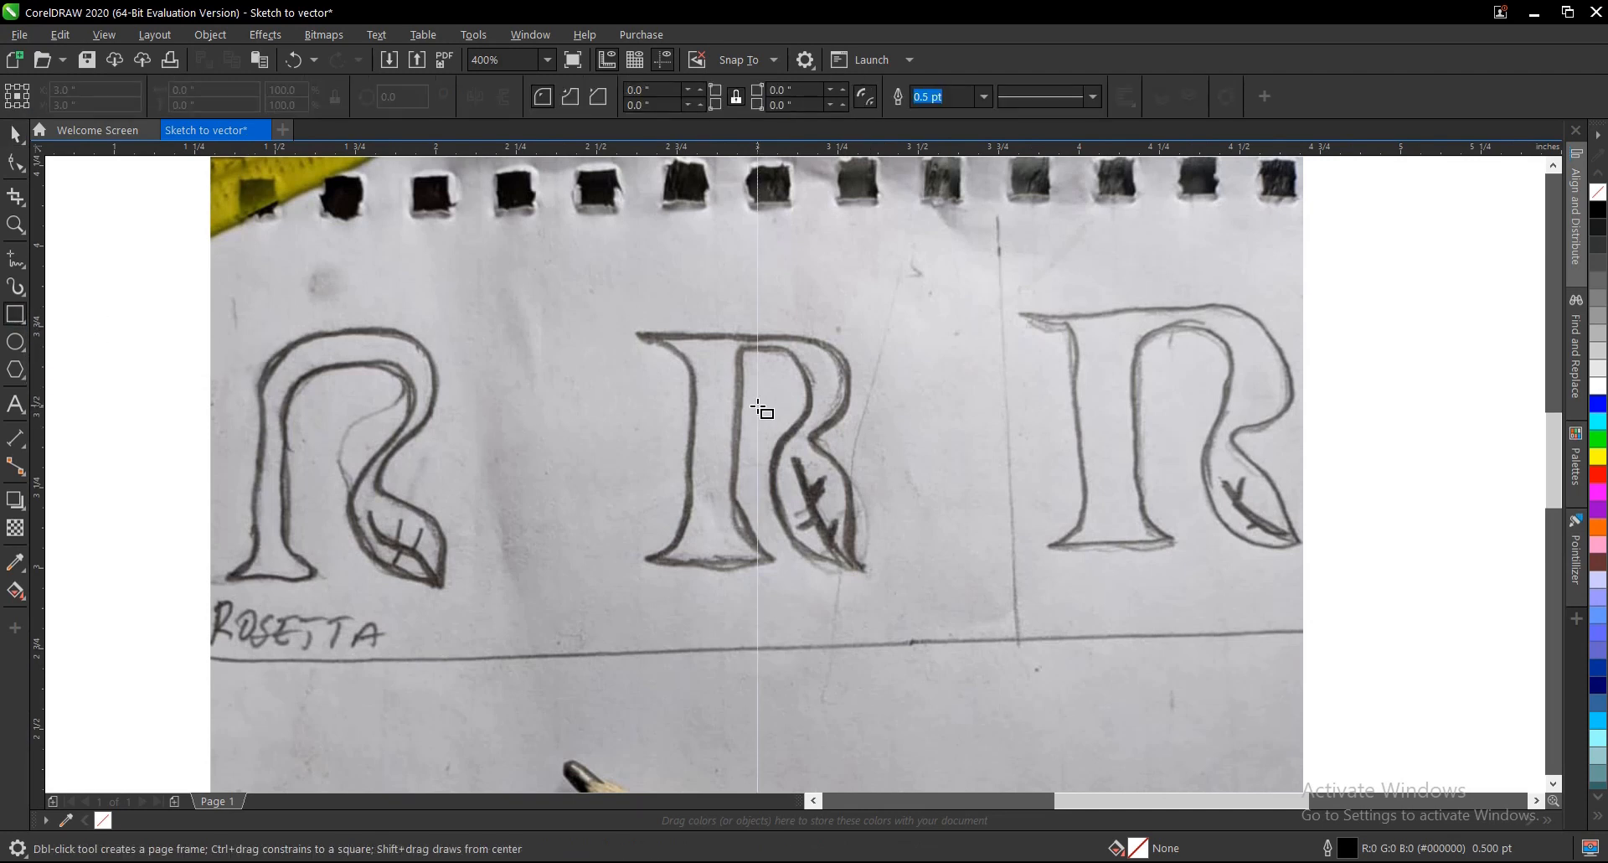
pyautogui.moveTo(757, 381); pyautogui.dragTo(832, 542)
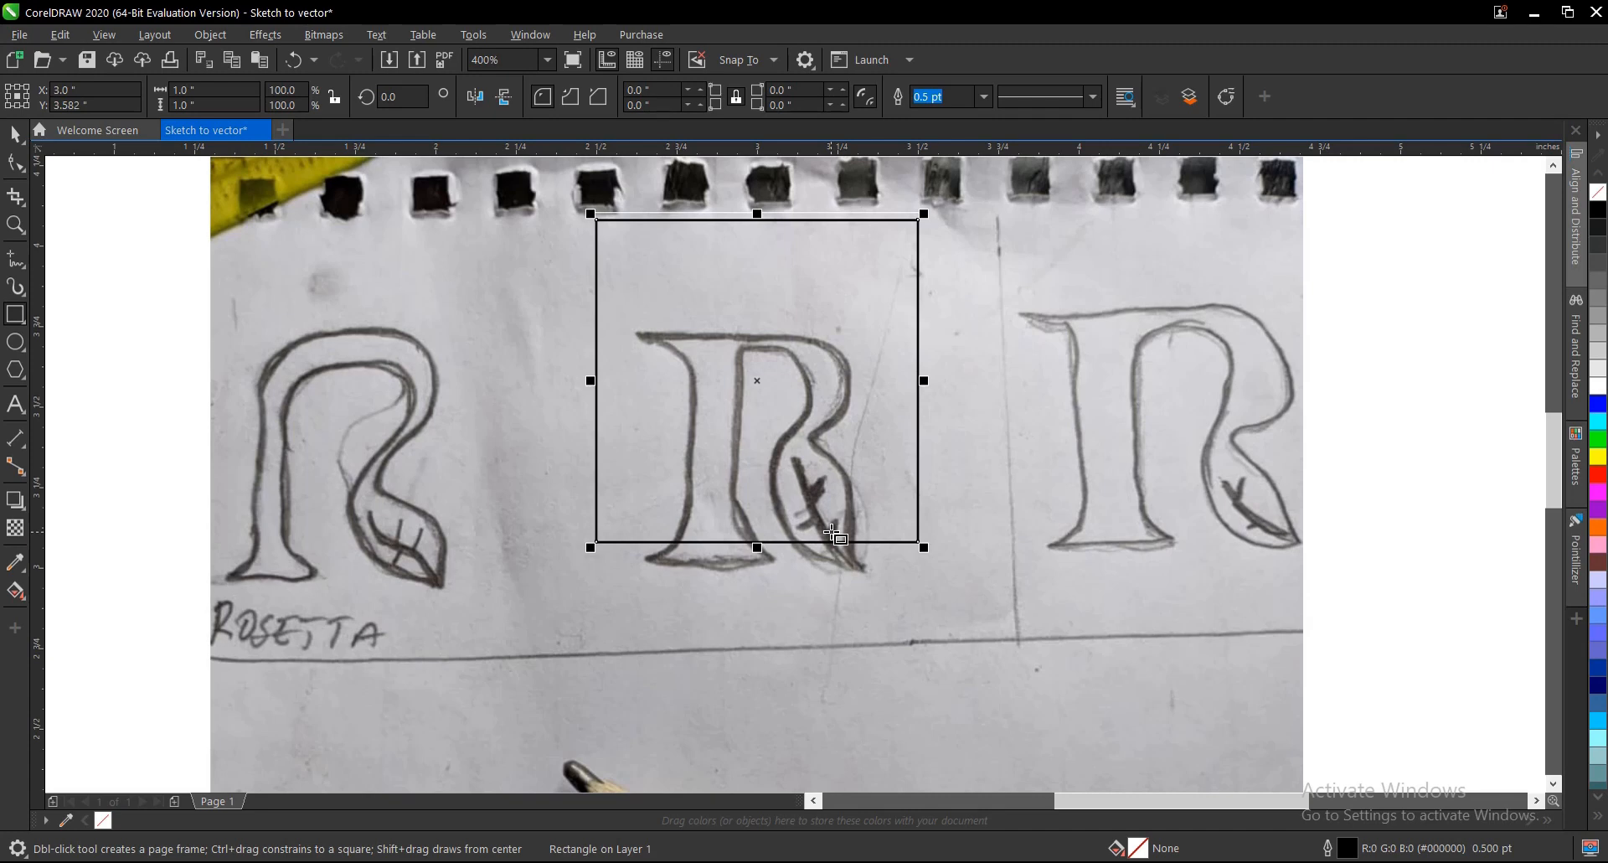
pyautogui.press('space')
pyautogui.moveTo(758, 381); pyautogui.dragTo(743, 451)
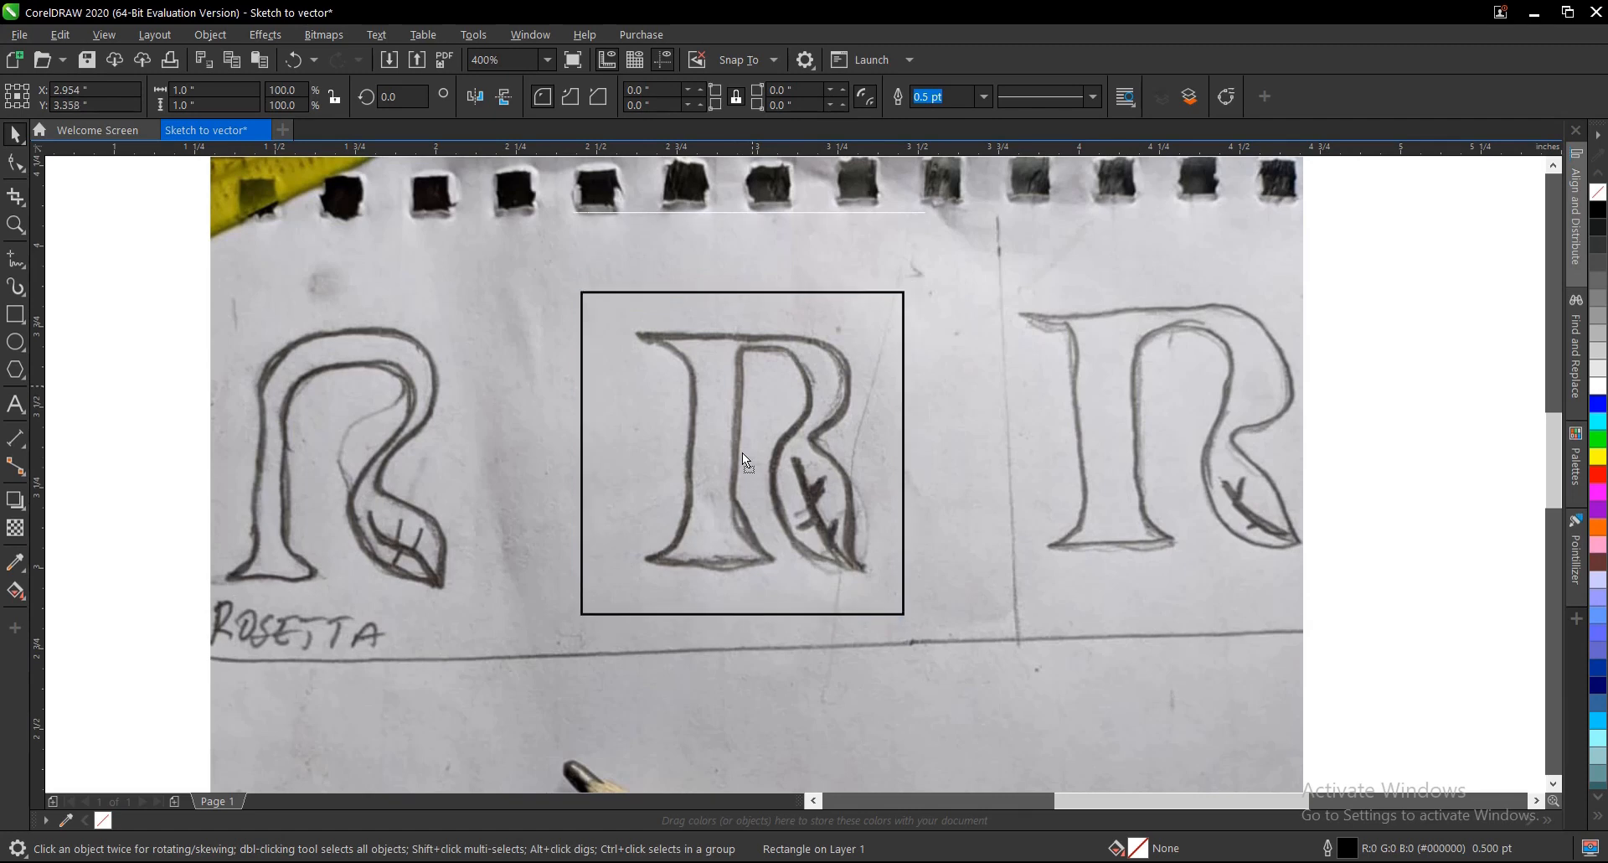
# Intersect the sketch photo with the square to produce a cropped piece showing only the middle R.
pyautogui.scroll(-2, 740, 375)
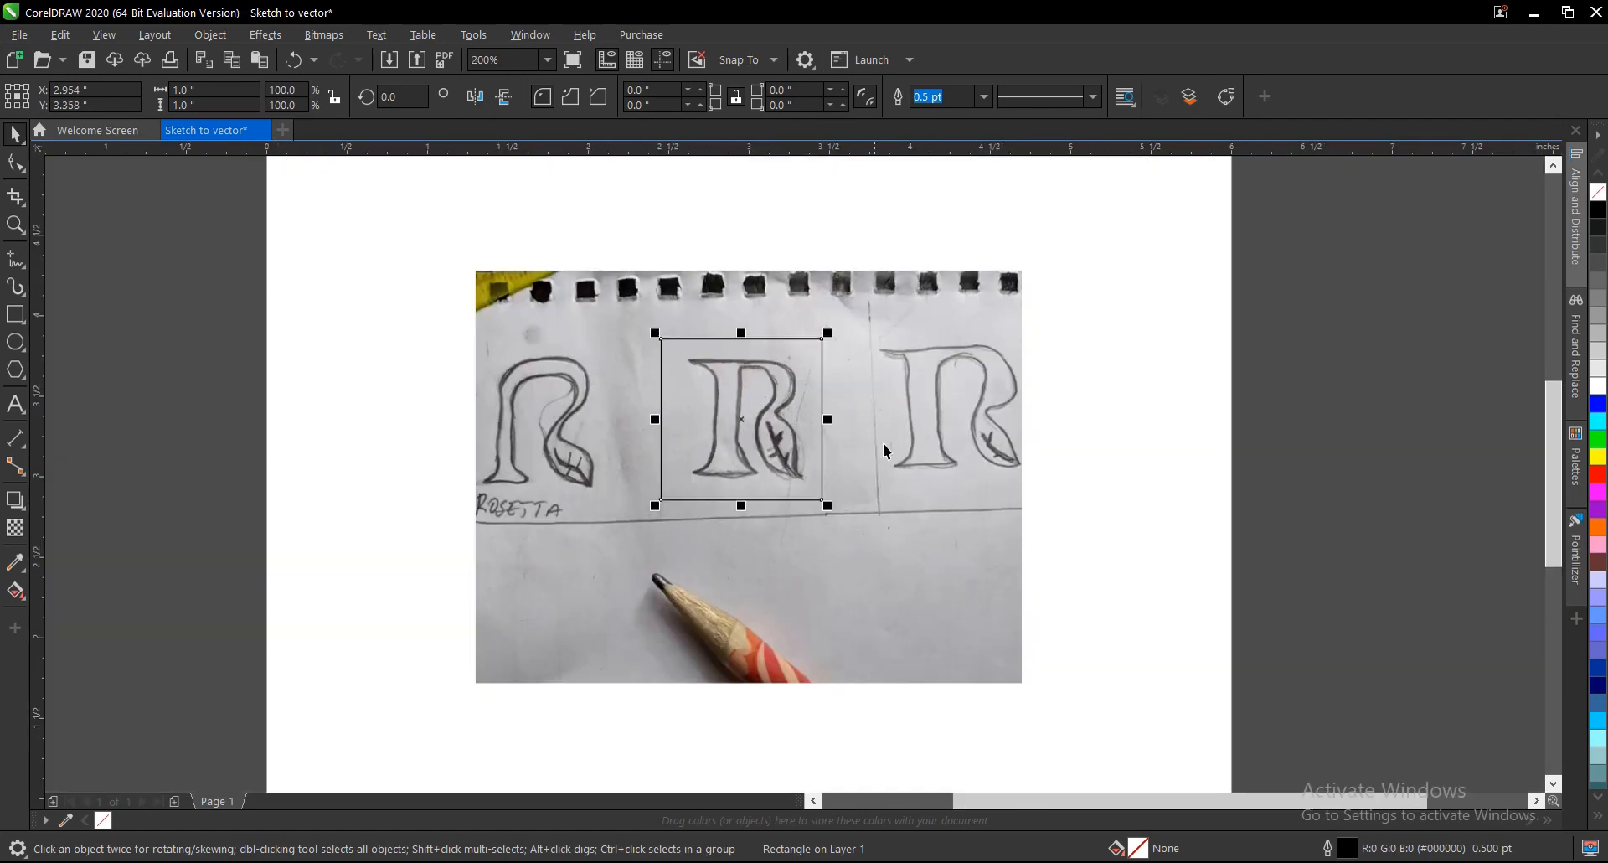
pyautogui.click(777, 424)
pyautogui.keyDown('shift'); pyautogui.click(925, 404); pyautogui.keyUp('shift')
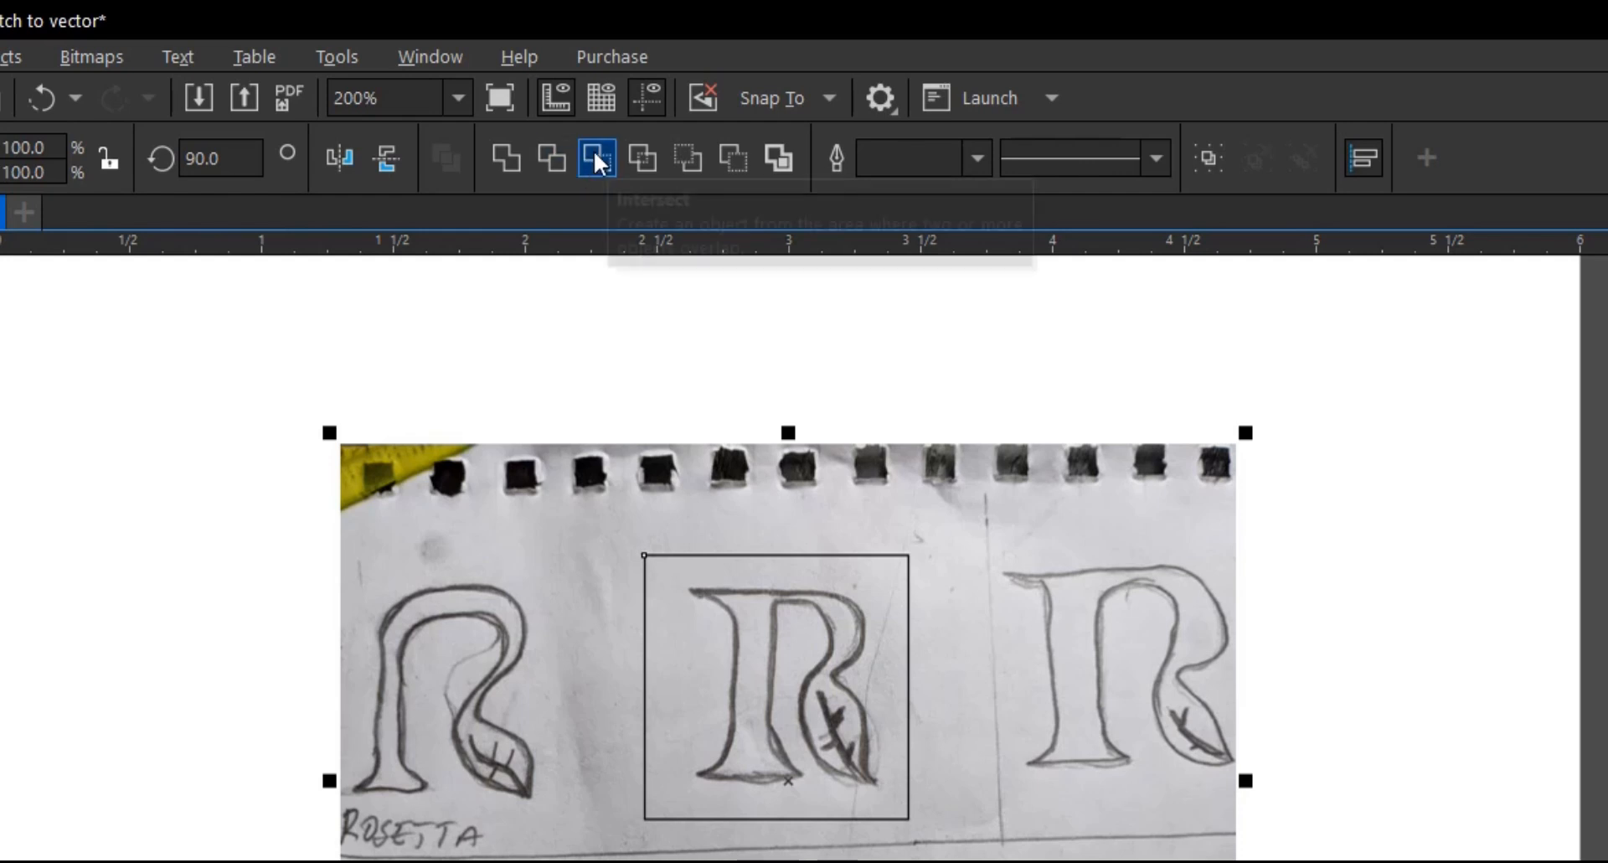
pyautogui.click(594, 155)
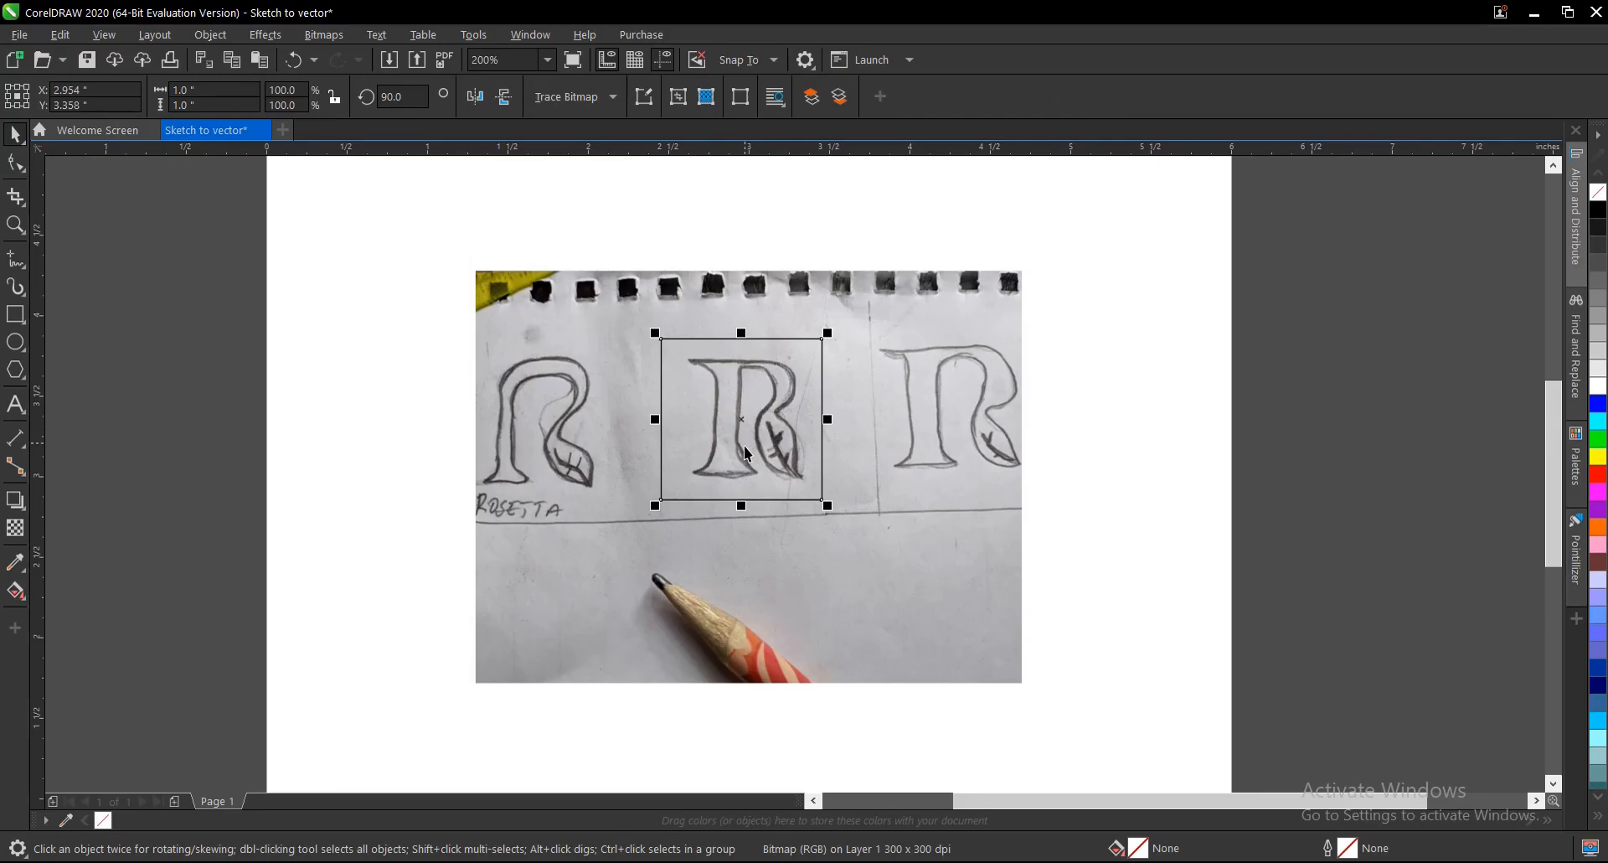
# Move the cropped R piece clear of the photo, and delete the original photo together with the square.
pyautogui.moveTo(742, 417); pyautogui.dragTo(335, 416)
pyautogui.moveTo(434, 234); pyautogui.dragTo(1207, 754)
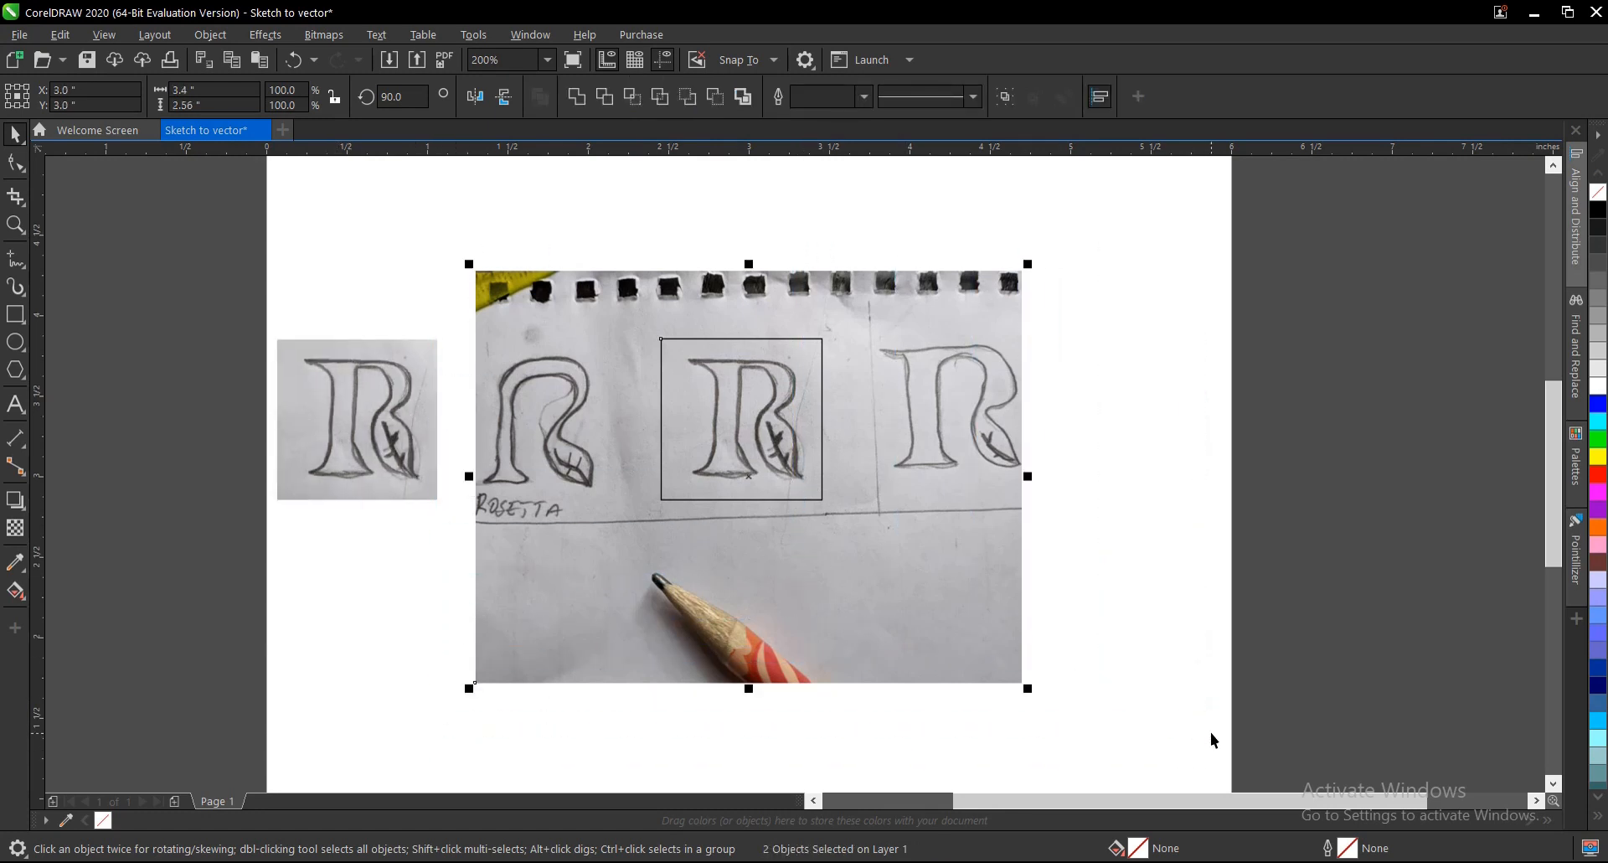
pyautogui.press('Delete')
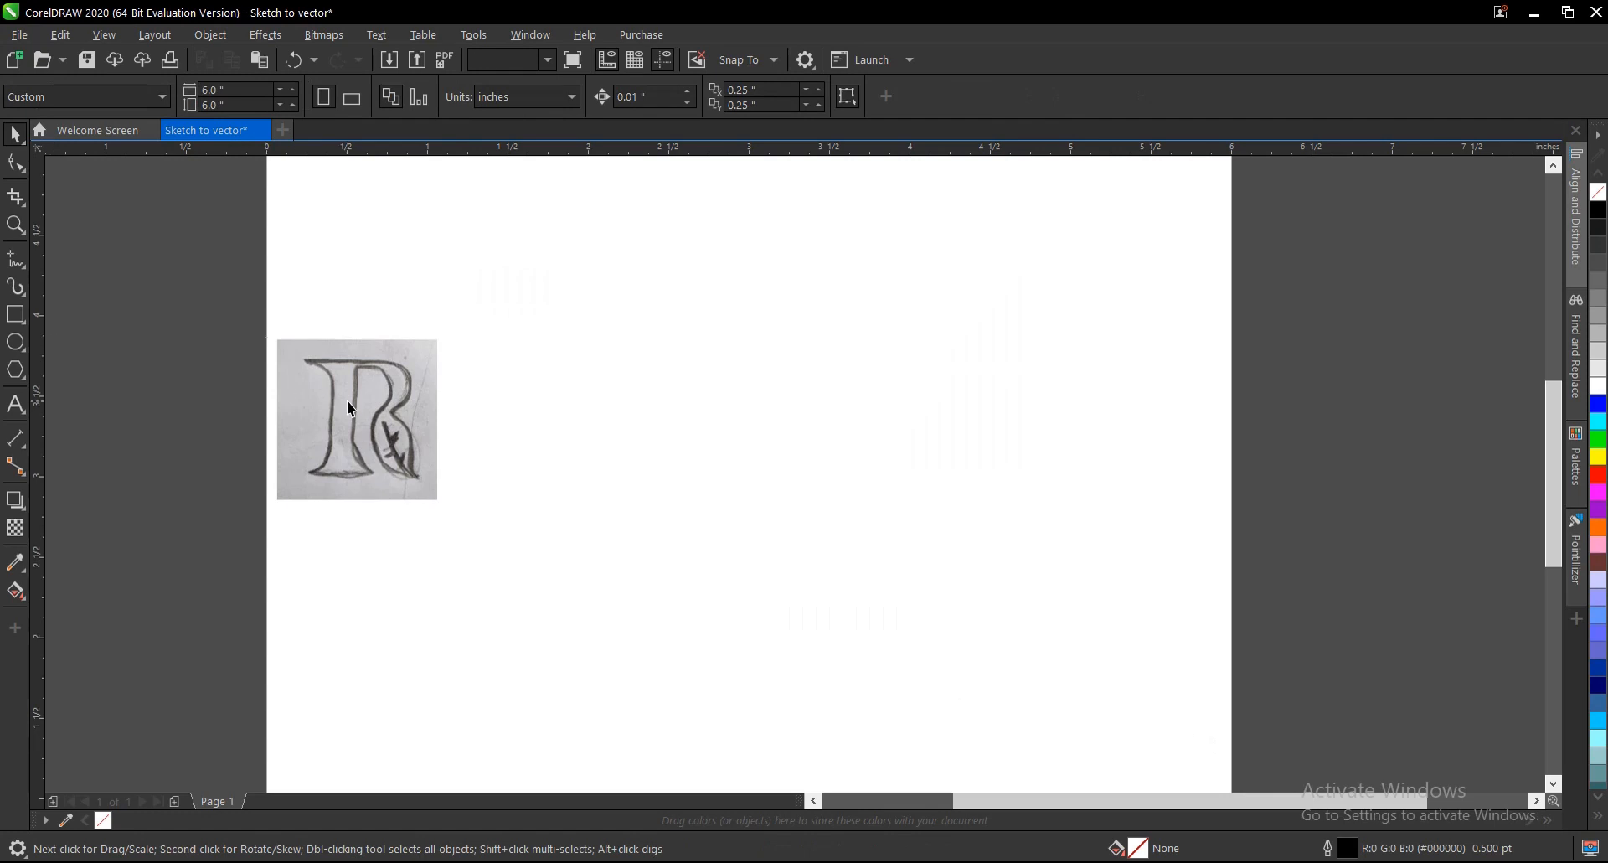
# Center the cropped R image on the page and enlarge it proportionally to about 1.357 inches square.
pyautogui.click(347, 401)
pyautogui.press('p')
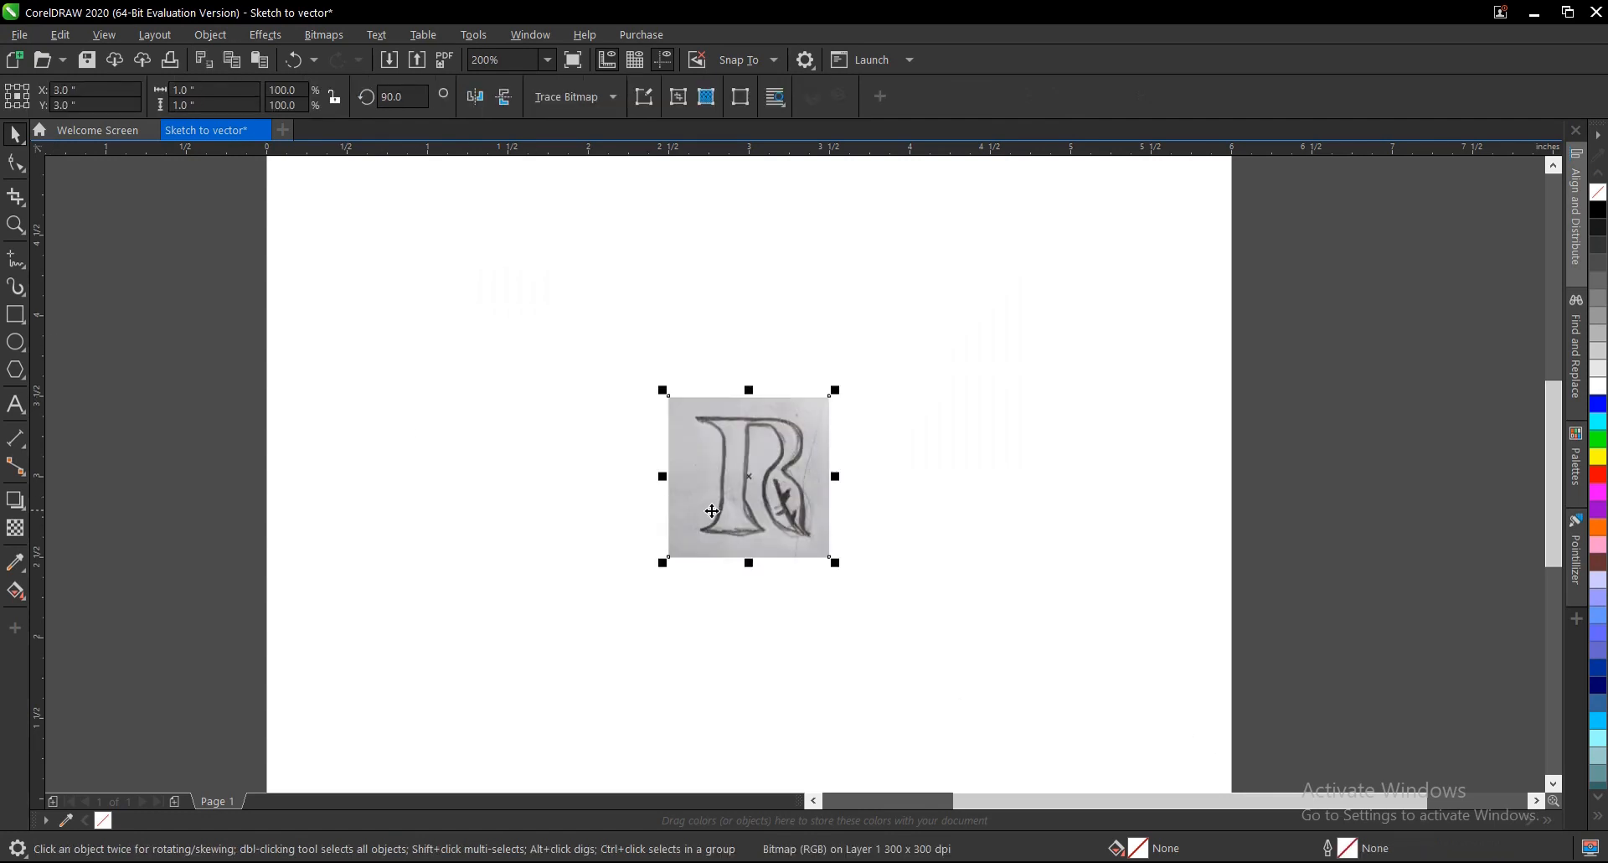
pyautogui.scroll(-2, 926, 459)
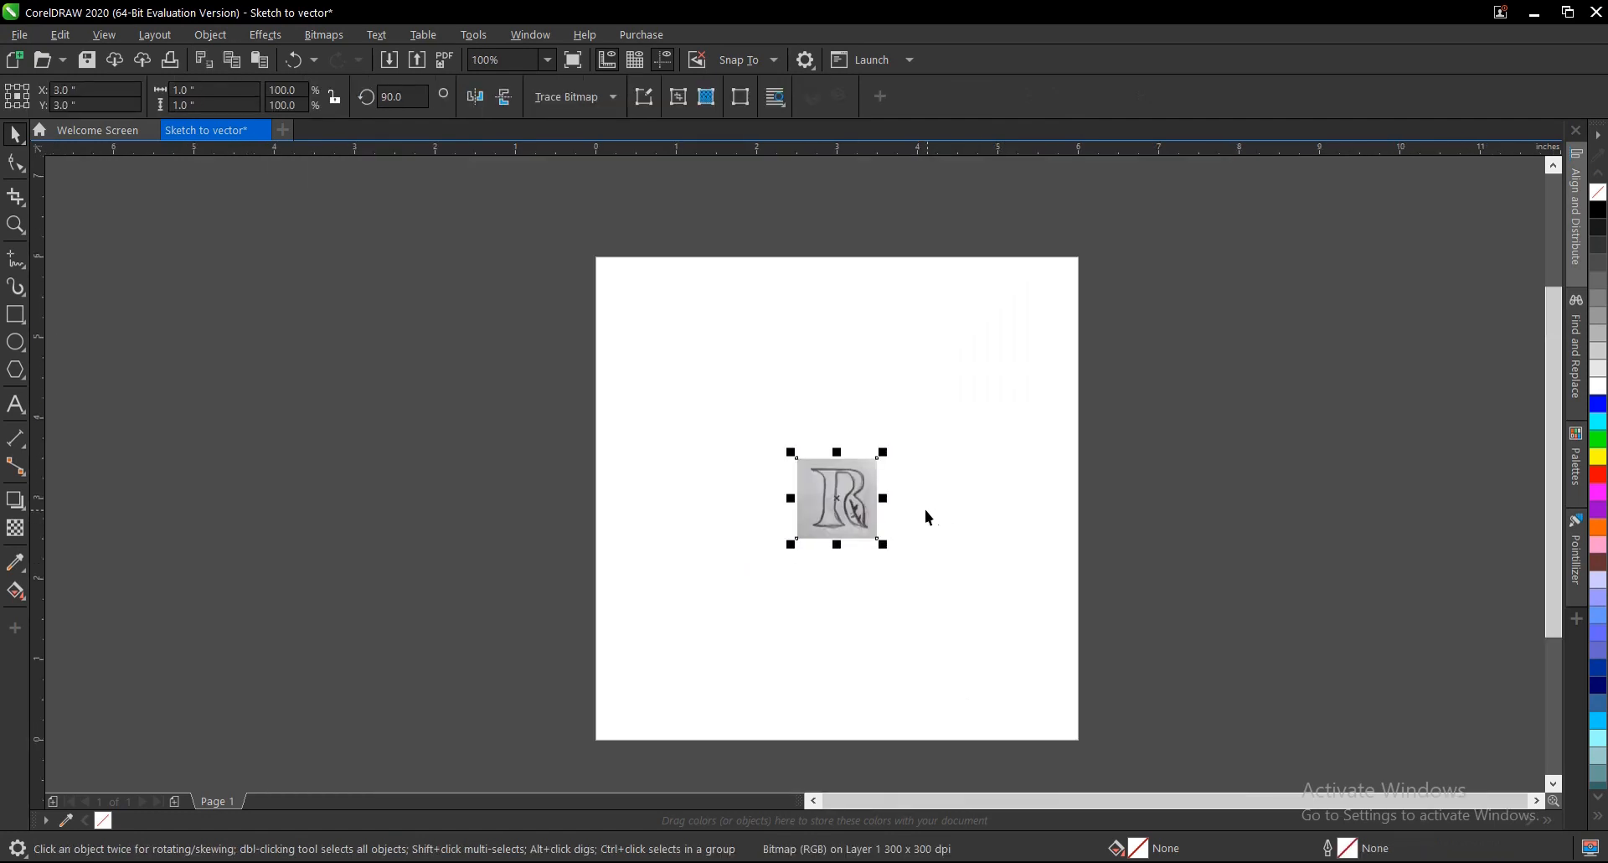
pyautogui.scroll(2, 884, 490)
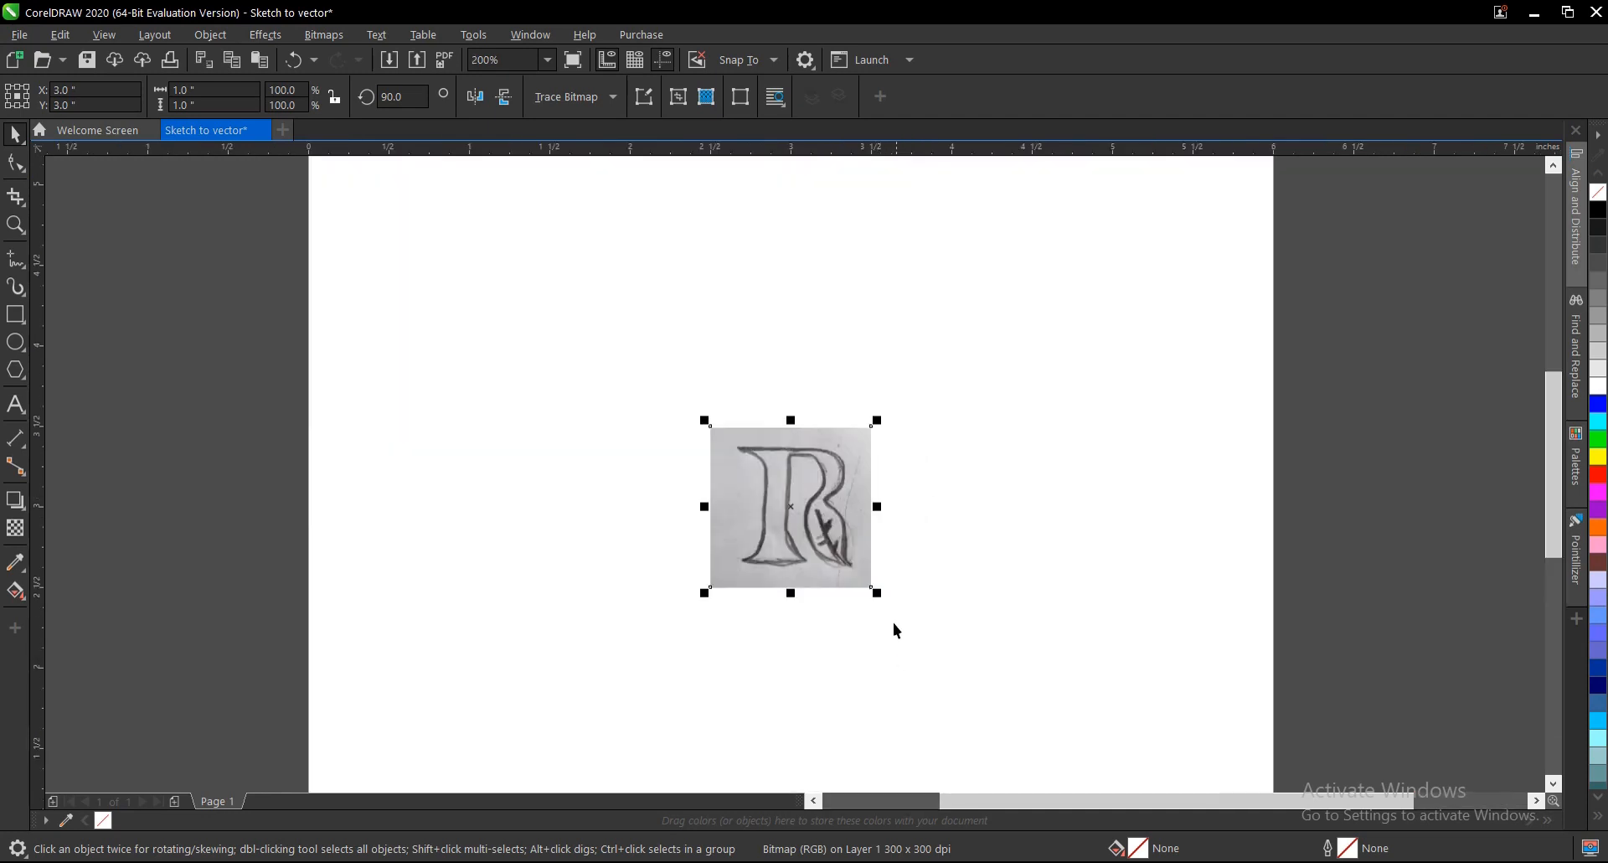
pyautogui.moveTo(875, 591); pyautogui.dragTo(903, 624)
pyautogui.click(940, 579)
pyautogui.scroll(2, 843, 518)
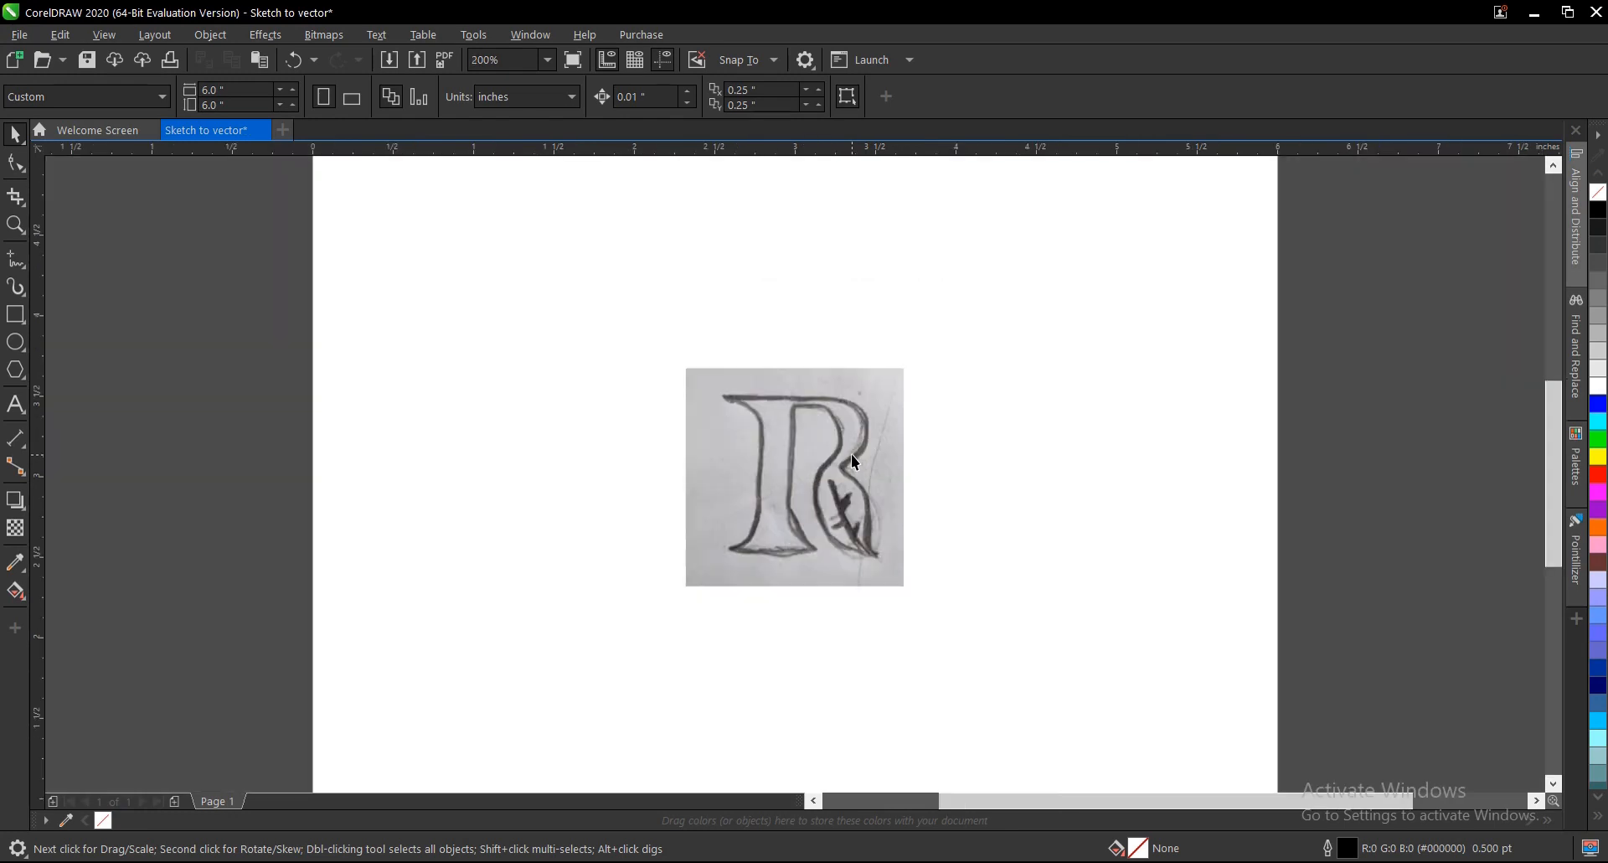
# Apply a uniform transparency of 52 to the cropped R image.
pyautogui.click(851, 454)
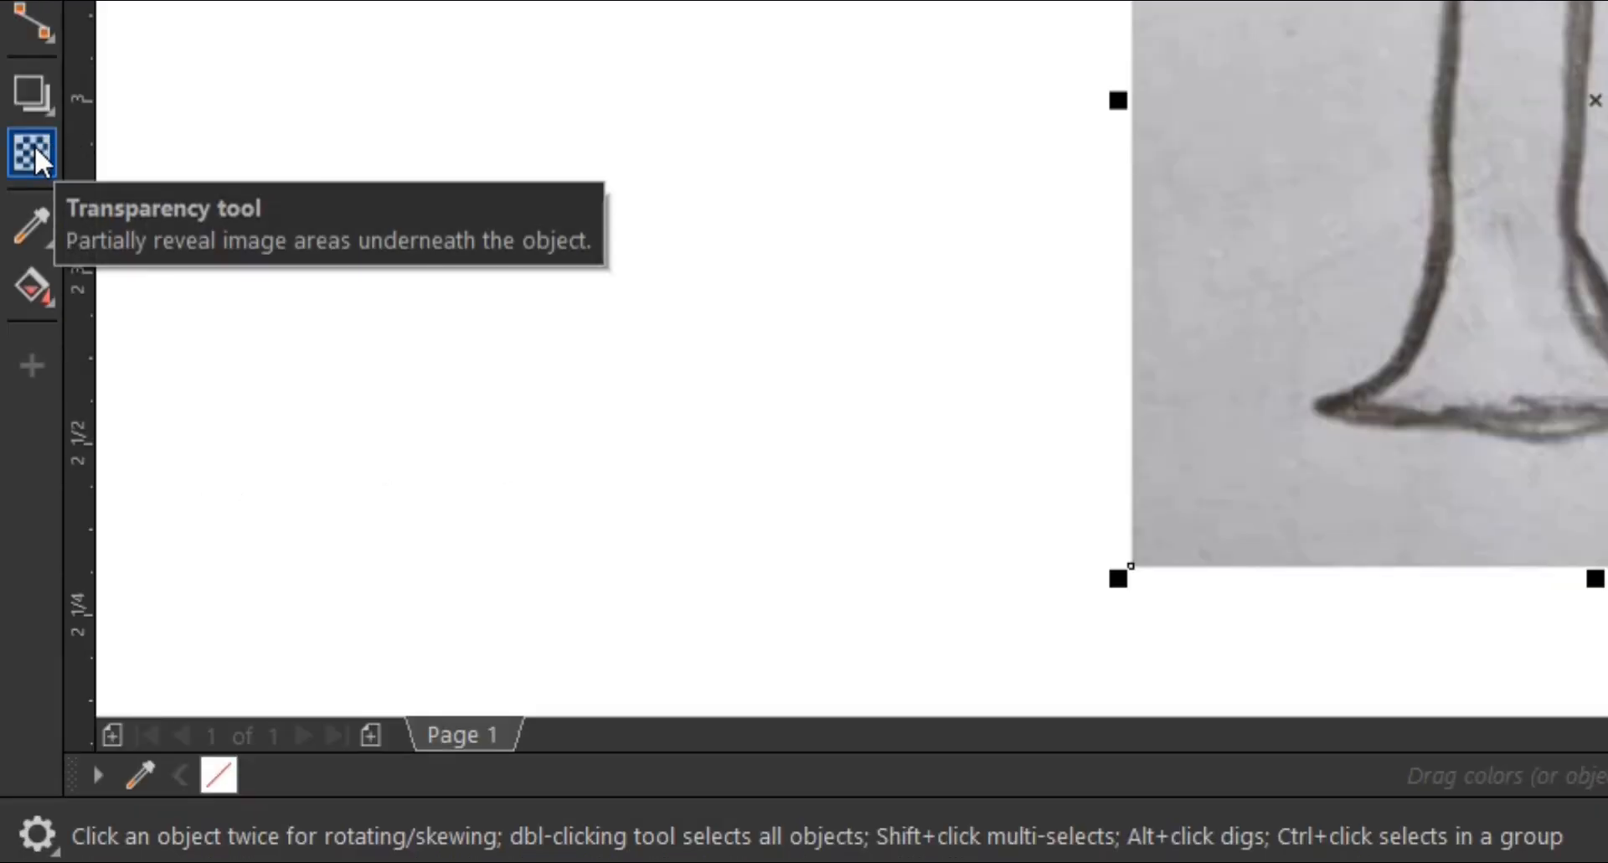
pyautogui.click(33, 149)
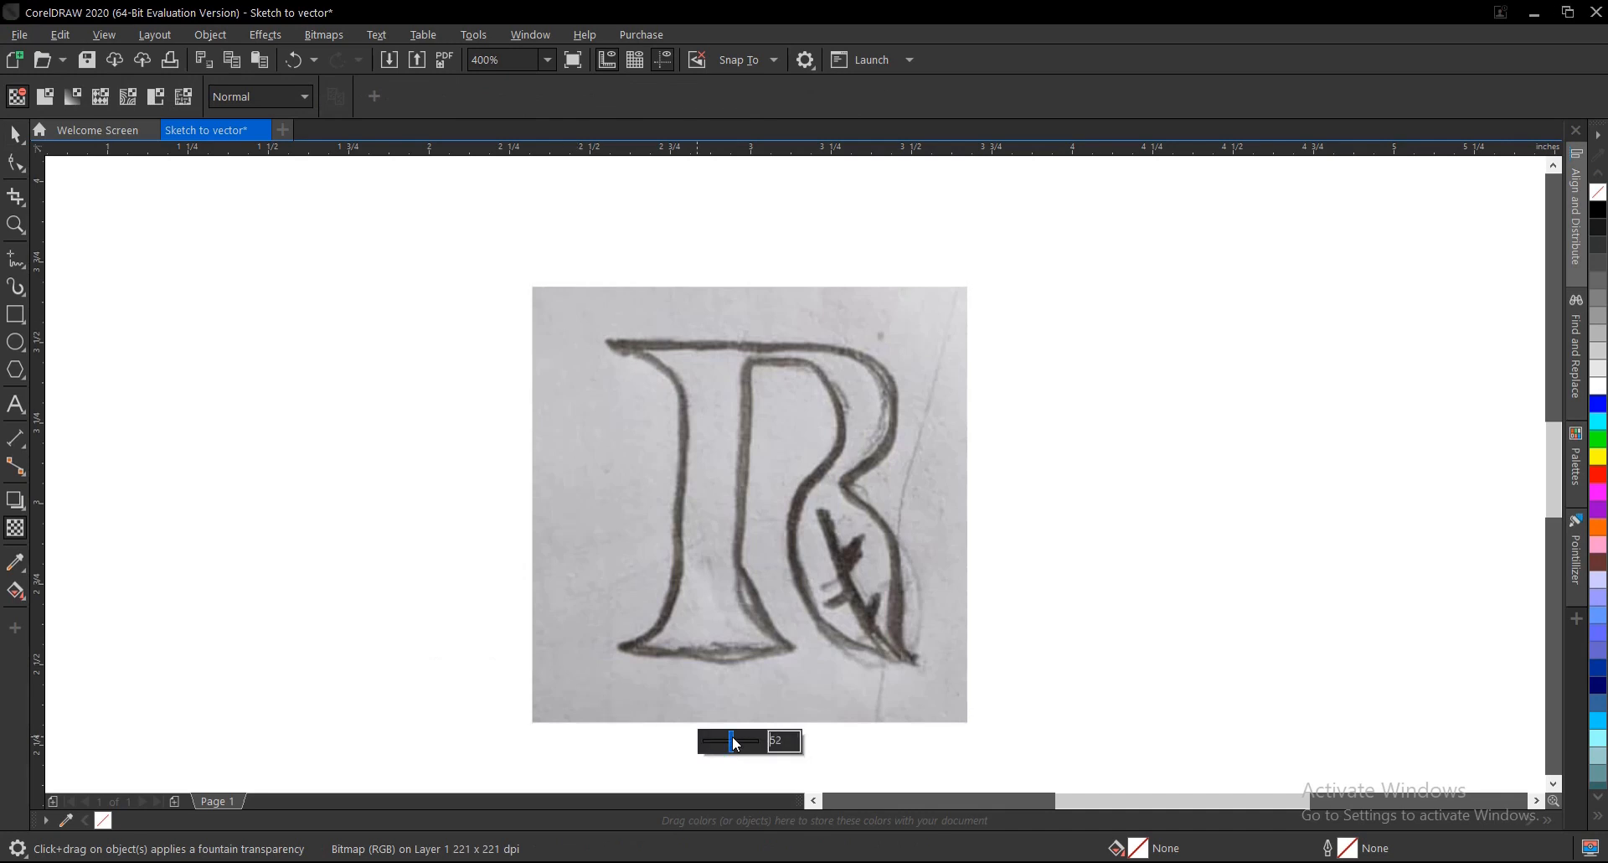
pyautogui.click(734, 744)
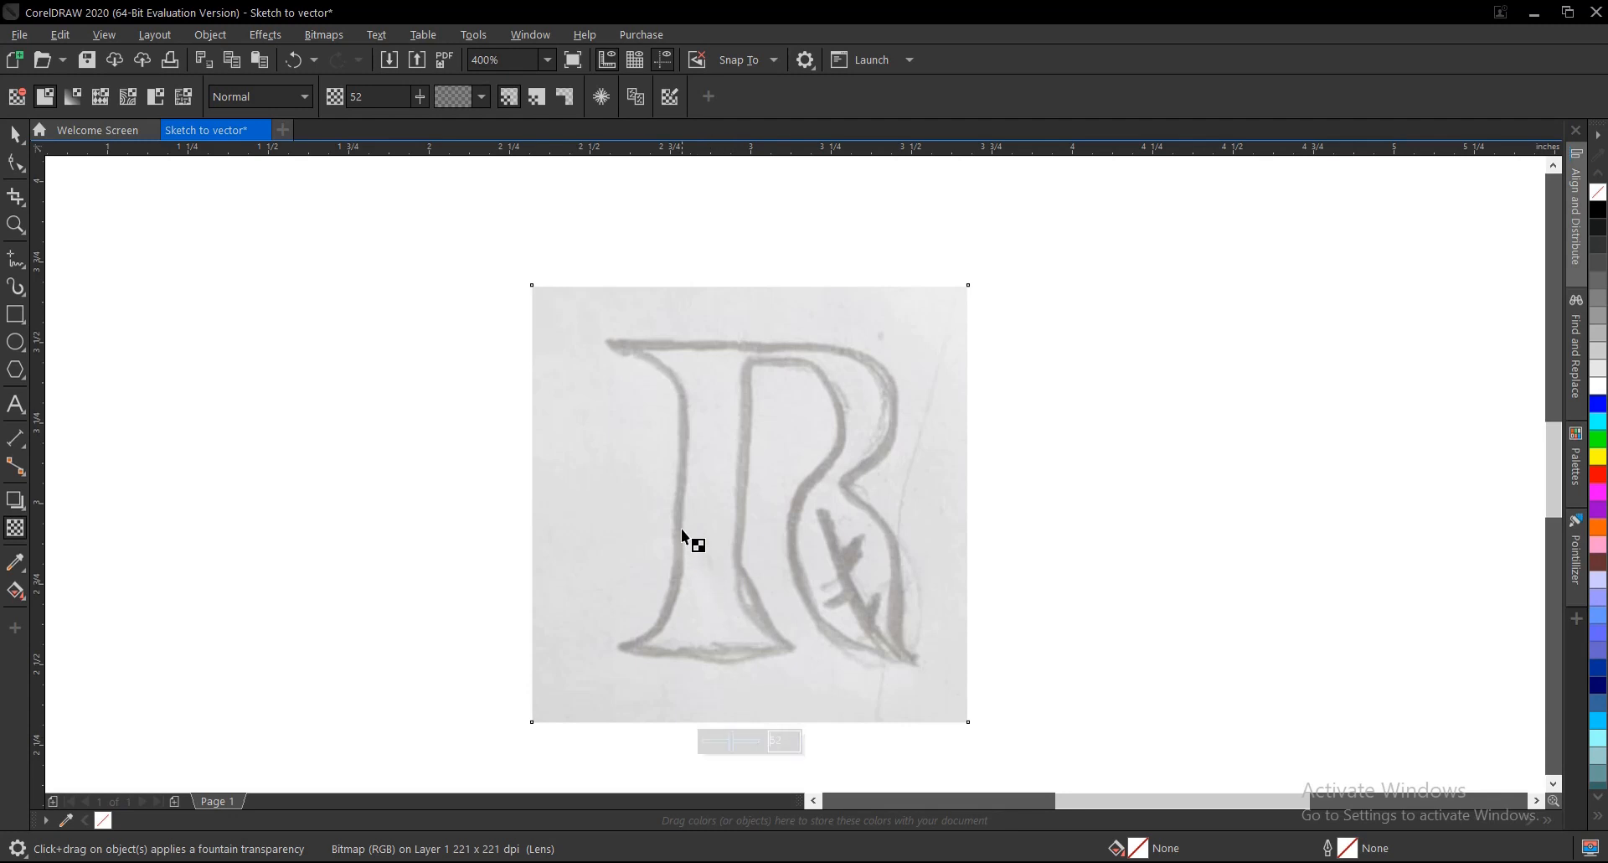
pyautogui.scroll(1, 680, 525)
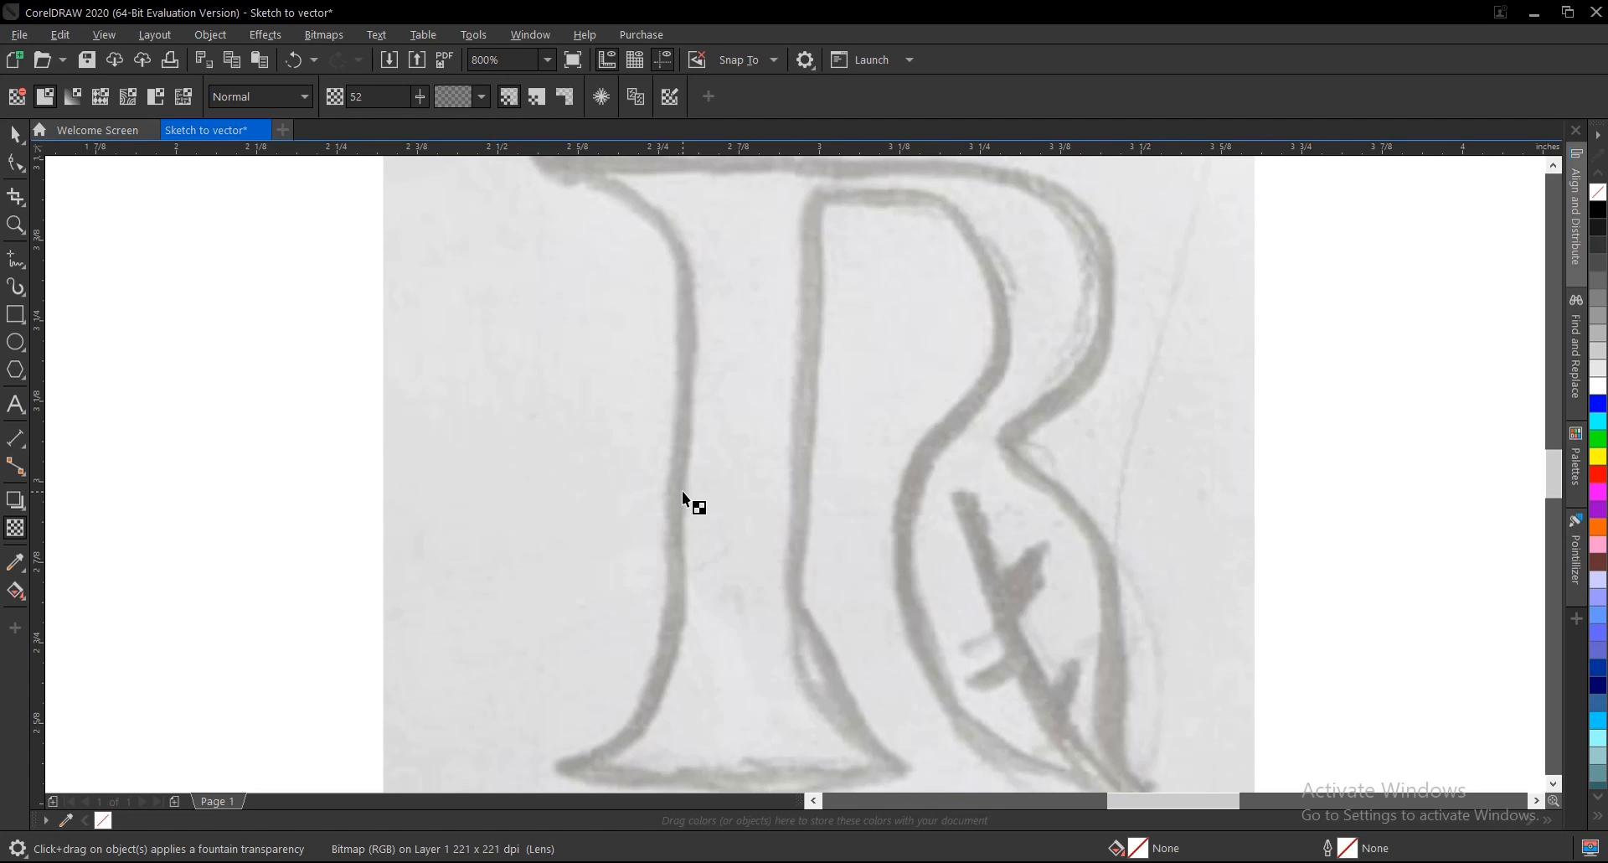
pyautogui.scroll(-1, 682, 496)
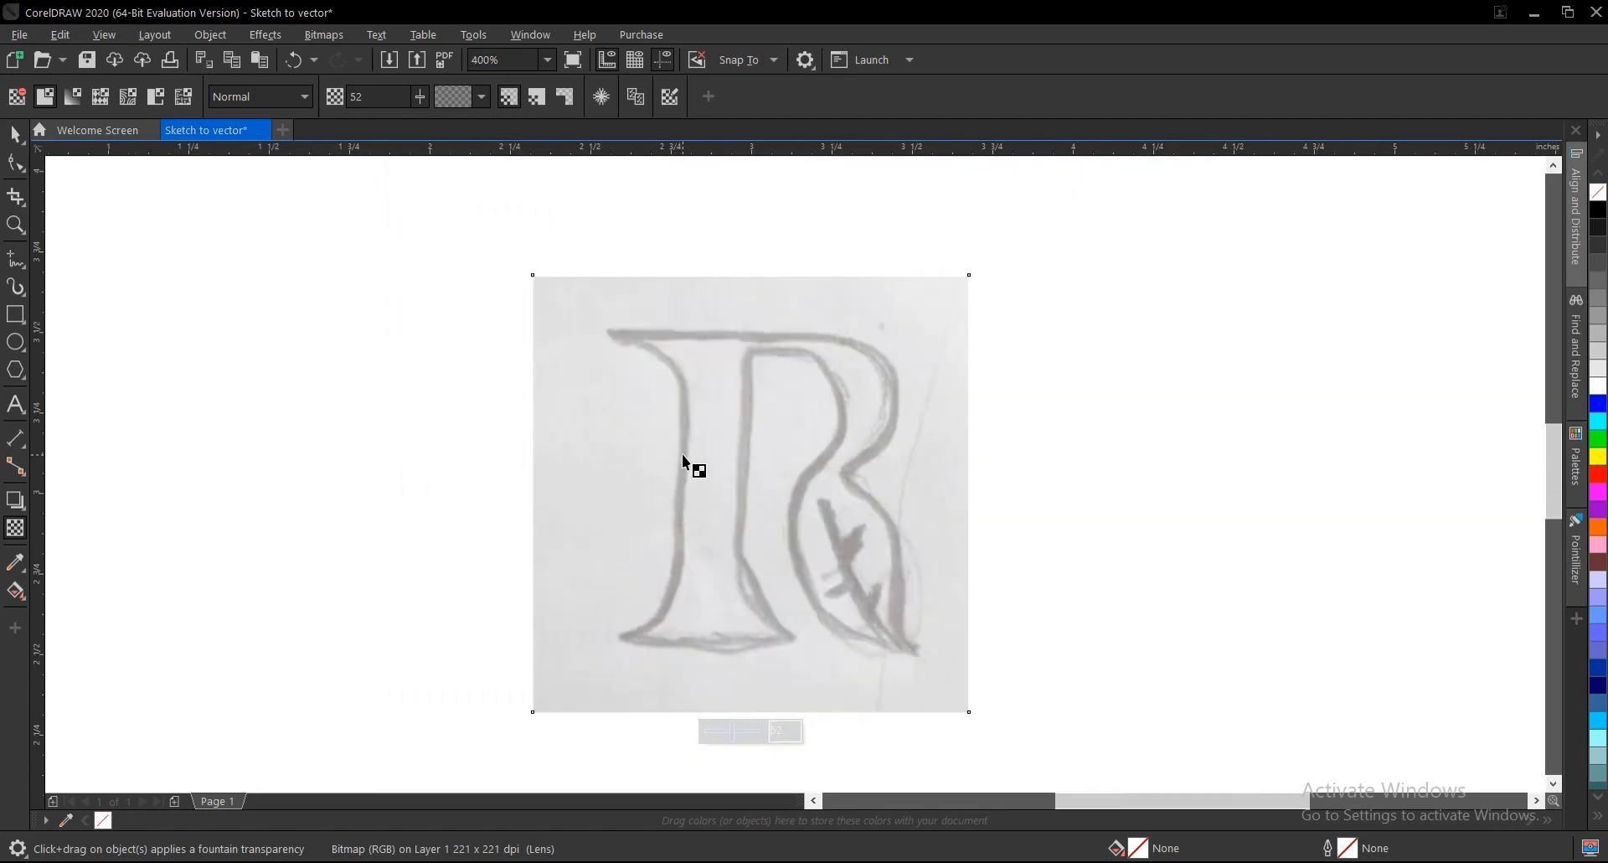
pyautogui.scroll(1, 682, 456)
pyautogui.scroll(-1, 684, 454)
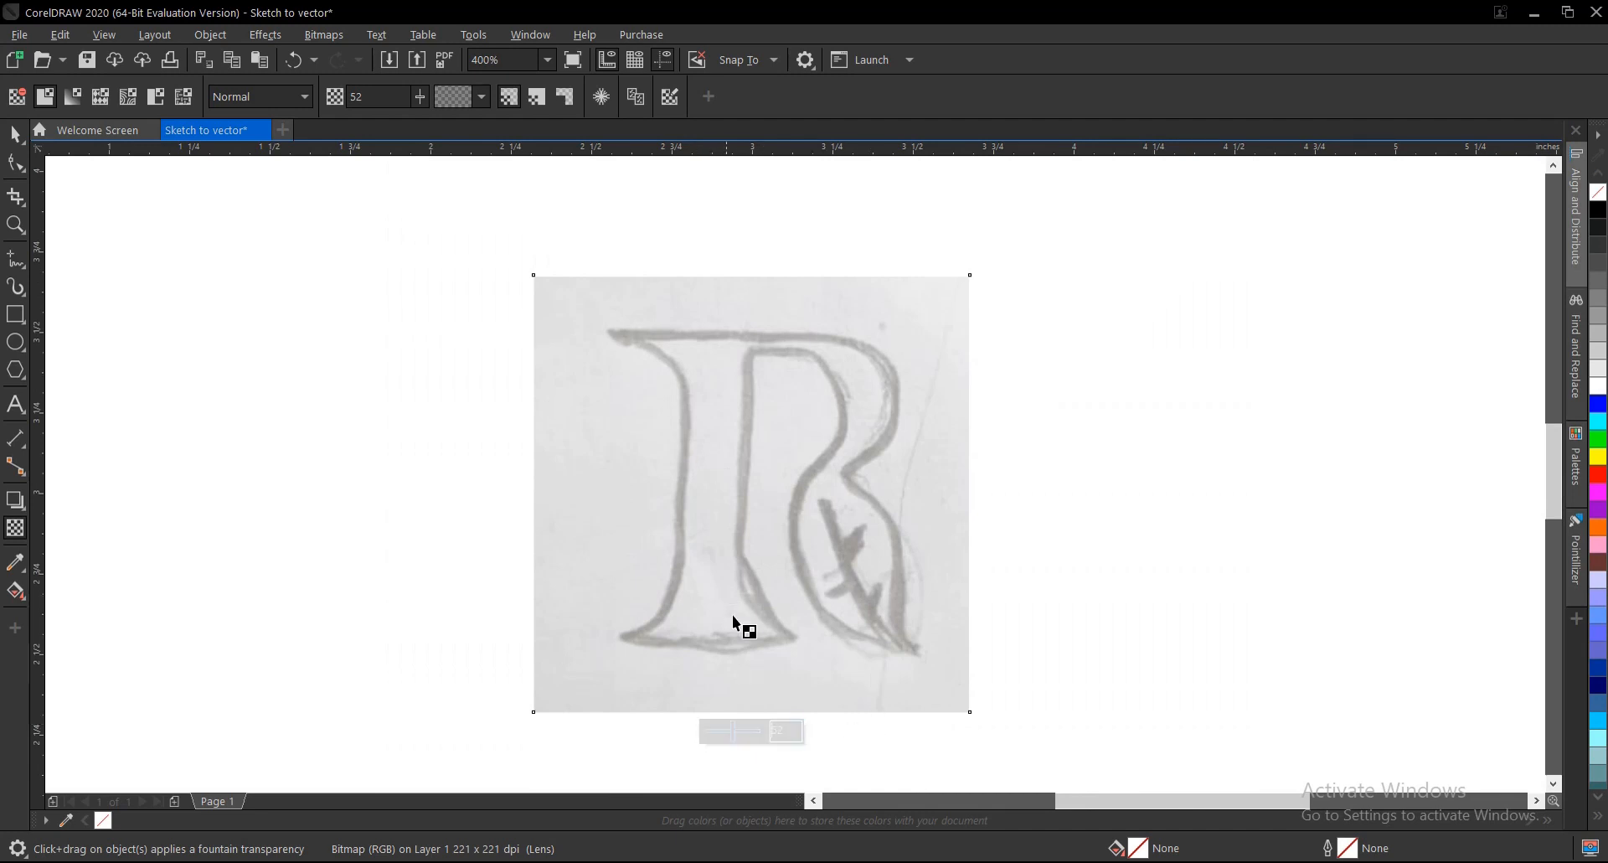
# Set the R image's transparency to 70 and deselect the image.
pyautogui.doubleClick(779, 728)
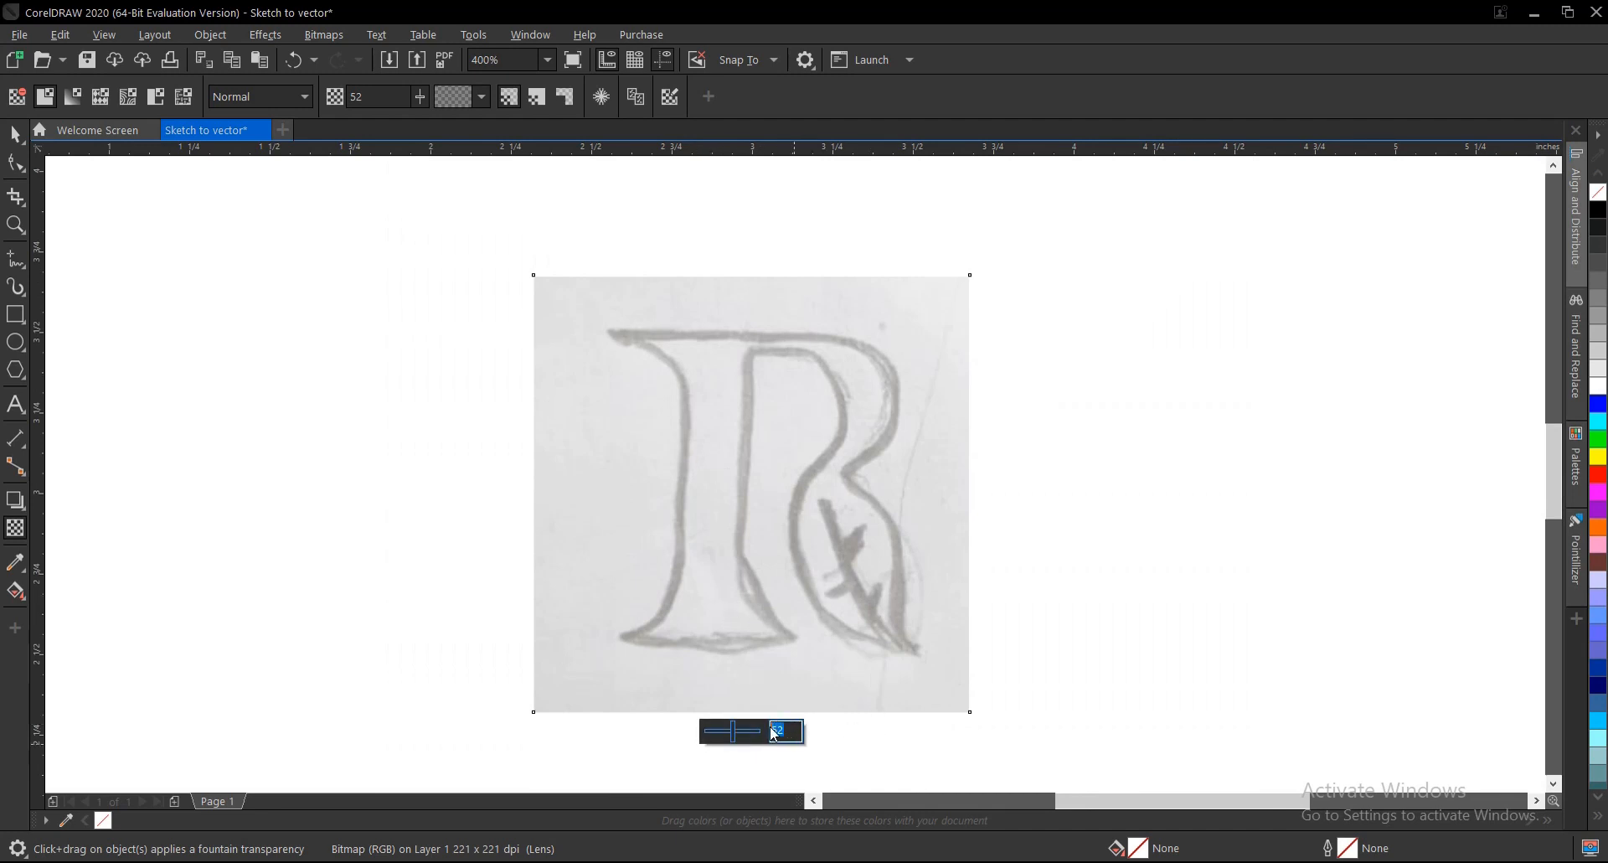
pyautogui.write('70')
pyautogui.press('Return')
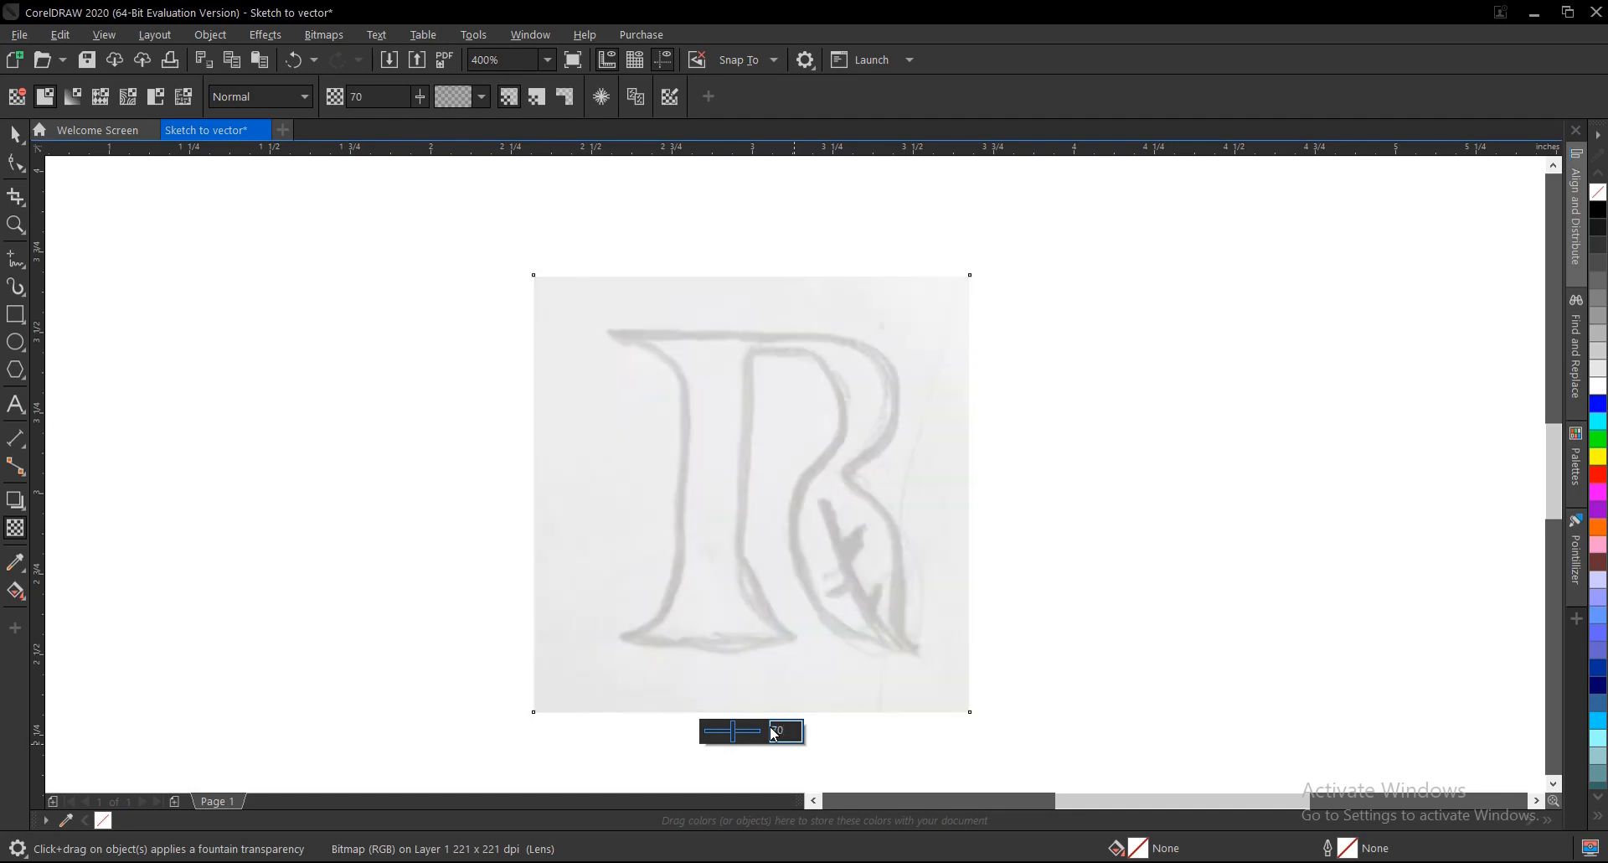
pyautogui.click(15, 134)
pyautogui.click(341, 410)
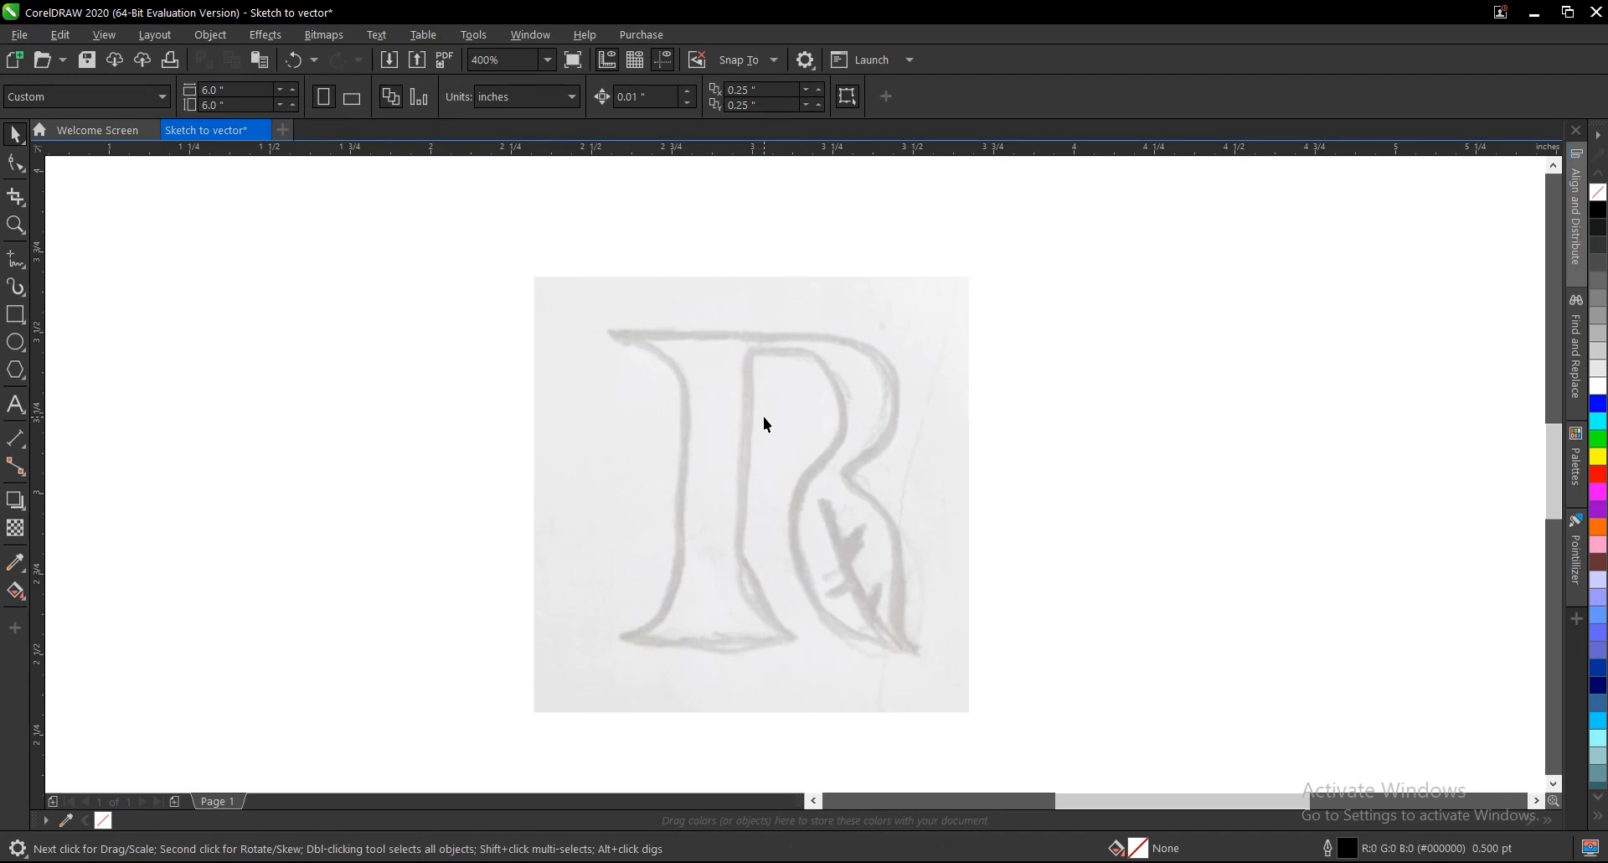
# Lock the faded R image in place on the page.
pyautogui.click(778, 386)
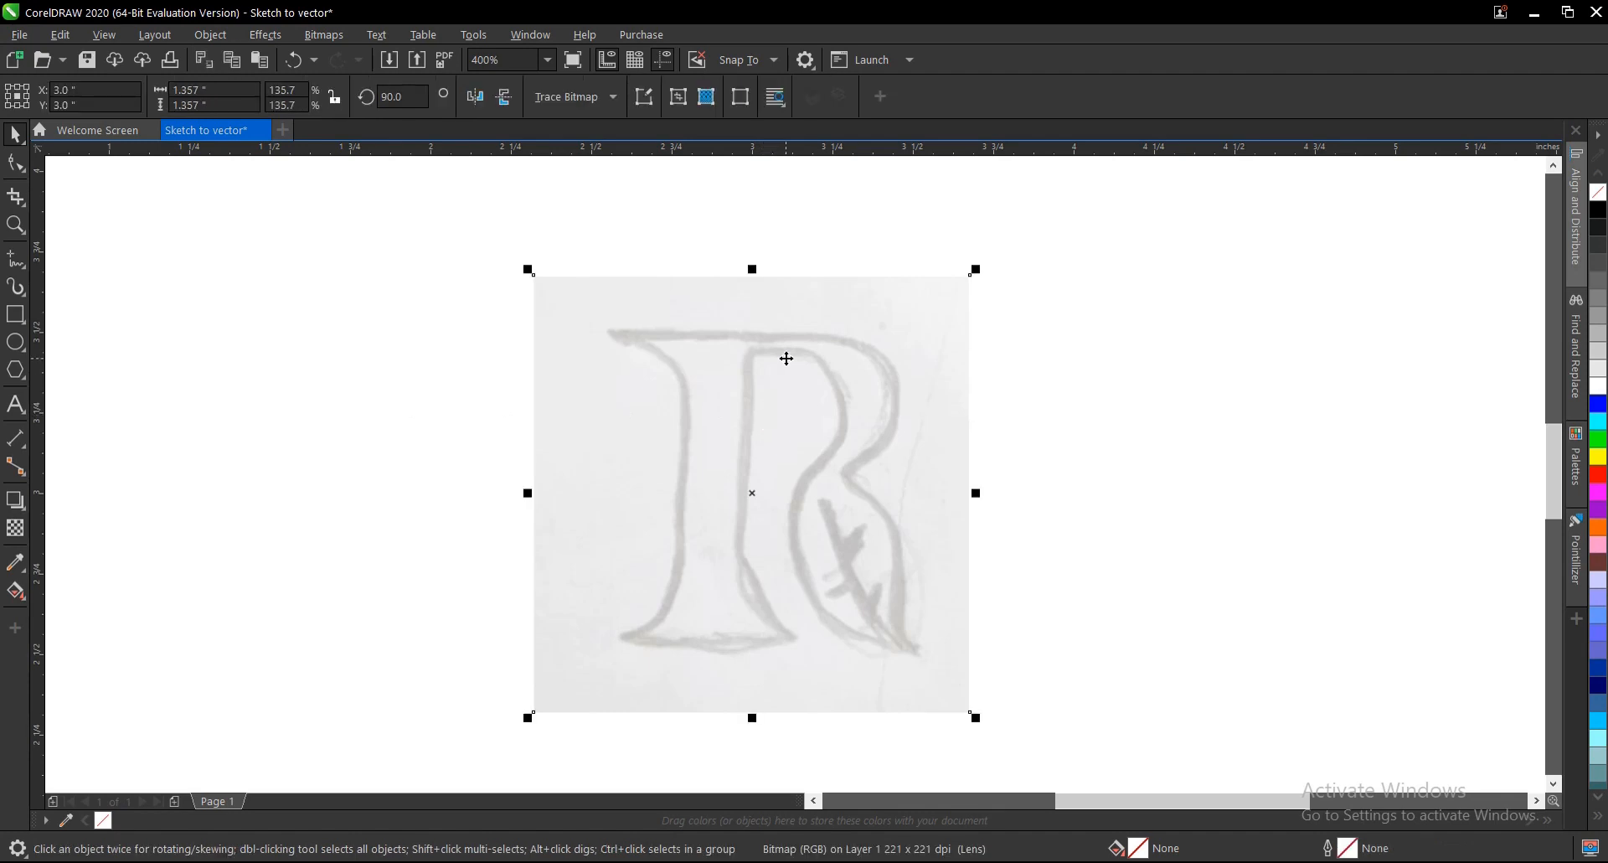
pyautogui.rightClick(785, 357)
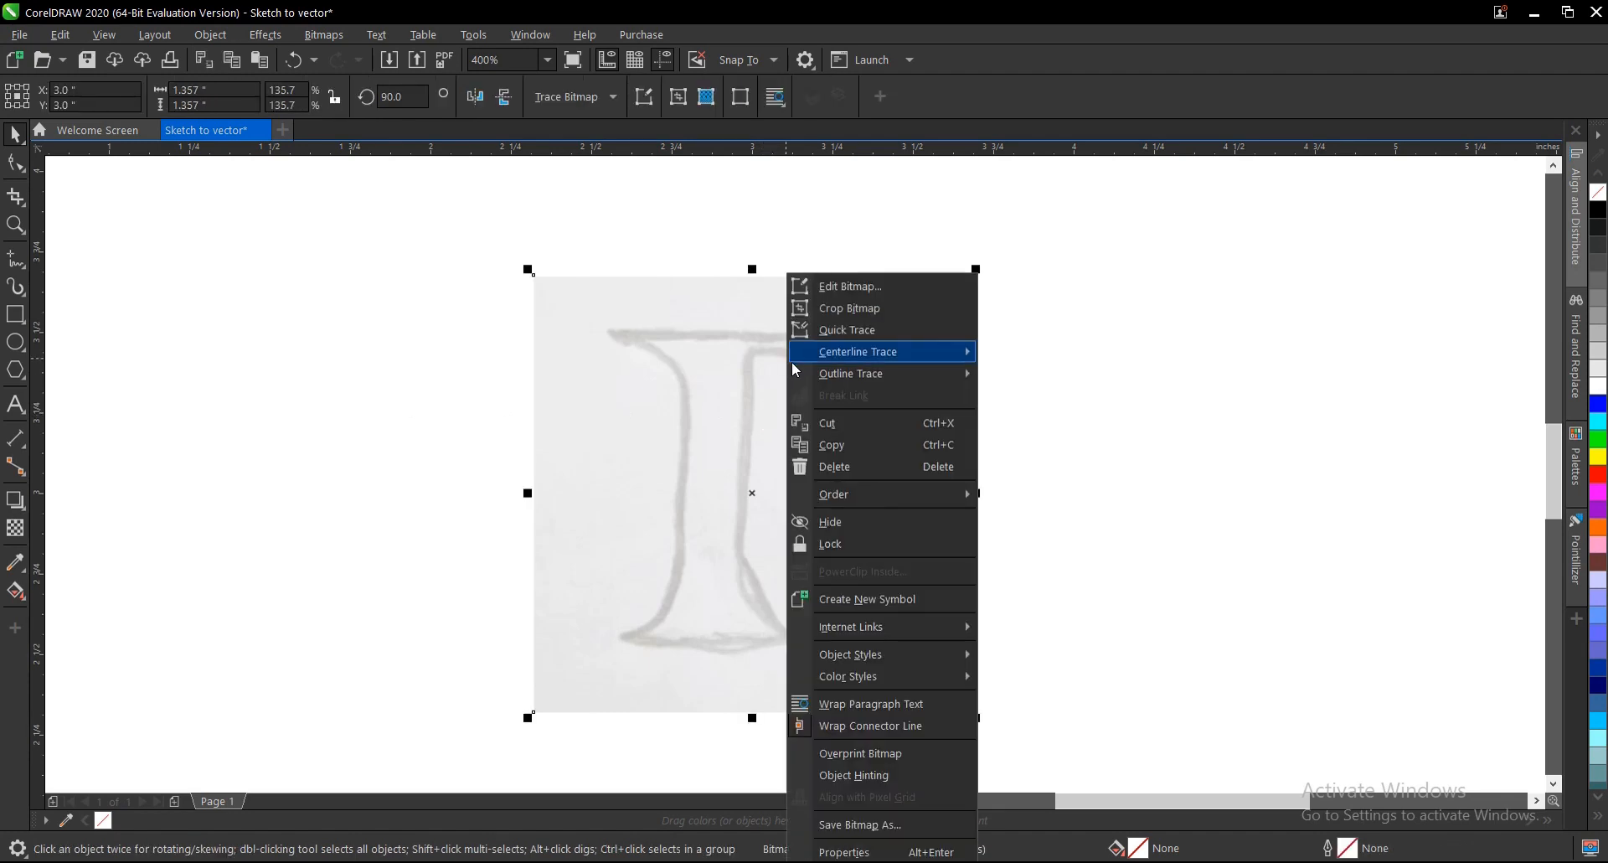
pyautogui.click(842, 545)
pyautogui.moveTo(765, 446)
pyautogui.mouseDown()
pyautogui.moveTo(683, 494)
pyautogui.moveTo(772, 475)
pyautogui.mouseUp()
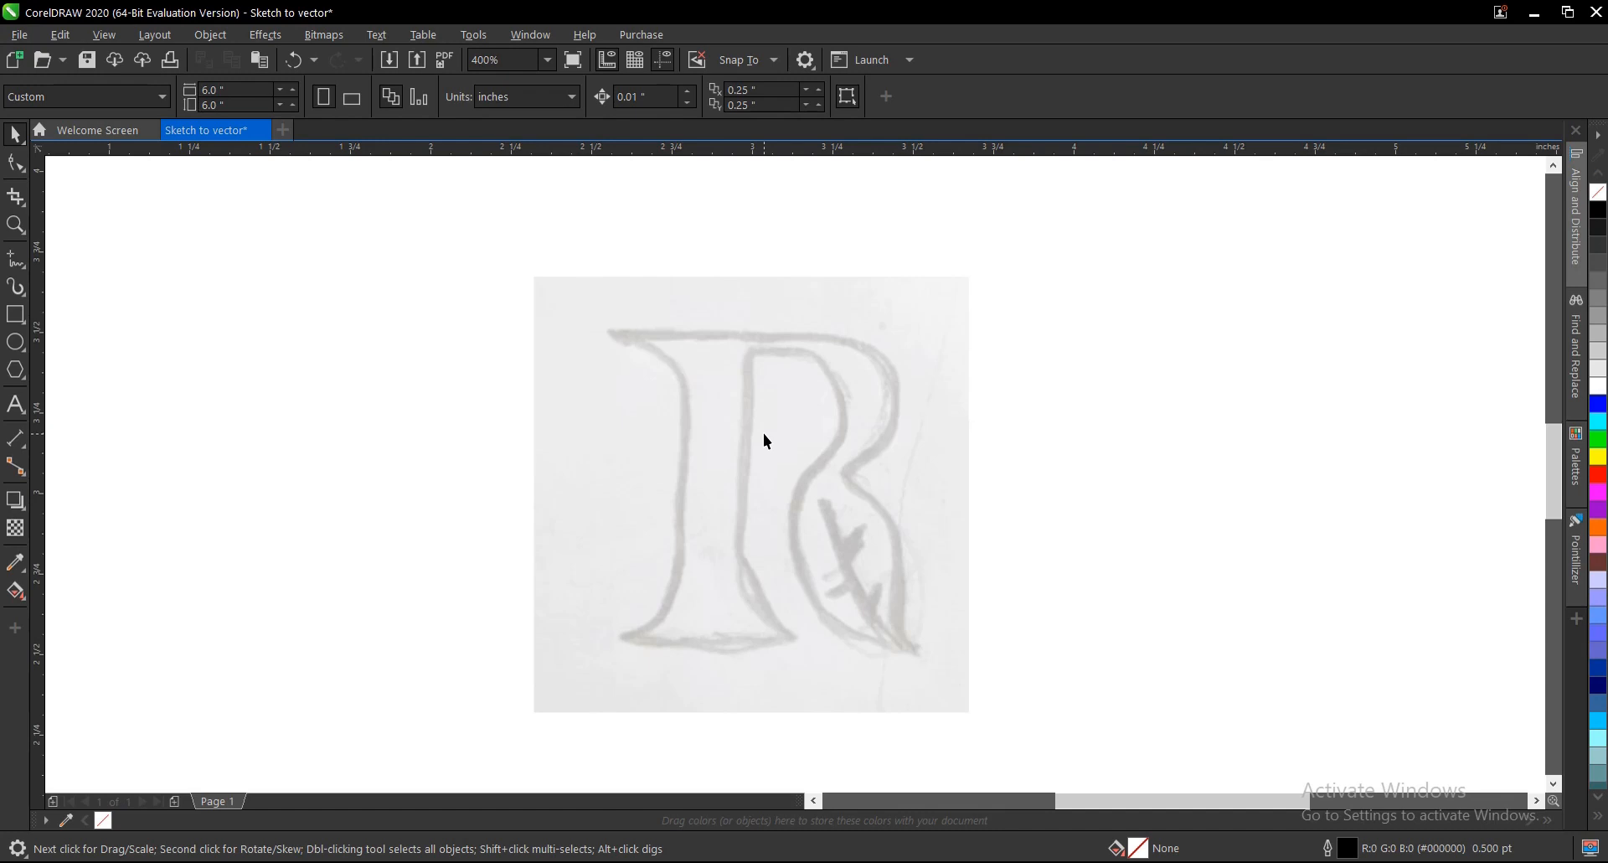
pyautogui.click(764, 434)
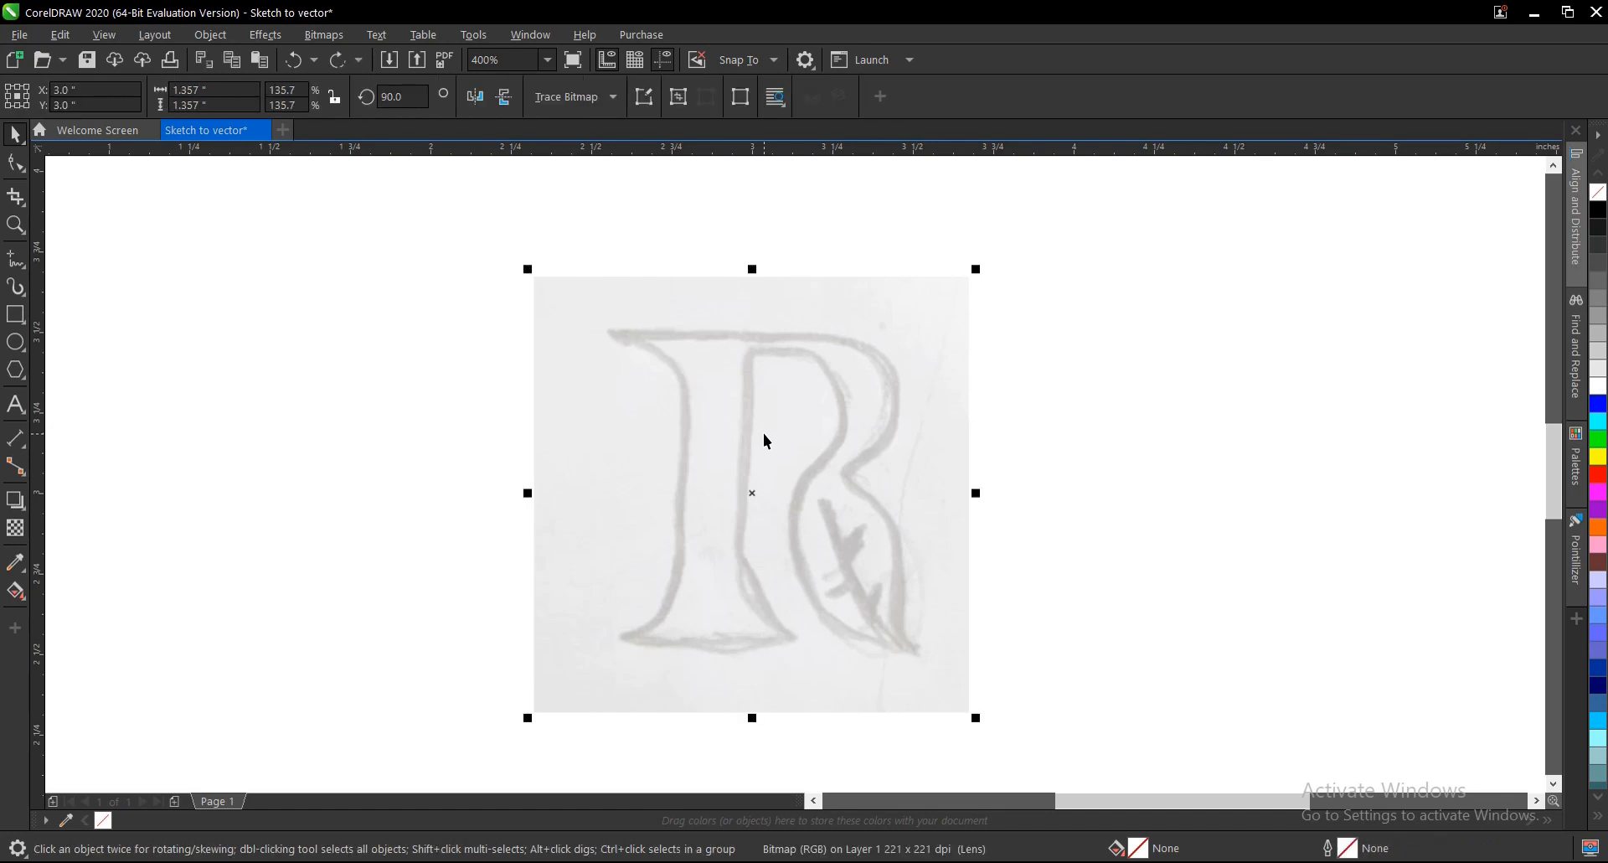
pyautogui.rightClick(851, 335)
pyautogui.click(917, 539)
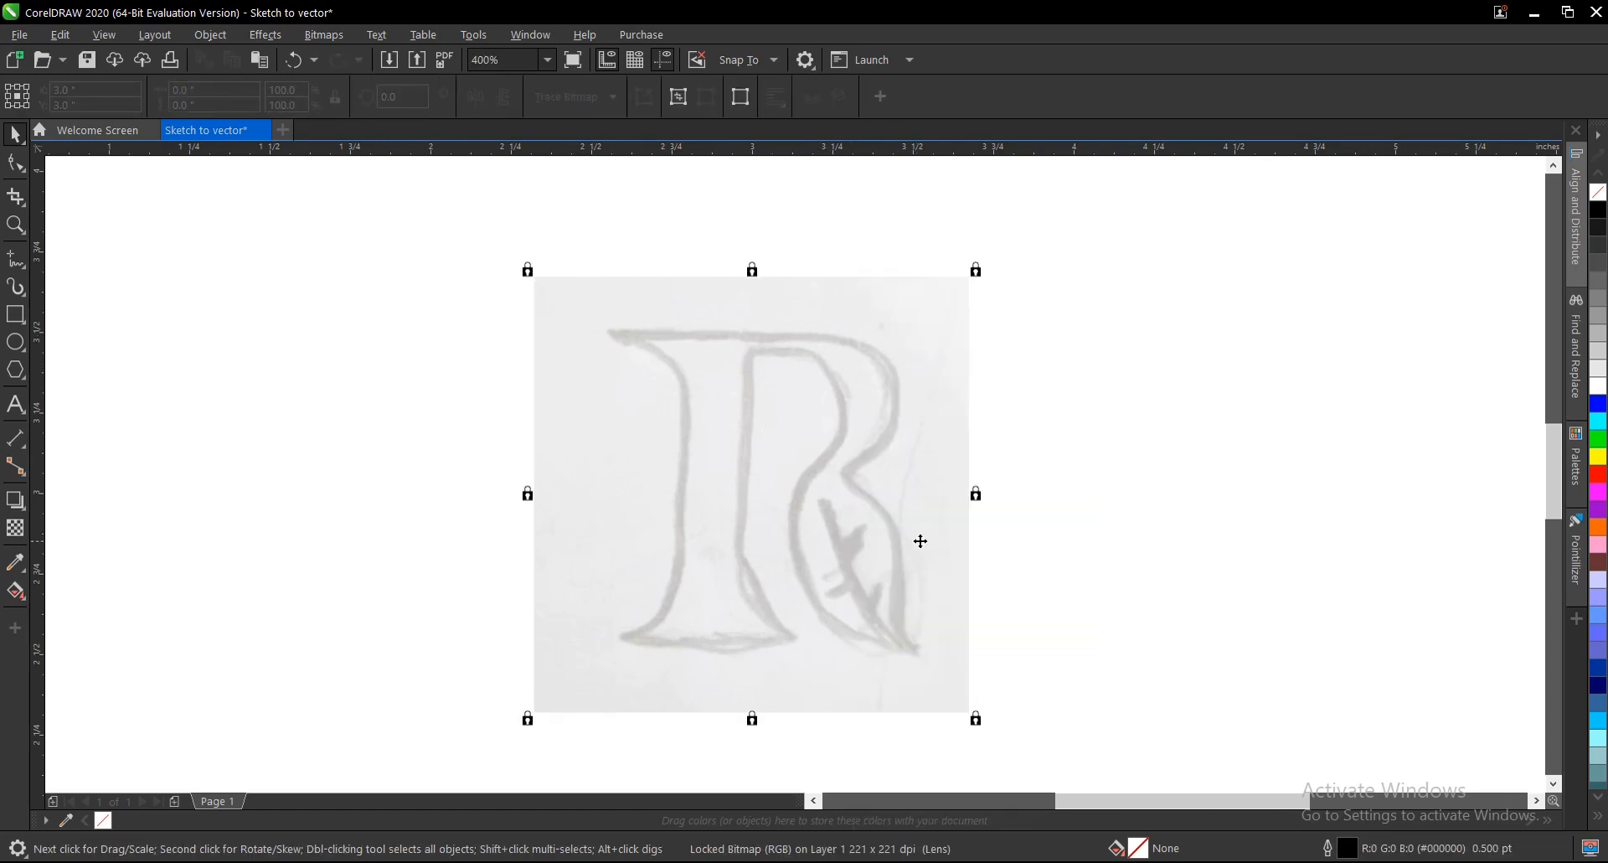
pyautogui.click(995, 494)
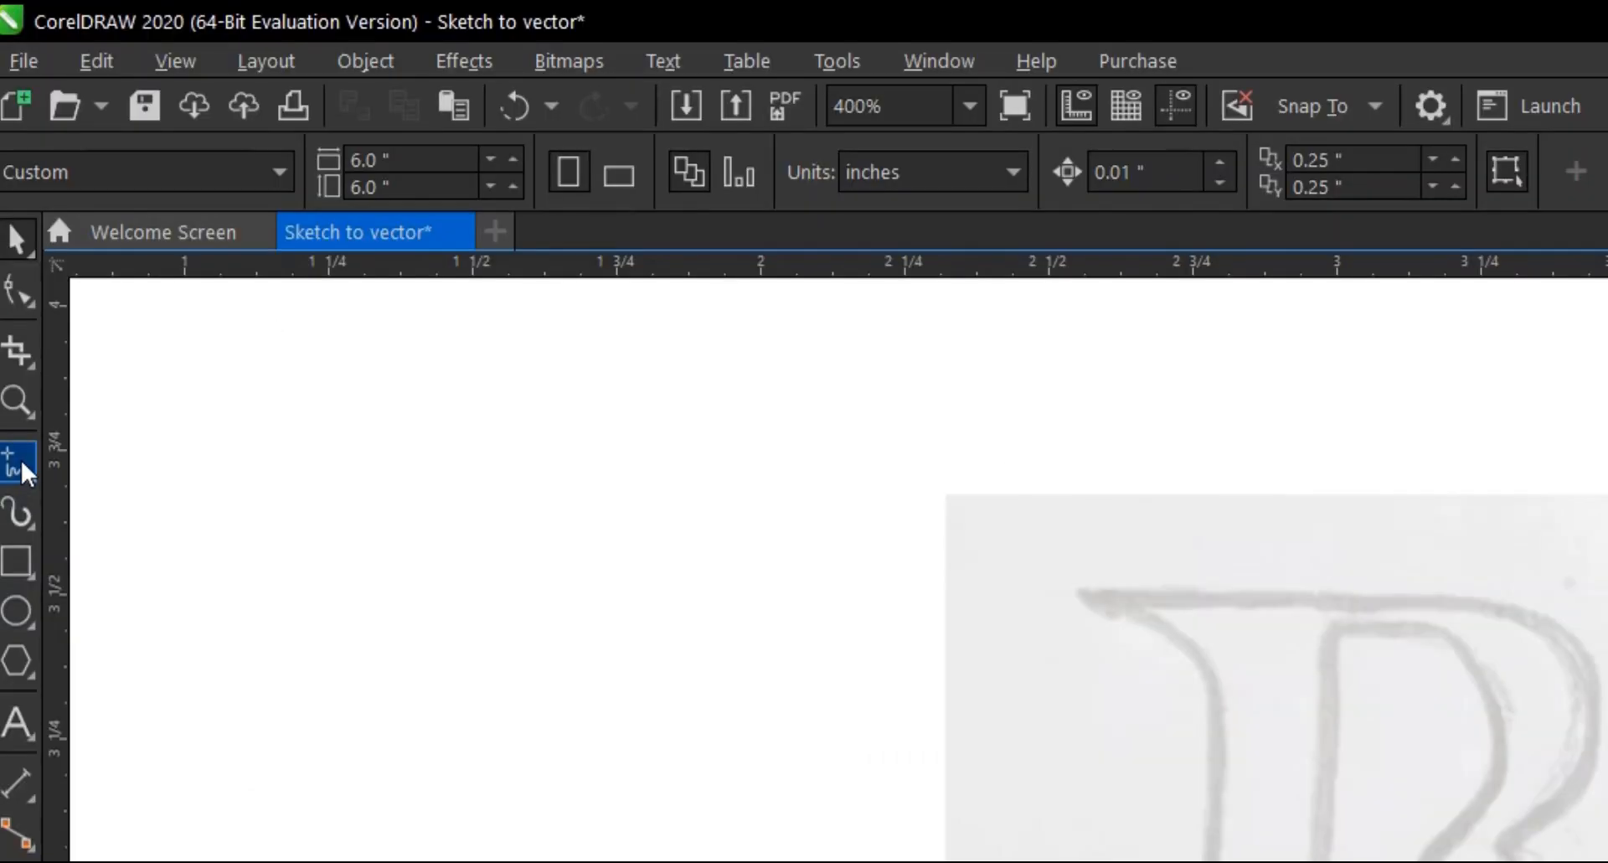
# Draw a straight horizontal line about 0.615 inches long beside the R image with the Bézier tool.
pyautogui.click(25, 471)
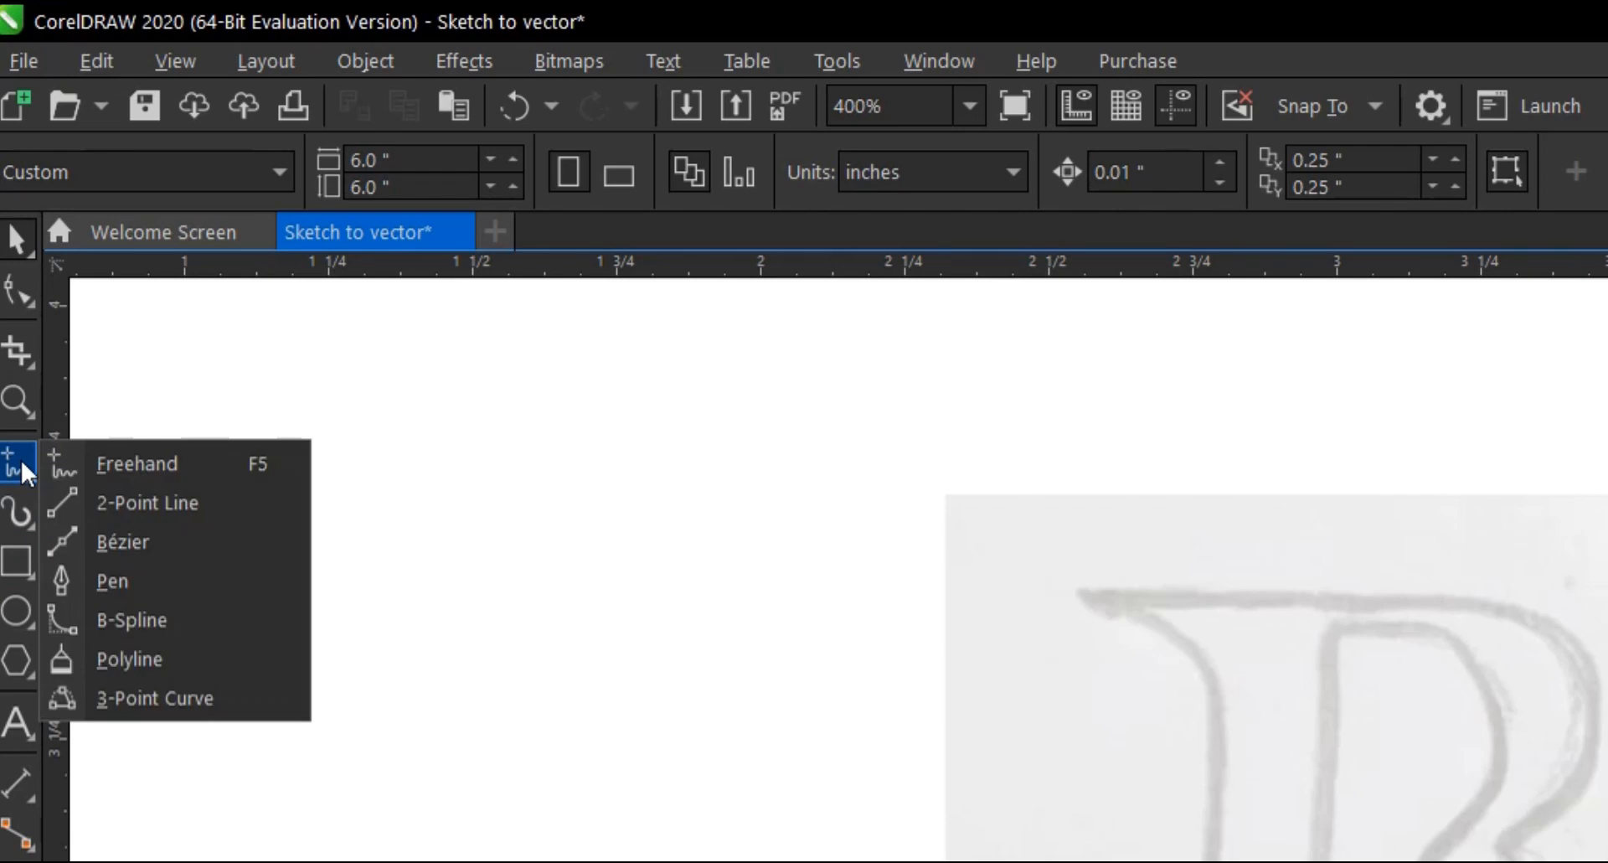
pyautogui.click(190, 543)
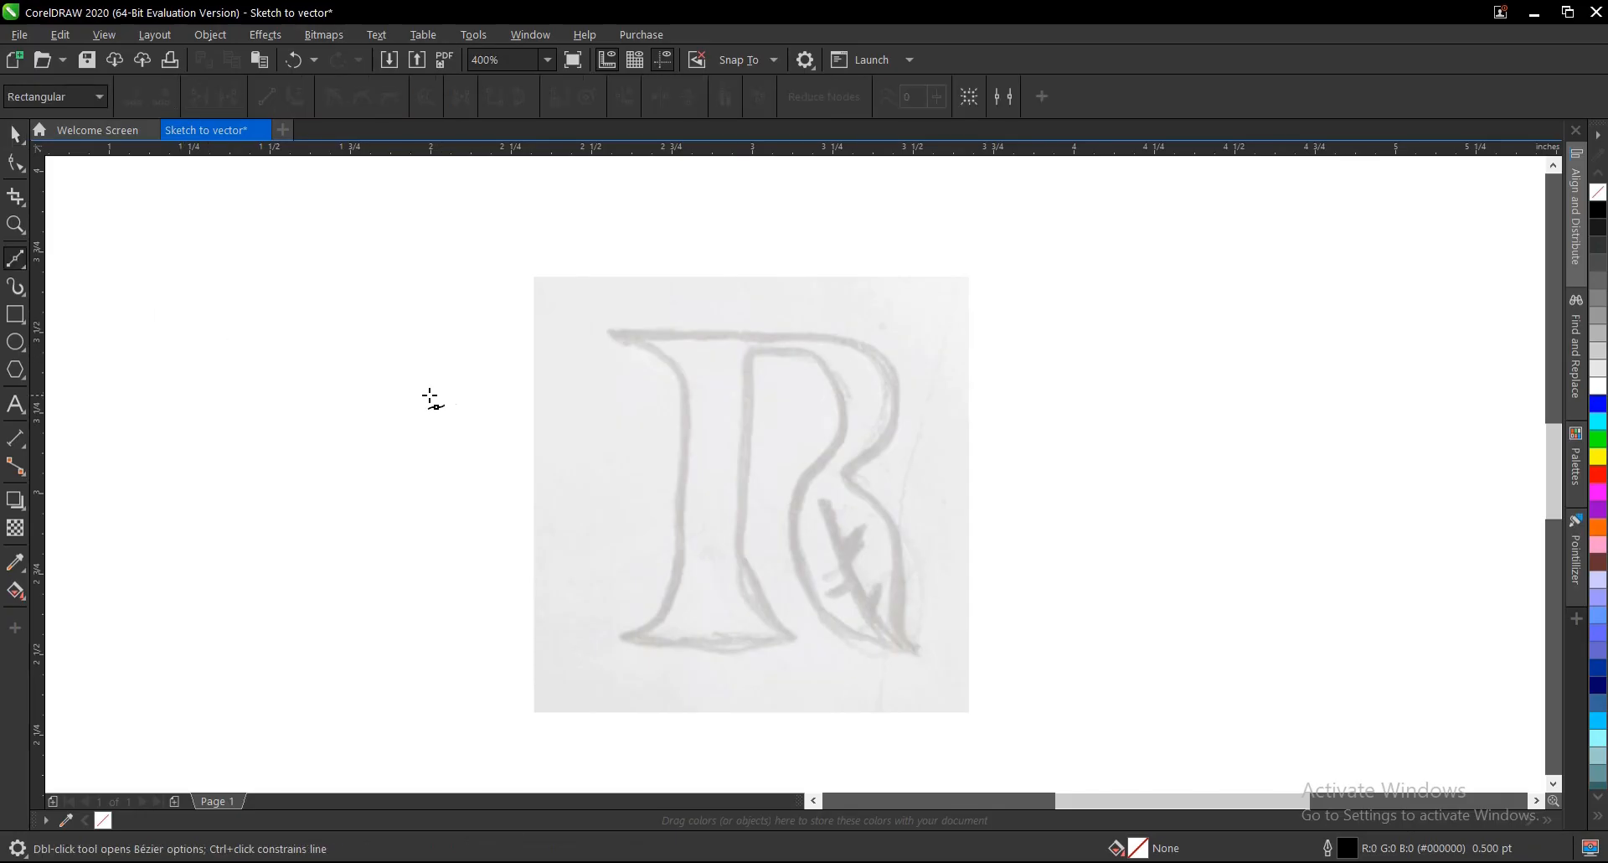
pyautogui.moveTo(326, 398); pyautogui.dragTo(524, 382)
pyautogui.click(524, 382)
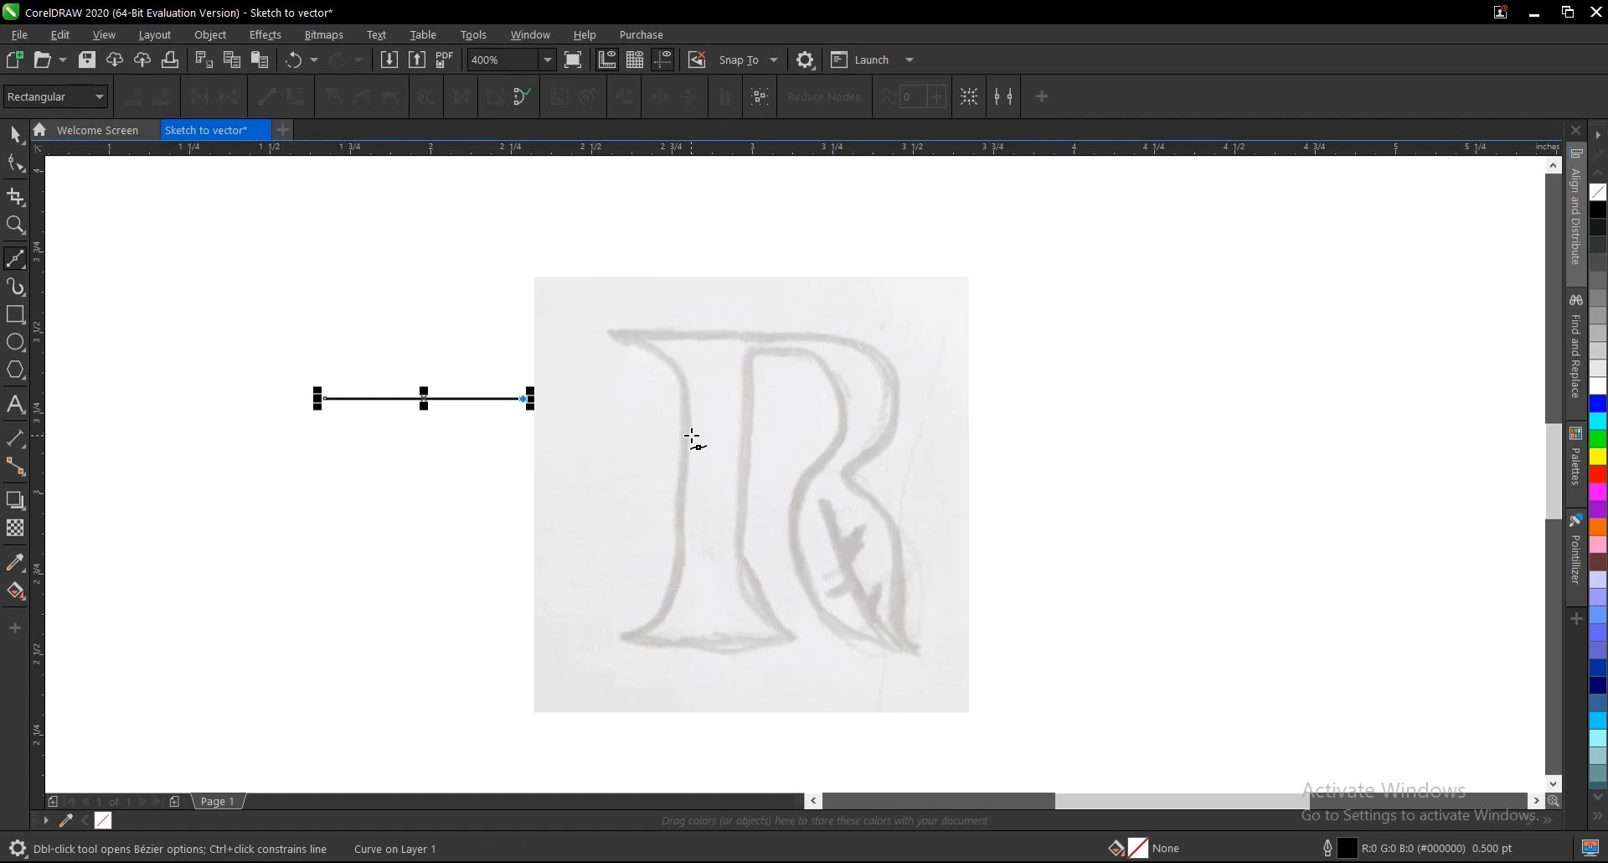
pyautogui.press('space')
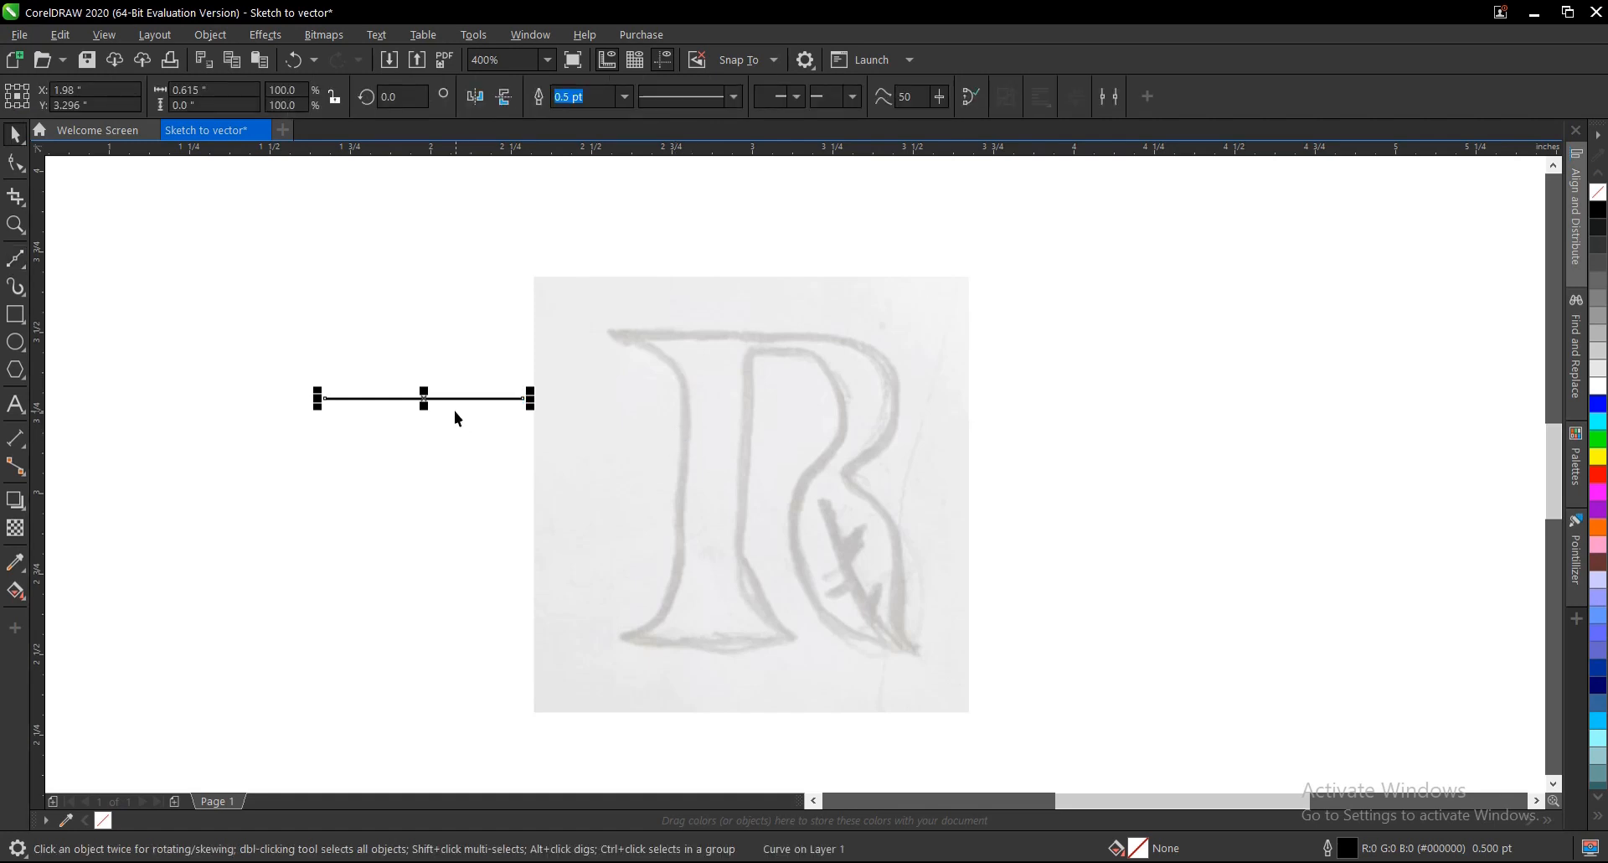
# Move the horizontal line onto the R's top edge and stretch both ends to about 1.154 inches in length.
pyautogui.moveTo(426, 397); pyautogui.dragTo(696, 335)
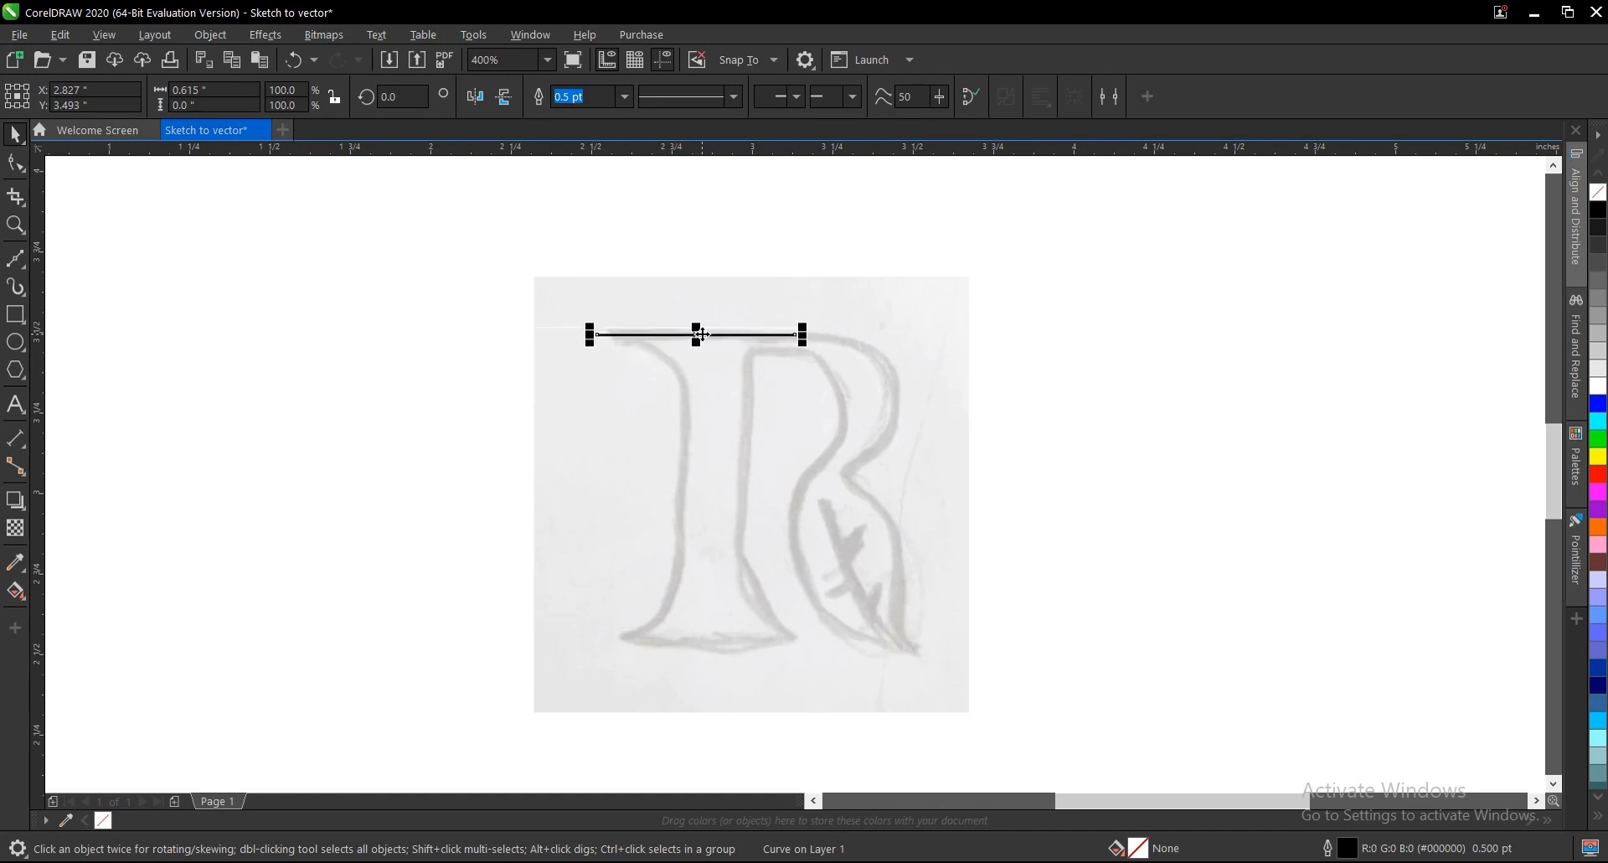
pyautogui.moveTo(803, 333); pyautogui.dragTo(929, 334)
pyautogui.moveTo(590, 332); pyautogui.dragTo(544, 333)
pyautogui.scroll(4, 741, 331)
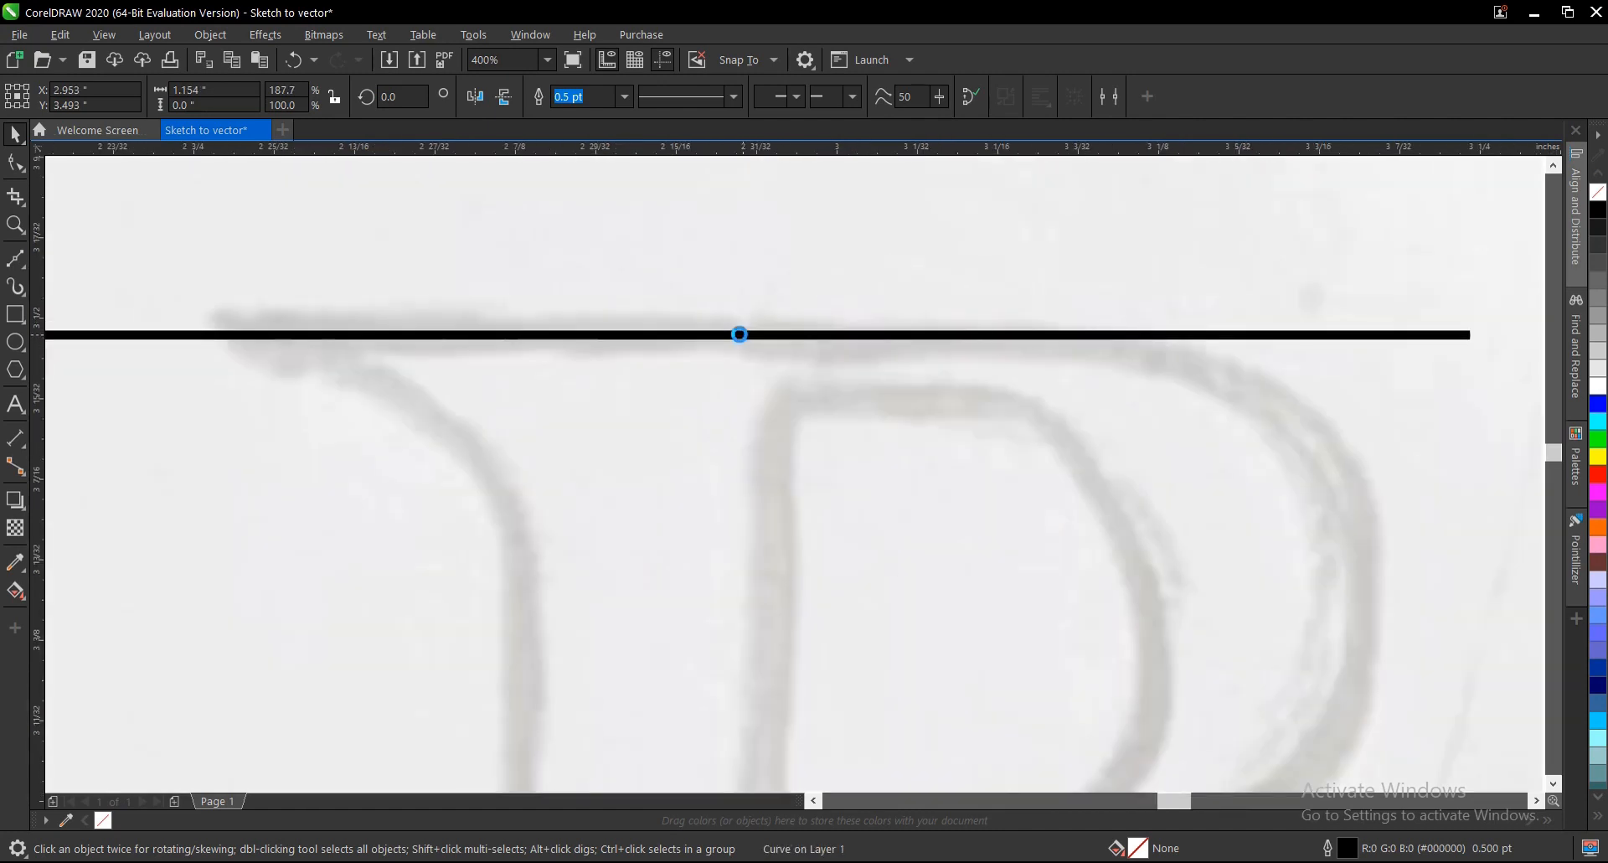
pyautogui.scroll(-4, 742, 321)
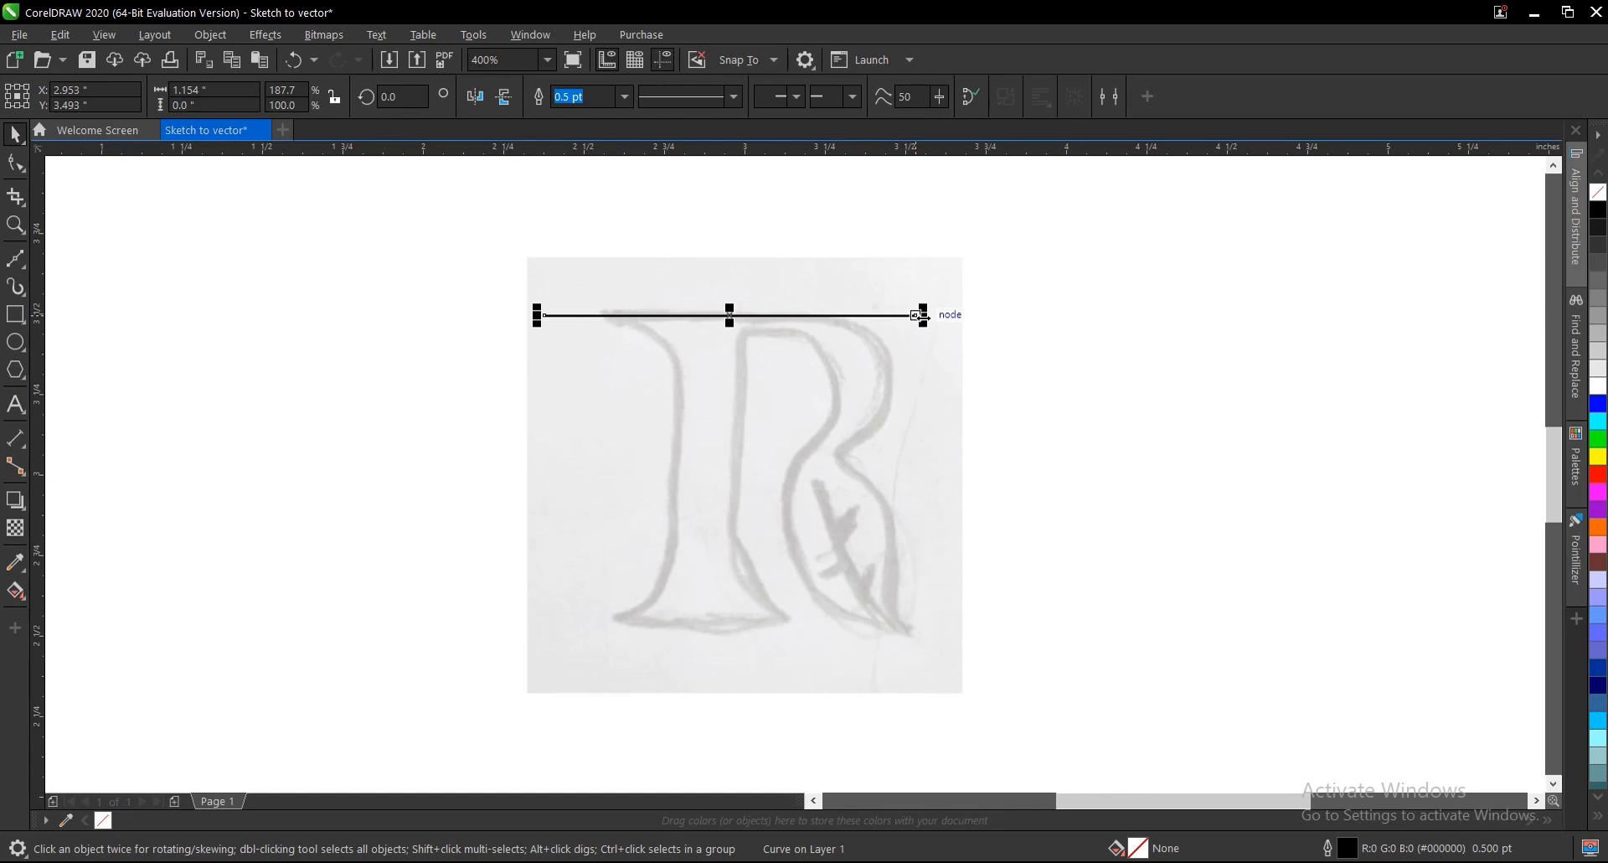
# Select the top guide line and place a copy of it straight below, along the base of the R.
pyautogui.click(1027, 294)
pyautogui.moveTo(1037, 266); pyautogui.dragTo(532, 409)
pyautogui.moveTo(731, 315); pyautogui.dragTo(747, 627)
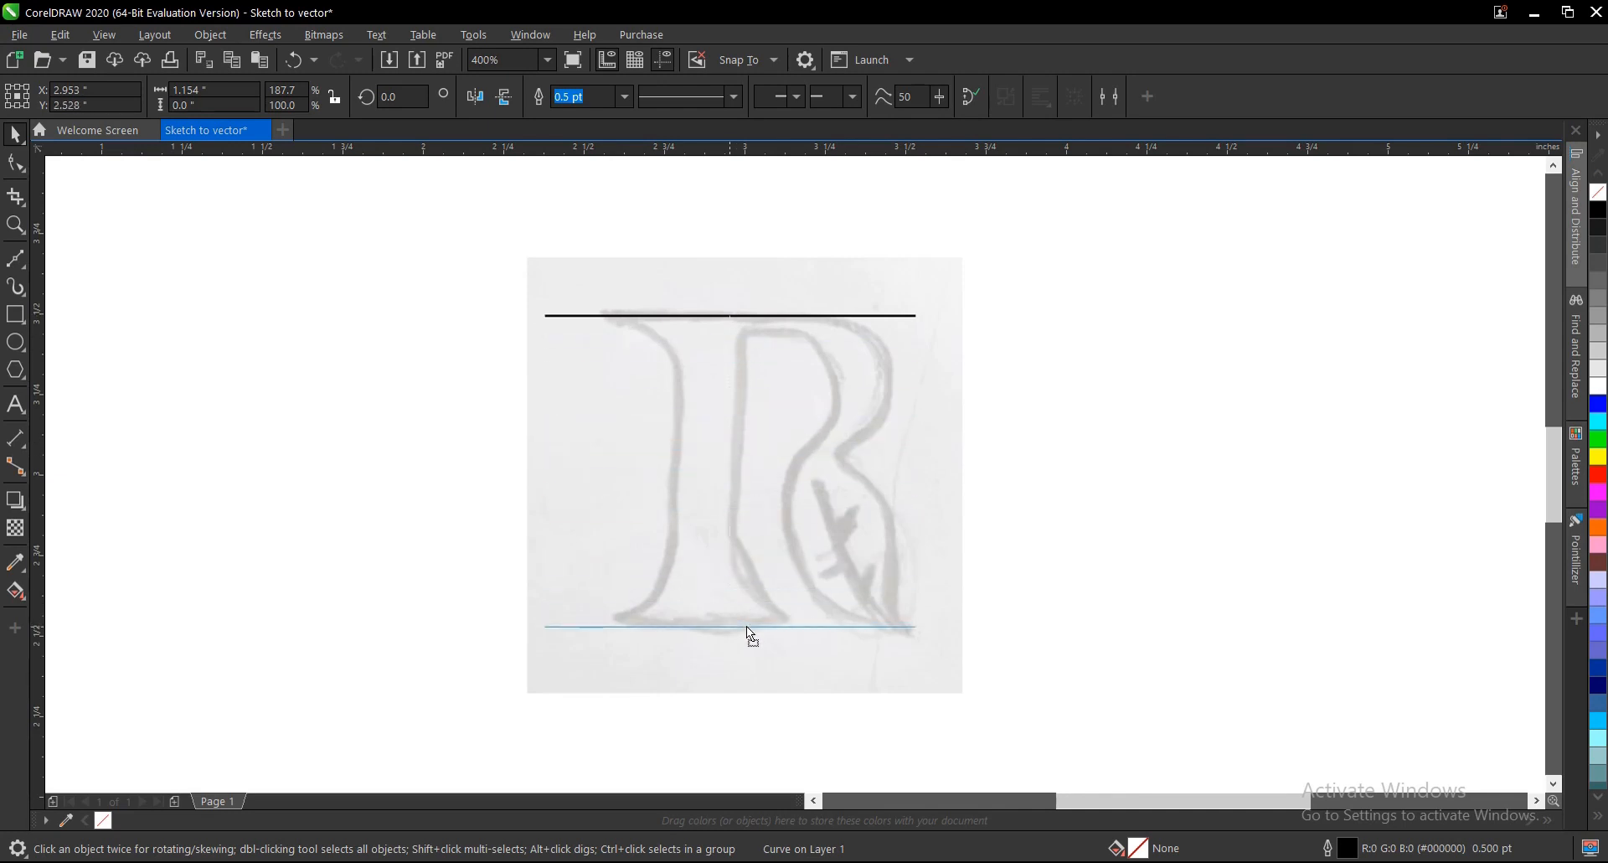
# Finish placing the copied guide line along the R's base and show its rotation handles.
pyautogui.moveTo(747, 627); pyautogui.dragTo(748, 627)
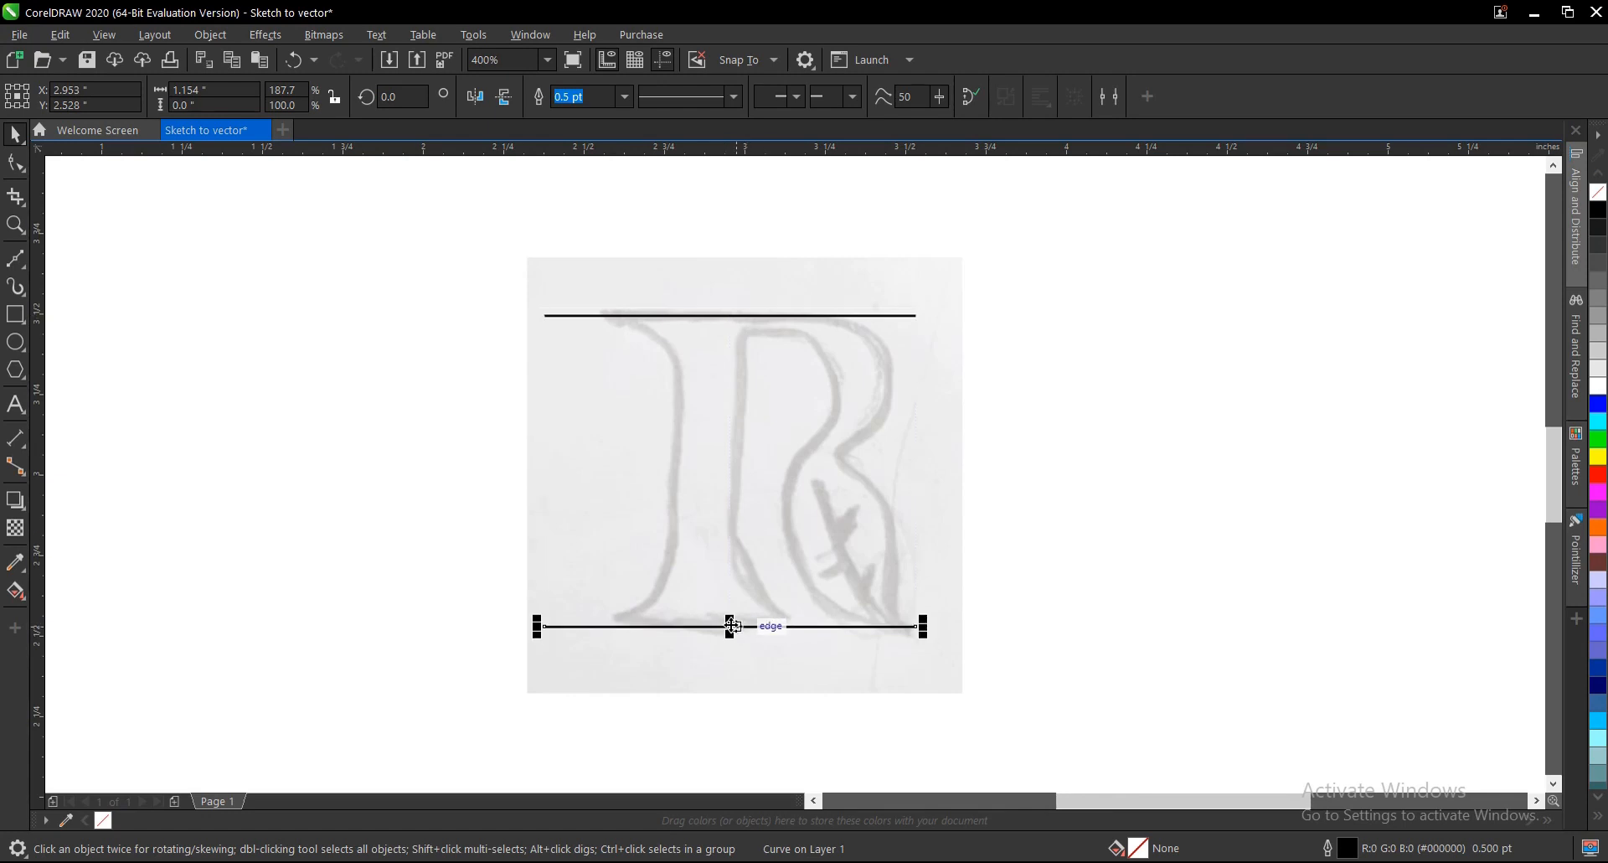
pyautogui.click(733, 625)
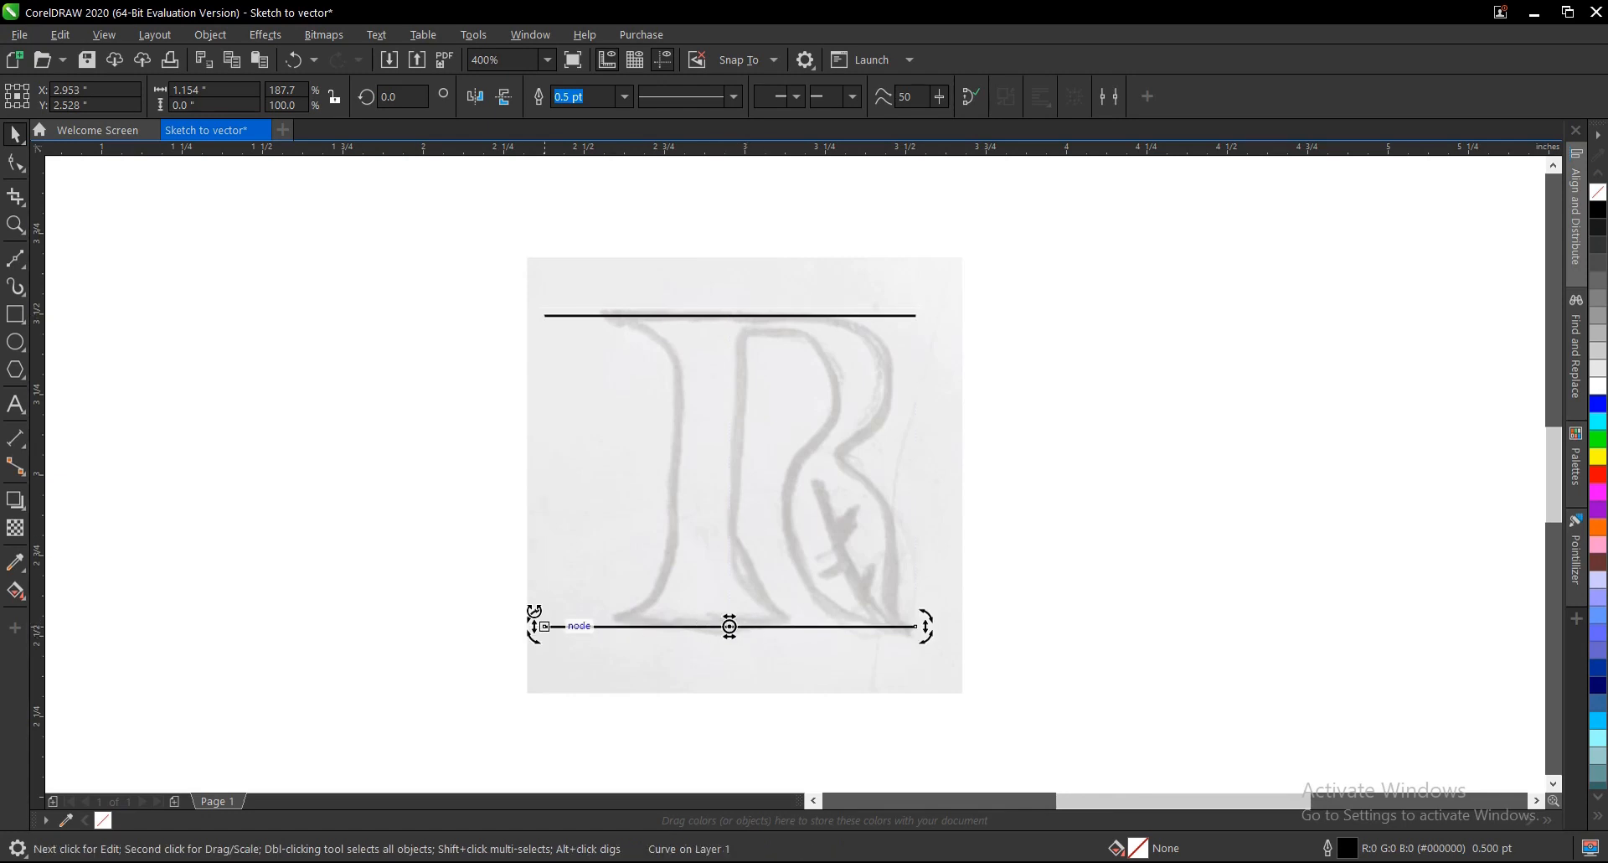
pyautogui.moveTo(534, 611); pyautogui.dragTo(736, 533)
pyautogui.moveTo(736, 532); pyautogui.dragTo(735, 533)
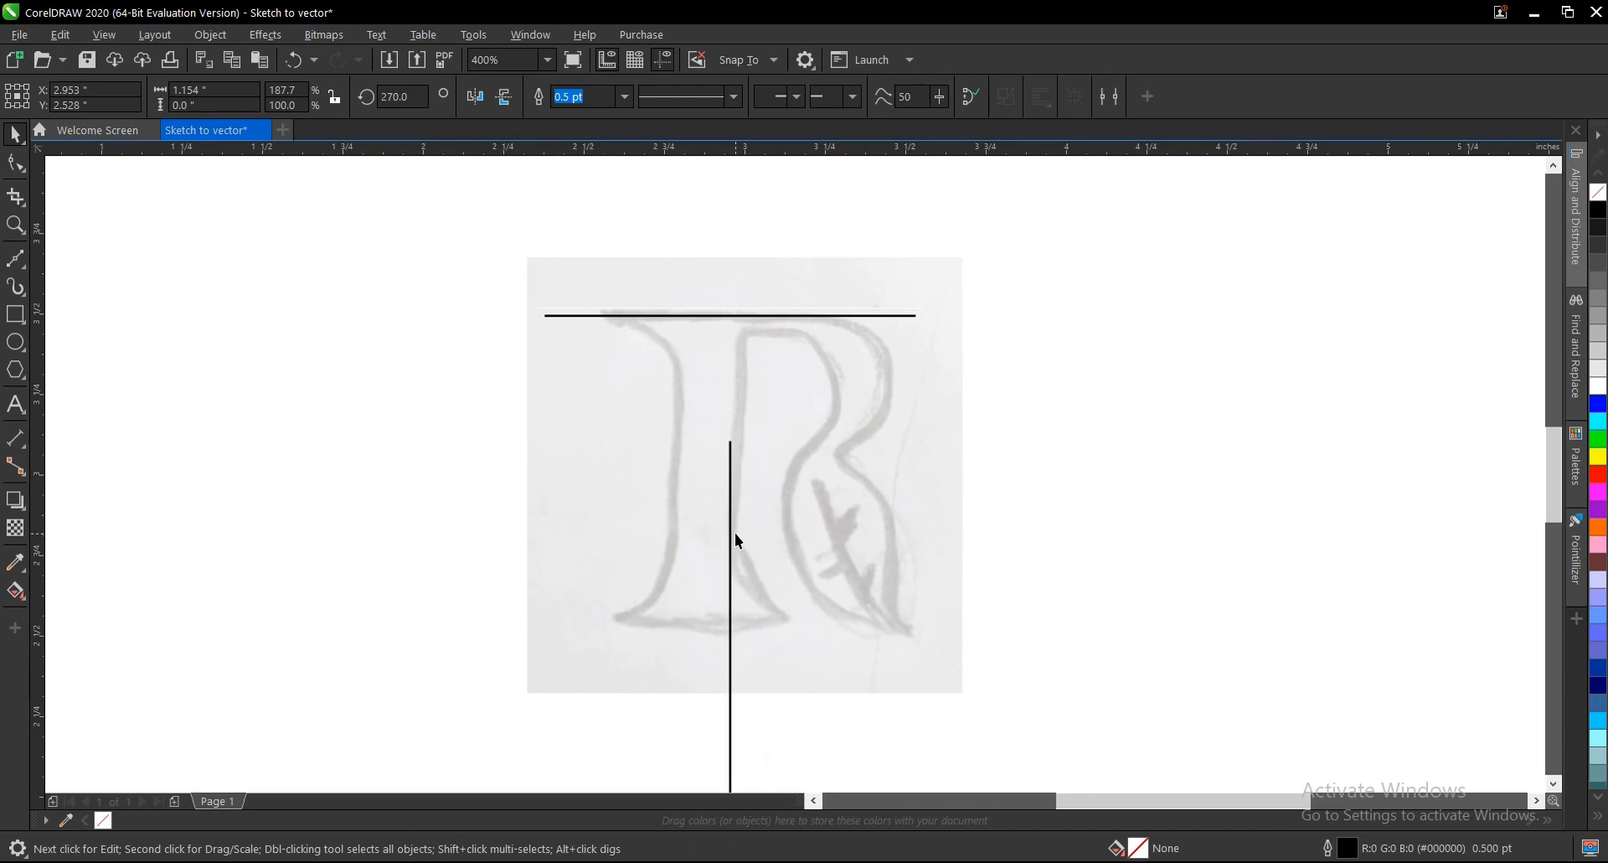
pyautogui.hotkey('ctrl', 'z')
# Make a copy of the base guide line rotated to 270°, place it along the stem's left edge, and copy it onto the stem's right edge.
pyautogui.moveTo(537, 624); pyautogui.dragTo(743, 493)
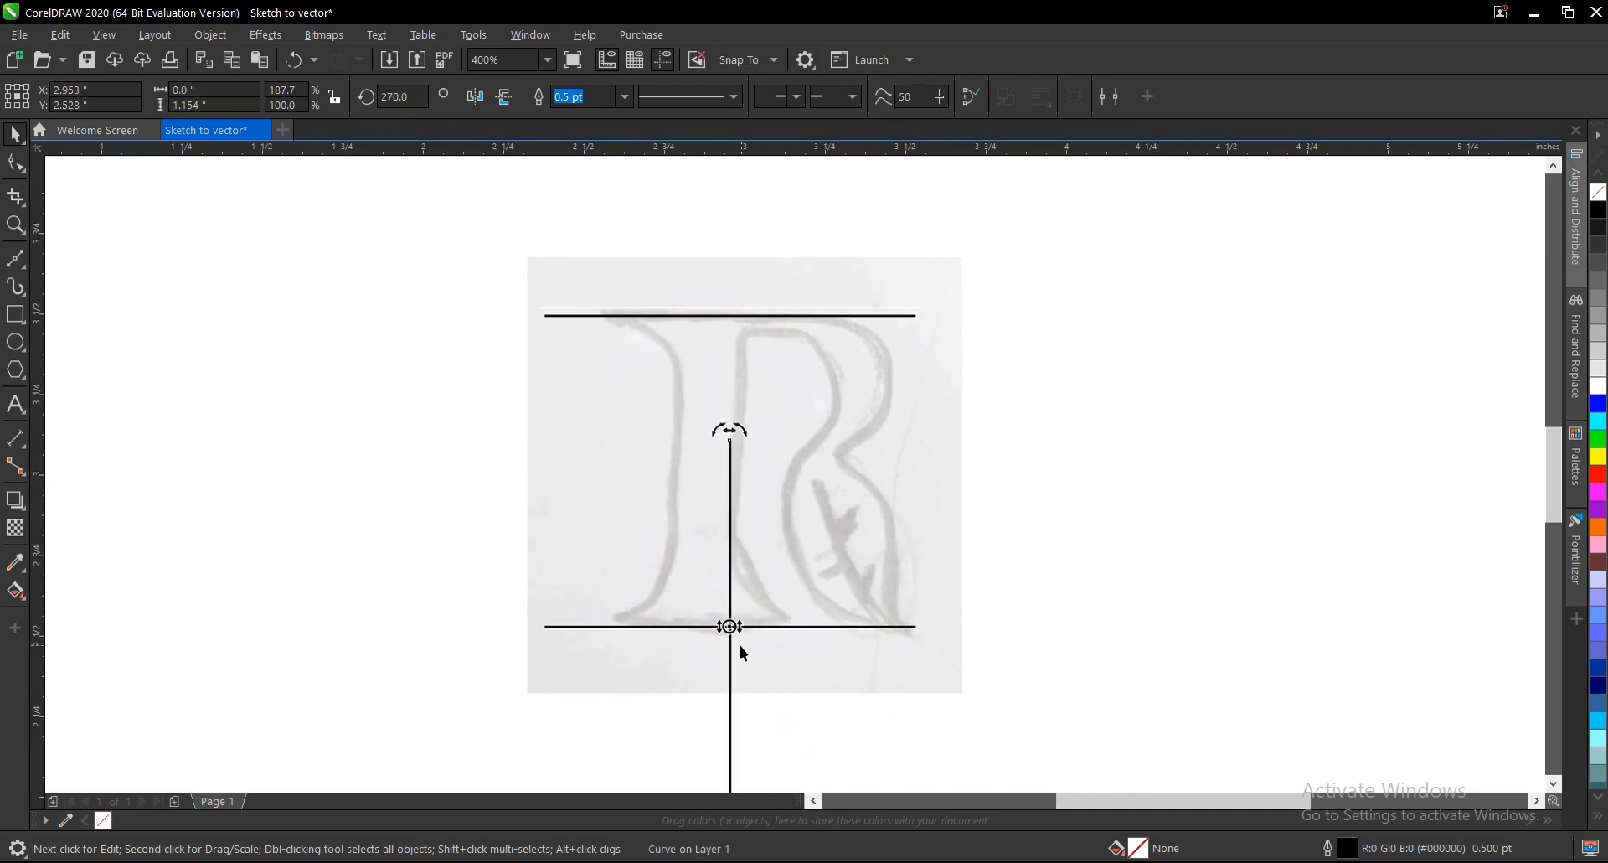
pyautogui.moveTo(729, 626); pyautogui.dragTo(672, 468)
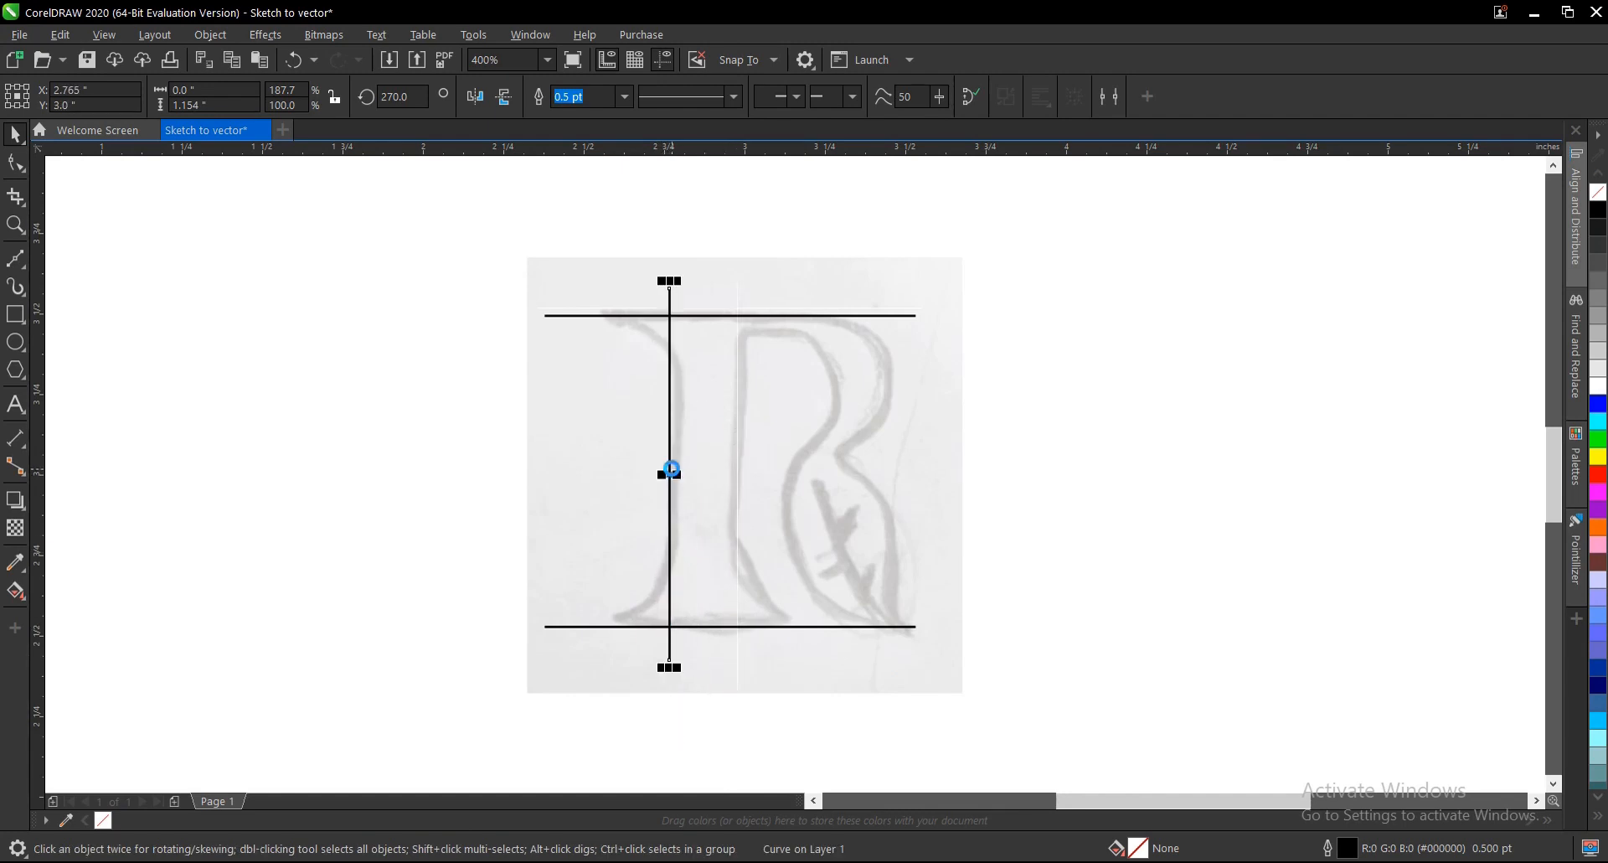
pyautogui.scroll(2, 700, 493)
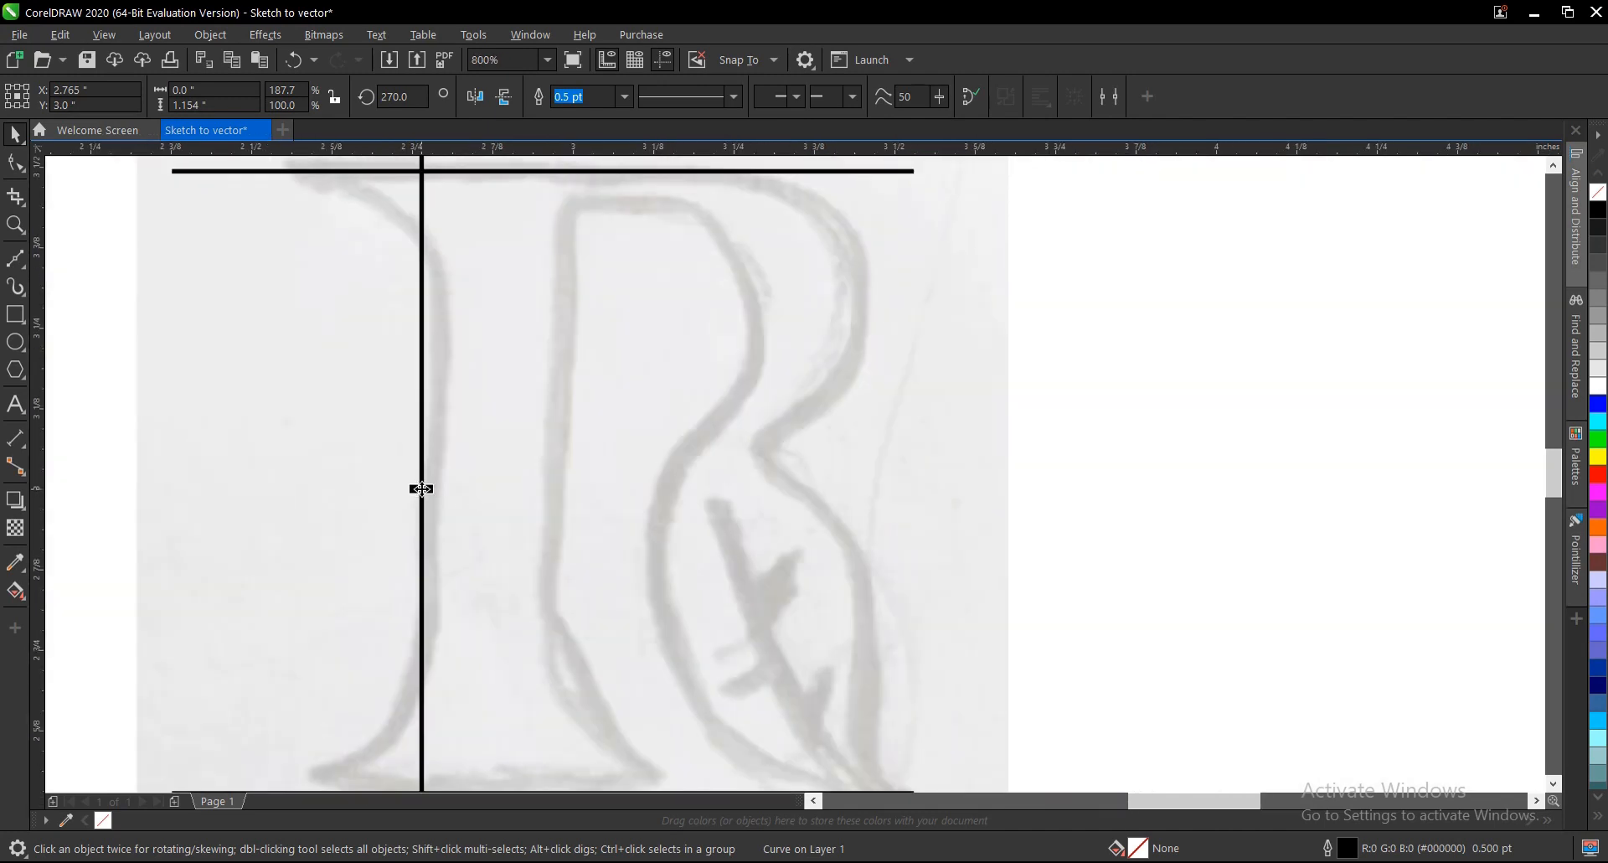
pyautogui.scroll(-2, 421, 489)
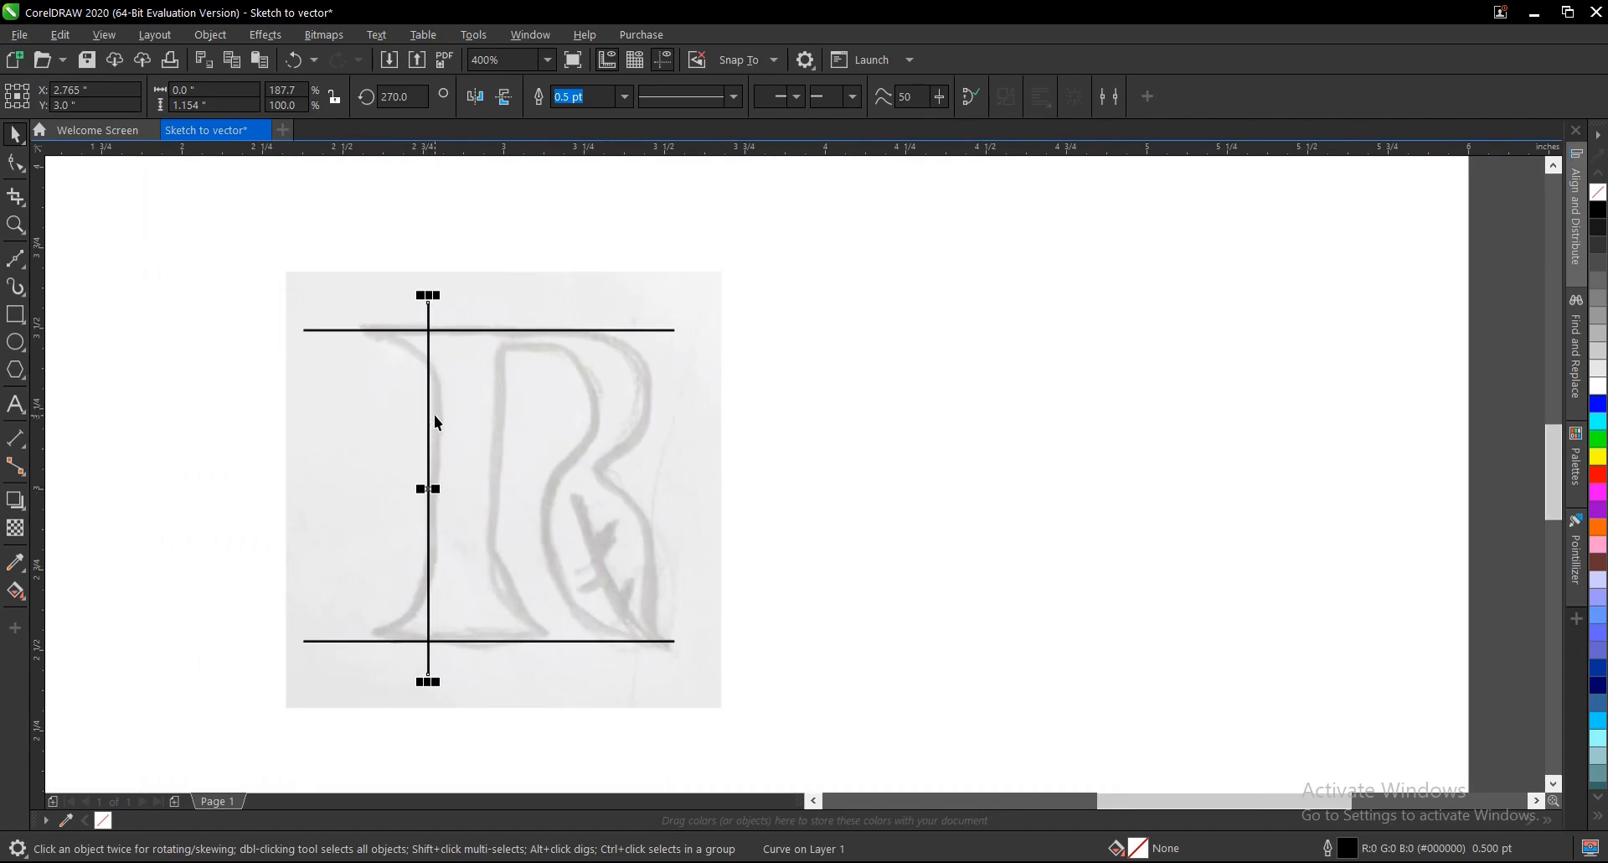
pyautogui.moveTo(428, 489); pyautogui.dragTo(491, 494)
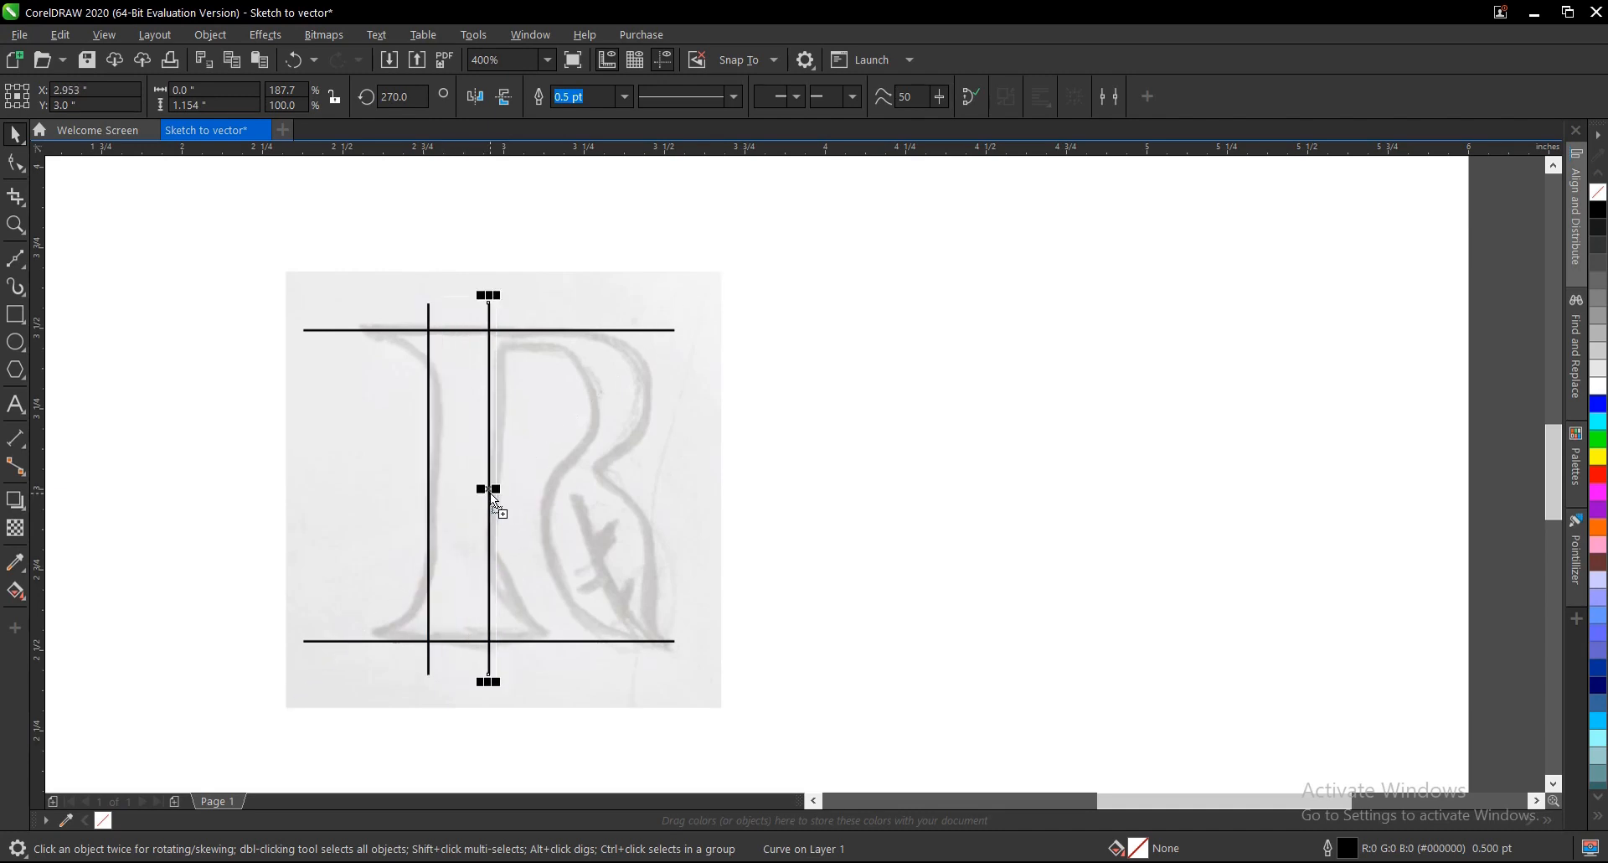
pyautogui.click(753, 625)
# Draw a circle about 0.276 inches across and move it into the corner between the stem's left guide and the base line.
pyautogui.scroll(2, 370, 627)
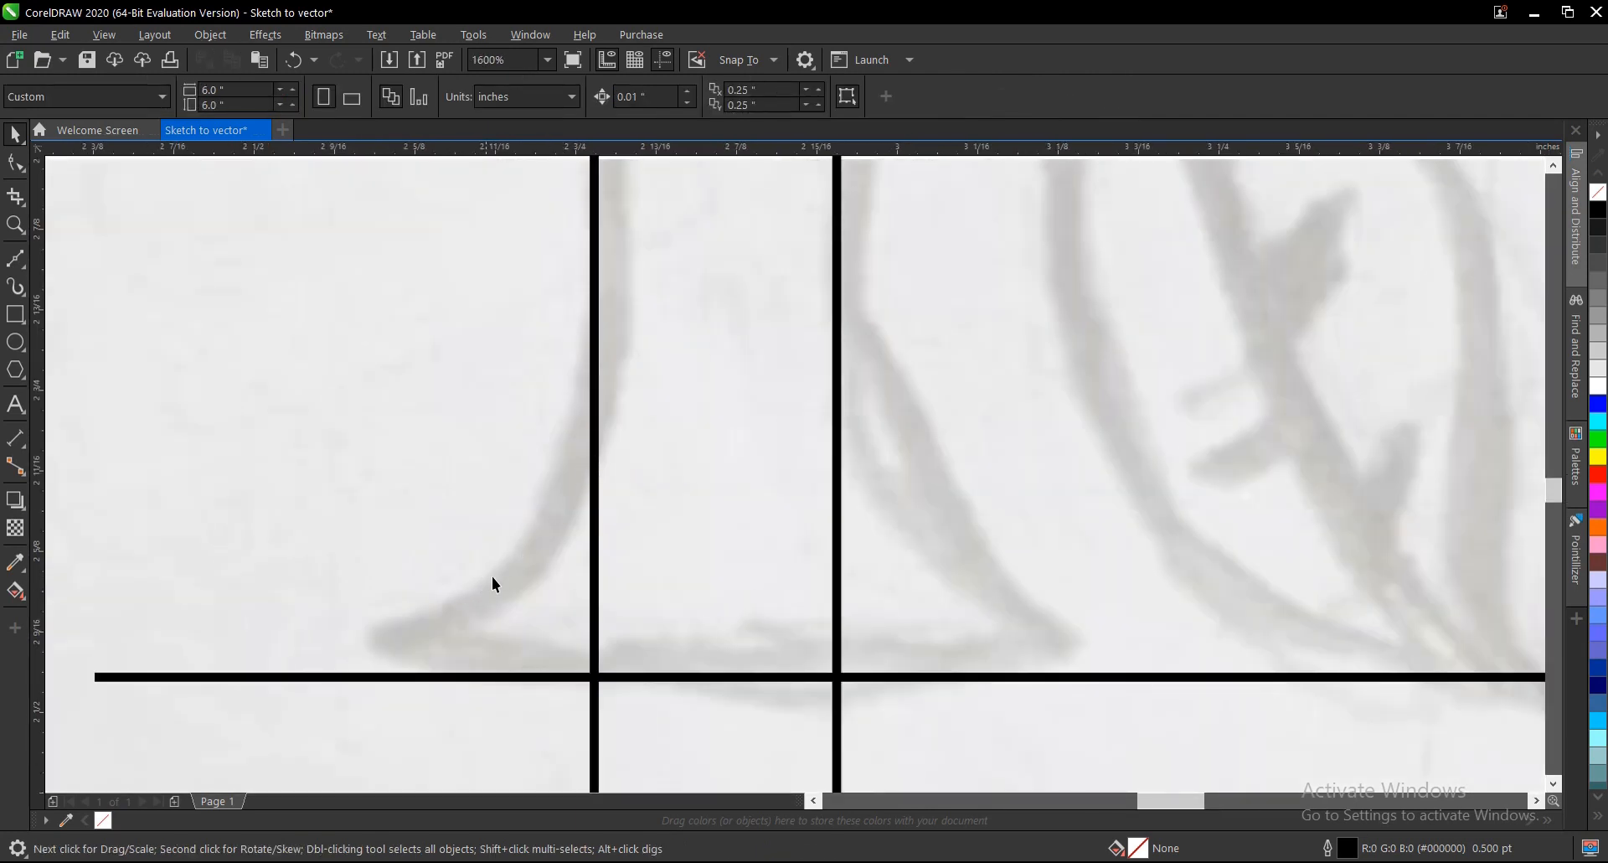
pyautogui.scroll(-1, 495, 601)
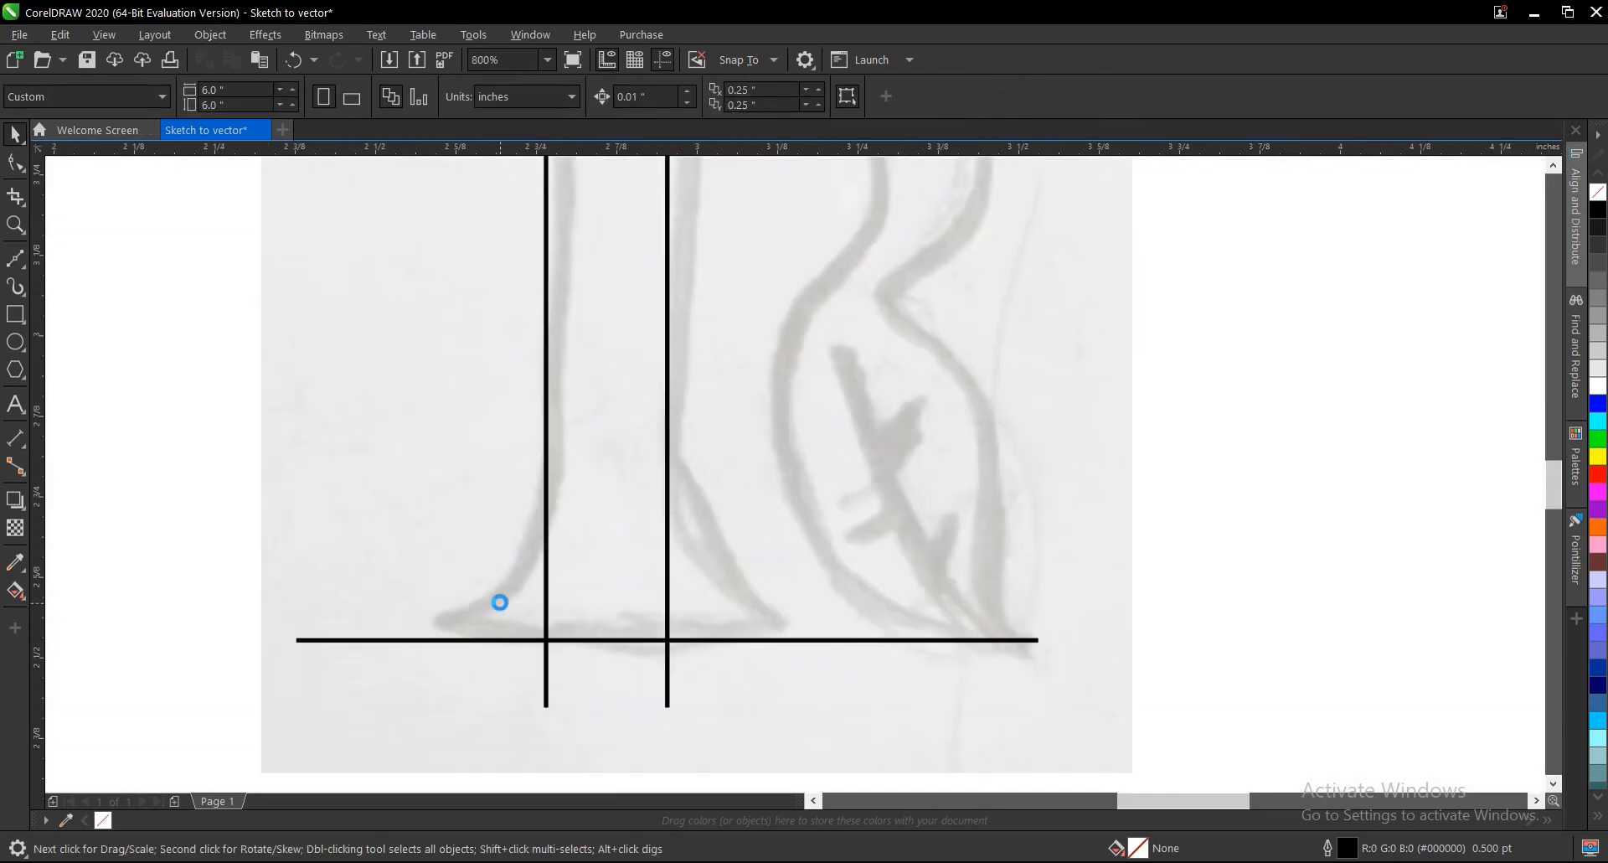
pyautogui.click(15, 343)
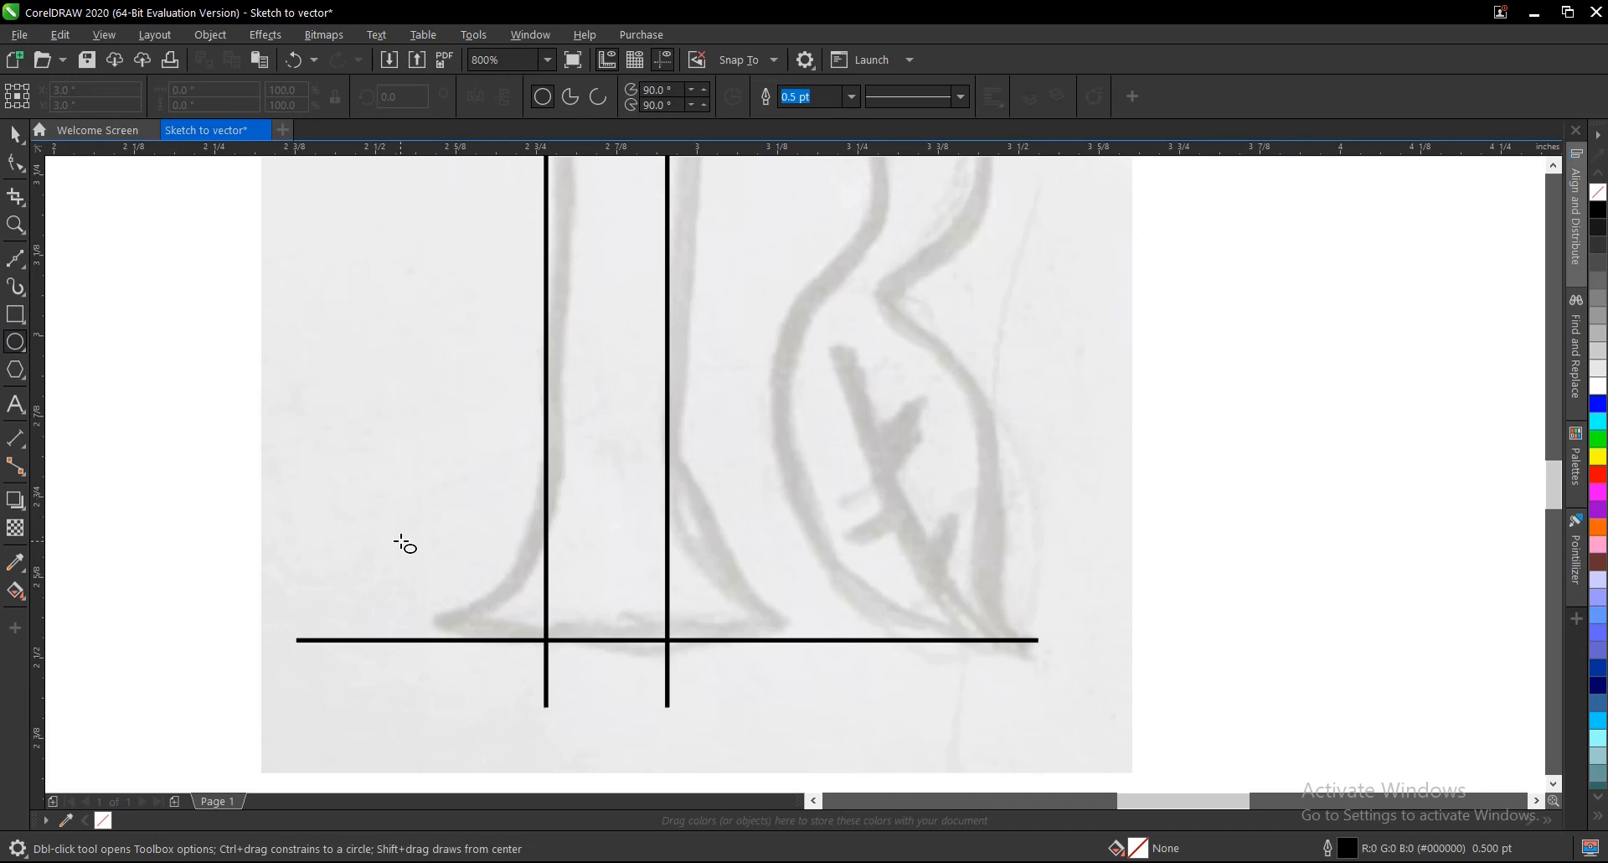
pyautogui.moveTo(391, 507); pyautogui.dragTo(446, 598)
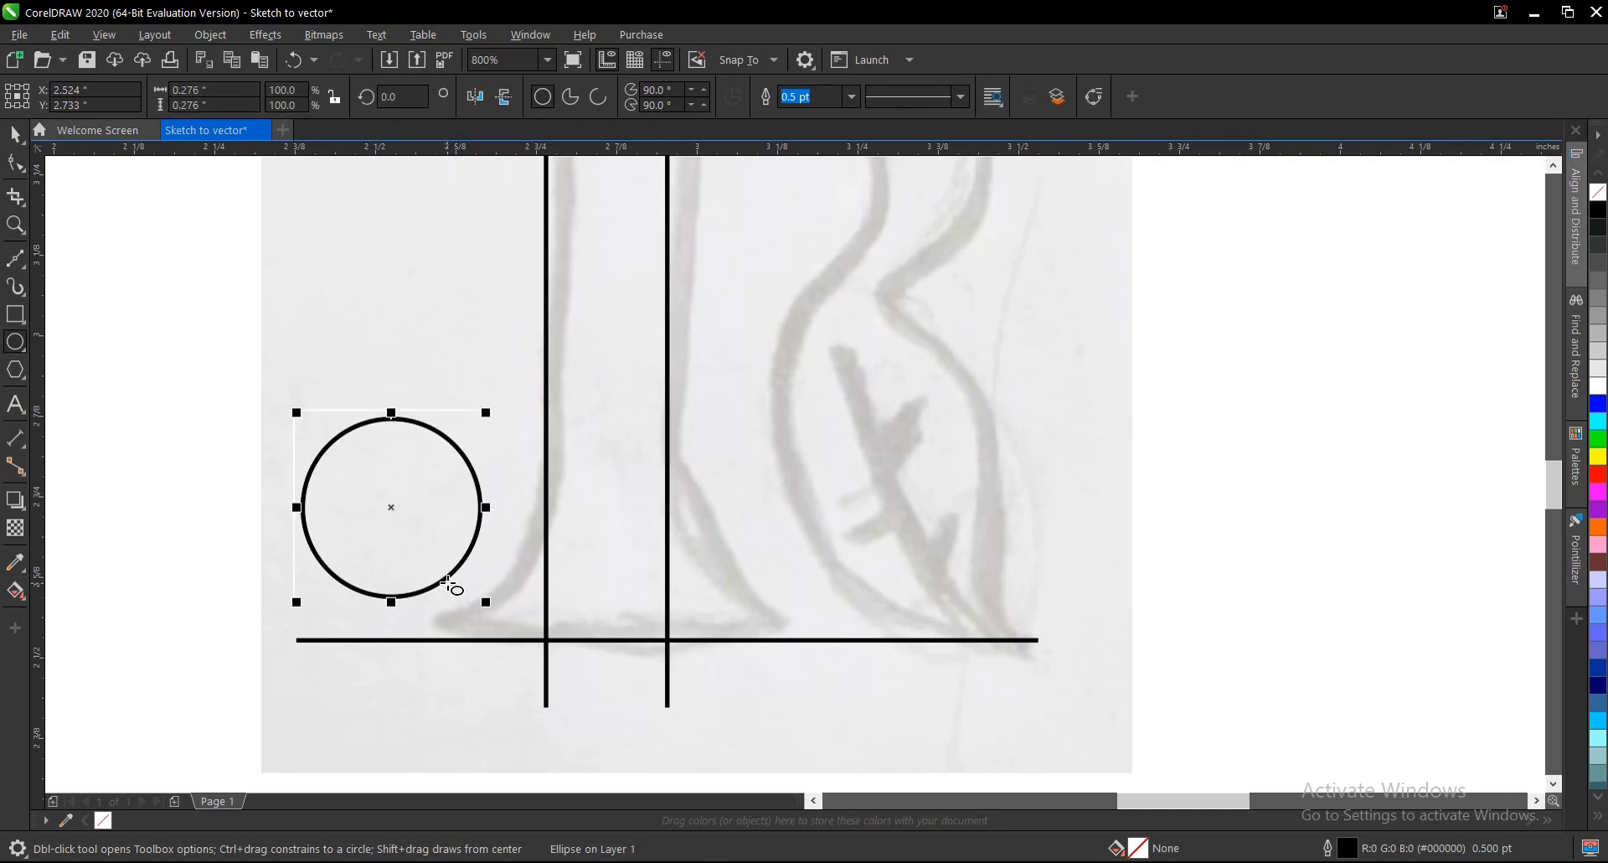
pyautogui.moveTo(389, 508); pyautogui.dragTo(456, 551)
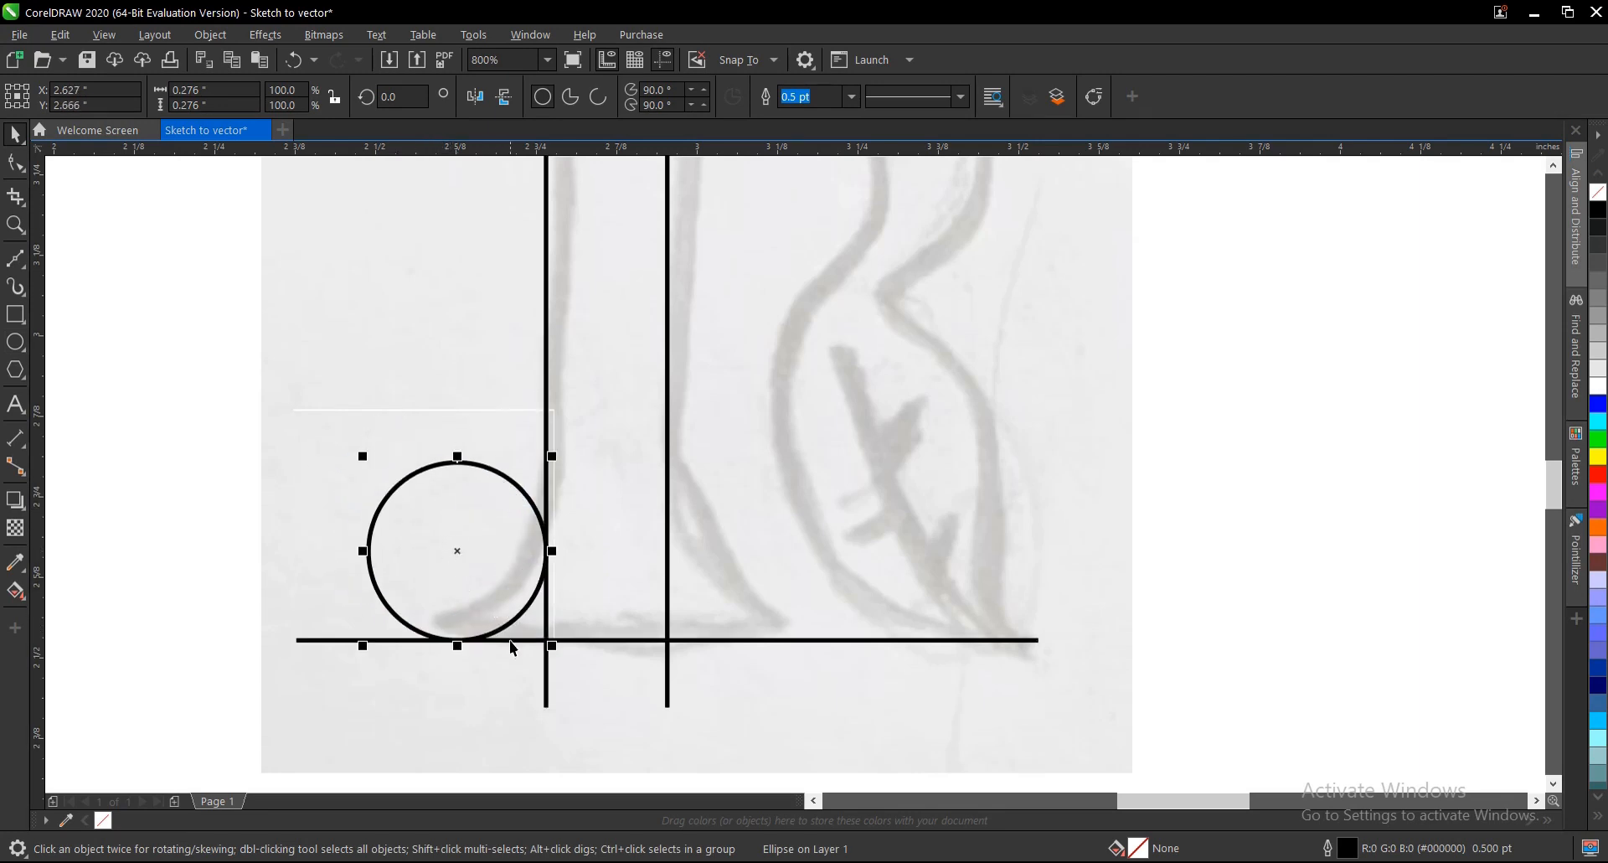
# Enlarge the circle to about 0.382 inches across, scaling it from the corner where it meets the guide lines.
pyautogui.scroll(2, 516, 637)
pyautogui.scroll(-1, 600, 597)
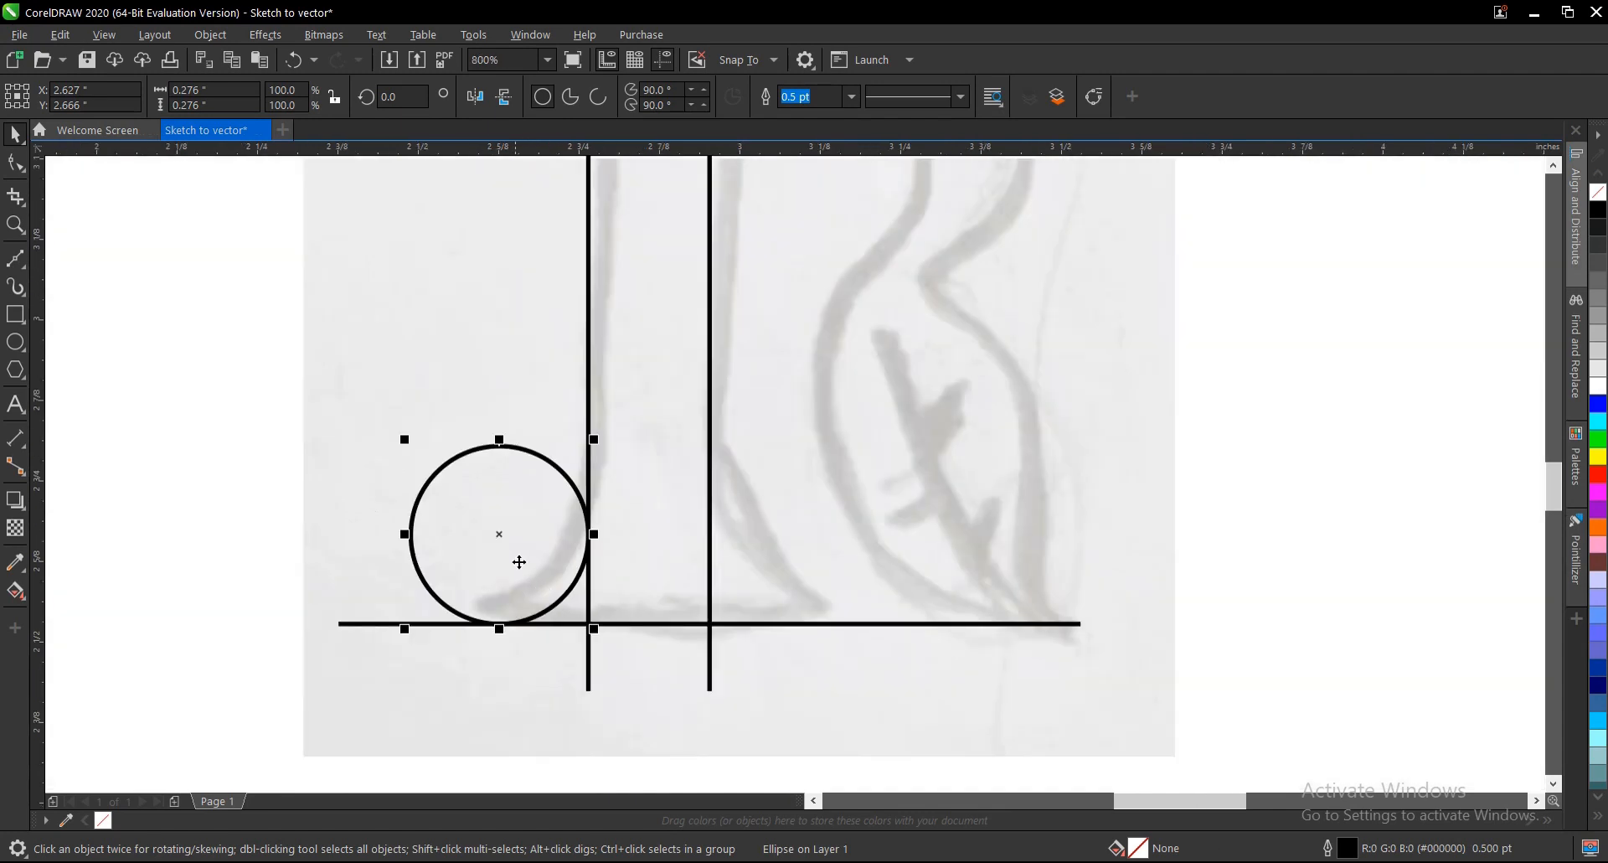
pyautogui.moveTo(406, 437); pyautogui.dragTo(332, 364)
pyautogui.click(574, 564)
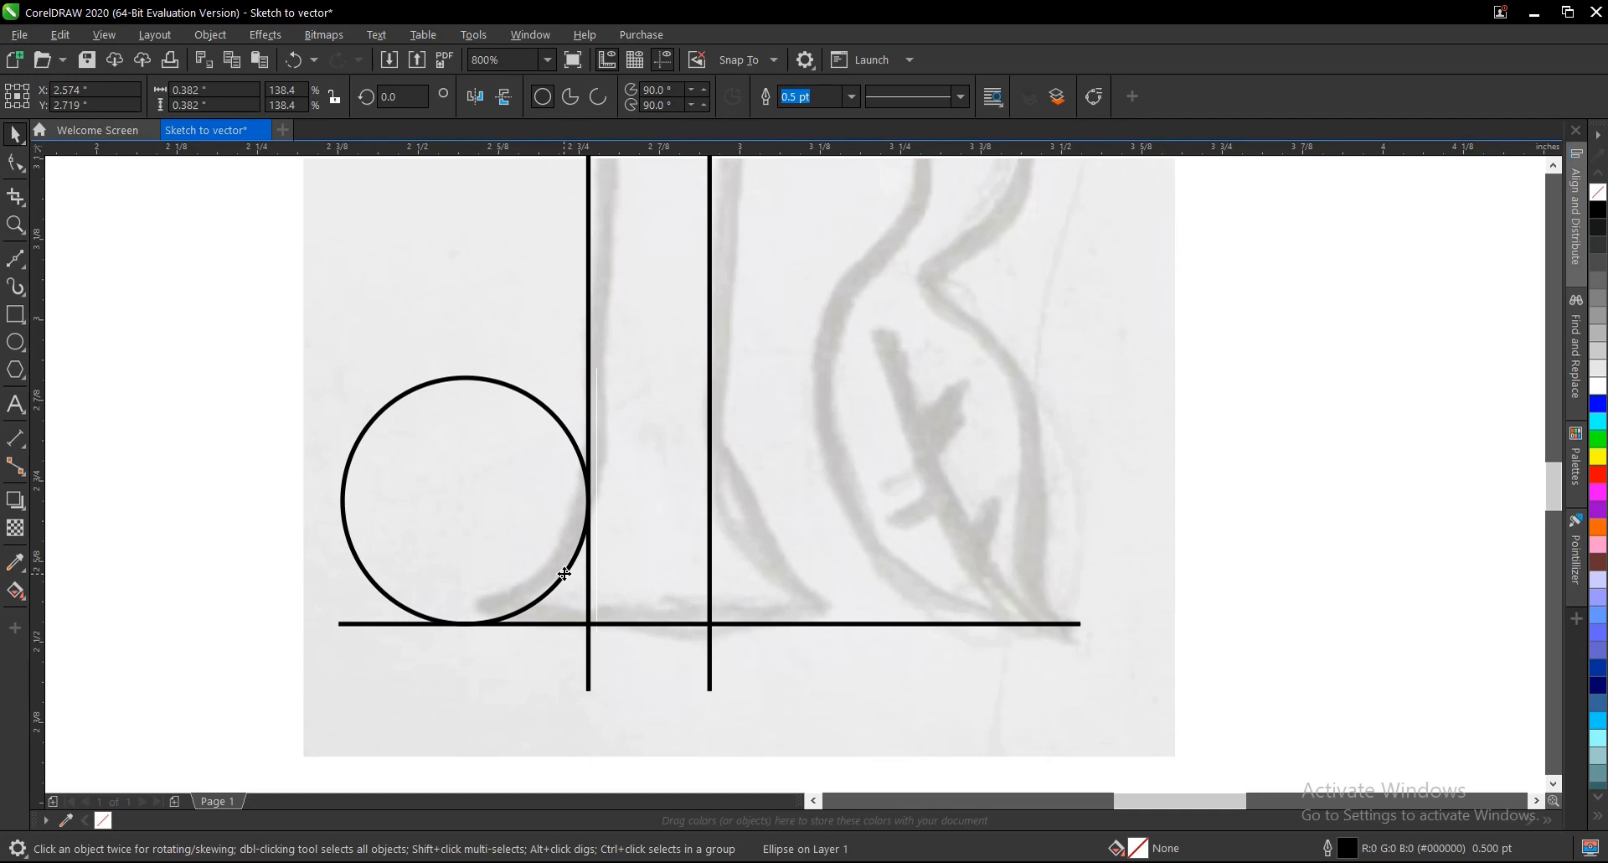
pyautogui.click(282, 632)
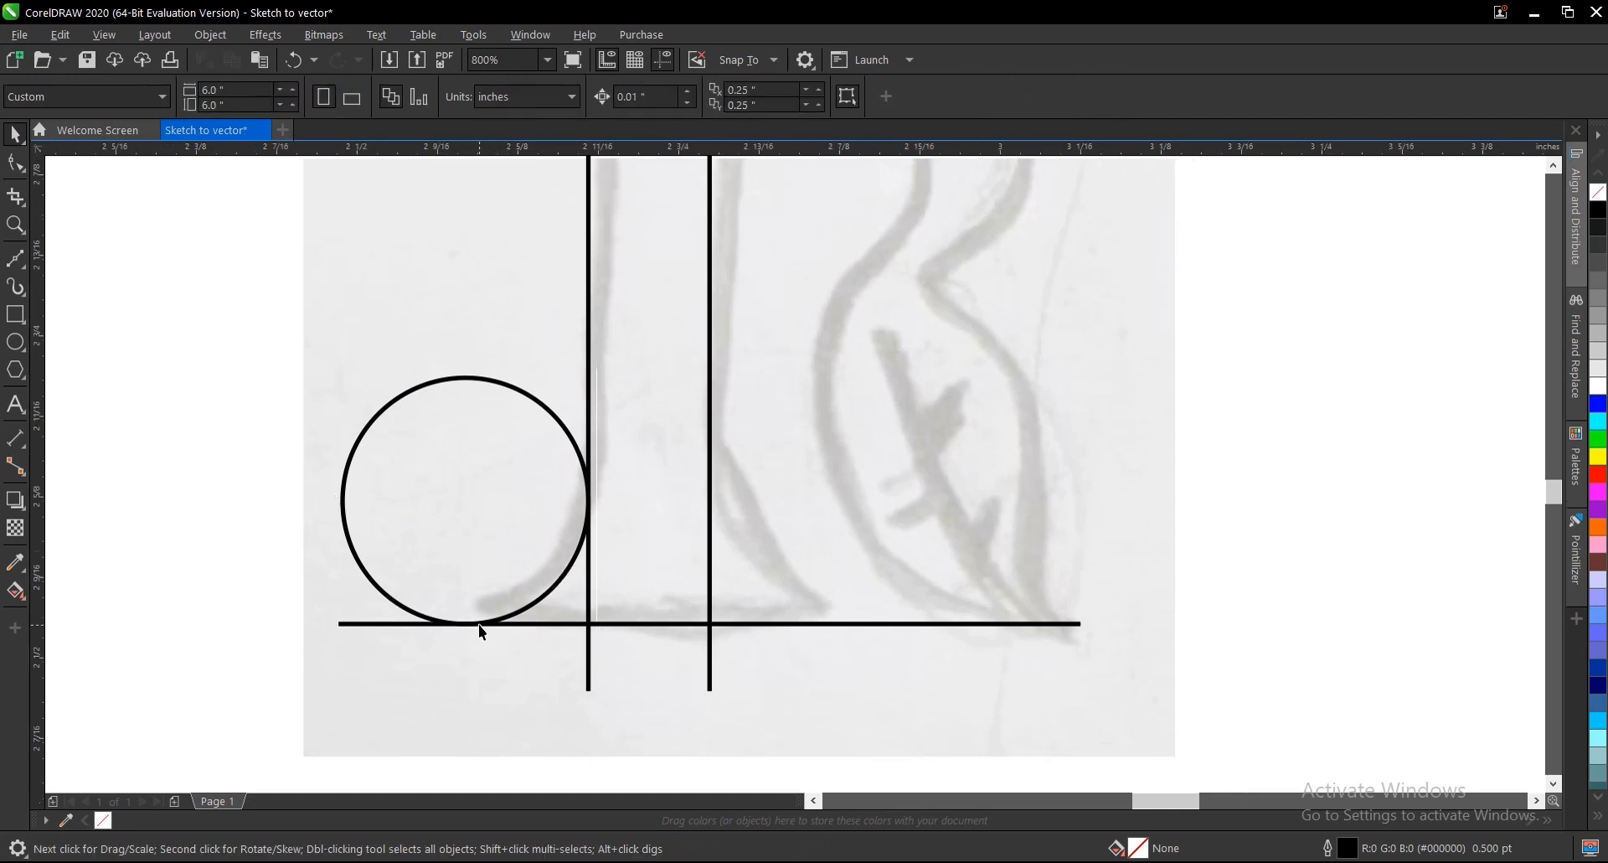
# Try to snap the circle's right edge onto the stem's left vertical guide line.
pyautogui.scroll(2, 479, 625)
pyautogui.click(574, 602)
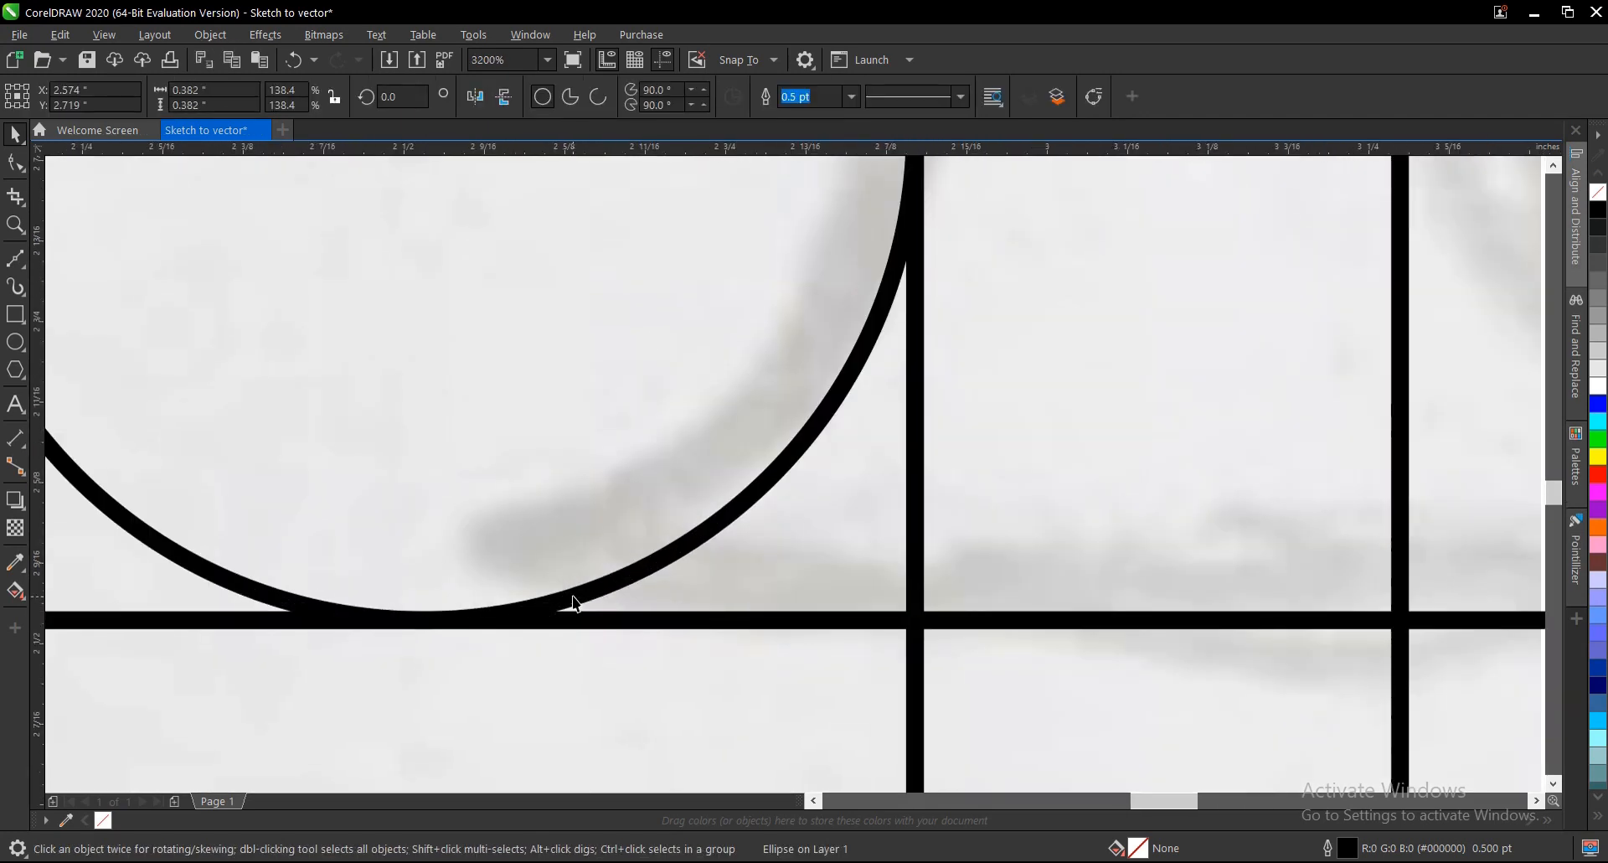
pyautogui.scroll(-2, 574, 590)
pyautogui.scroll(1, 586, 586)
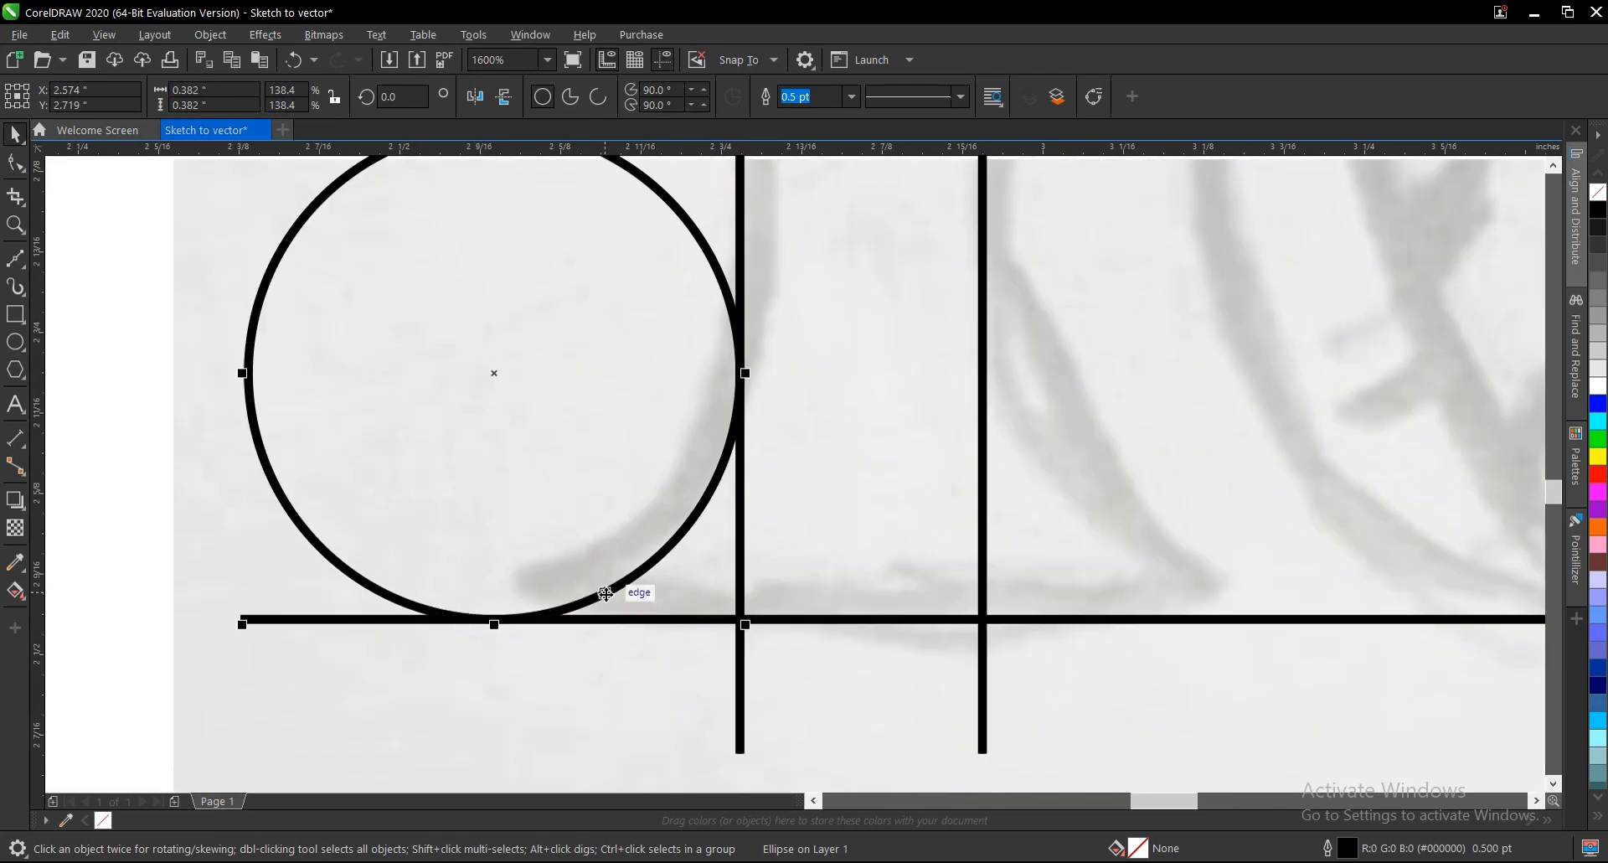
pyautogui.scroll(1, 605, 593)
pyautogui.scroll(-1, 616, 588)
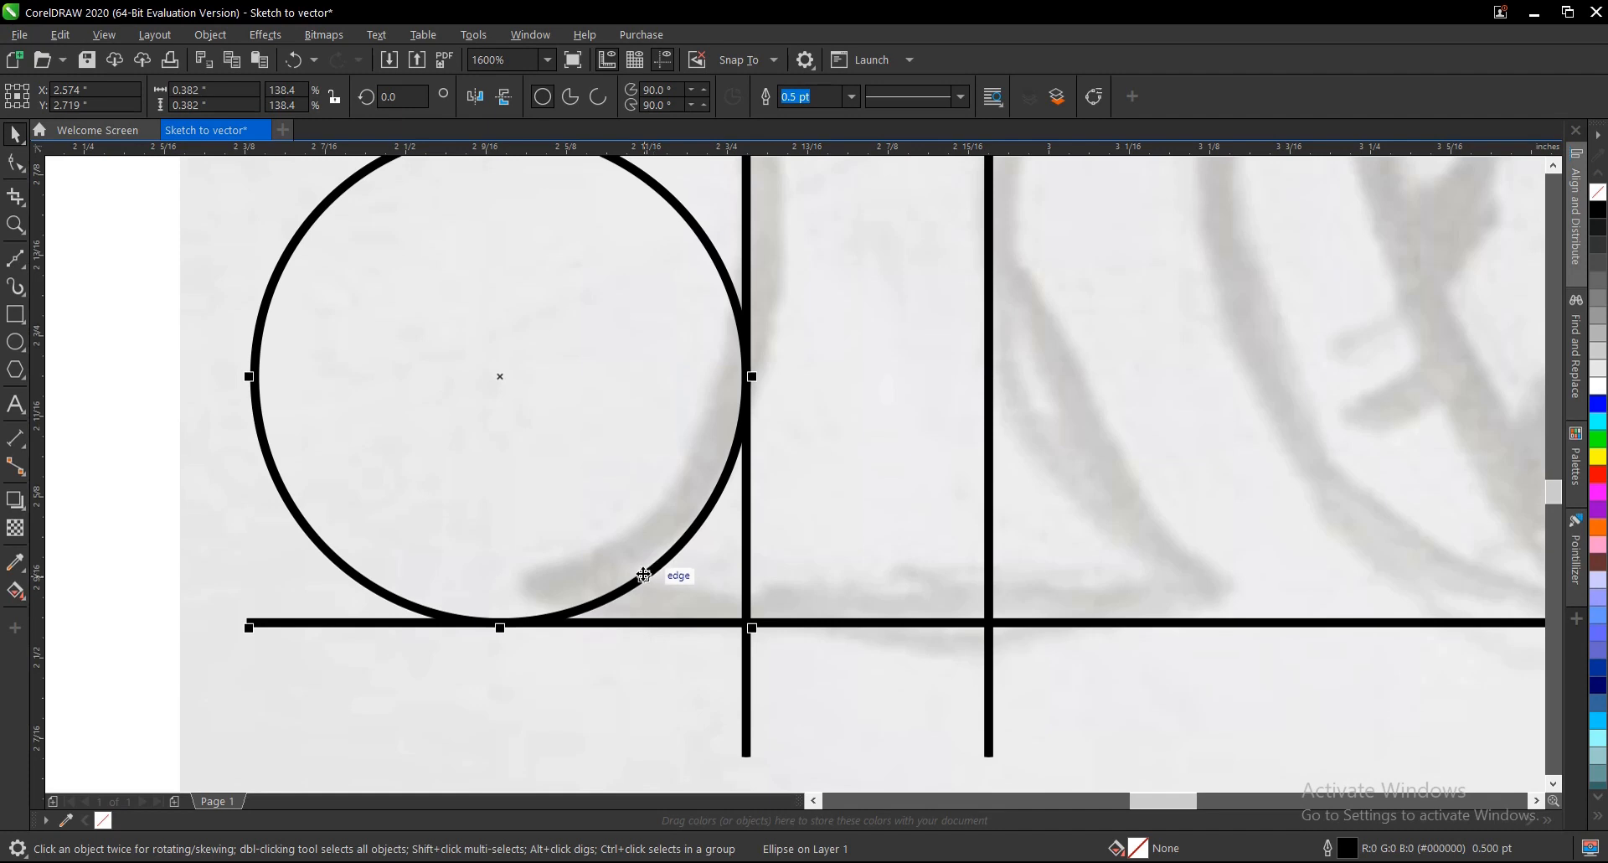
pyautogui.scroll(-1, 649, 572)
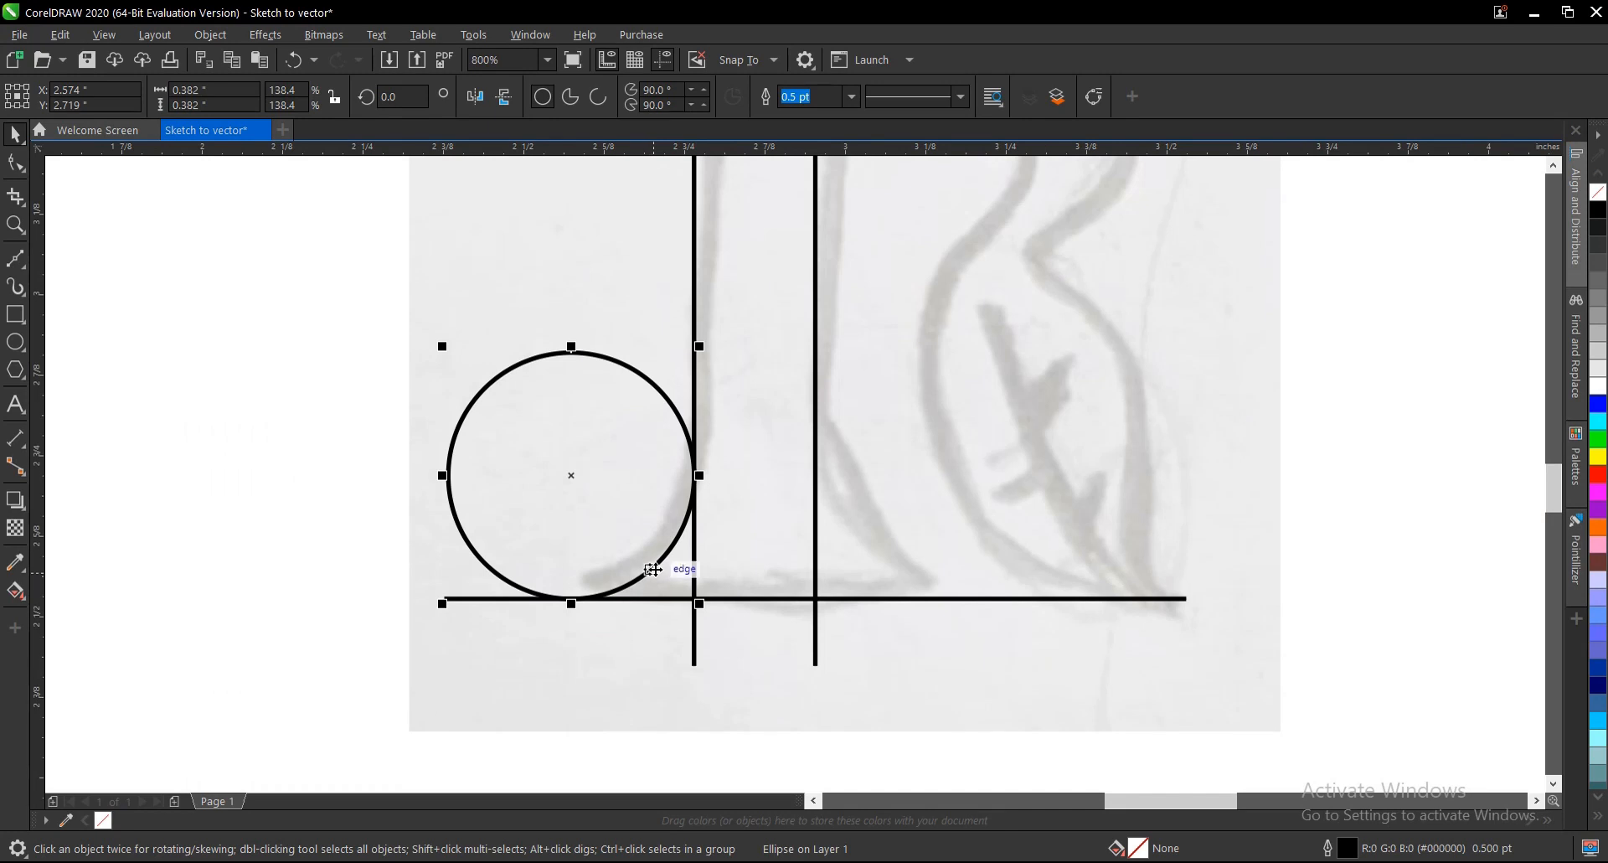
pyautogui.scroll(2, 696, 476)
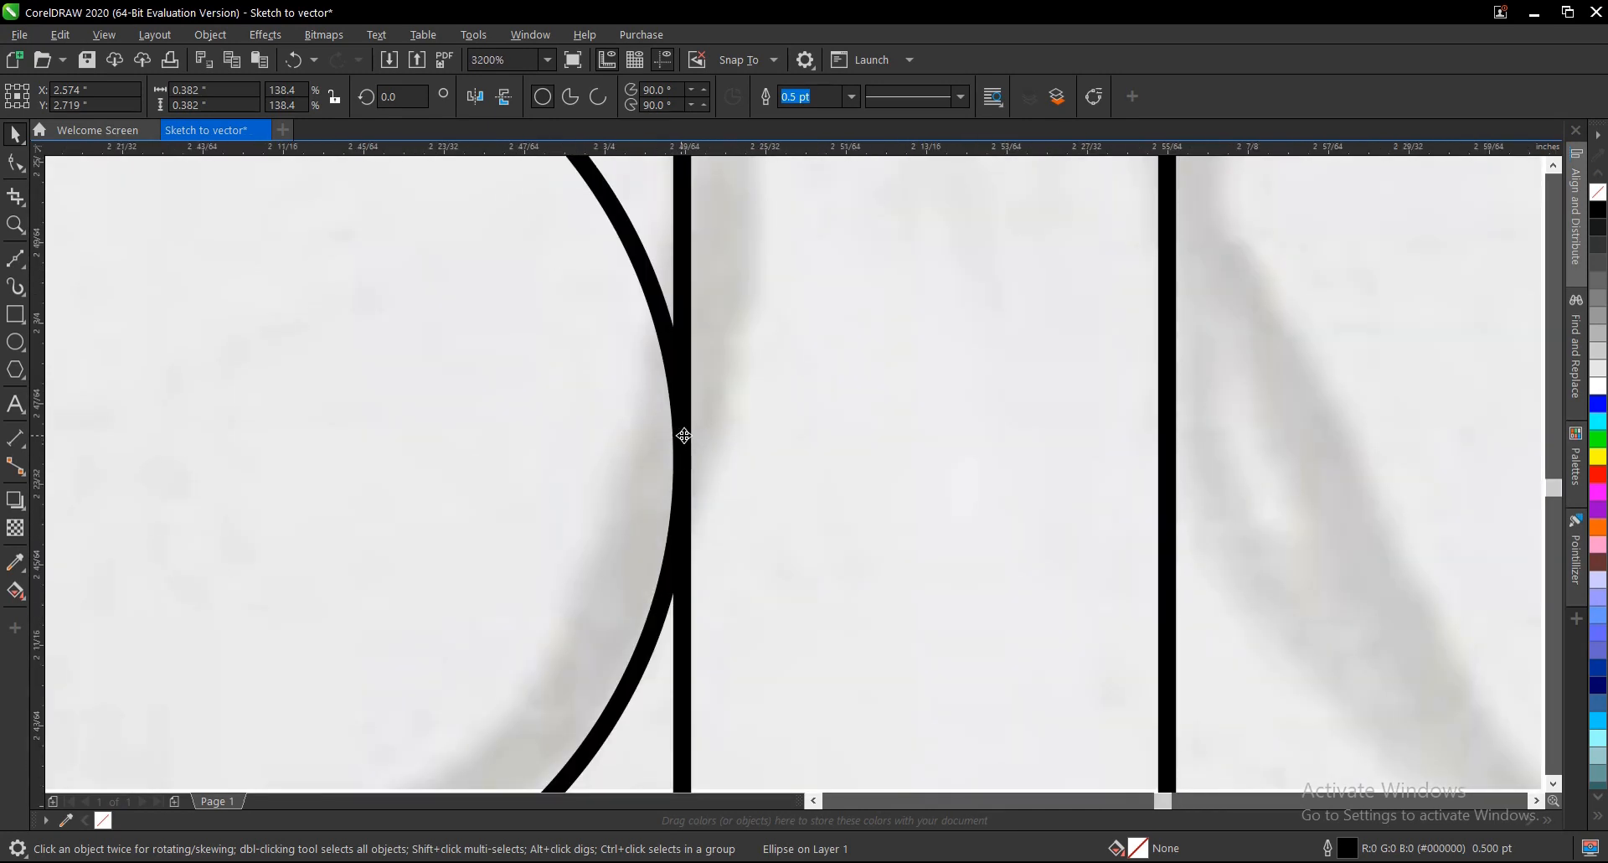
pyautogui.scroll(1, 677, 437)
pyautogui.moveTo(681, 436); pyautogui.dragTo(690, 453)
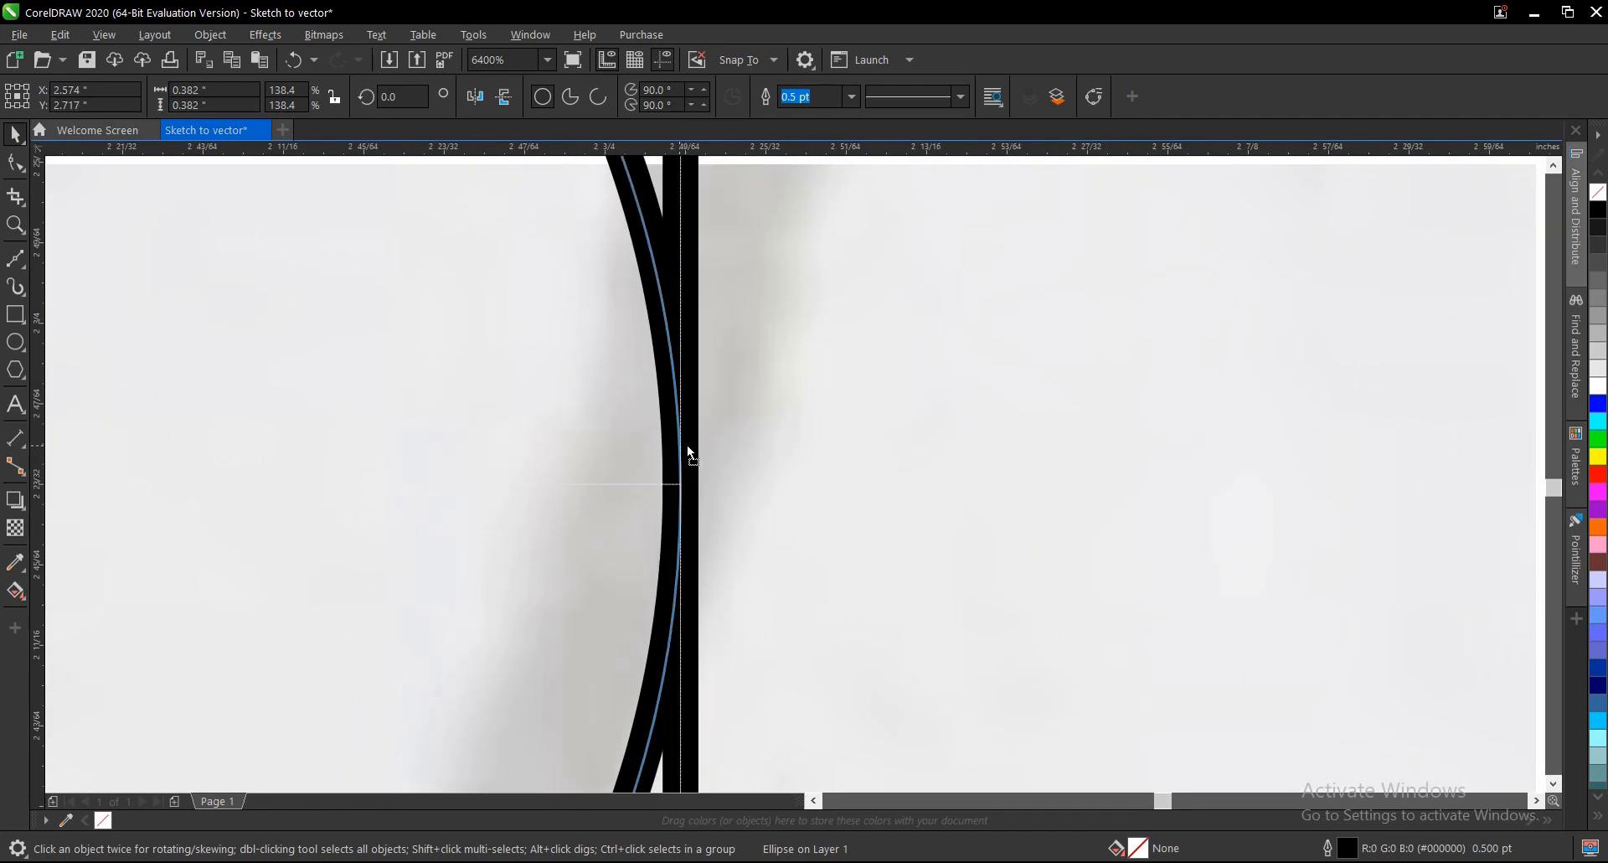
pyautogui.scroll(-3, 691, 453)
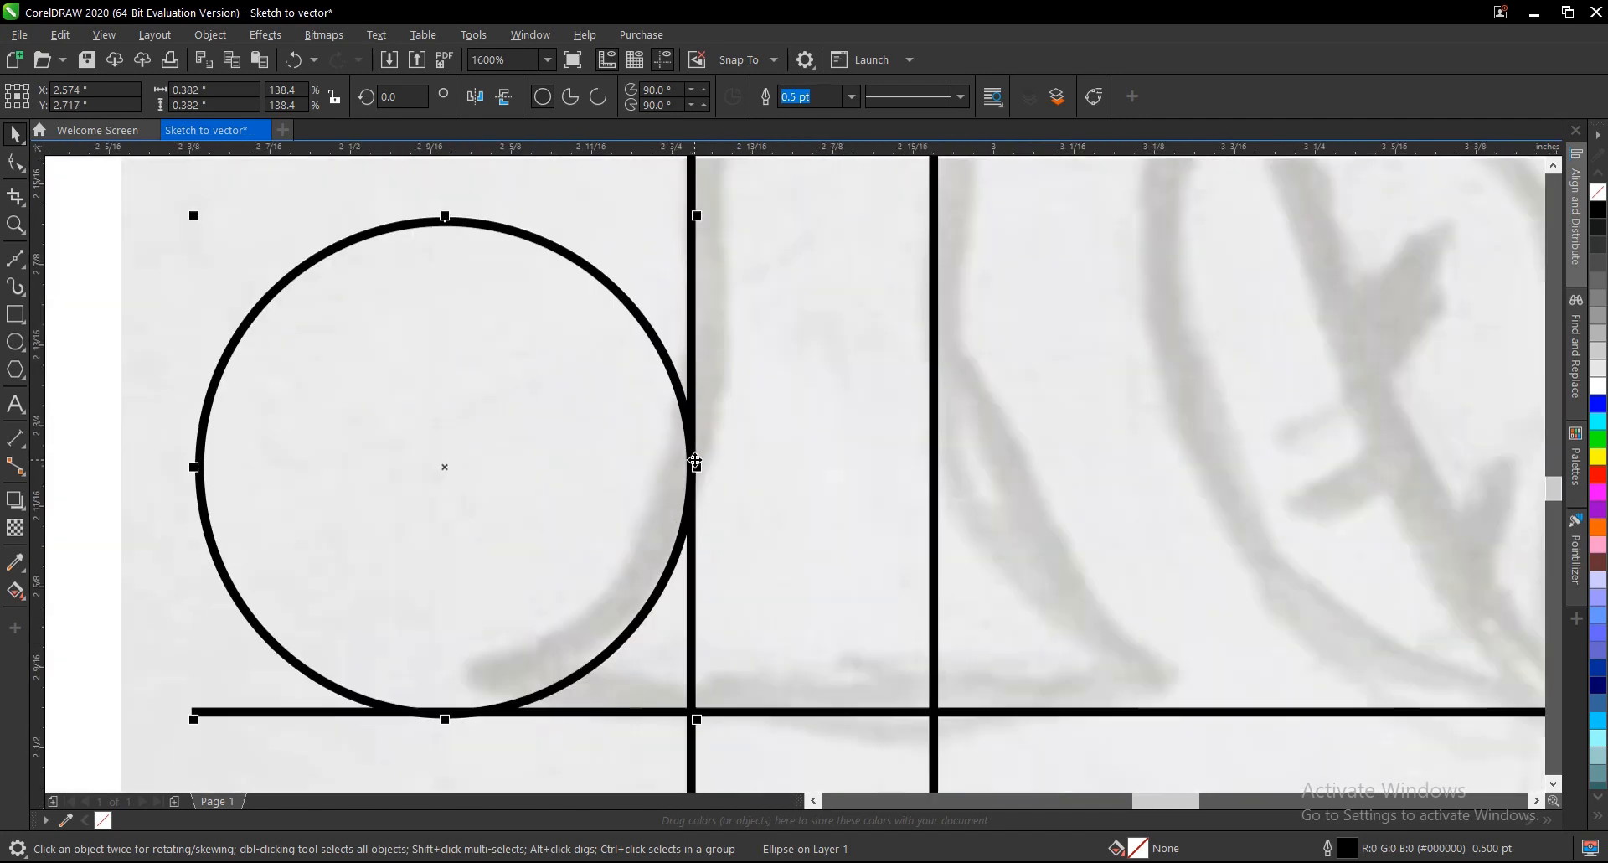
# Align the bottom of the circle with the horizontal base guide line.
pyautogui.scroll(2, 578, 586)
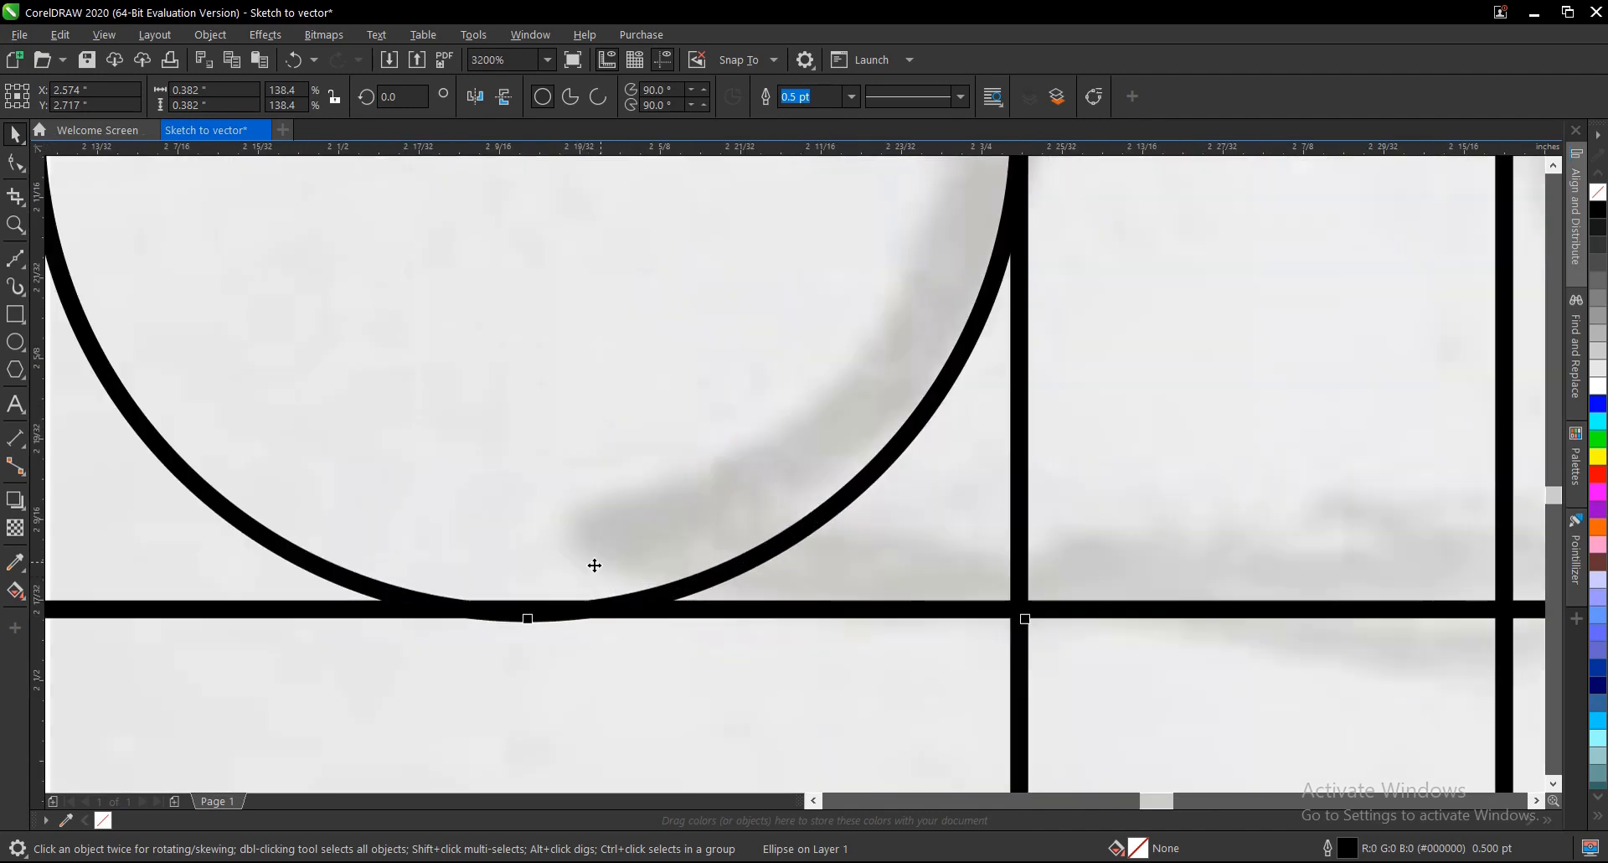
pyautogui.scroll(-1, 619, 557)
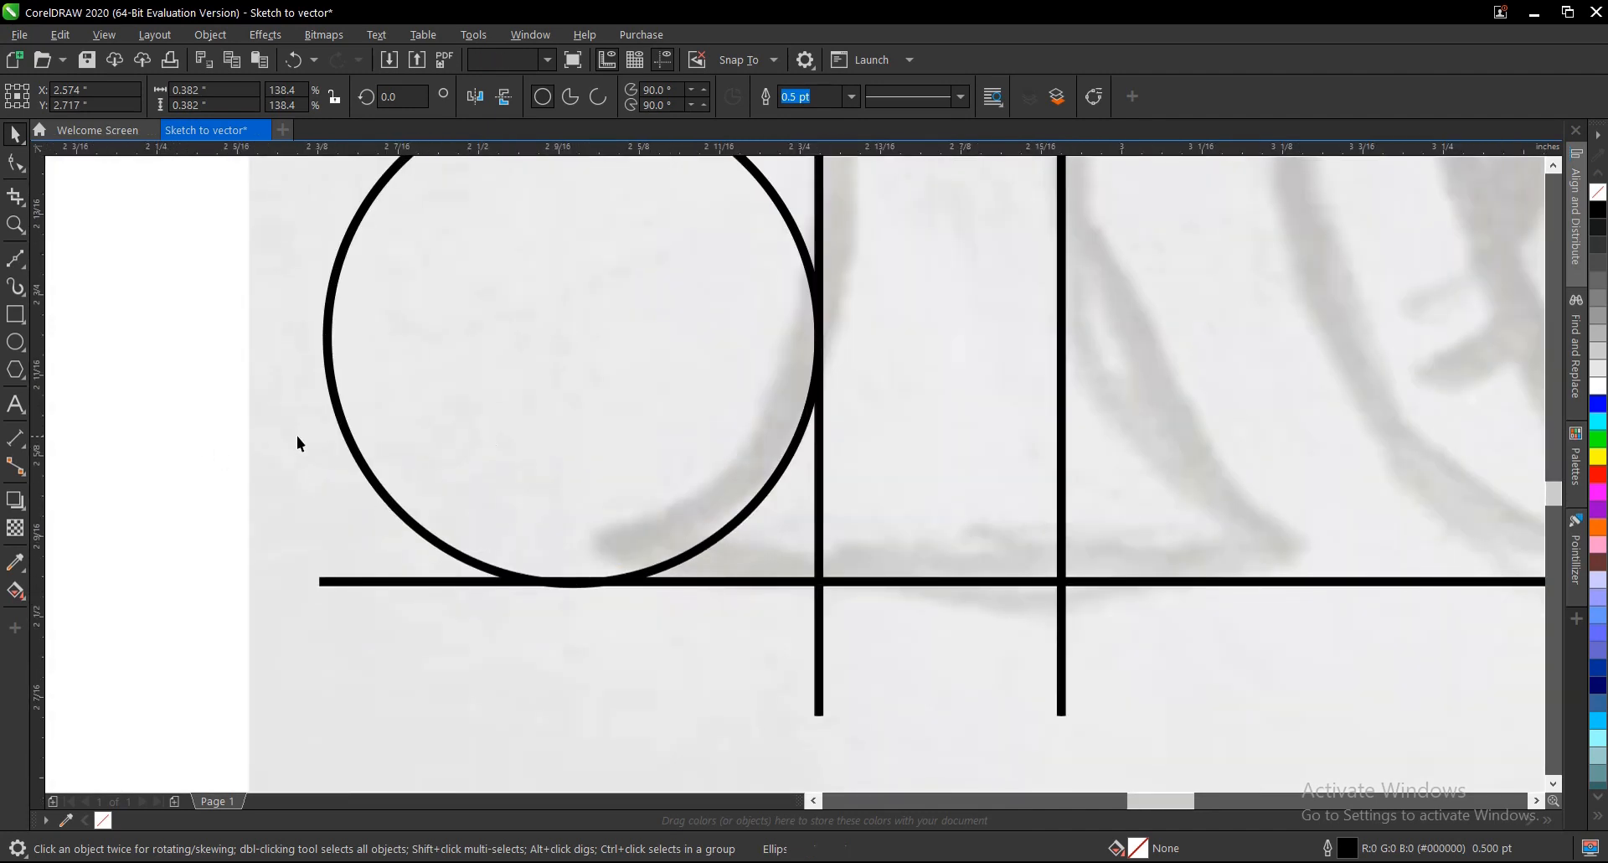
pyautogui.keyDown('shift'); pyautogui.click(968, 582); pyautogui.keyUp('shift')
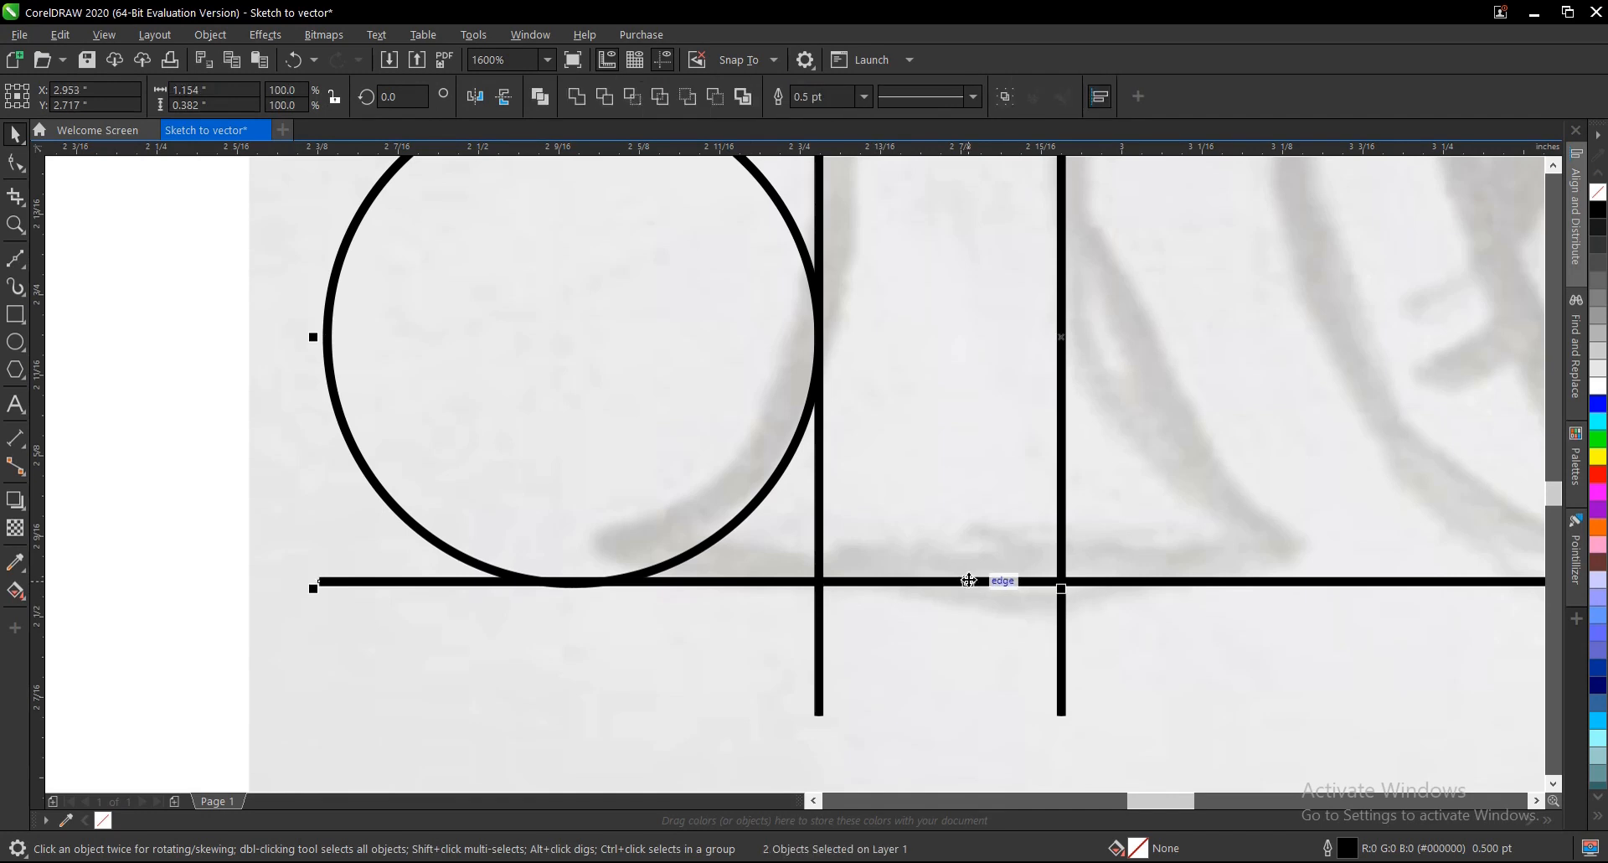
pyautogui.moveTo(968, 580); pyautogui.dragTo(968, 578)
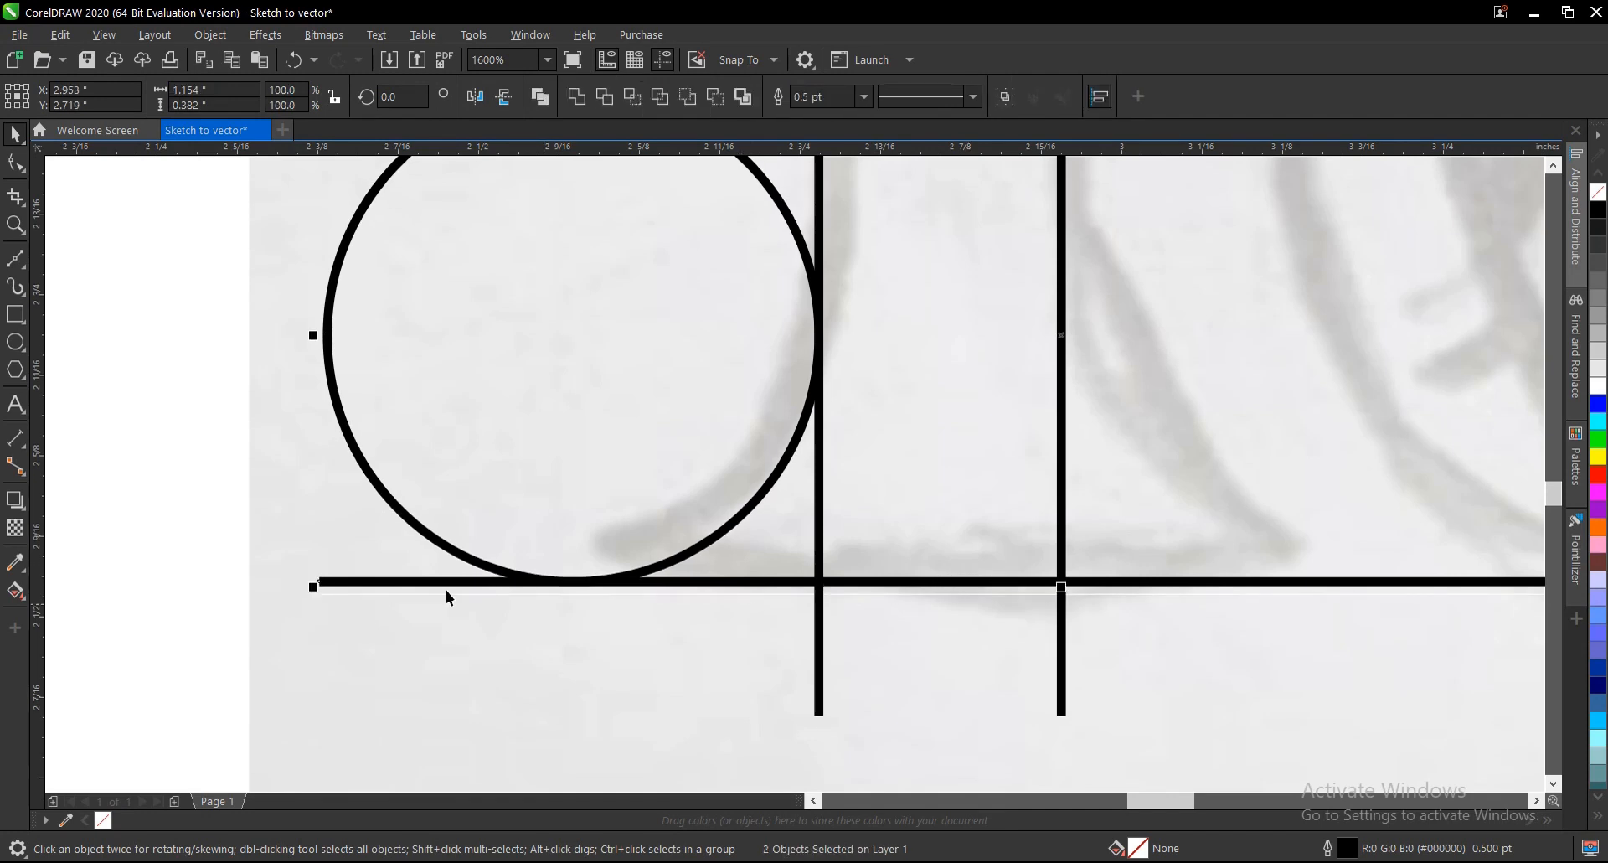
pyautogui.click(141, 461)
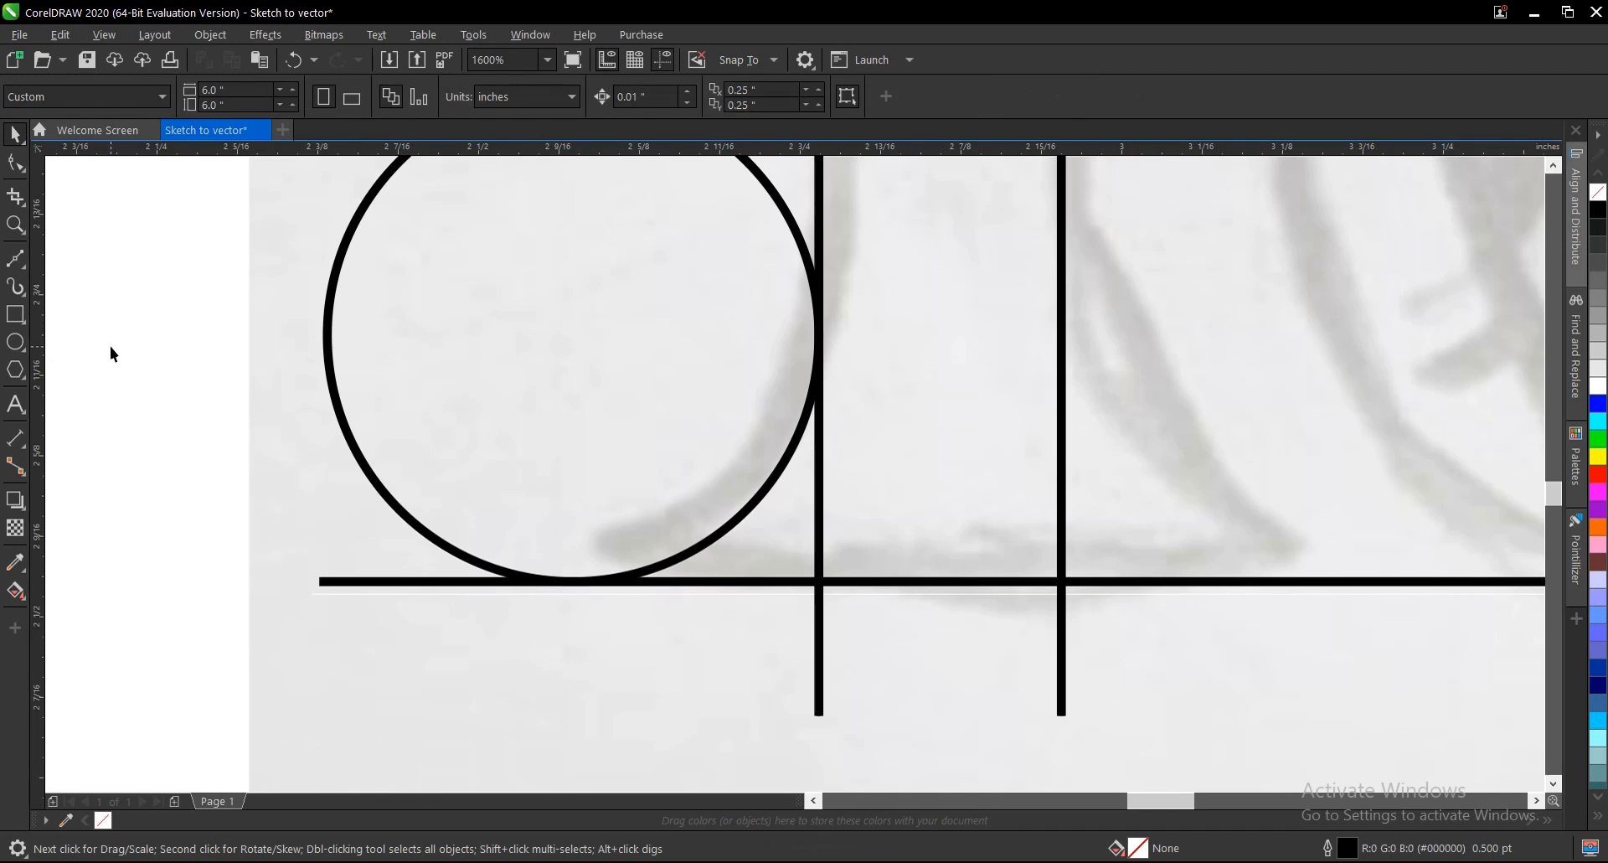
# Try trimming away the circle's outer arc with Virtual Segment Delete and undo the deletion.
pyautogui.scroll(-1, 606, 600)
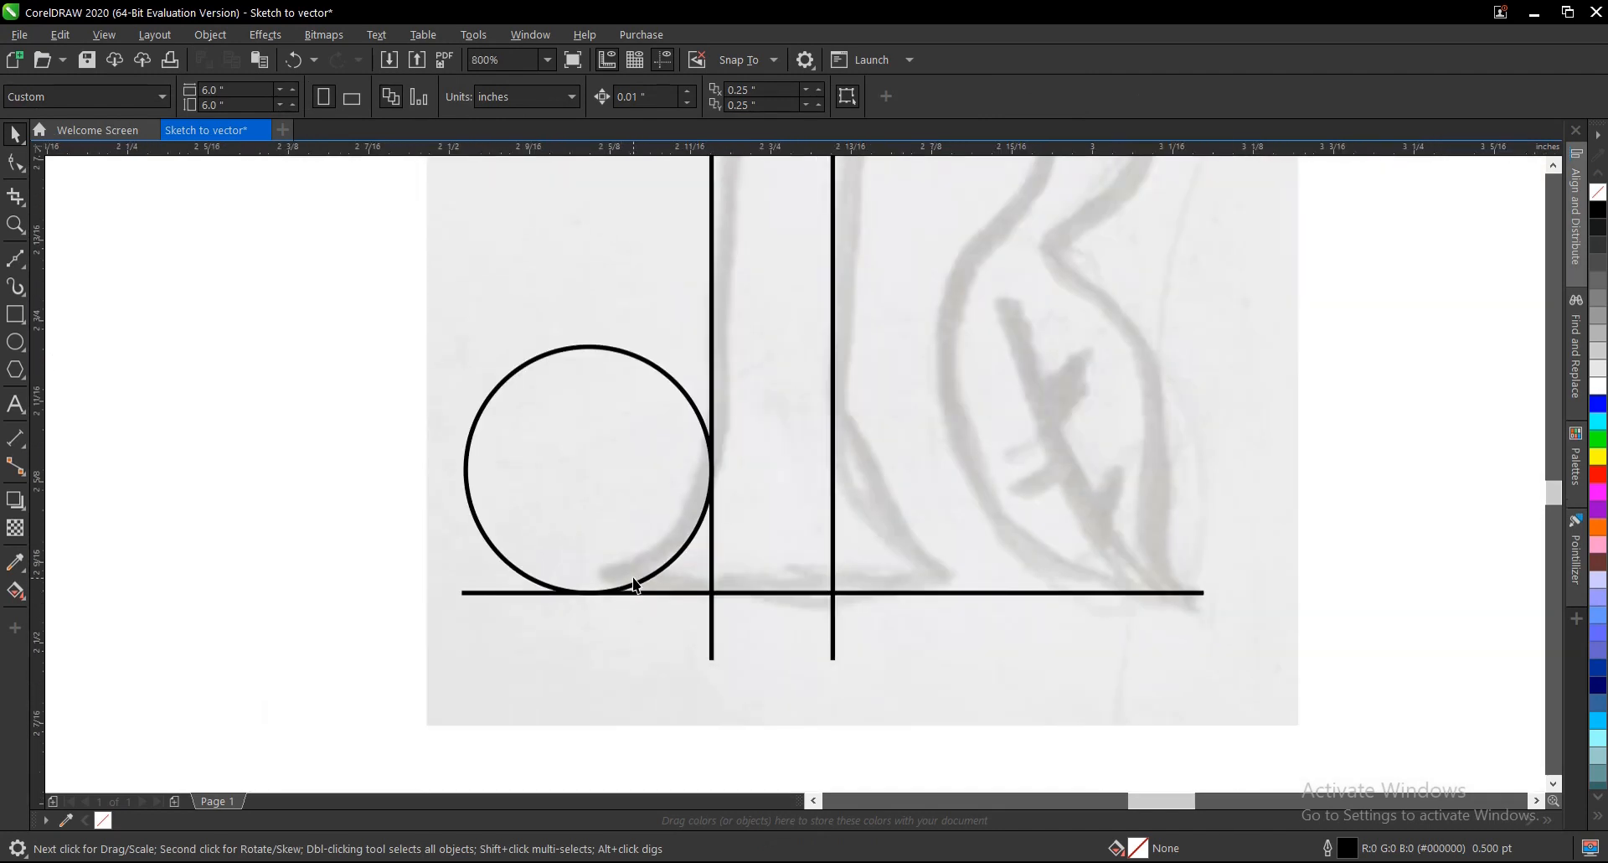
pyautogui.scroll(1, 628, 582)
pyautogui.scroll(-1, 626, 614)
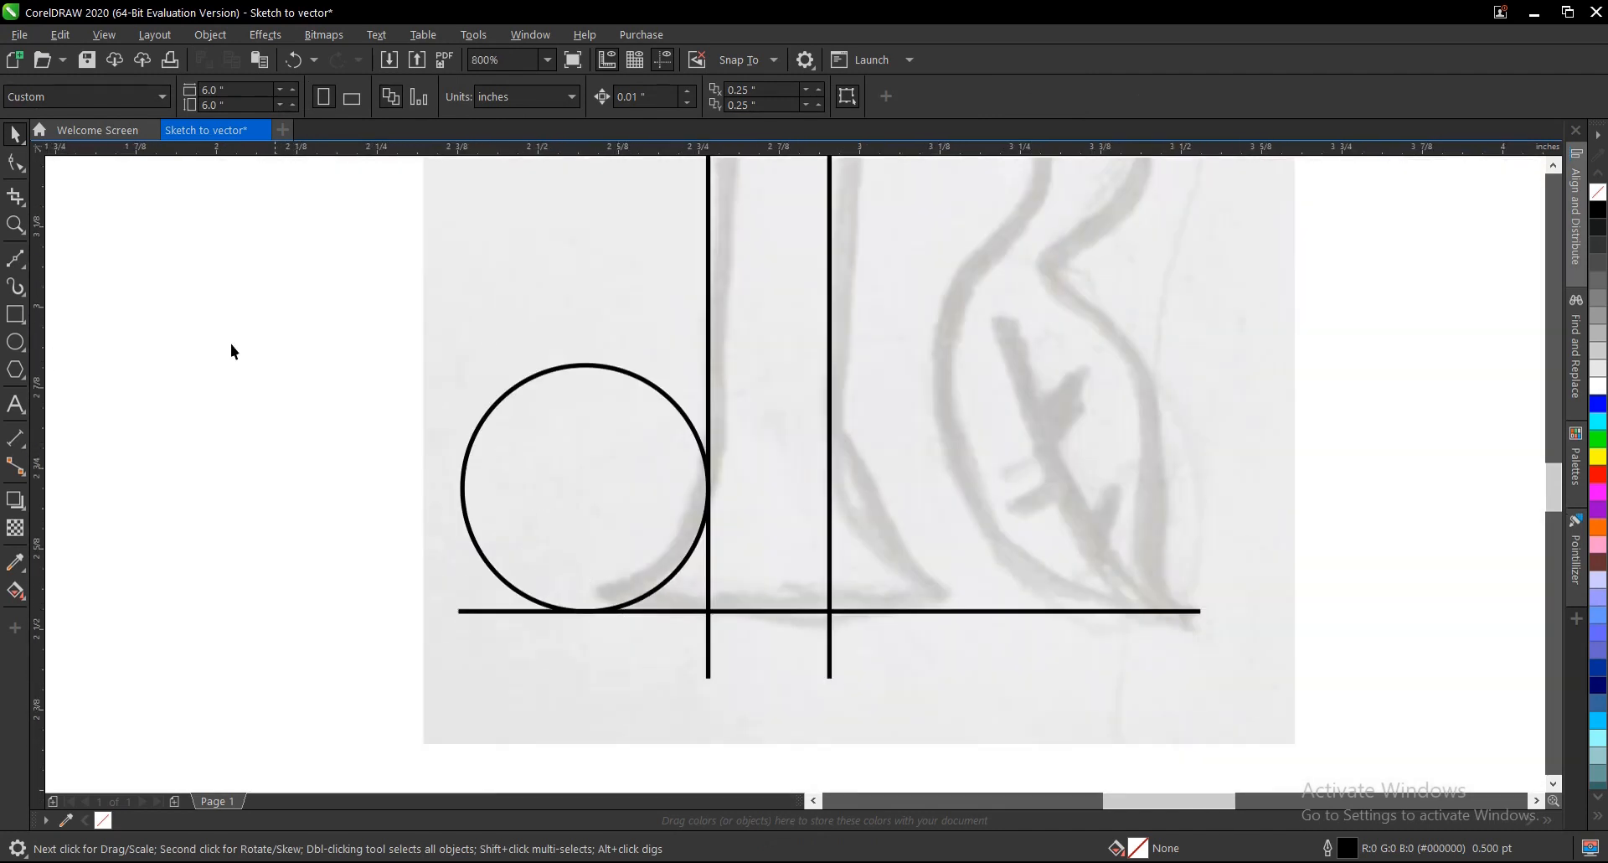
pyautogui.click(17, 201)
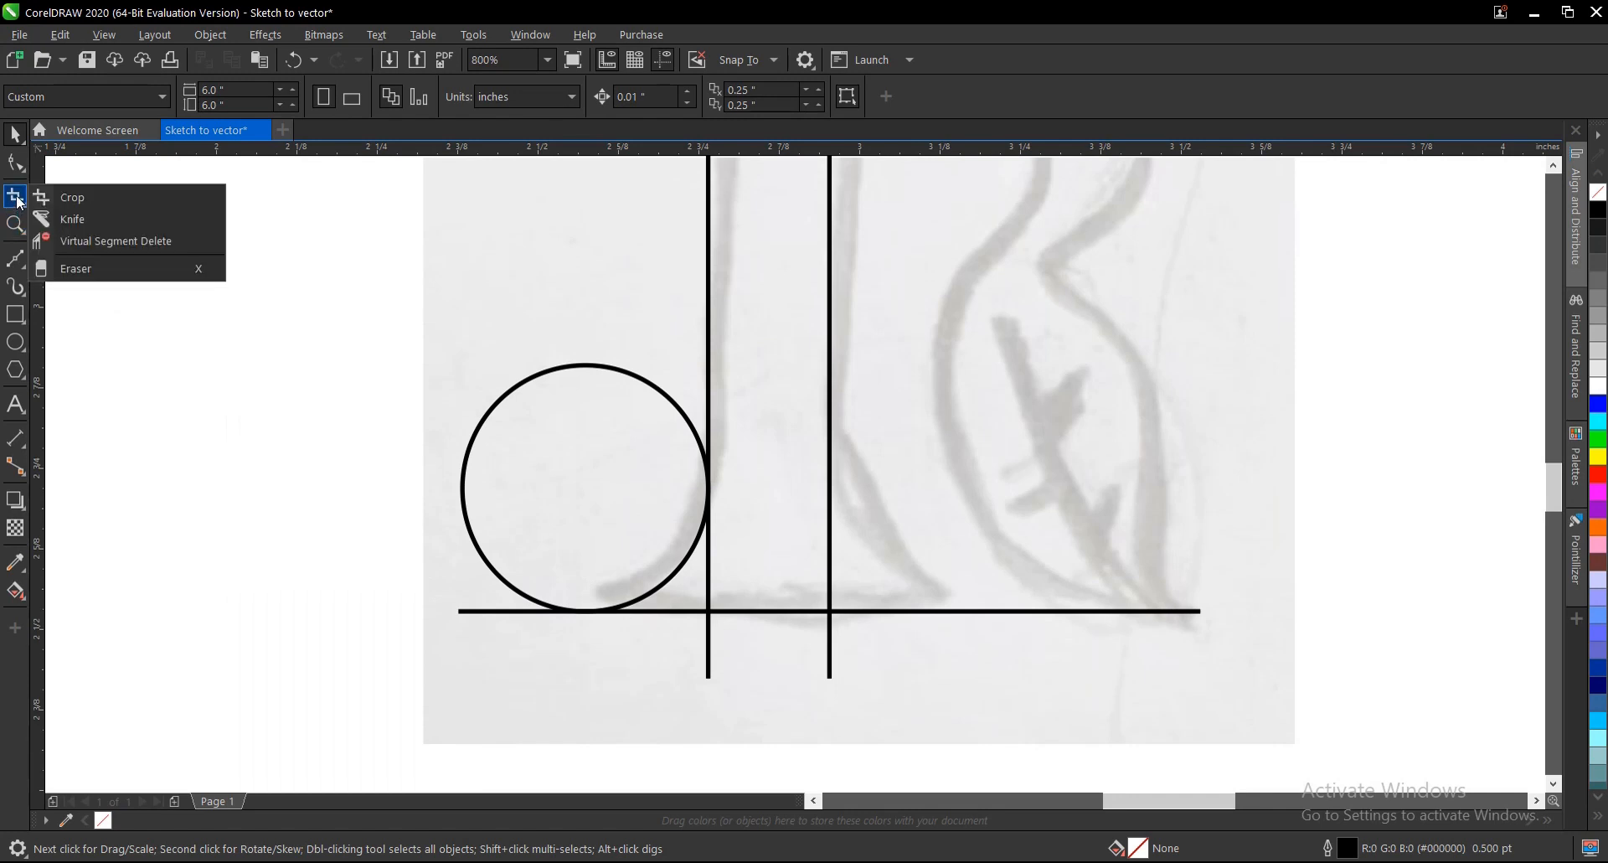
pyautogui.click(115, 240)
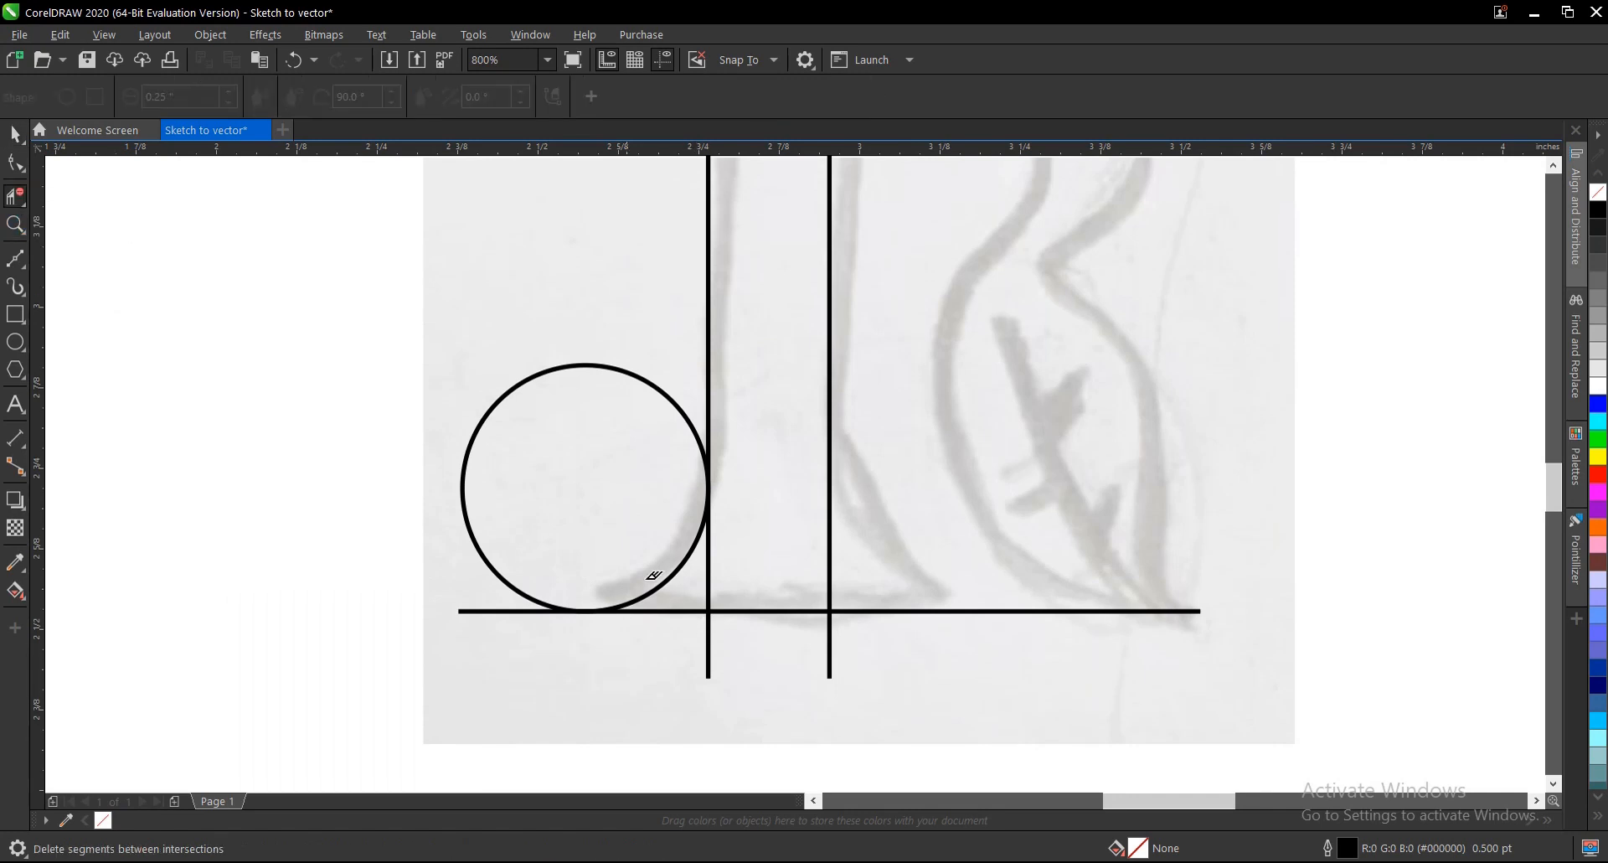
pyautogui.click(452, 515)
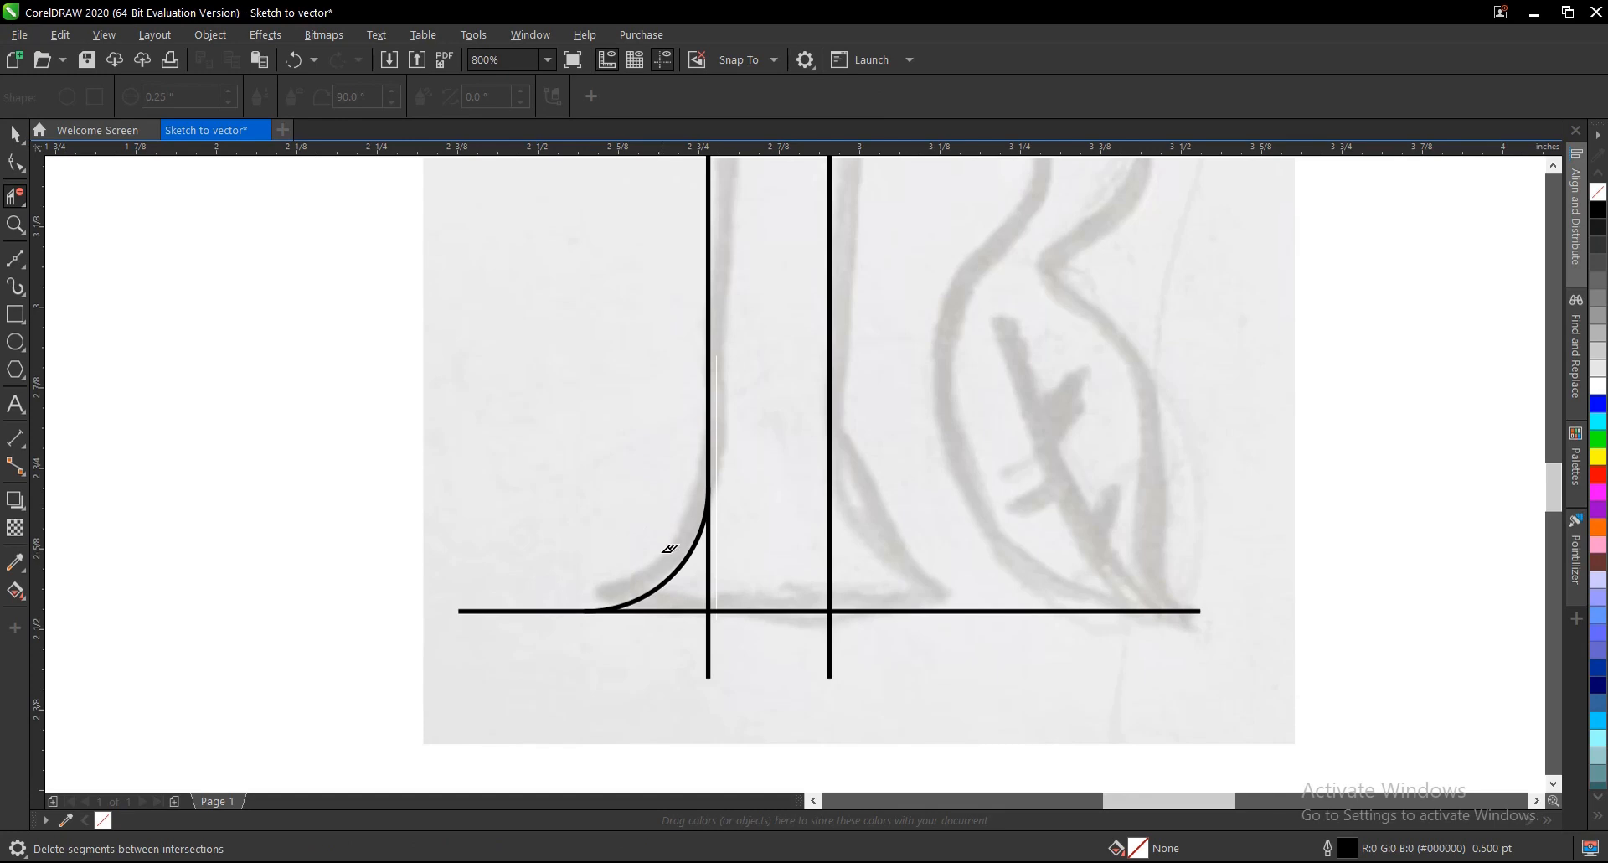
pyautogui.hotkey('ctrl', 'z')
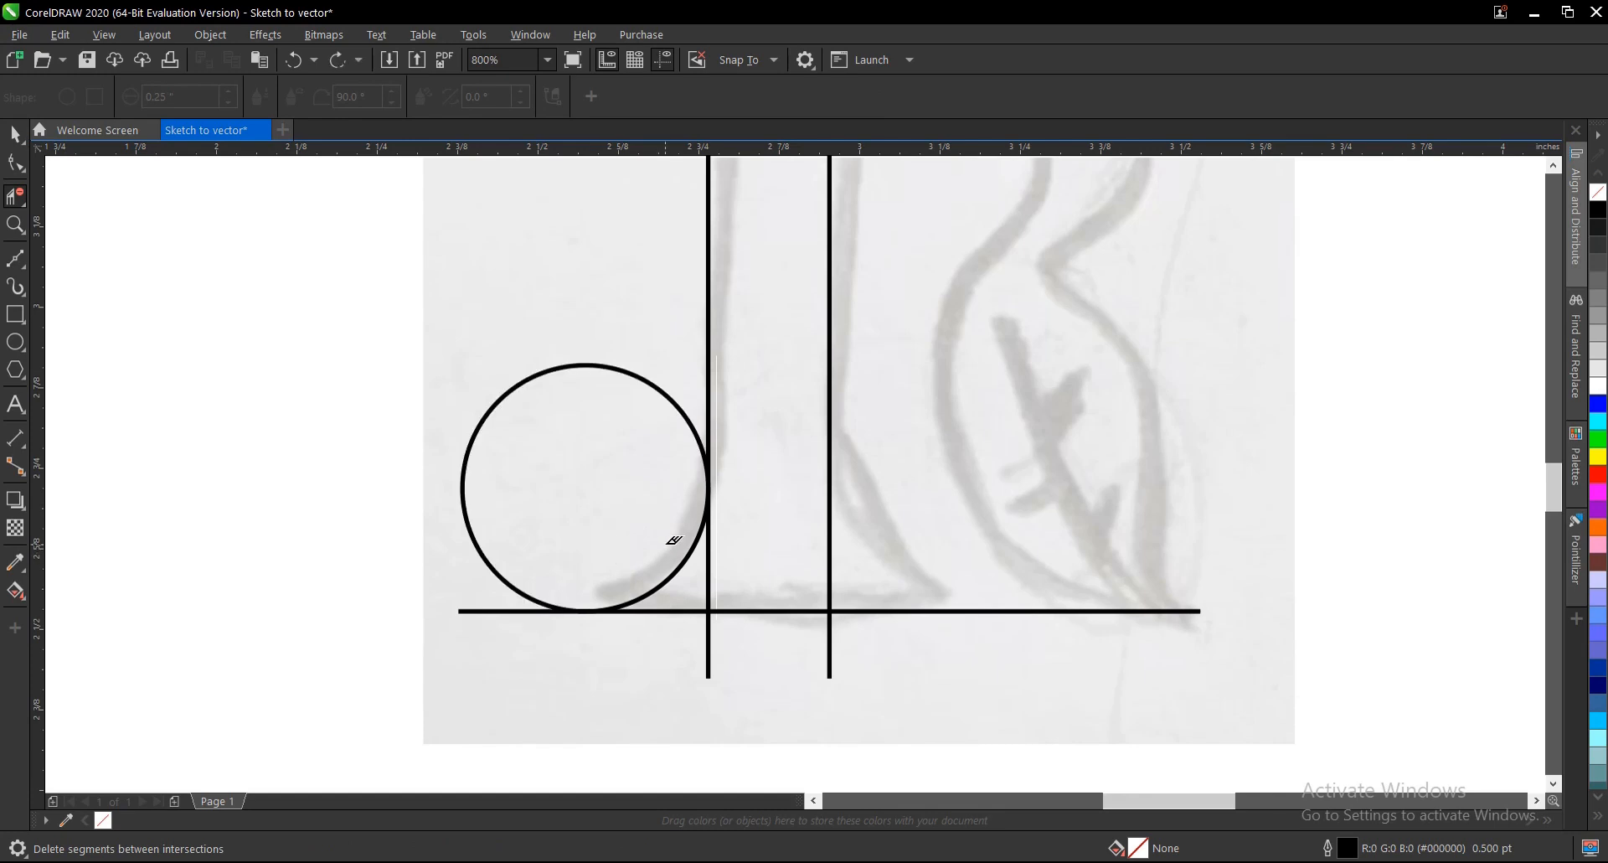
pyautogui.press('space')
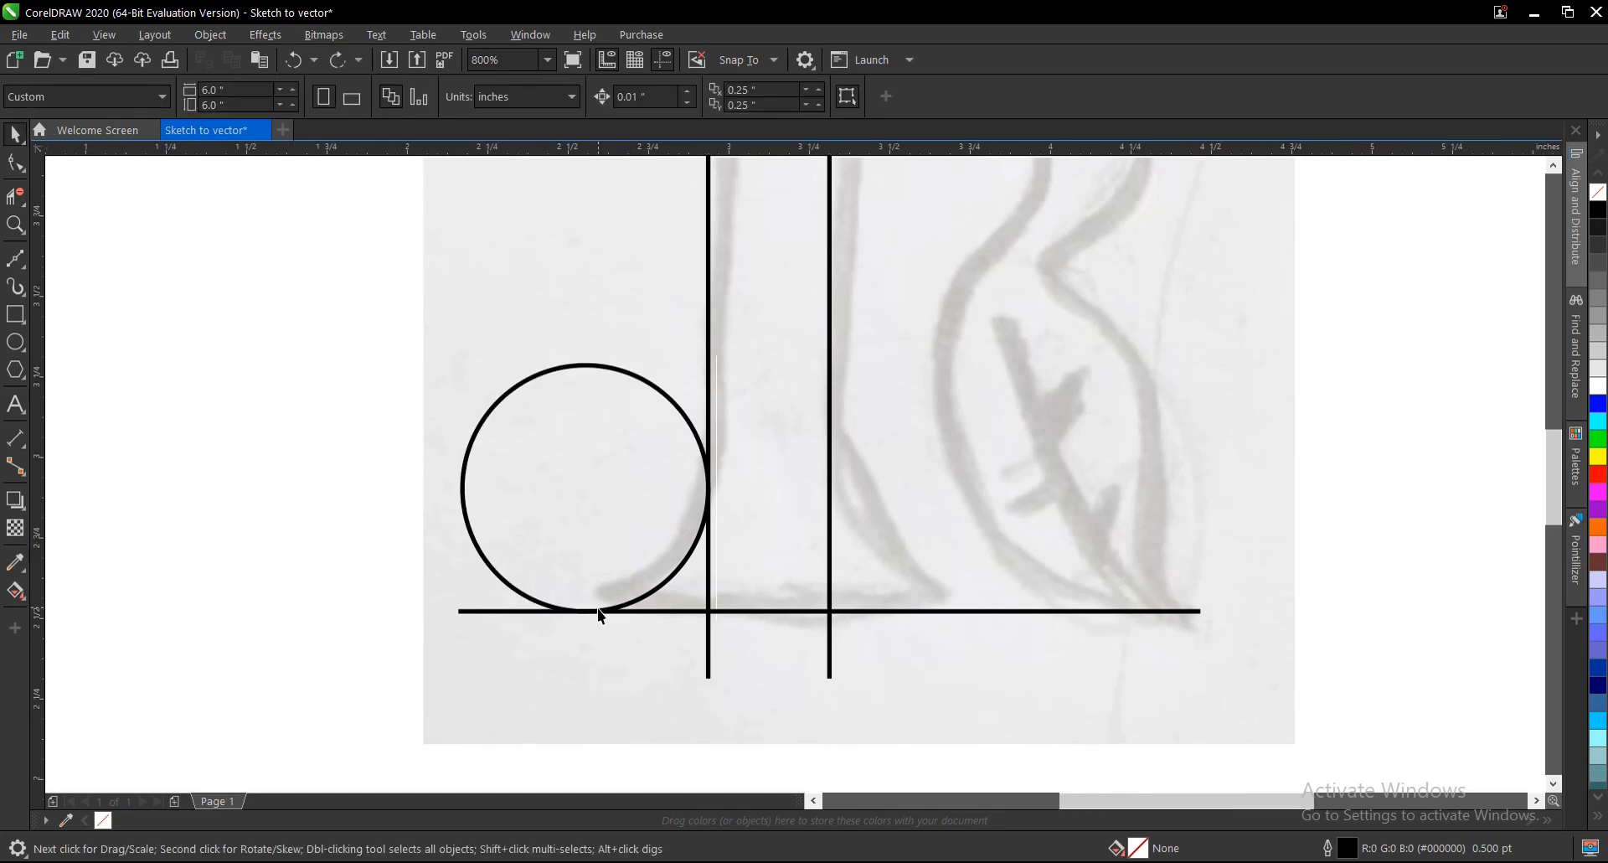
# Try copying the 0.382-inch circle across the stem so it touches the right vertical guide and the base line.
pyautogui.scroll(-1, 598, 607)
pyautogui.scroll(1, 726, 569)
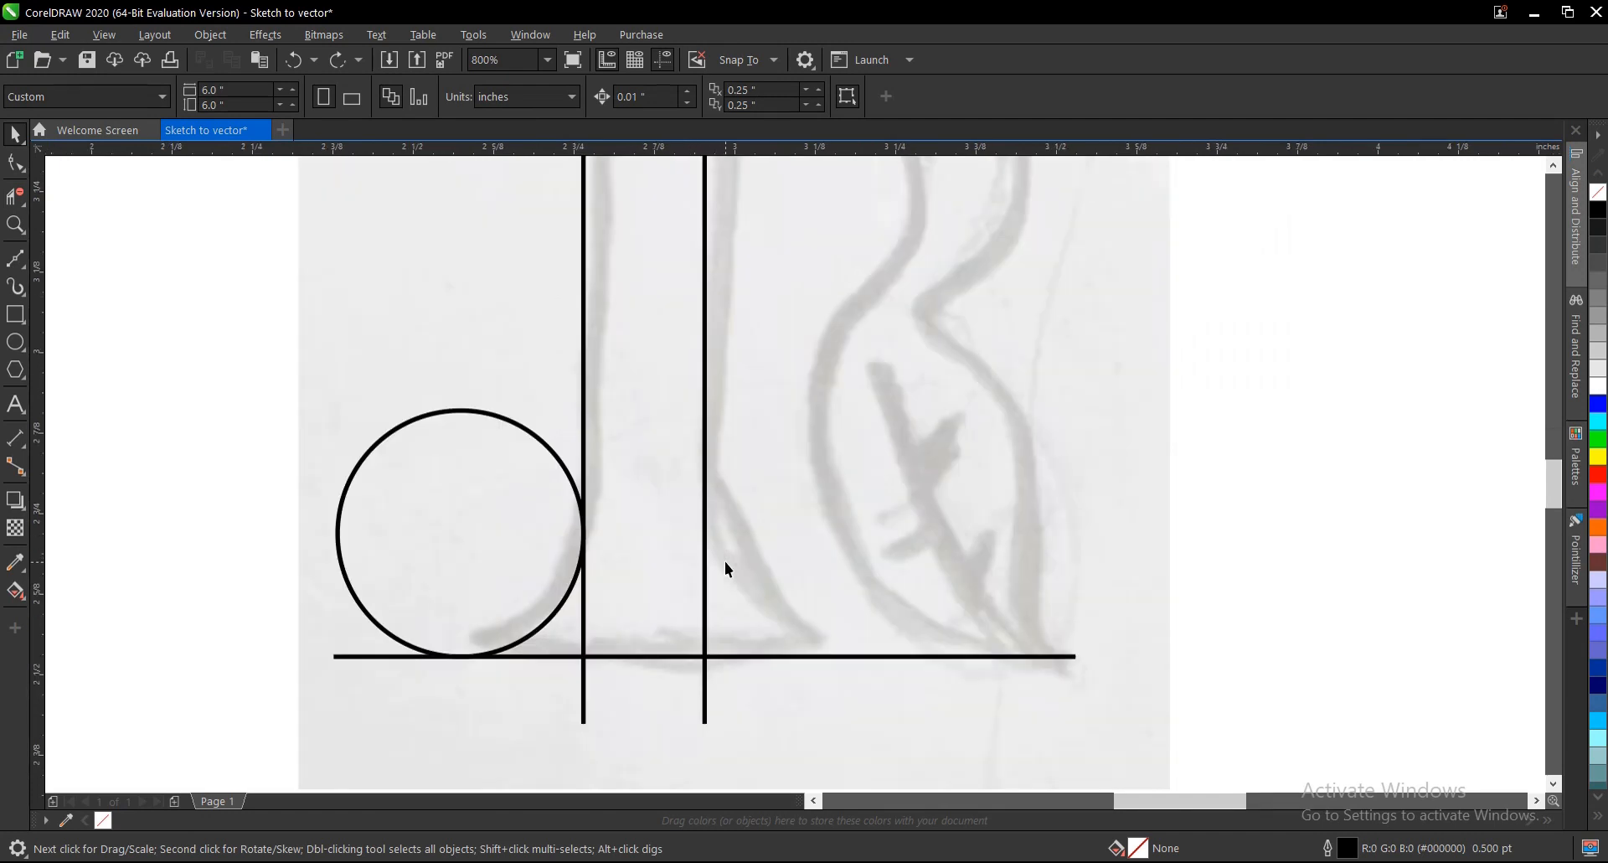
pyautogui.click(453, 516)
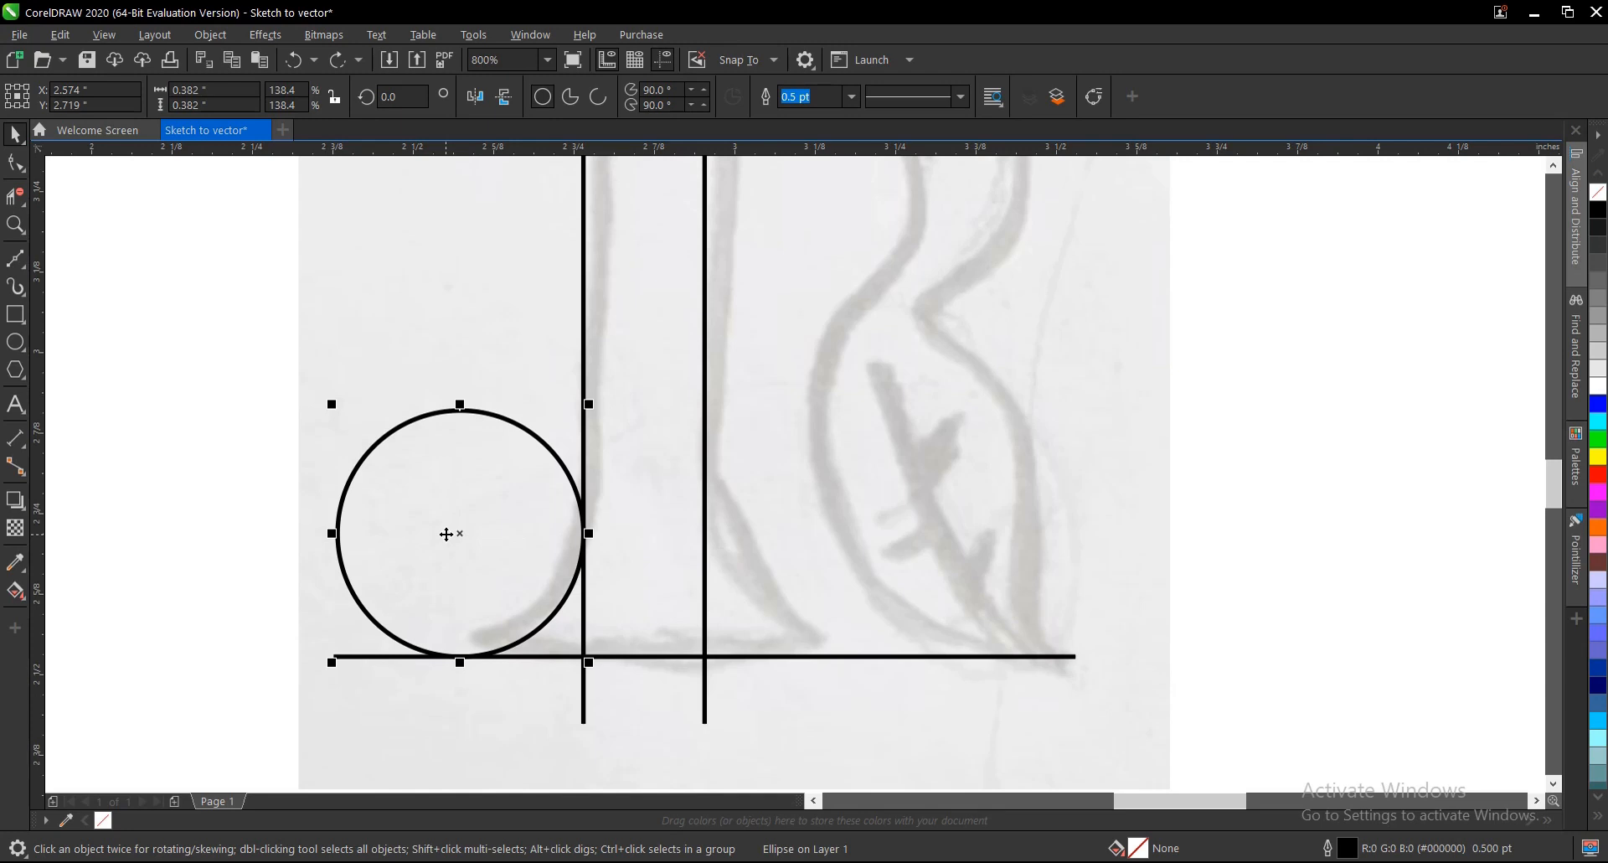
pyautogui.moveTo(458, 530); pyautogui.dragTo(829, 578)
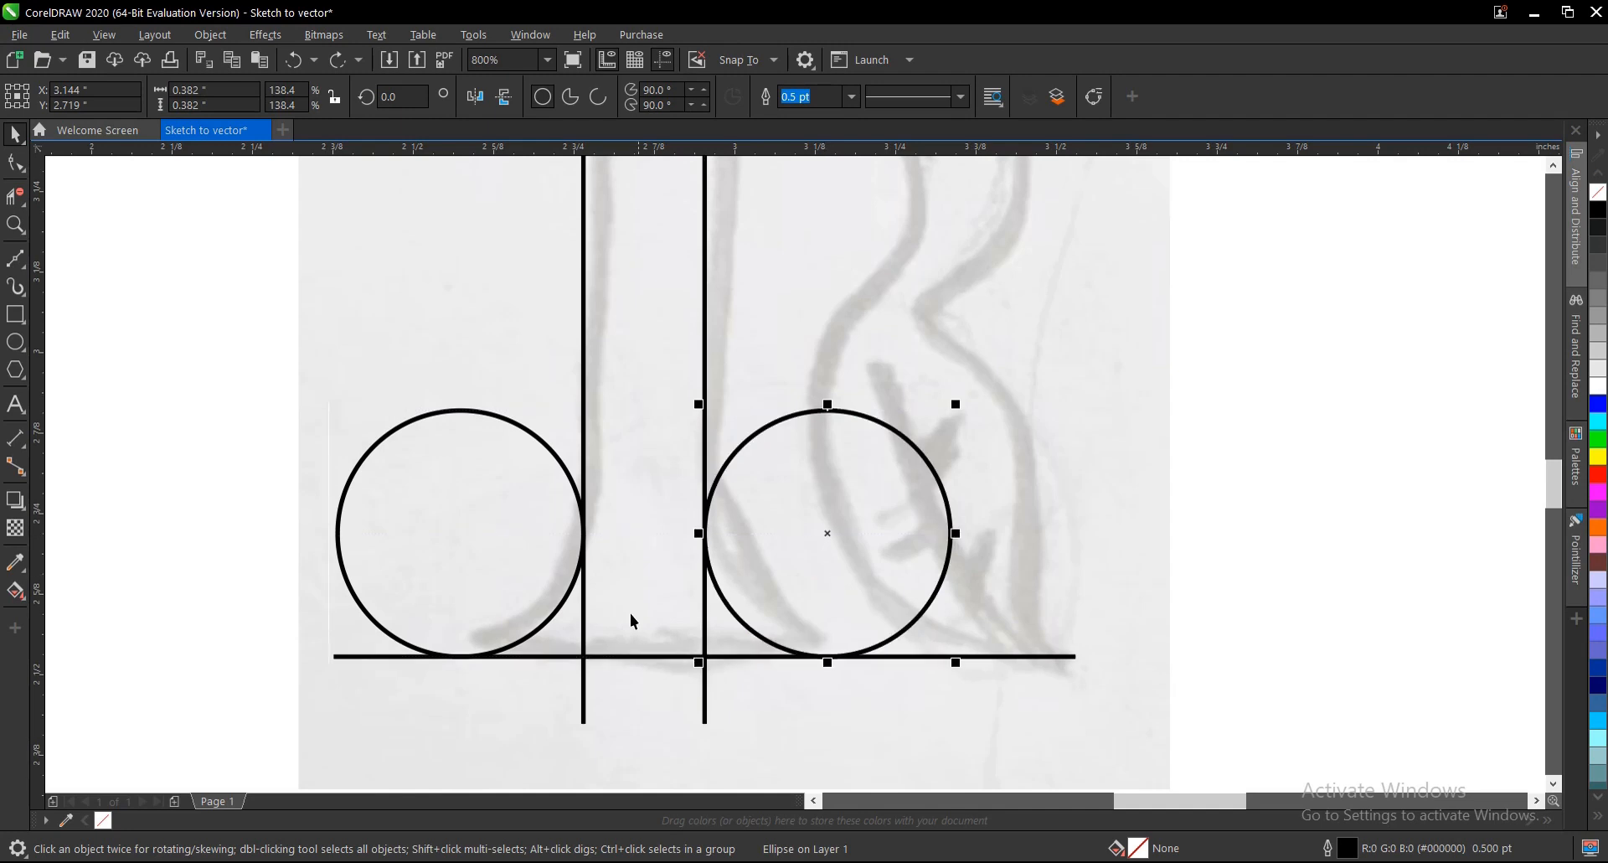
pyautogui.scroll(-2, 652, 613)
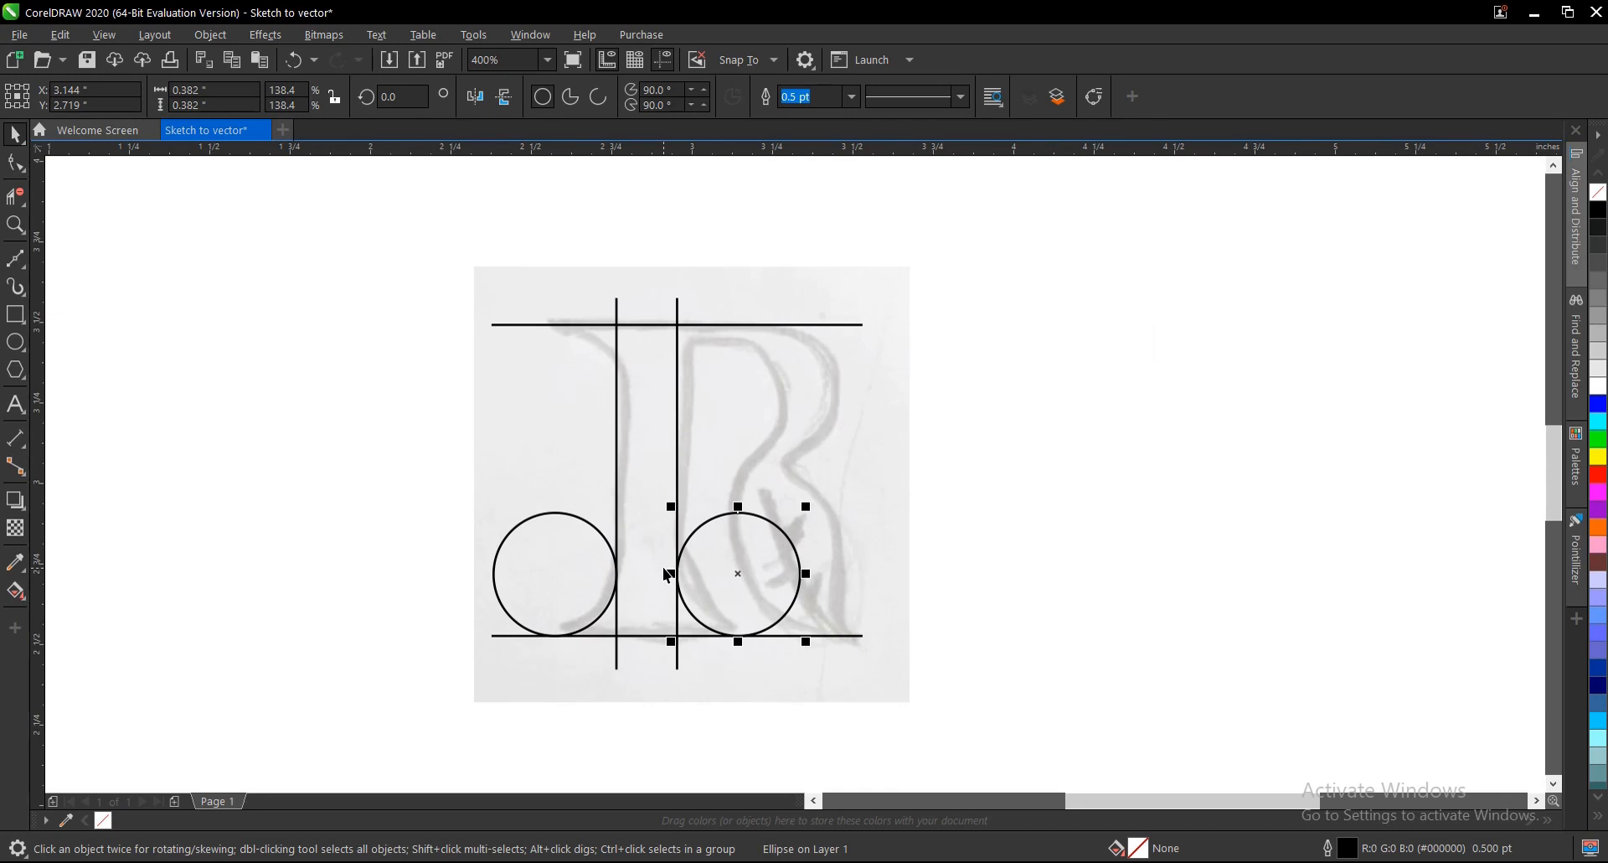
# Shrink the lower-left circle to about 0.342 inches across, keeping it against the stem's left guide and the base line.
pyautogui.click(564, 592)
pyautogui.scroll(2, 560, 584)
pyautogui.moveTo(429, 429); pyautogui.dragTo(449, 450)
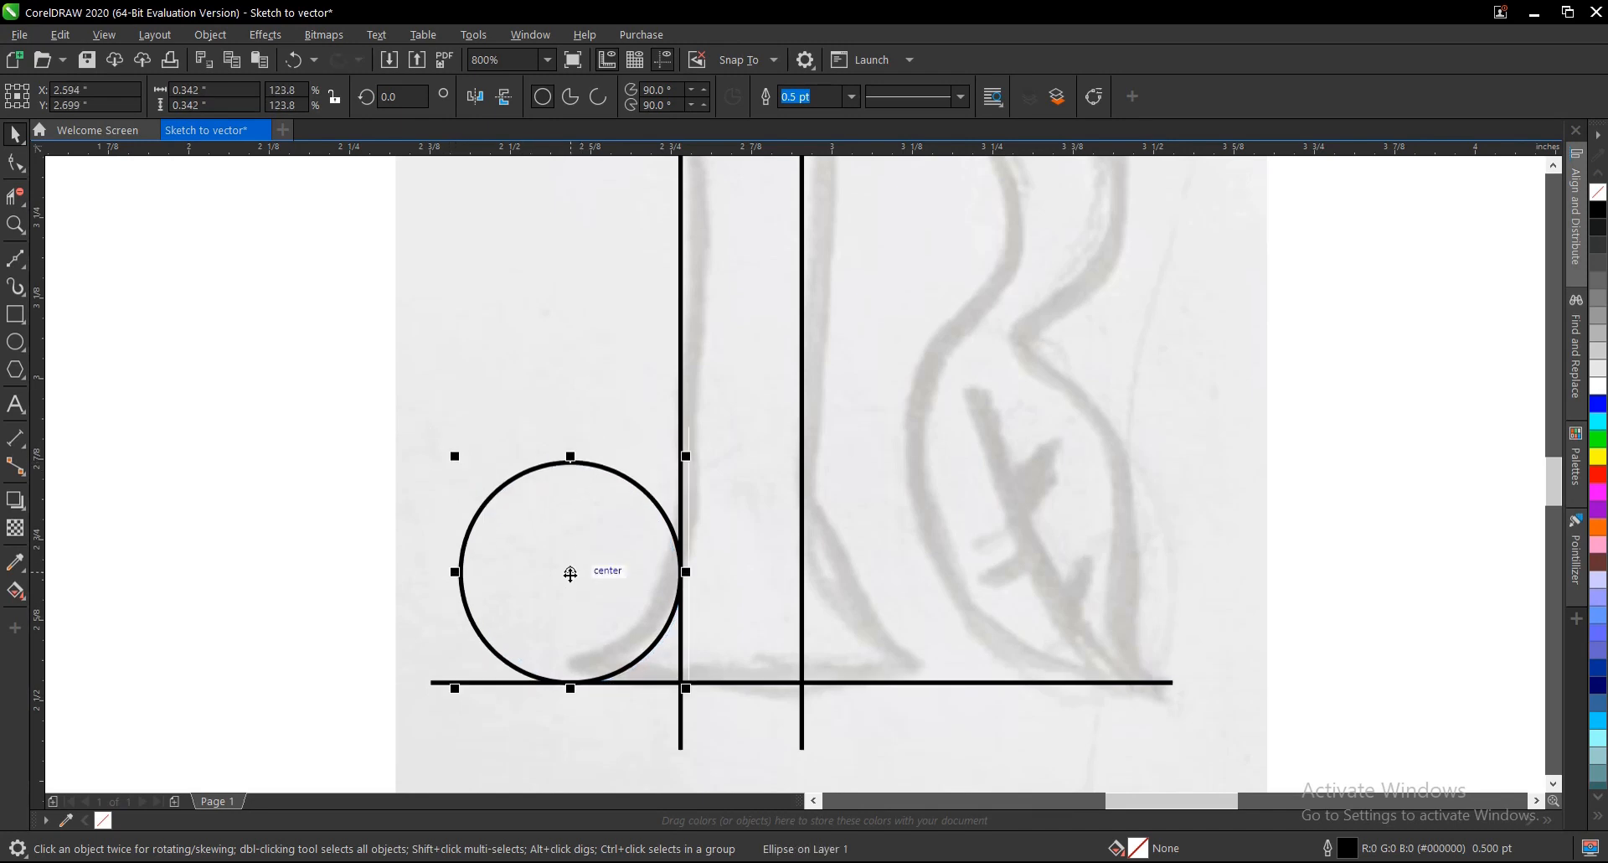
# Copy the 0.342-inch circle horizontally across the stem so it touches the right vertical guide.
pyautogui.moveTo(570, 574); pyautogui.dragTo(910, 634)
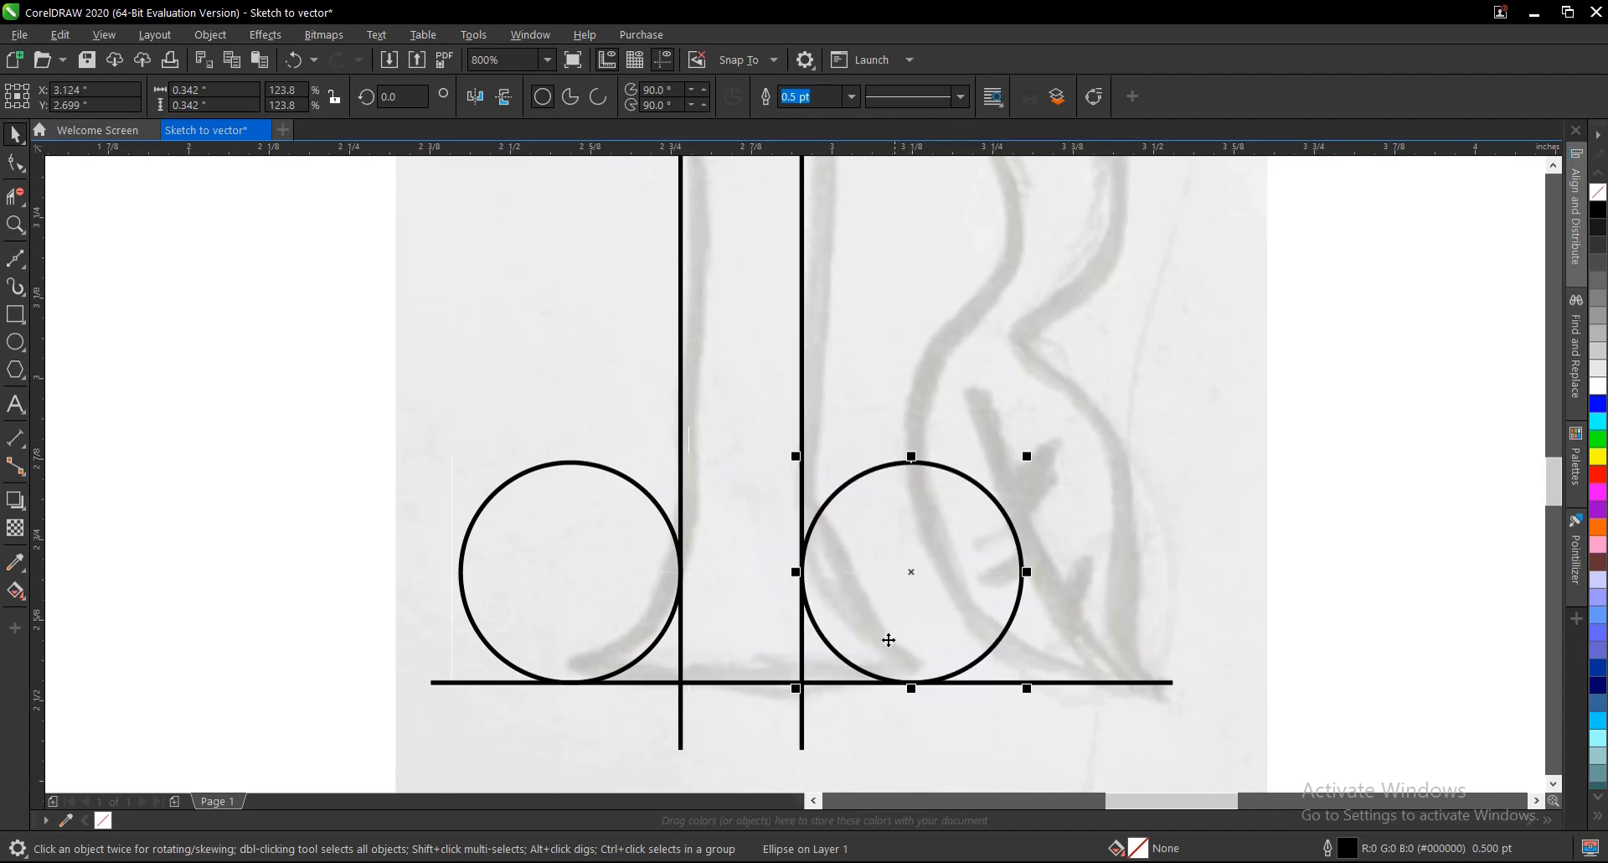
pyautogui.scroll(-2, 547, 625)
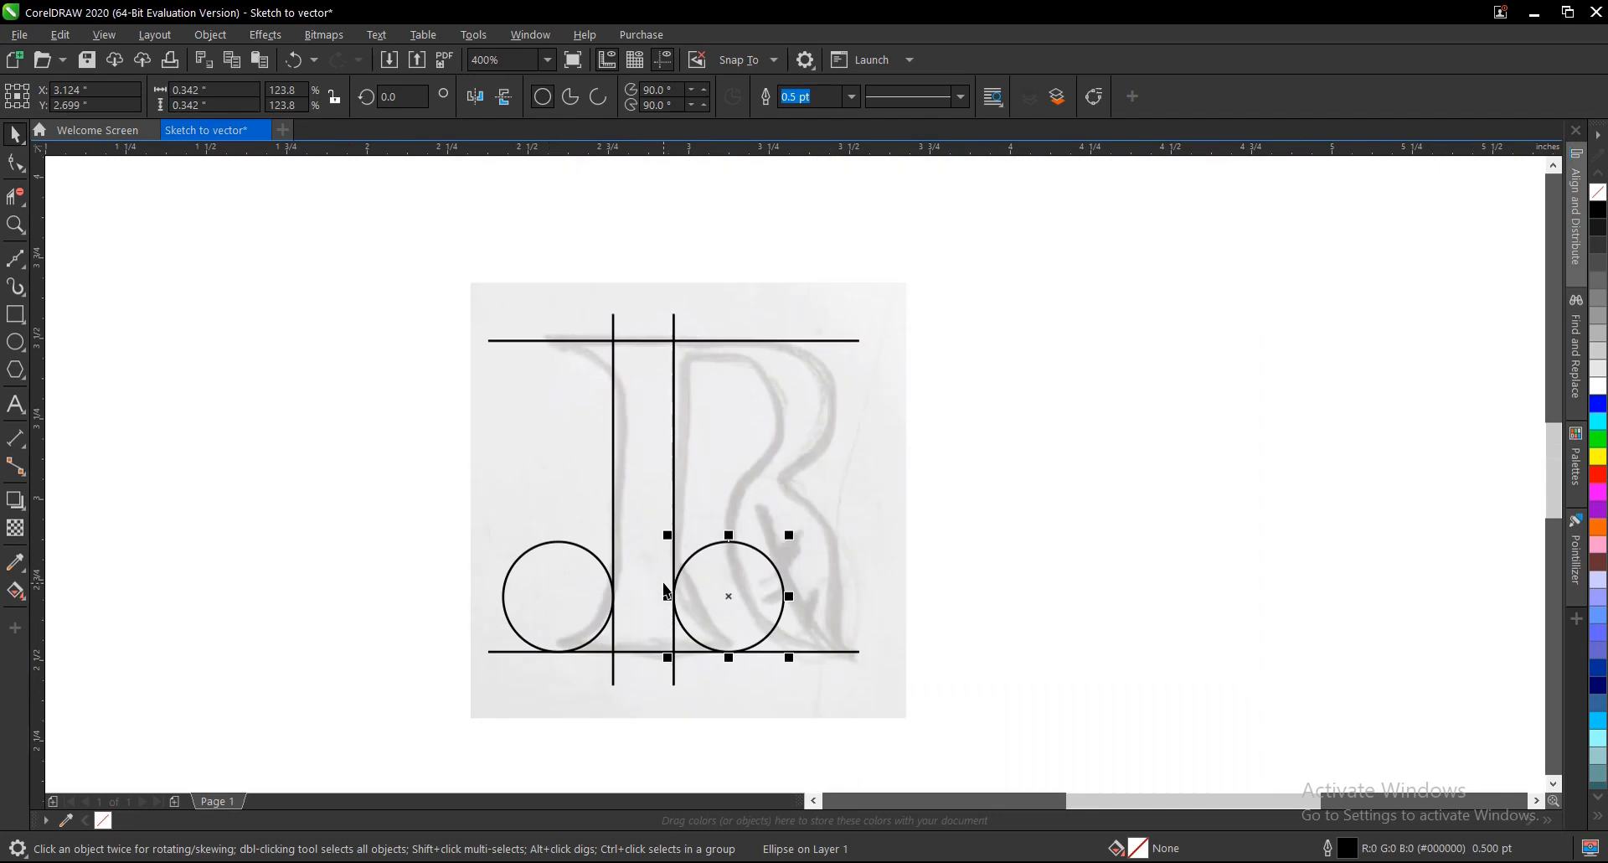
pyautogui.scroll(2, 666, 591)
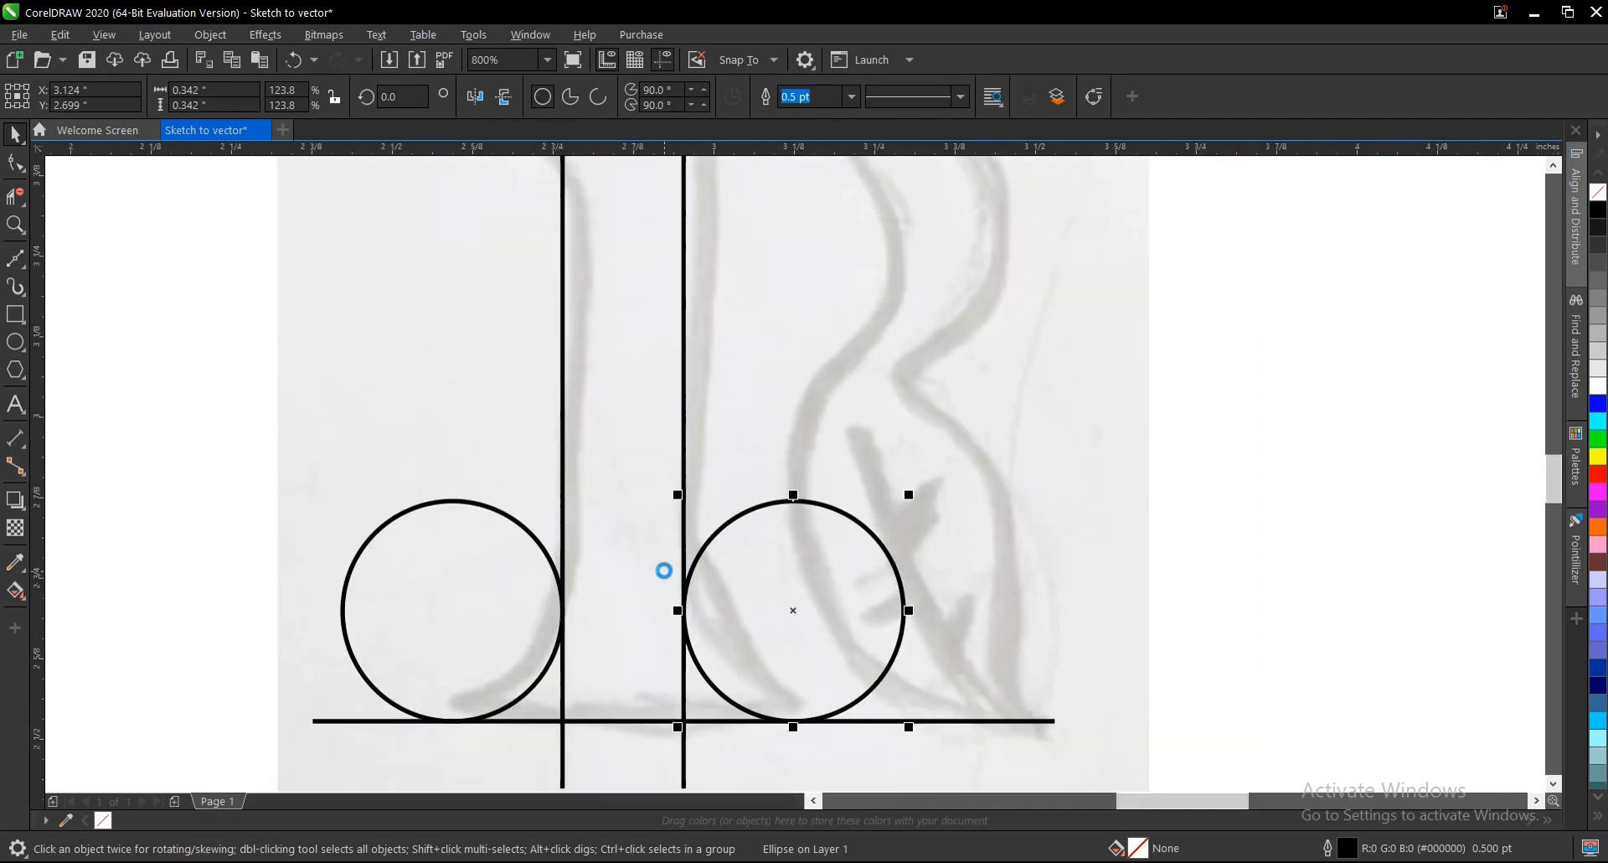
pyautogui.scroll(-2, 607, 656)
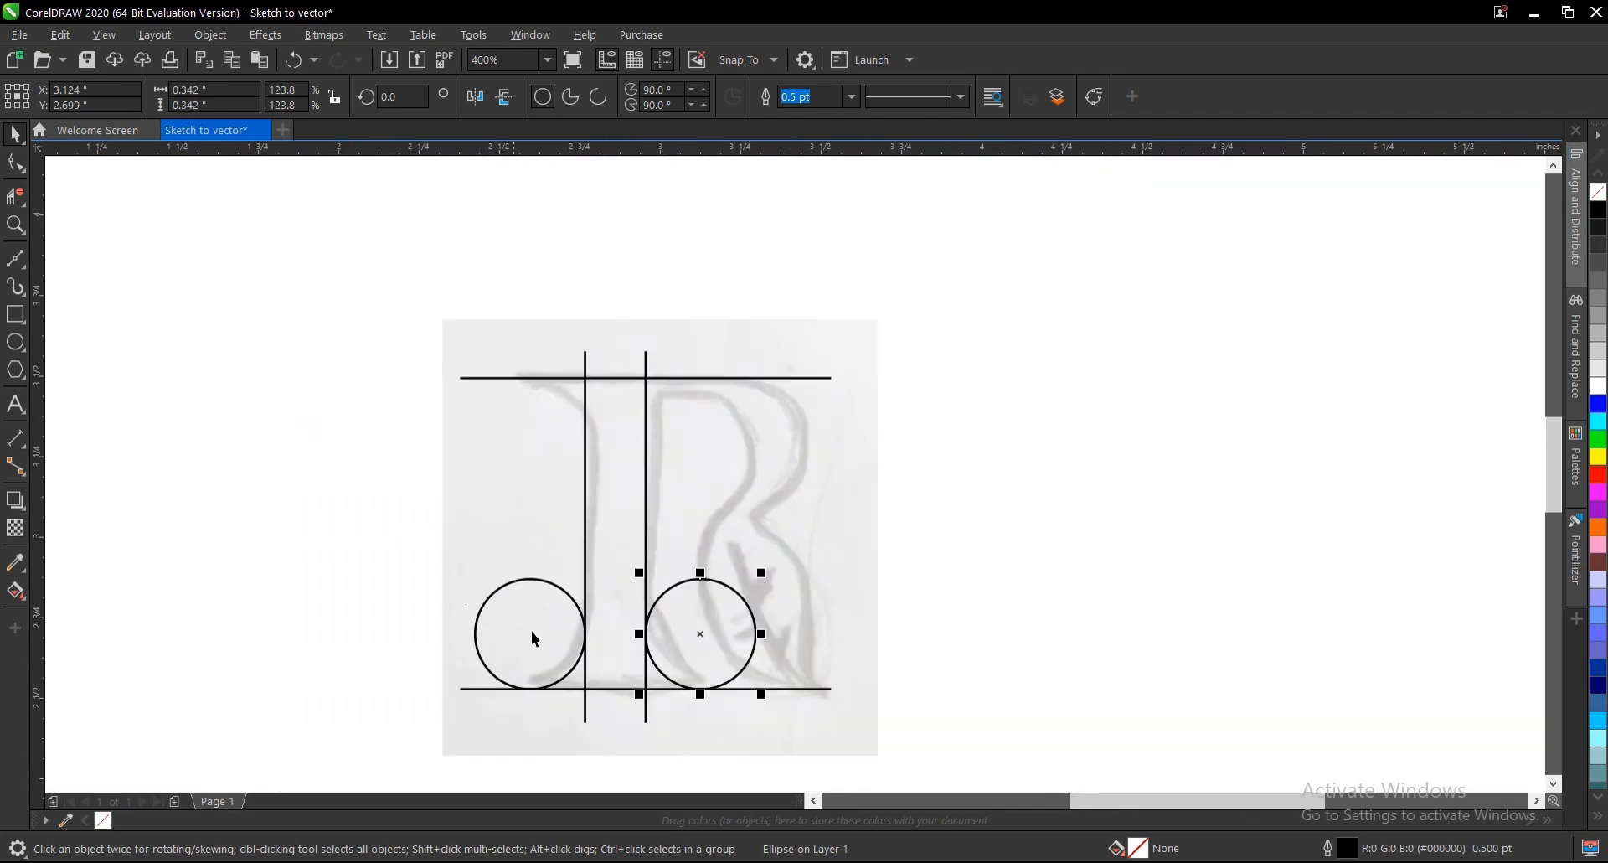
pyautogui.click(358, 551)
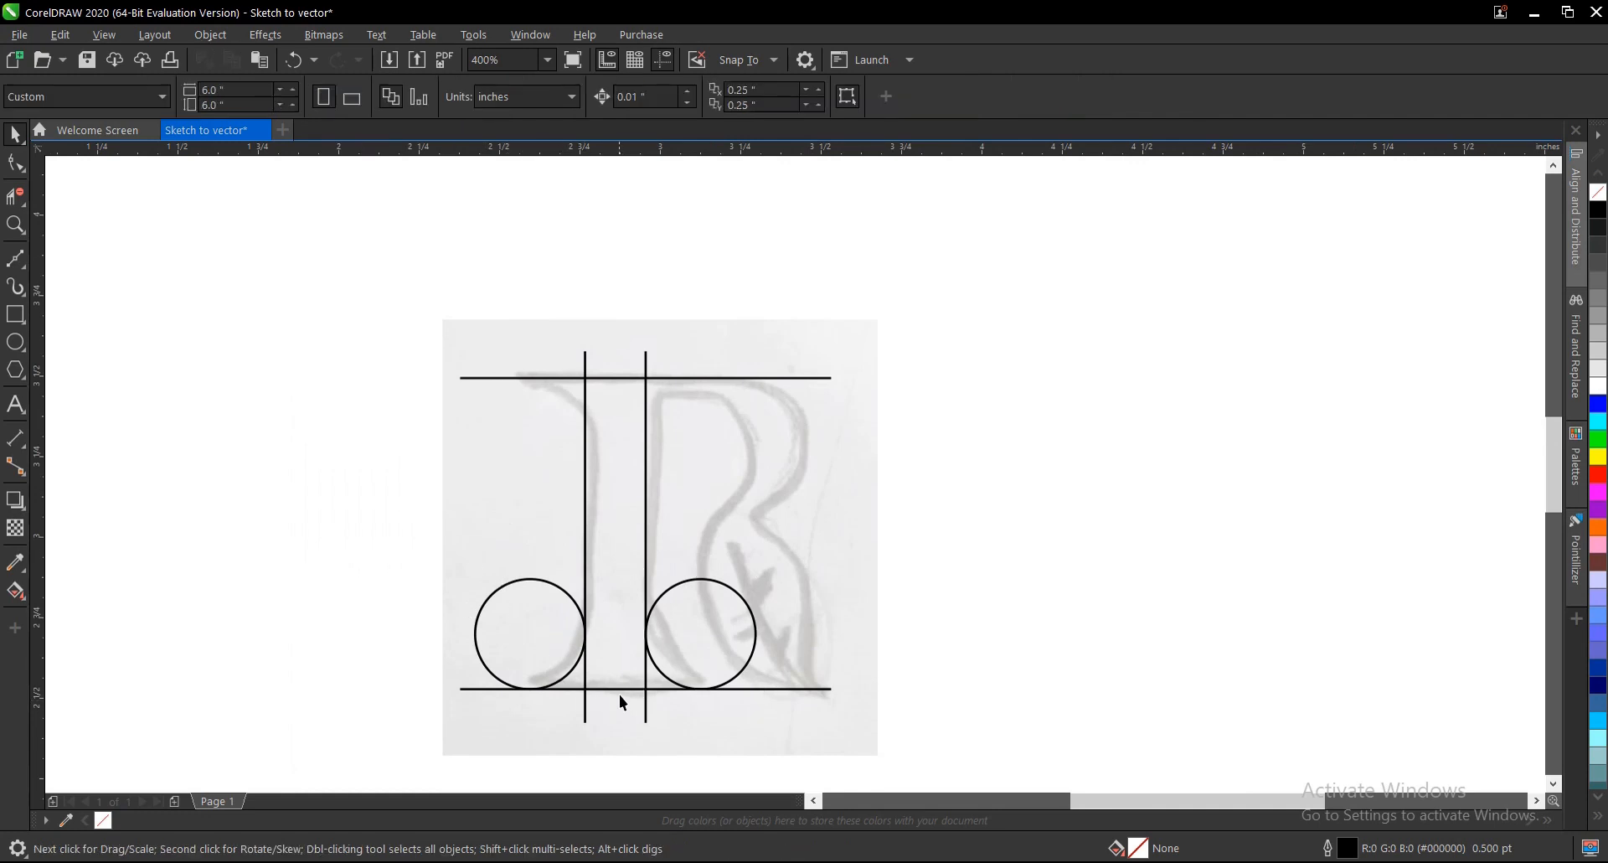
# Copy the lower-left circle straight up along the stem's left guide and align its top with the upper horizontal guide line.
pyautogui.click(543, 611)
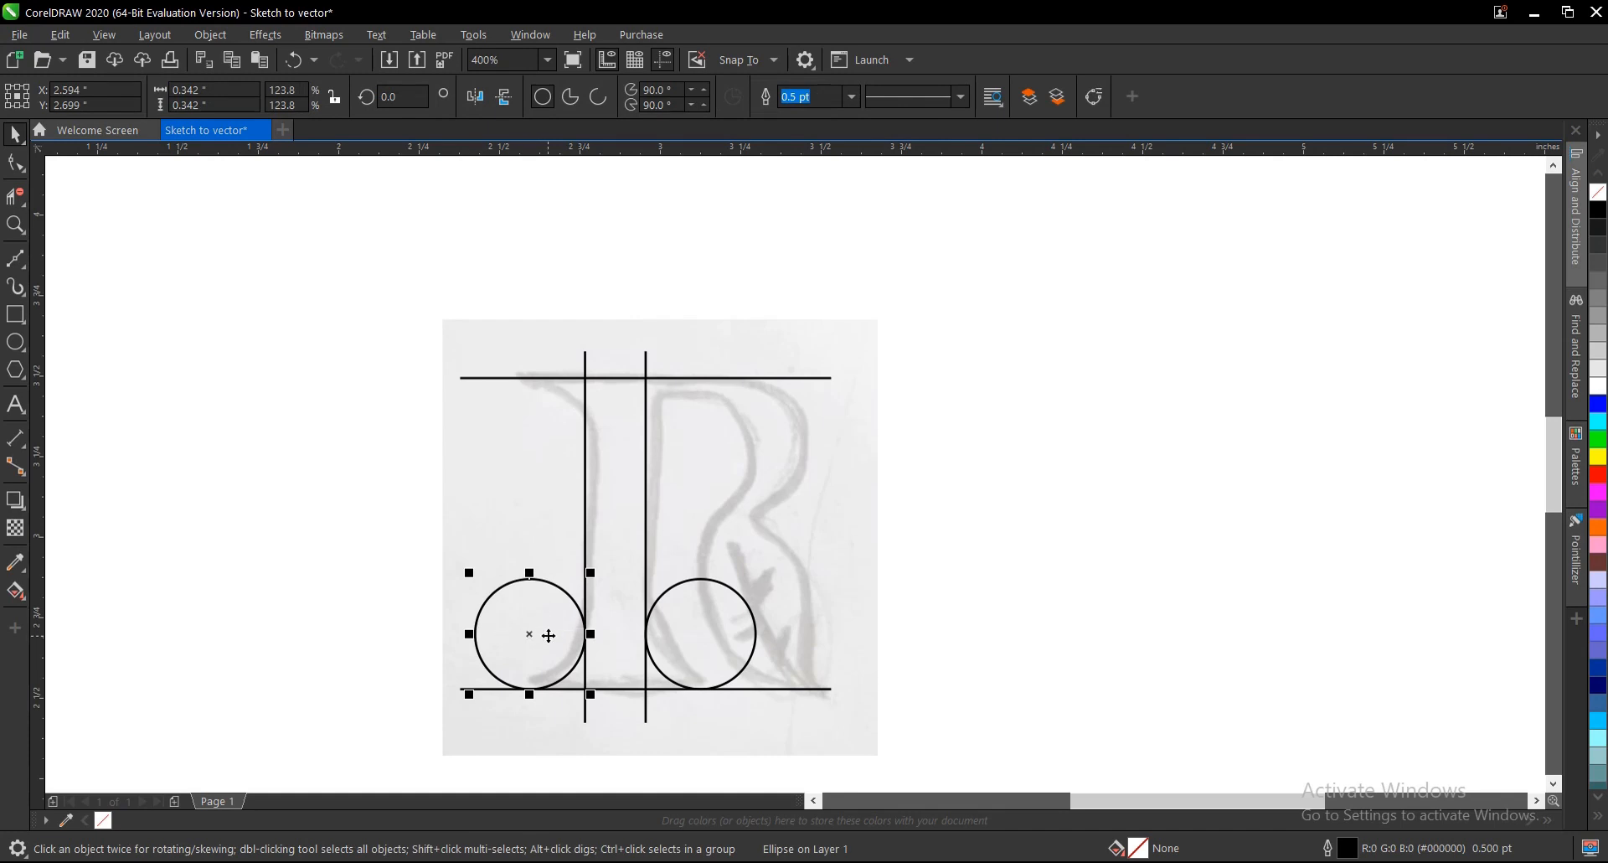
pyautogui.moveTo(529, 631); pyautogui.dragTo(503, 456)
pyautogui.scroll(2, 552, 381)
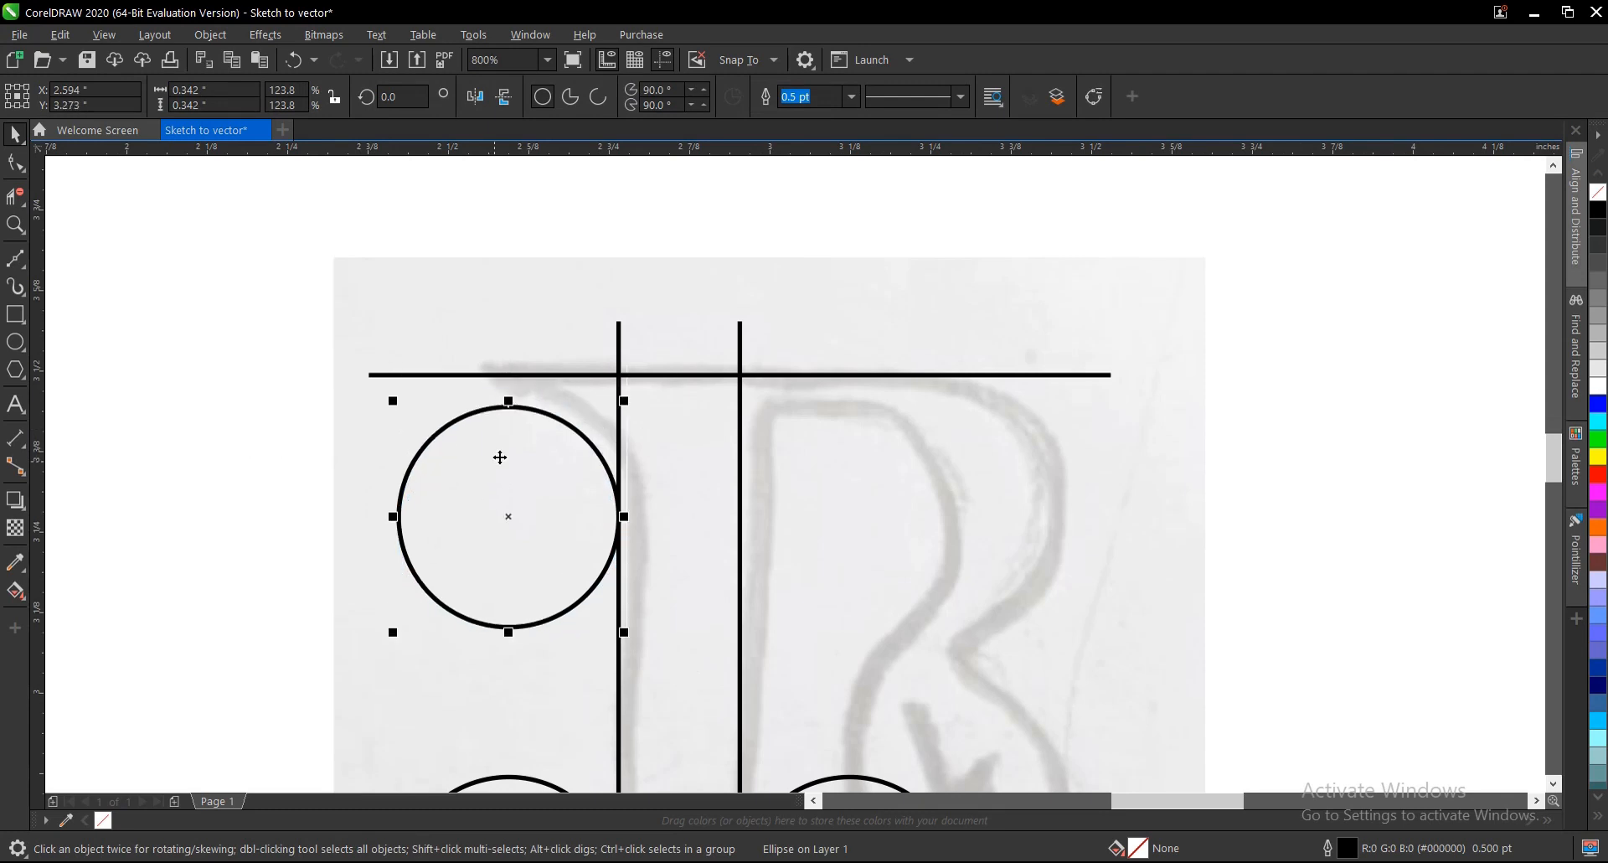
pyautogui.keyDown('shift'); pyautogui.click(642, 375); pyautogui.keyUp('shift')
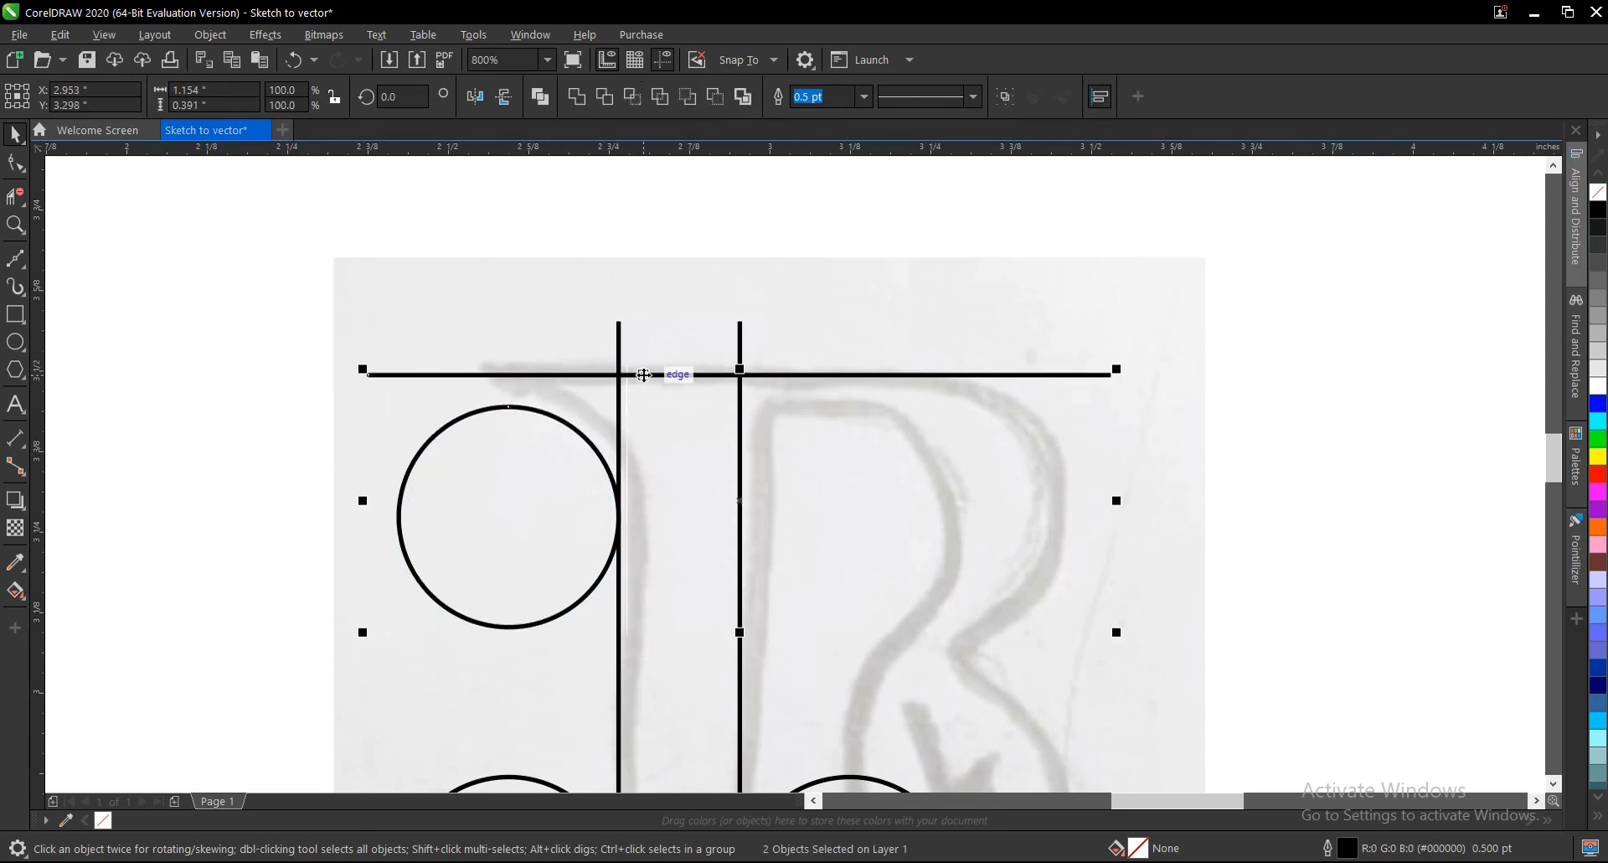
pyautogui.press('t')
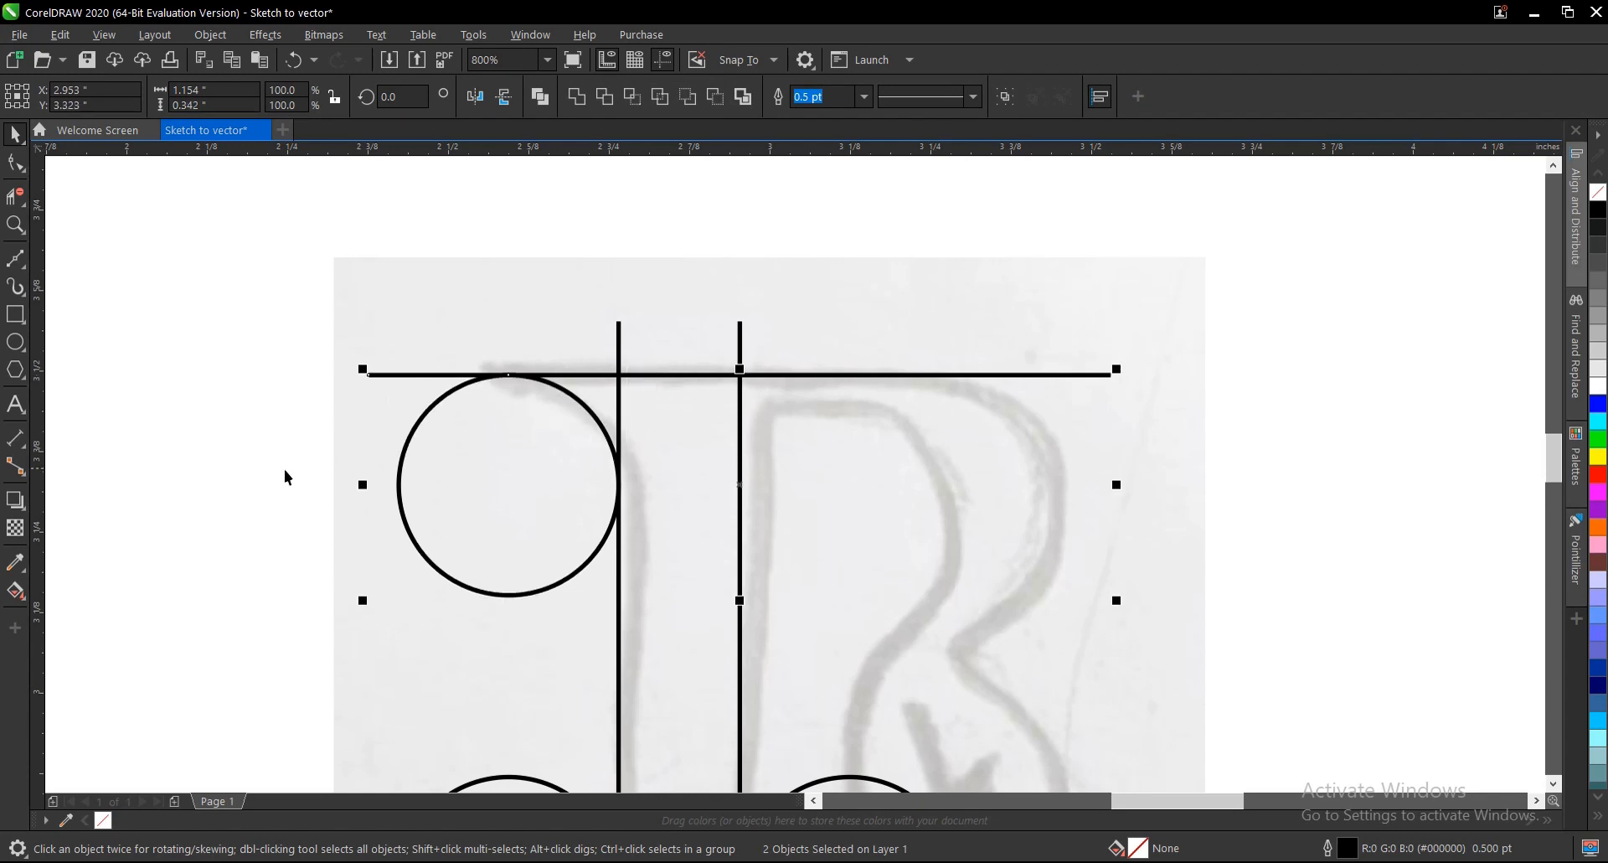
pyautogui.click(313, 469)
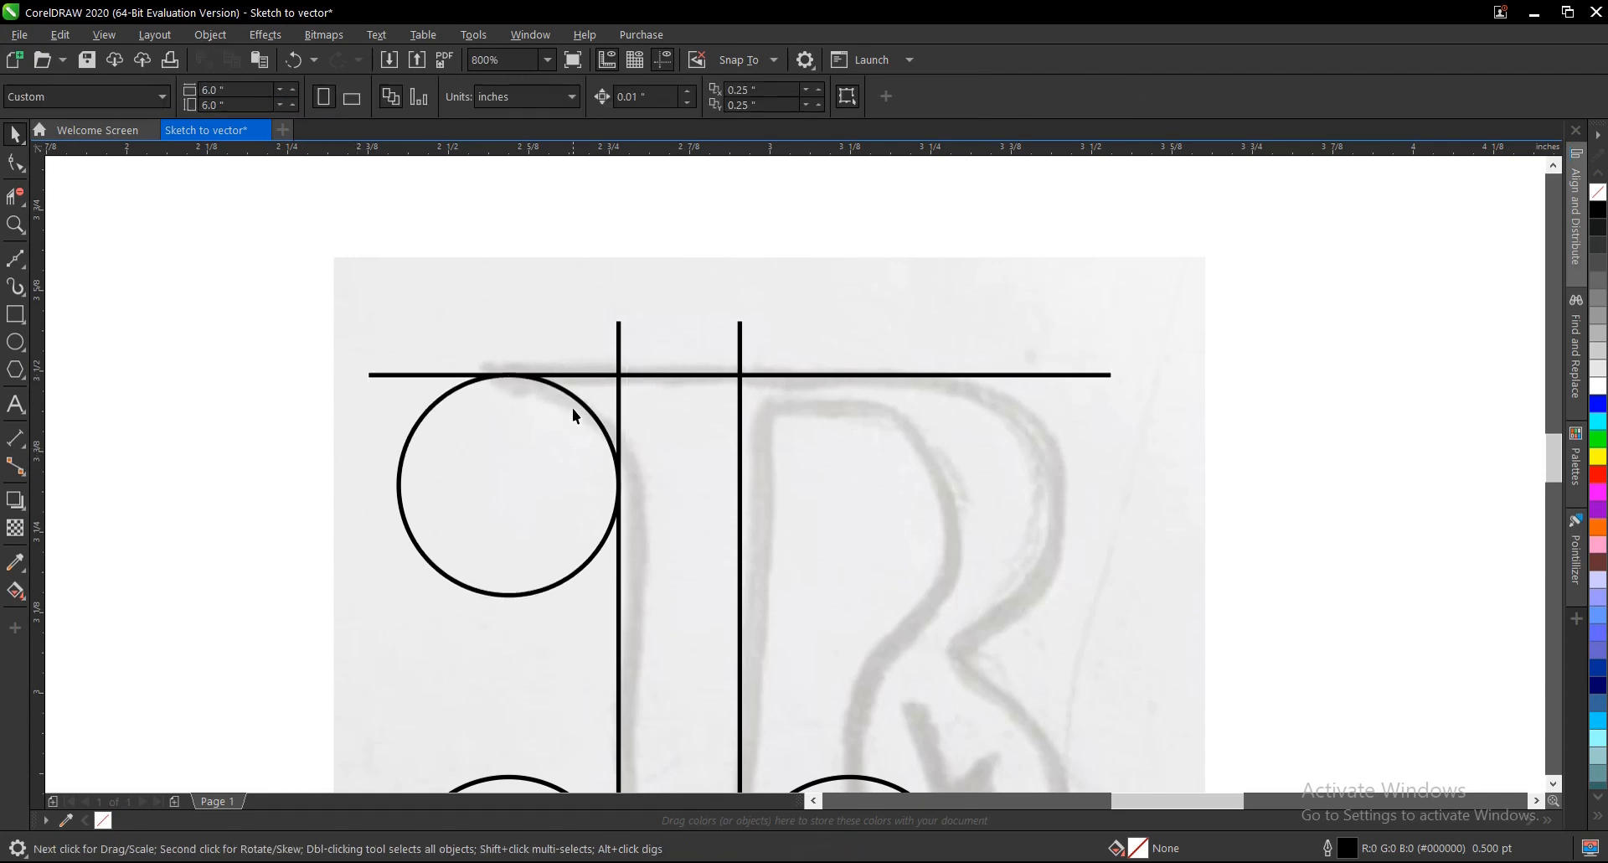
pyautogui.scroll(2, 575, 419)
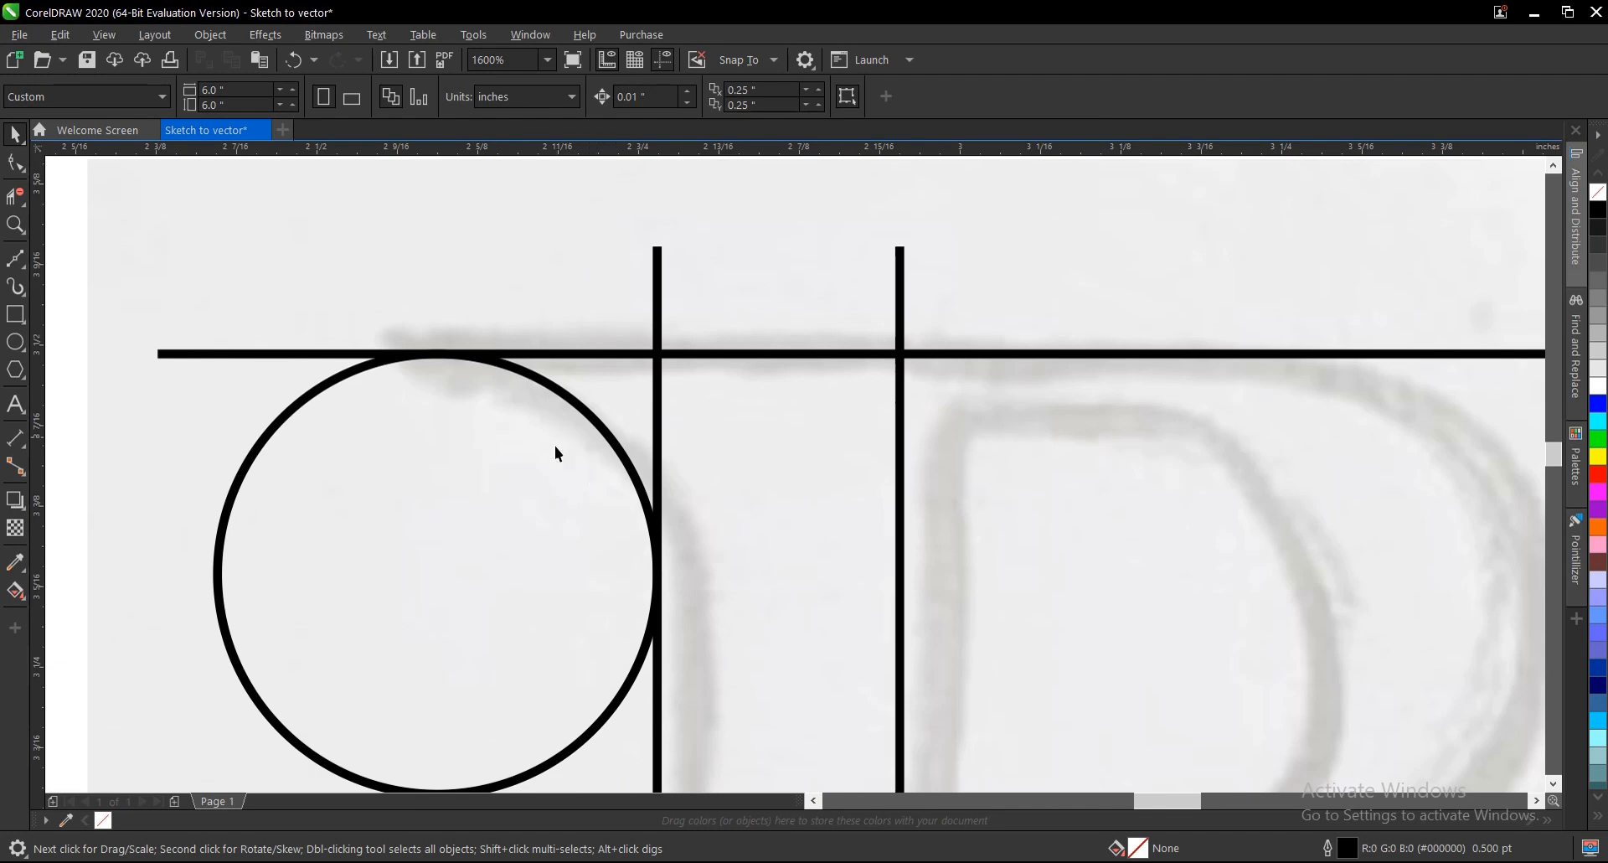
pyautogui.scroll(-2, 555, 446)
pyautogui.scroll(-2, 591, 408)
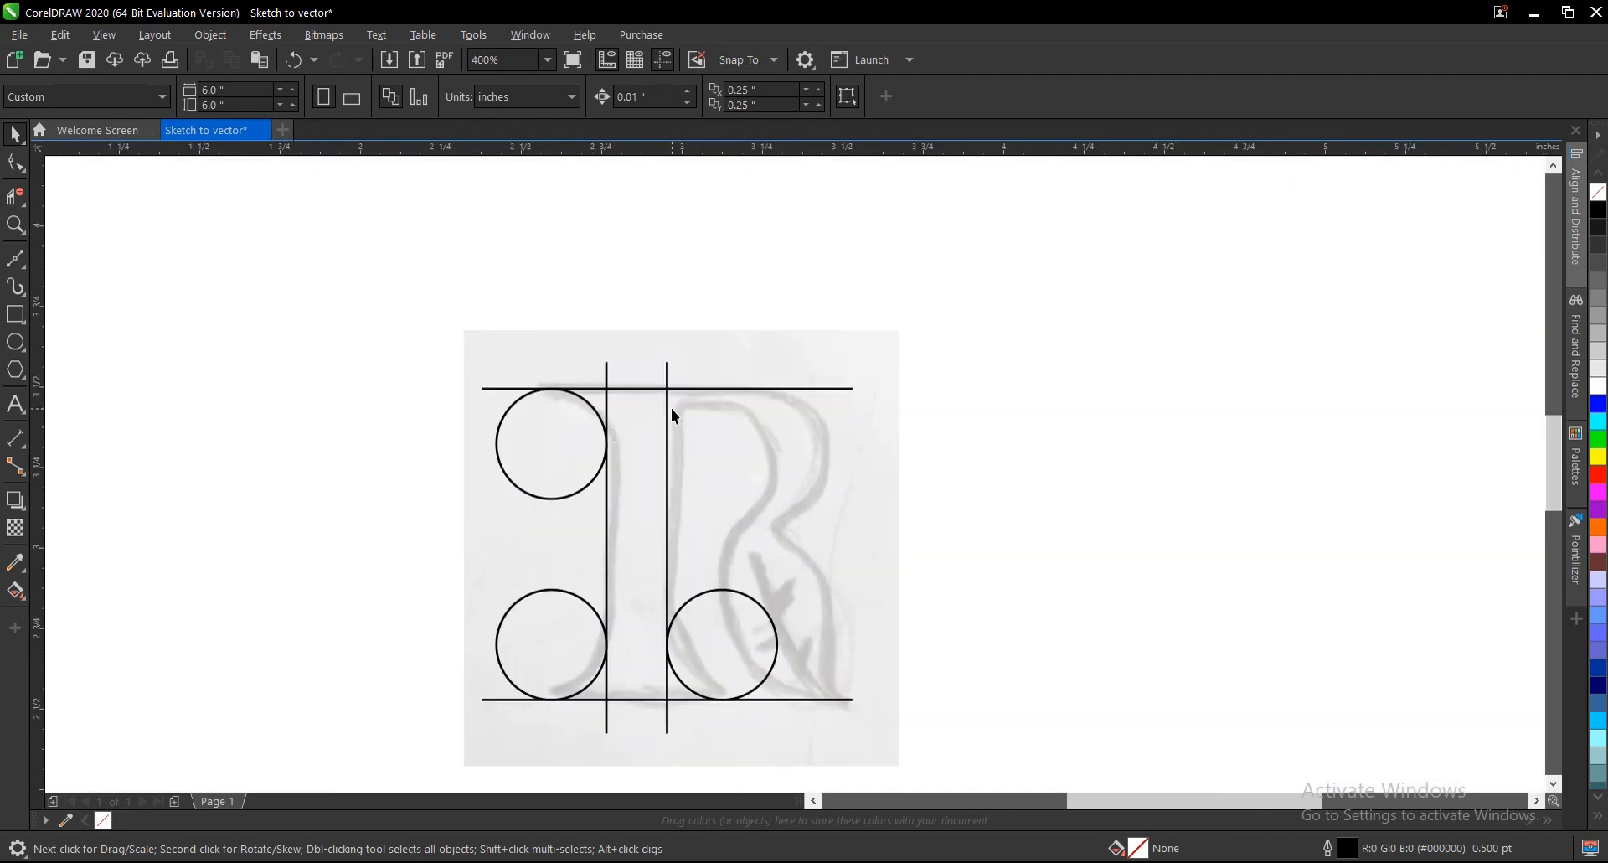
# Duplicate the upper horizontal guide line about 0.055 inches lower, along the inner top edge of the R's bowl.
pyautogui.scroll(2, 671, 409)
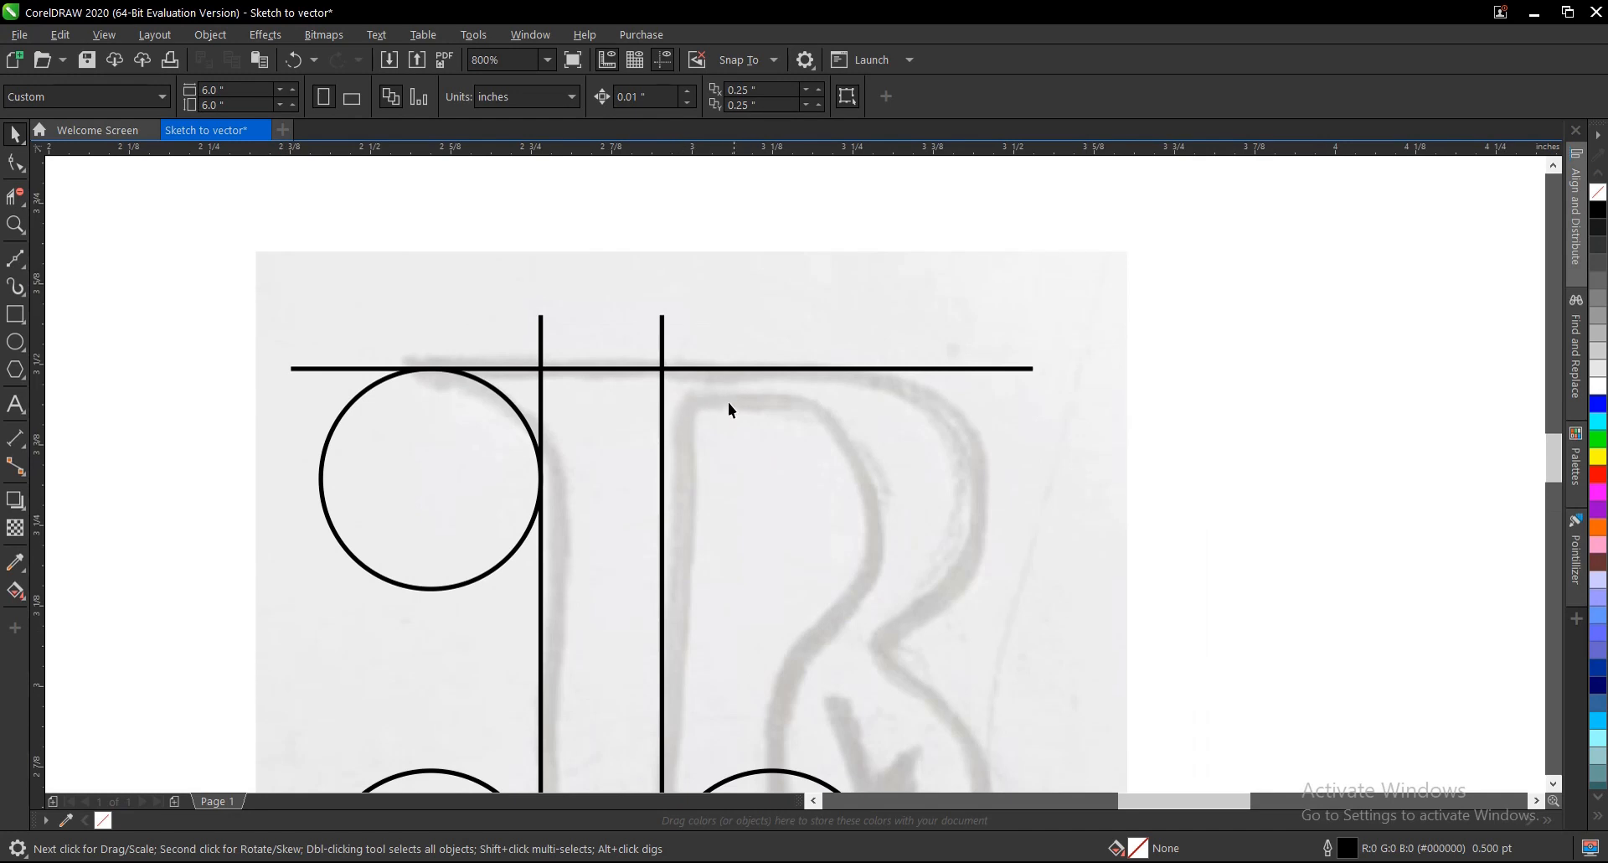
pyautogui.scroll(2, 762, 381)
pyautogui.scroll(-2, 761, 355)
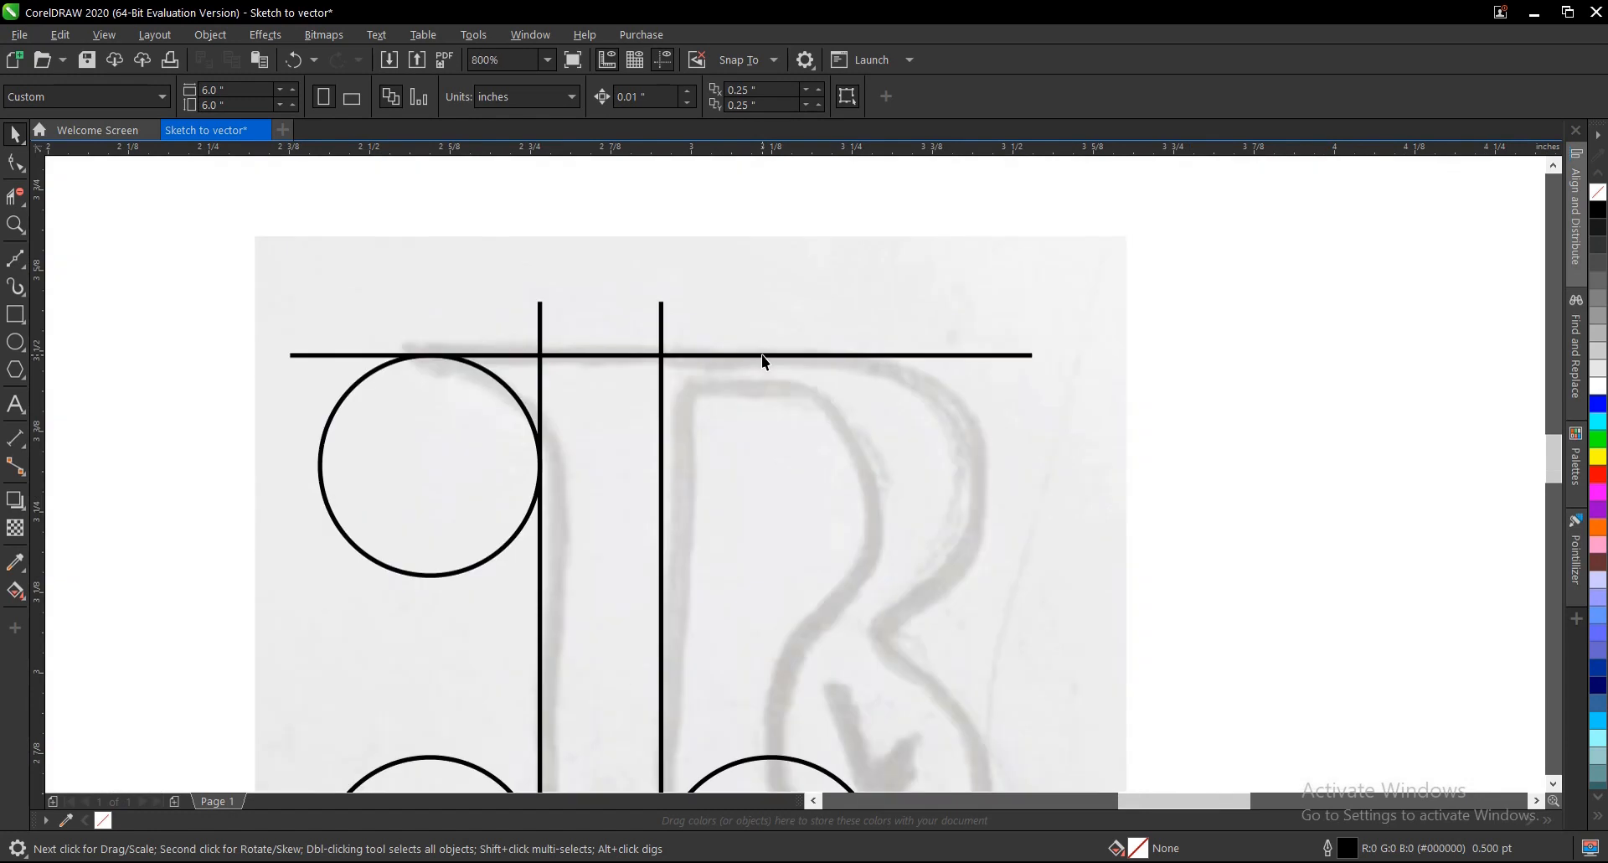
pyautogui.scroll(-2, 762, 356)
pyautogui.scroll(2, 743, 377)
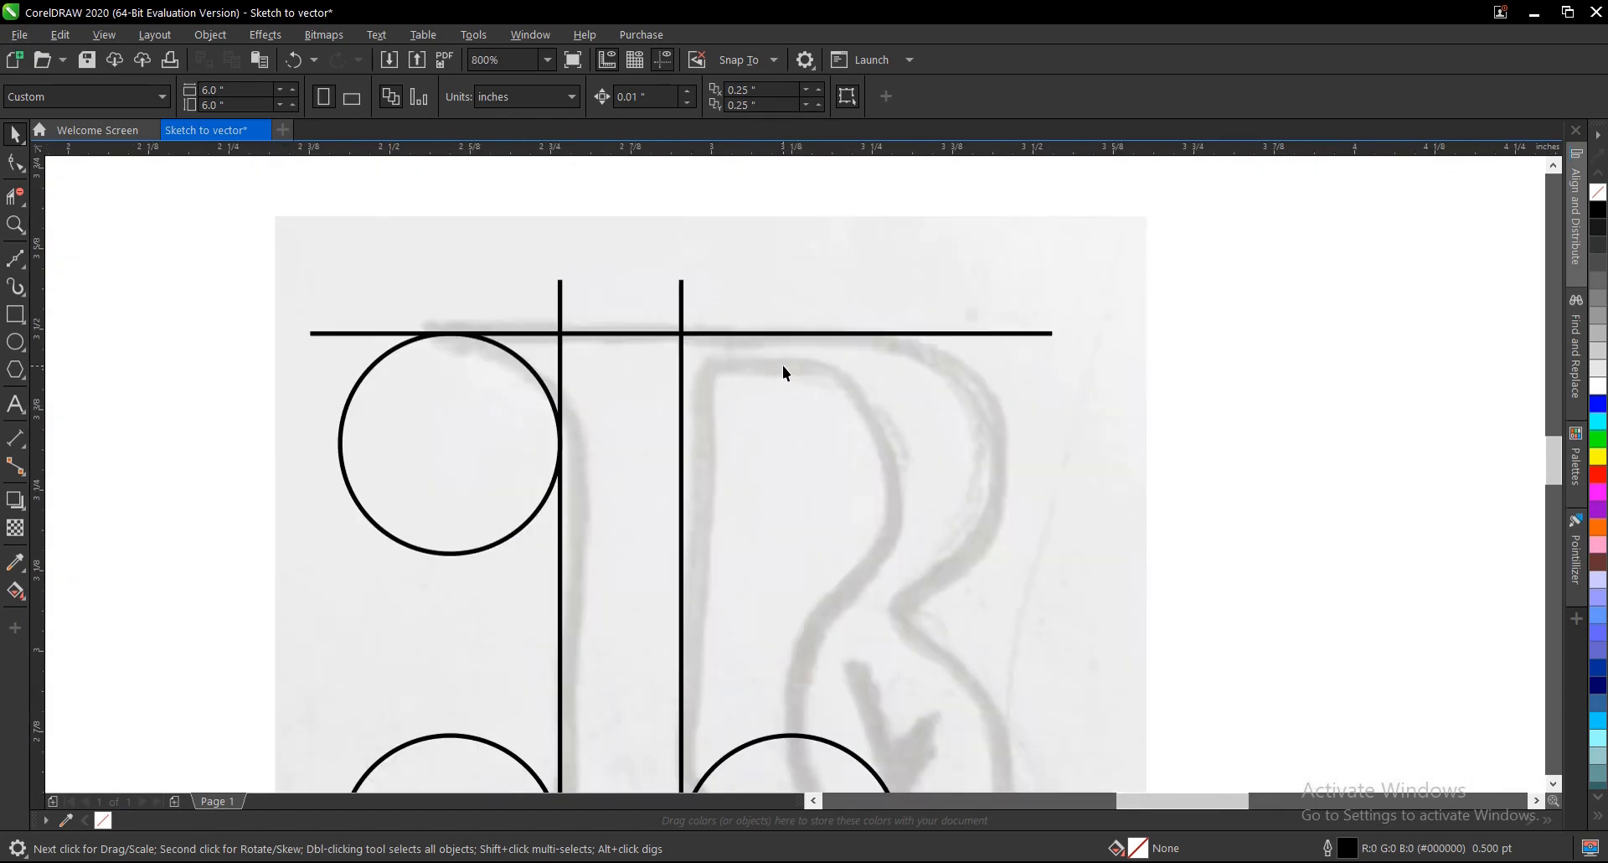
pyautogui.click(916, 334)
pyautogui.scroll(2, 681, 337)
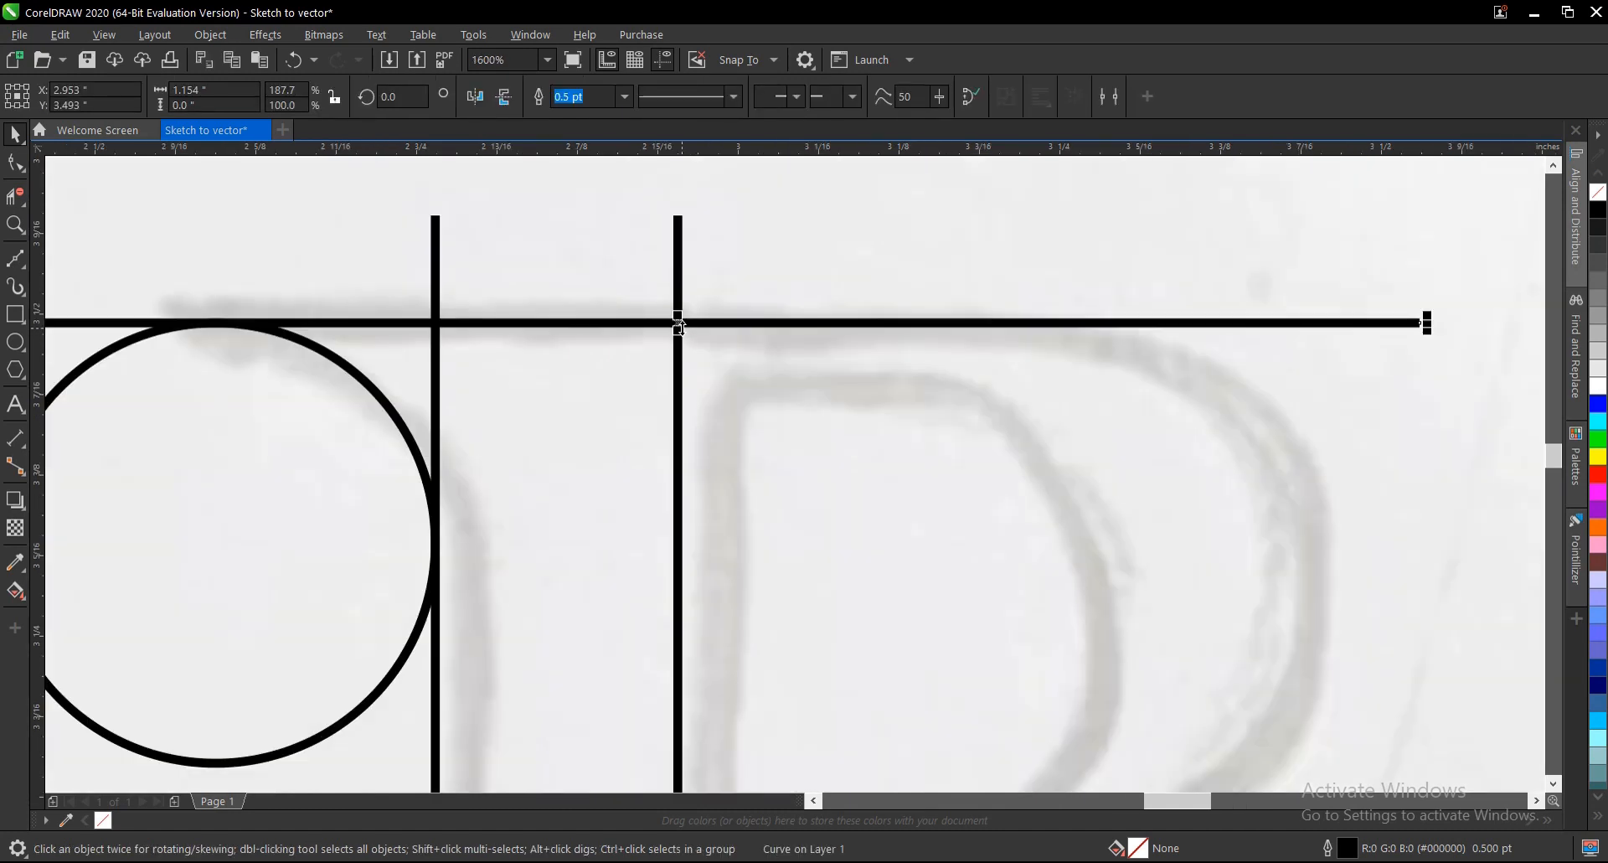
pyautogui.moveTo(678, 324); pyautogui.dragTo(693, 393)
pyautogui.rightClick(692, 394)
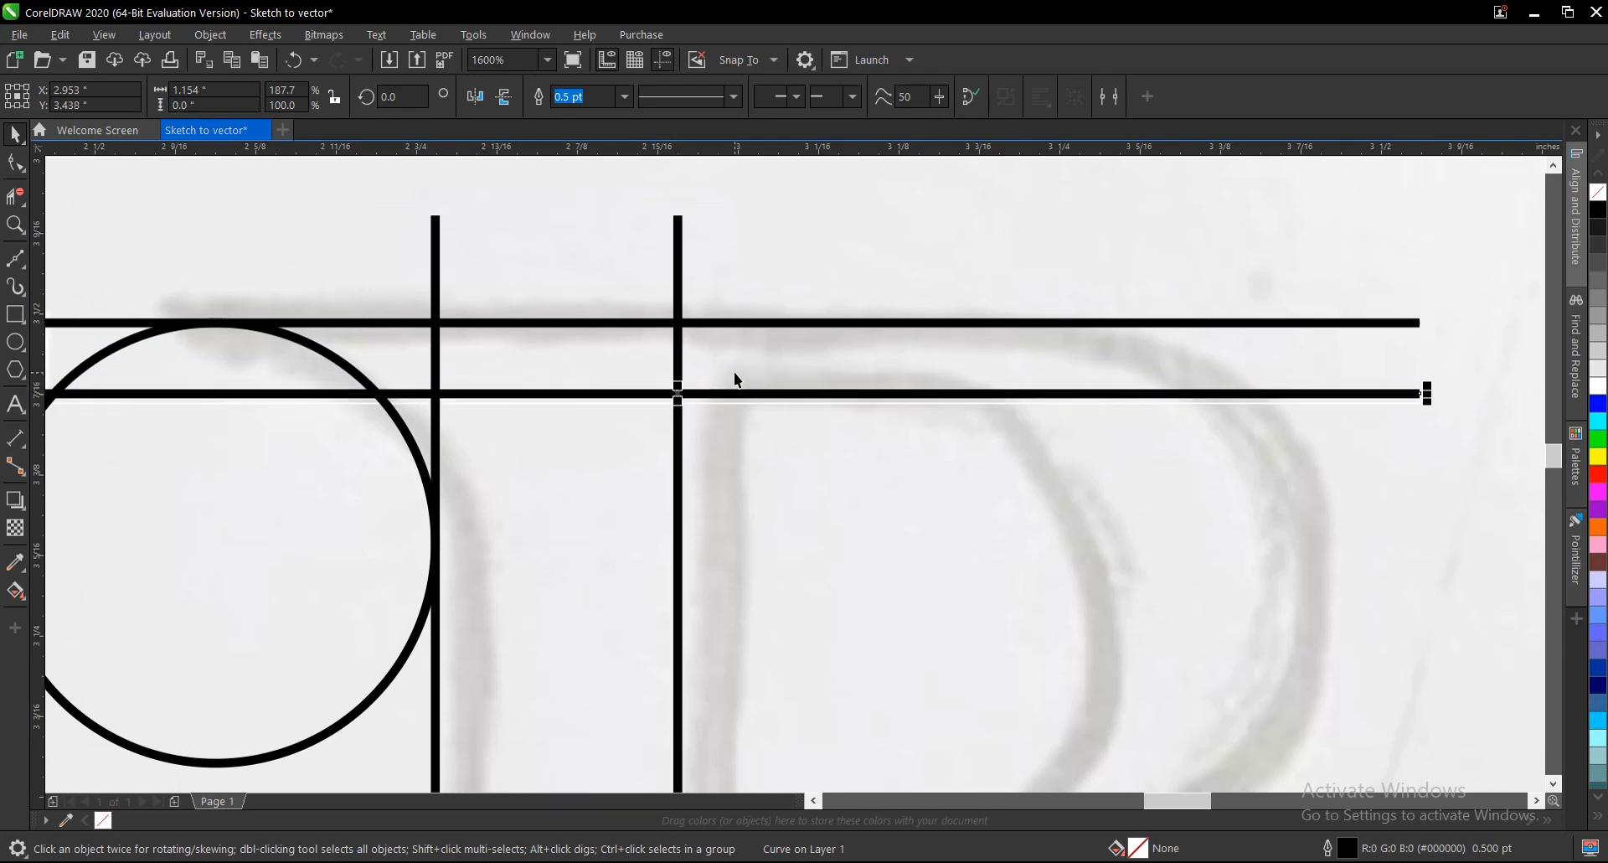
pyautogui.scroll(-2, 734, 377)
pyautogui.scroll(-1, 737, 382)
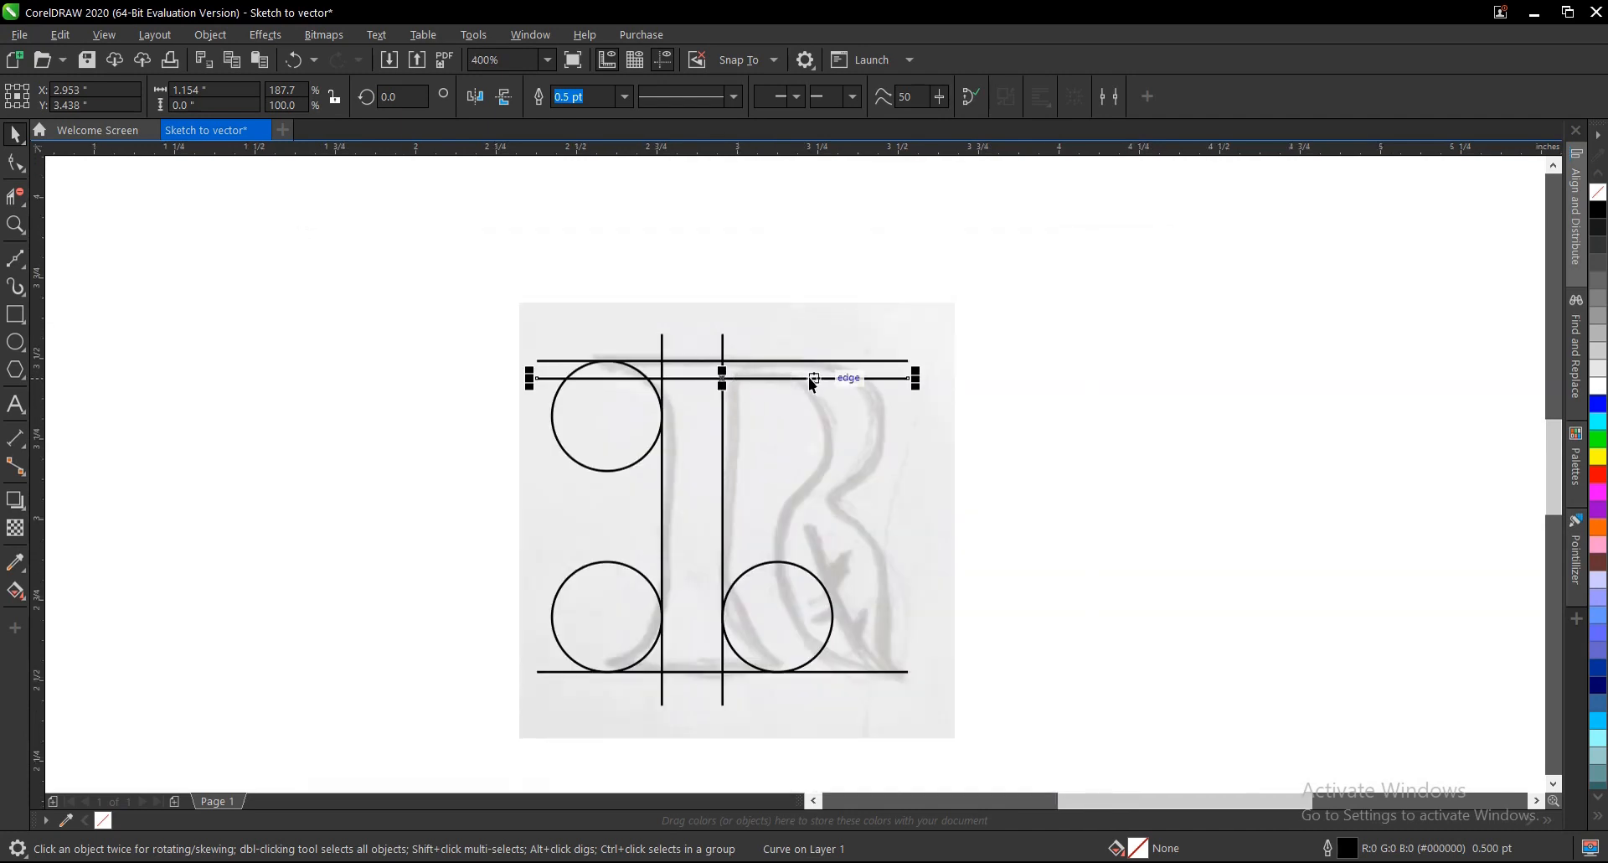
pyautogui.click(1083, 443)
pyautogui.scroll(1, 740, 423)
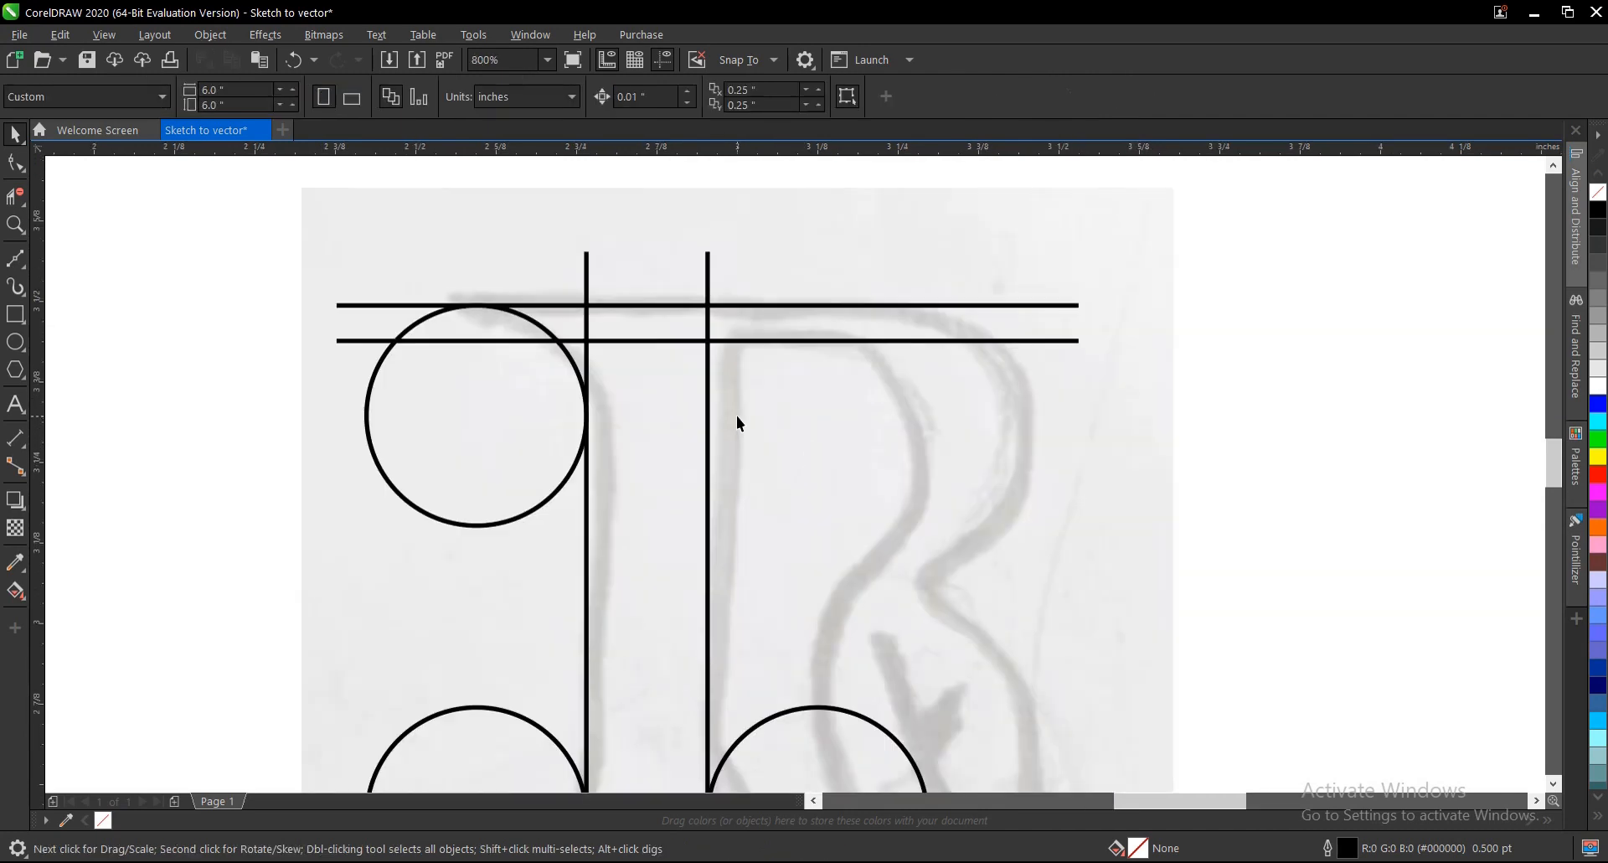
# Copy the upper-left circle to the empty area beside the sketch and enlarge the copy to about 0.495 inches across.
pyautogui.scroll(-2, 490, 414)
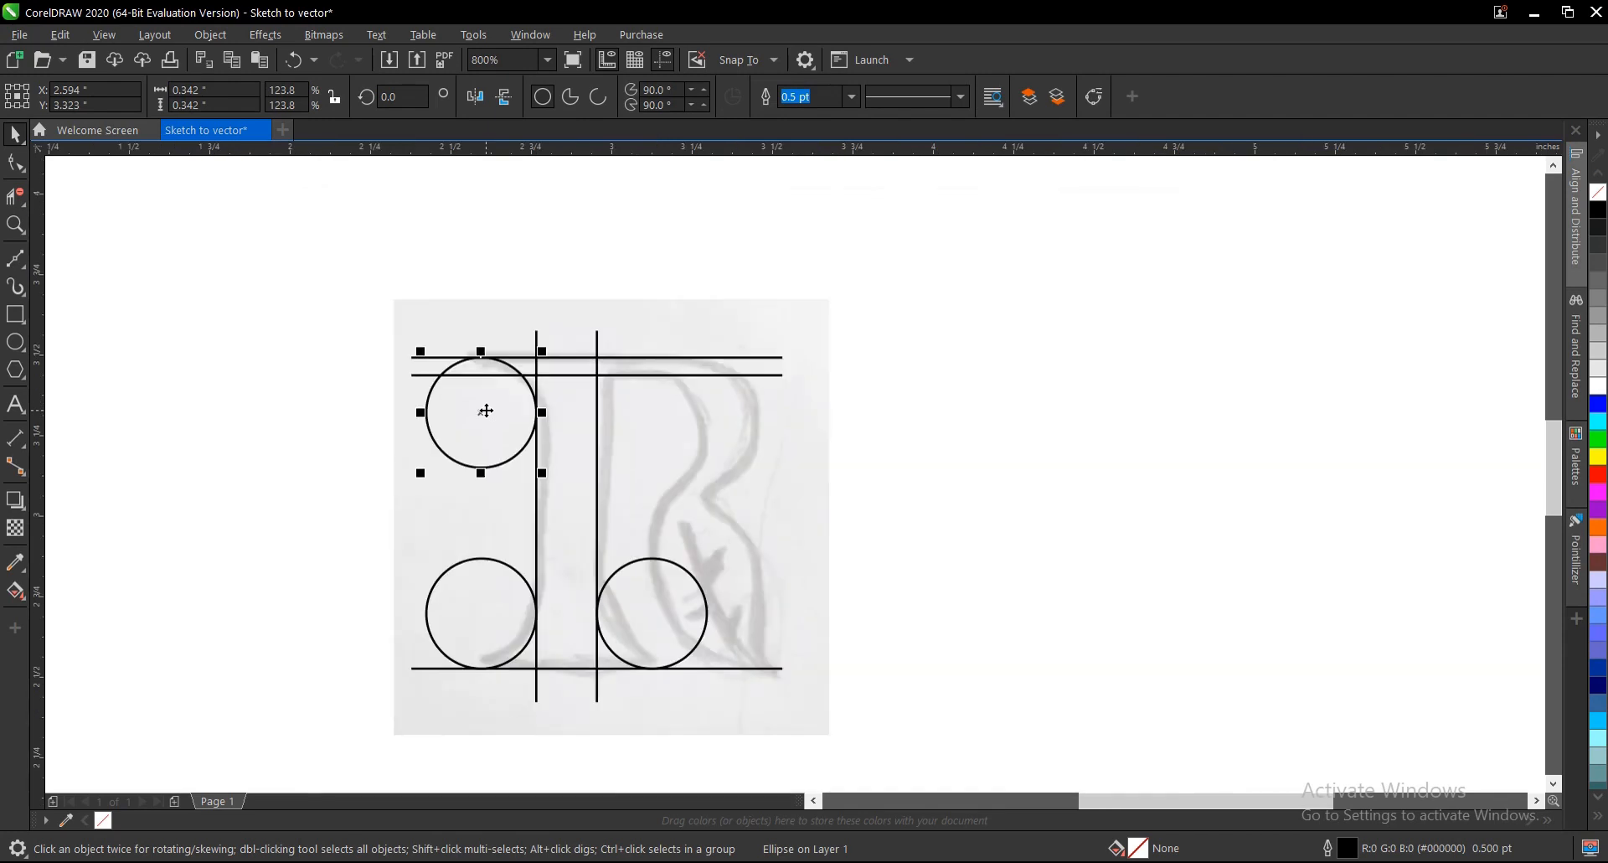
pyautogui.moveTo(485, 419); pyautogui.dragTo(904, 480)
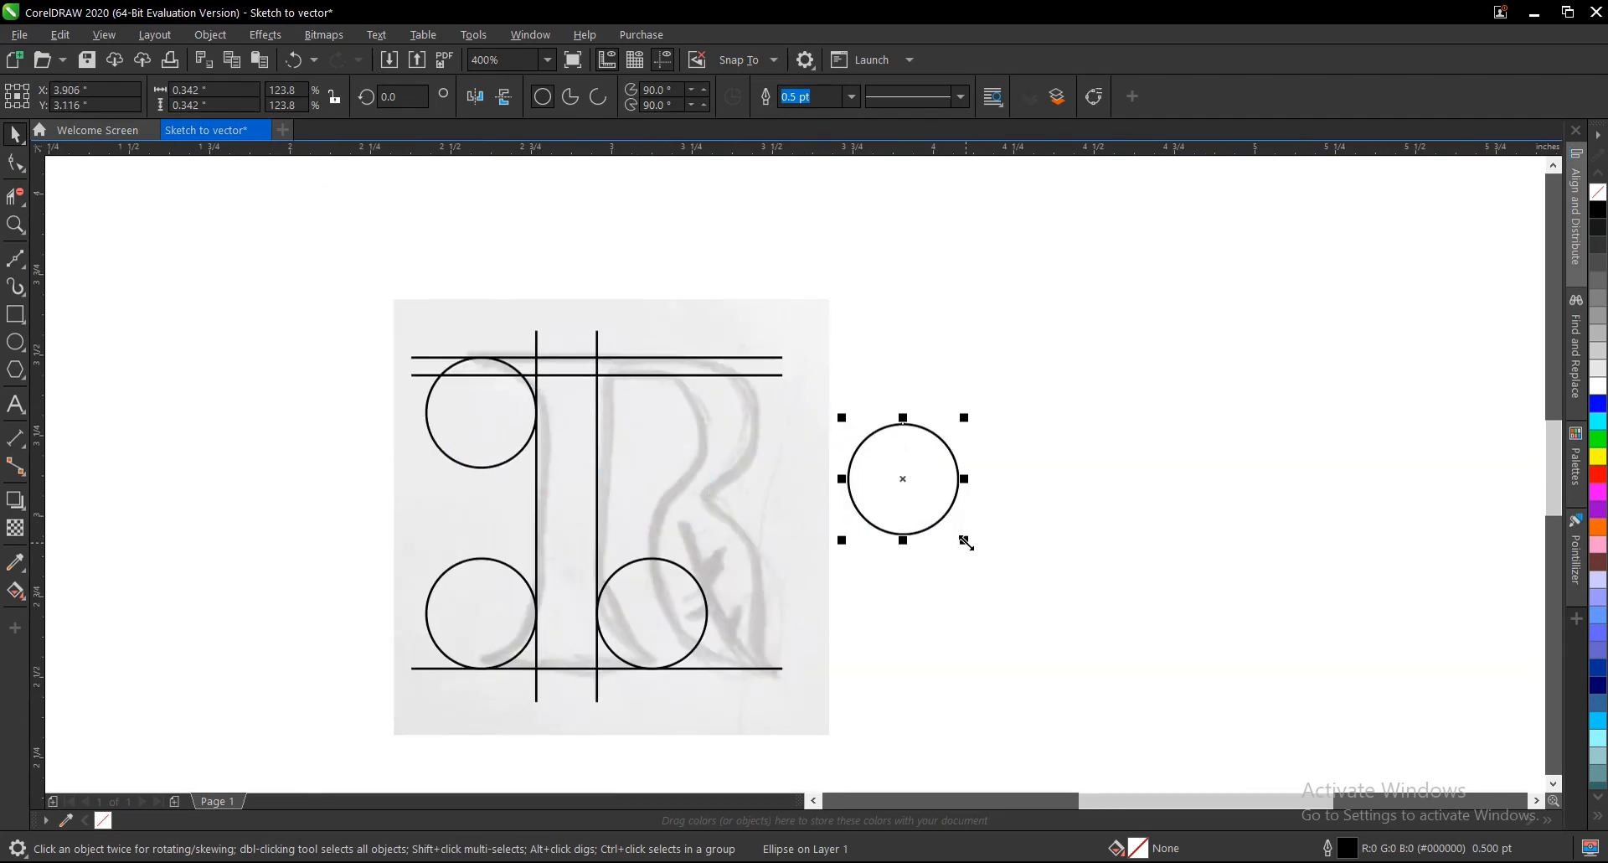
pyautogui.moveTo(965, 542); pyautogui.dragTo(988, 568)
# Move the enlarged circle onto the bowl's outer curve, touching the uppermost guide line, and reduce it to about 0.439 inches across.
pyautogui.moveTo(903, 494); pyautogui.dragTo(670, 437)
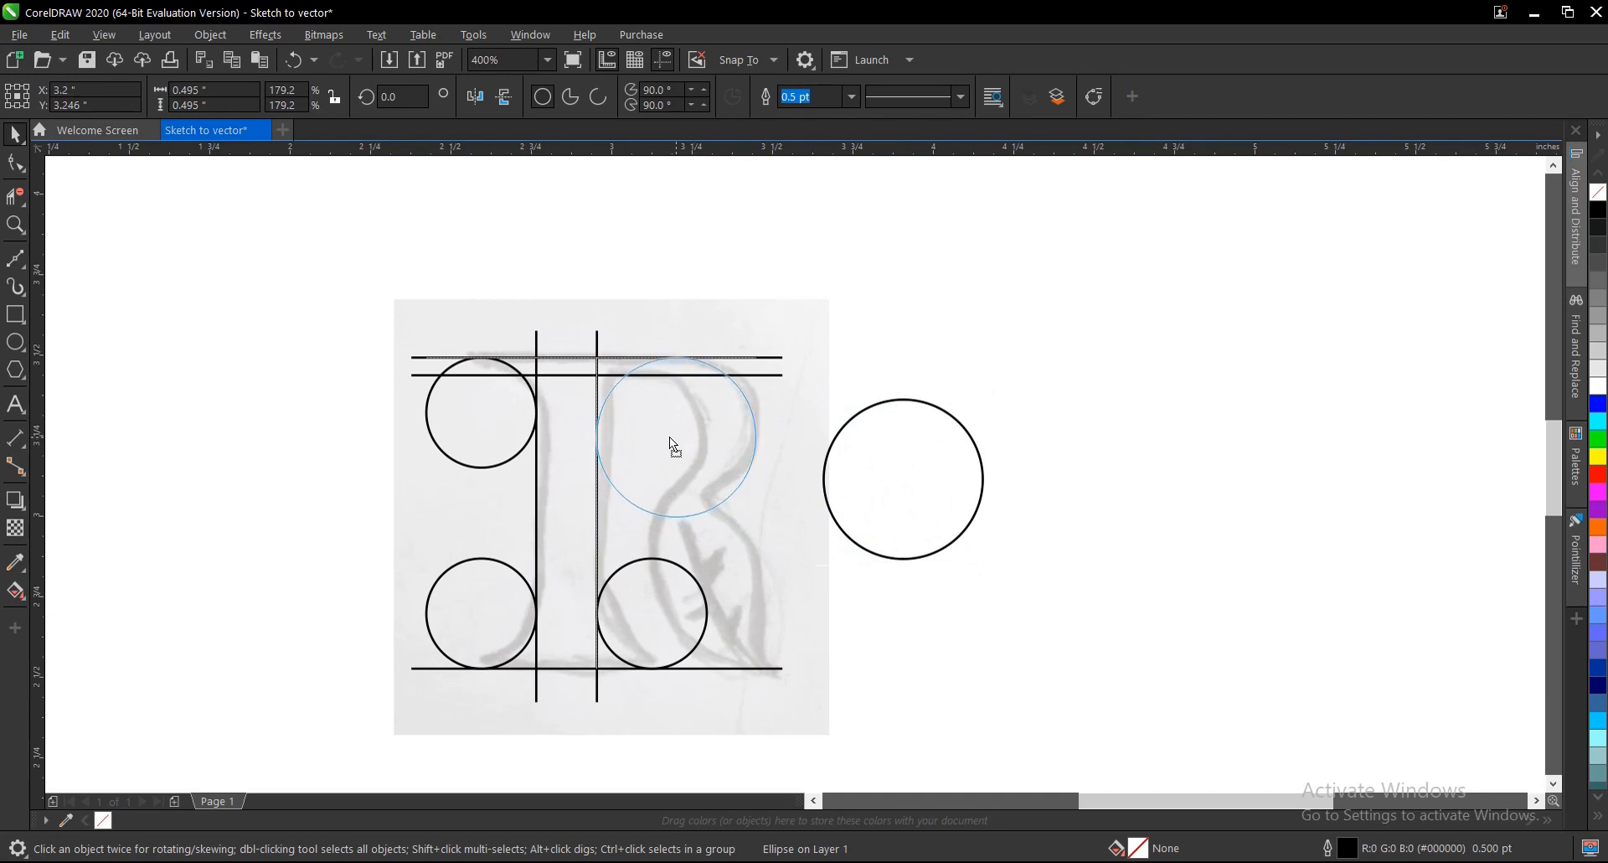
pyautogui.moveTo(670, 436); pyautogui.dragTo(670, 436)
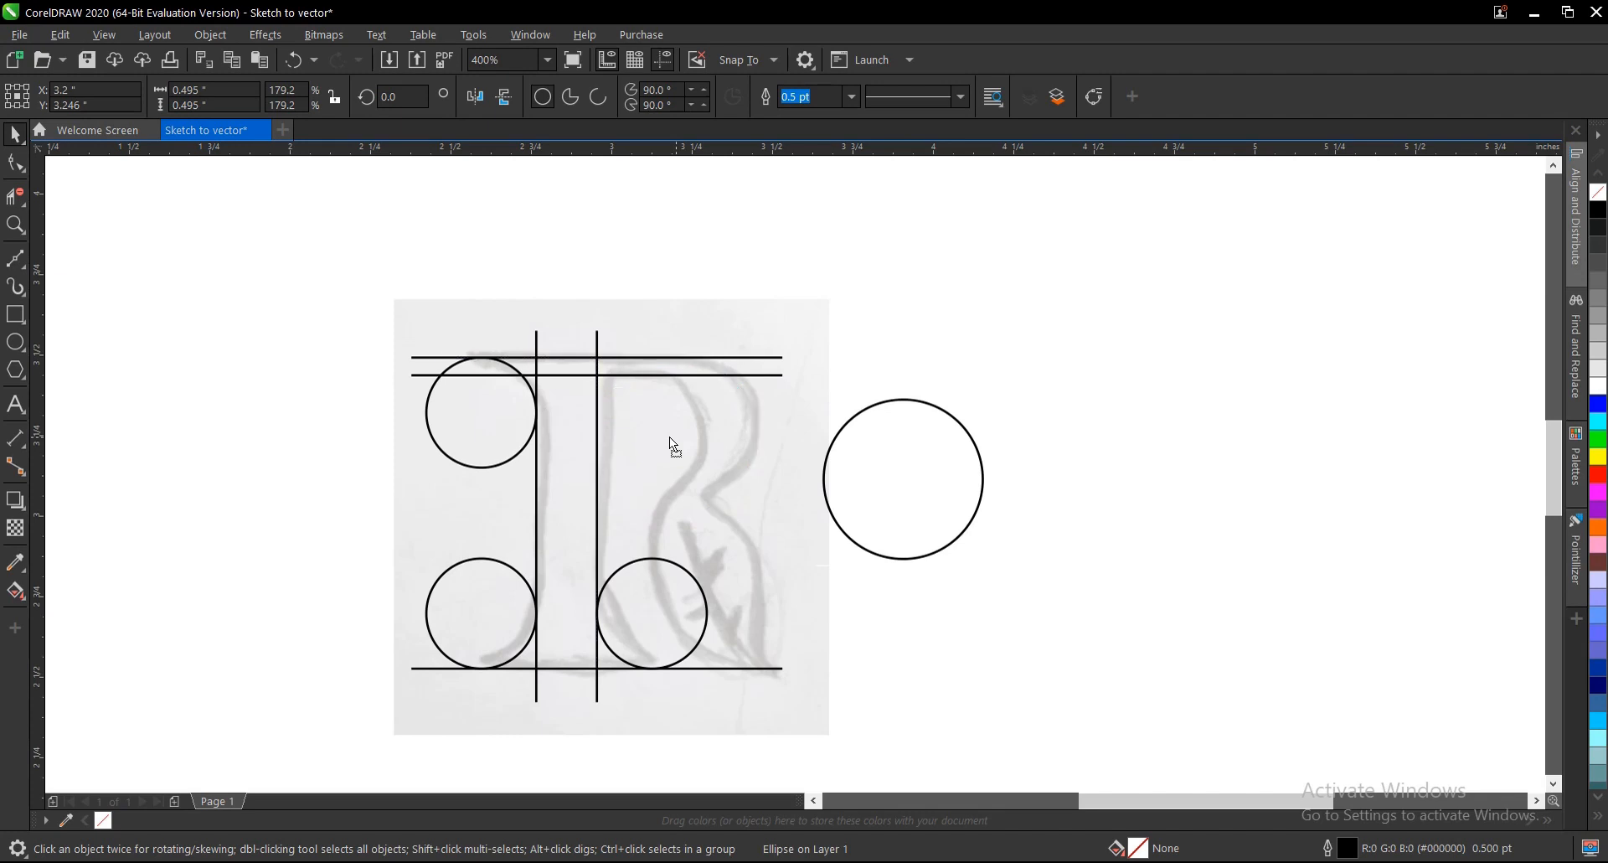
pyautogui.scroll(2, 676, 358)
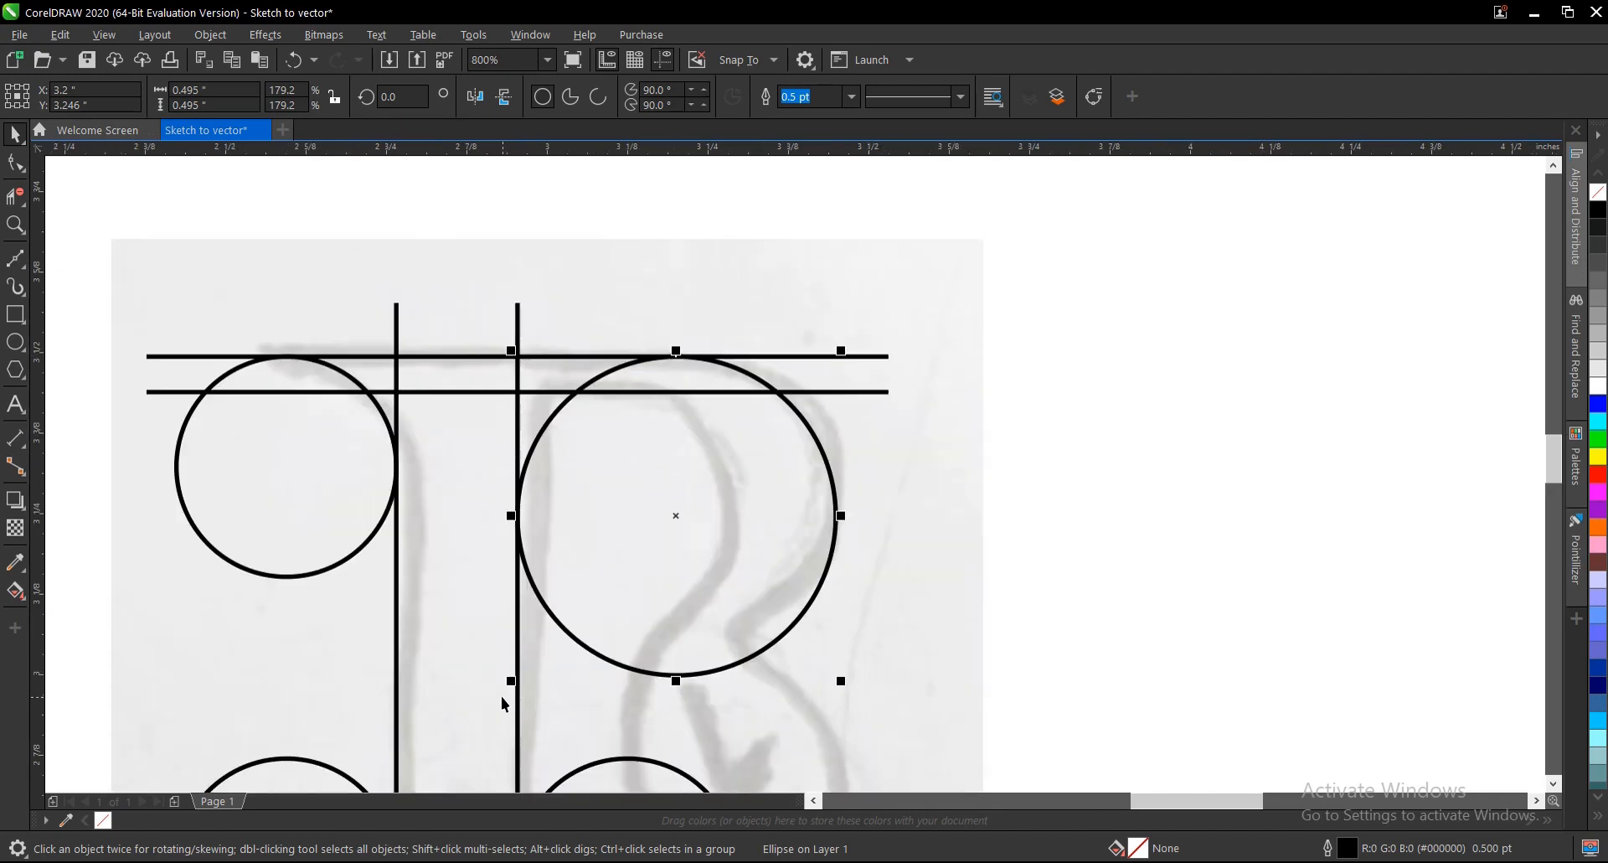
pyautogui.moveTo(511, 680); pyautogui.dragTo(507, 645)
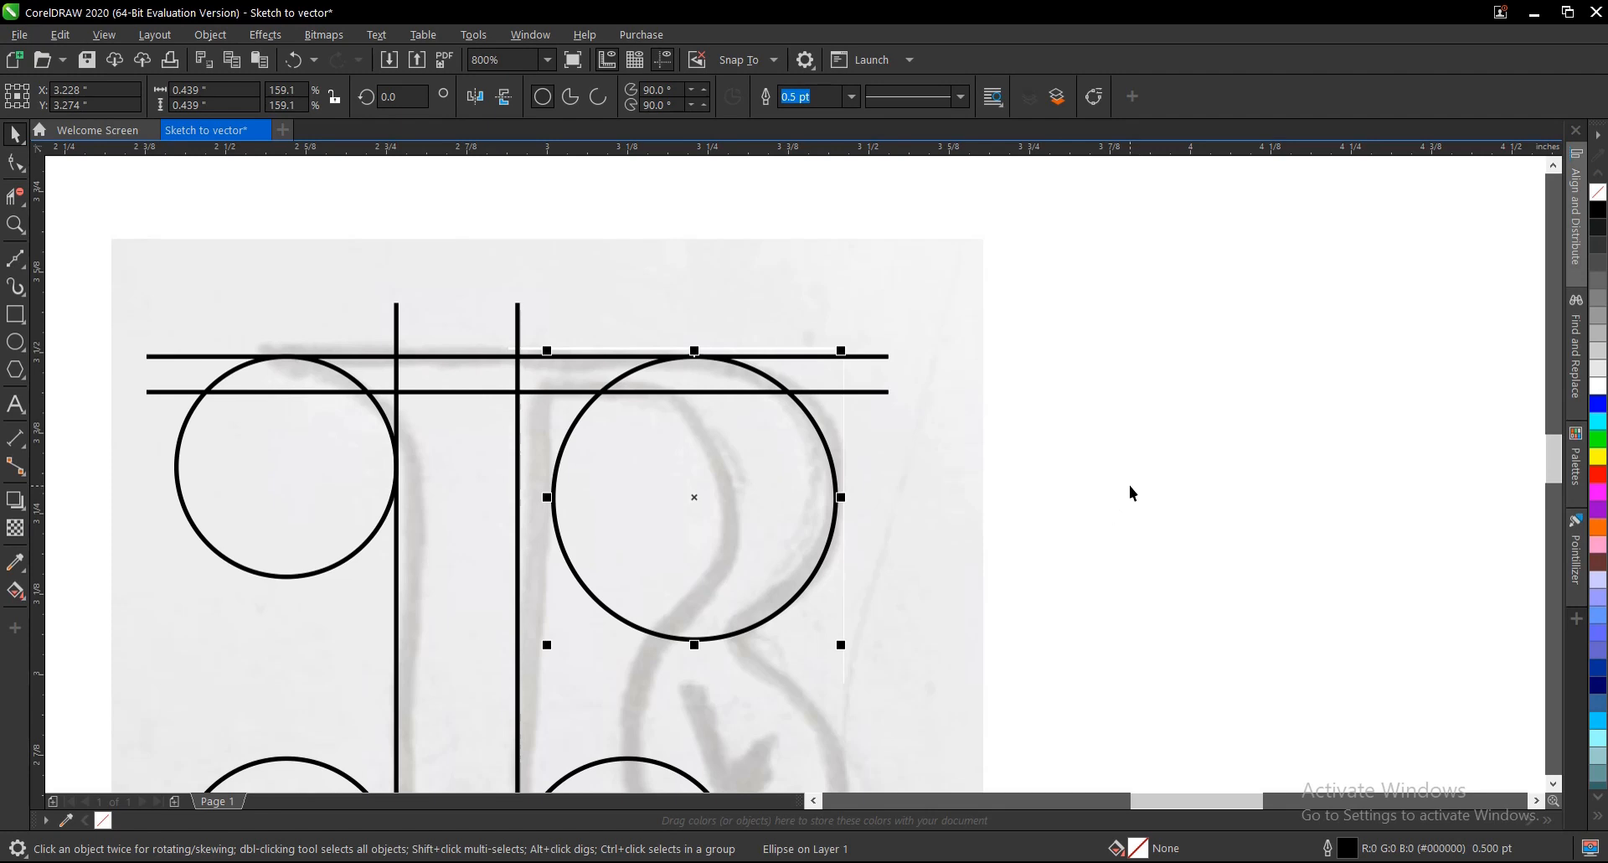
# Copy the bowl circle onto the bowl's inner curve, with its top touching the second horizontal guide line.
pyautogui.scroll(-1, 776, 407)
pyautogui.scroll(1, 716, 421)
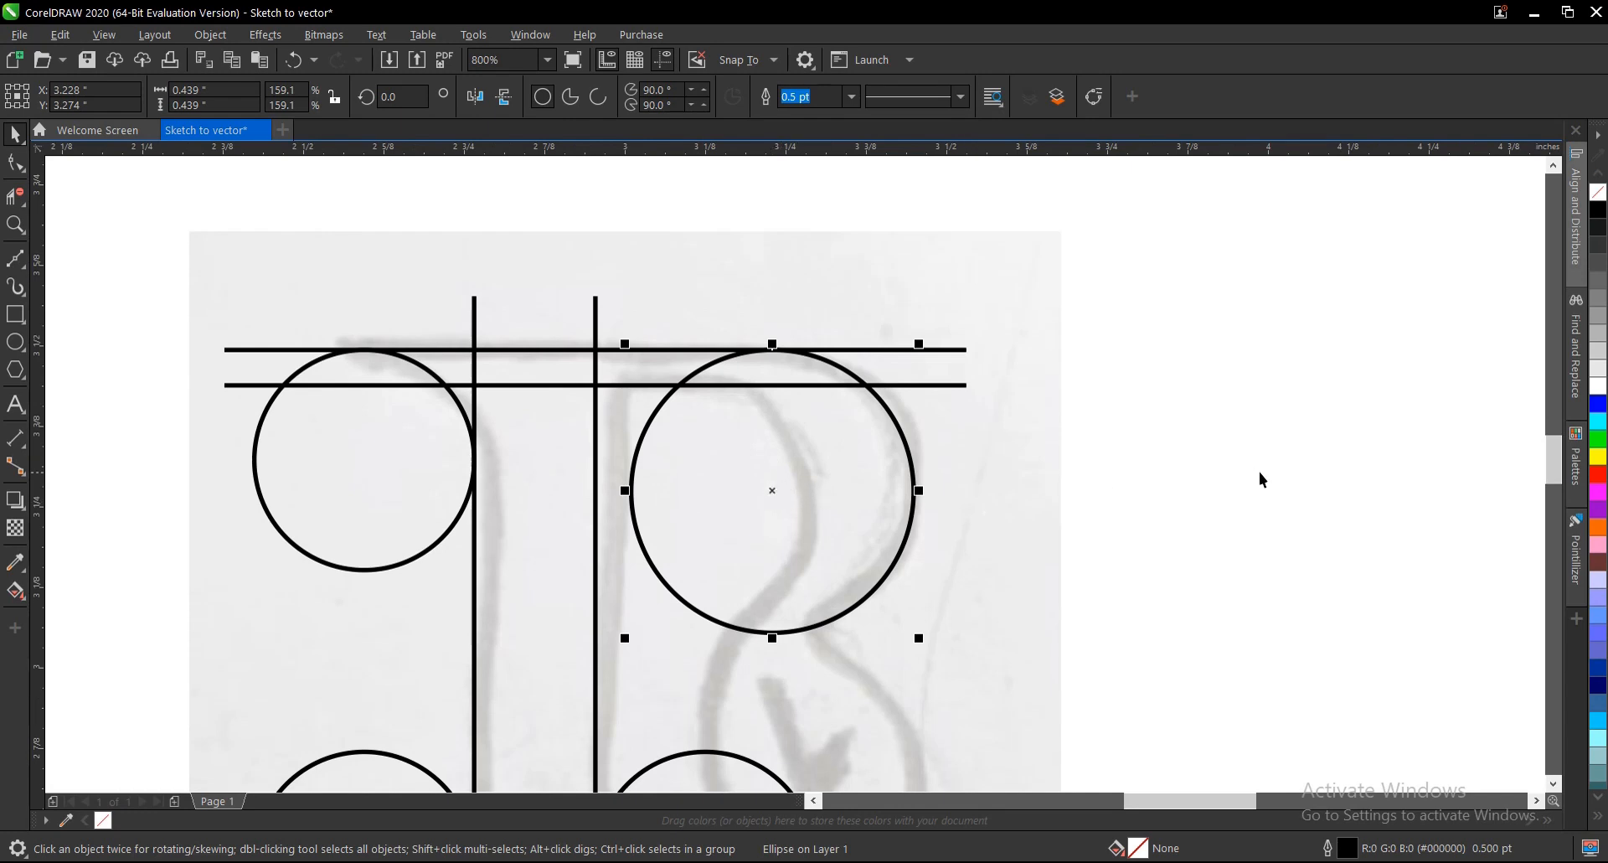
pyautogui.moveTo(772, 492); pyautogui.dragTo(681, 527)
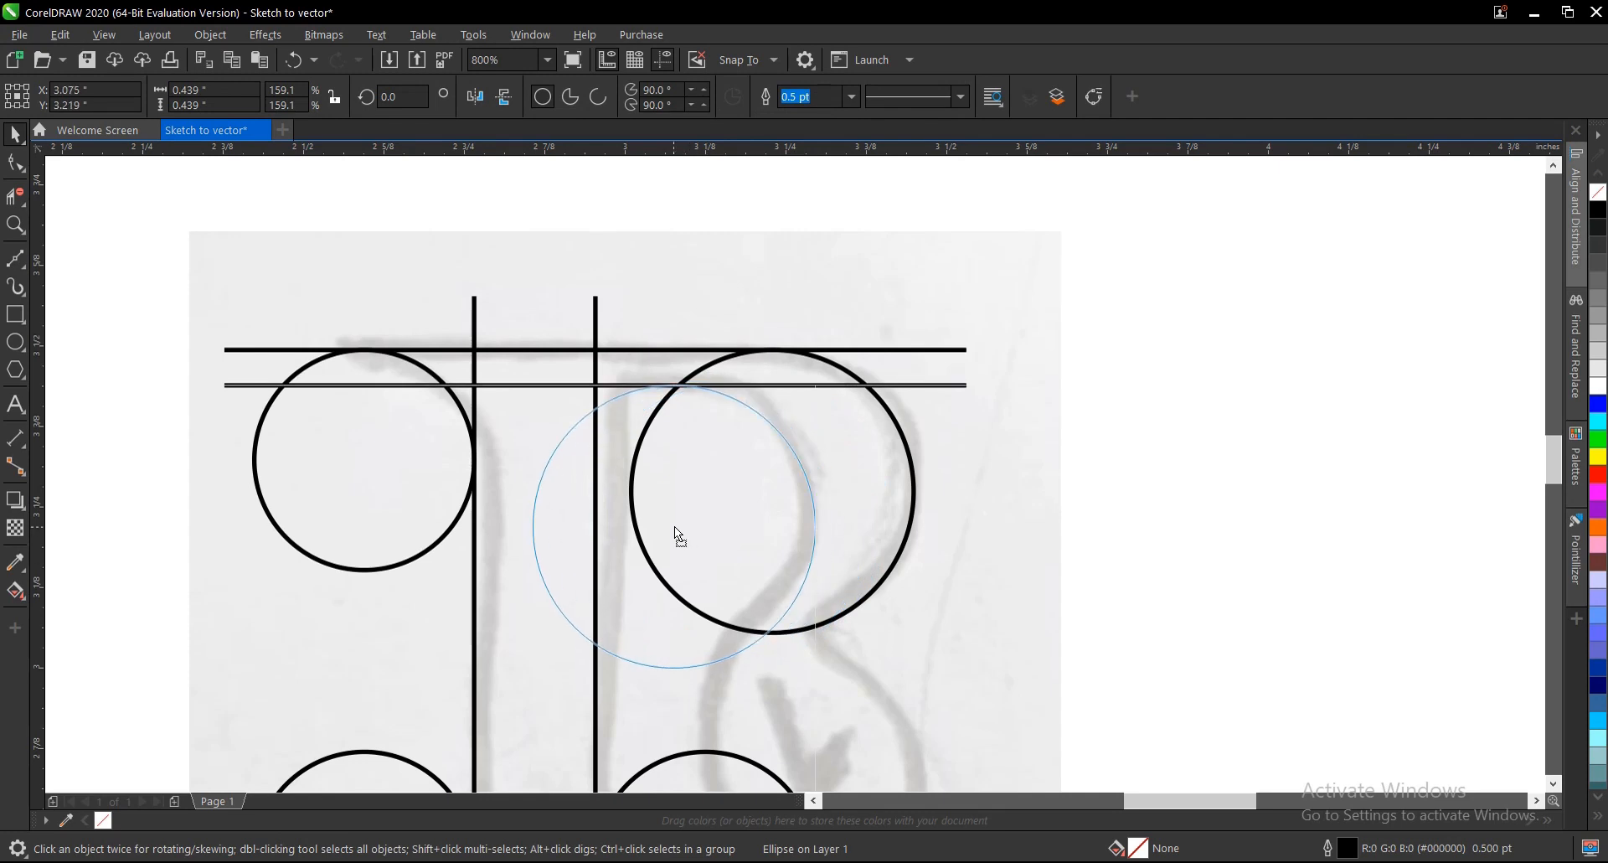
pyautogui.moveTo(669, 525); pyautogui.dragTo(681, 525)
pyautogui.moveTo(681, 525); pyautogui.dragTo(681, 525)
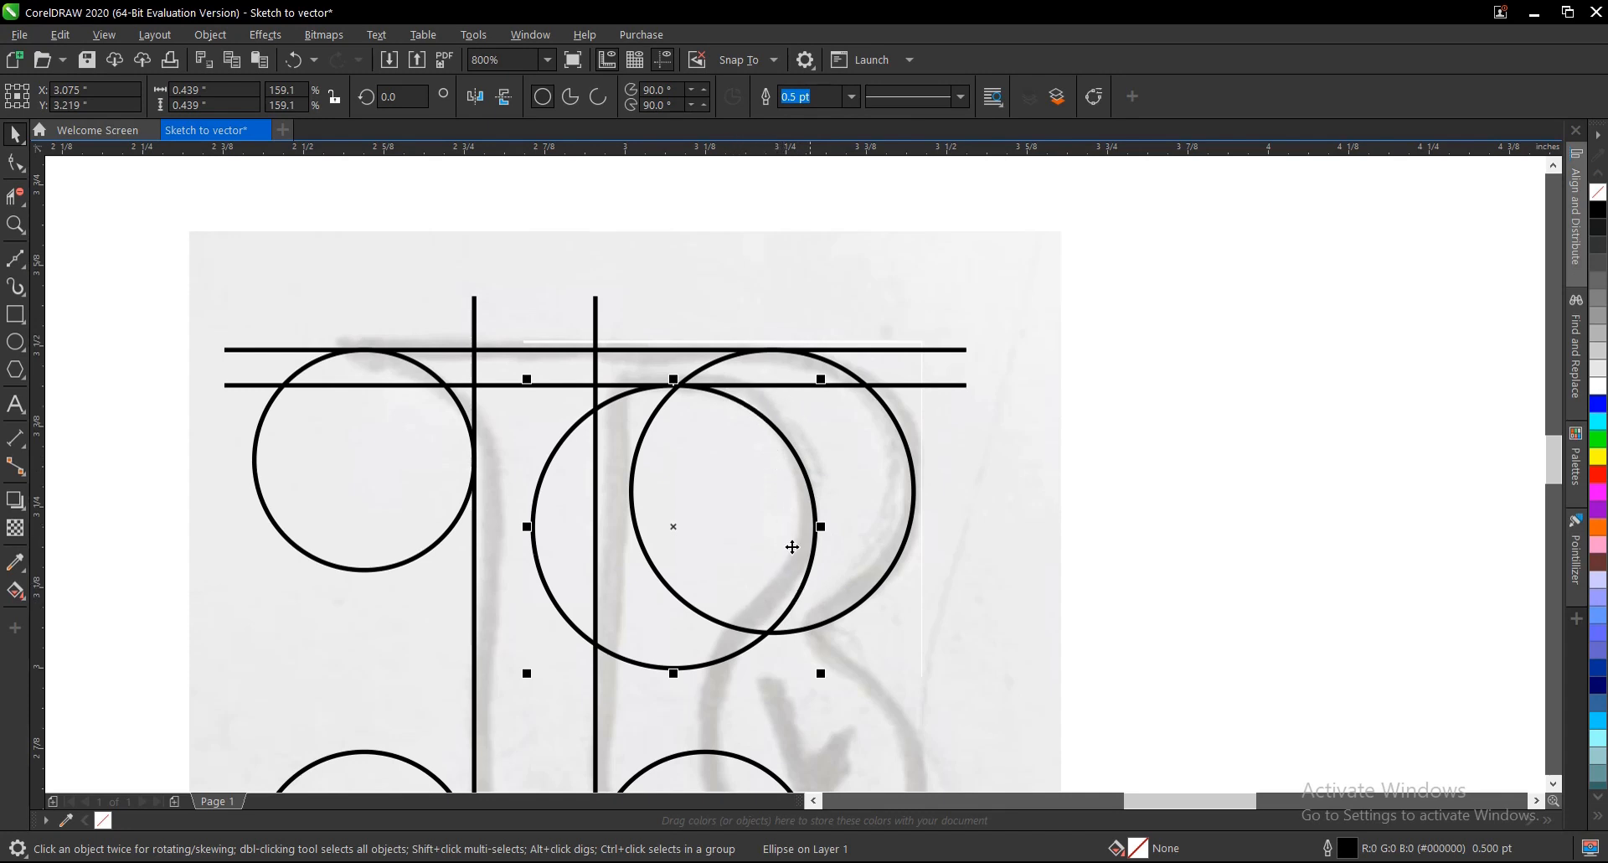
pyautogui.scroll(-1, 750, 467)
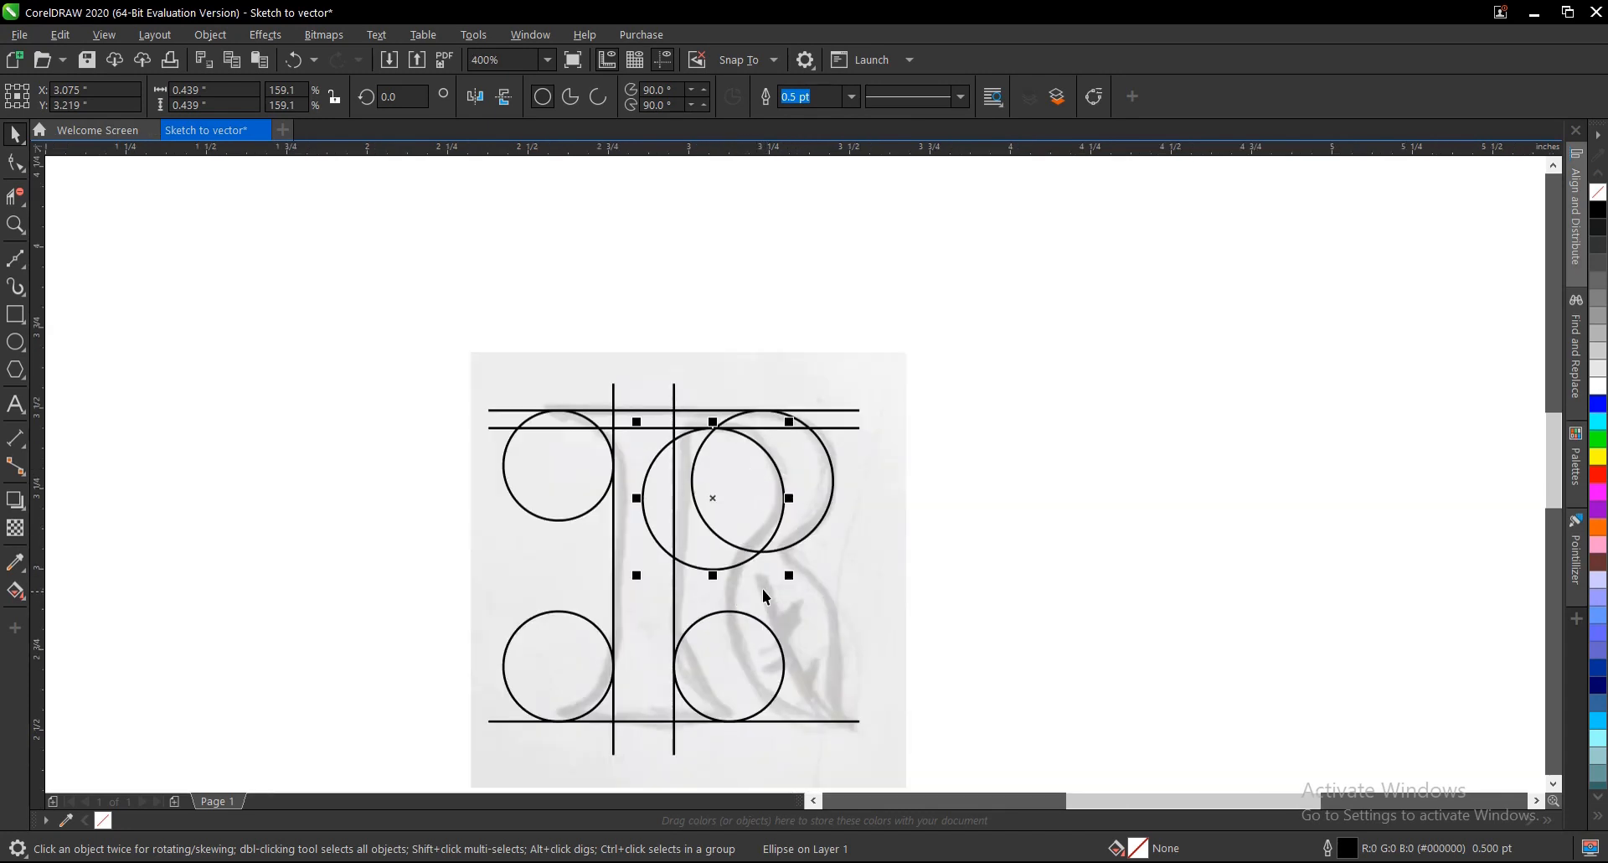
pyautogui.click(1077, 571)
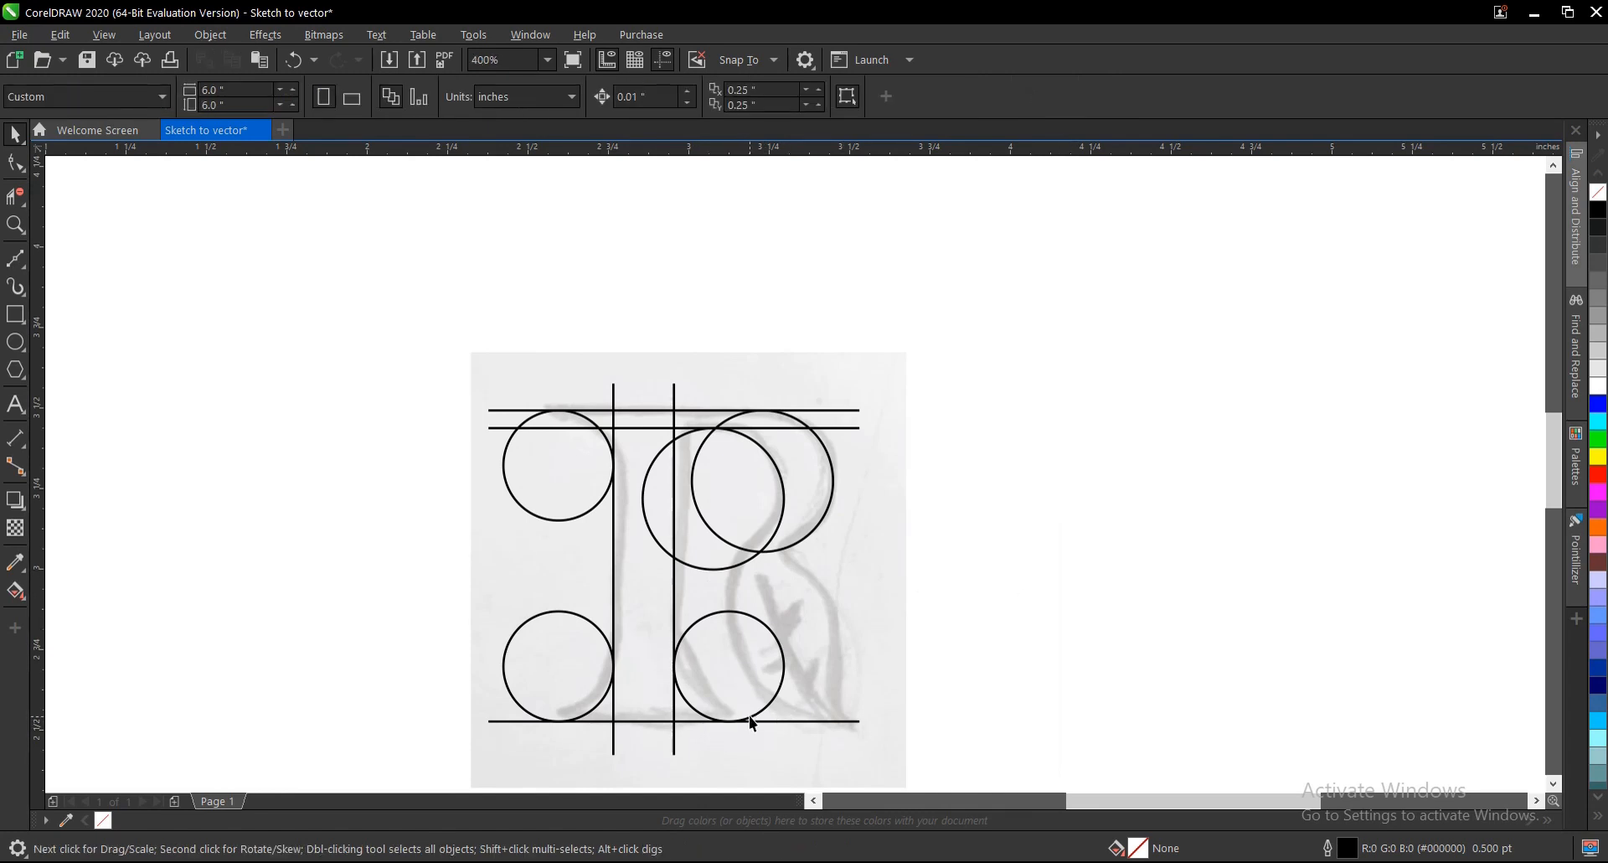
# Copy the bowl's inner circle to the empty area beside the sketch.
pyautogui.scroll(1, 764, 471)
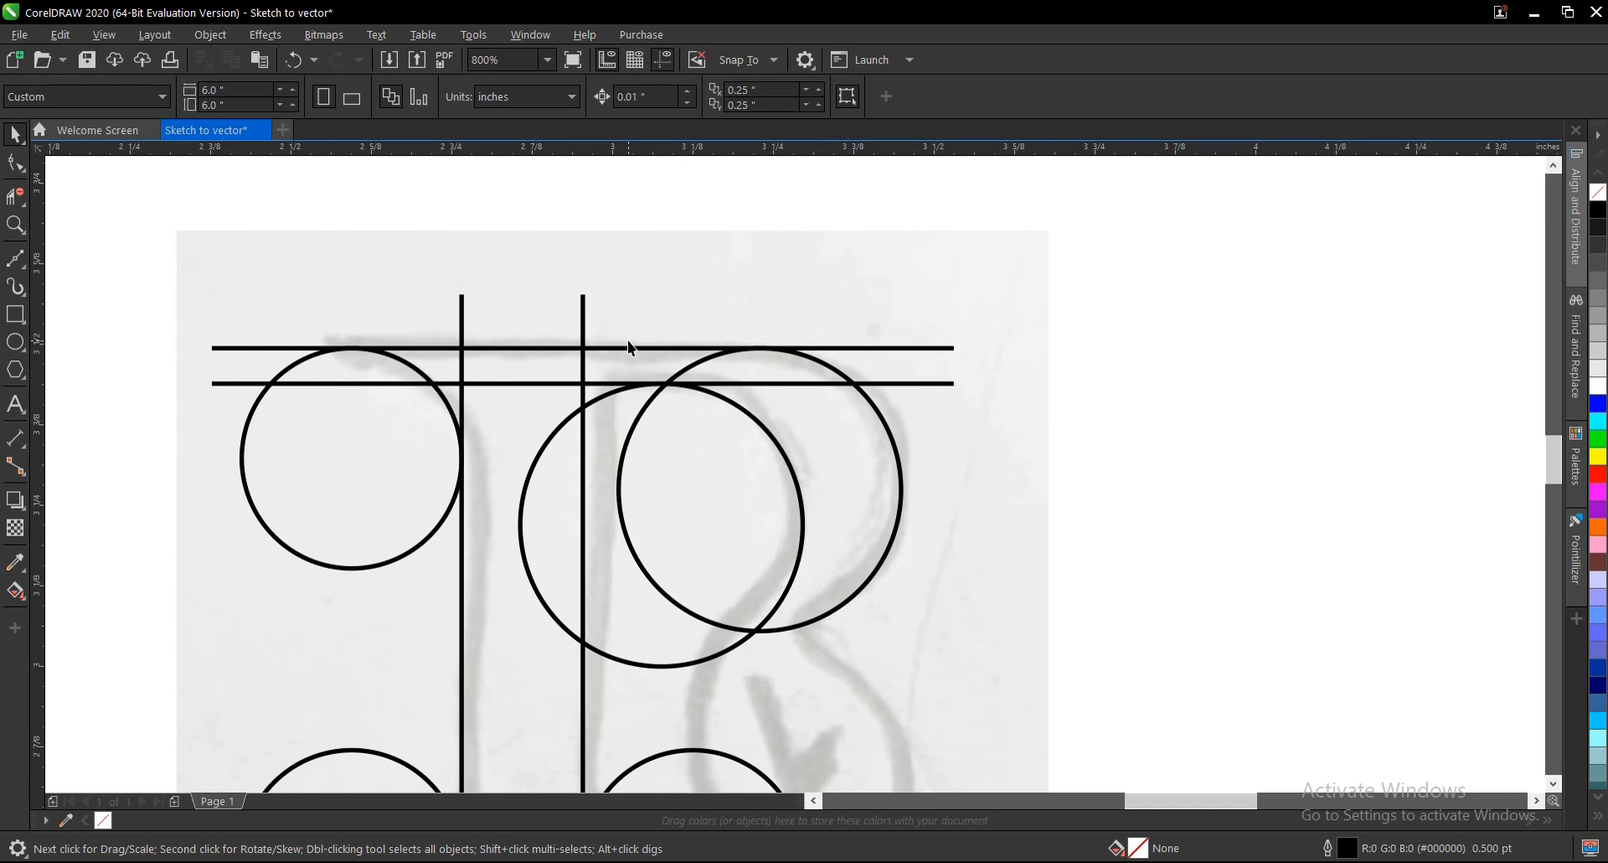
pyautogui.scroll(-1, 630, 346)
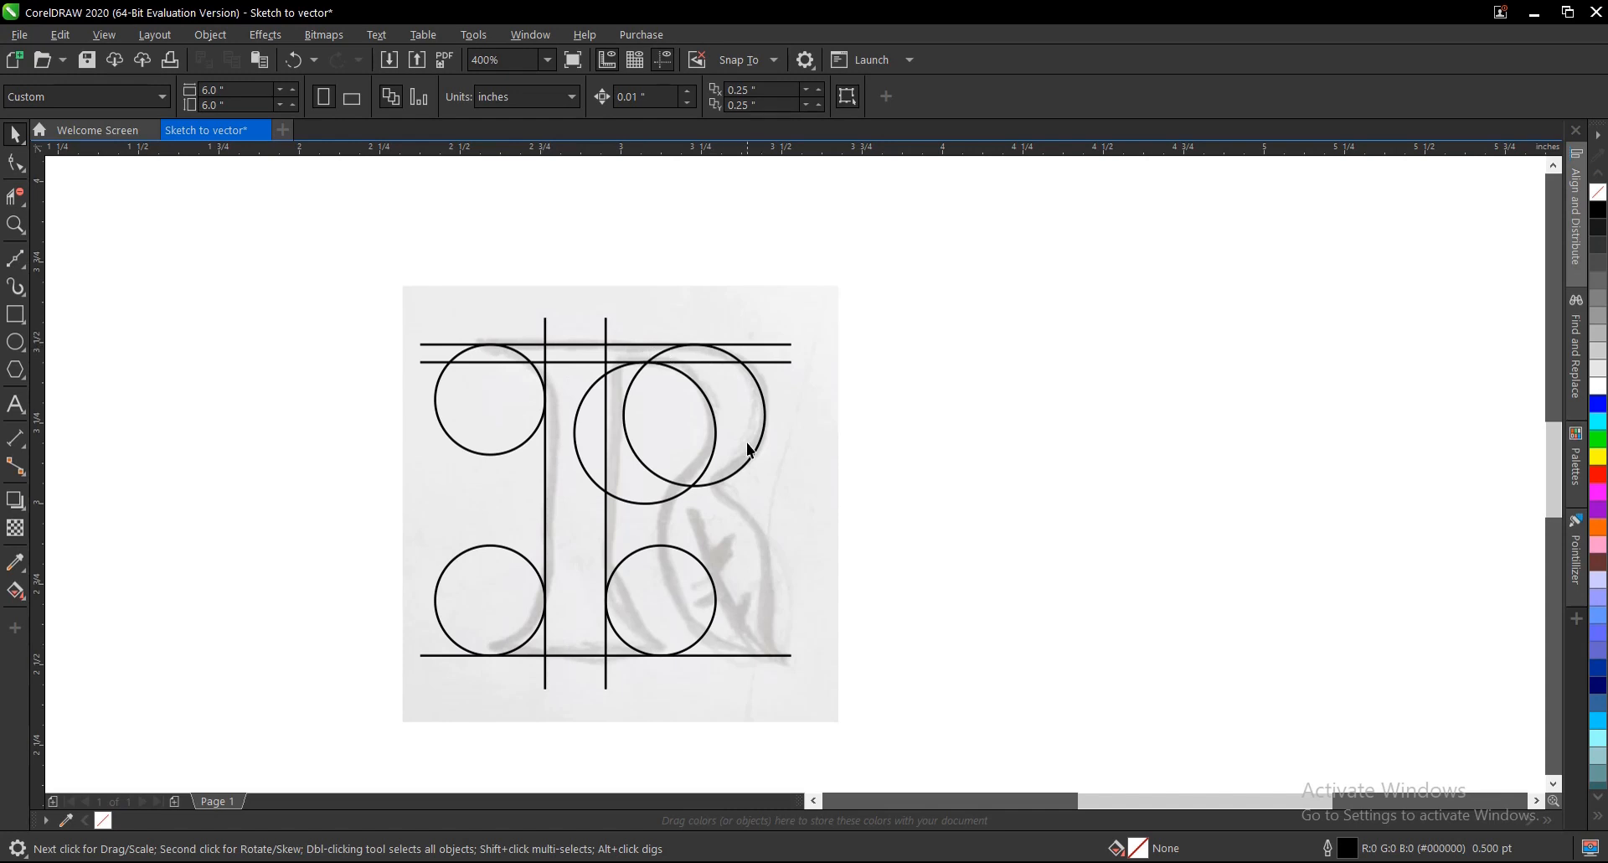
pyautogui.scroll(1, 712, 626)
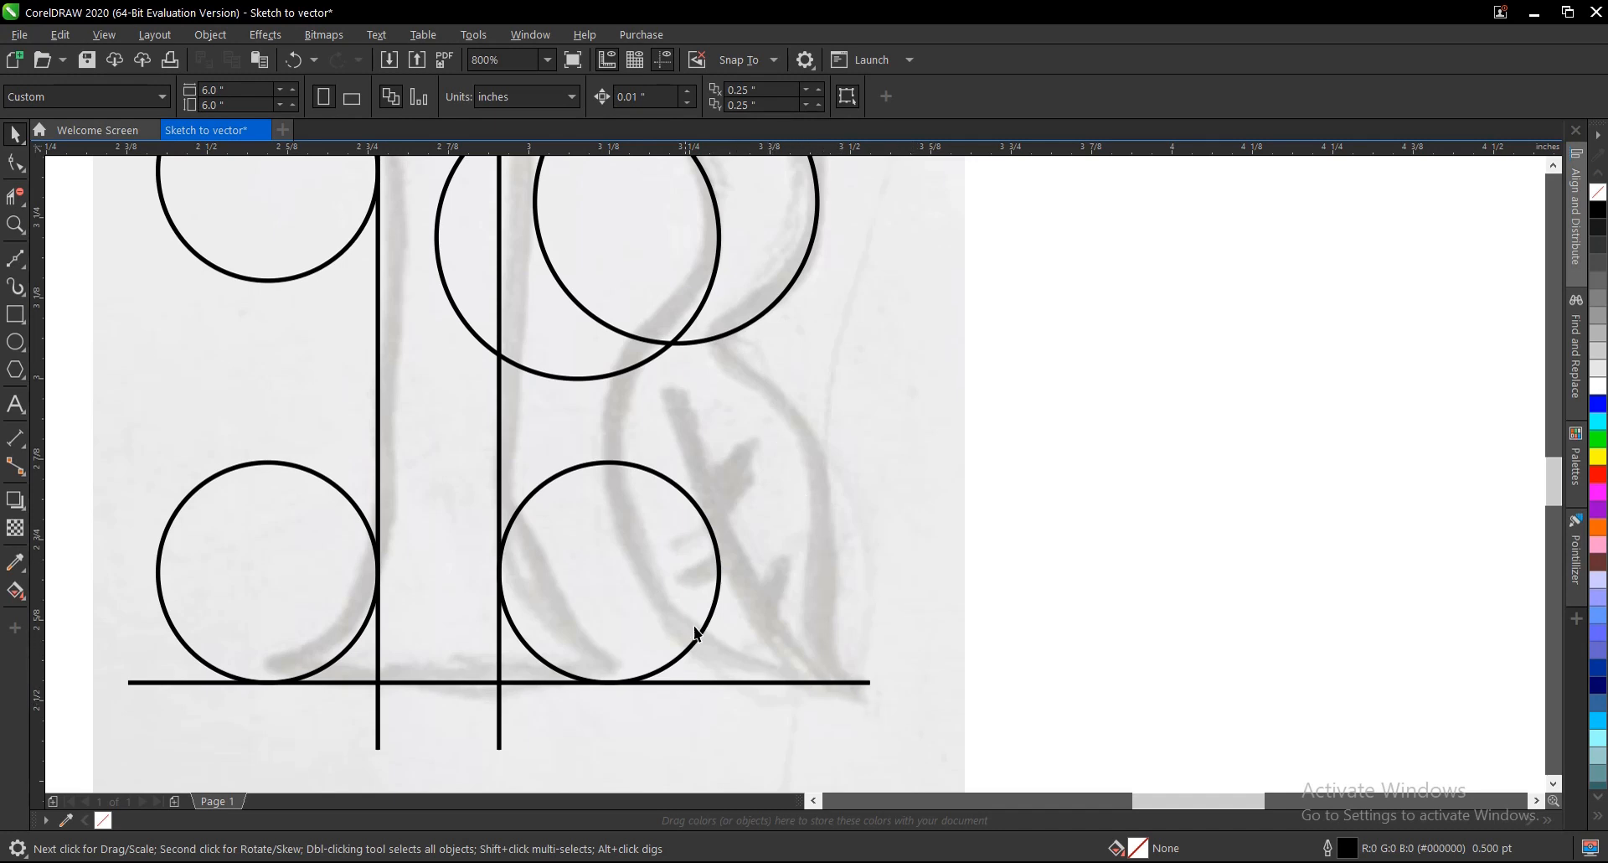
pyautogui.scroll(-1, 645, 569)
pyautogui.scroll(1, 660, 423)
pyautogui.click(620, 396)
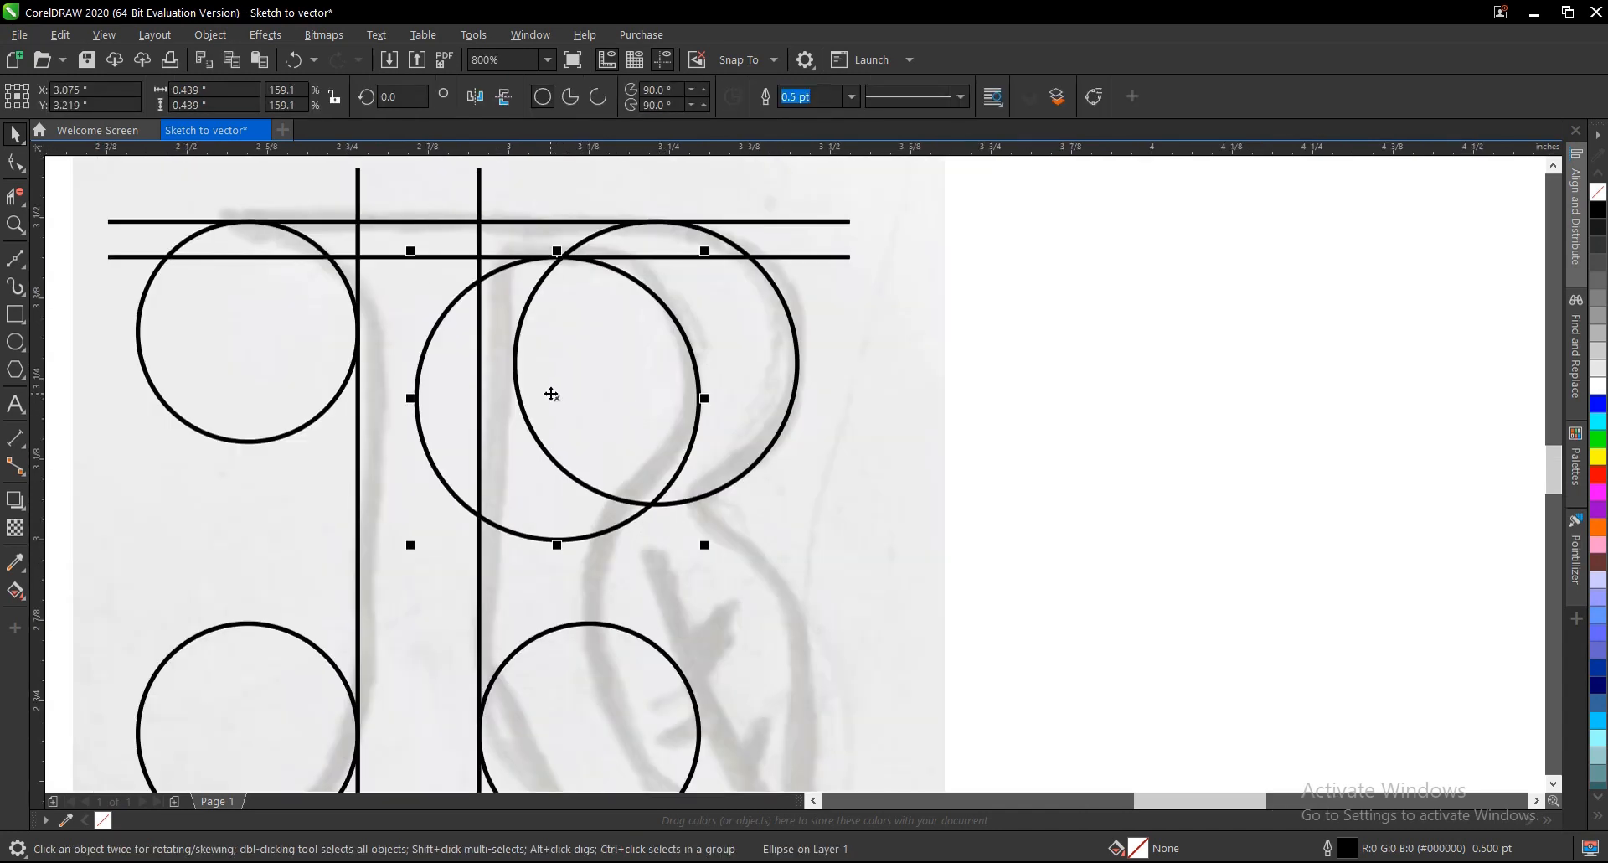
pyautogui.moveTo(552, 395); pyautogui.dragTo(1094, 529)
pyautogui.rightClick(1095, 529)
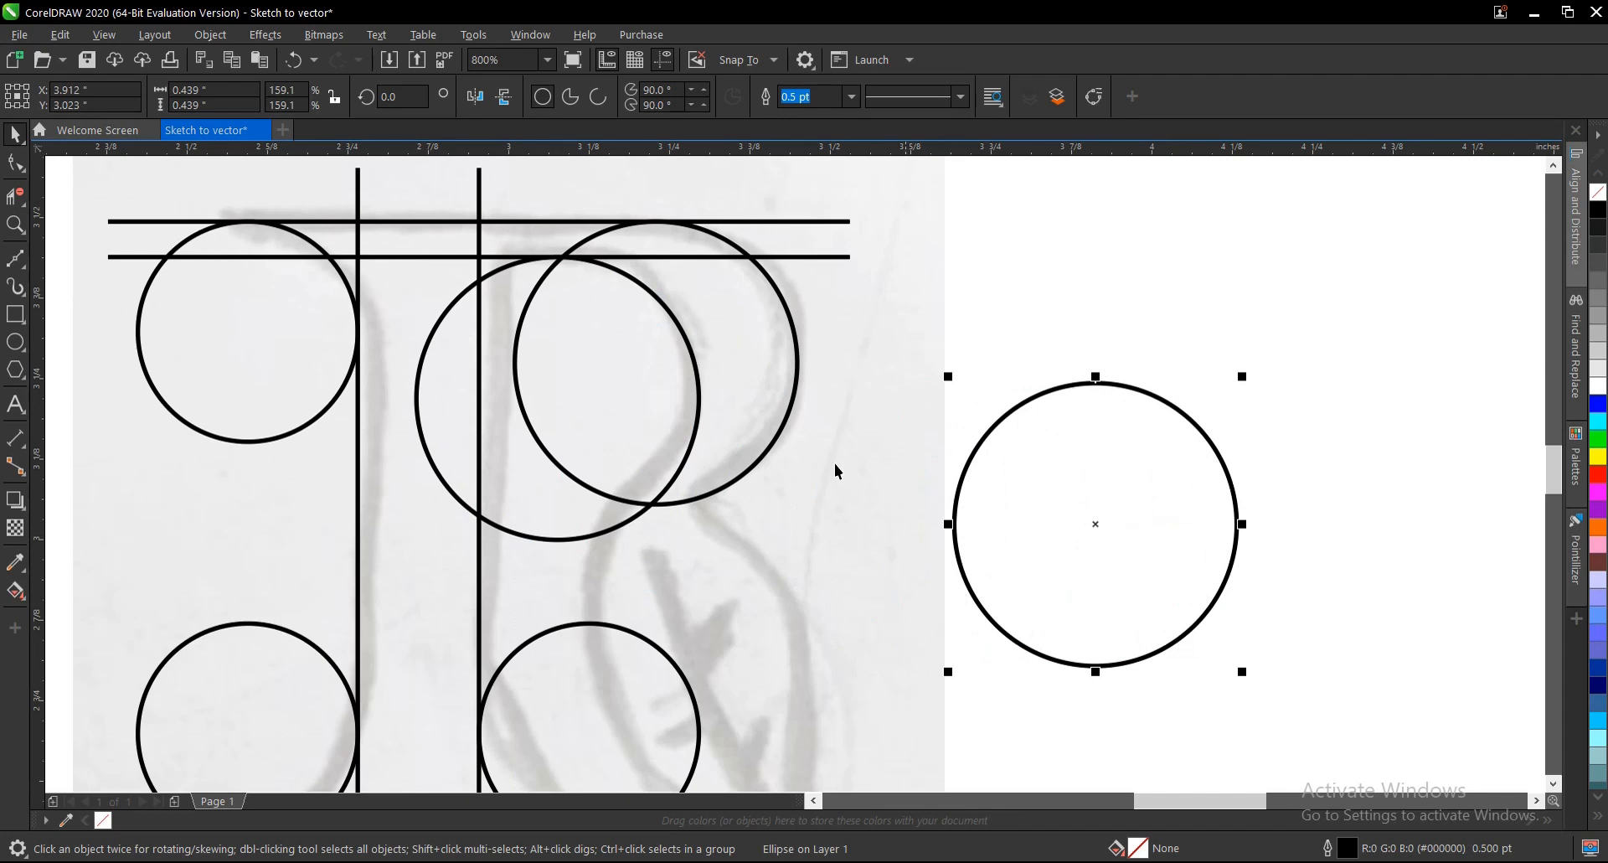
# Enlarge the copied circle to about 0.623 inches across and move it onto the left curve of the R's leg.
pyautogui.scroll(-1, 651, 434)
pyautogui.scroll(1, 847, 576)
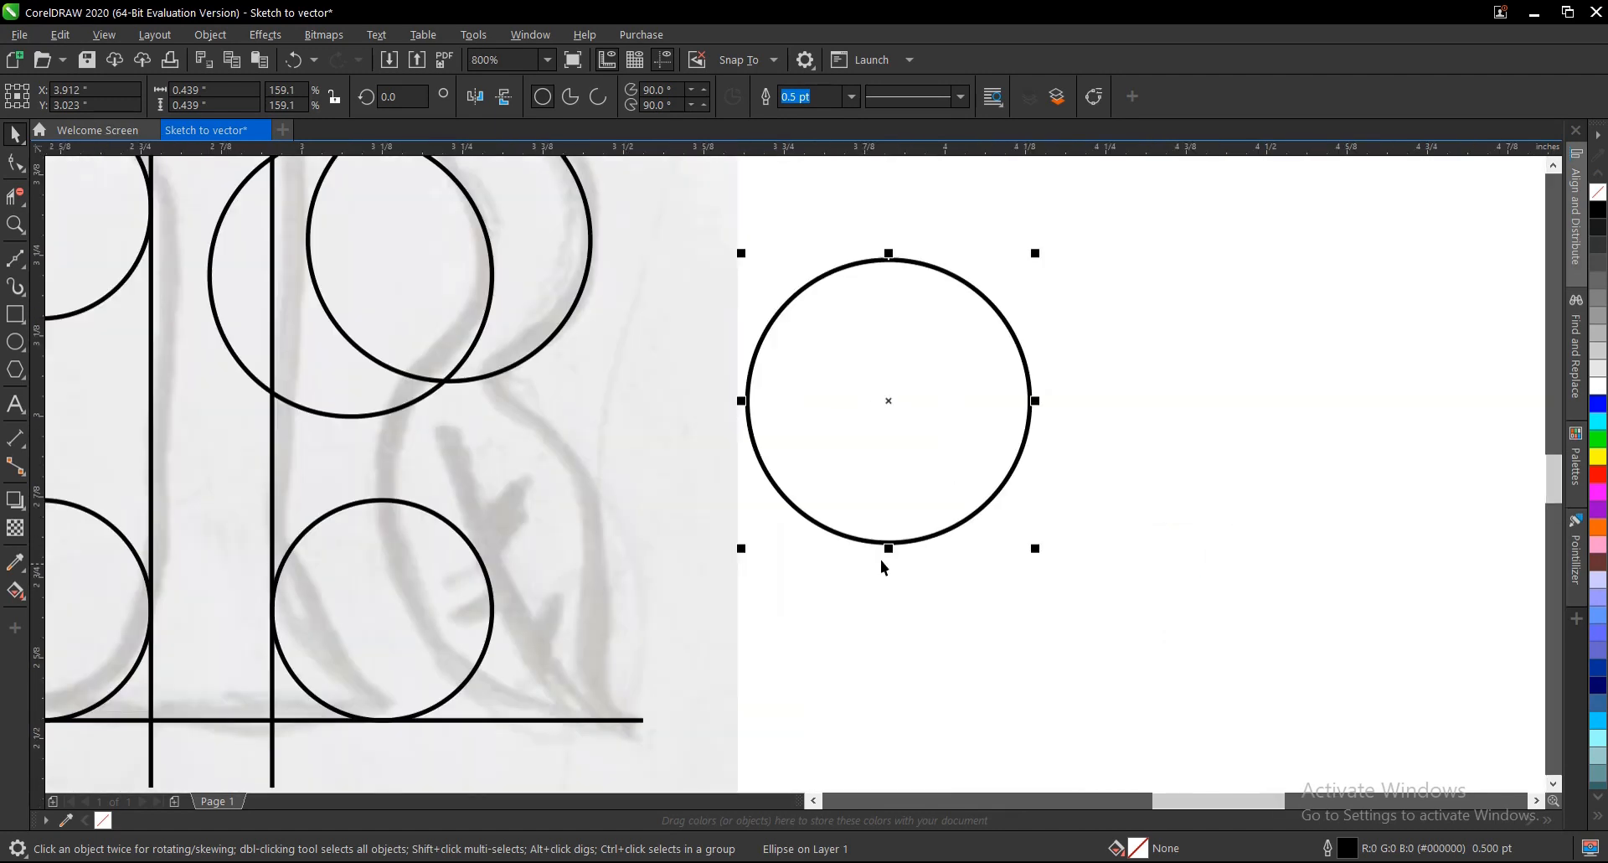
pyautogui.moveTo(1037, 550); pyautogui.dragTo(1156, 668)
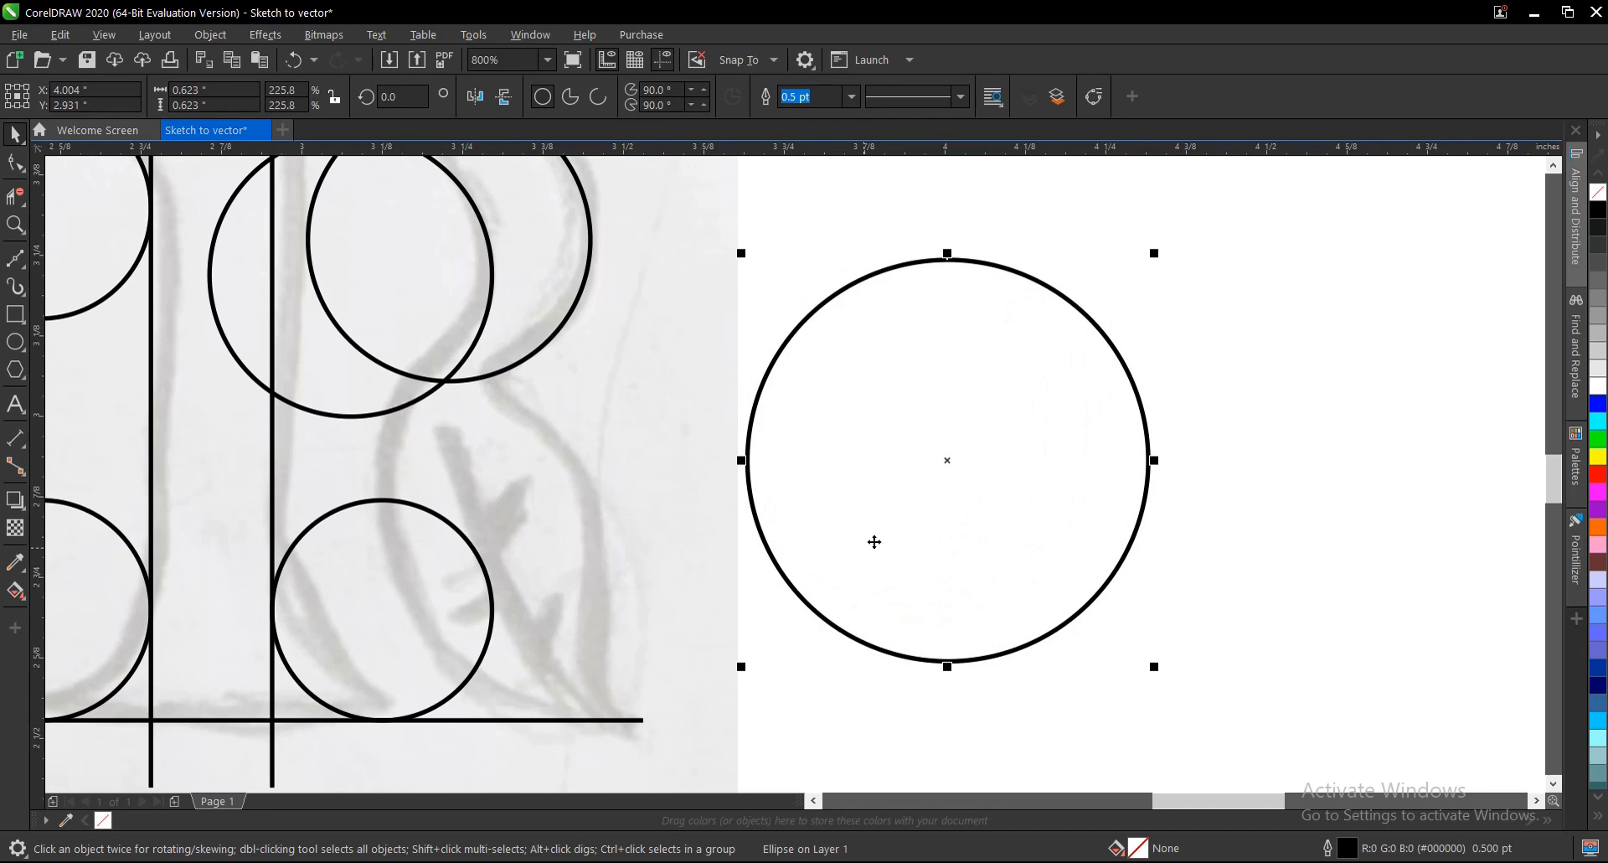
pyautogui.moveTo(943, 457); pyautogui.dragTo(577, 504)
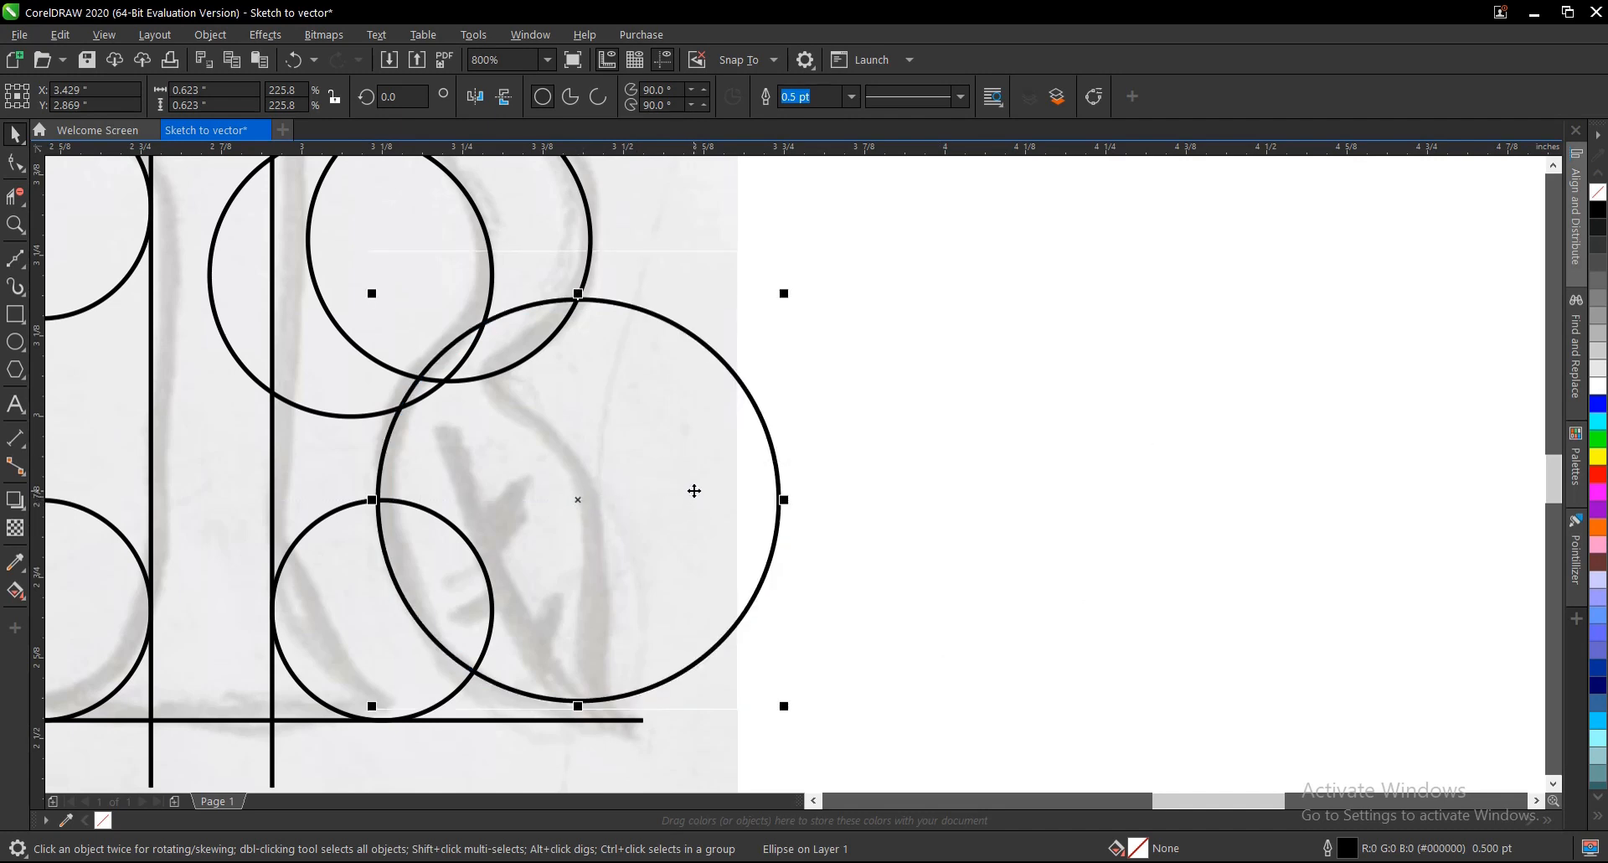
# Try a copy of the 0.623-inch circle against the right curve of the R's leg.
pyautogui.moveTo(576, 497); pyautogui.dragTo(412, 572)
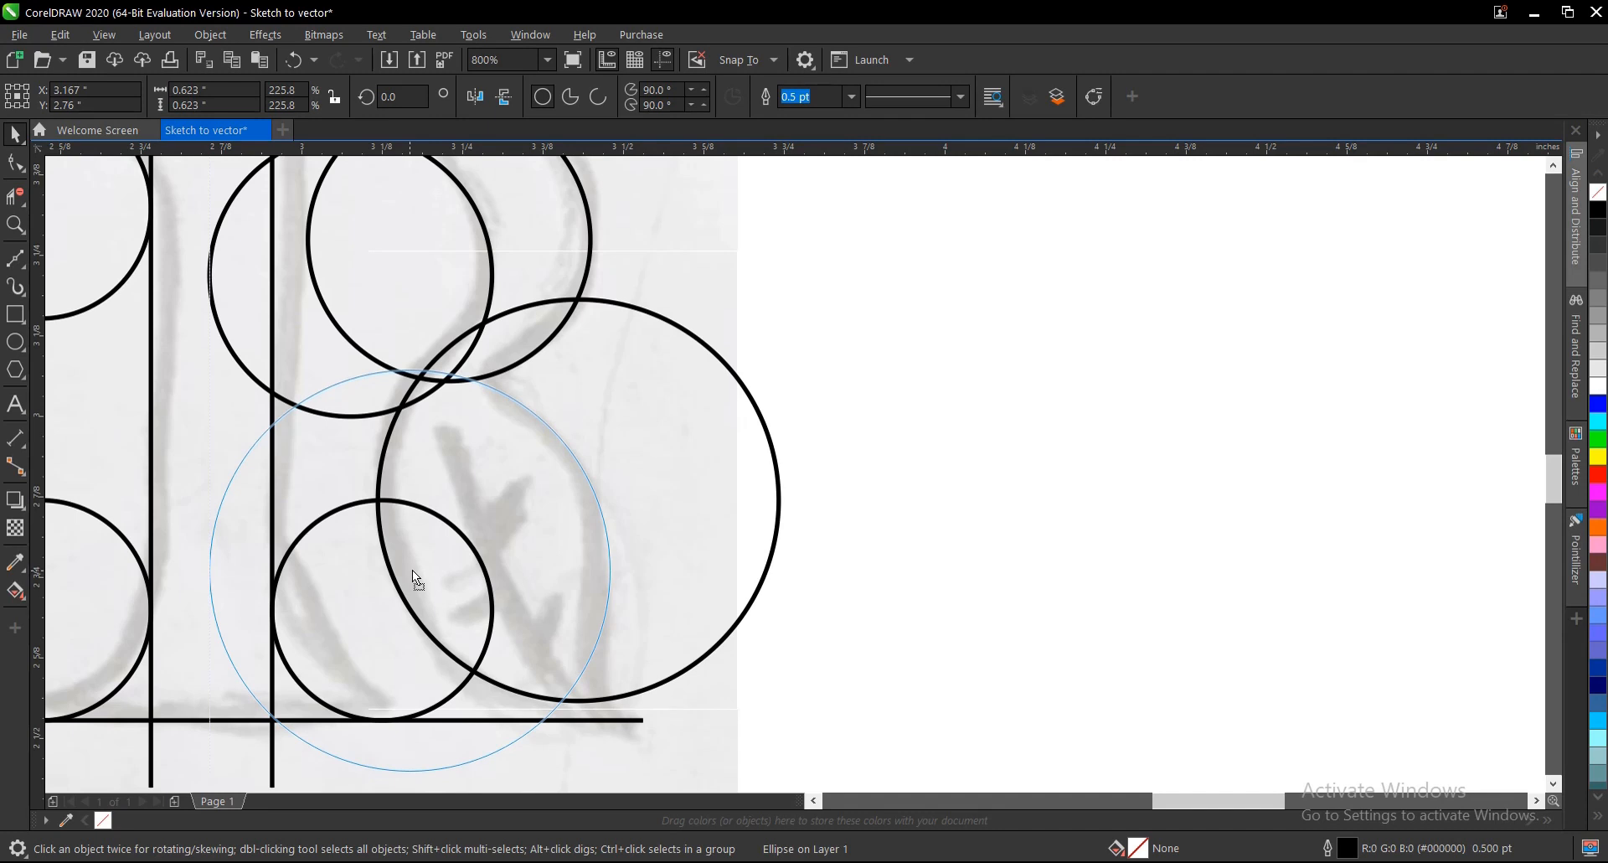
pyautogui.moveTo(412, 569); pyautogui.dragTo(412, 570)
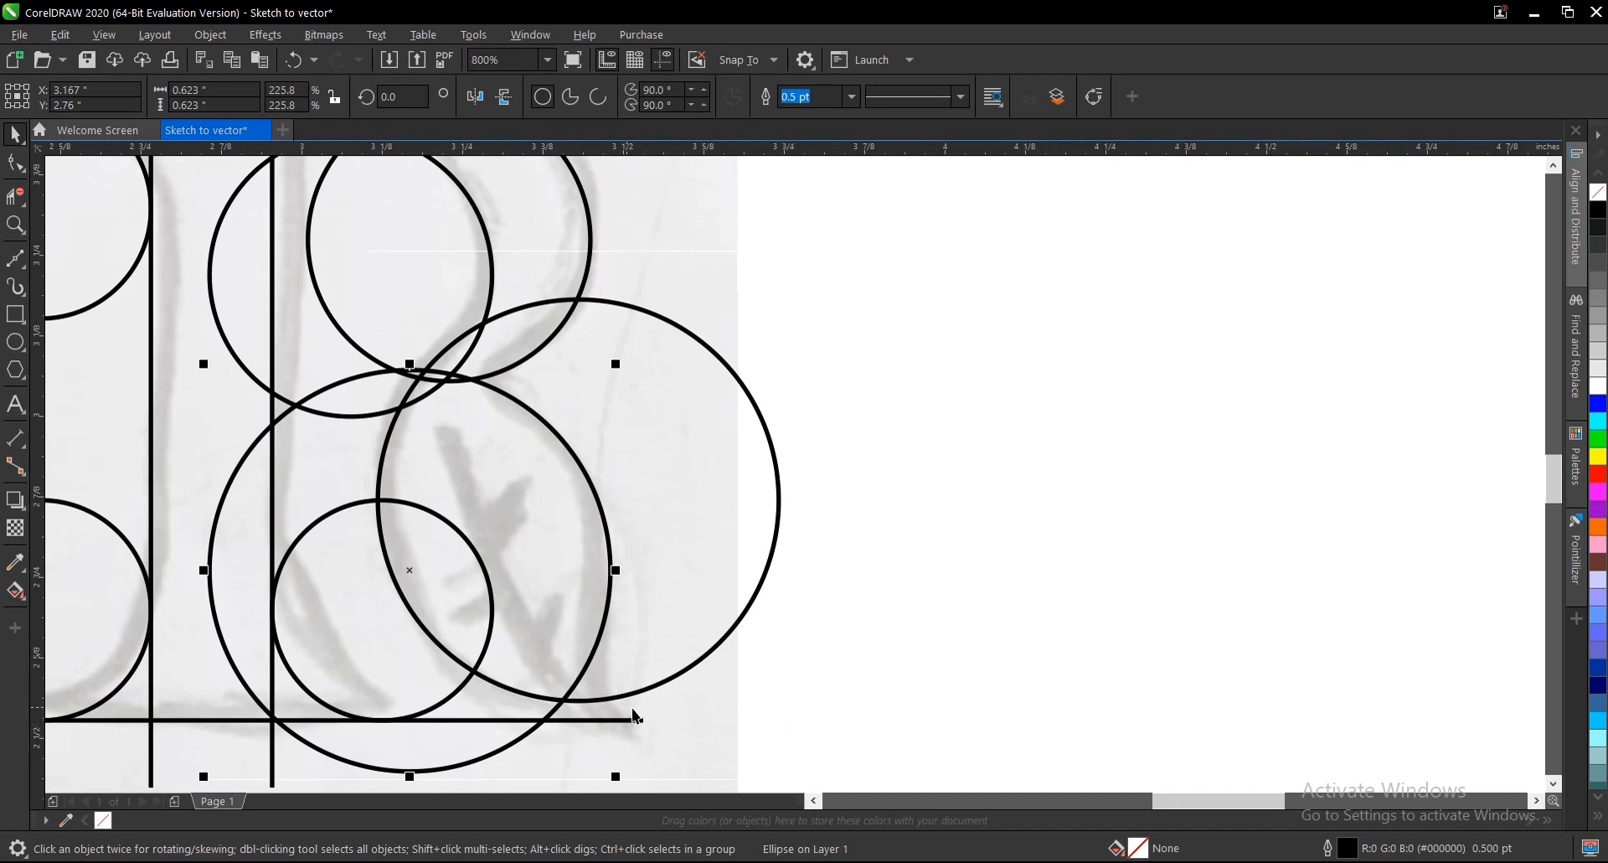
pyautogui.scroll(1, 592, 697)
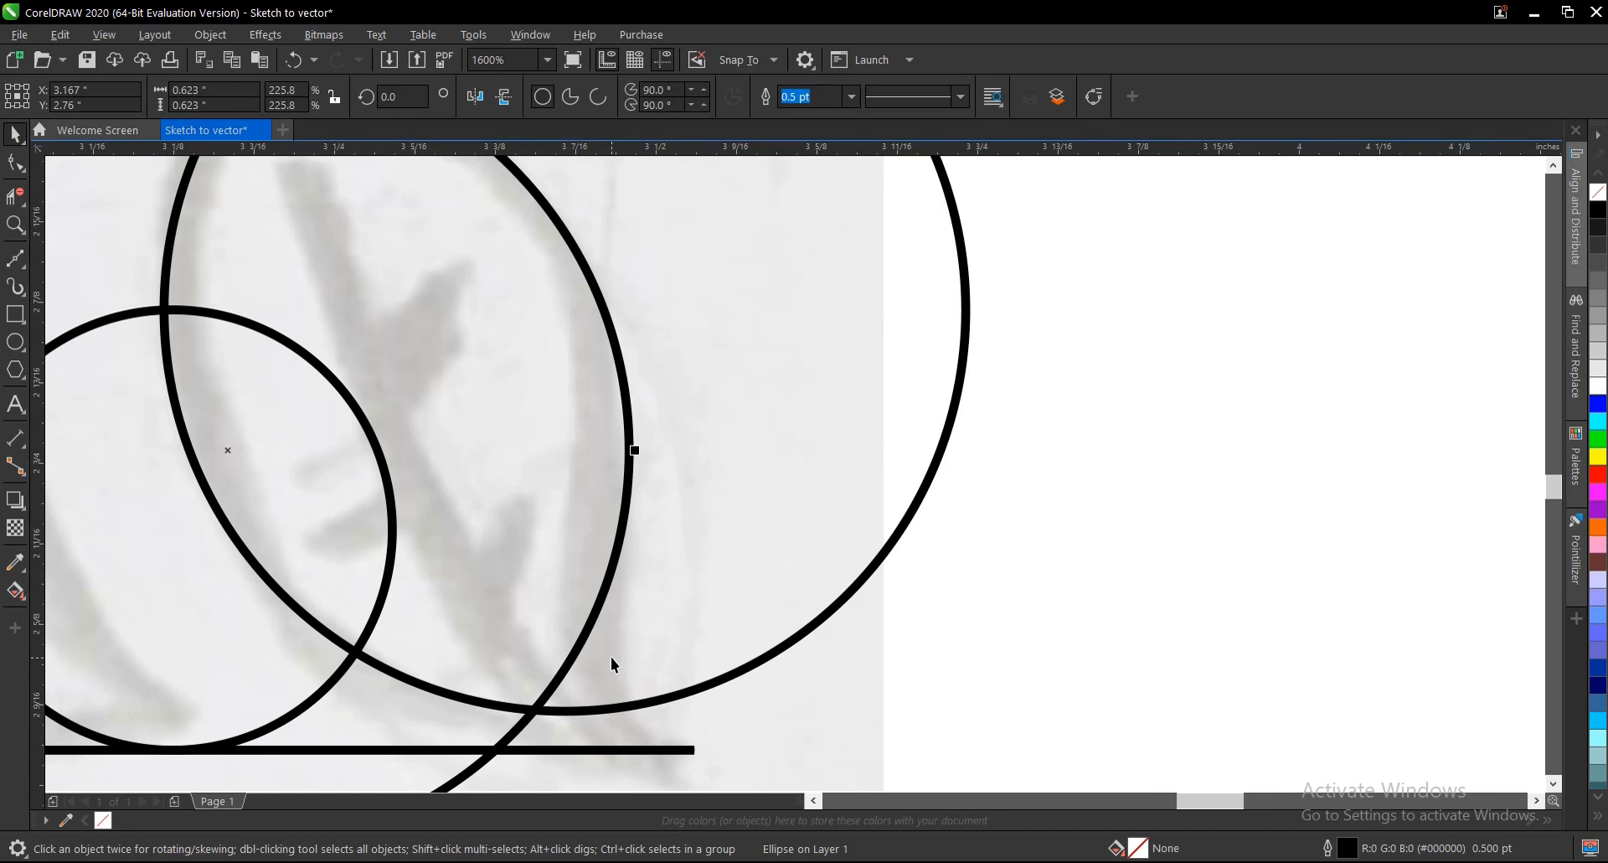
pyautogui.scroll(-1, 655, 627)
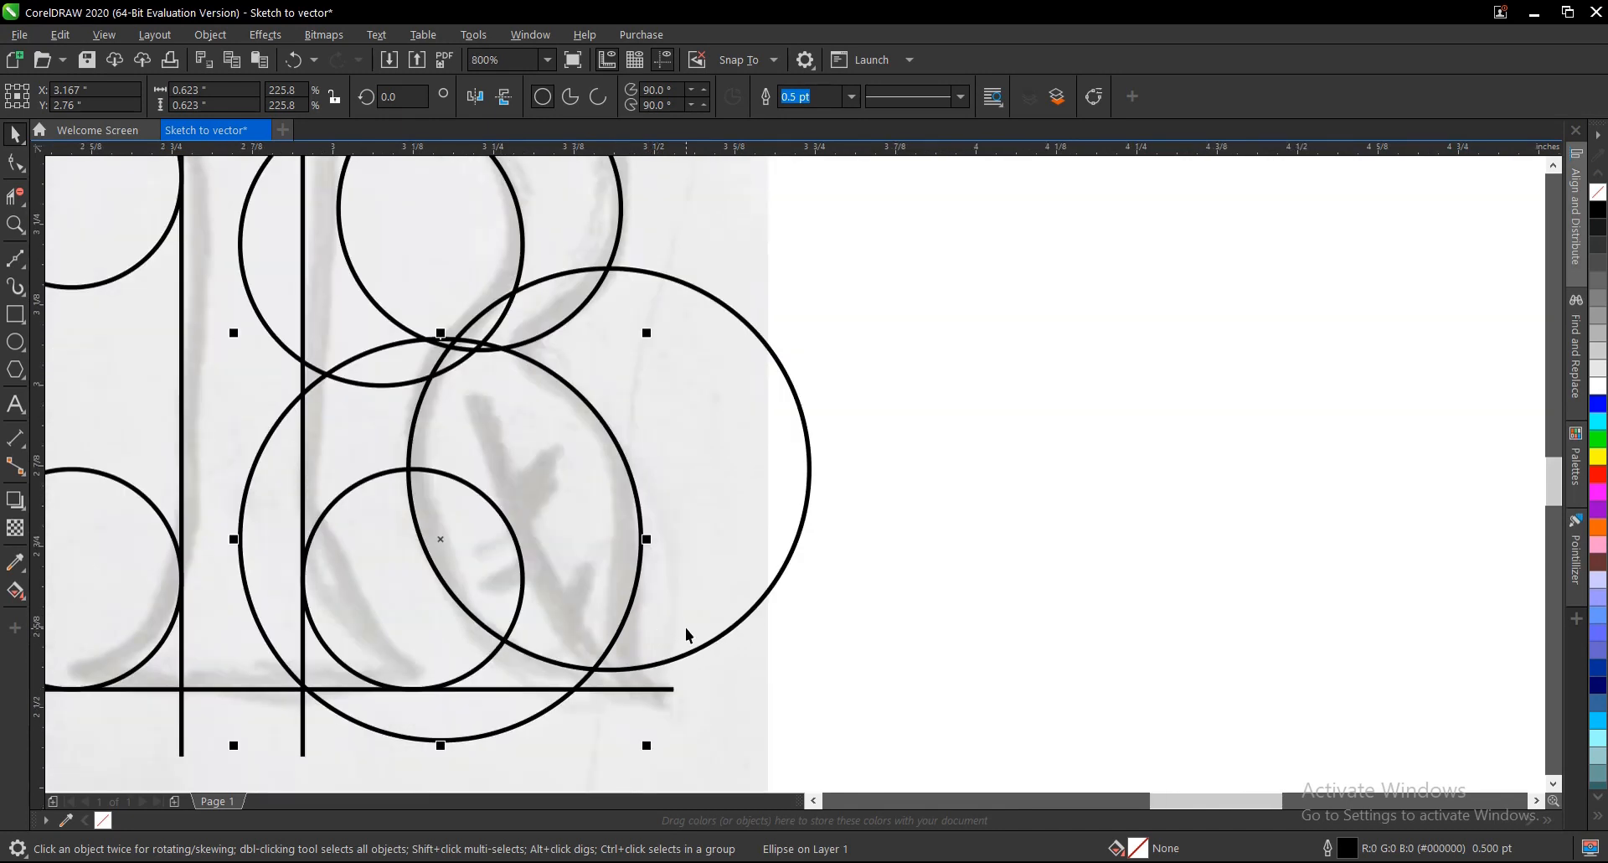
pyautogui.scroll(1, 628, 664)
pyautogui.click(1184, 617)
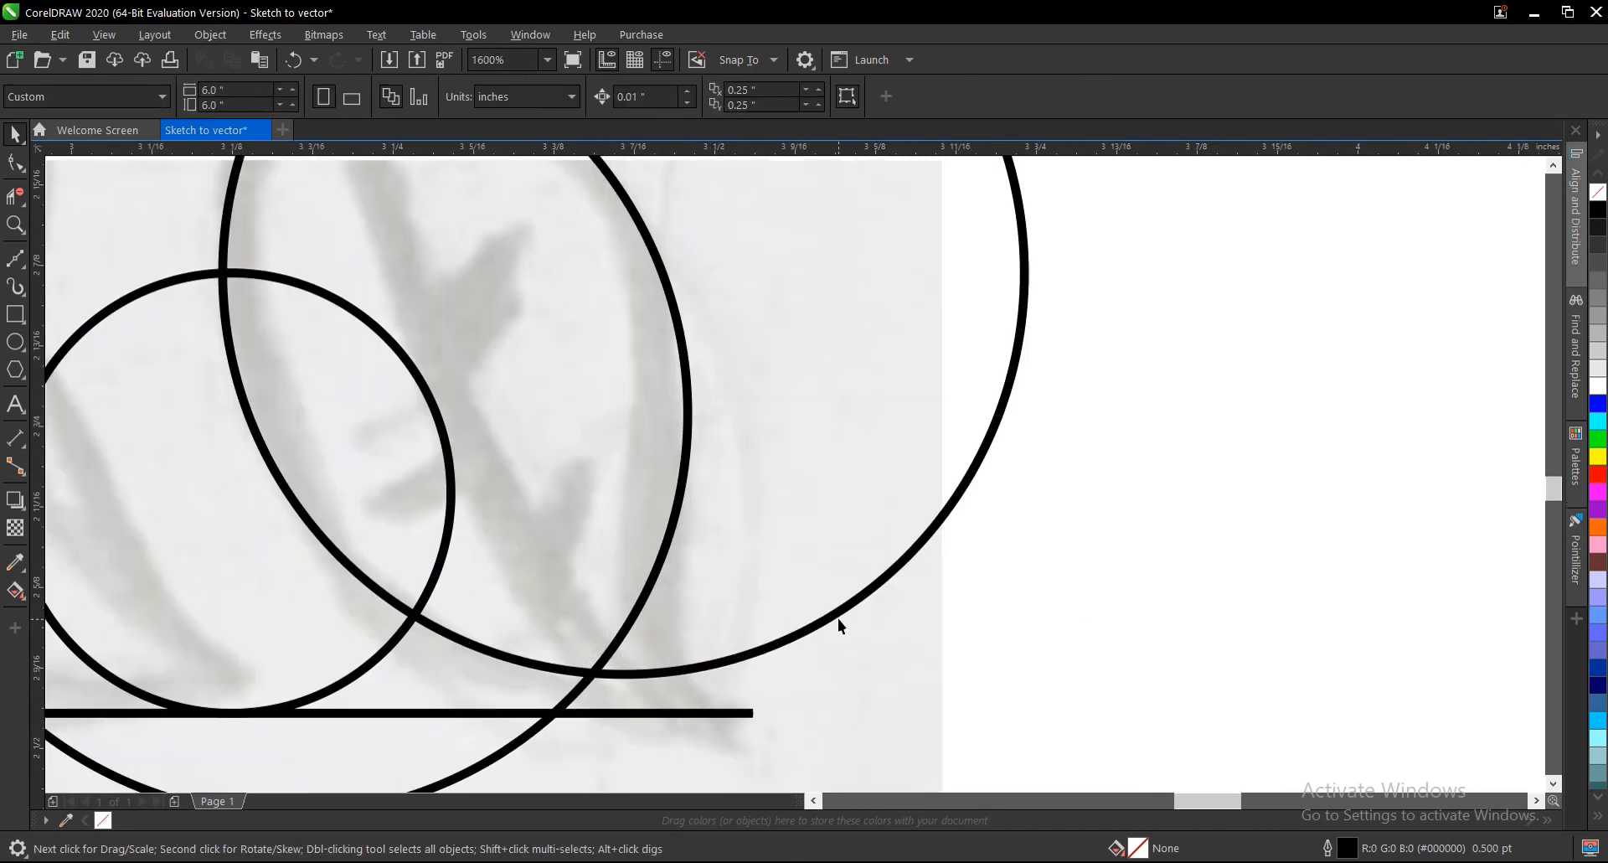
# Try a copy of the stem's lower-left serif circle inside the large leg circle, touching its lower-right arc.
pyautogui.scroll(-1, 841, 622)
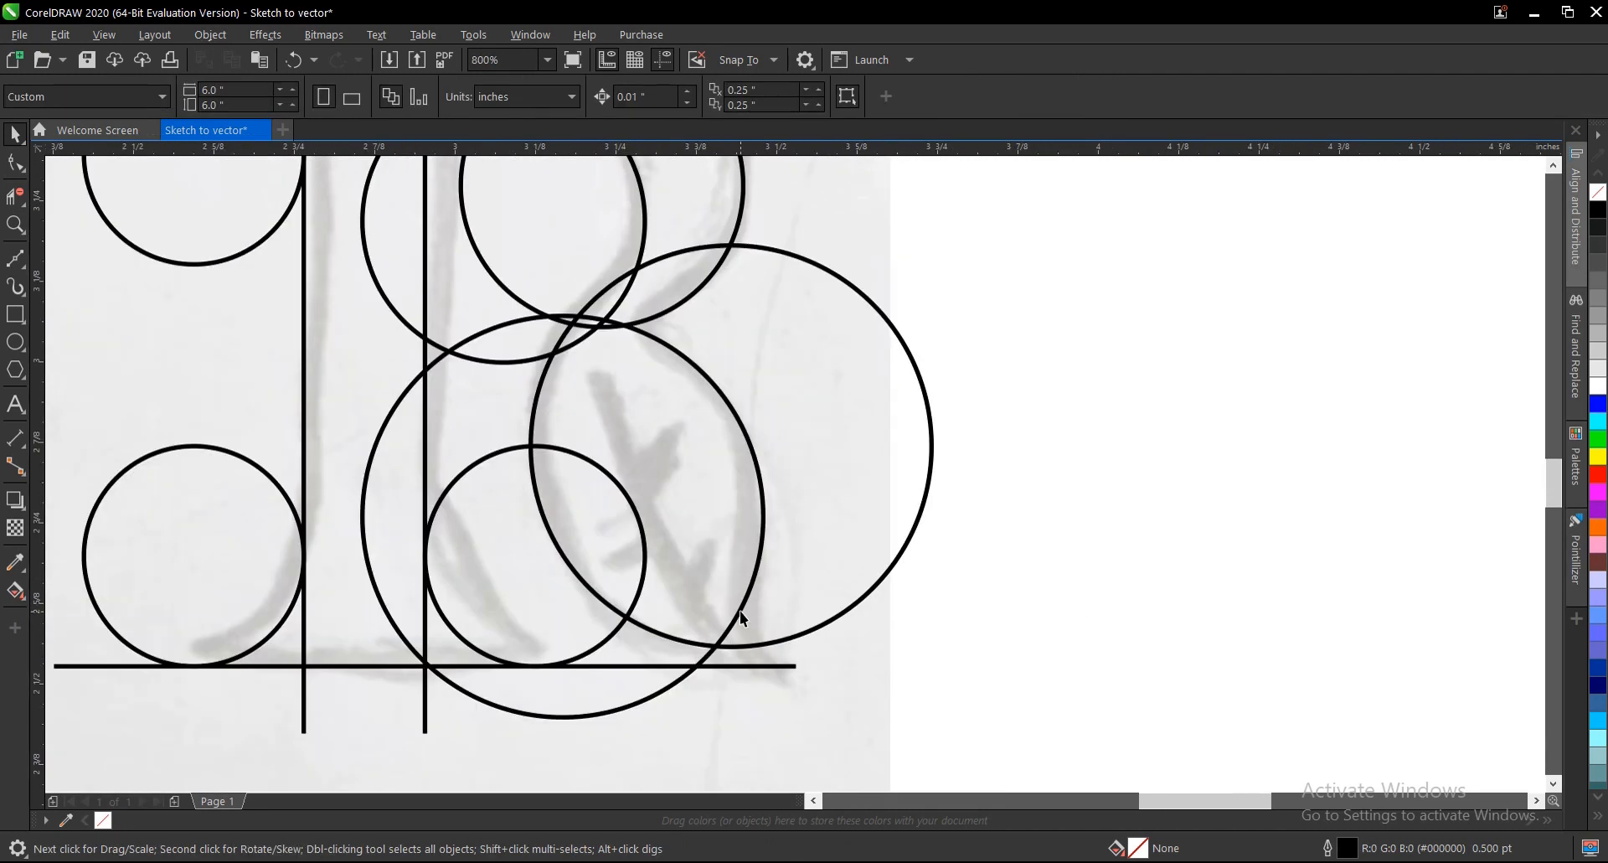
pyautogui.click(194, 501)
pyautogui.moveTo(268, 548); pyautogui.dragTo(752, 497)
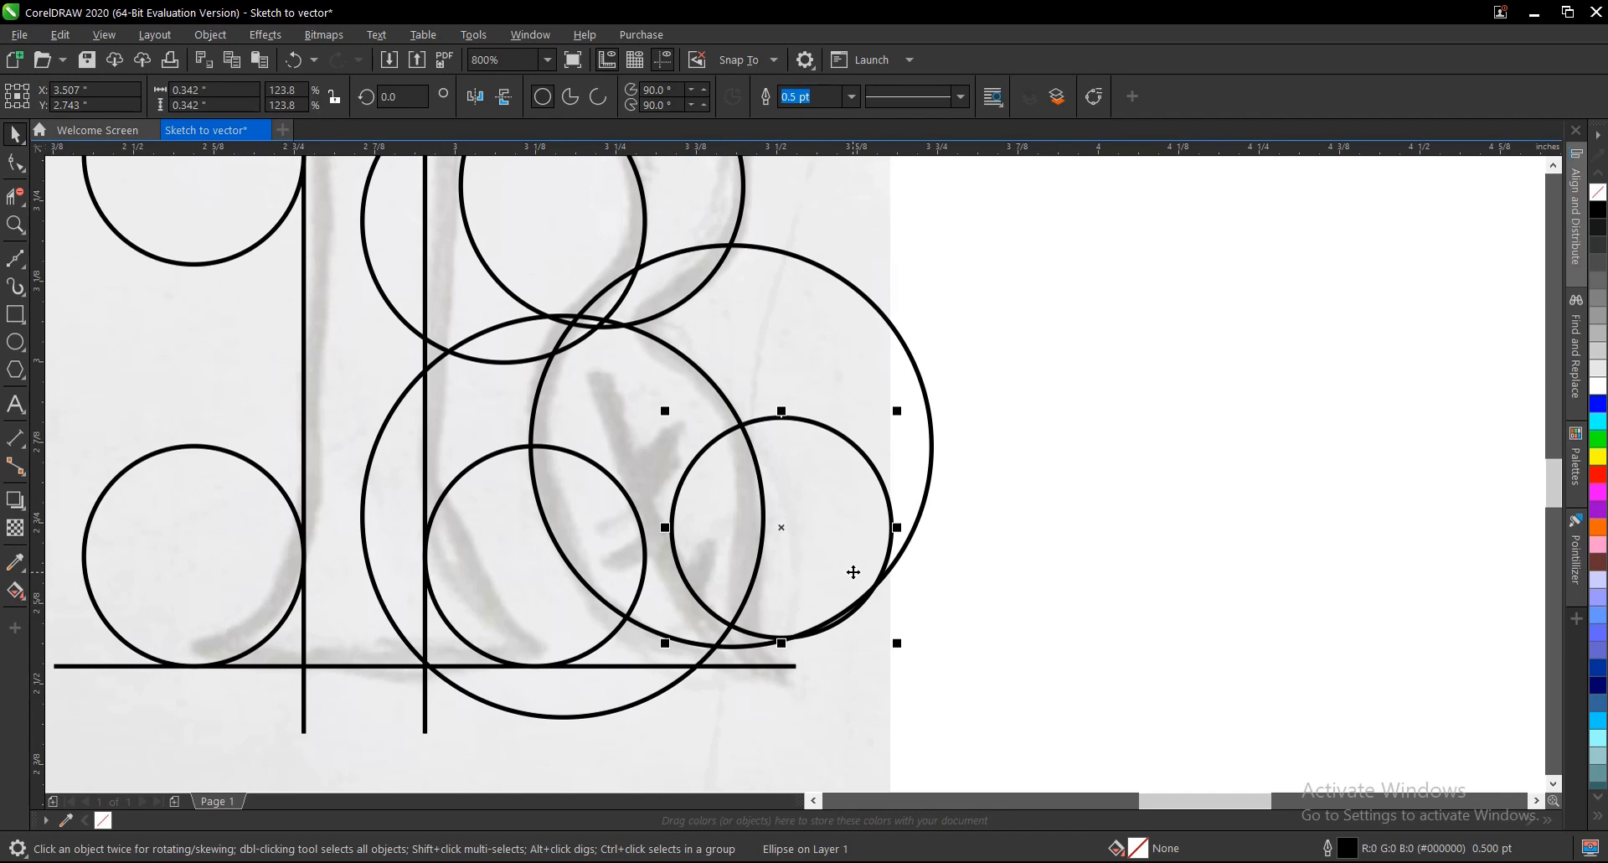
pyautogui.scroll(1, 770, 640)
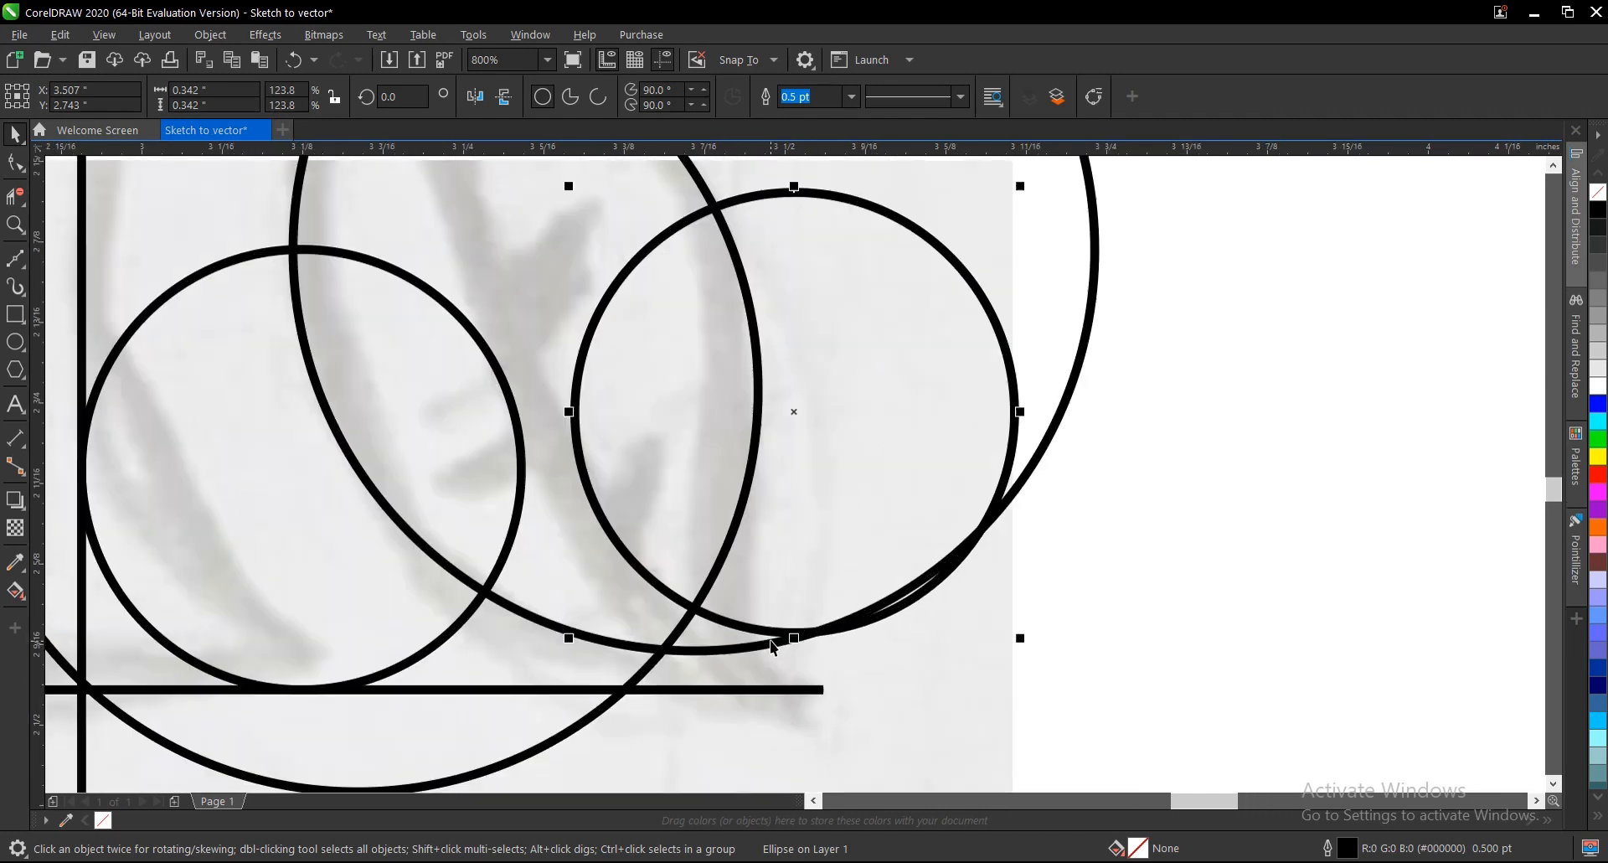
pyautogui.moveTo(763, 629); pyautogui.dragTo(752, 606)
pyautogui.scroll(1, 867, 597)
pyautogui.moveTo(887, 575); pyautogui.dragTo(891, 613)
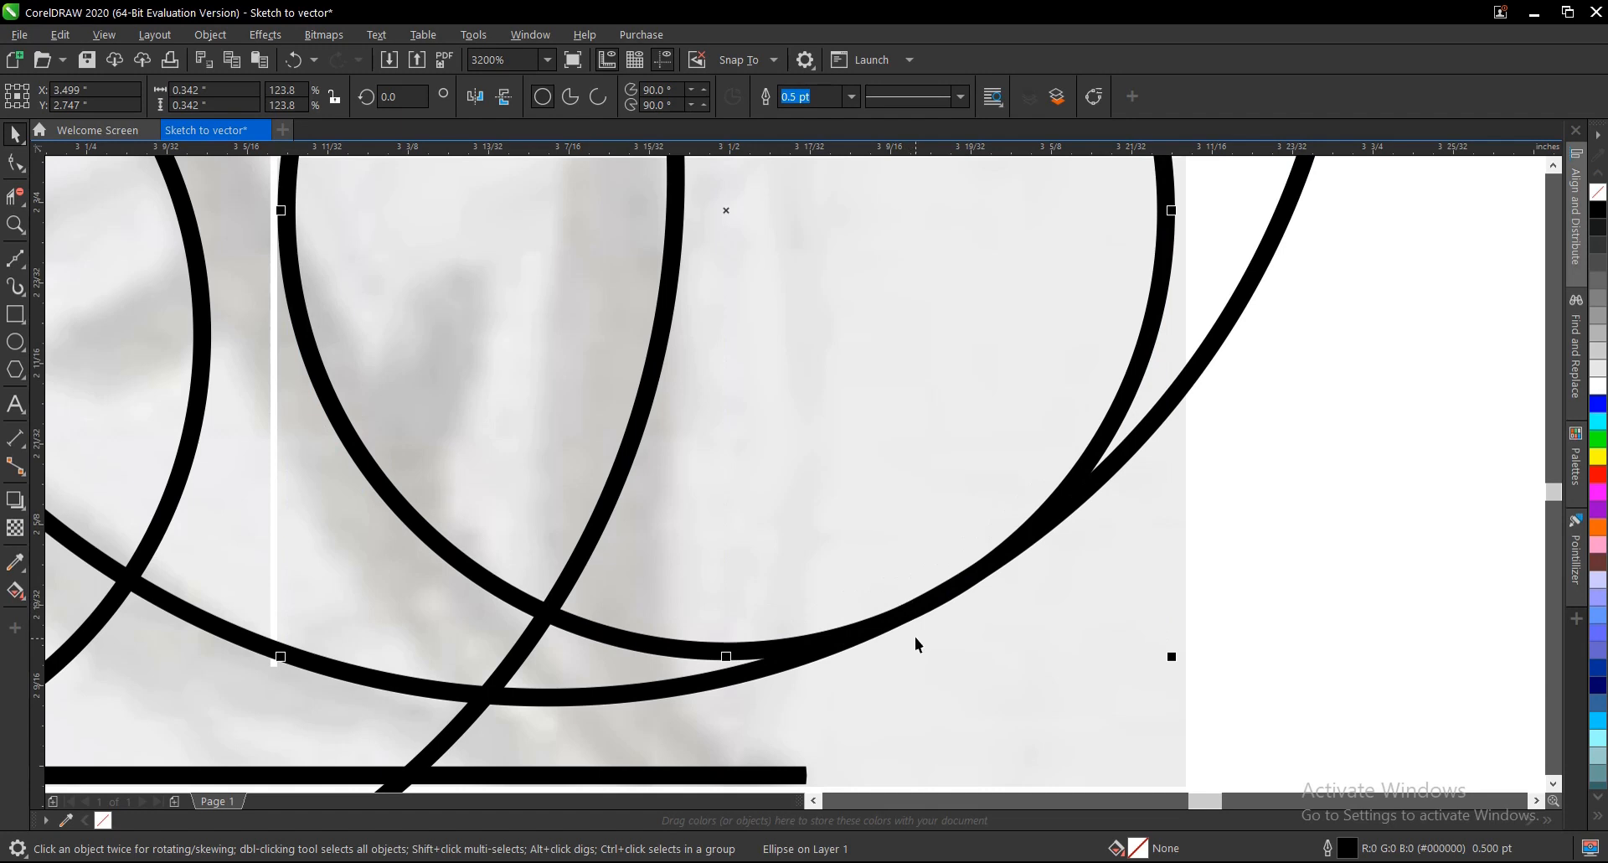
pyautogui.scroll(-1, 917, 644)
pyautogui.scroll(-1, 921, 655)
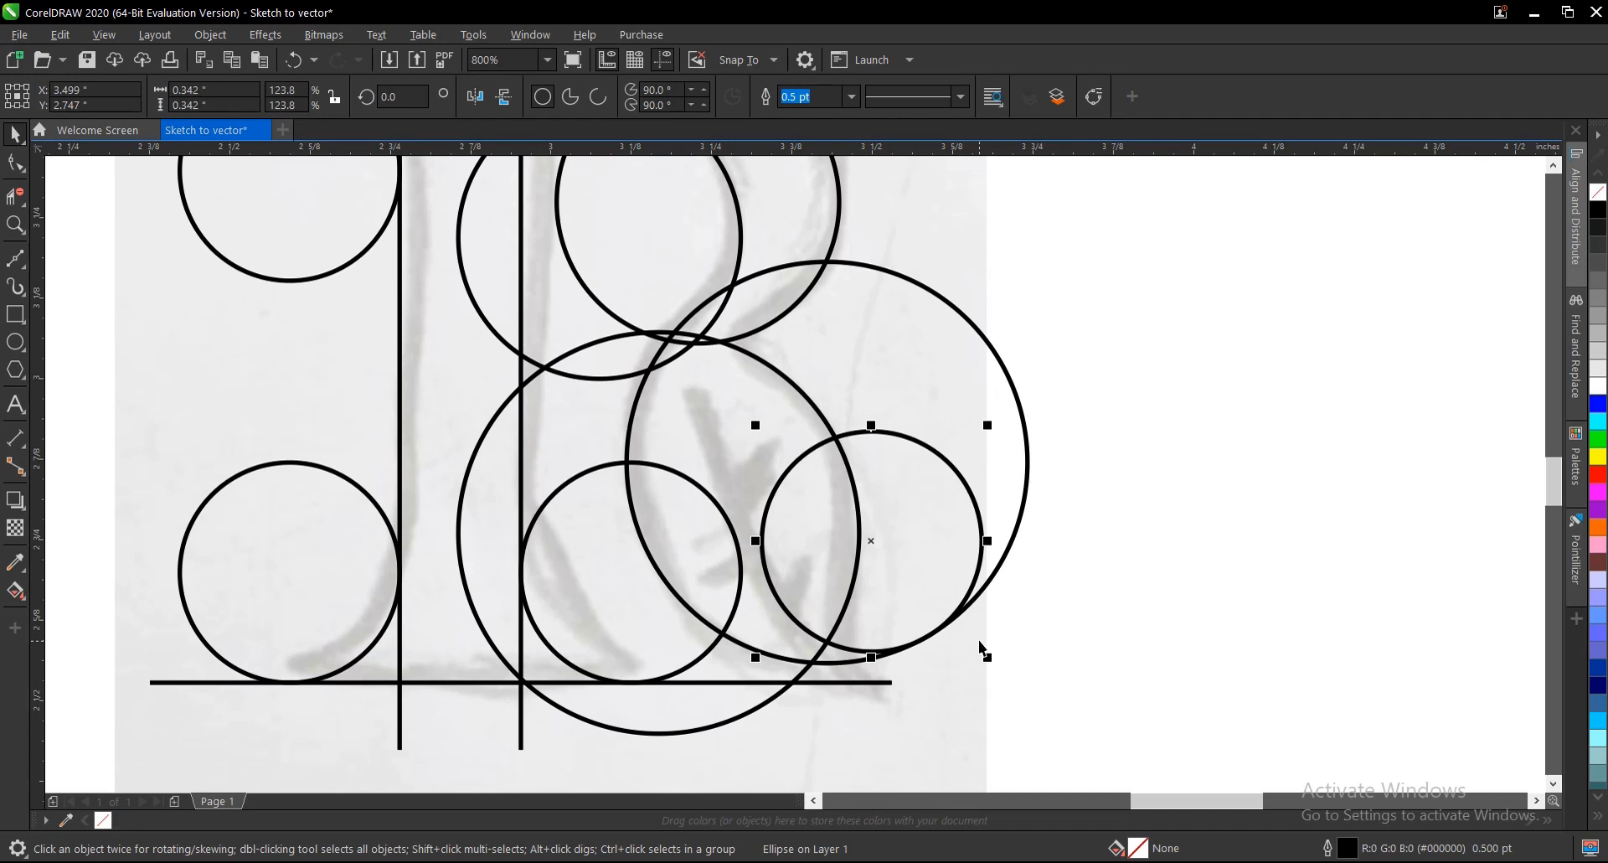
# Undo the small circle's copy and adjustments, along with the large circle's copy on the leg's right curve.
pyautogui.hotkey('ctrl', 'z')
pyautogui.hotkey('ctrl', 'z')
pyautogui.hotkey('ctrl', 'z')
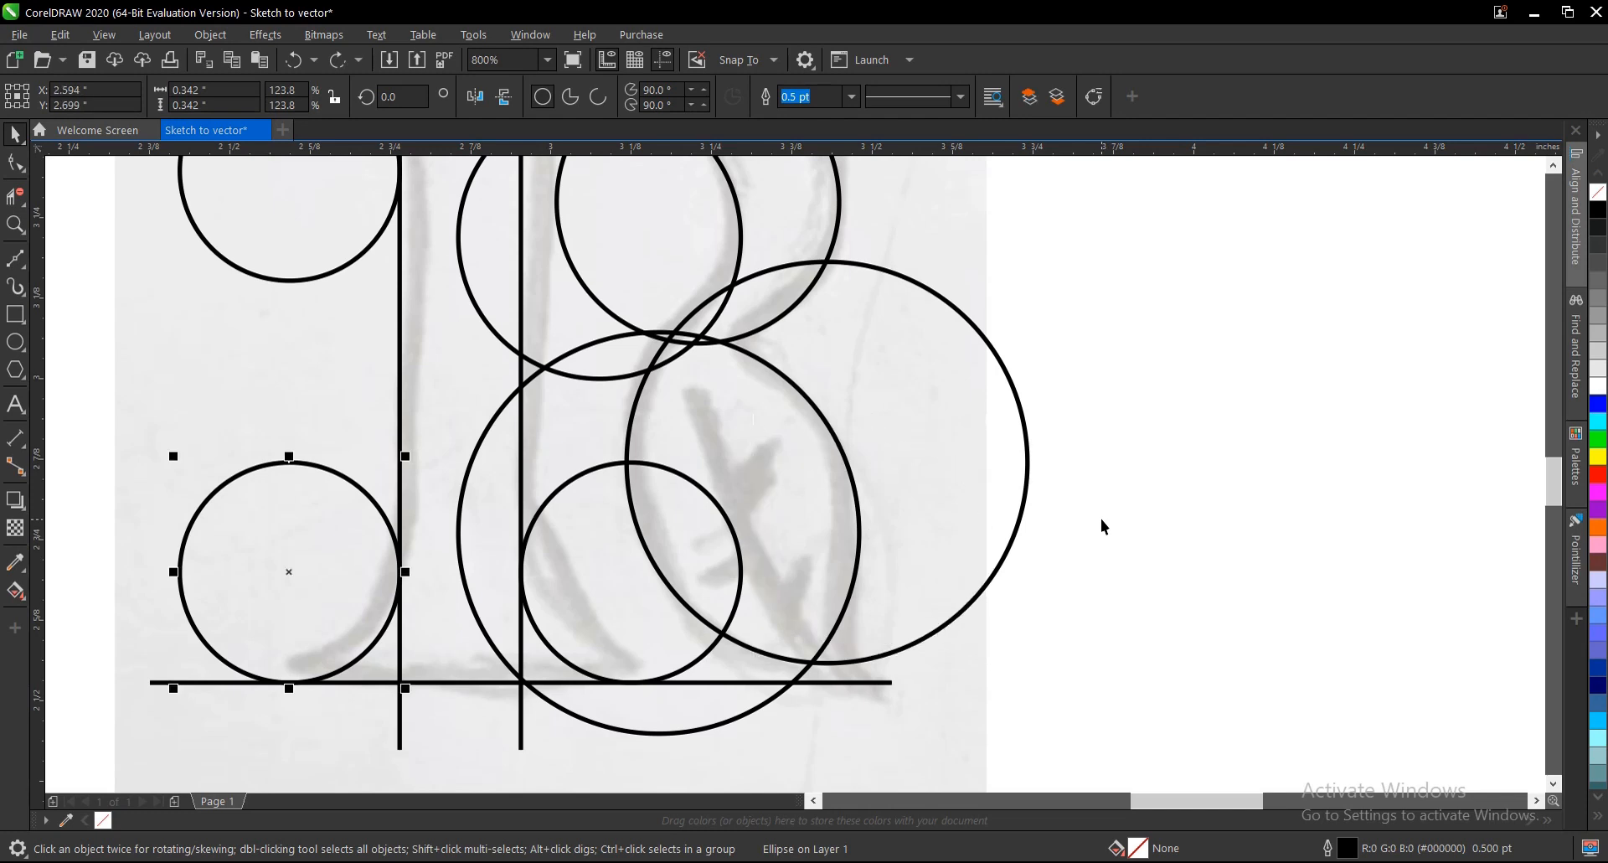
pyautogui.hotkey('ctrl', 'z')
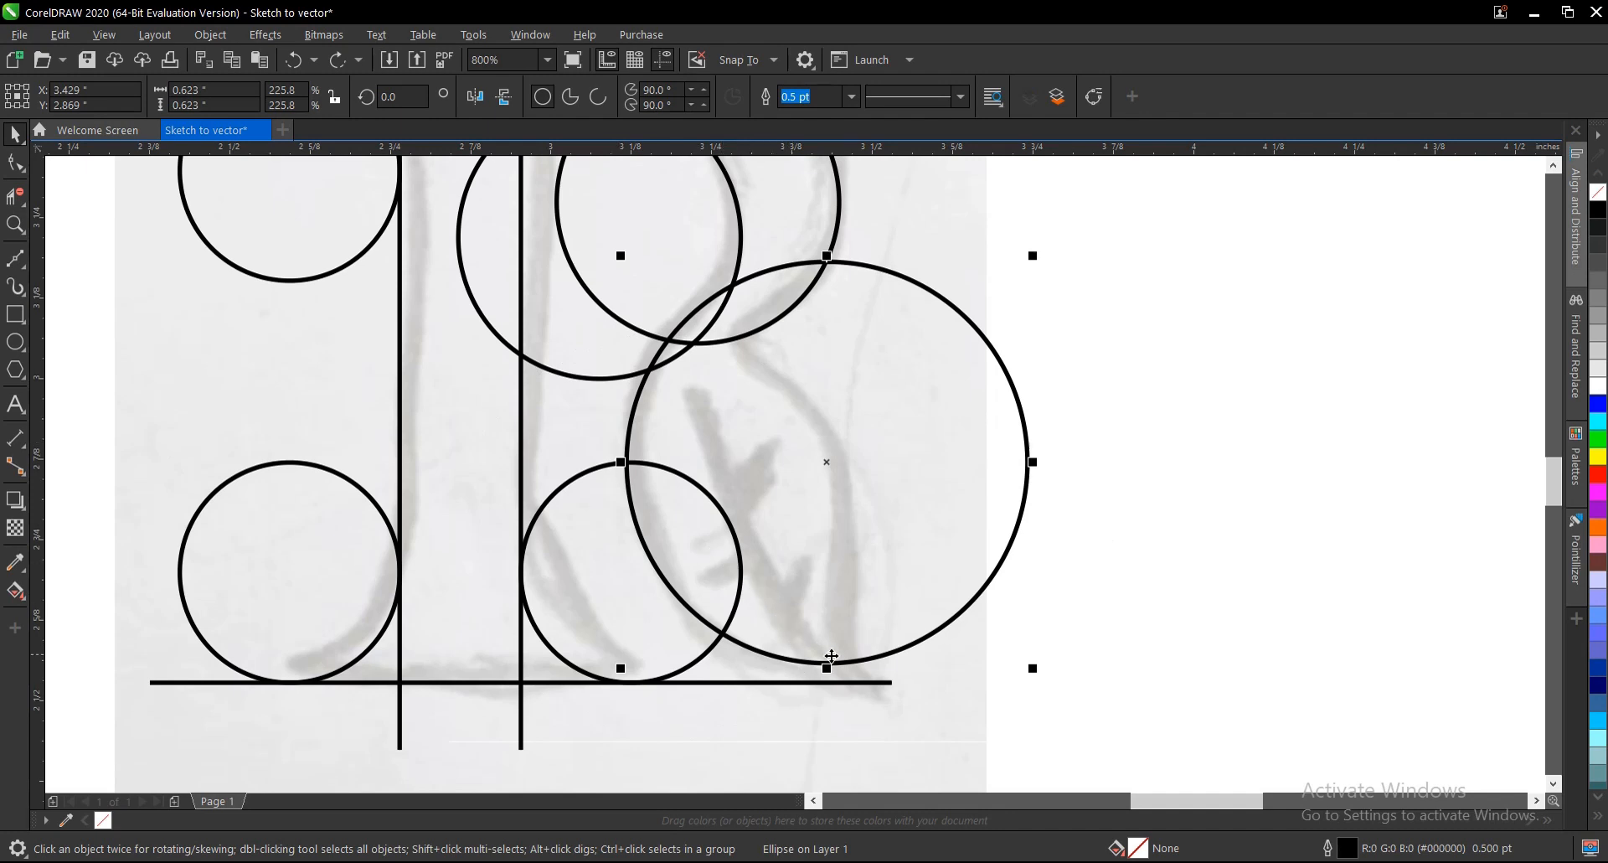
# Shift the large leg circle slightly down and right, and copy it onto the right curve of the R's leg.
pyautogui.click(800, 424)
pyautogui.moveTo(801, 424); pyautogui.dragTo(809, 434)
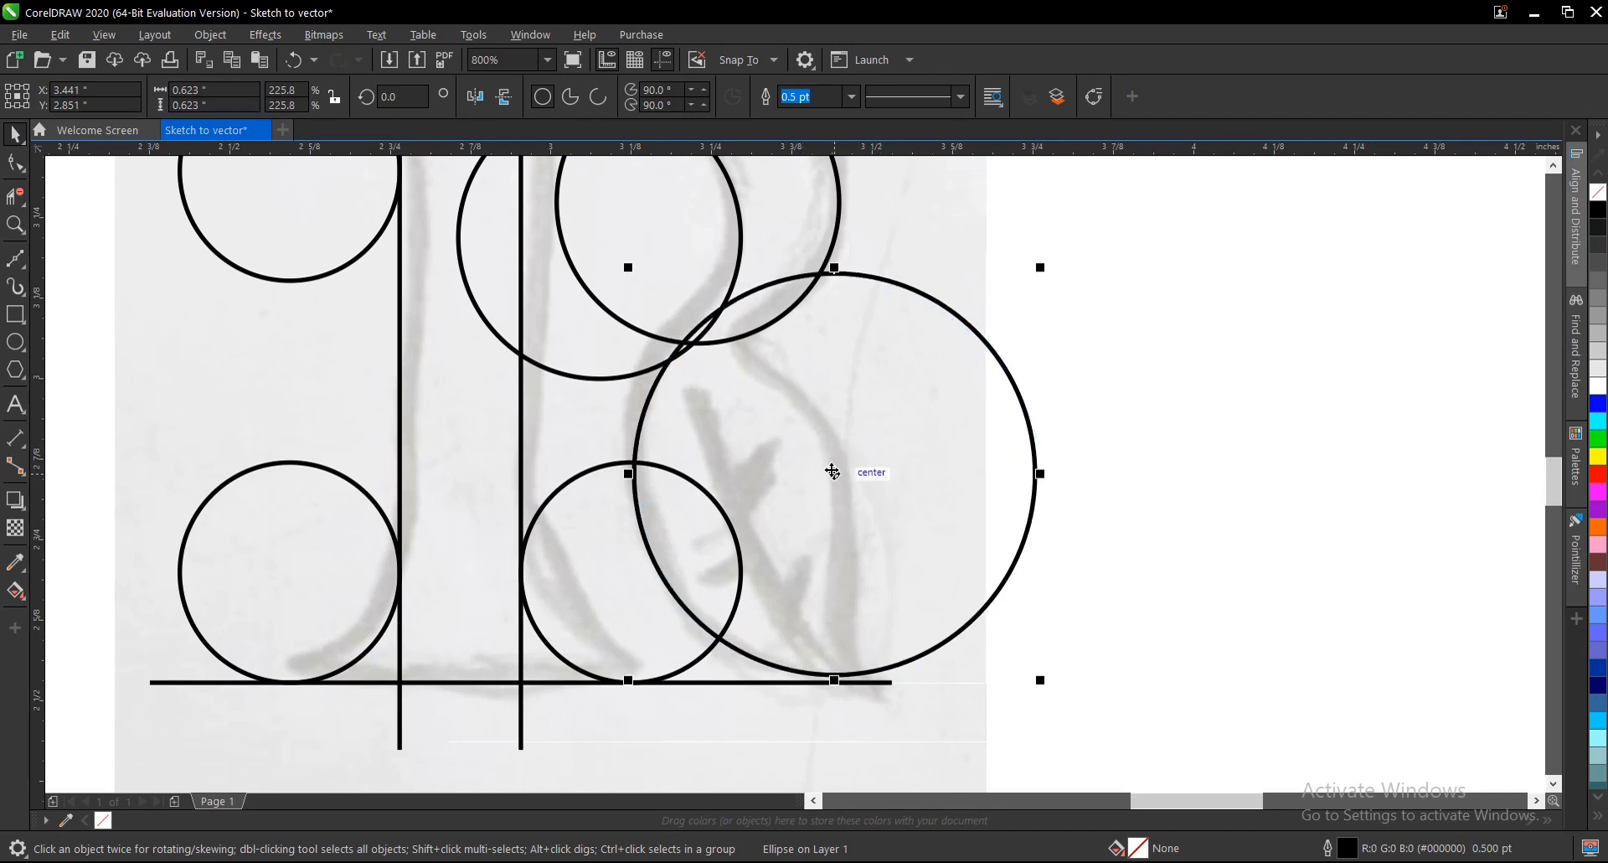
pyautogui.moveTo(832, 472); pyautogui.dragTo(666, 531)
pyautogui.click(1106, 527)
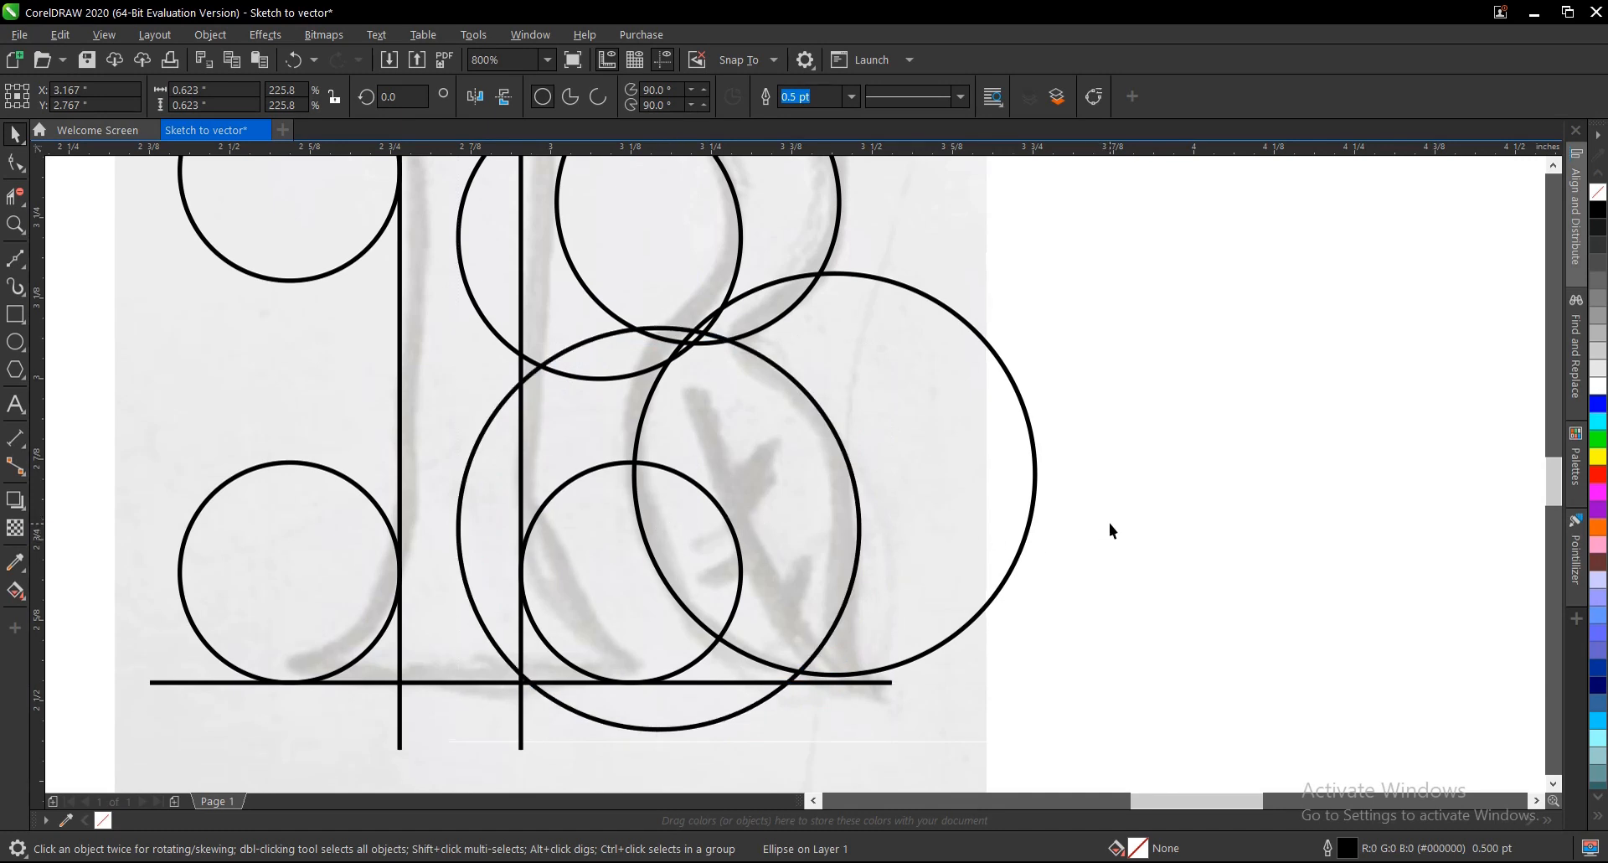
# Copy a 0.342-inch serif circle to the outer side of the R's leg, beside its tail at the baseline.
pyautogui.click(586, 550)
pyautogui.scroll(-1, 617, 513)
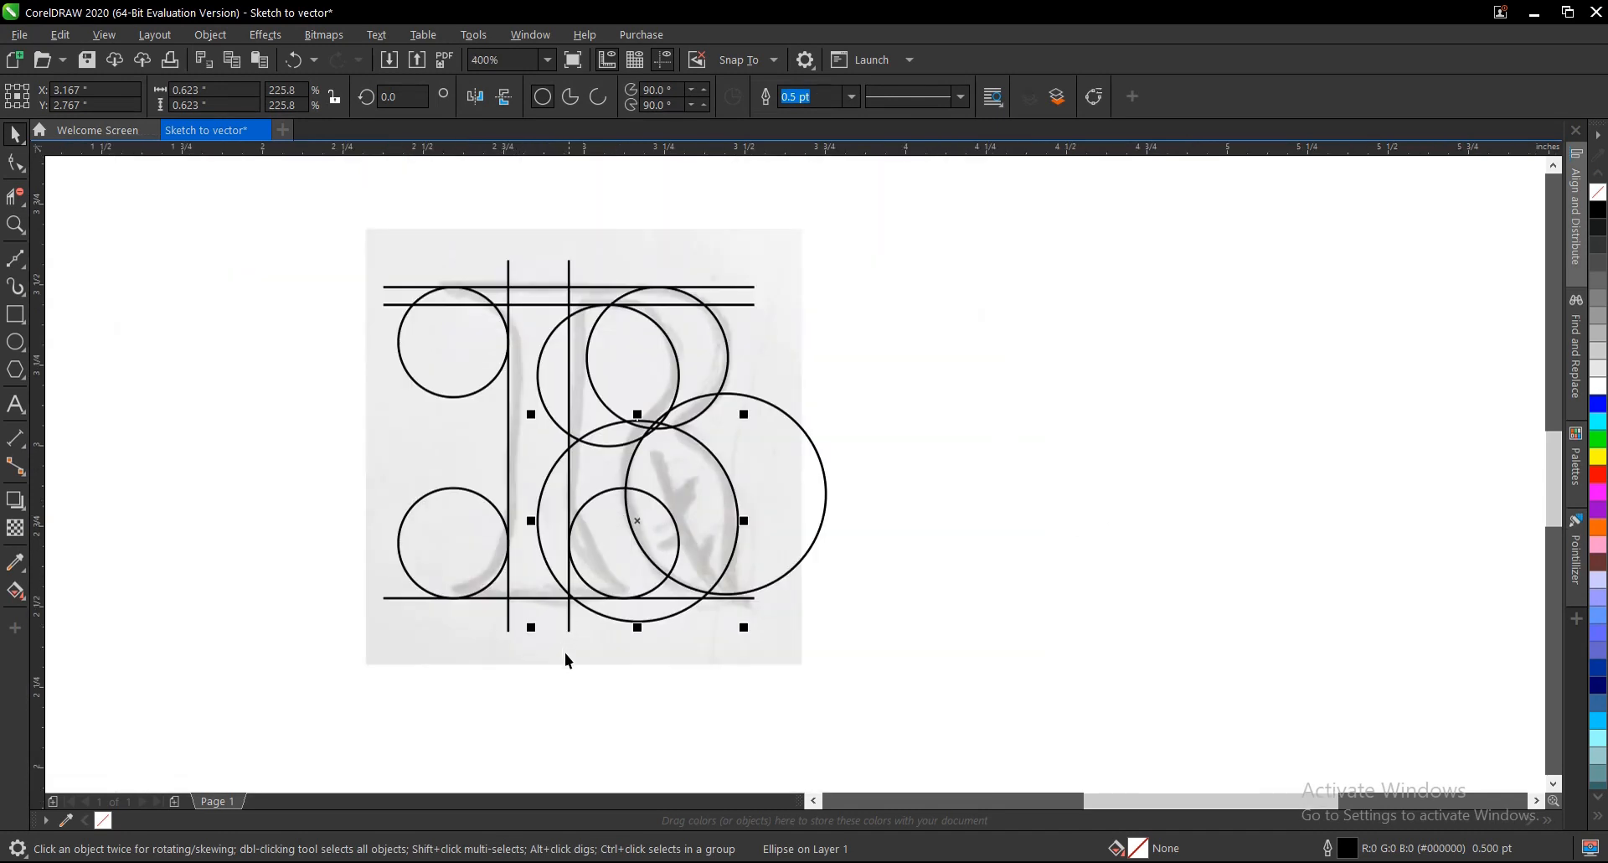
pyautogui.click(565, 667)
pyautogui.scroll(1, 560, 650)
pyautogui.moveTo(529, 662); pyautogui.dragTo(838, 304)
pyautogui.moveTo(683, 445); pyautogui.dragTo(934, 427)
pyautogui.moveTo(934, 424); pyautogui.dragTo(1007, 515)
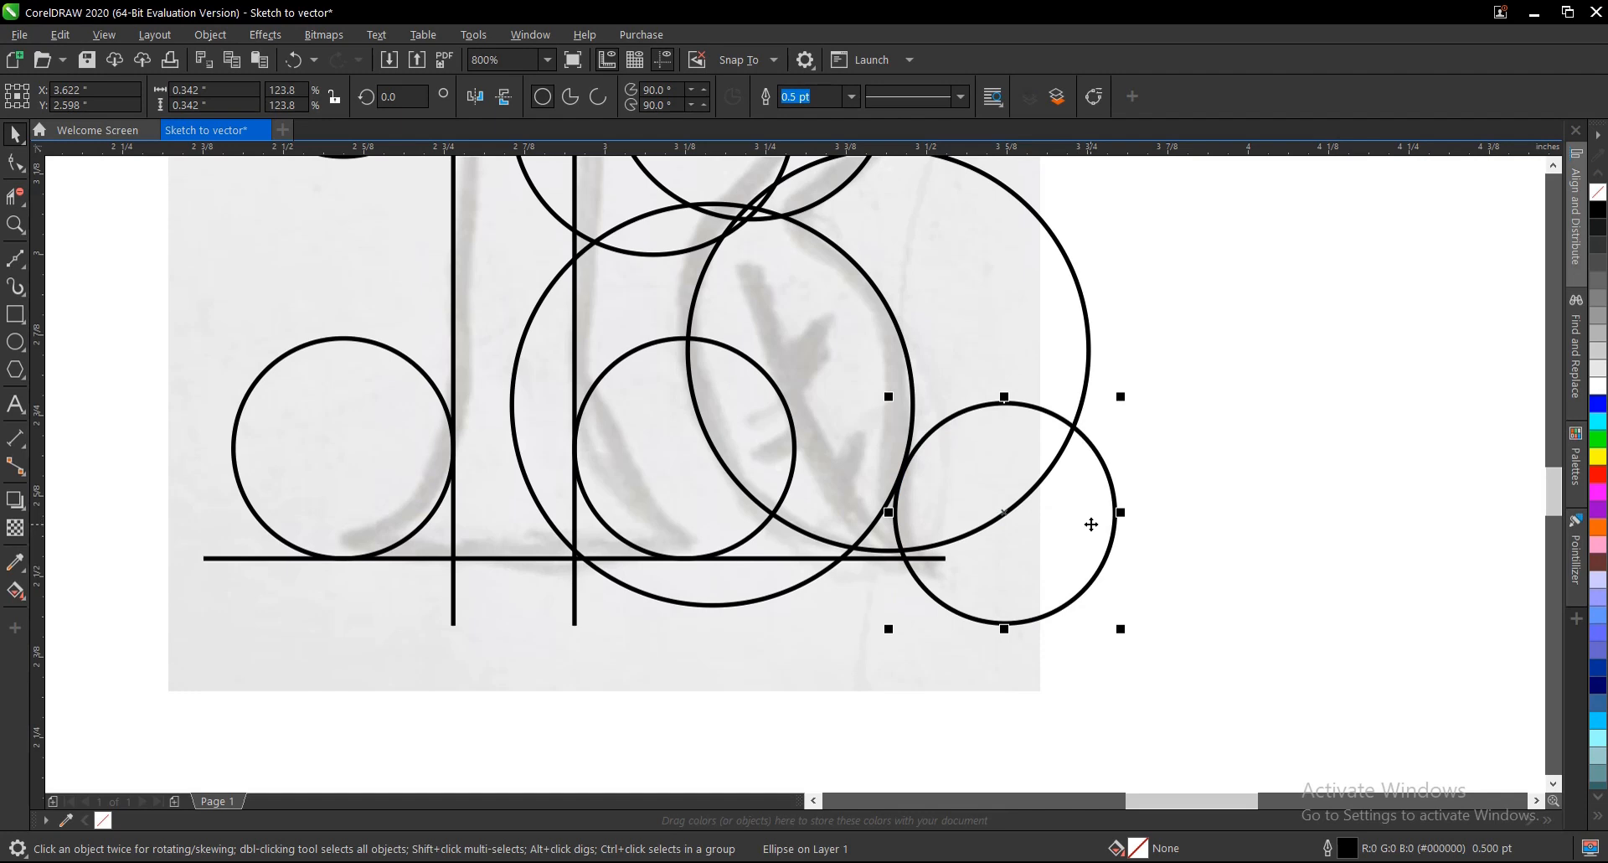
# Fine-tune the small tail circle's position so it touches the outside of the circle on the leg's right curve.
pyautogui.scroll(2, 903, 496)
pyautogui.moveTo(899, 454); pyautogui.dragTo(890, 460)
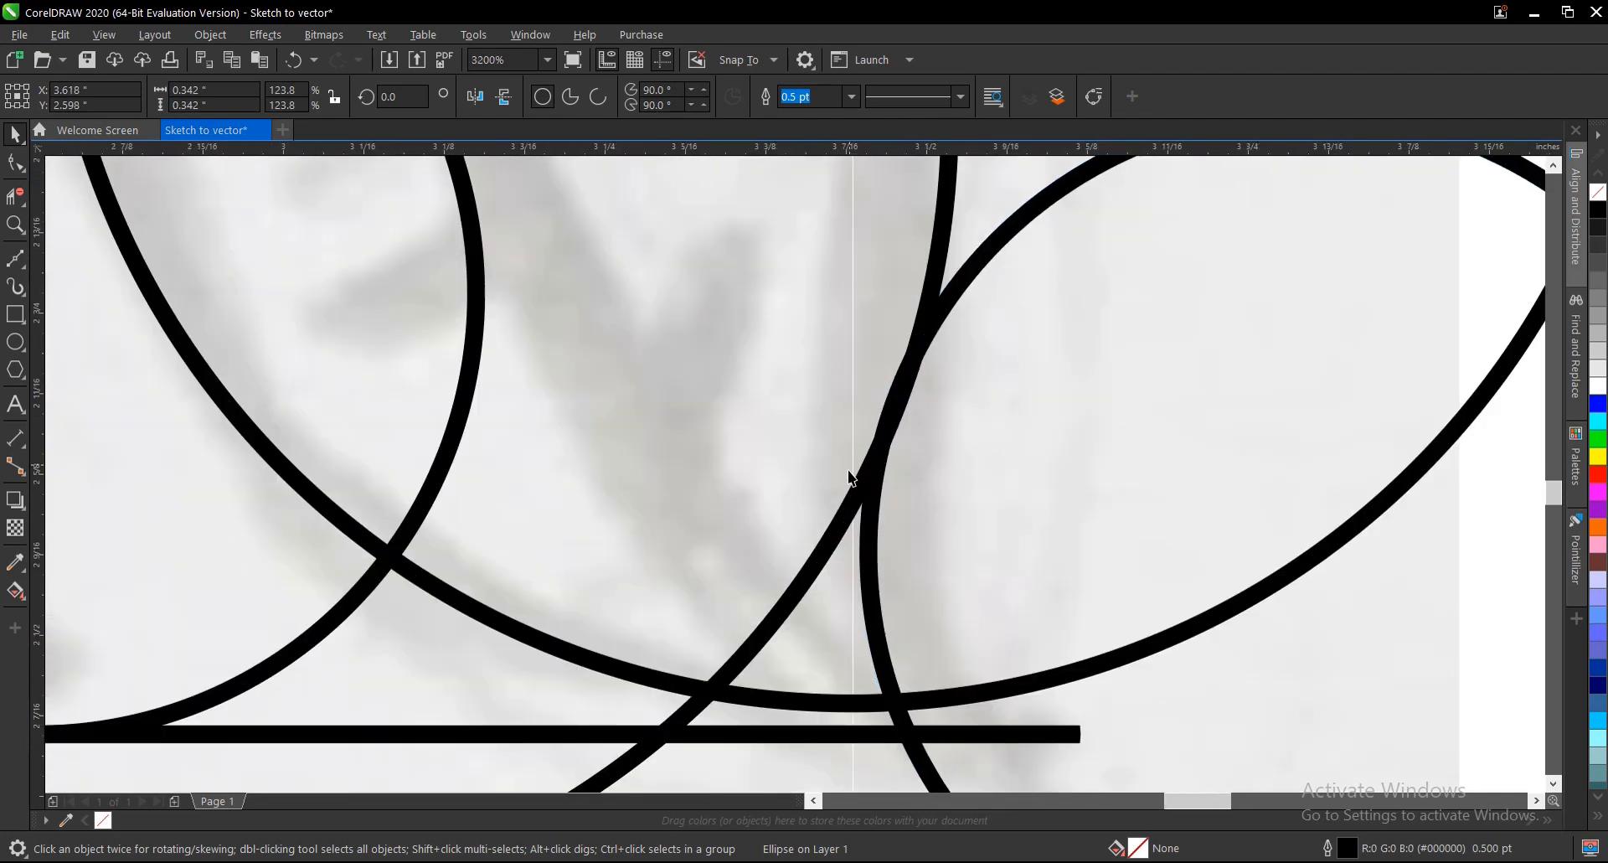
pyautogui.scroll(-1, 851, 477)
pyautogui.moveTo(998, 514); pyautogui.dragTo(1008, 472)
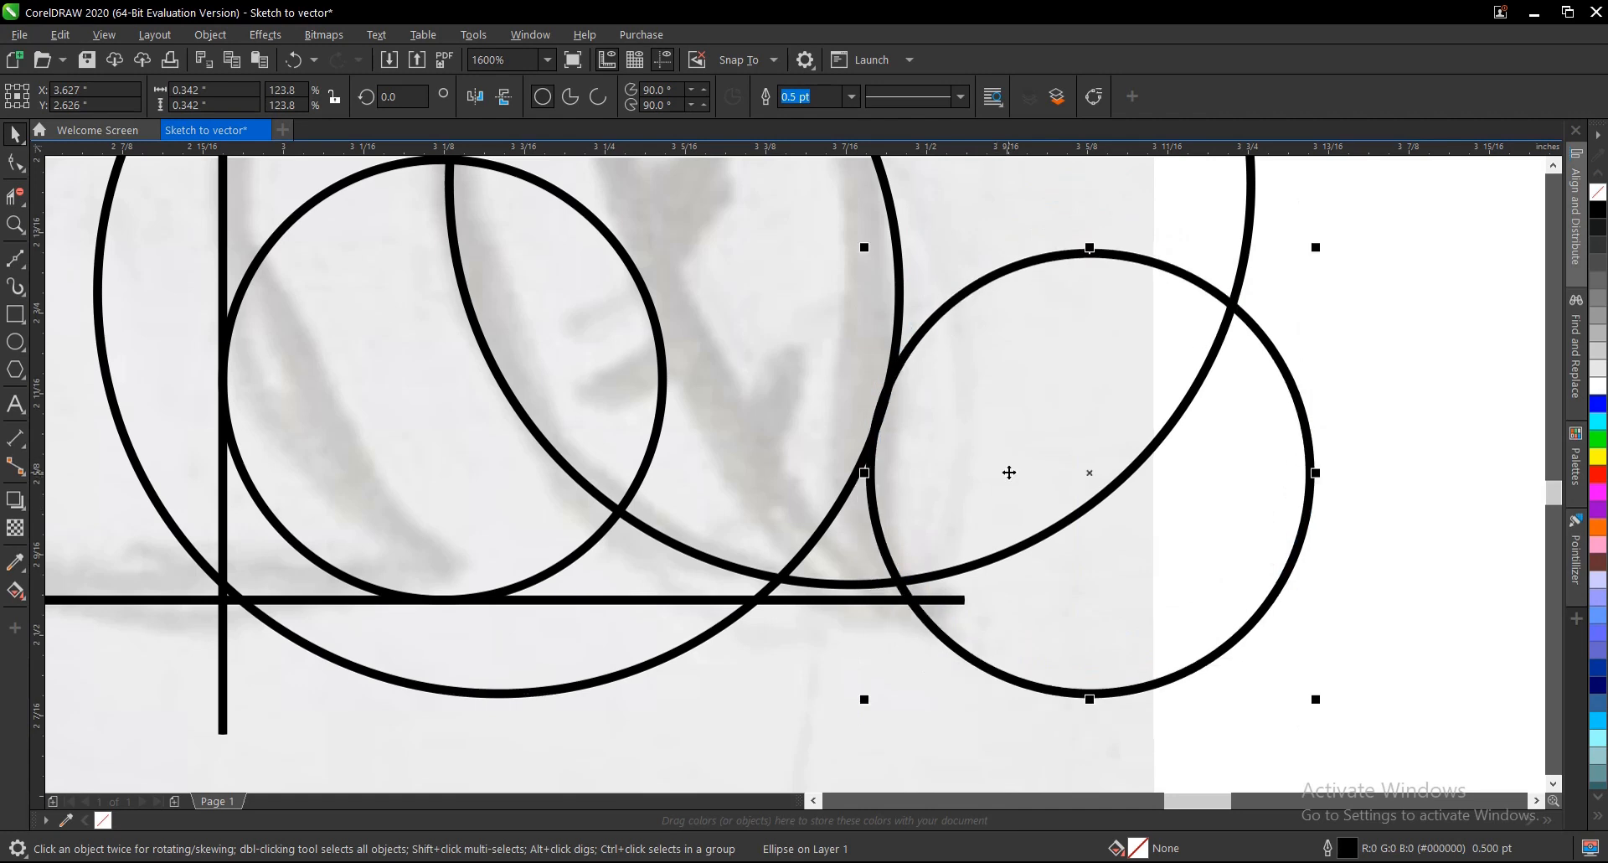
pyautogui.scroll(-1, 921, 594)
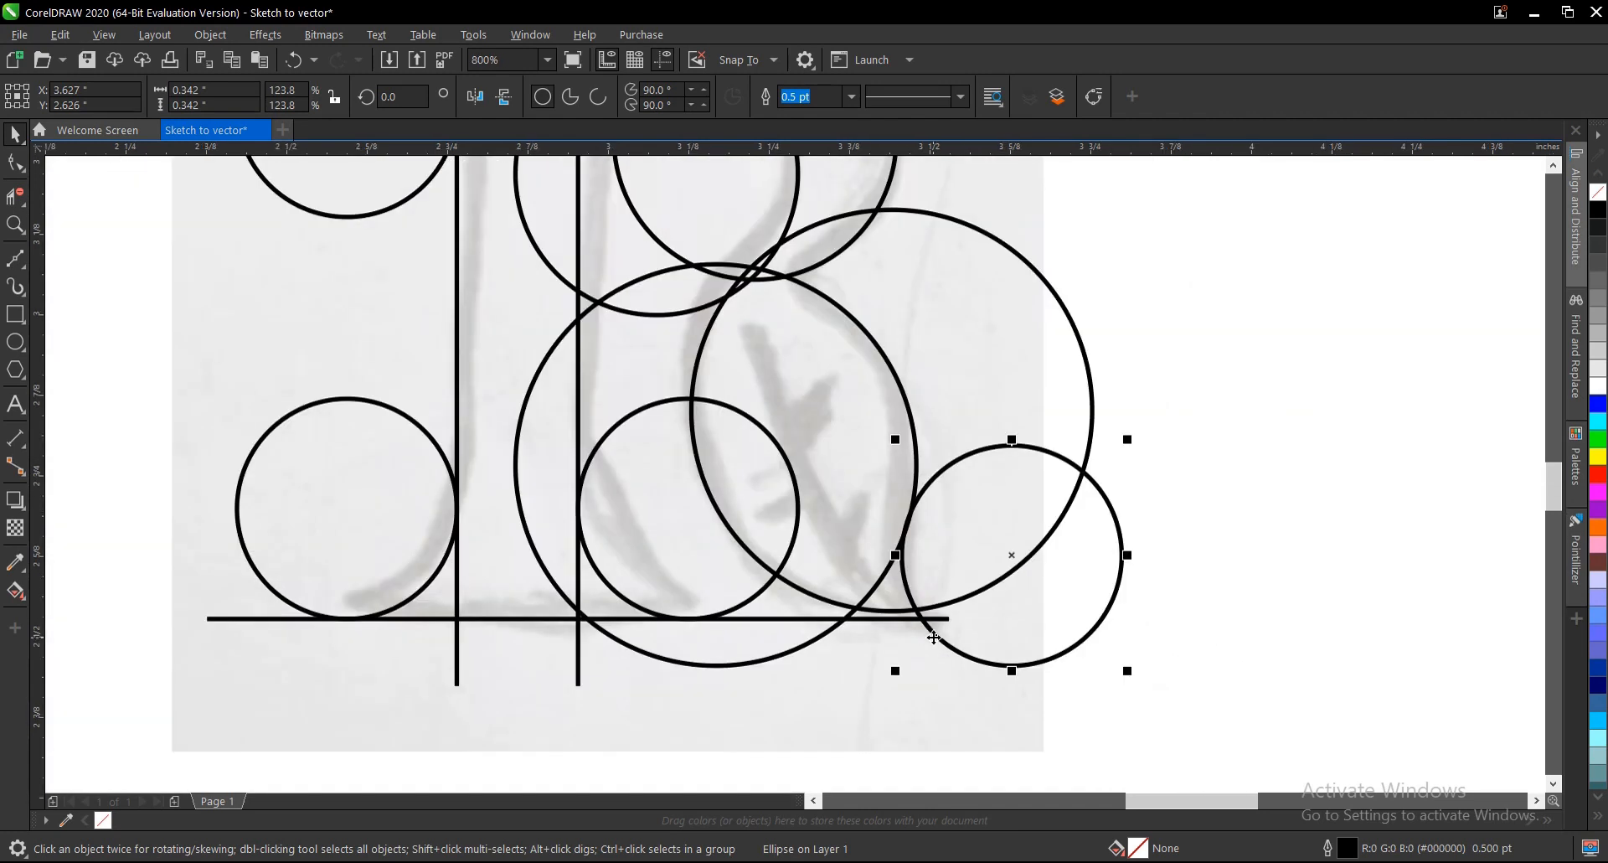
pyautogui.click(1129, 506)
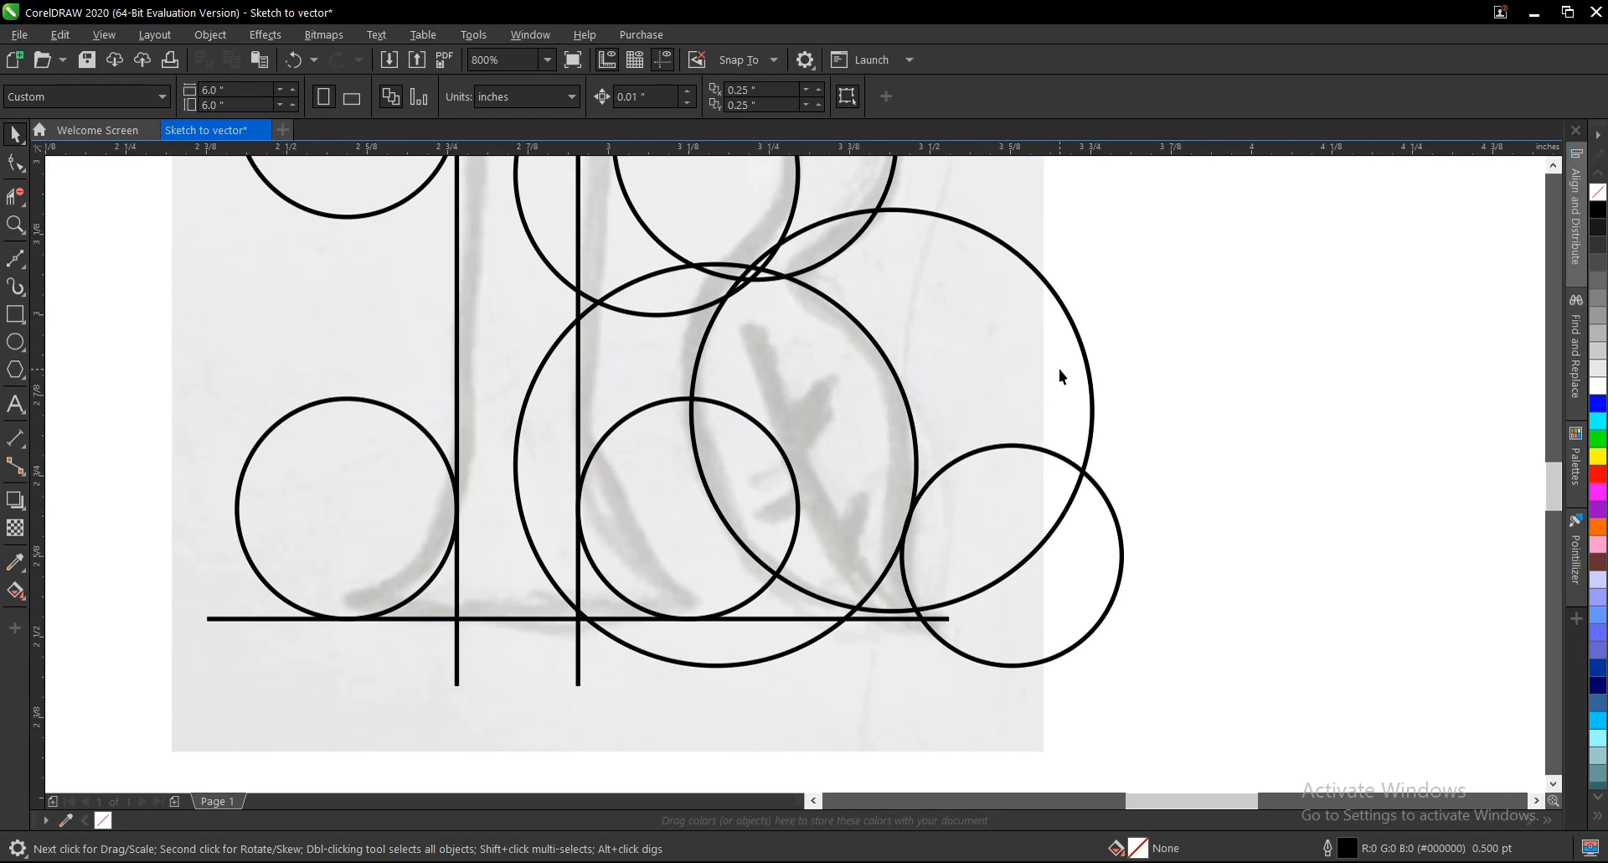
# Copy the circle on the leg's left curve about 0.14 inches to the right, along the branch stroke inside the leg.
pyautogui.click(1076, 355)
pyautogui.moveTo(892, 412); pyautogui.dragTo(988, 422)
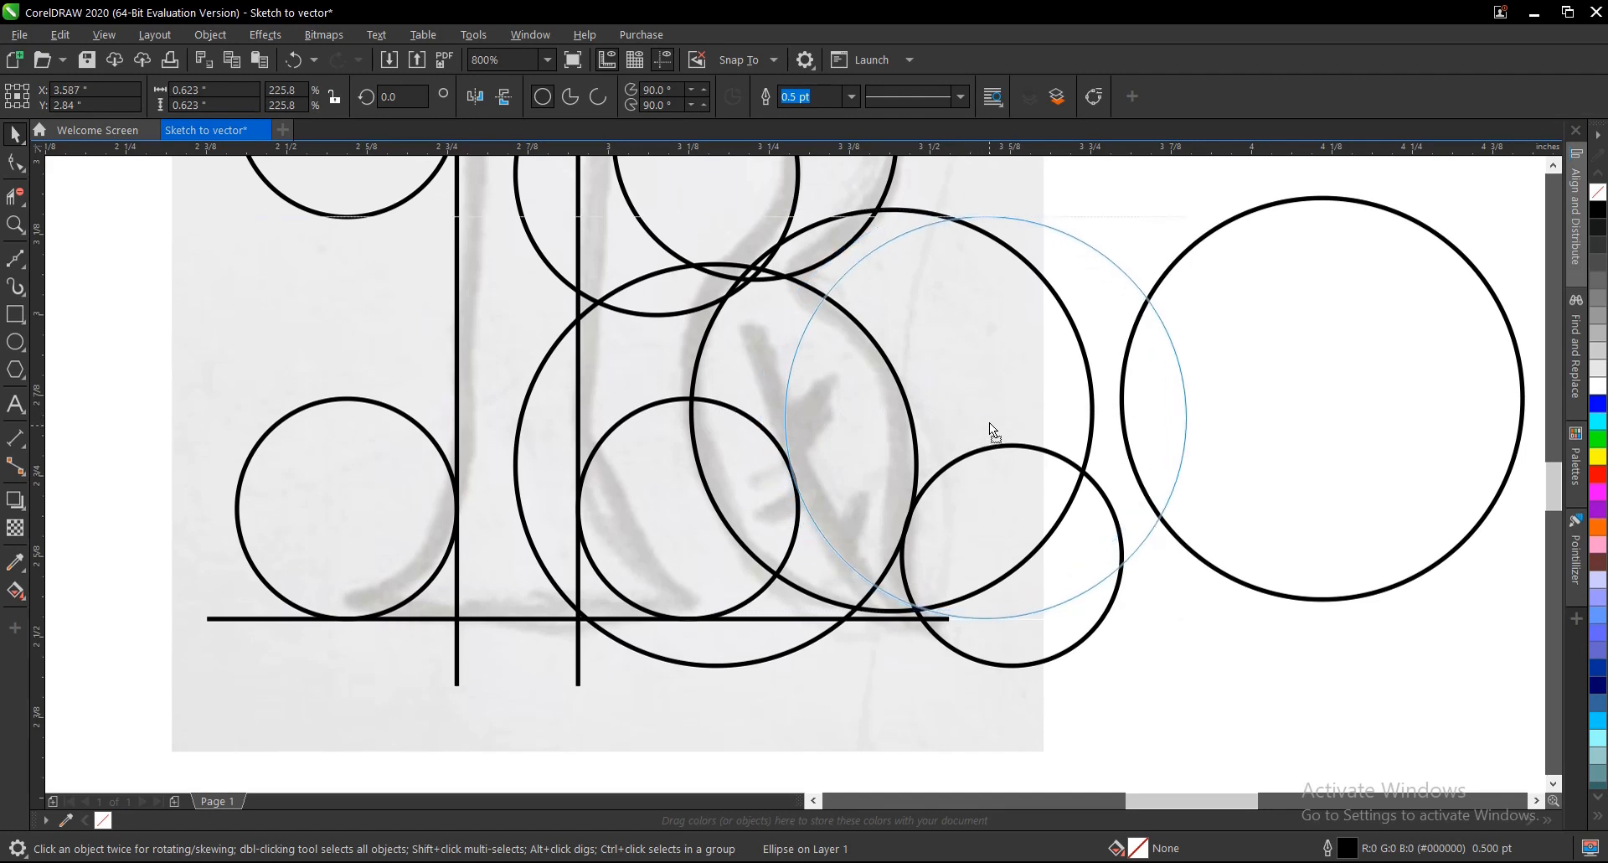
pyautogui.moveTo(988, 422); pyautogui.dragTo(985, 424)
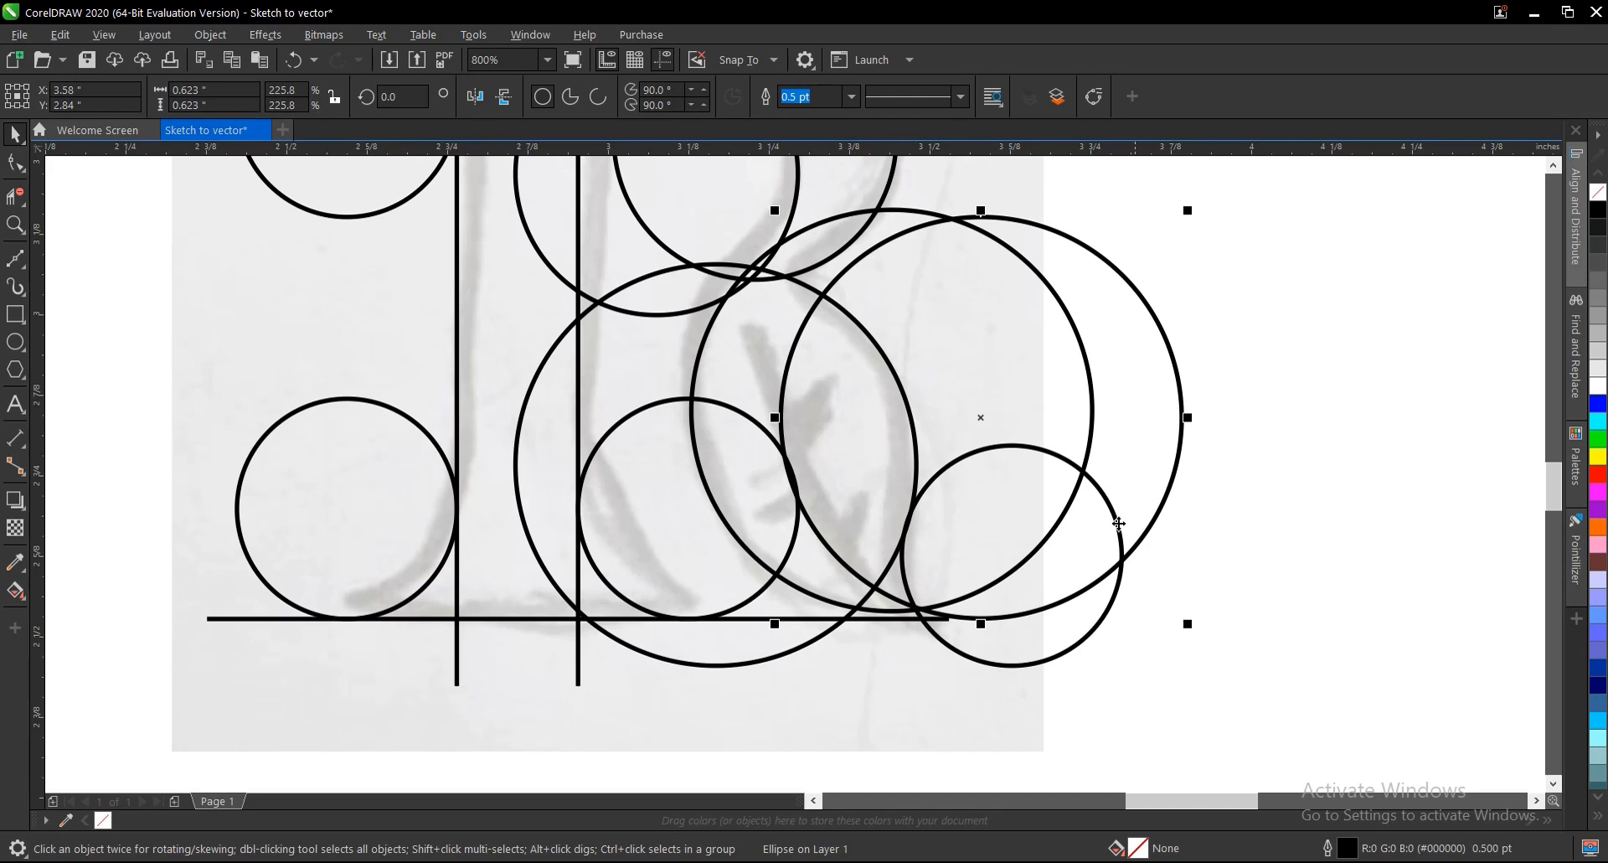
pyautogui.click(1268, 531)
# Copy the 0.342-inch tail circle onto the branch drawing inside the R's leg, centered at about X 3.258, Y 2.776 inches.
pyautogui.scroll(-2, 859, 551)
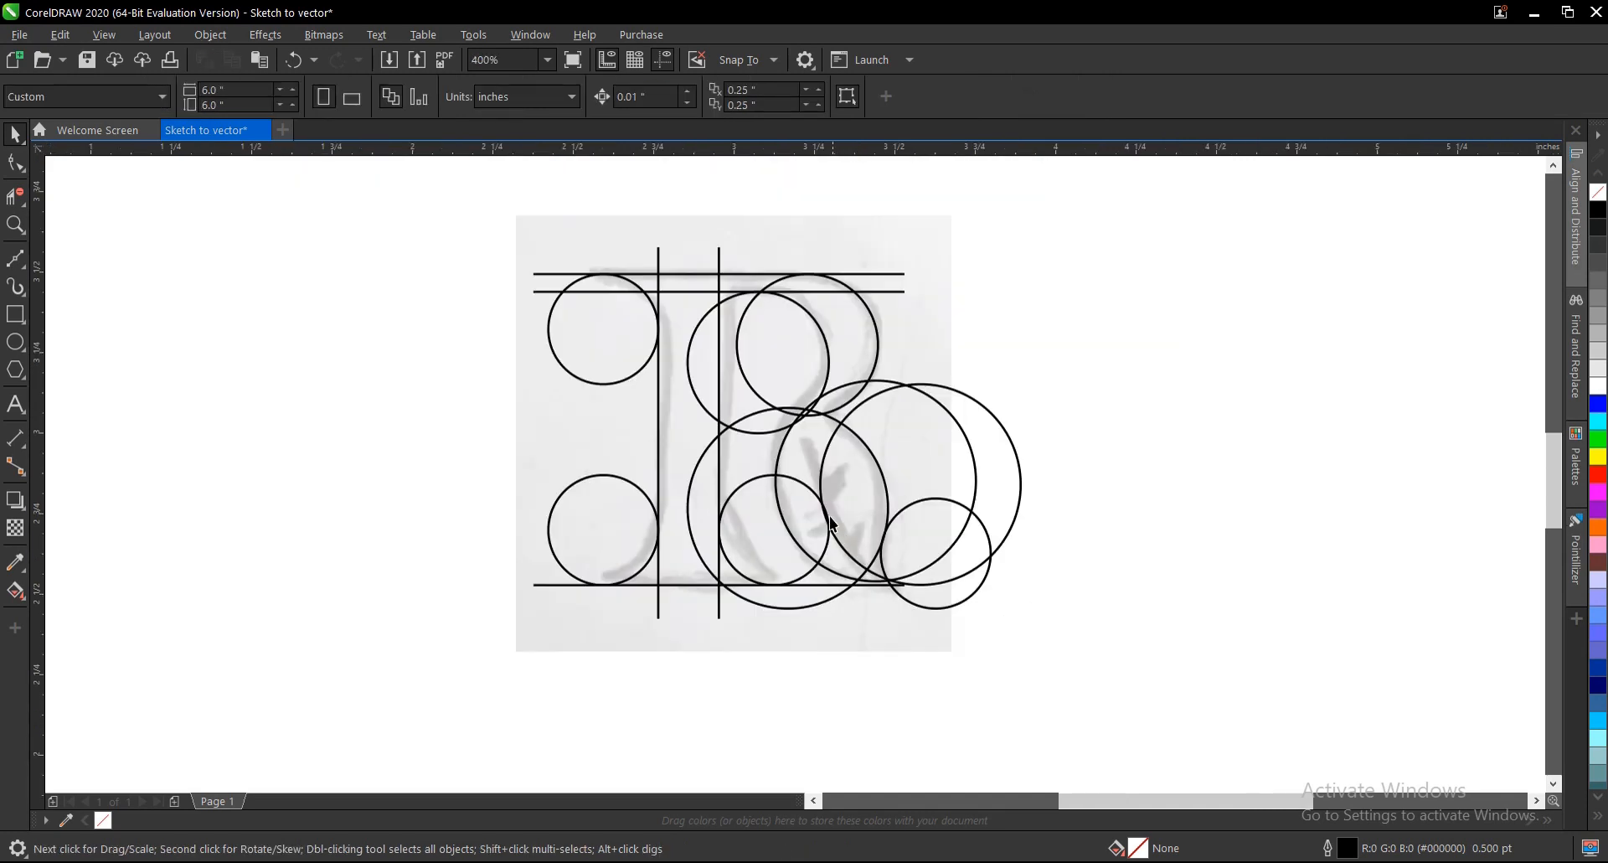
pyautogui.scroll(2, 821, 456)
pyautogui.scroll(-2, 821, 449)
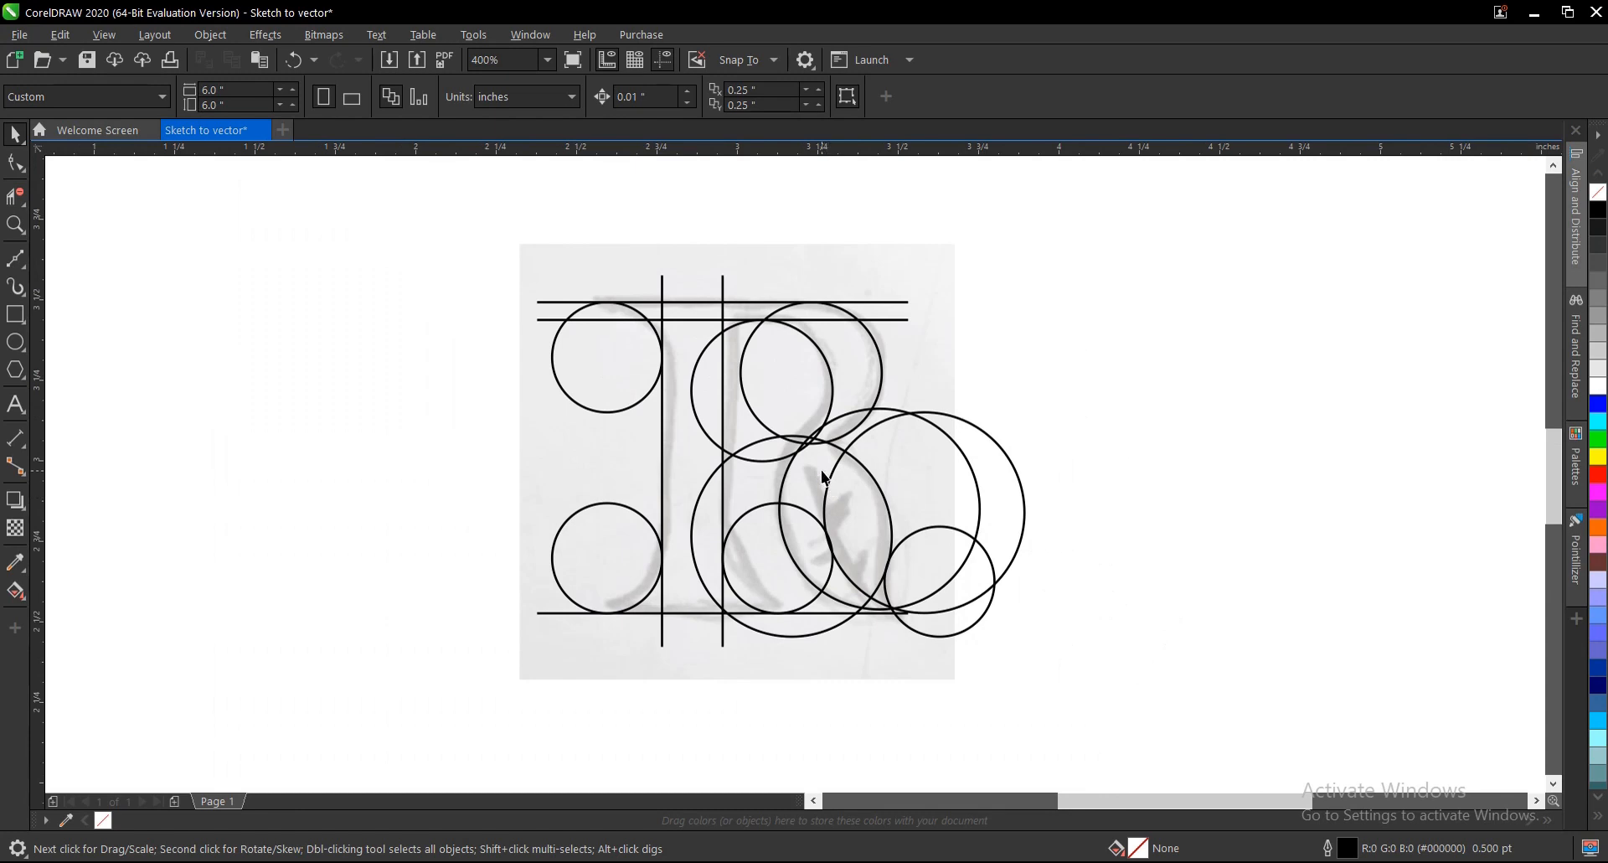
pyautogui.scroll(2, 802, 580)
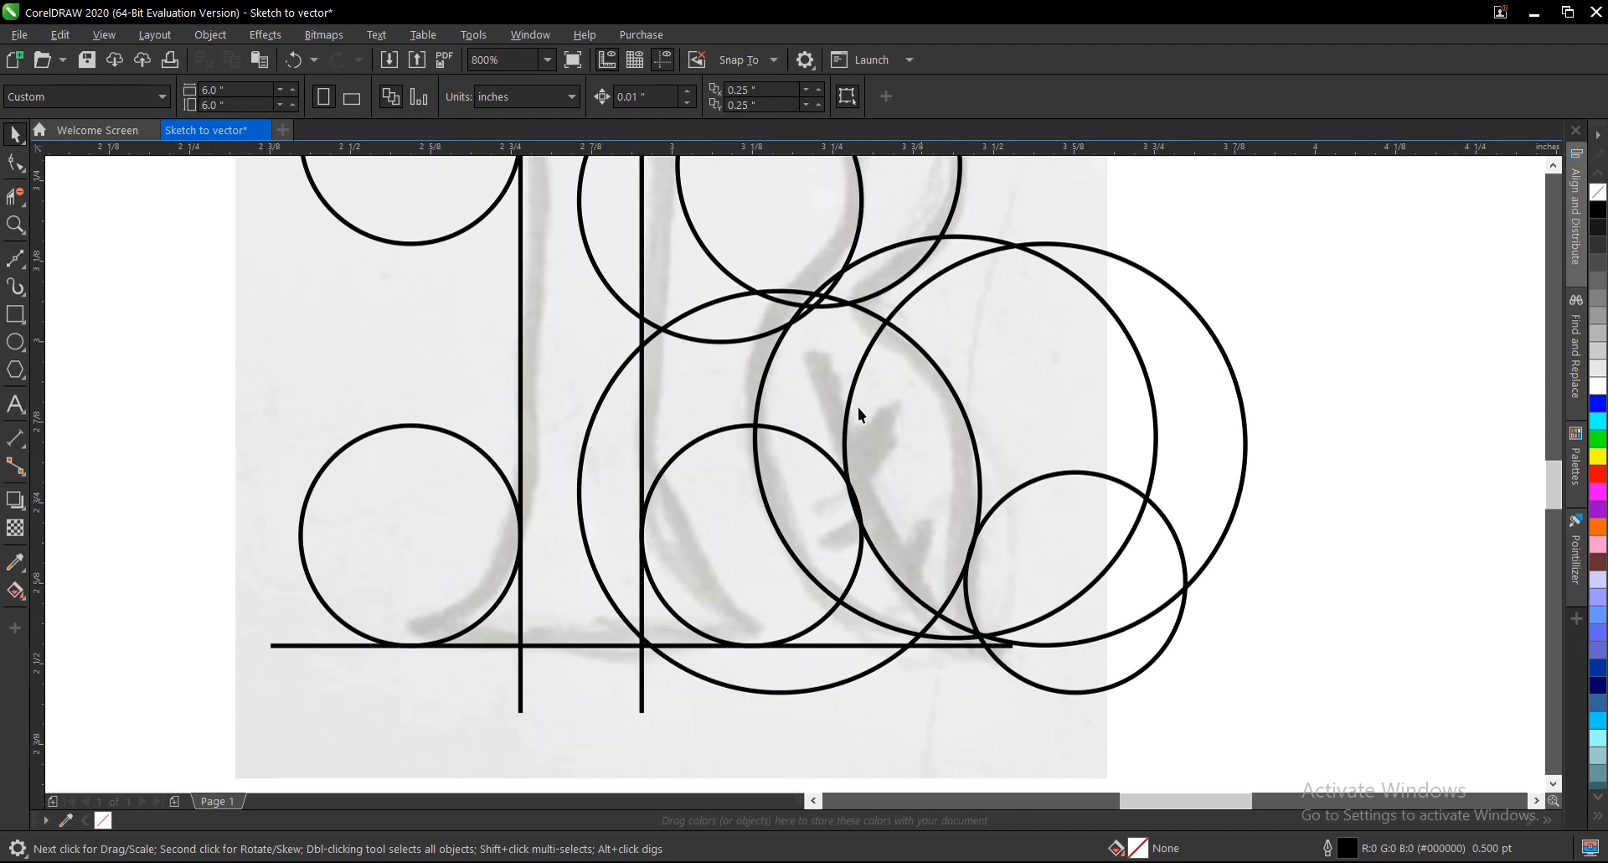
pyautogui.click(1065, 488)
pyautogui.click(1139, 662)
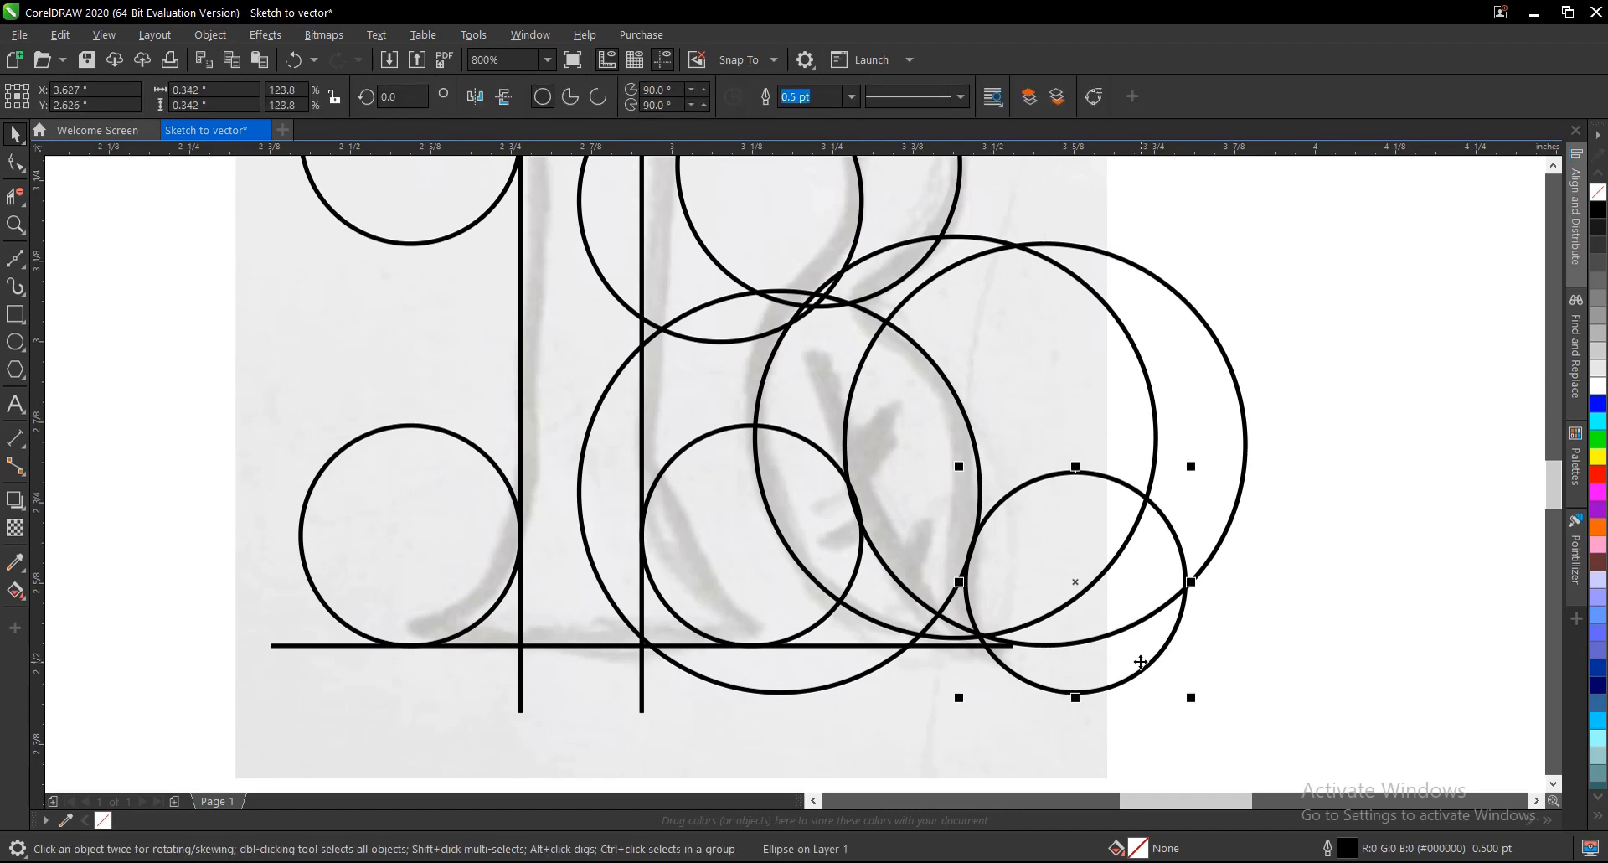
pyautogui.moveTo(1075, 580); pyautogui.dragTo(838, 486)
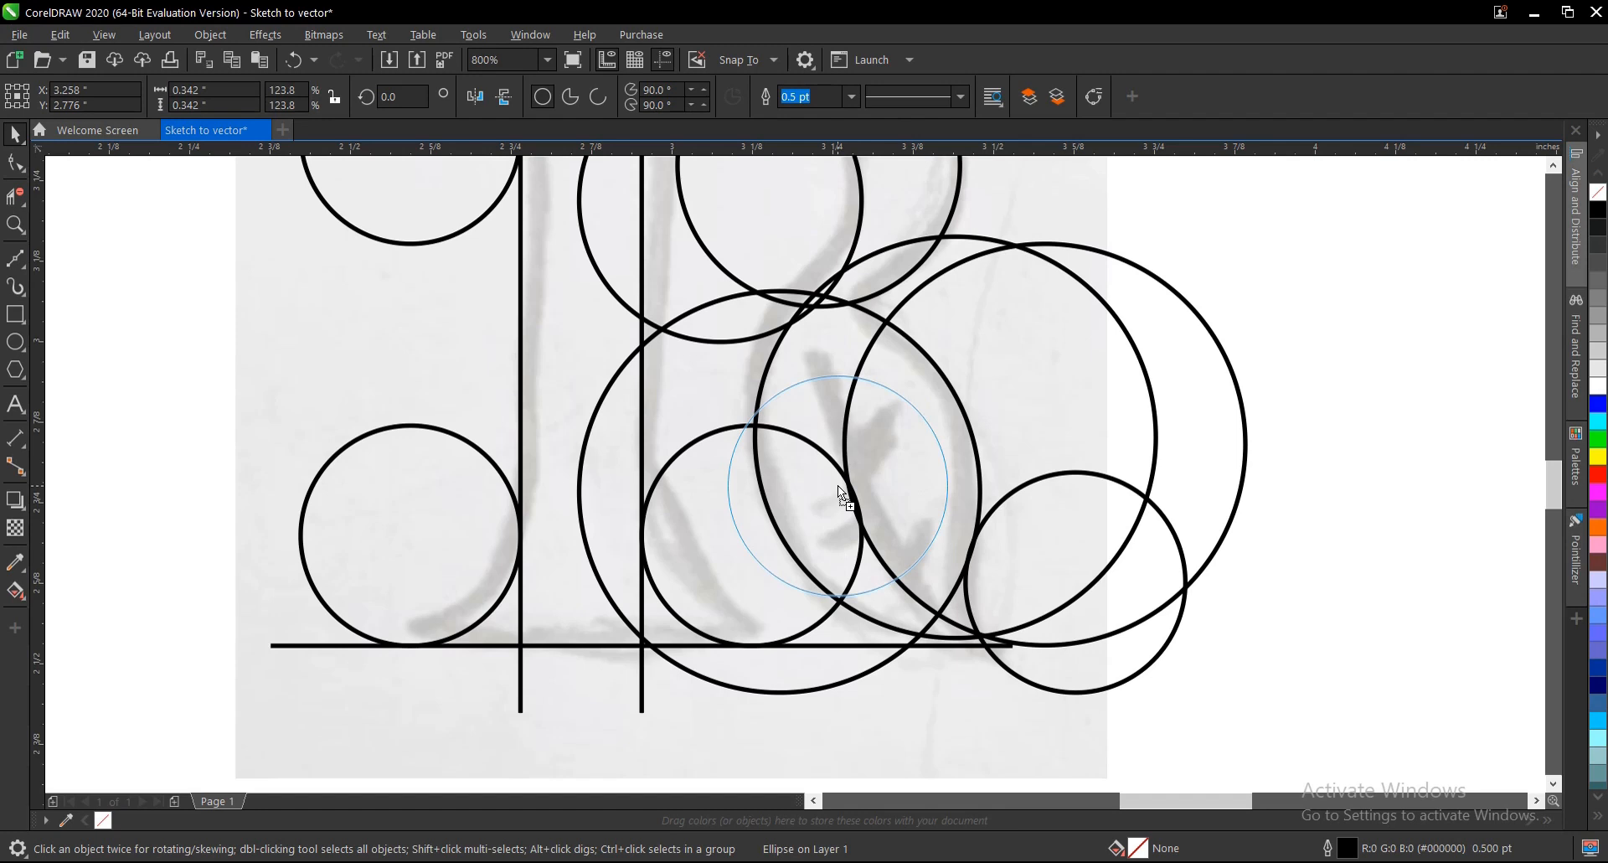
pyautogui.moveTo(838, 485); pyautogui.dragTo(837, 485)
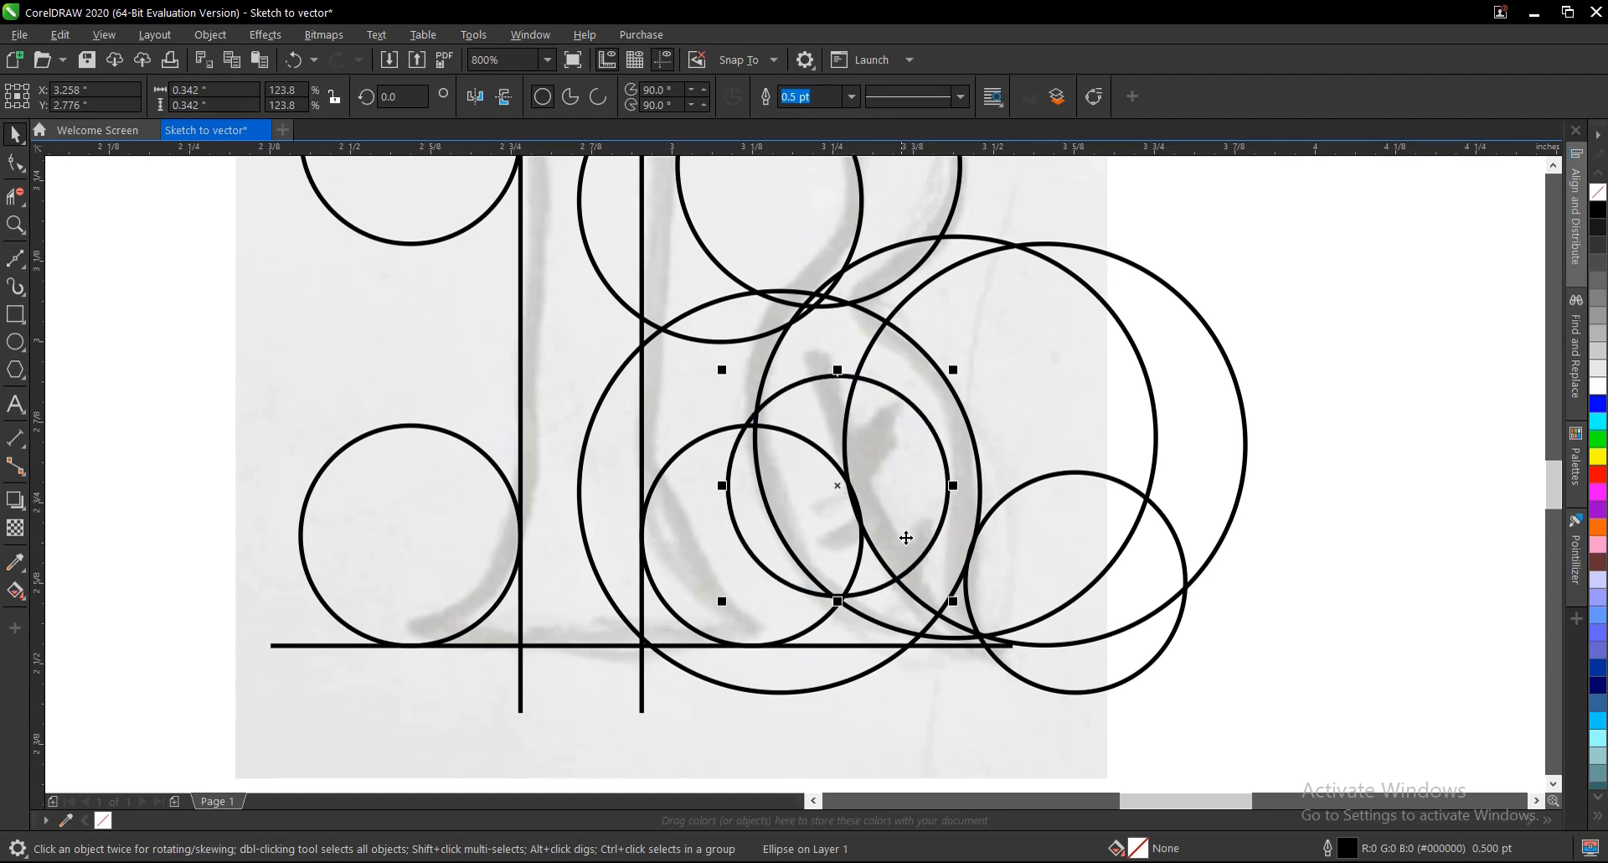
# Copy the new branch circle about 0.15 inches upward, centered at about X 3.286, Y 2.928 inches.
pyautogui.moveTo(840, 483); pyautogui.dragTo(857, 387)
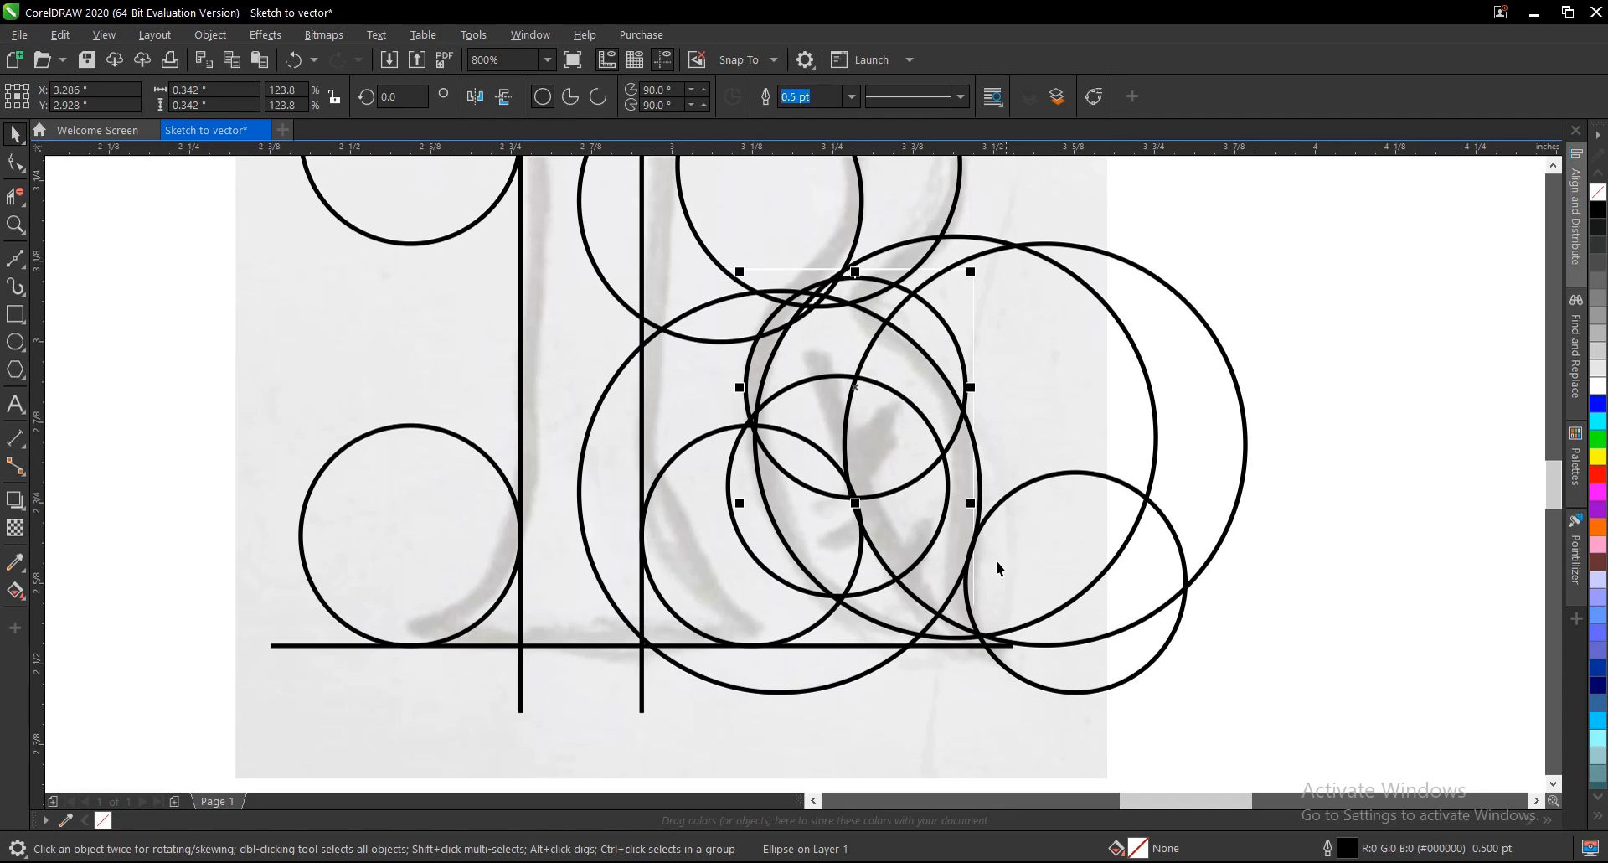
pyautogui.scroll(1, 818, 478)
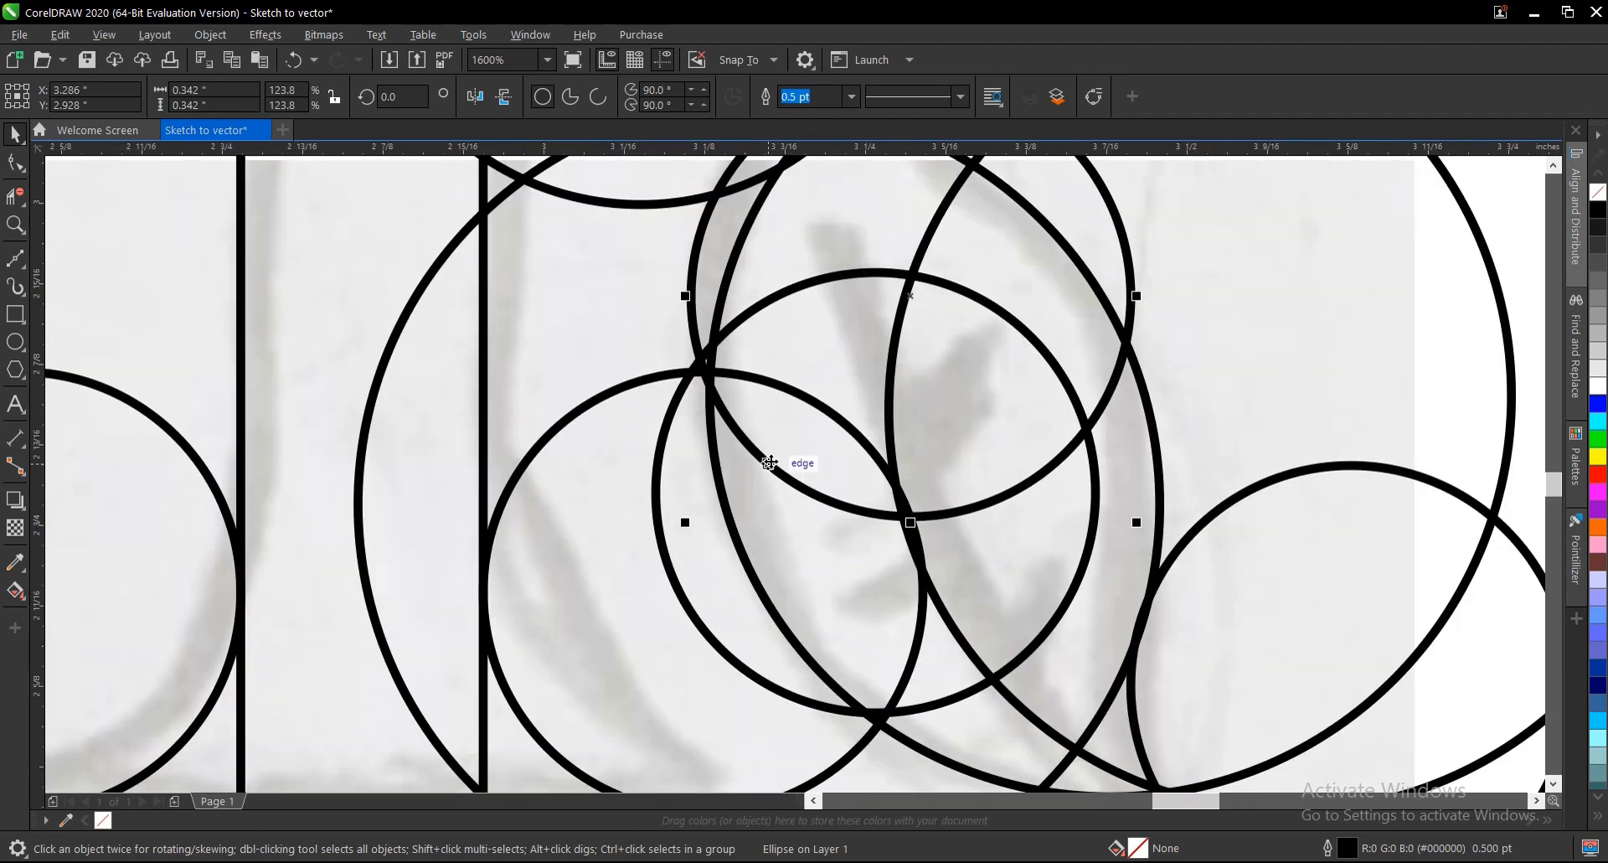
pyautogui.scroll(-1, 770, 462)
pyautogui.click(1263, 561)
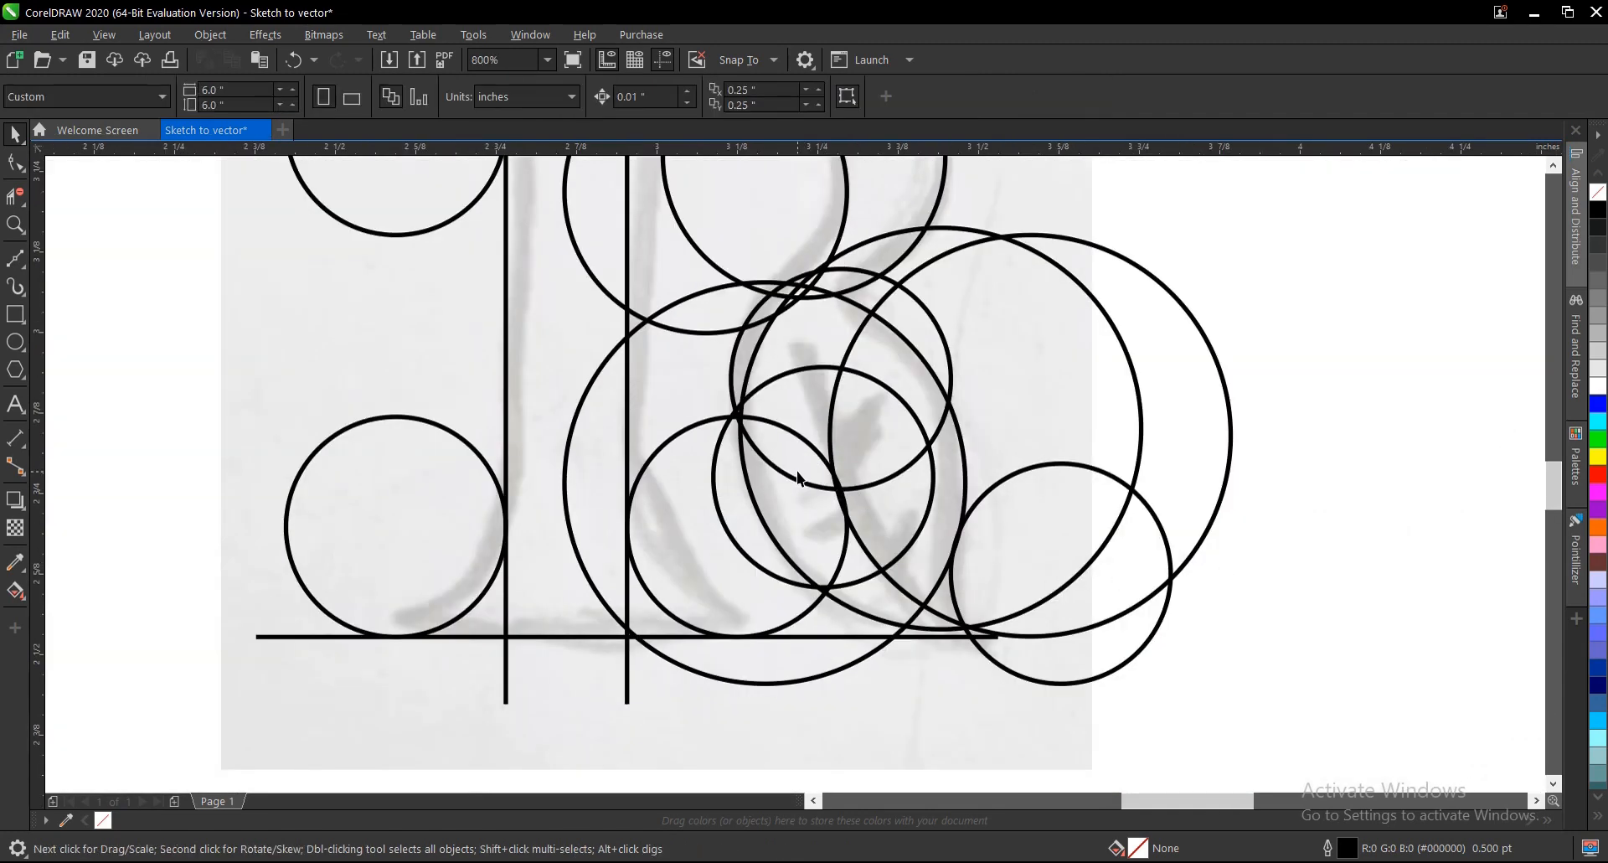
# Copy a 0.342-inch circle to the right side of the inner branch, centered at about X 3.342, Y 2.797 inches.
pyautogui.scroll(1, 791, 476)
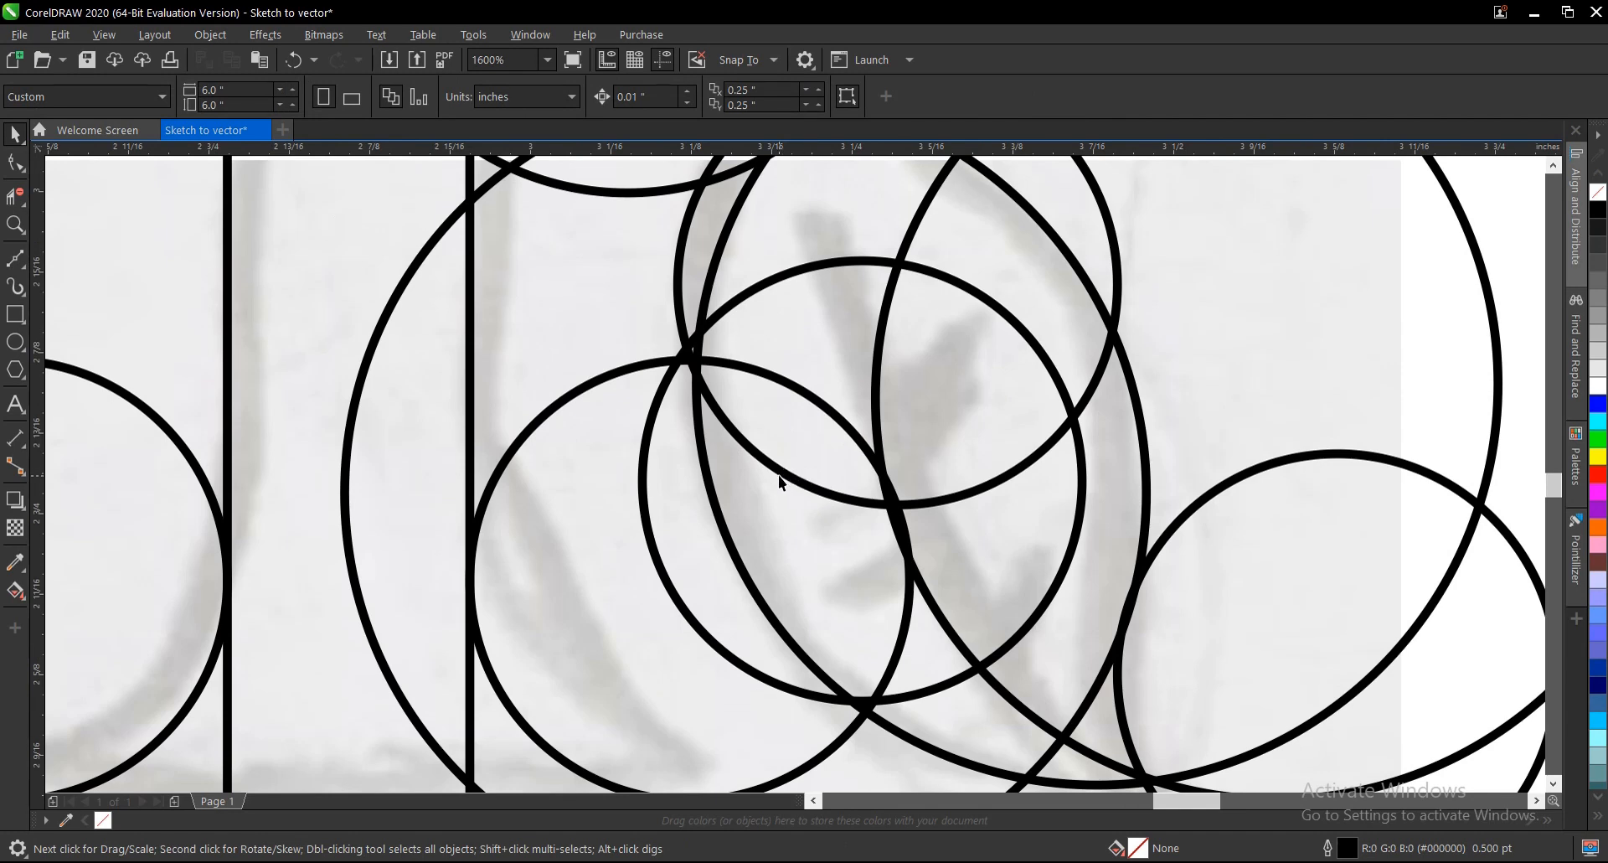
pyautogui.click(951, 476)
pyautogui.moveTo(950, 474); pyautogui.dragTo(987, 535)
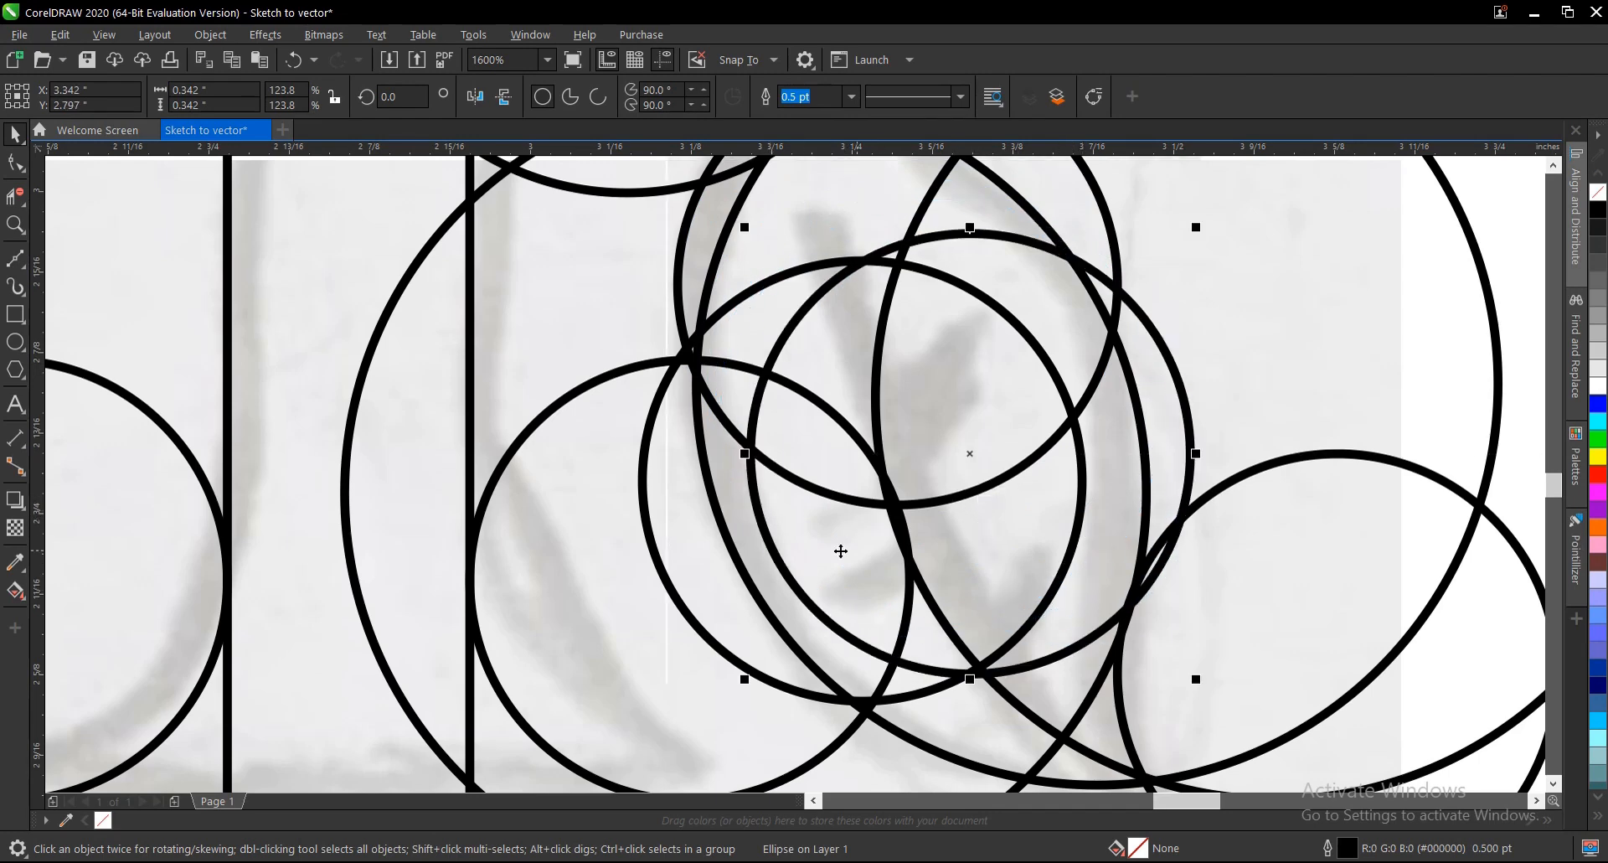
pyautogui.scroll(-1, 834, 558)
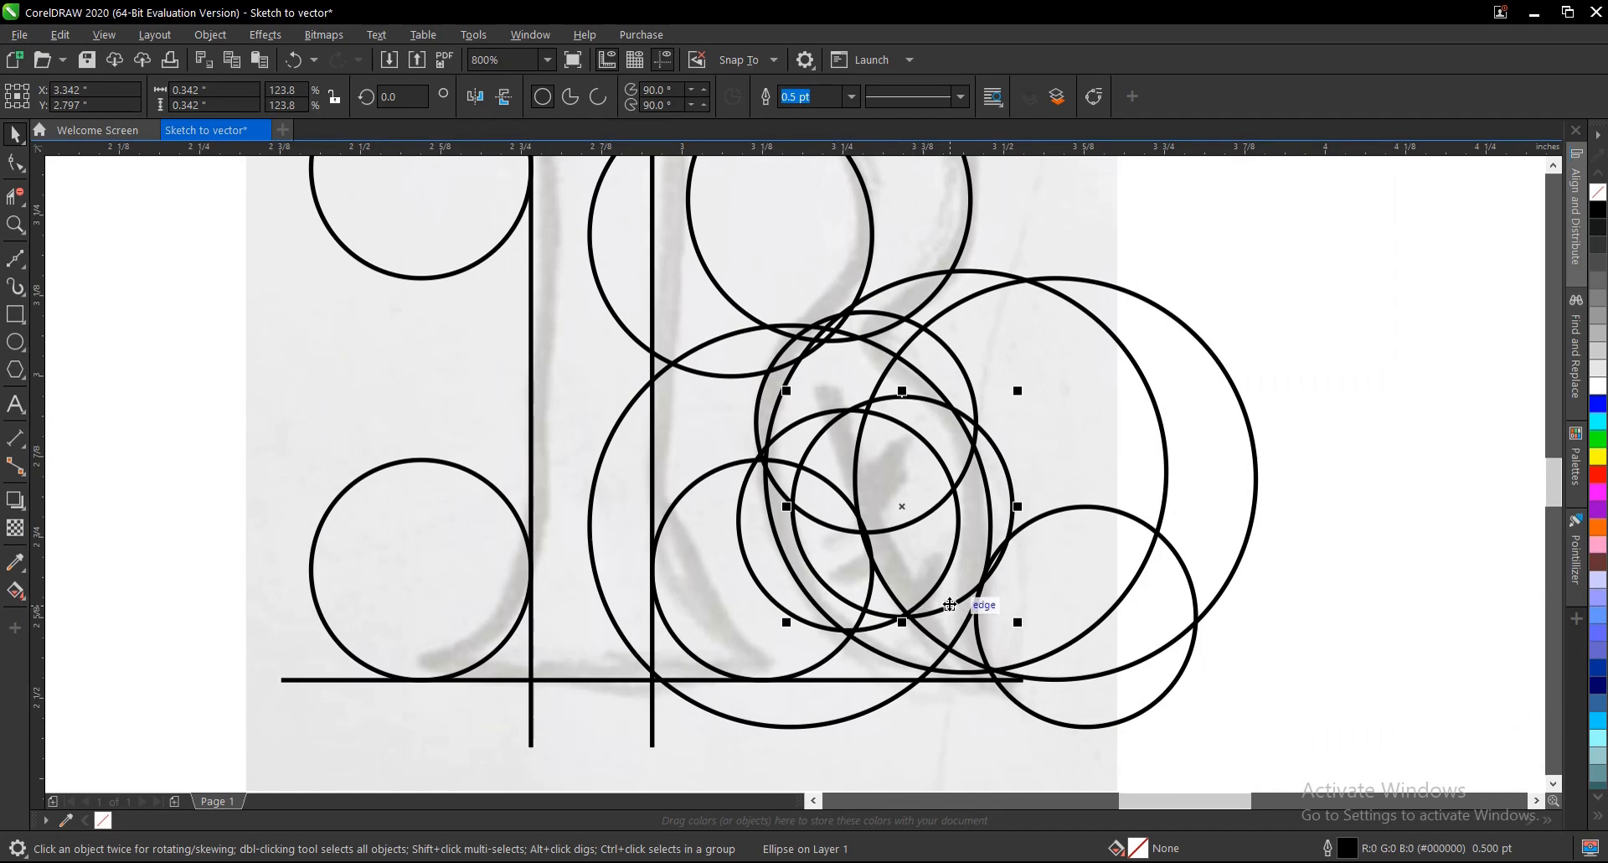
# Place another 0.342-inch circle copy at the lower end of the inner branch, centered at about X 3.3, Y 2.635 inches.
pyautogui.click(949, 580)
pyautogui.scroll(1, 950, 580)
pyautogui.moveTo(854, 424); pyautogui.dragTo(804, 636)
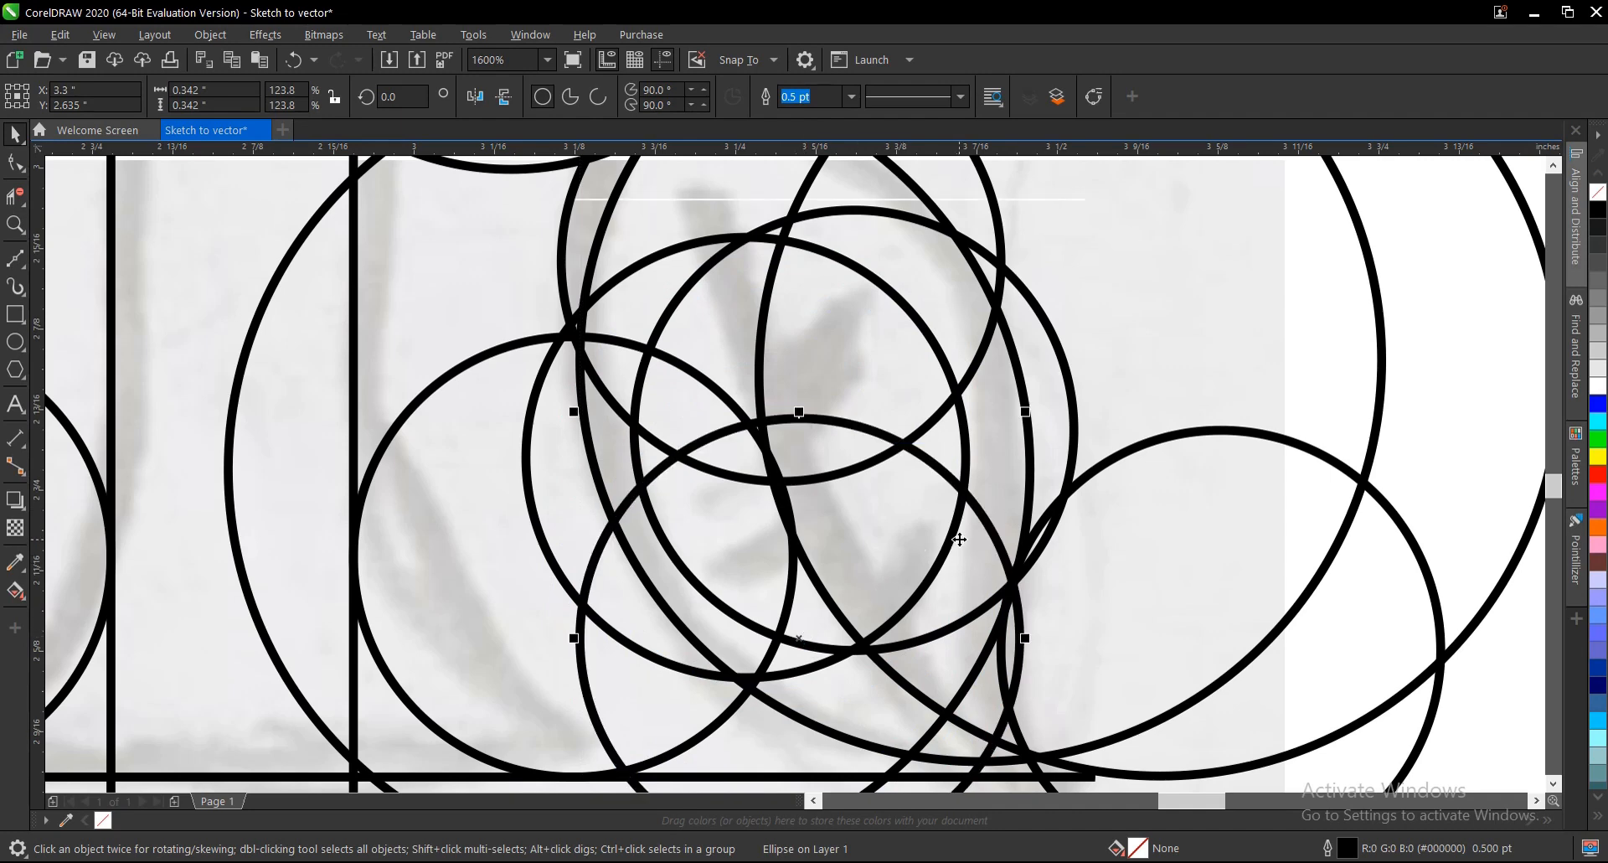
pyautogui.scroll(-1, 959, 538)
pyautogui.scroll(-1, 942, 501)
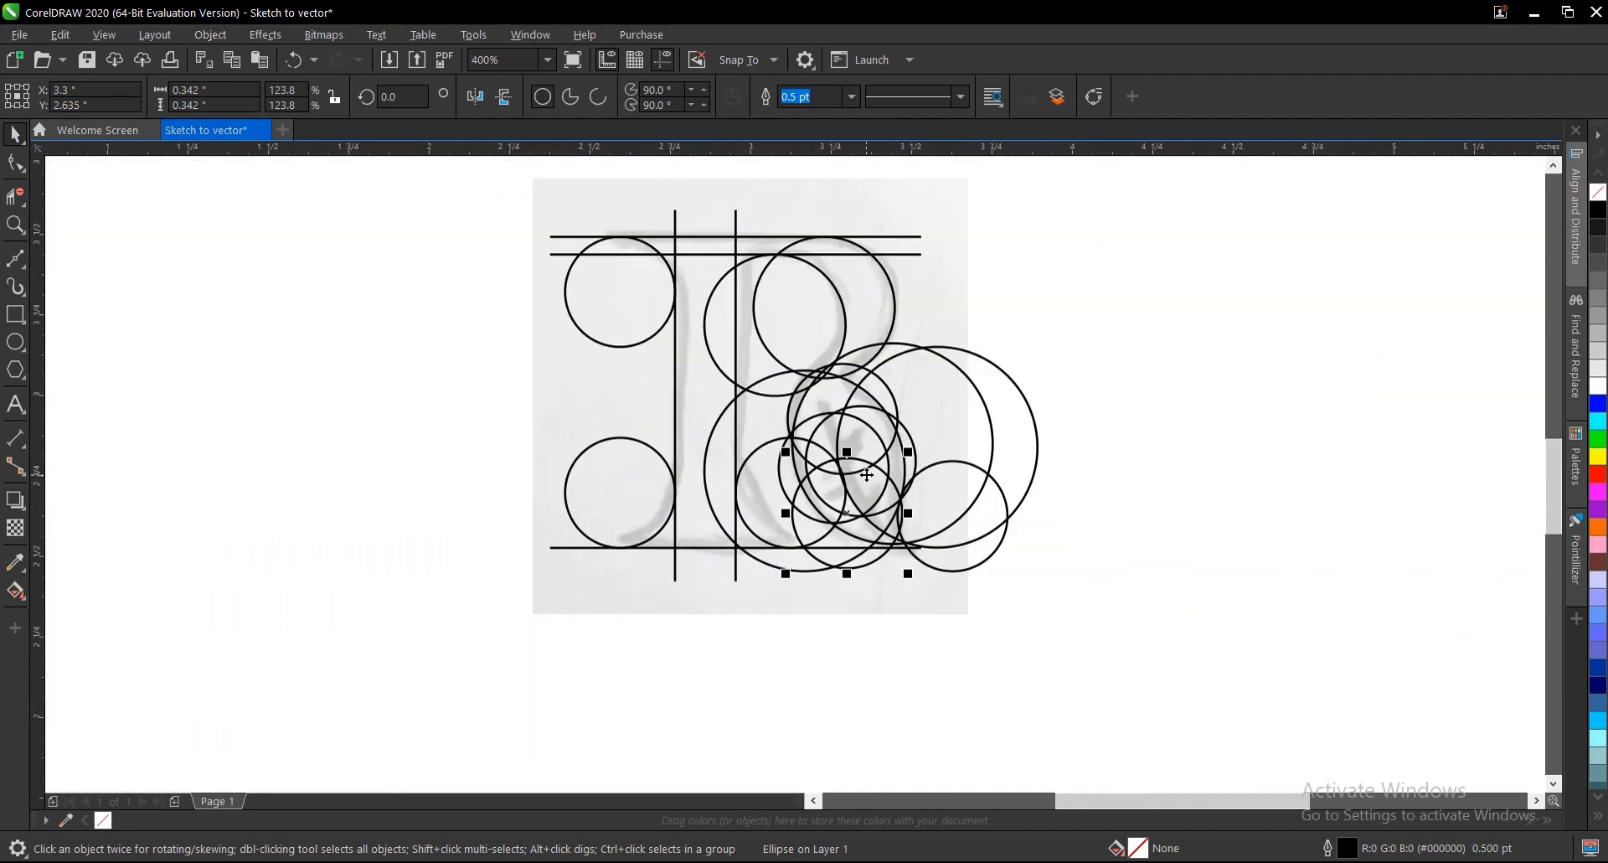
pyautogui.click(1082, 514)
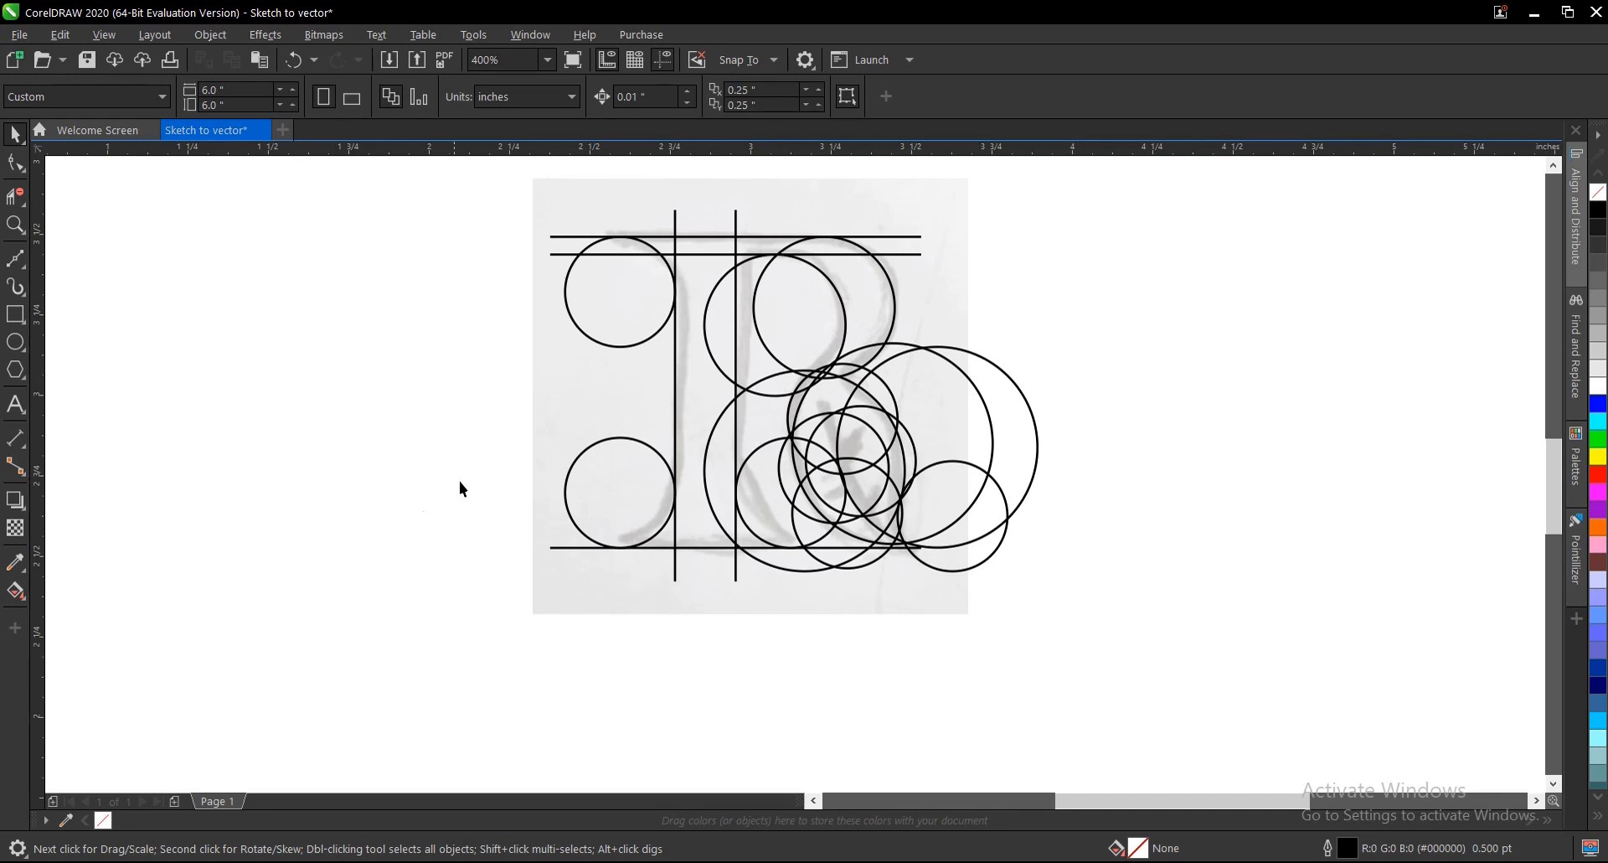
# Try filling the R's stem area in 20% black with Smart Fill, and undo the fill.
pyautogui.click(19, 595)
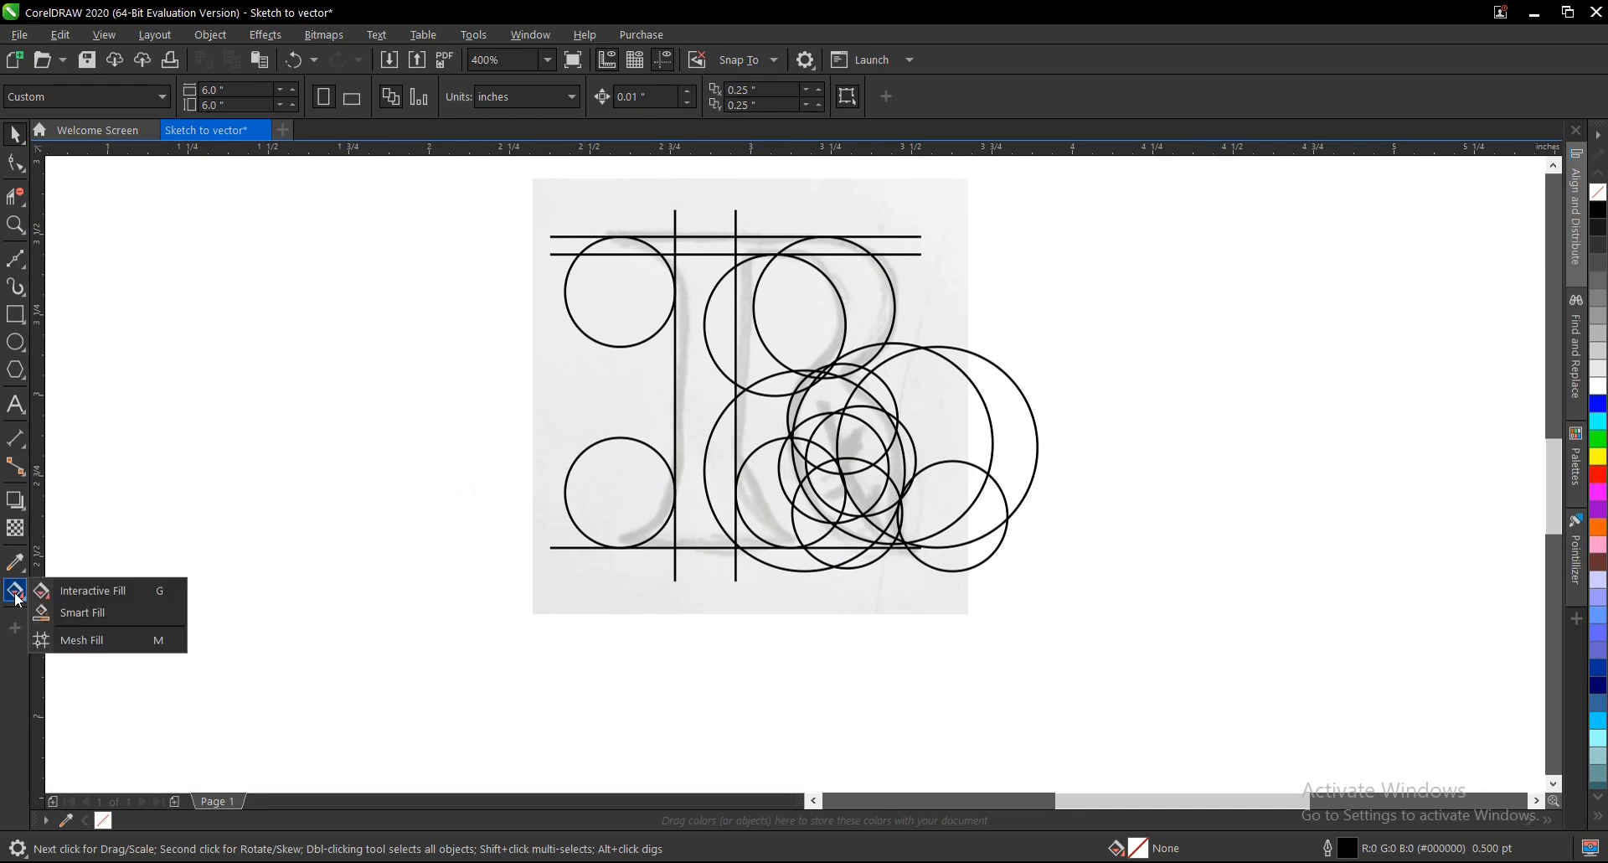
pyautogui.click(79, 614)
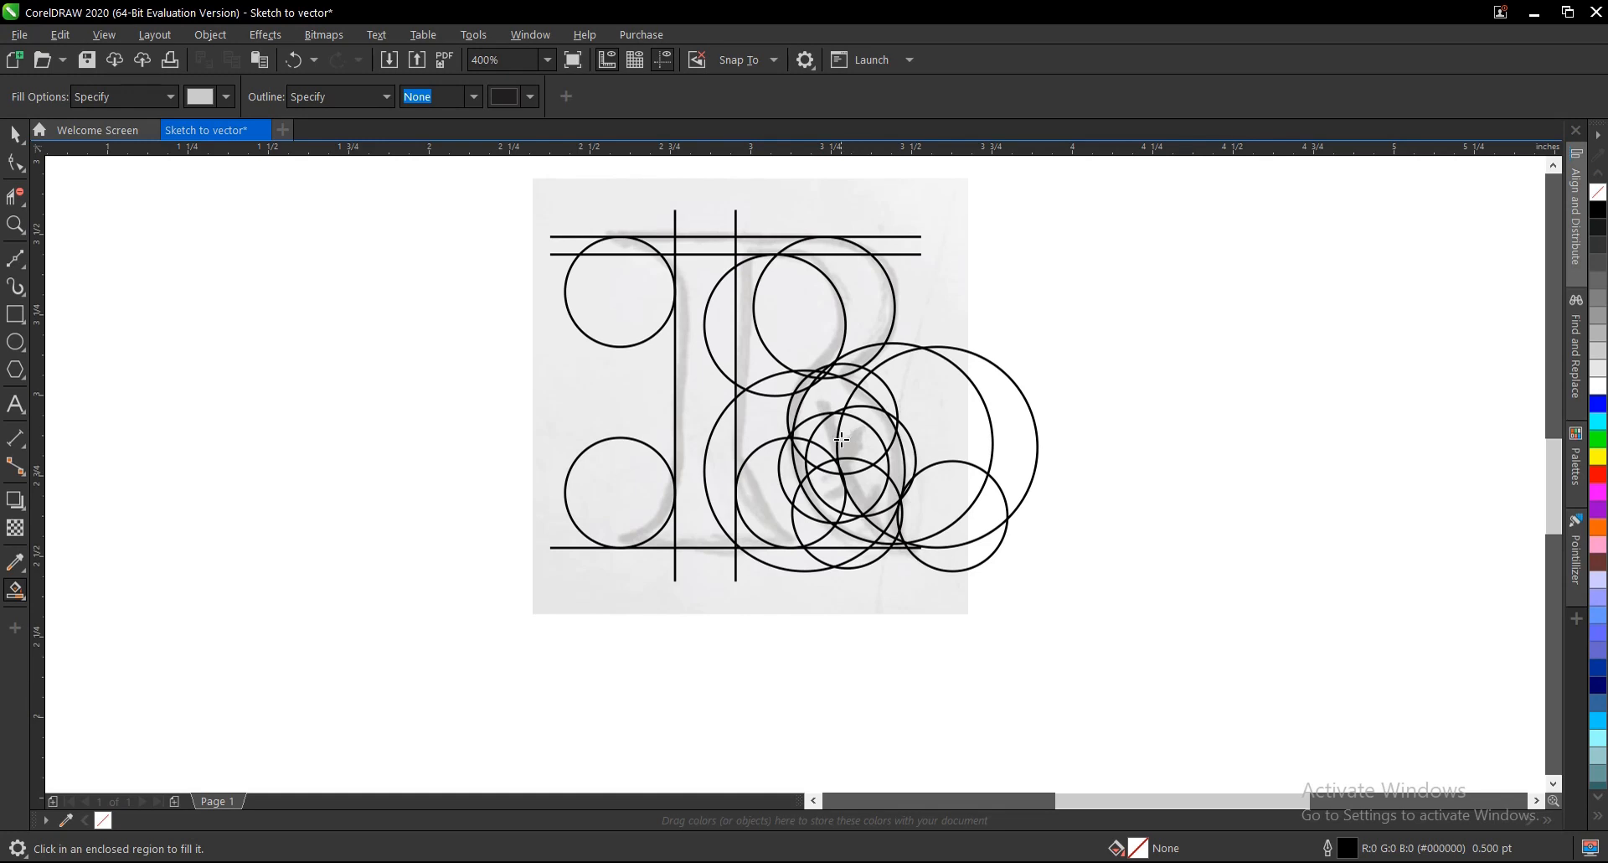
pyautogui.click(671, 527)
pyautogui.click(683, 529)
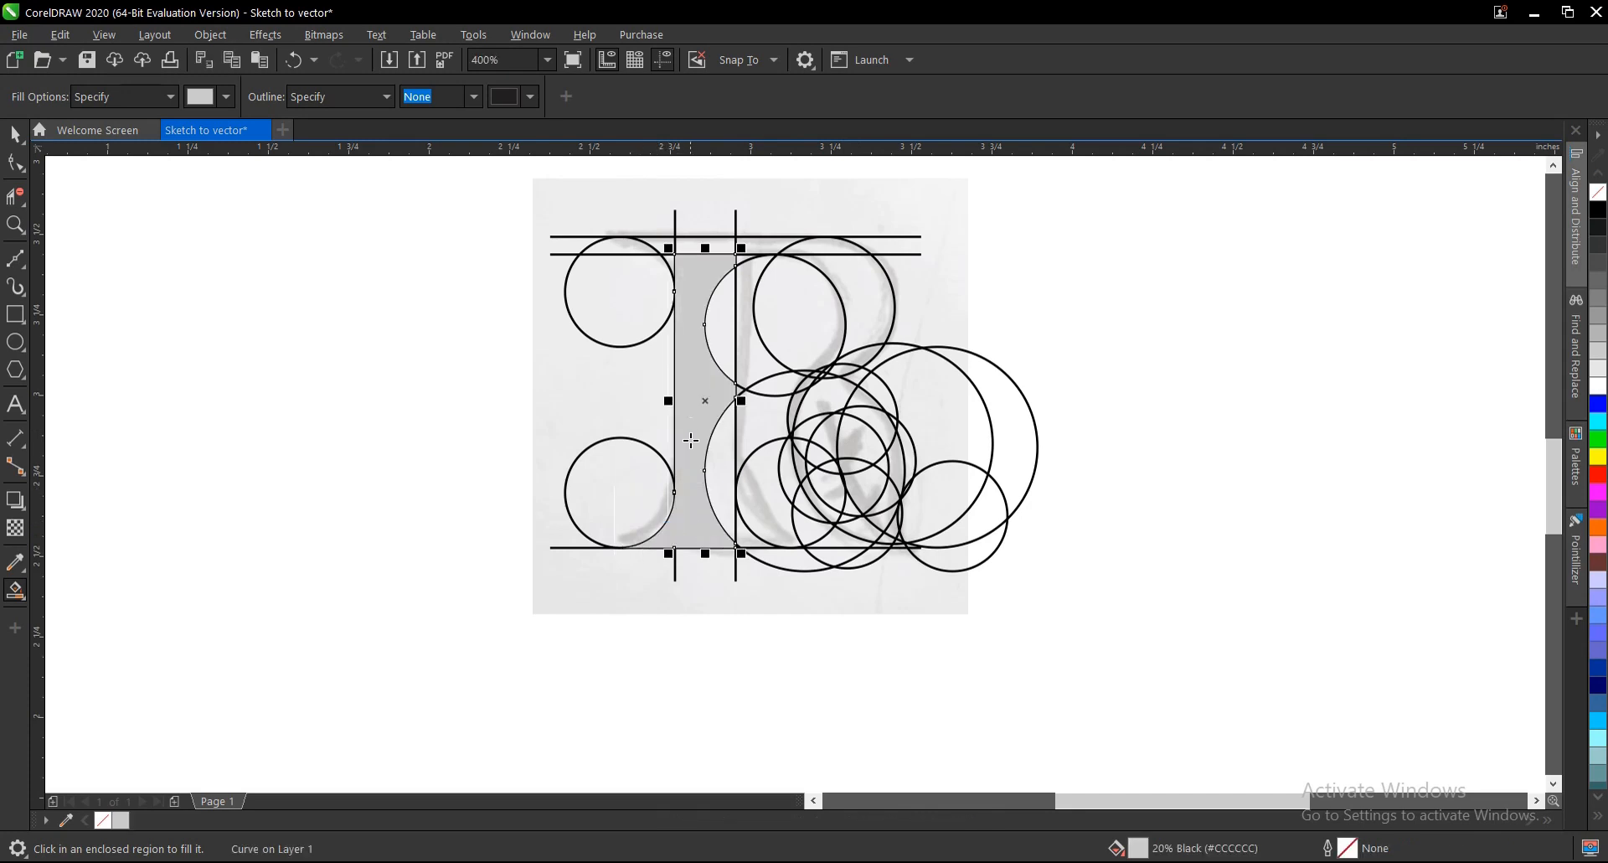
pyautogui.click(729, 333)
pyautogui.hotkey('ctrl', 'z')
pyautogui.hotkey('ctrl', 'z')
pyautogui.hotkey('ctrl', 'z')
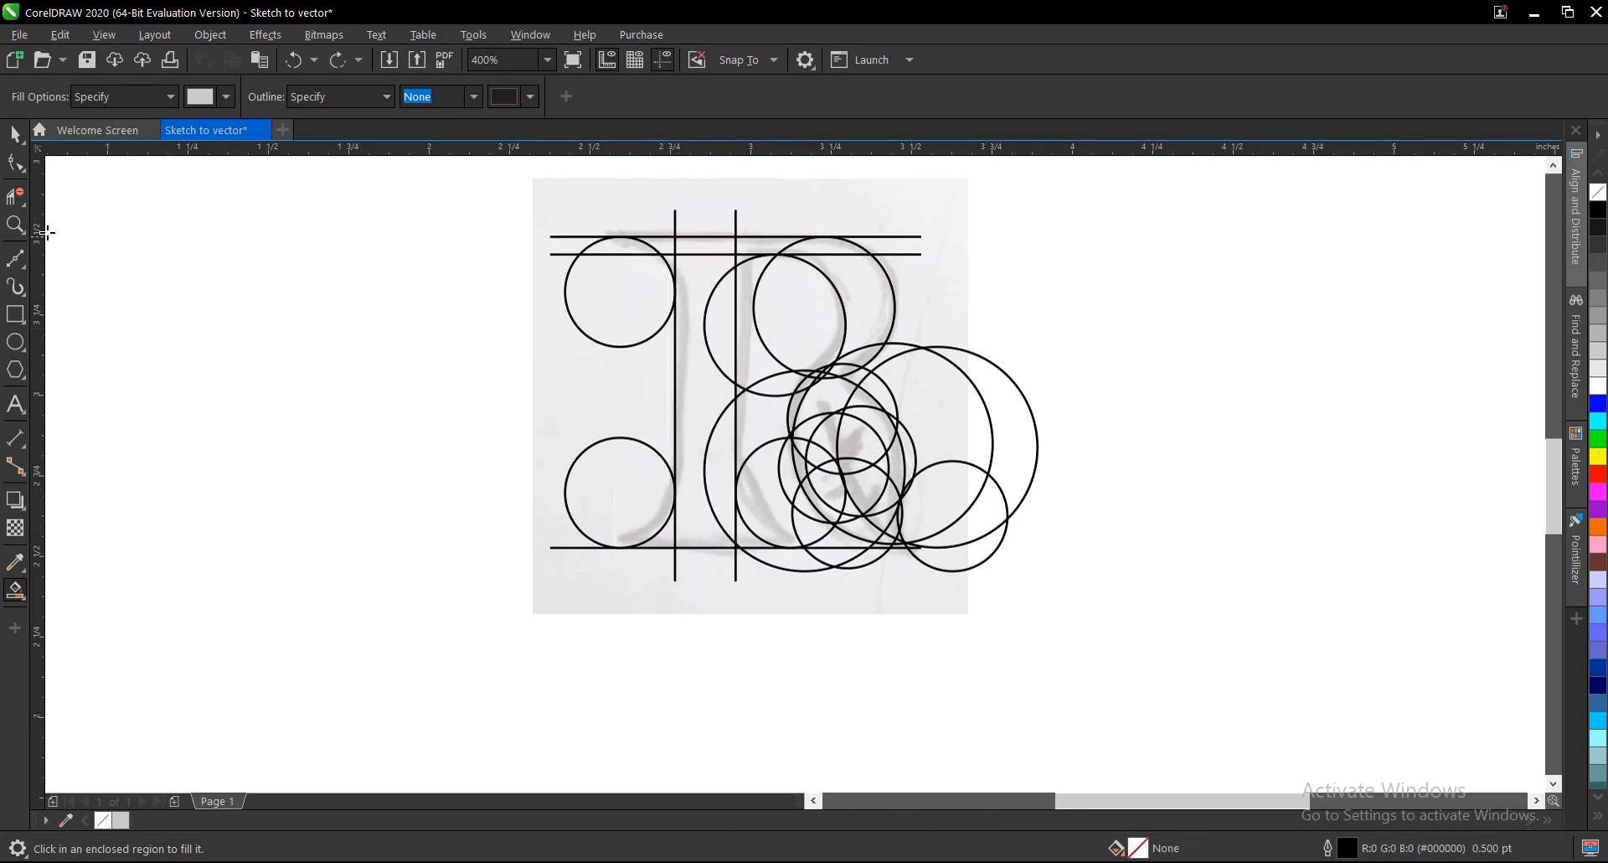
# With Virtual Segment Delete, remove the lower-left serif circle's outer arc, the excess baseline beside it, and the stem line ends below the baseline.
pyautogui.click(15, 134)
pyautogui.click(15, 198)
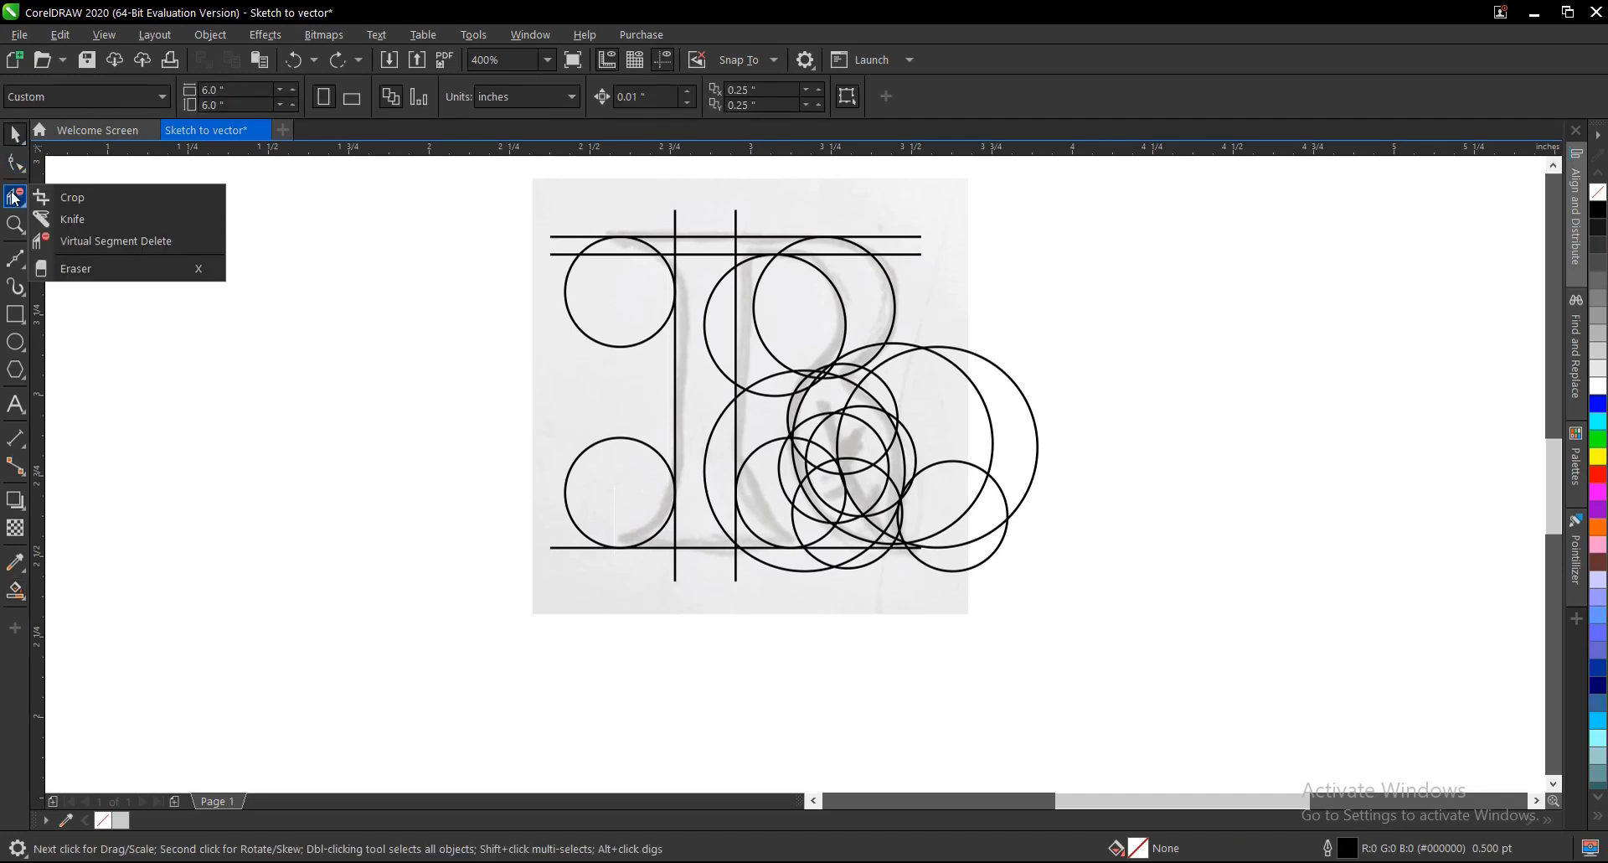
pyautogui.click(132, 241)
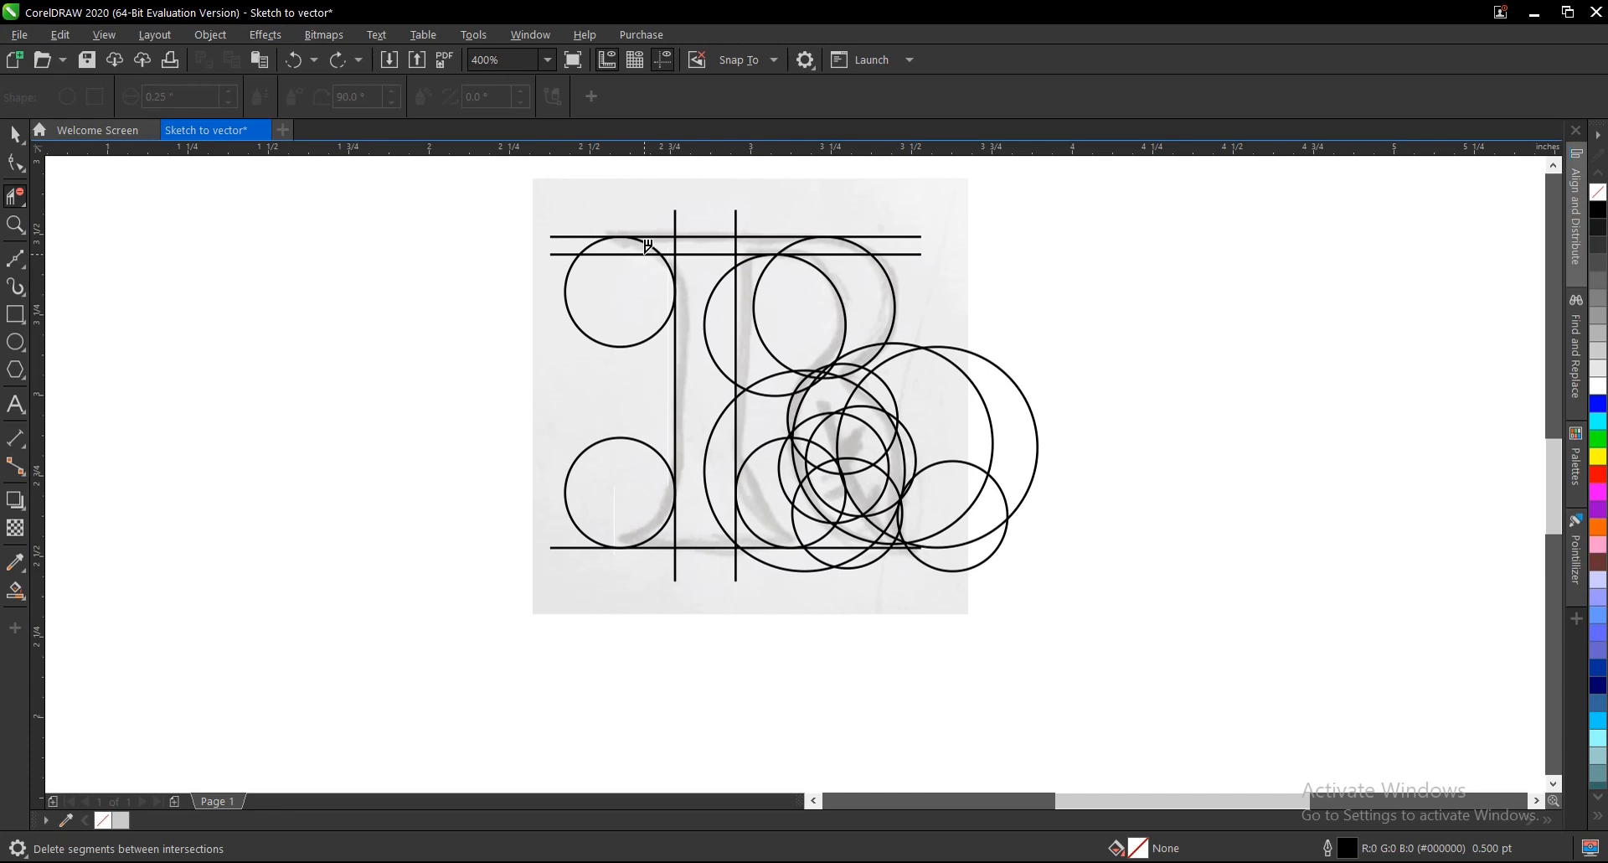
pyautogui.press('space')
pyautogui.moveTo(468, 186)
pyautogui.mouseDown()
pyautogui.moveTo(969, 592)
pyautogui.moveTo(1095, 585)
pyautogui.moveTo(1105, 602)
pyautogui.mouseUp()
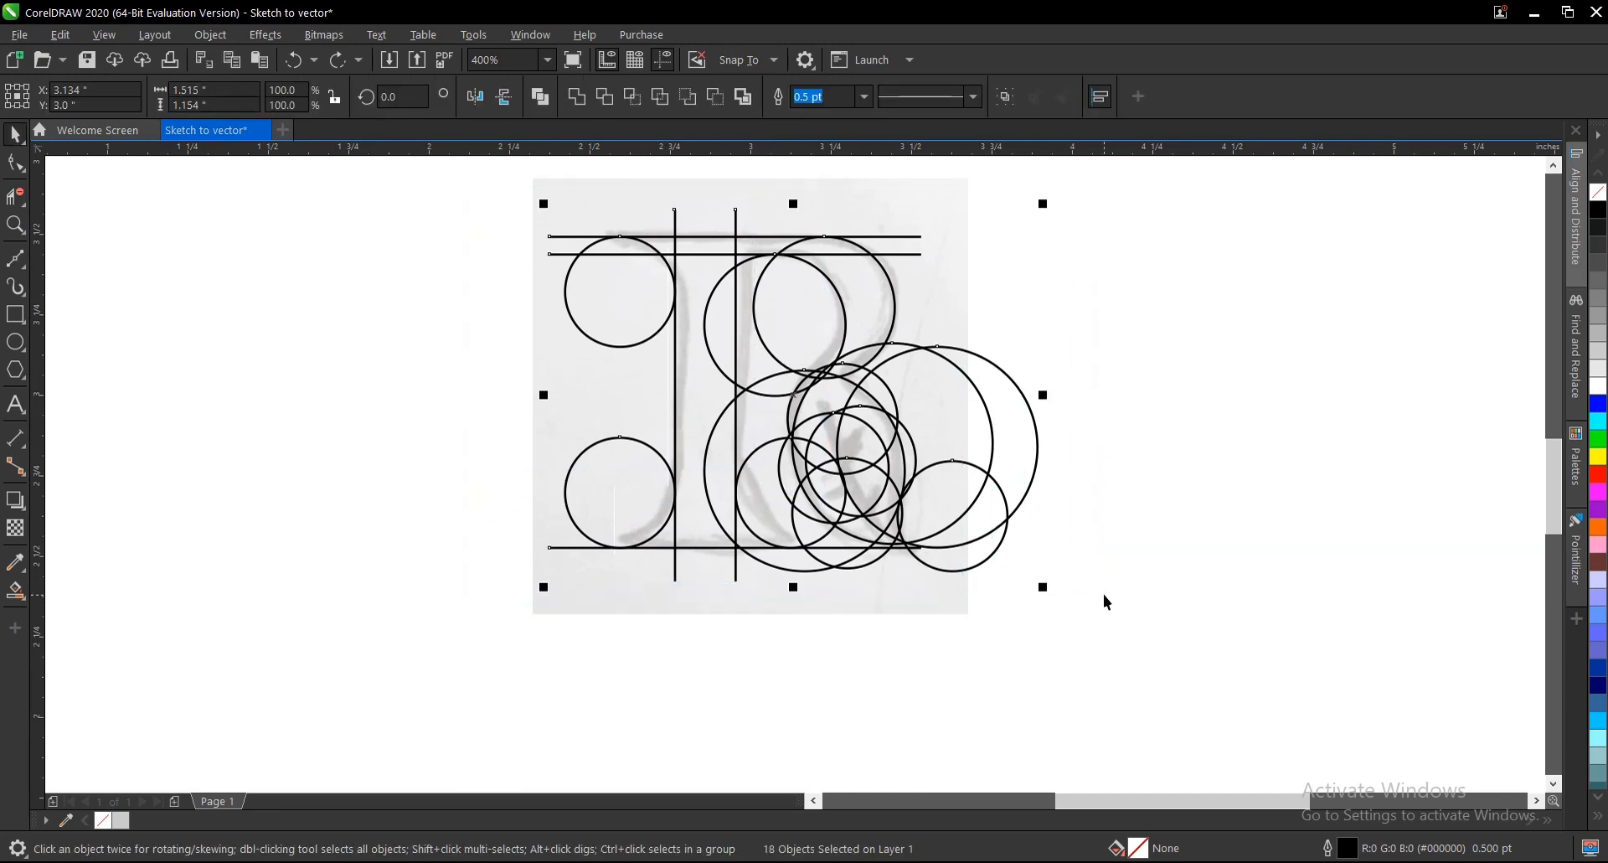
pyautogui.click(1103, 590)
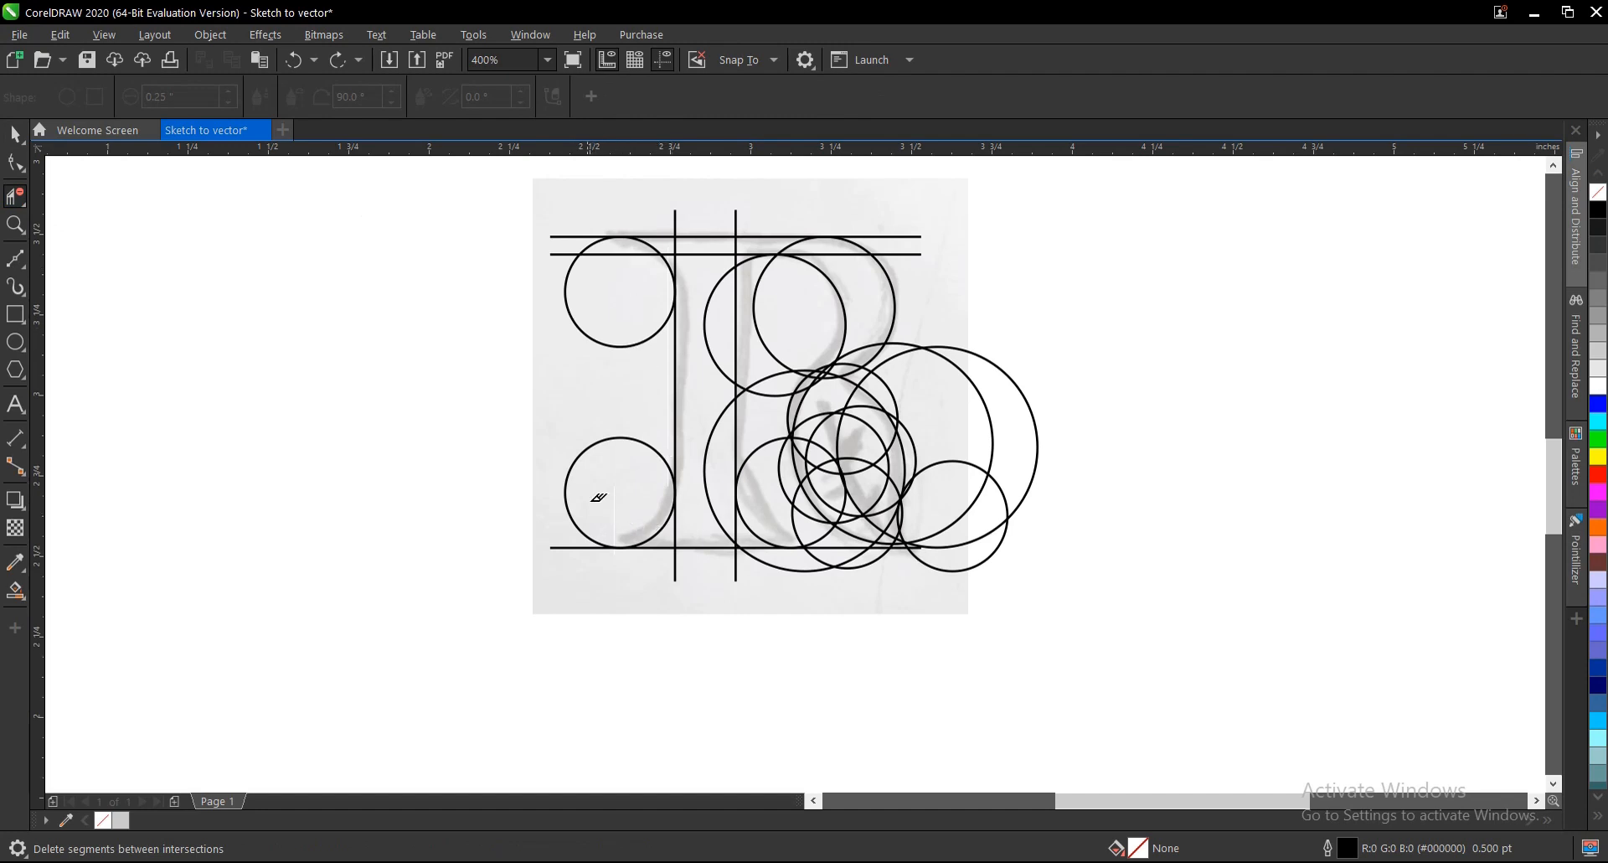
pyautogui.moveTo(585, 509); pyautogui.dragTo(564, 548)
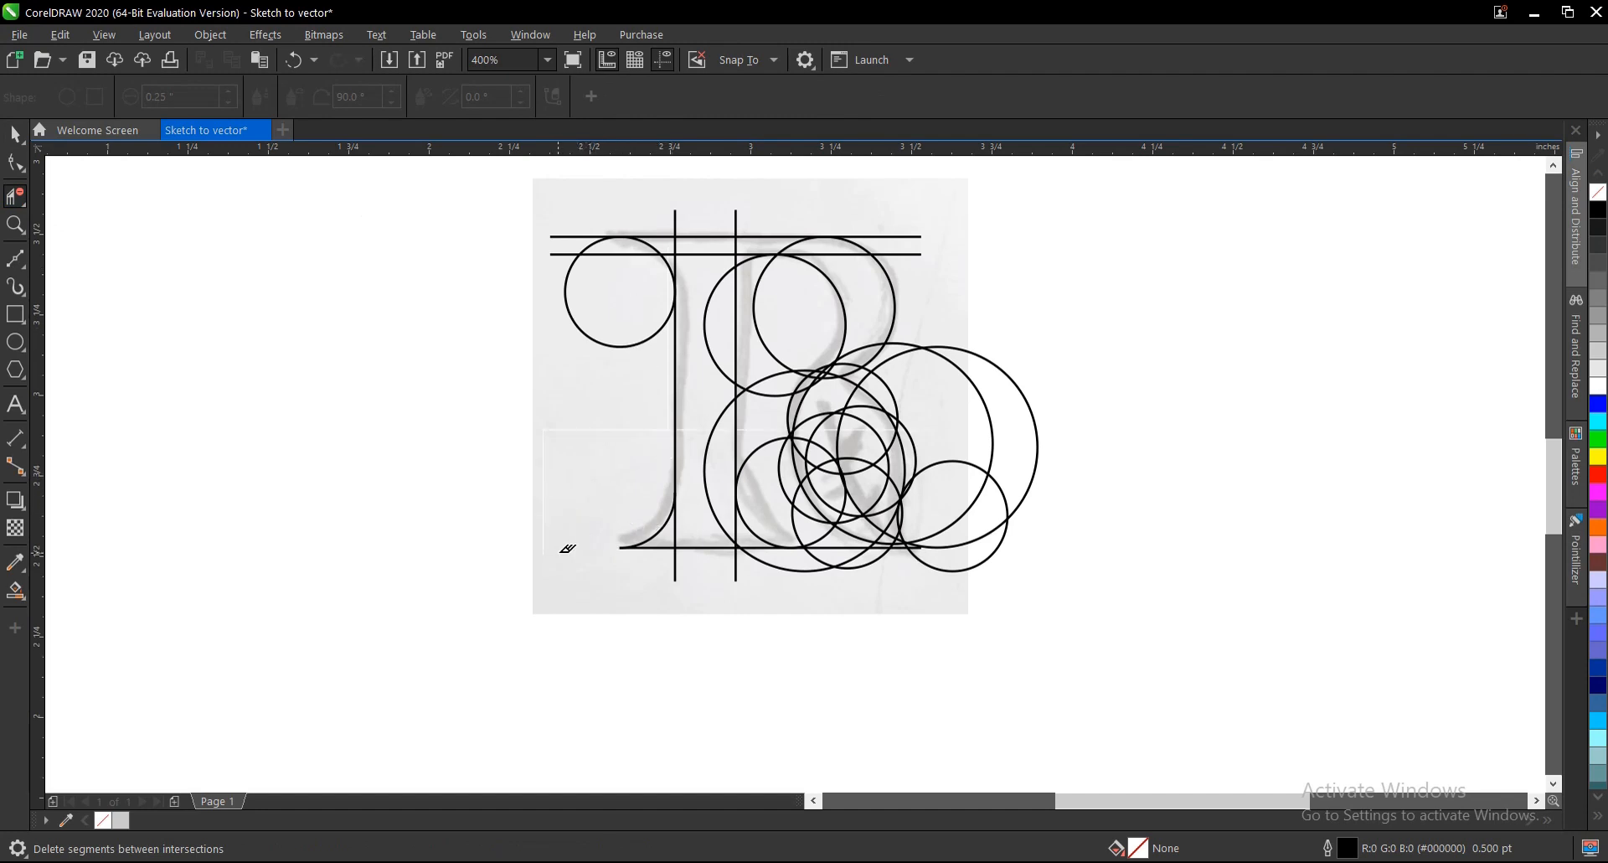
pyautogui.click(675, 566)
pyautogui.moveTo(766, 563); pyautogui.dragTo(717, 589)
# Delete the stem line segments inside both lower serifs, the right serif circle's excess arc, and the large leg circle's arcs across the stem and below the baseline.
pyautogui.scroll(2, 763, 552)
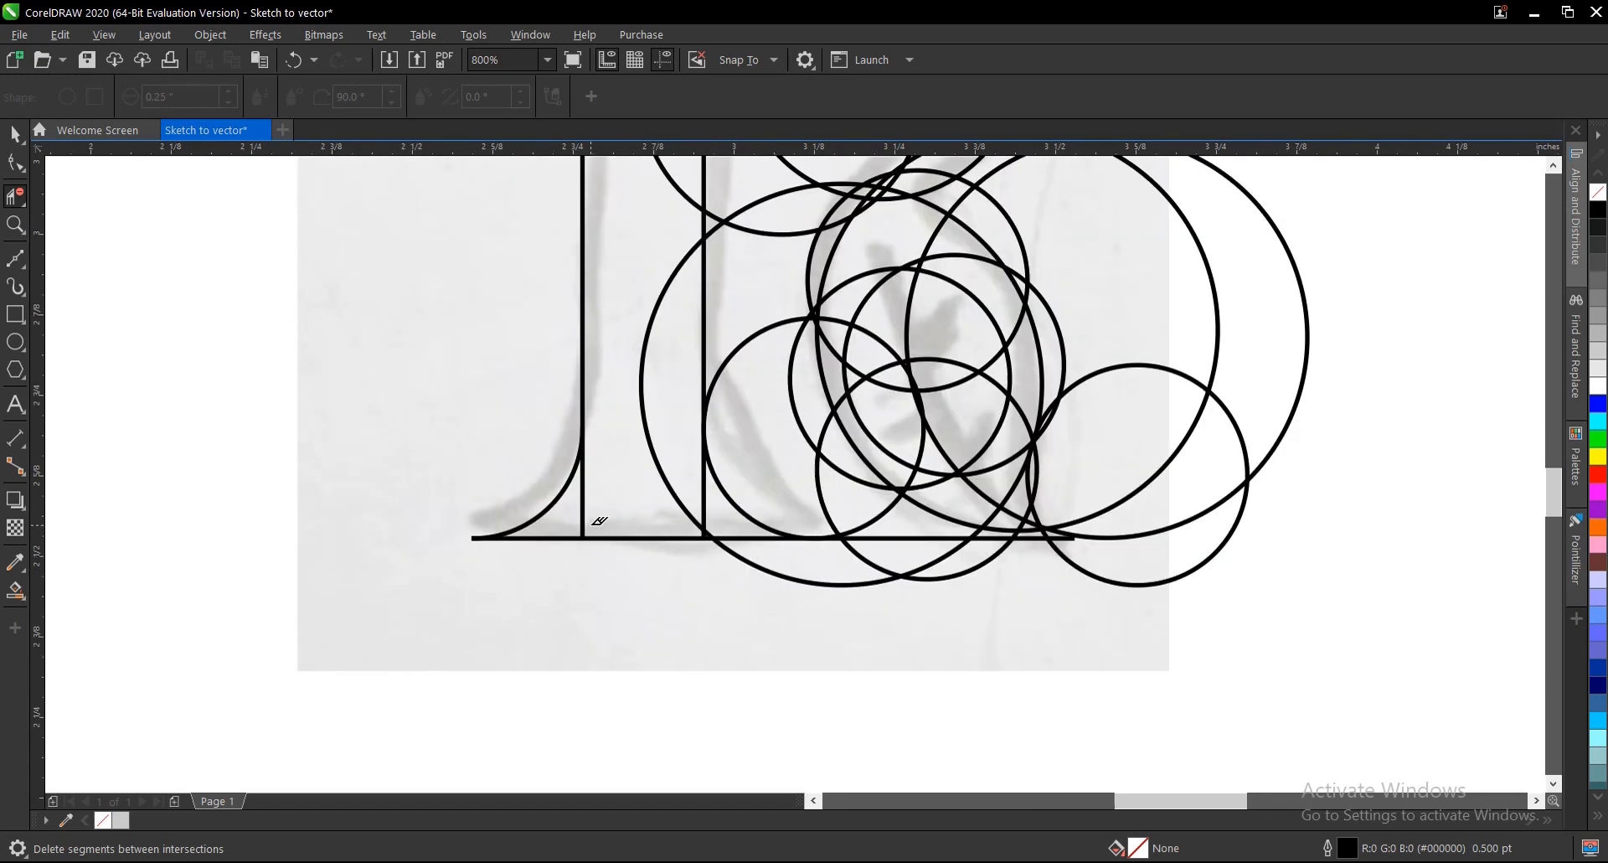
pyautogui.click(645, 456)
pyautogui.scroll(-2, 668, 542)
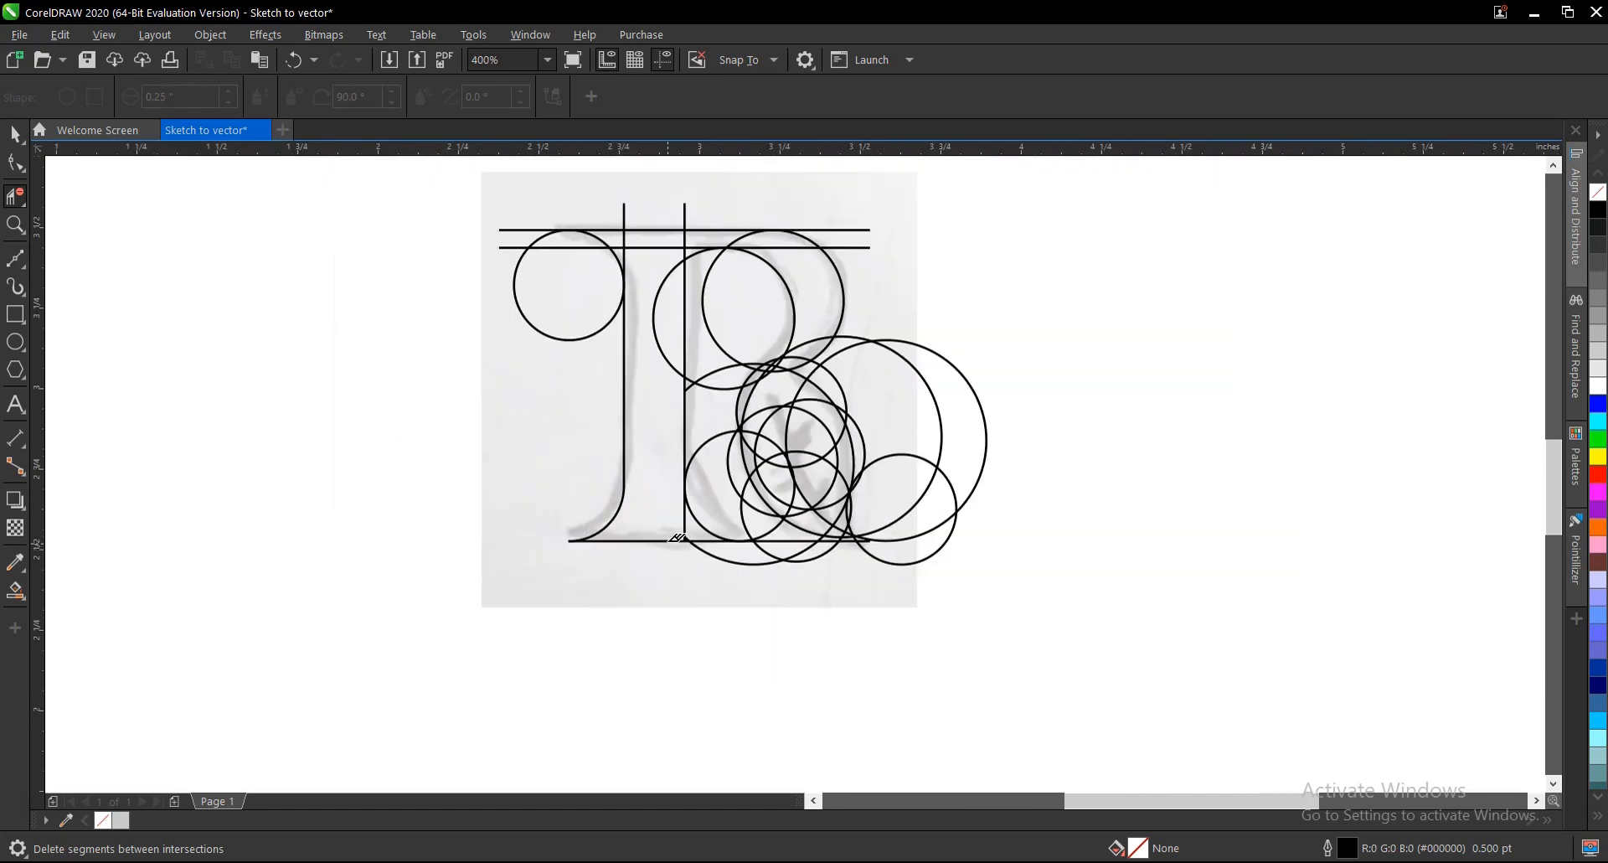
pyautogui.scroll(4, 704, 533)
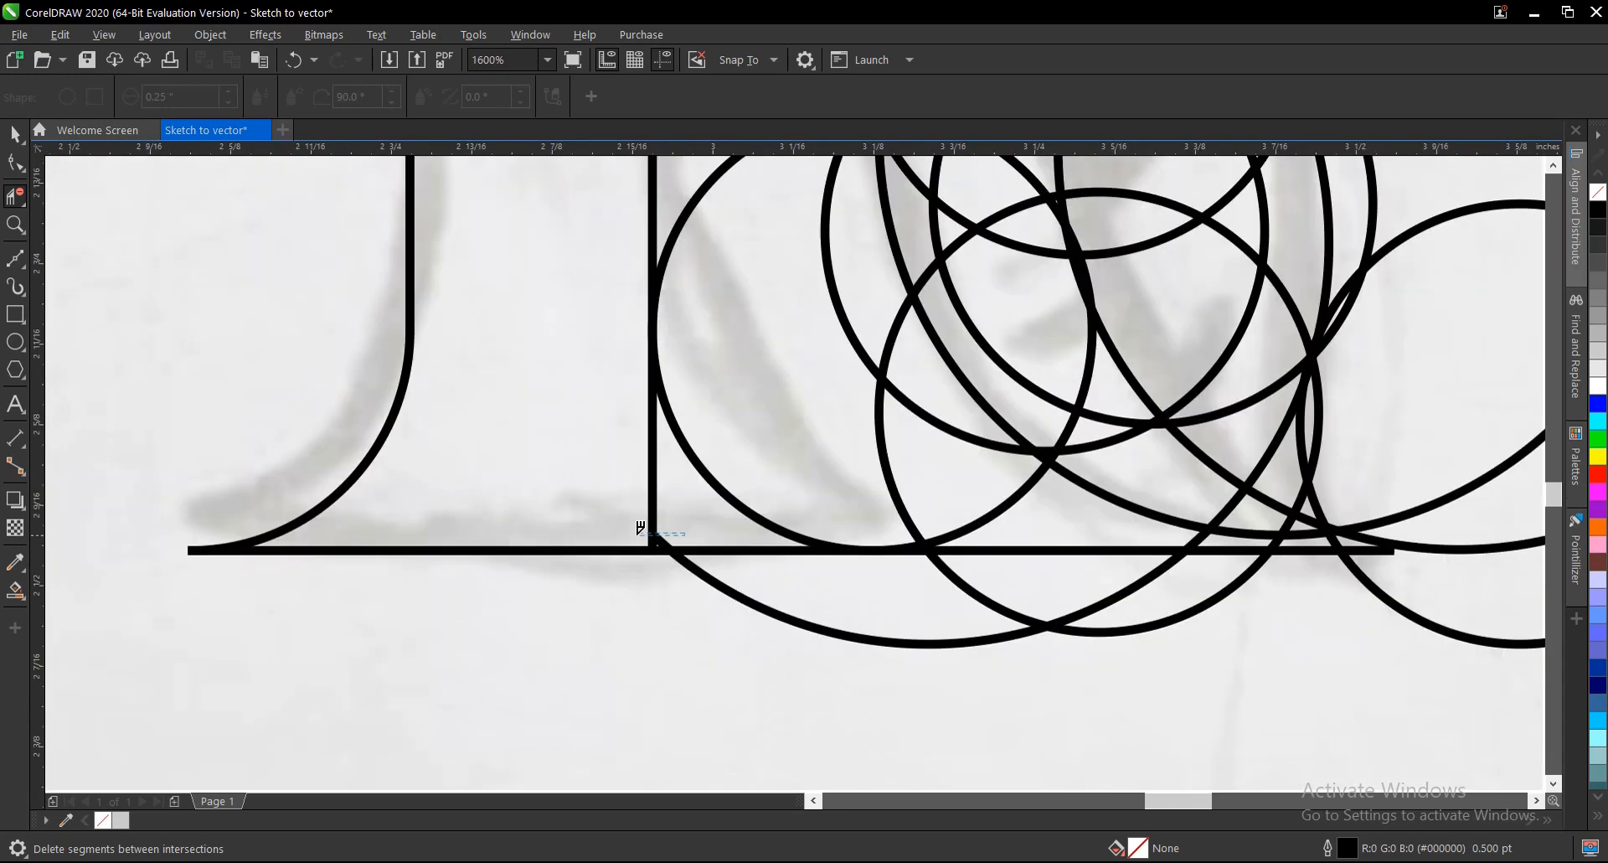
pyautogui.click(649, 528)
pyautogui.click(767, 605)
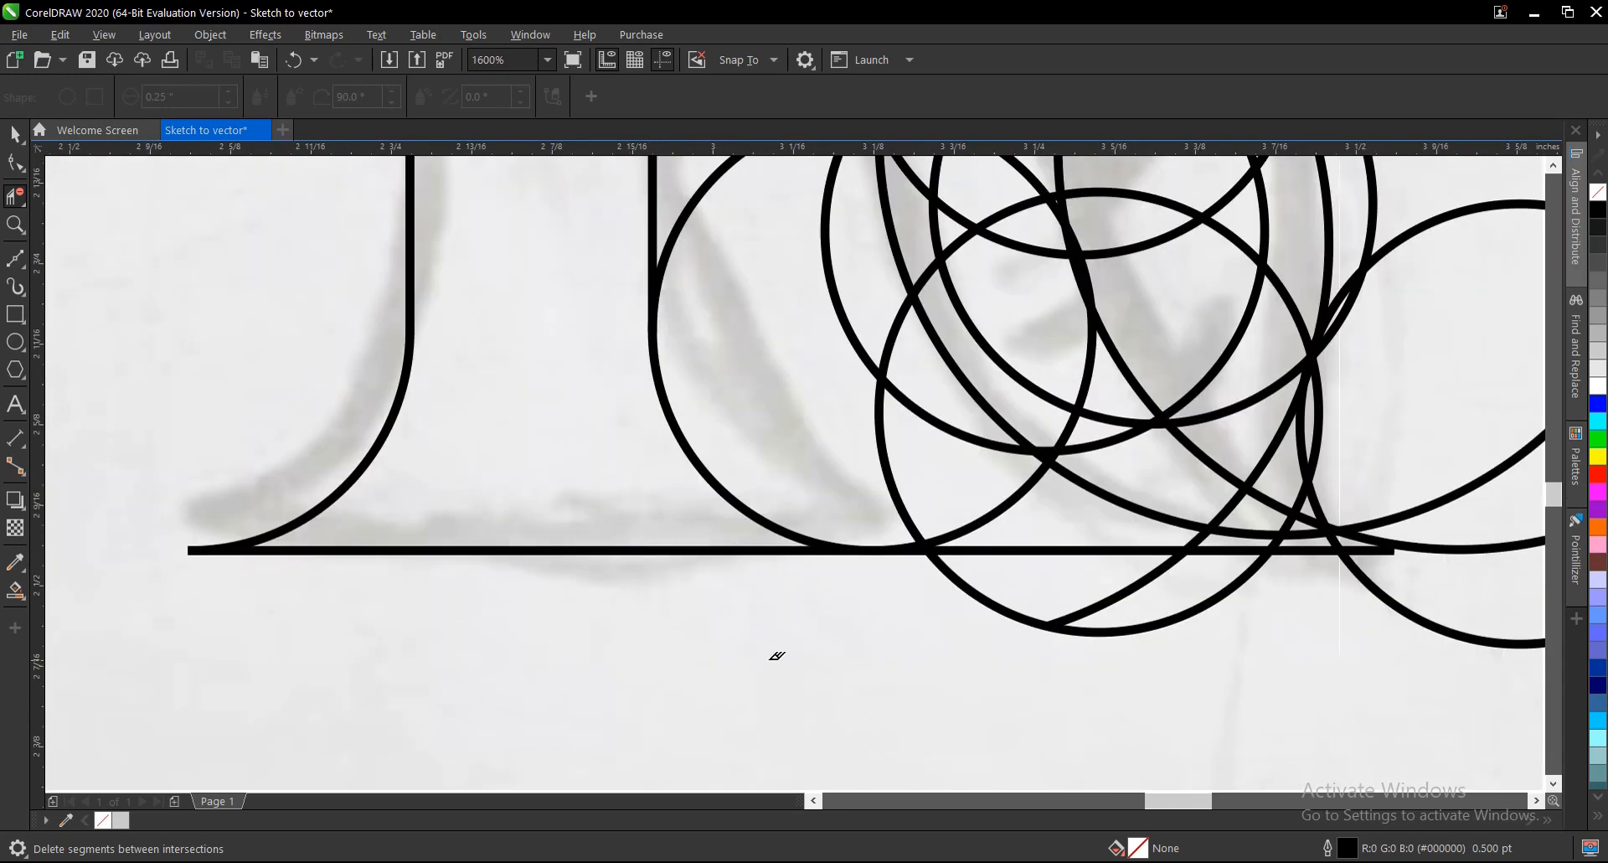
pyautogui.scroll(-2, 783, 645)
pyautogui.click(737, 435)
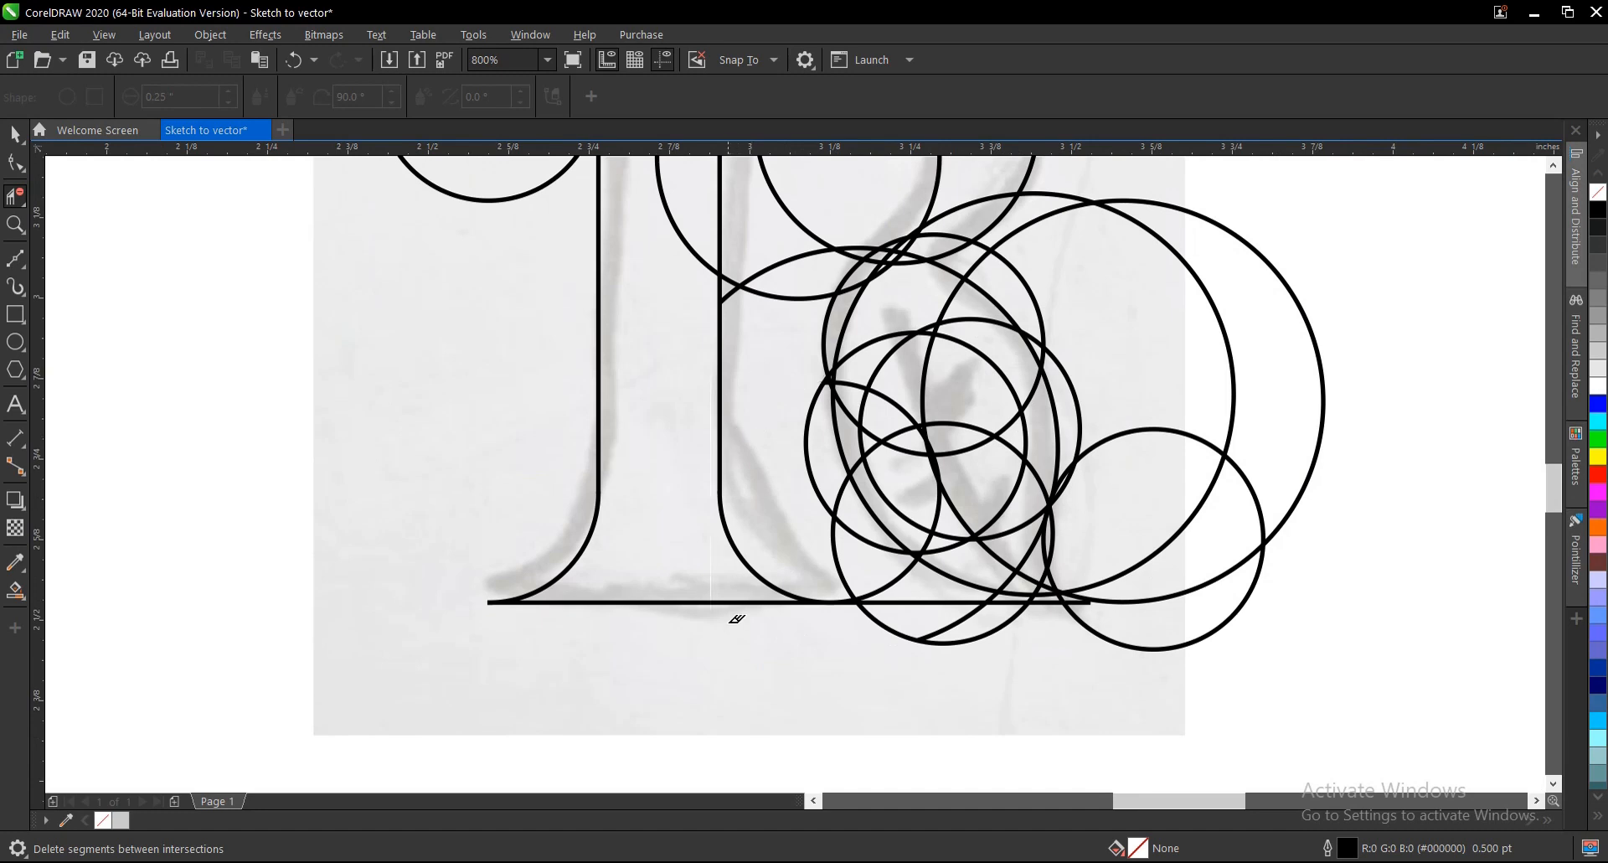
# Trim the R's upper-left serif by deleting the circle's outer arc, the excess horizontal lines, and the stem line ends at the top.
pyautogui.scroll(-2, 733, 615)
pyautogui.scroll(2, 649, 318)
pyautogui.moveTo(546, 268)
pyautogui.mouseDown()
pyautogui.moveTo(497, 355)
pyautogui.moveTo(519, 385)
pyautogui.mouseUp()
pyautogui.moveTo(673, 306); pyautogui.dragTo(703, 332)
pyautogui.click(684, 252)
pyautogui.click(808, 251)
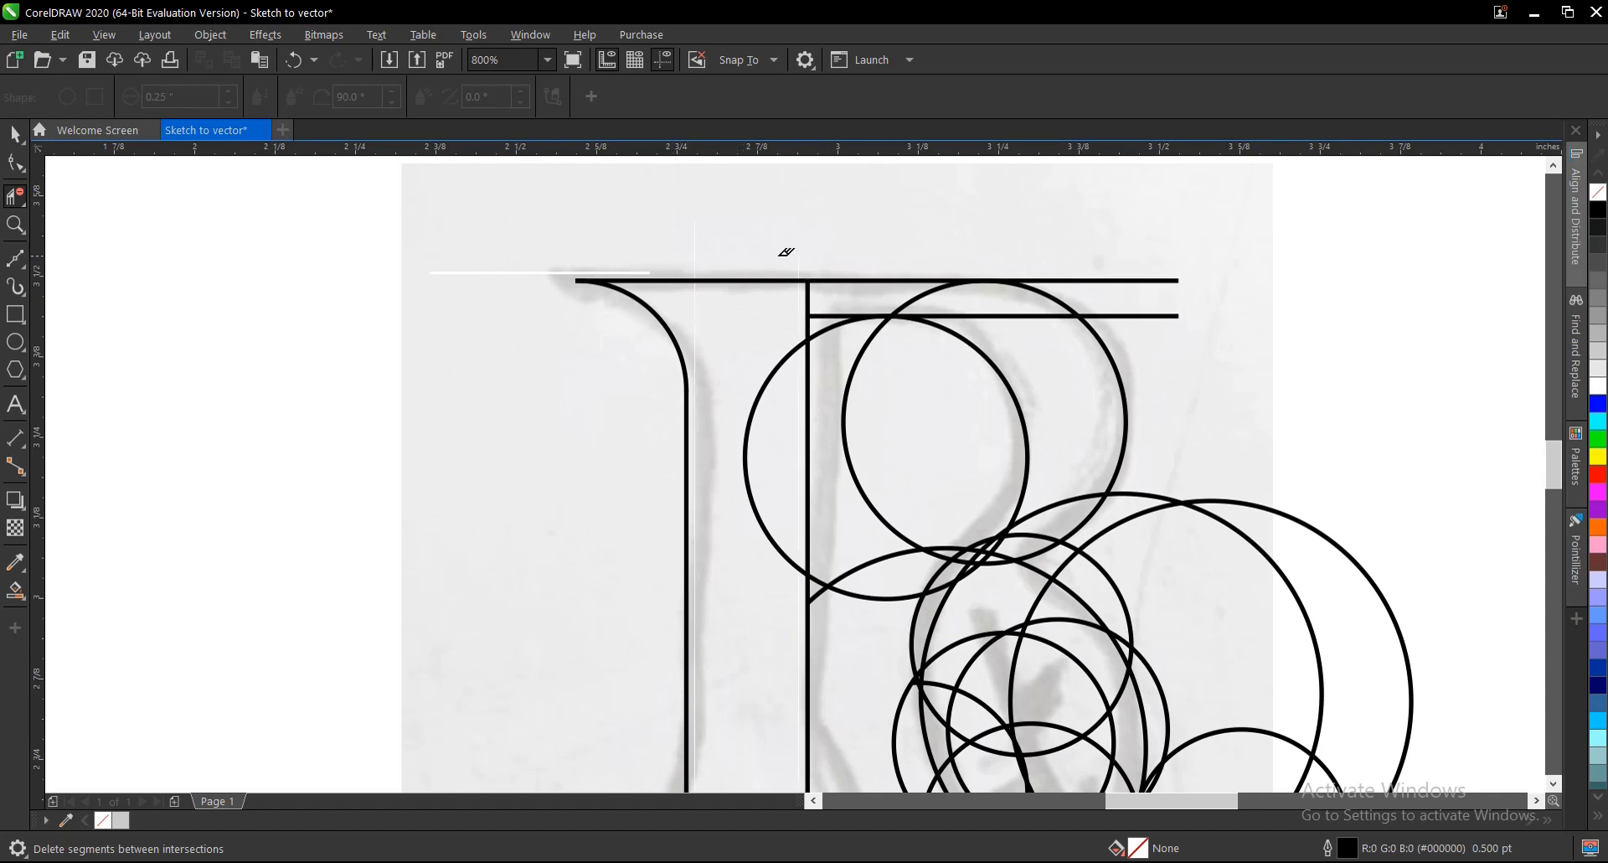
pyautogui.scroll(-2, 645, 301)
pyautogui.scroll(2, 725, 312)
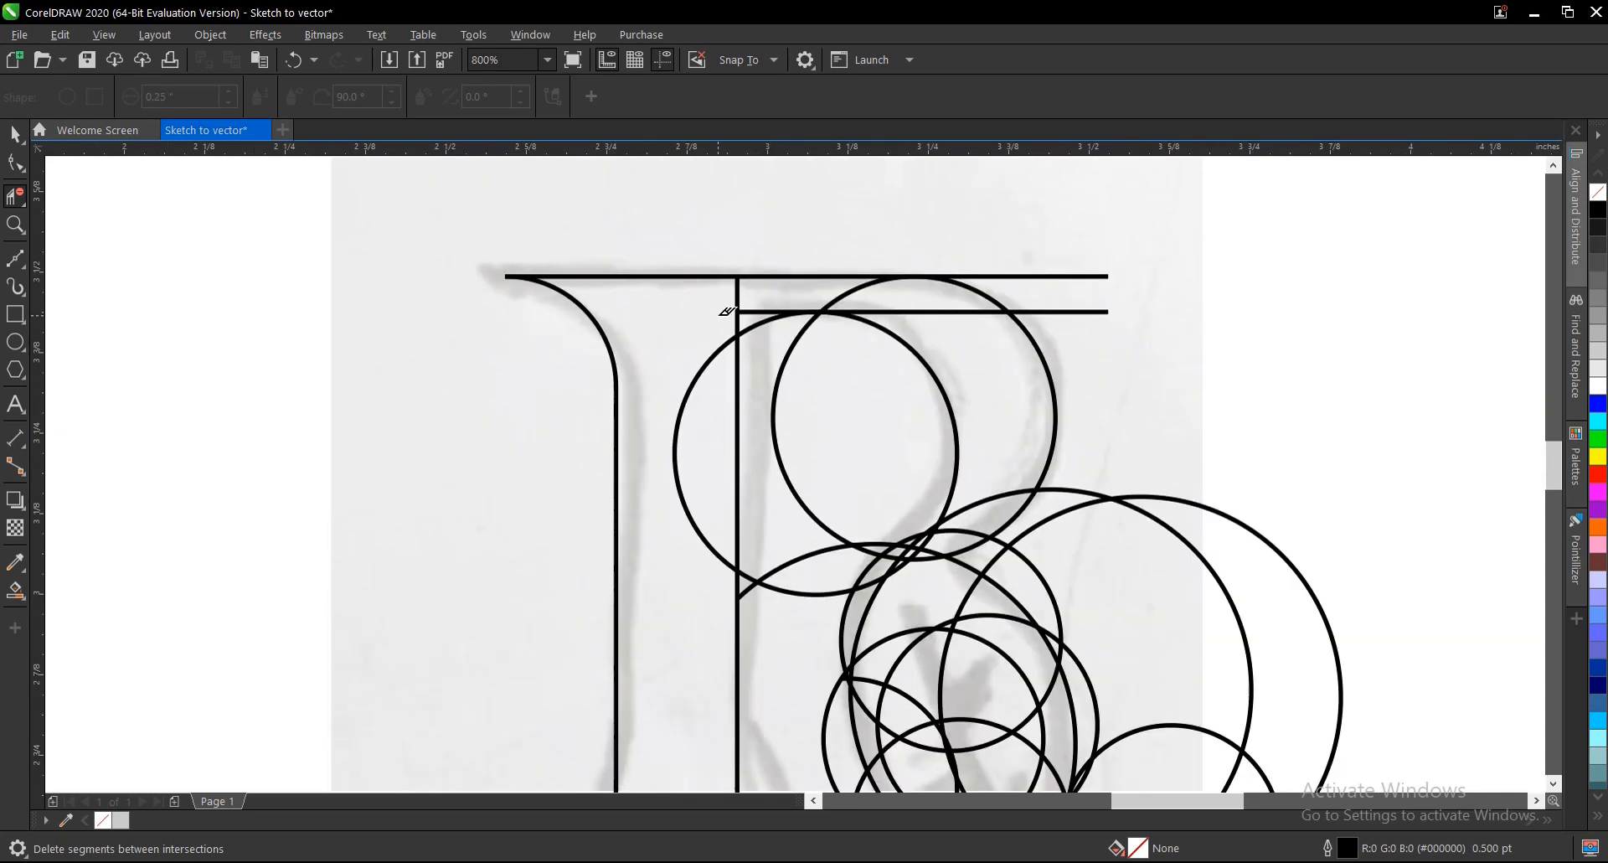
# Delete the stem's right line and inner top line up to the bowl circle, plus the circle's arc inside the stem.
pyautogui.moveTo(735, 308); pyautogui.dragTo(703, 293)
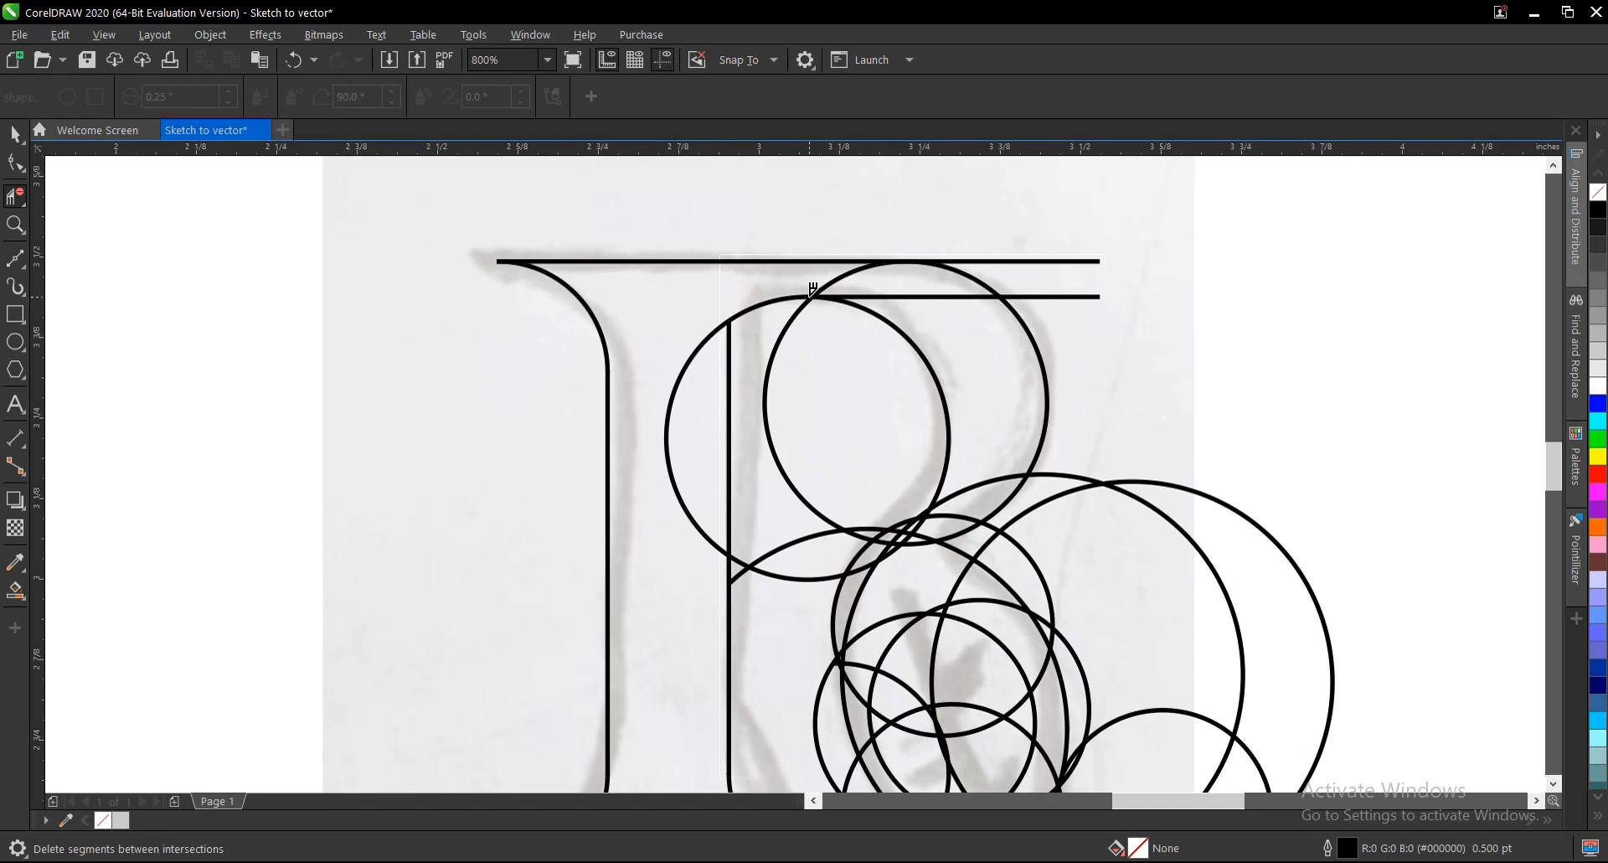
pyautogui.click(653, 461)
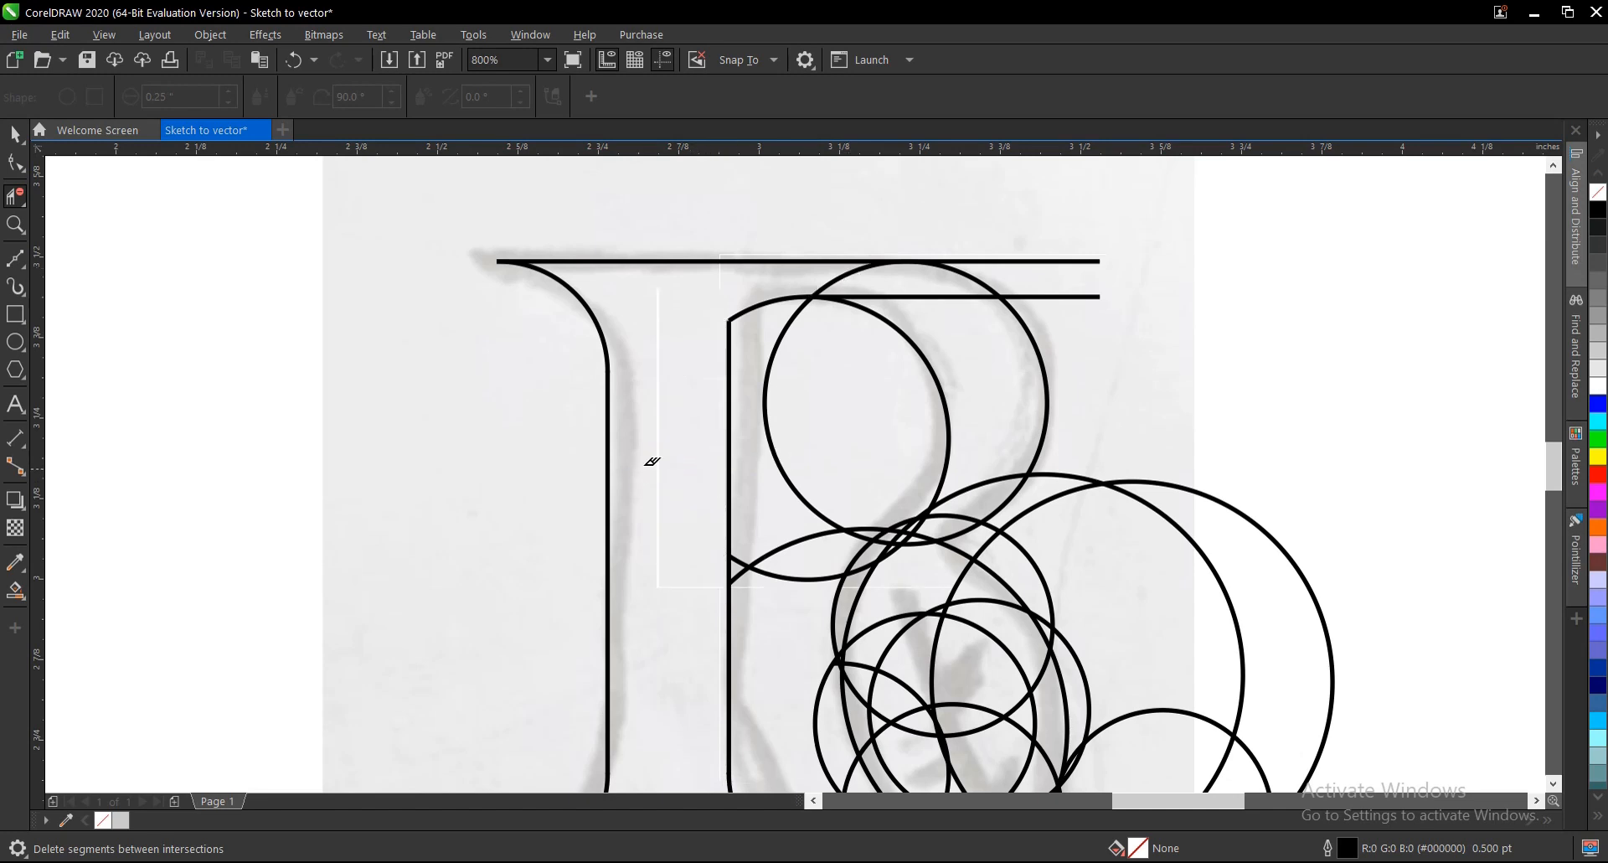
pyautogui.scroll(-1, 666, 326)
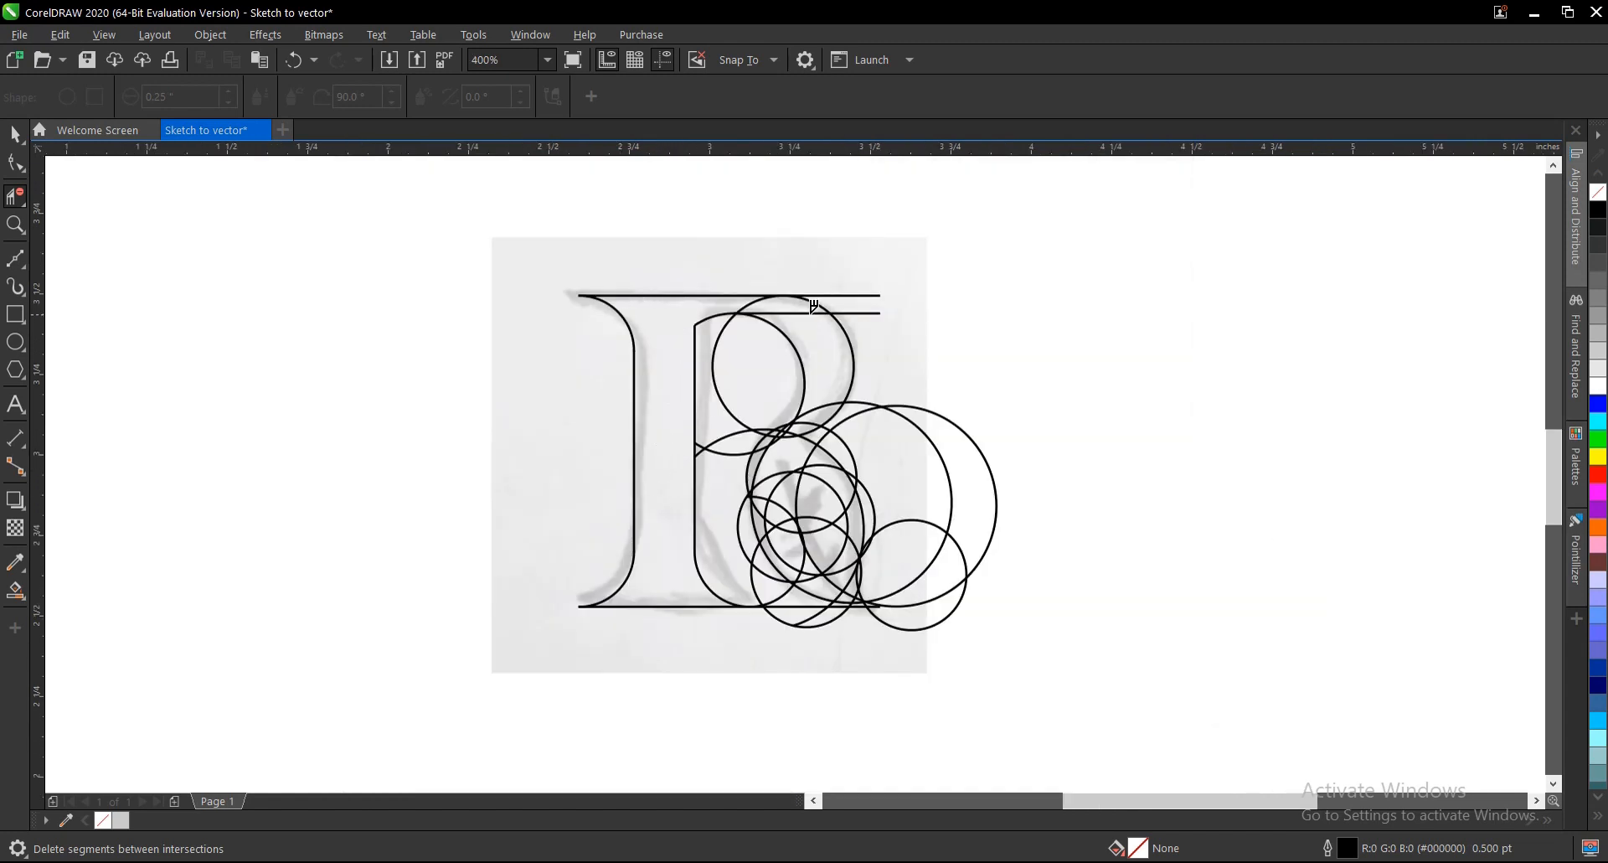
pyautogui.scroll(1, 863, 315)
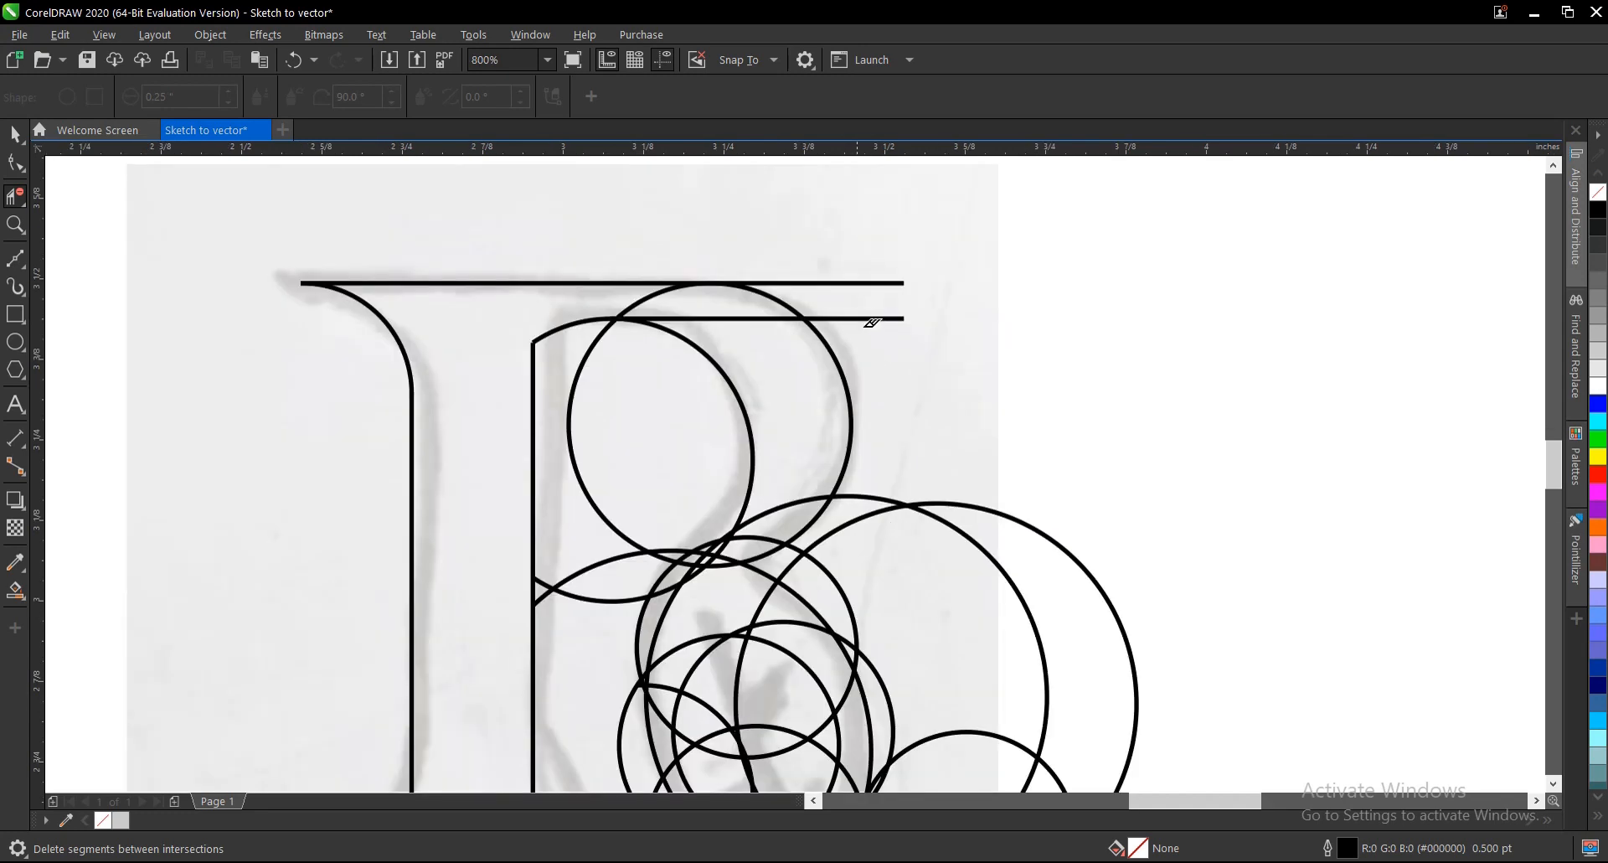
# Trim the R's bowl by deleting the top lines' overhanging ends, the inner top line, the outer circle's inner arcs, and the arcs beside the stem.
pyautogui.moveTo(858, 220); pyautogui.dragTo(858, 227)
pyautogui.click(623, 294)
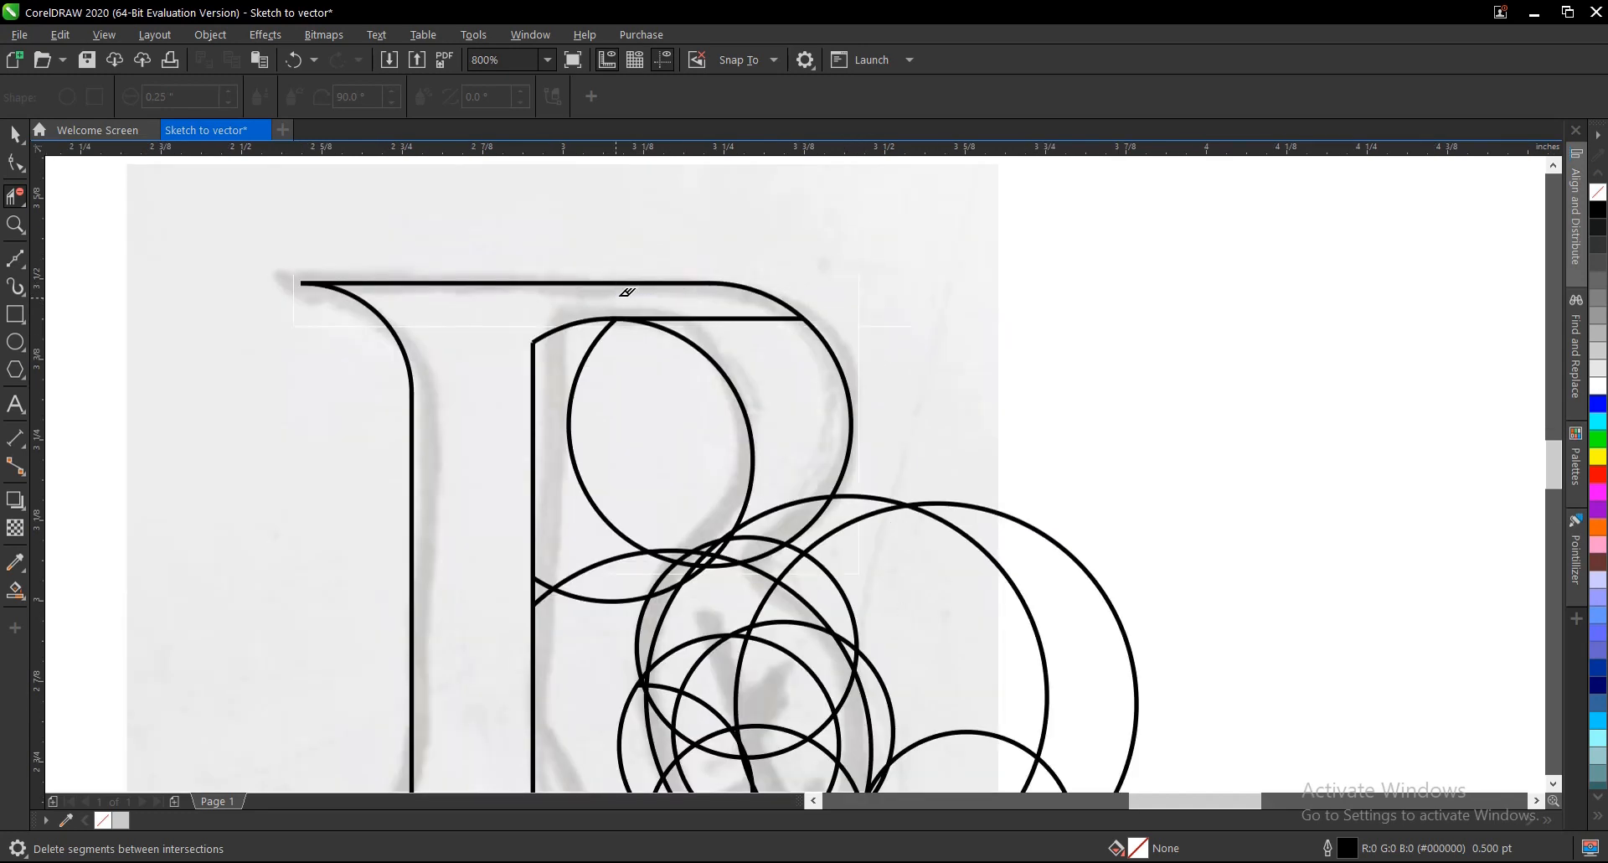
pyautogui.click(568, 430)
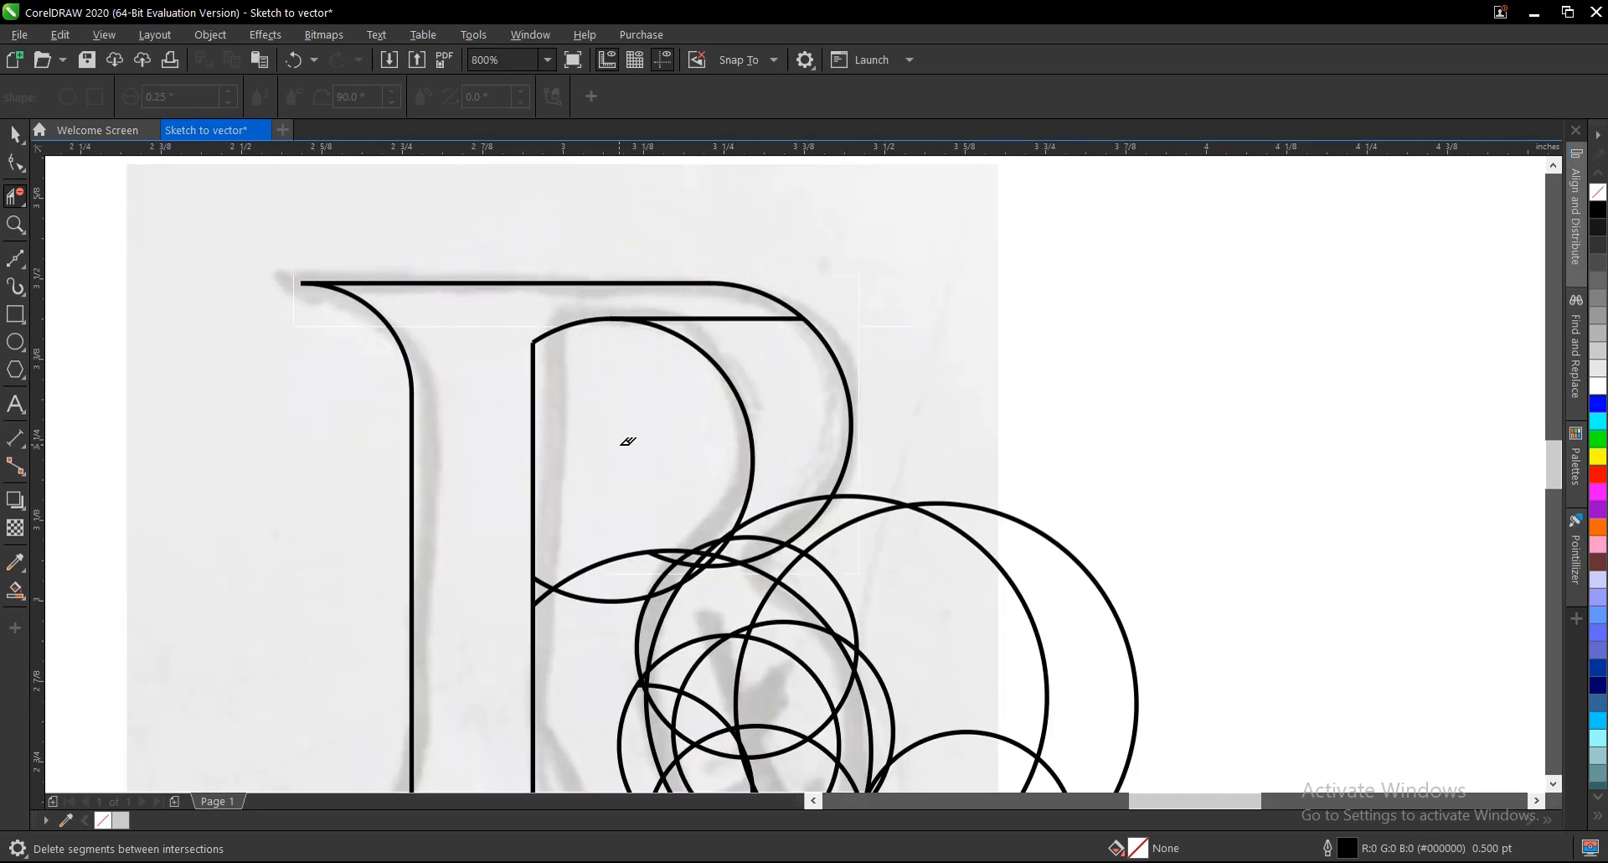
pyautogui.click(547, 593)
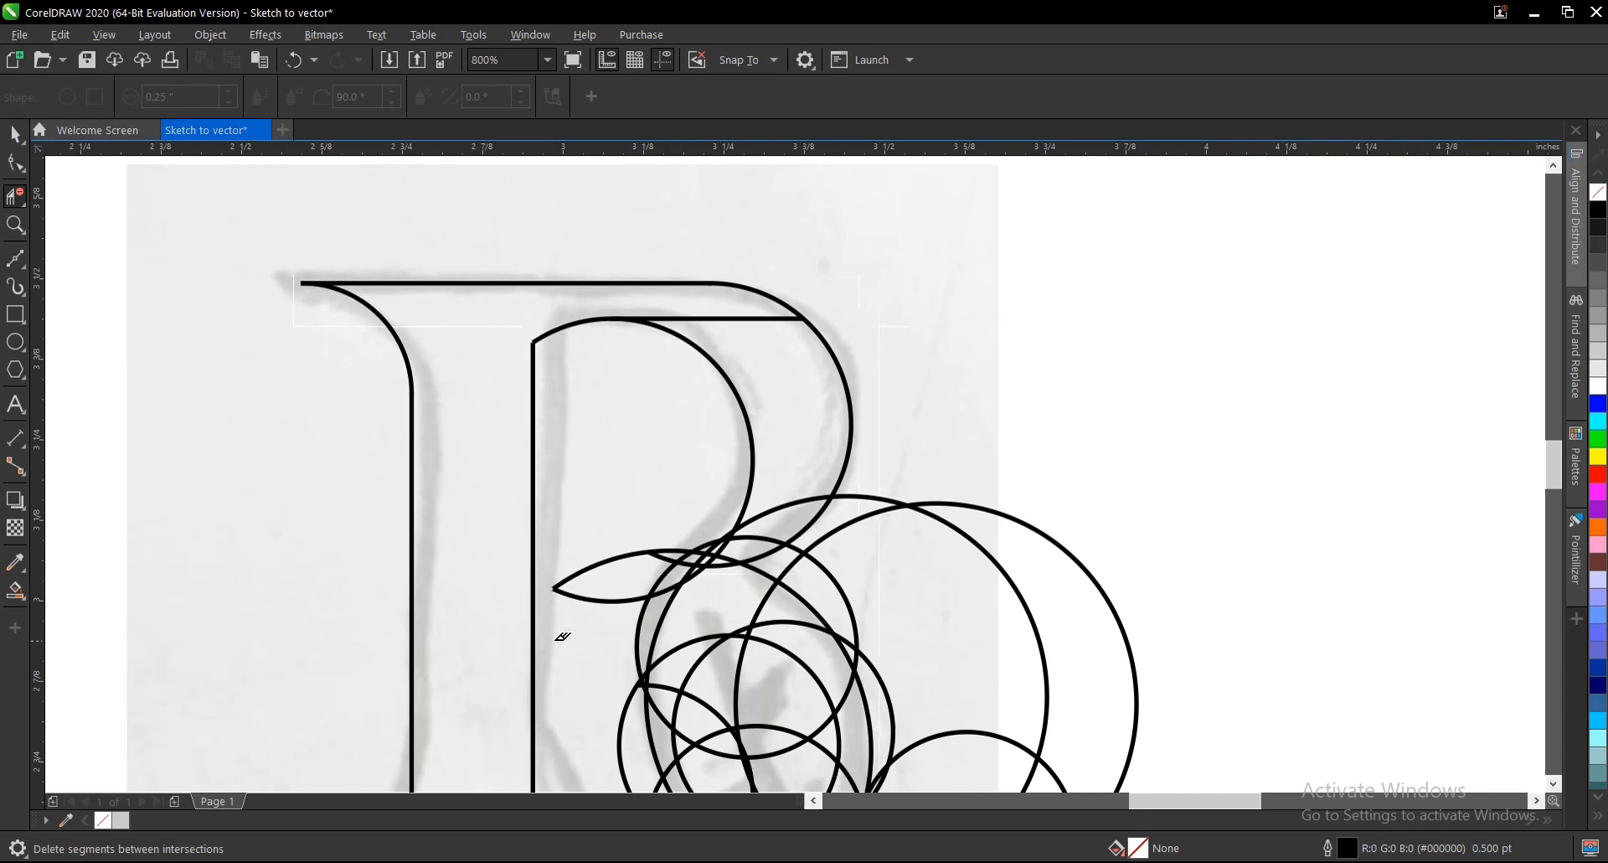
pyautogui.click(598, 563)
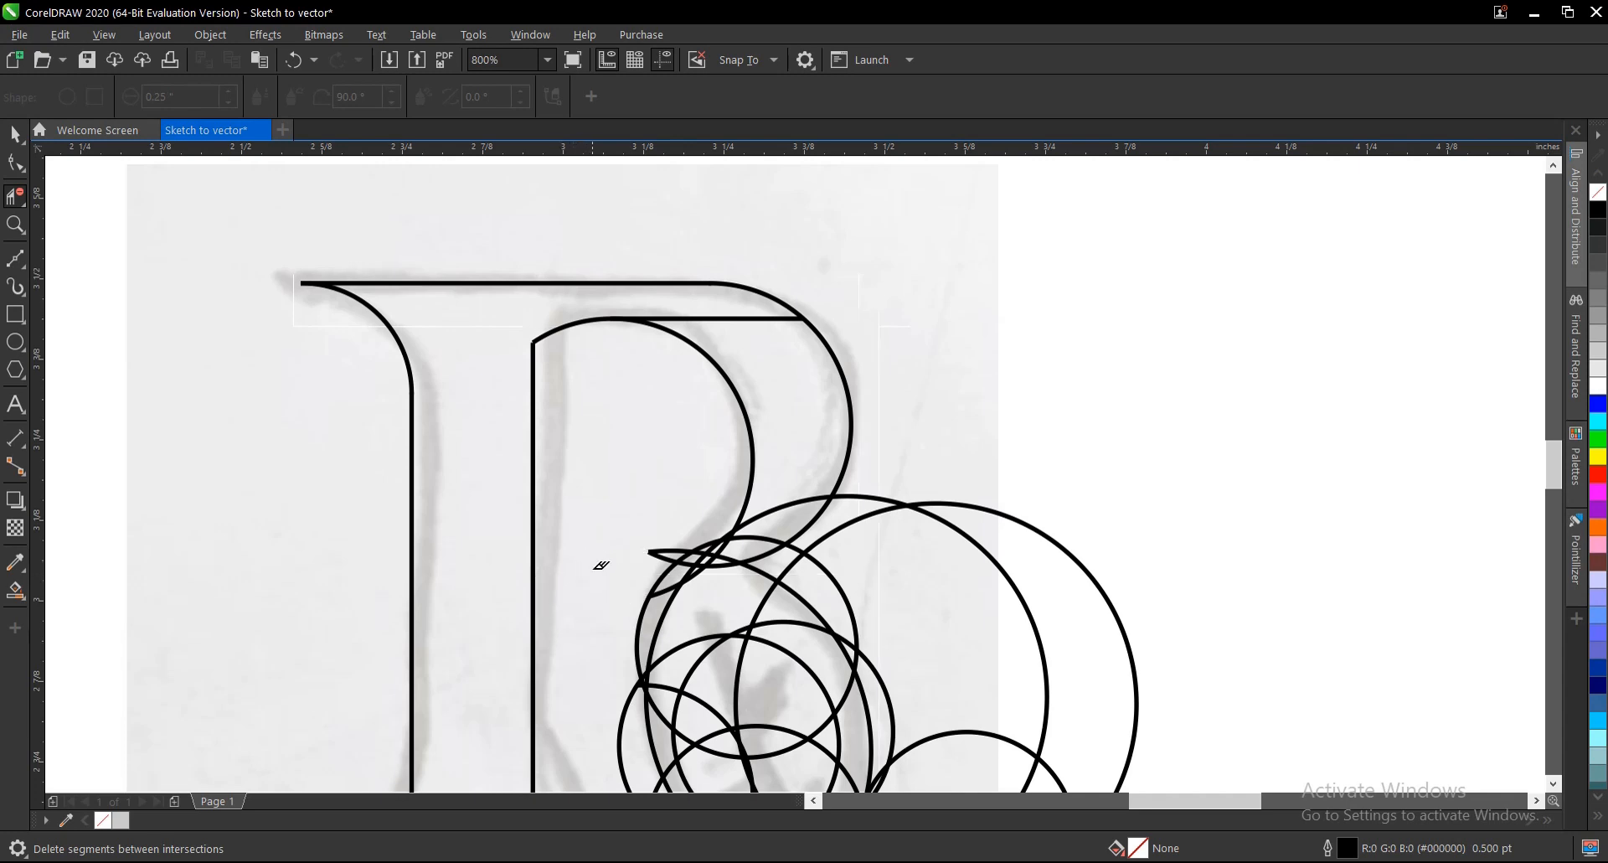
pyautogui.click(756, 315)
pyautogui.scroll(-2, 675, 339)
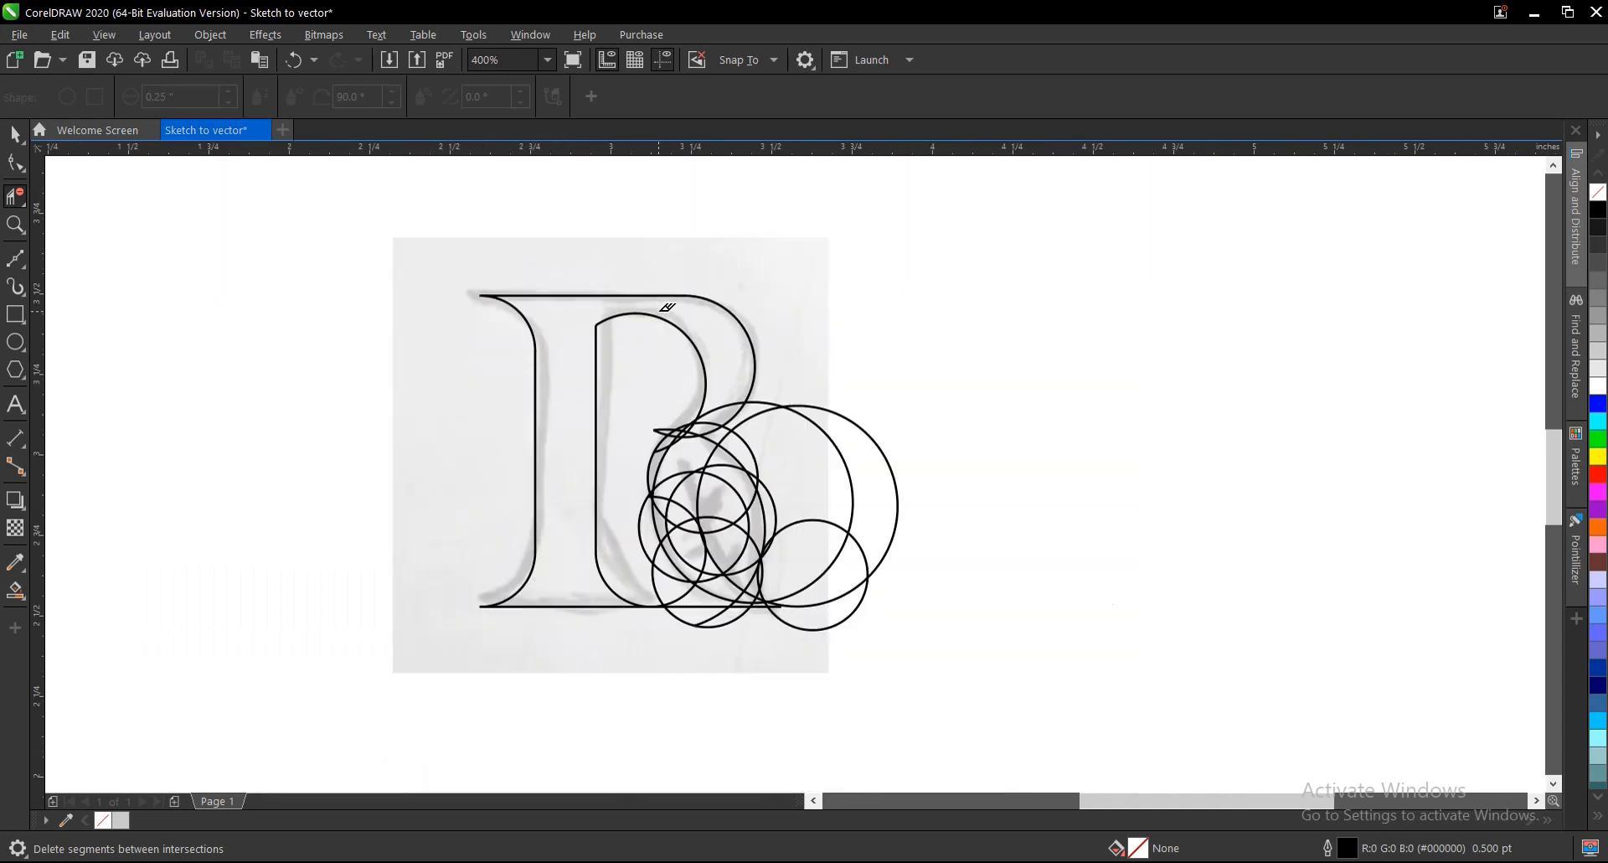
pyautogui.scroll(2, 678, 459)
pyautogui.scroll(-2, 660, 413)
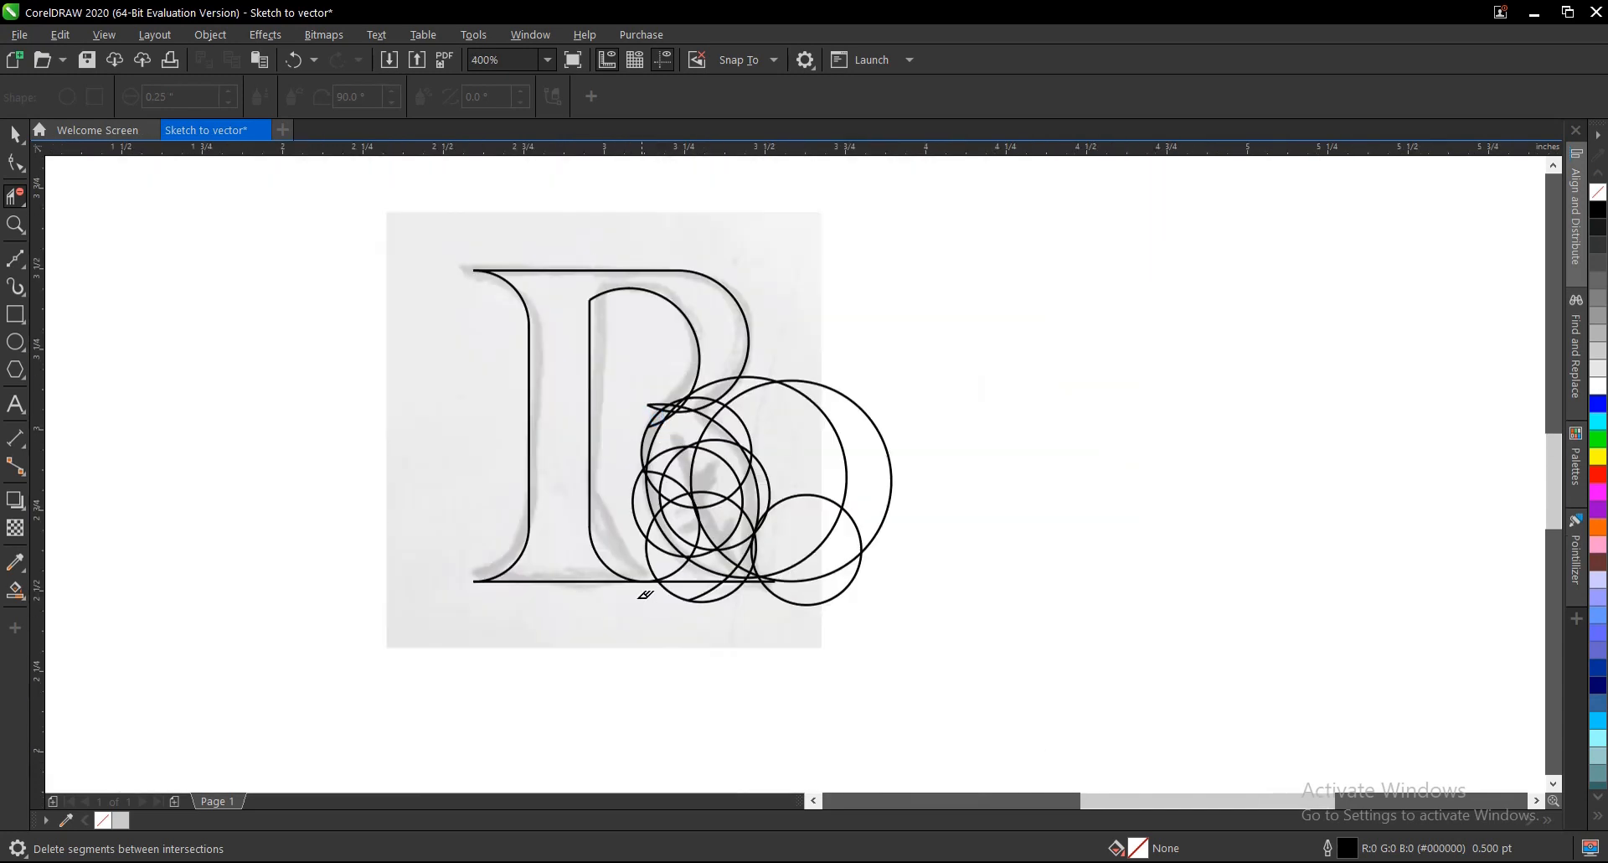
pyautogui.scroll(2, 635, 598)
pyautogui.click(666, 592)
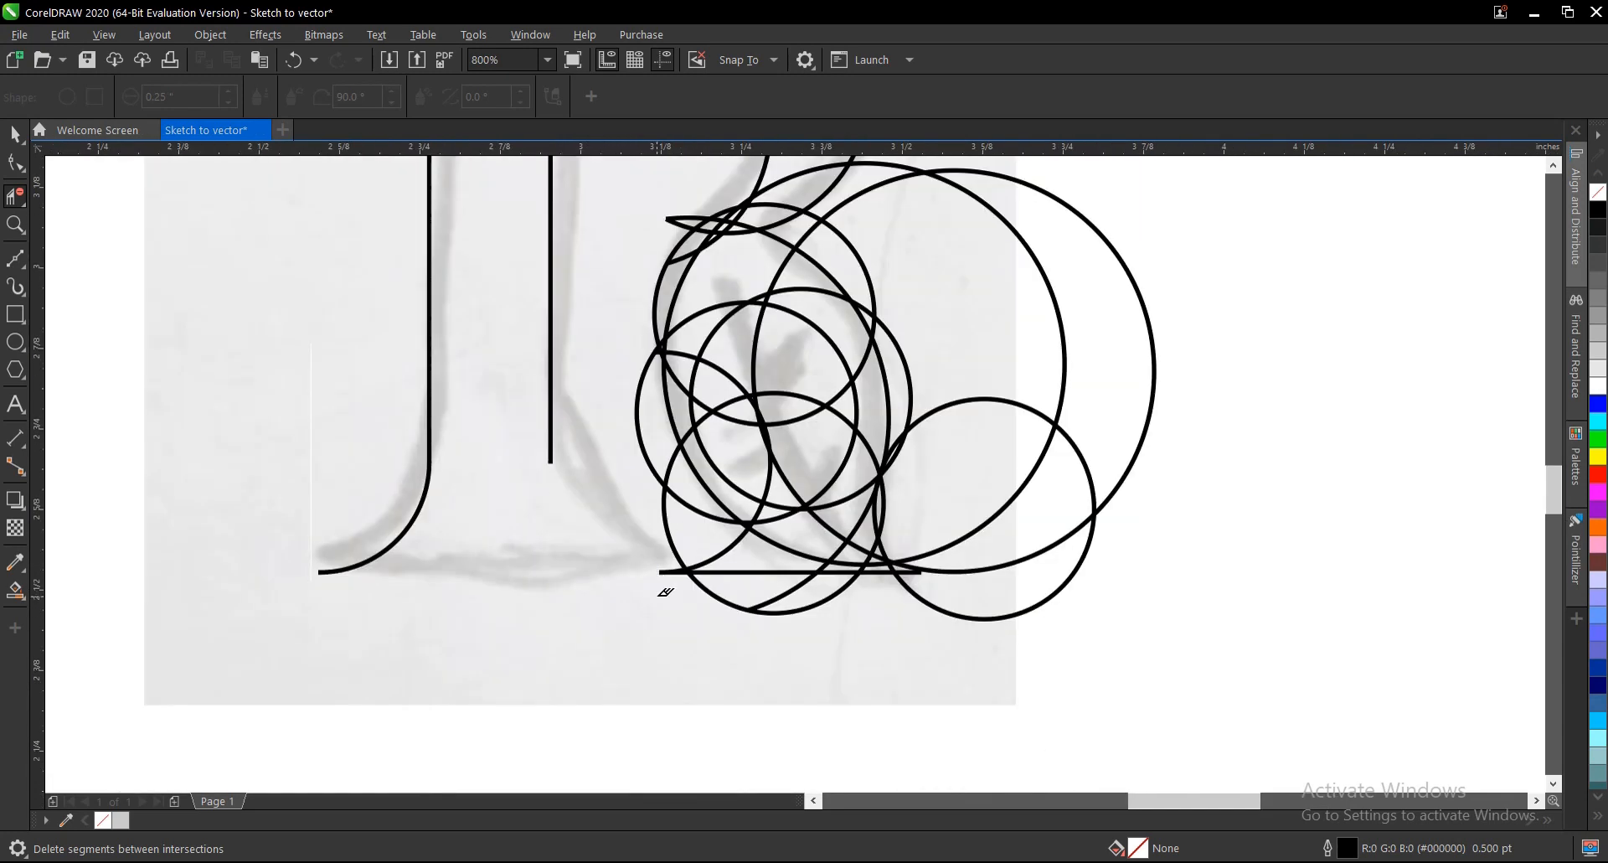
pyautogui.hotkey('ctrl', 'z')
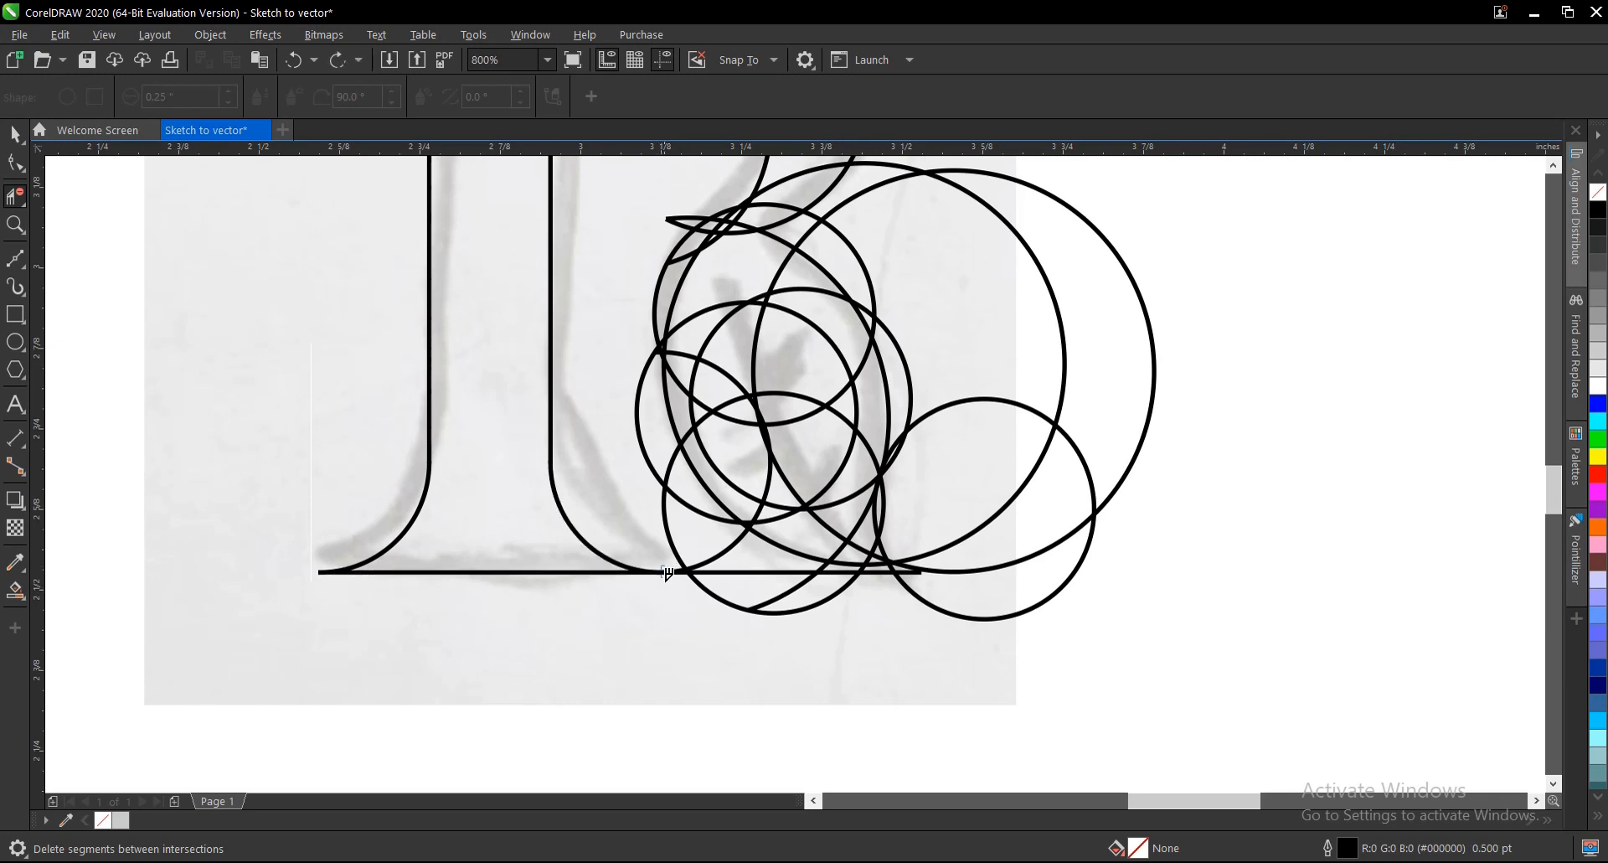
# Delete the baseline piece between serif and leg, and the large and small circles' arcs that extend beyond the leg's right side.
pyautogui.scroll(-2, 679, 593)
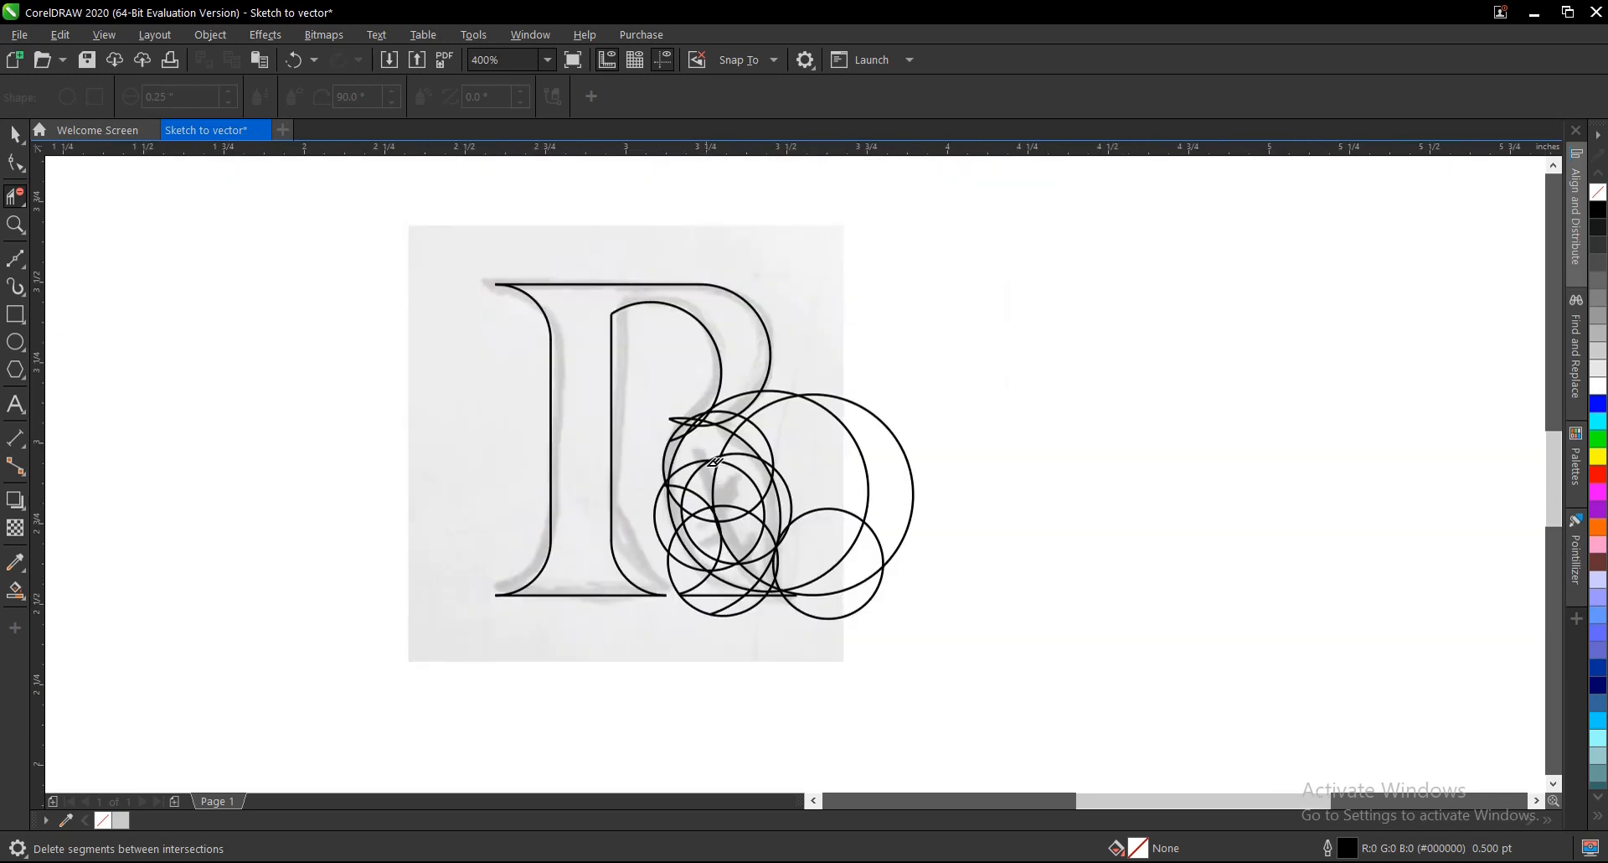
pyautogui.scroll(2, 720, 434)
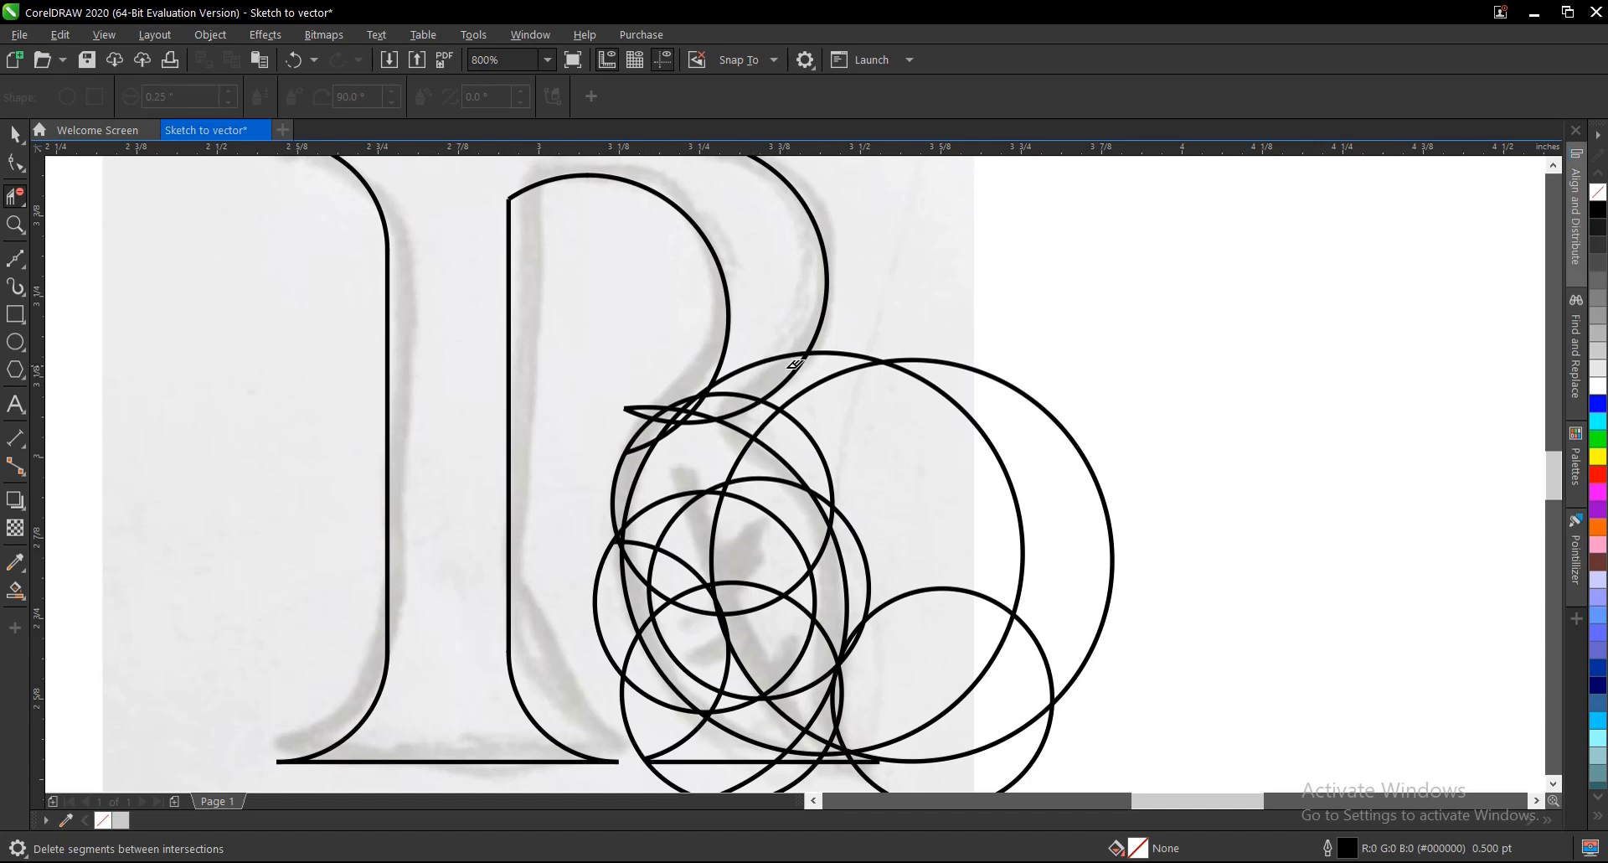
pyautogui.click(1039, 401)
pyautogui.scroll(-2, 846, 413)
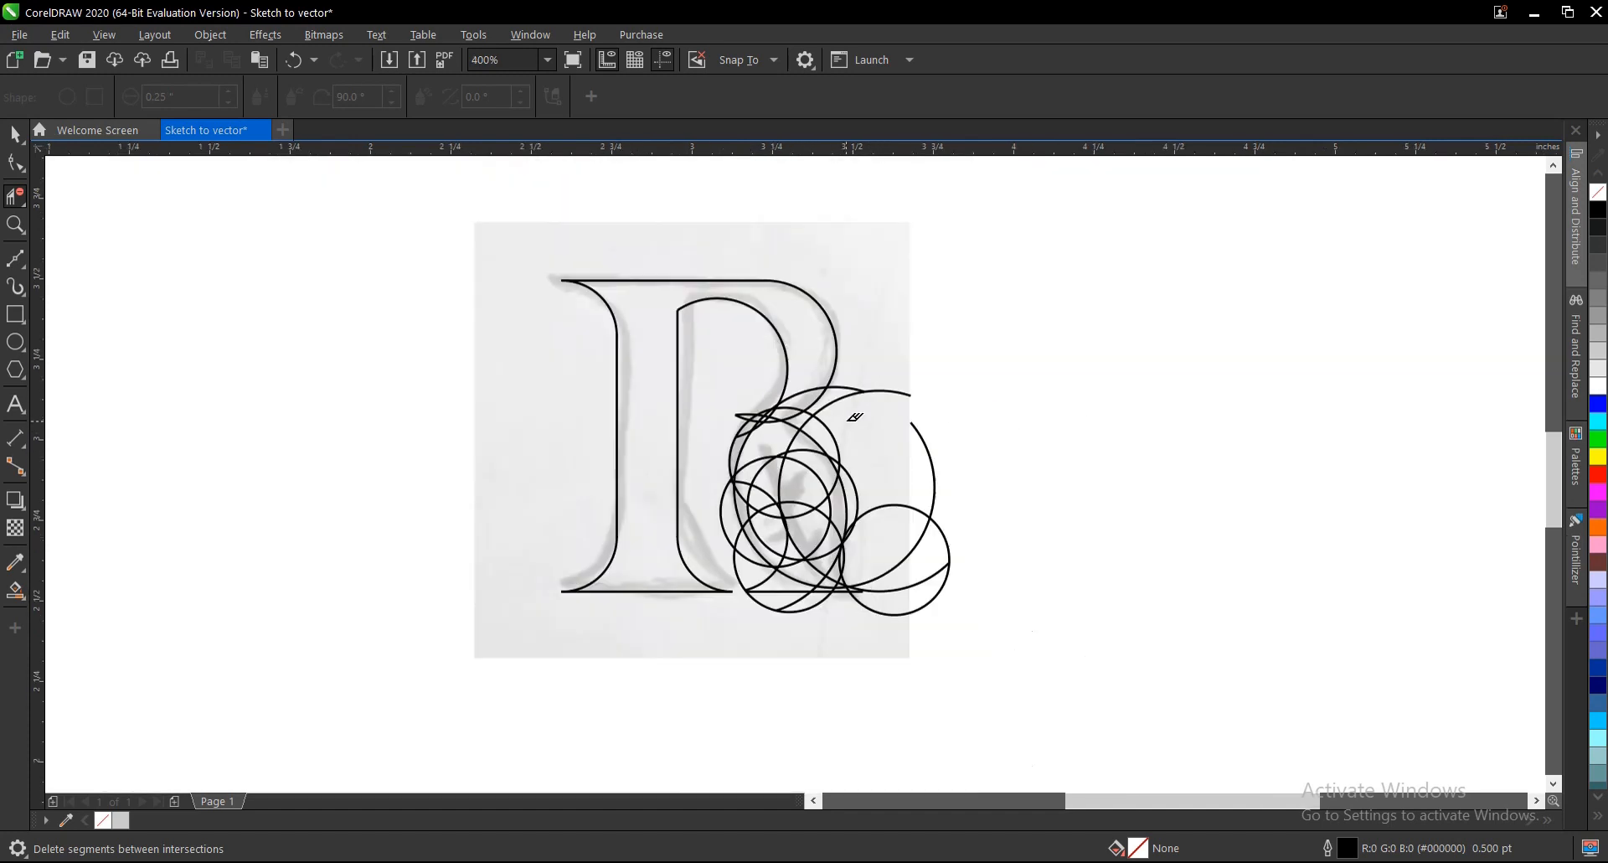
pyautogui.scroll(2, 905, 546)
pyautogui.moveTo(995, 624); pyautogui.dragTo(1005, 632)
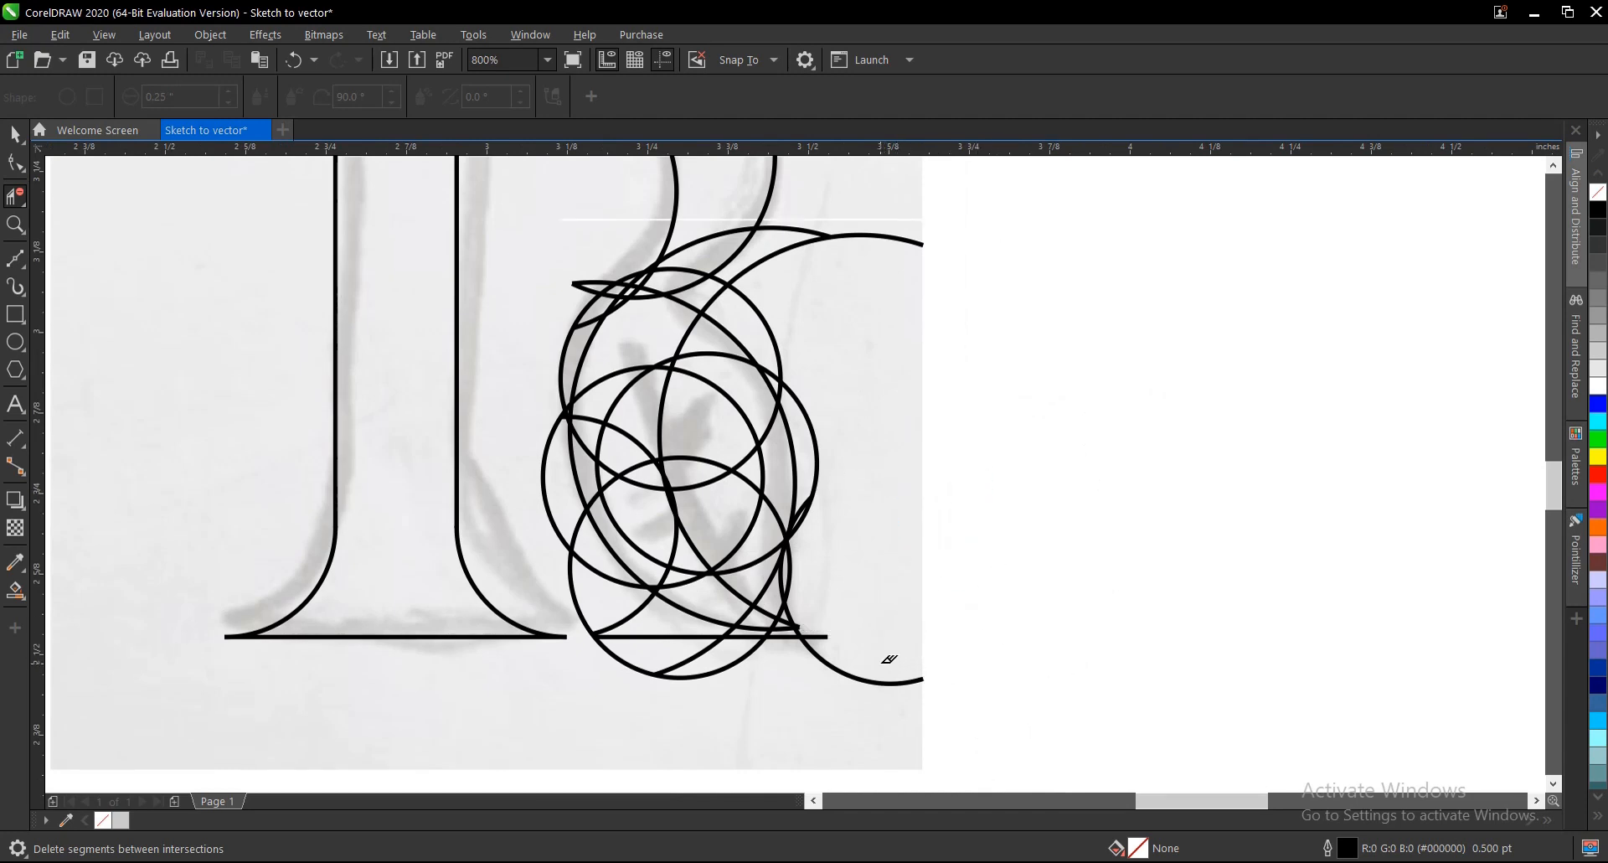
pyautogui.click(881, 697)
pyautogui.moveTo(800, 225); pyautogui.dragTo(858, 348)
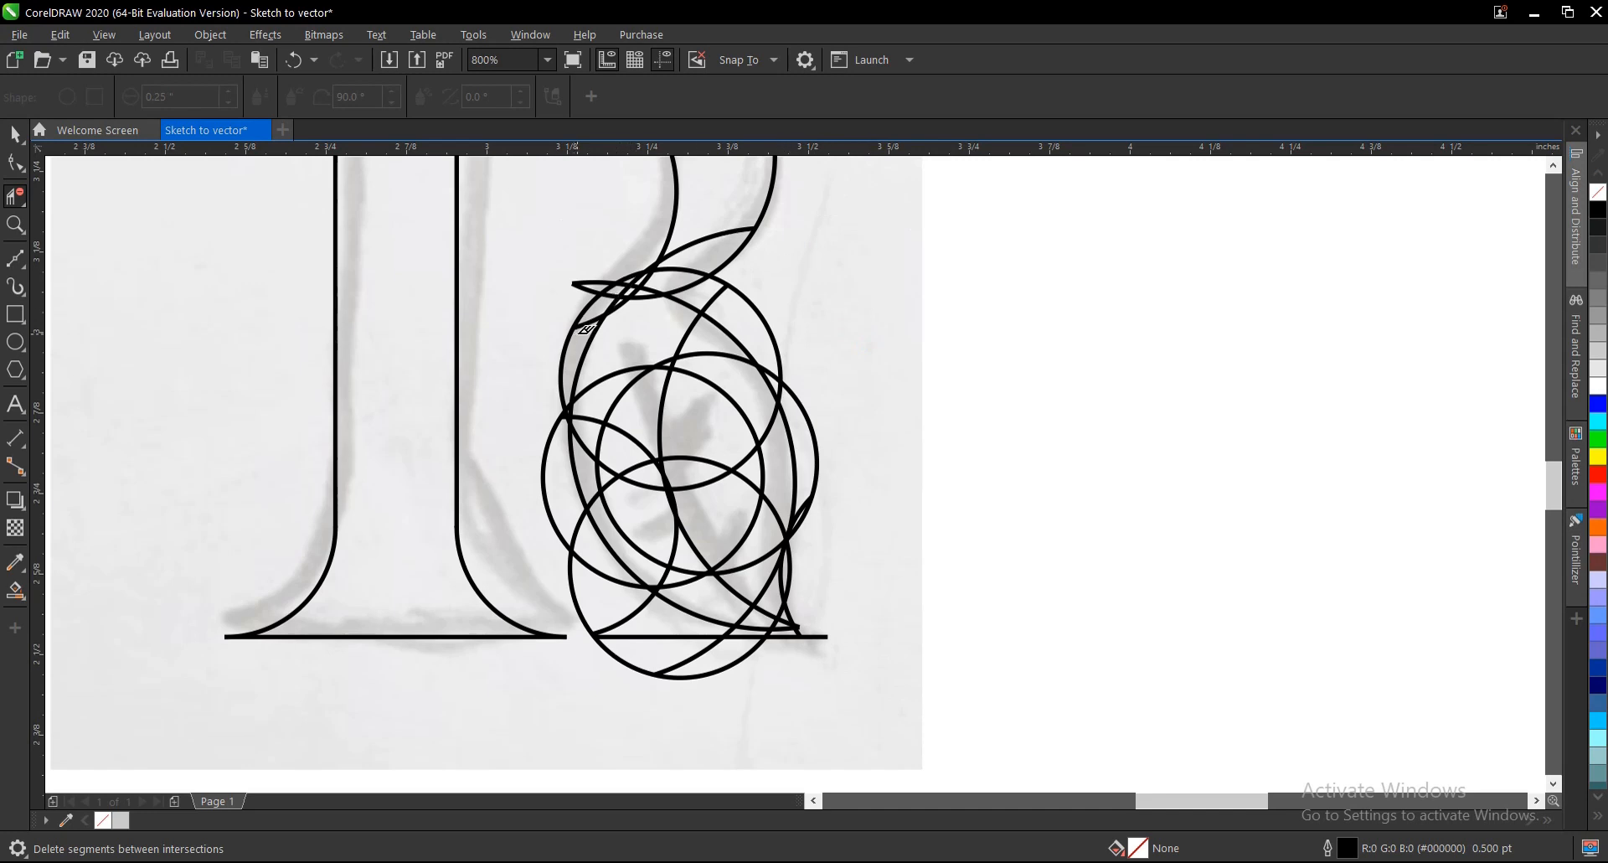
# Delete the large leg circle's arc across the bowl and the overlapping circle arcs between the bowl's end and the leg's start.
pyautogui.scroll(1, 708, 244)
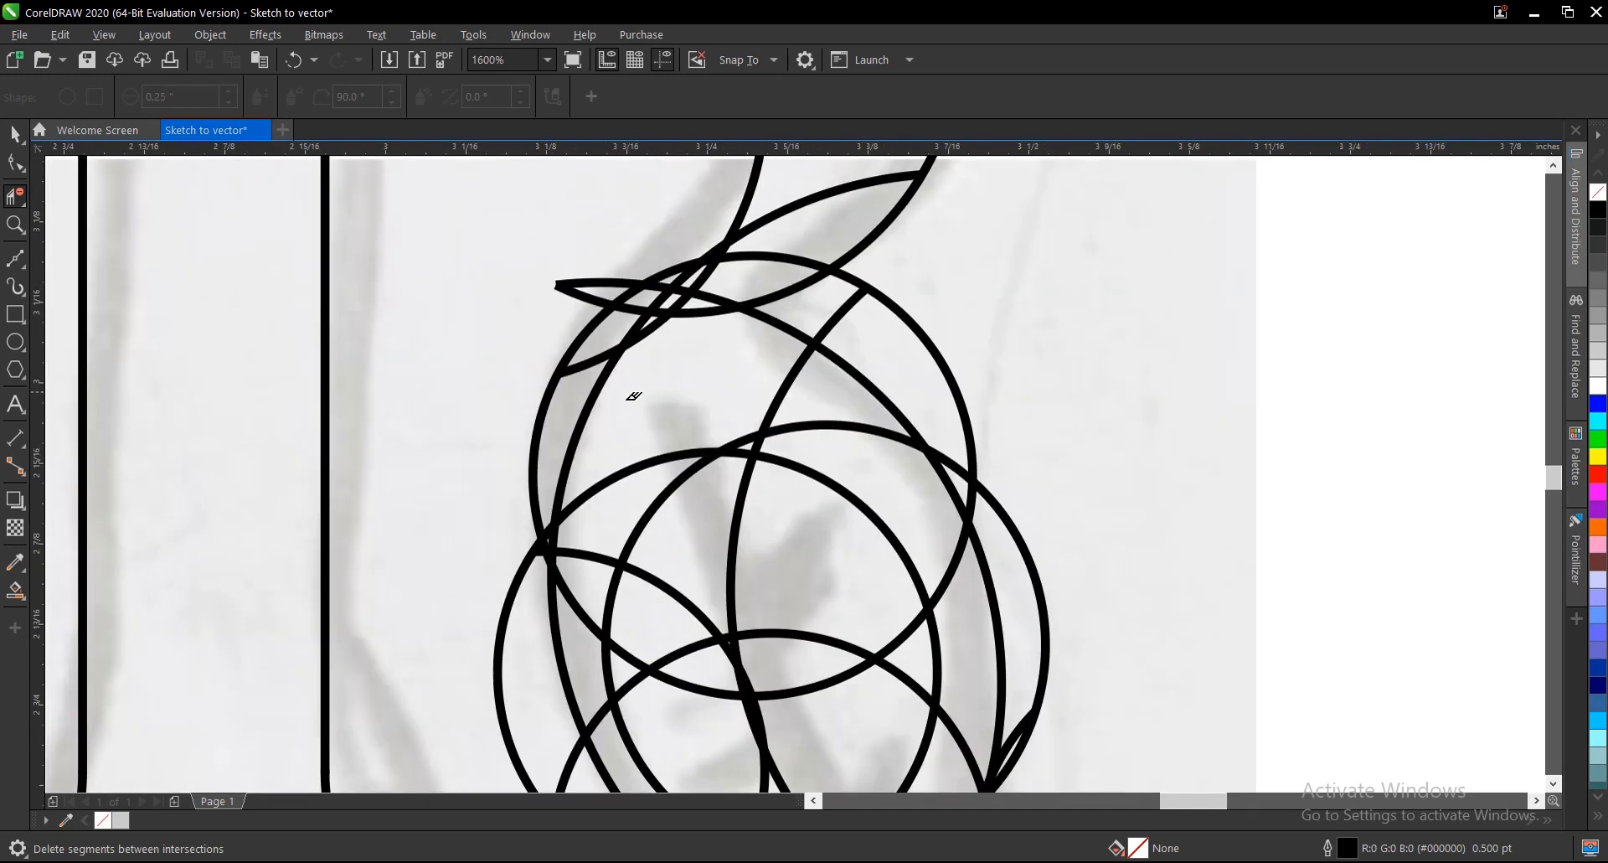
pyautogui.scroll(-1, 641, 382)
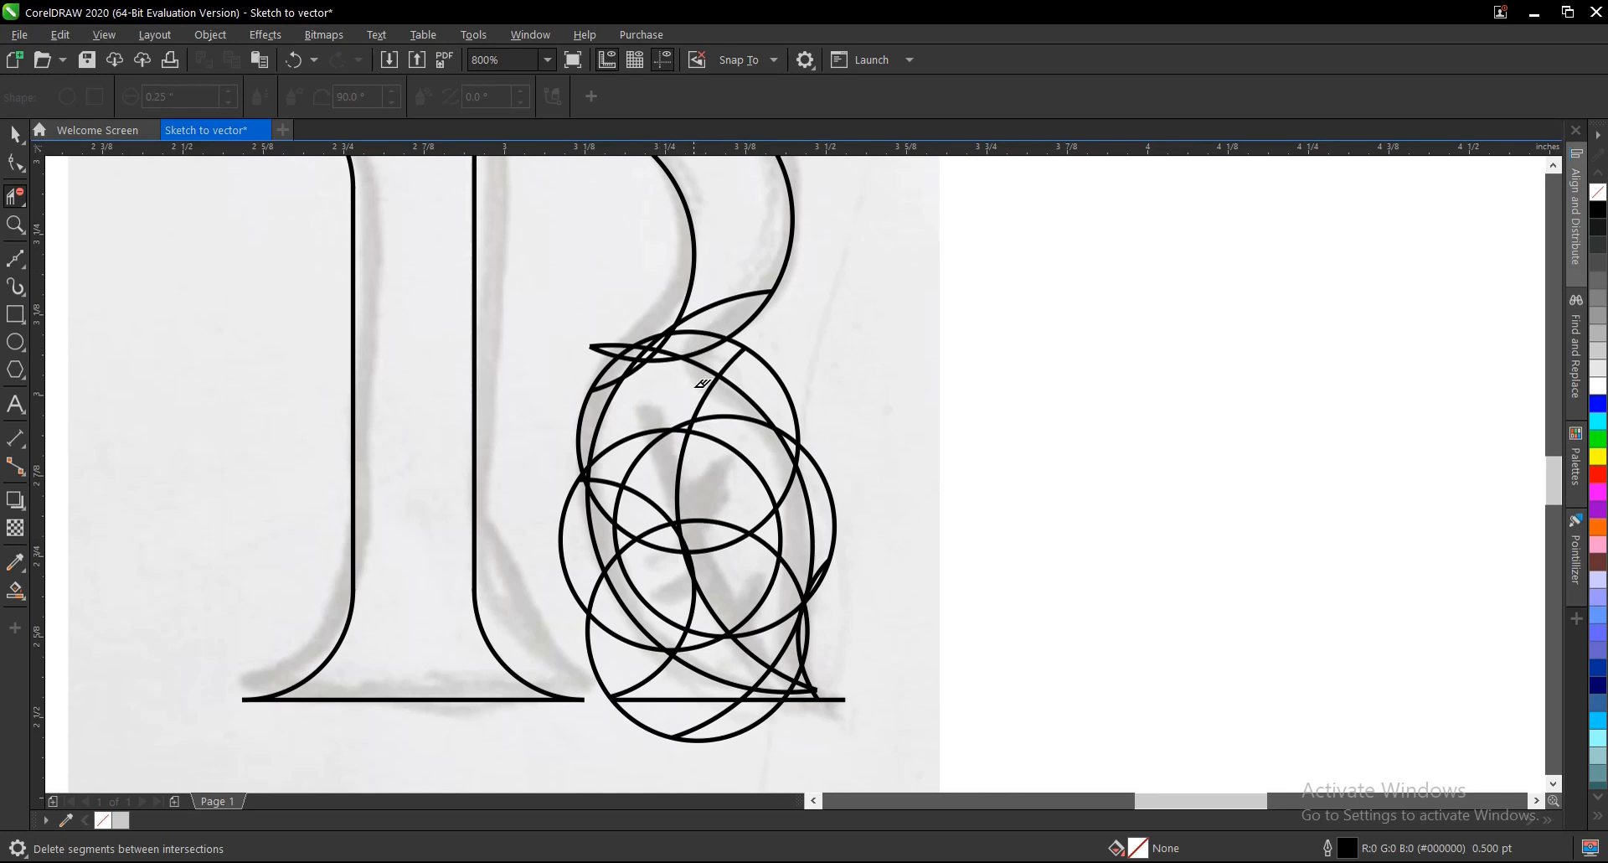
pyautogui.scroll(1, 682, 337)
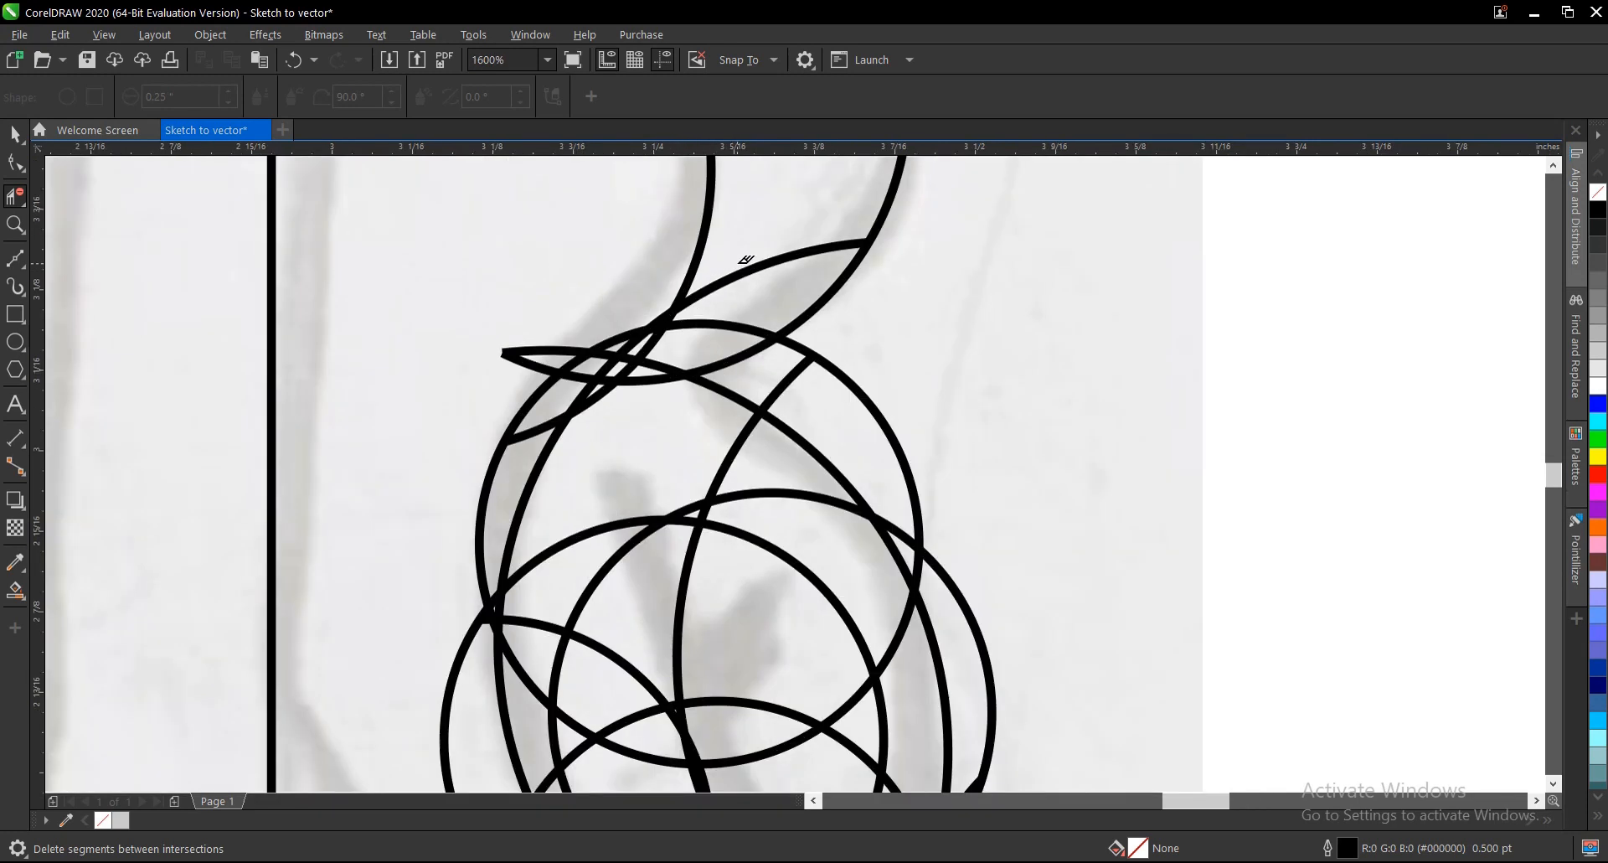
pyautogui.click(742, 274)
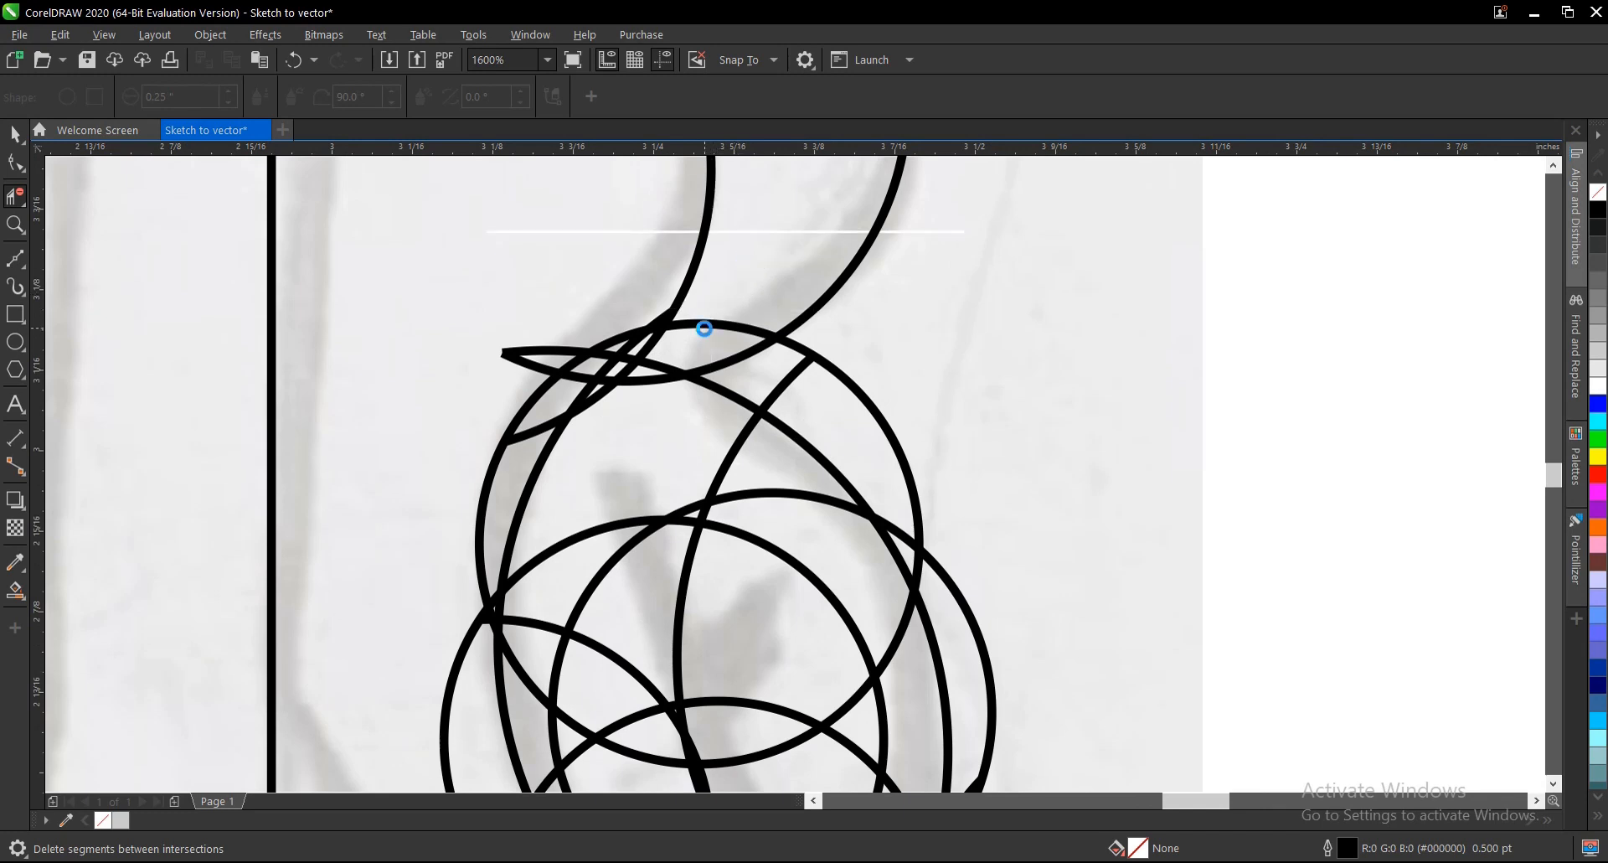
pyautogui.click(651, 367)
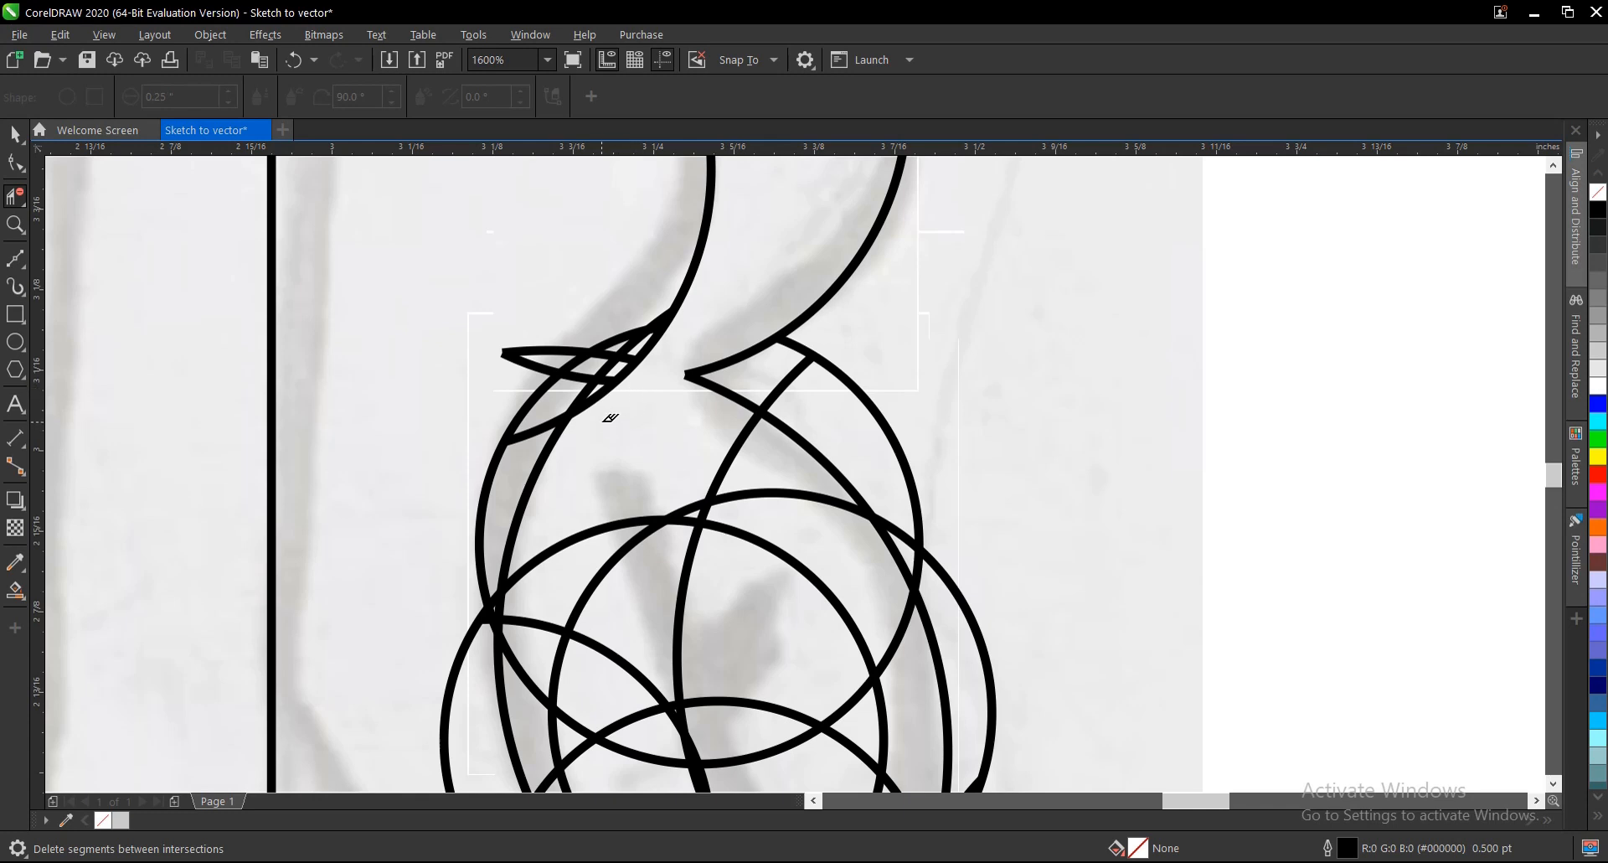
pyautogui.click(641, 362)
# Remove the leftover arcs outside the leg's upper-left curve and the short stubs where it joins the inner bowl curve.
pyautogui.scroll(1, 641, 350)
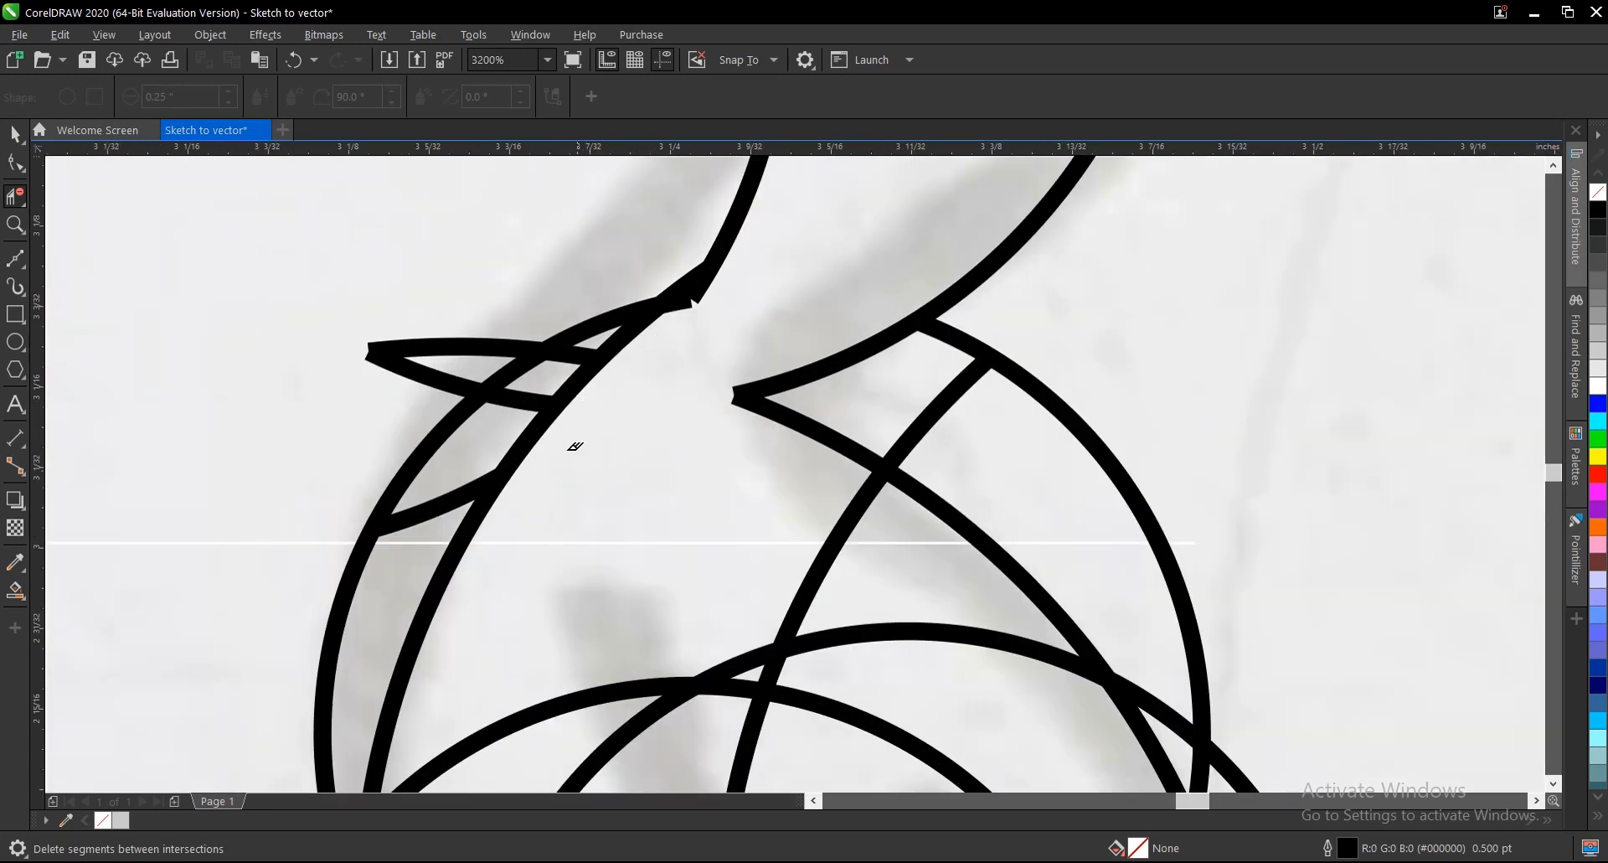
pyautogui.scroll(-1, 570, 422)
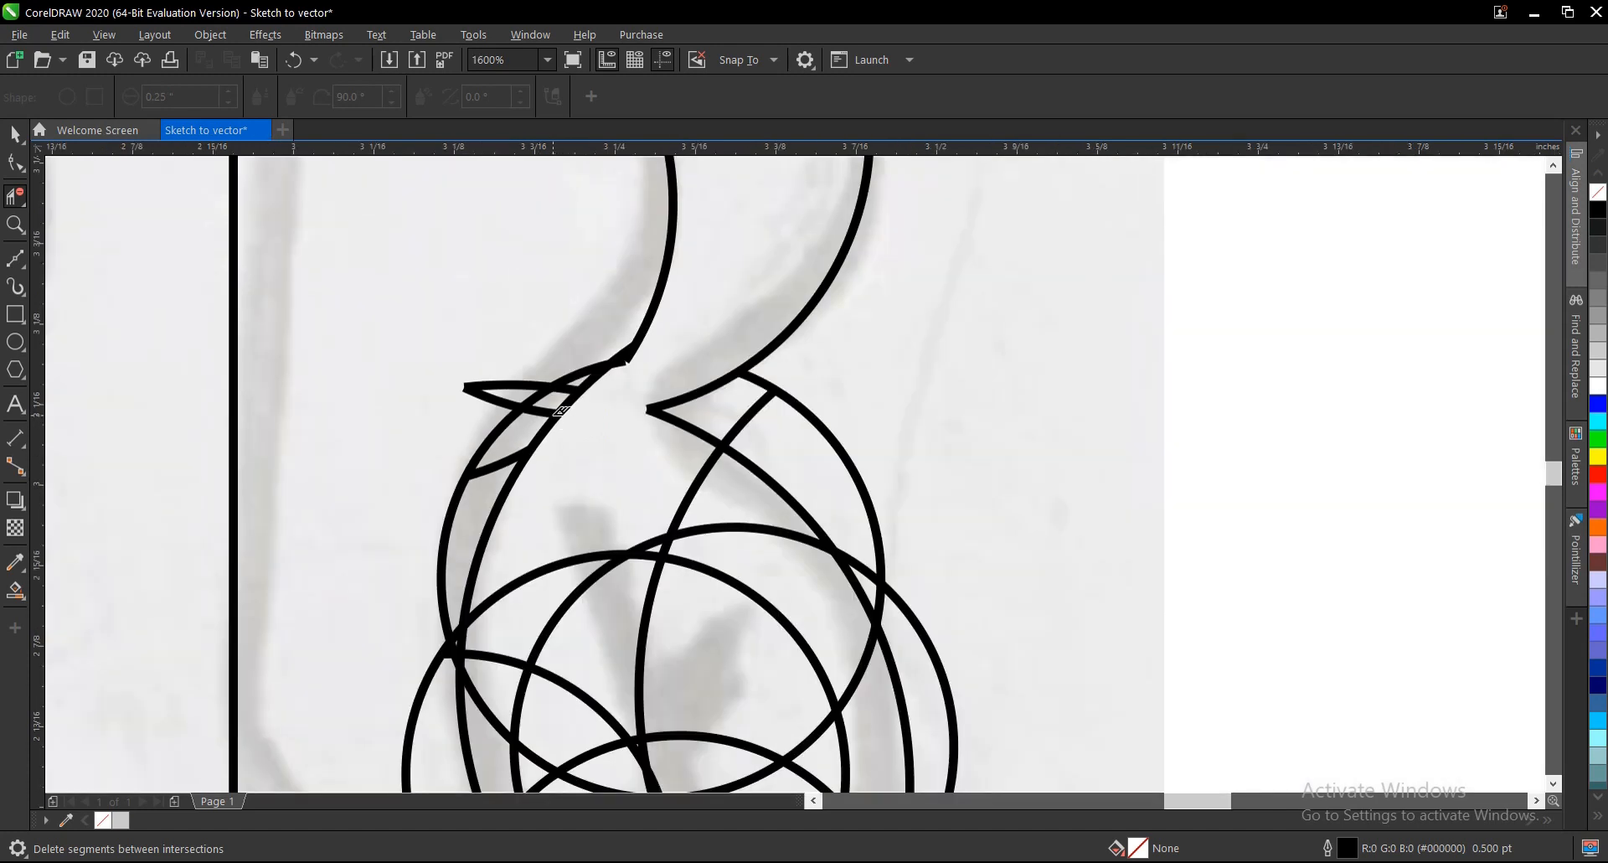
pyautogui.moveTo(502, 439); pyautogui.dragTo(586, 370)
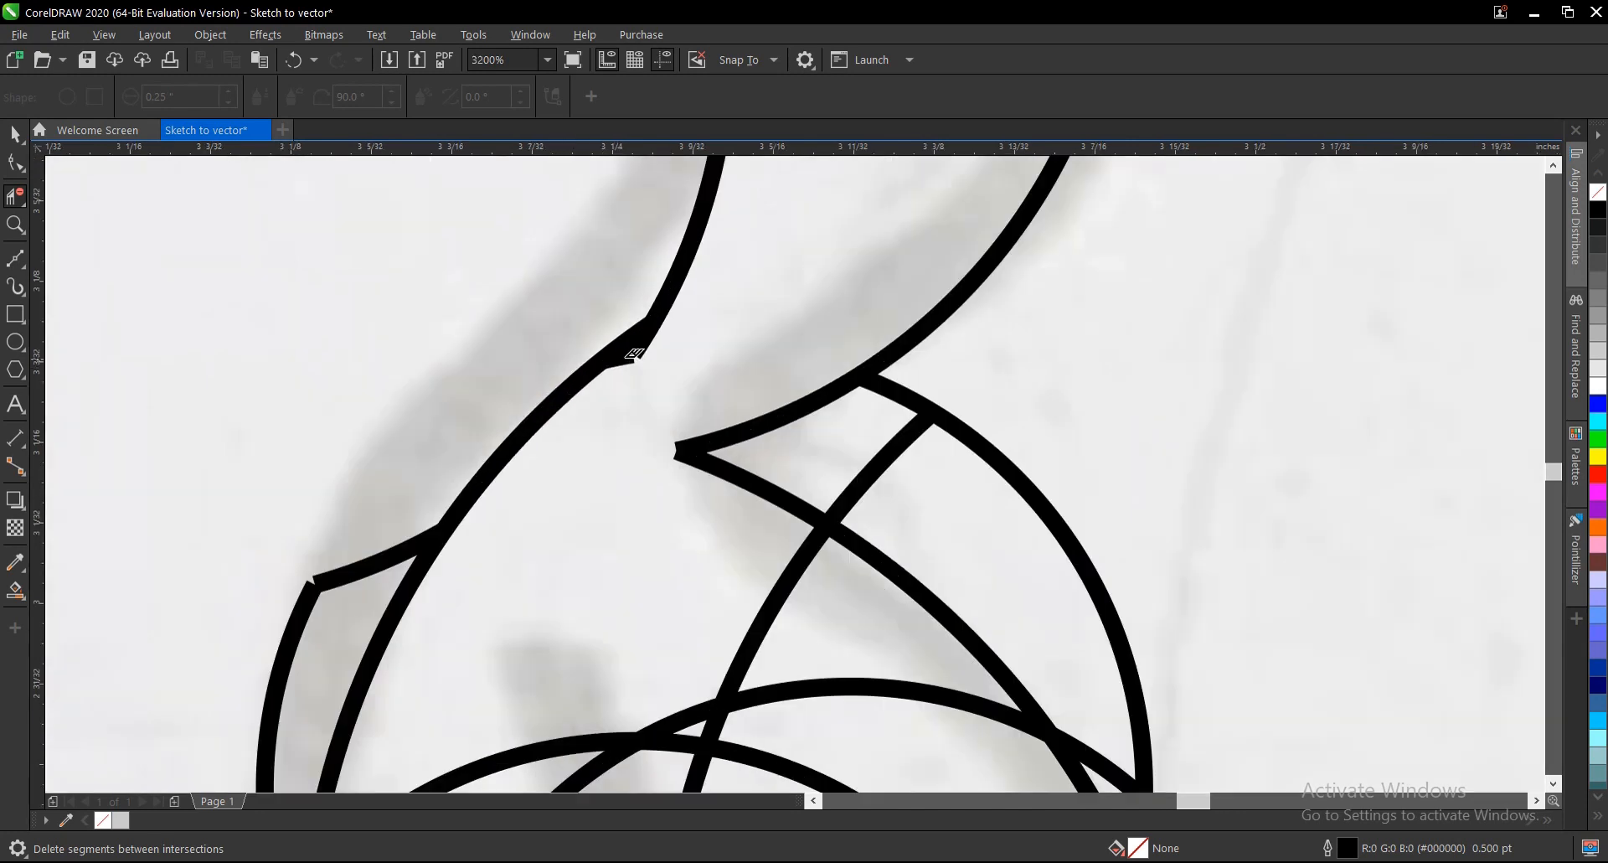
pyautogui.scroll(1, 619, 366)
pyautogui.click(637, 347)
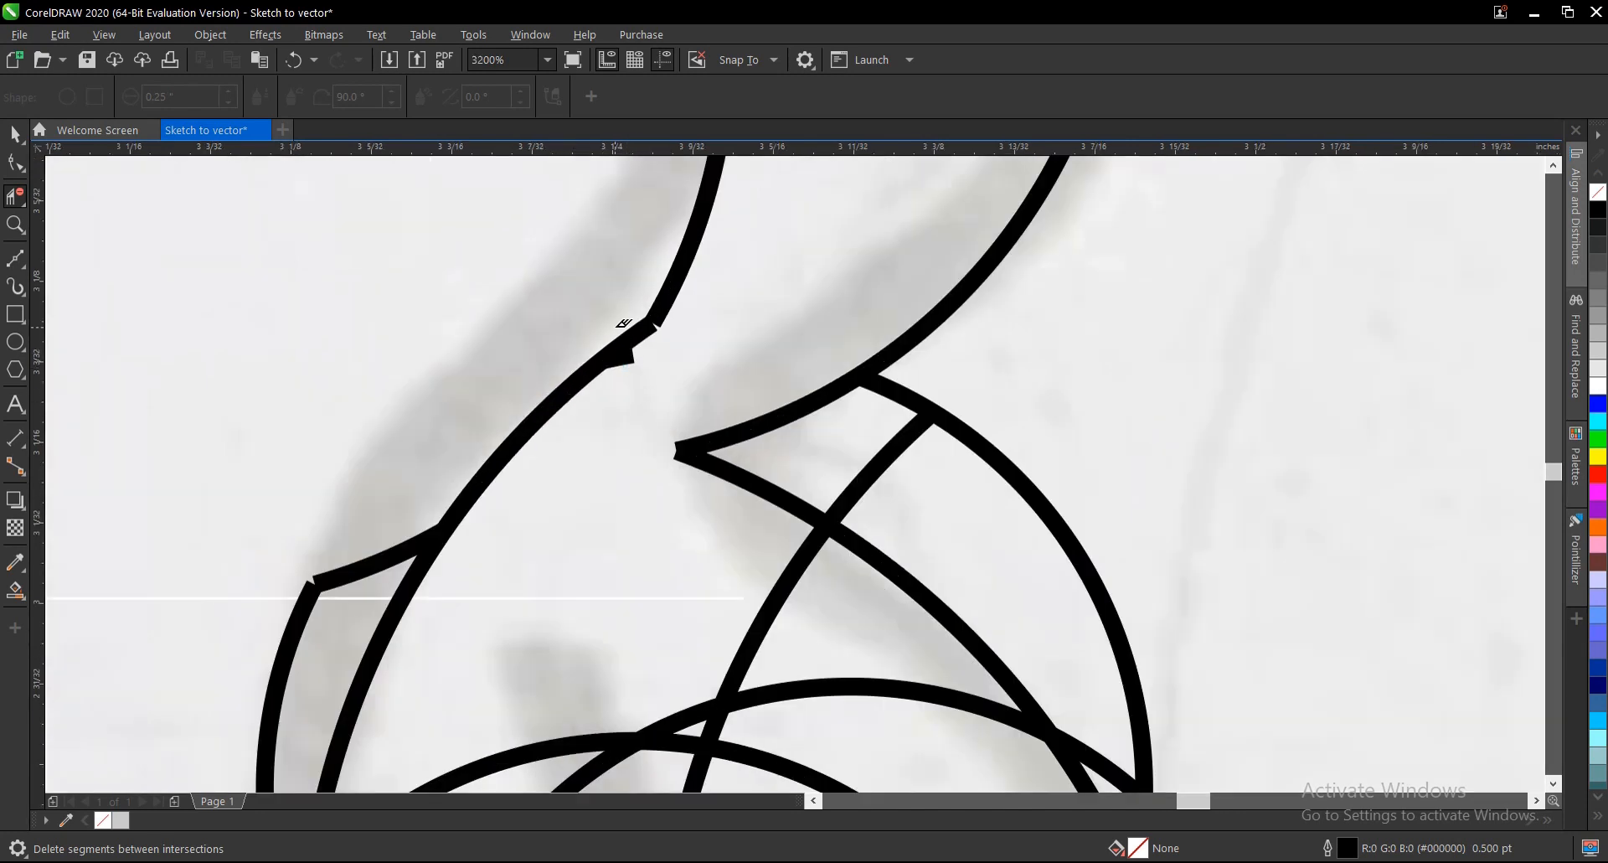
pyautogui.click(628, 355)
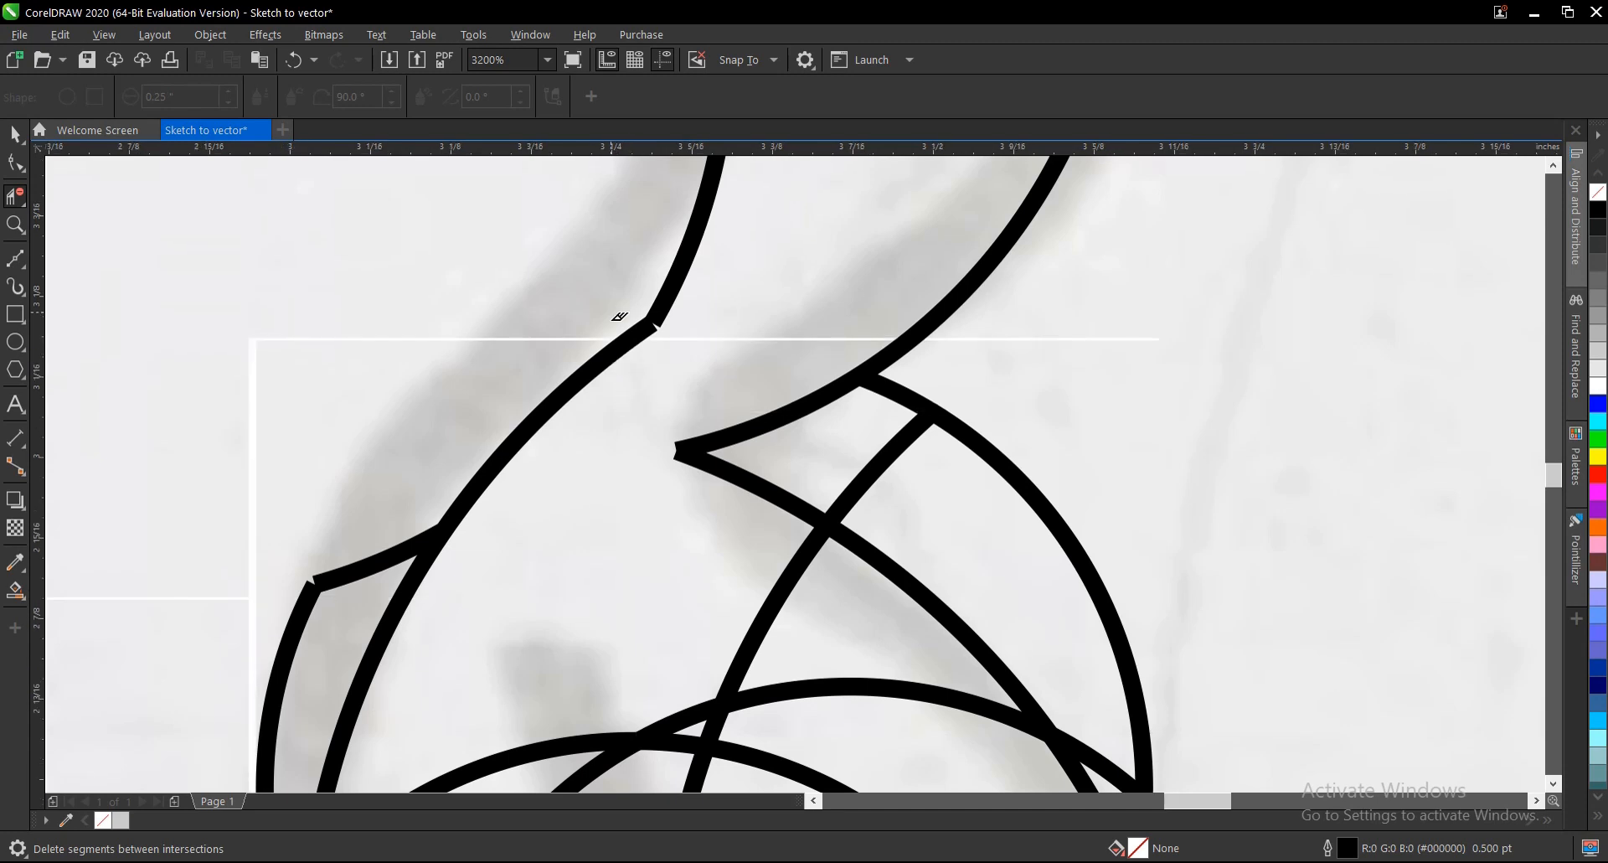
# Delete the upper small circle's arcs outside the leg outline and the left small circle's outer arc.
pyautogui.scroll(-2, 620, 316)
pyautogui.click(703, 358)
pyautogui.click(545, 395)
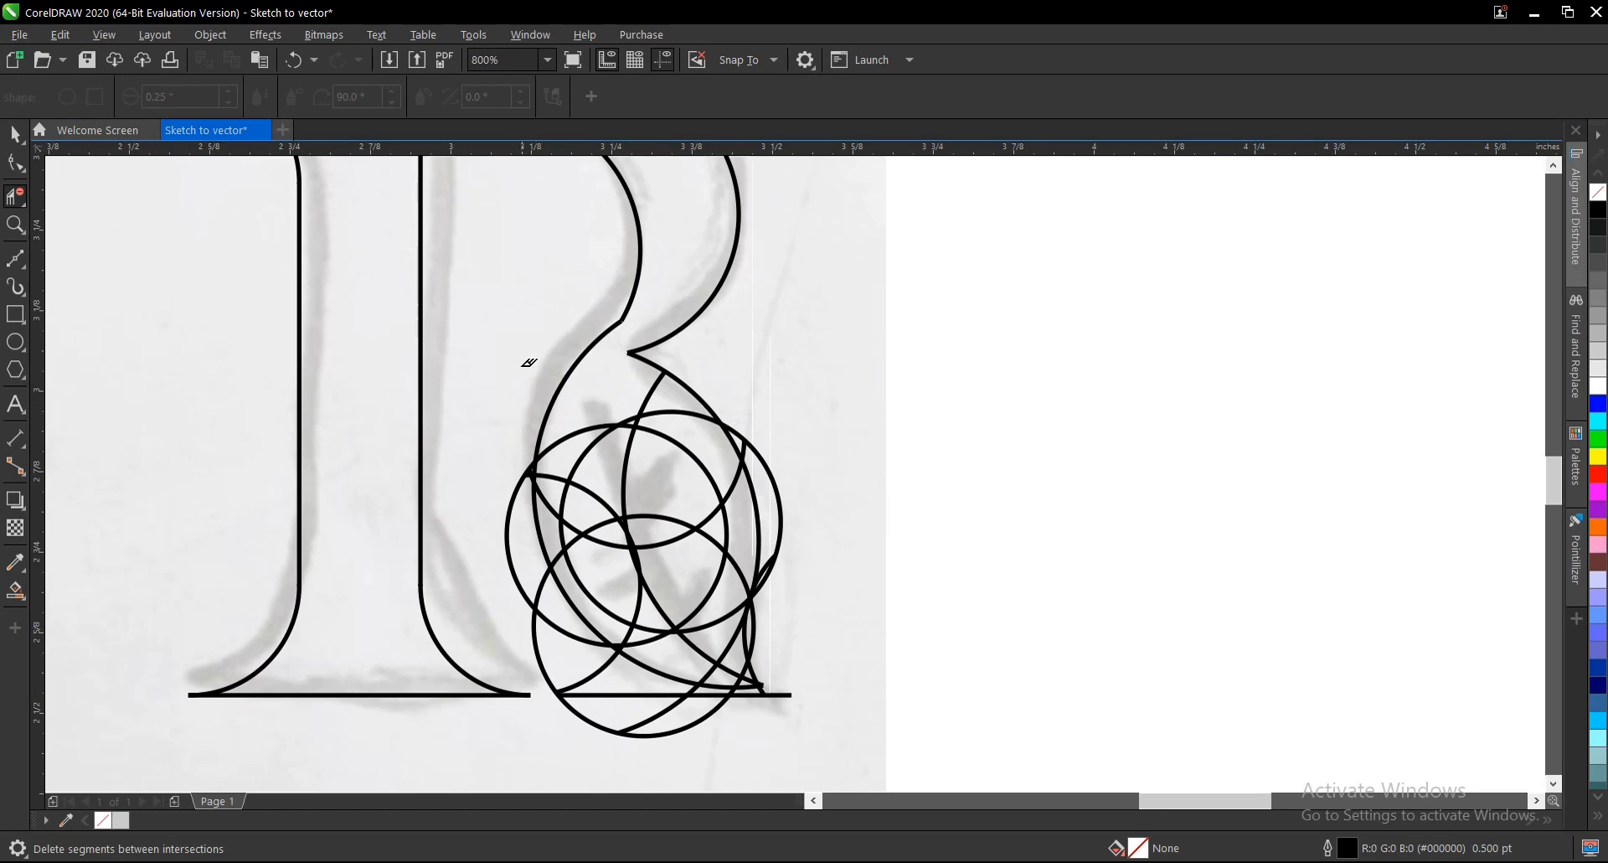
pyautogui.scroll(1, 514, 532)
pyautogui.click(511, 508)
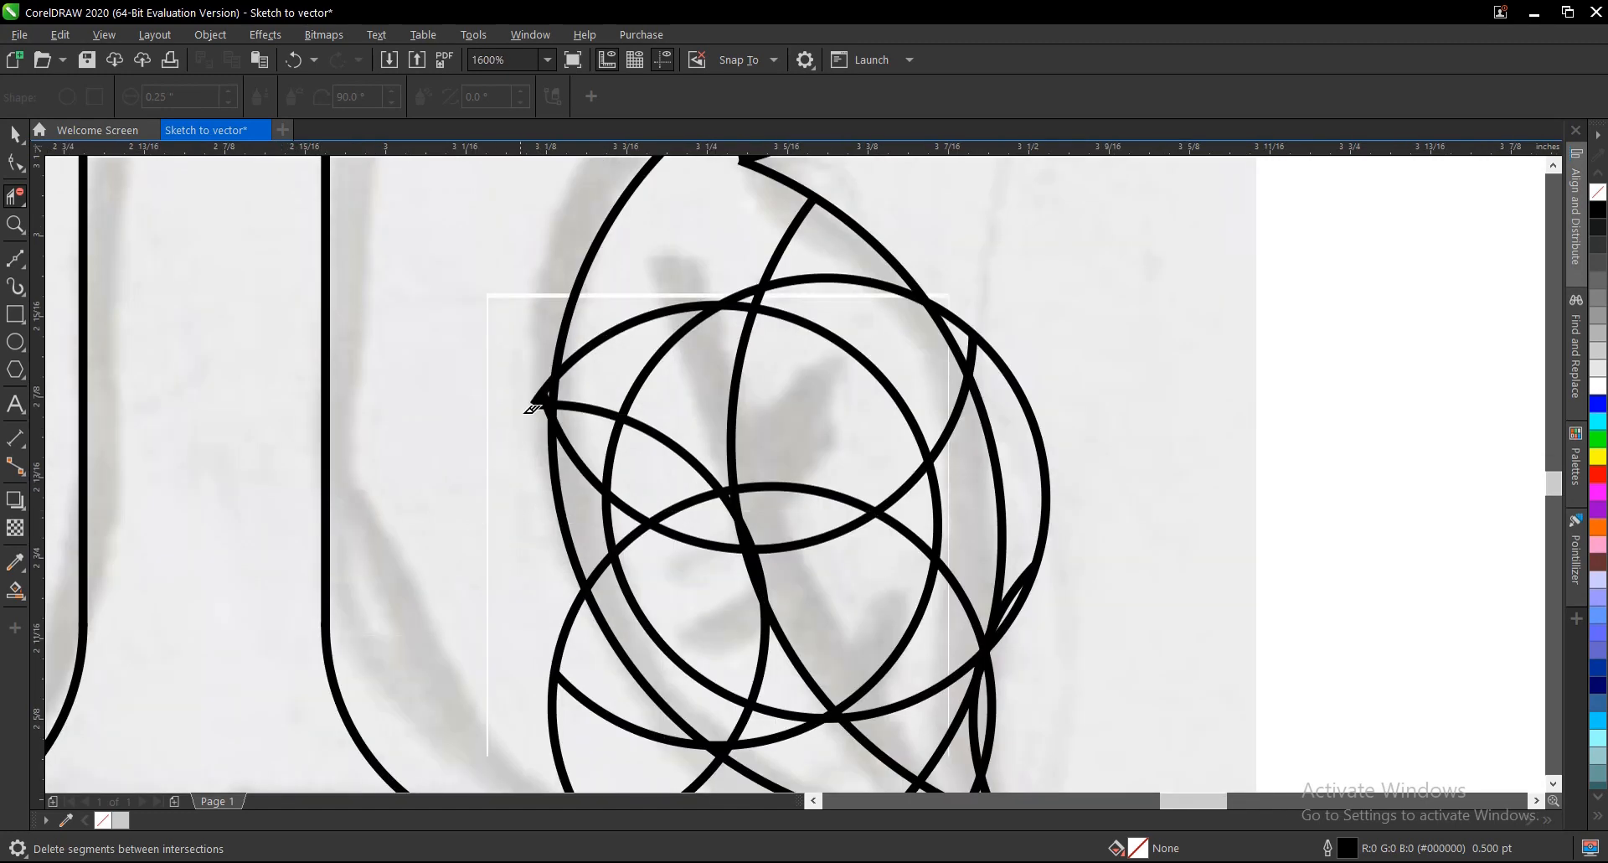
pyautogui.scroll(1, 542, 400)
pyautogui.scroll(-2, 545, 406)
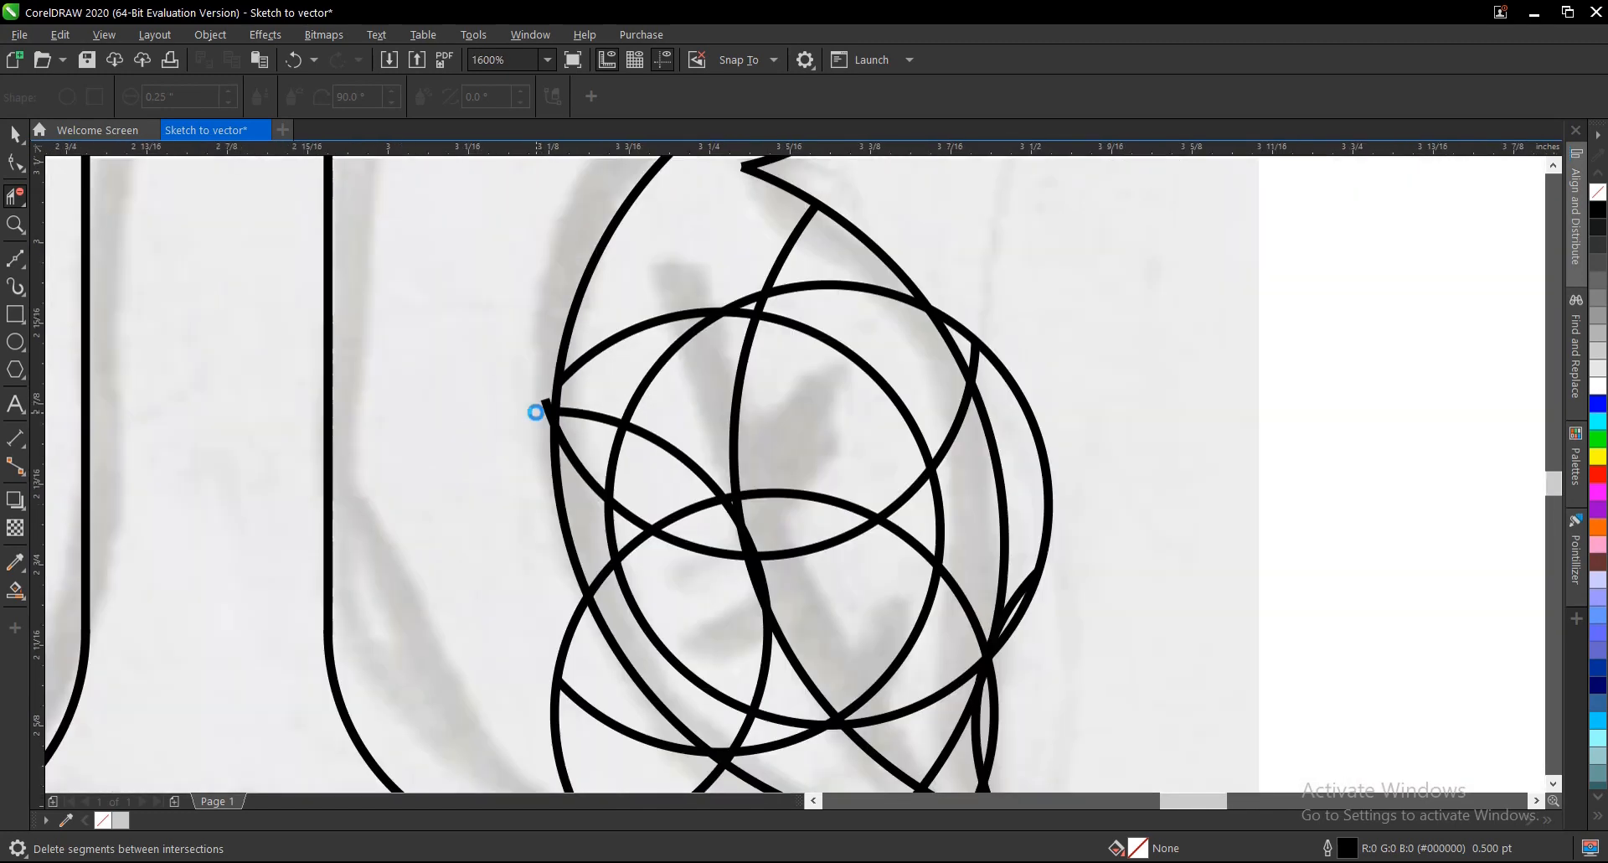
# Delete the bottom small circle's arcs outside the leg, the baseline piece beneath it, and the leftover stubs along the leg's left curve.
pyautogui.moveTo(568, 551); pyautogui.dragTo(721, 668)
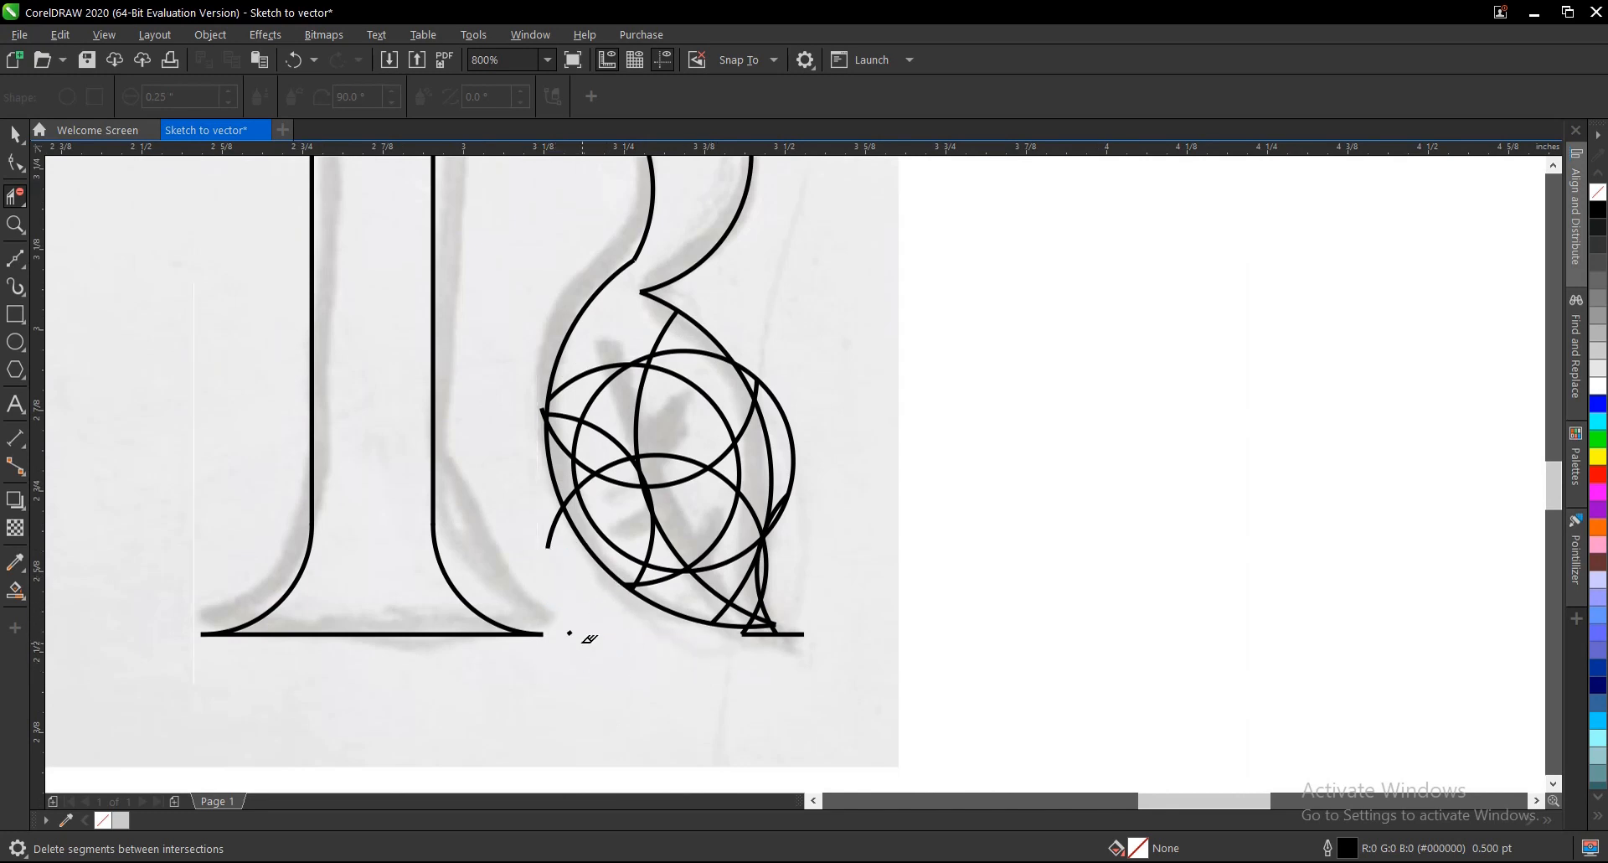
pyautogui.moveTo(557, 626); pyautogui.dragTo(591, 653)
pyautogui.moveTo(547, 511); pyautogui.dragTo(562, 551)
pyautogui.scroll(3, 543, 408)
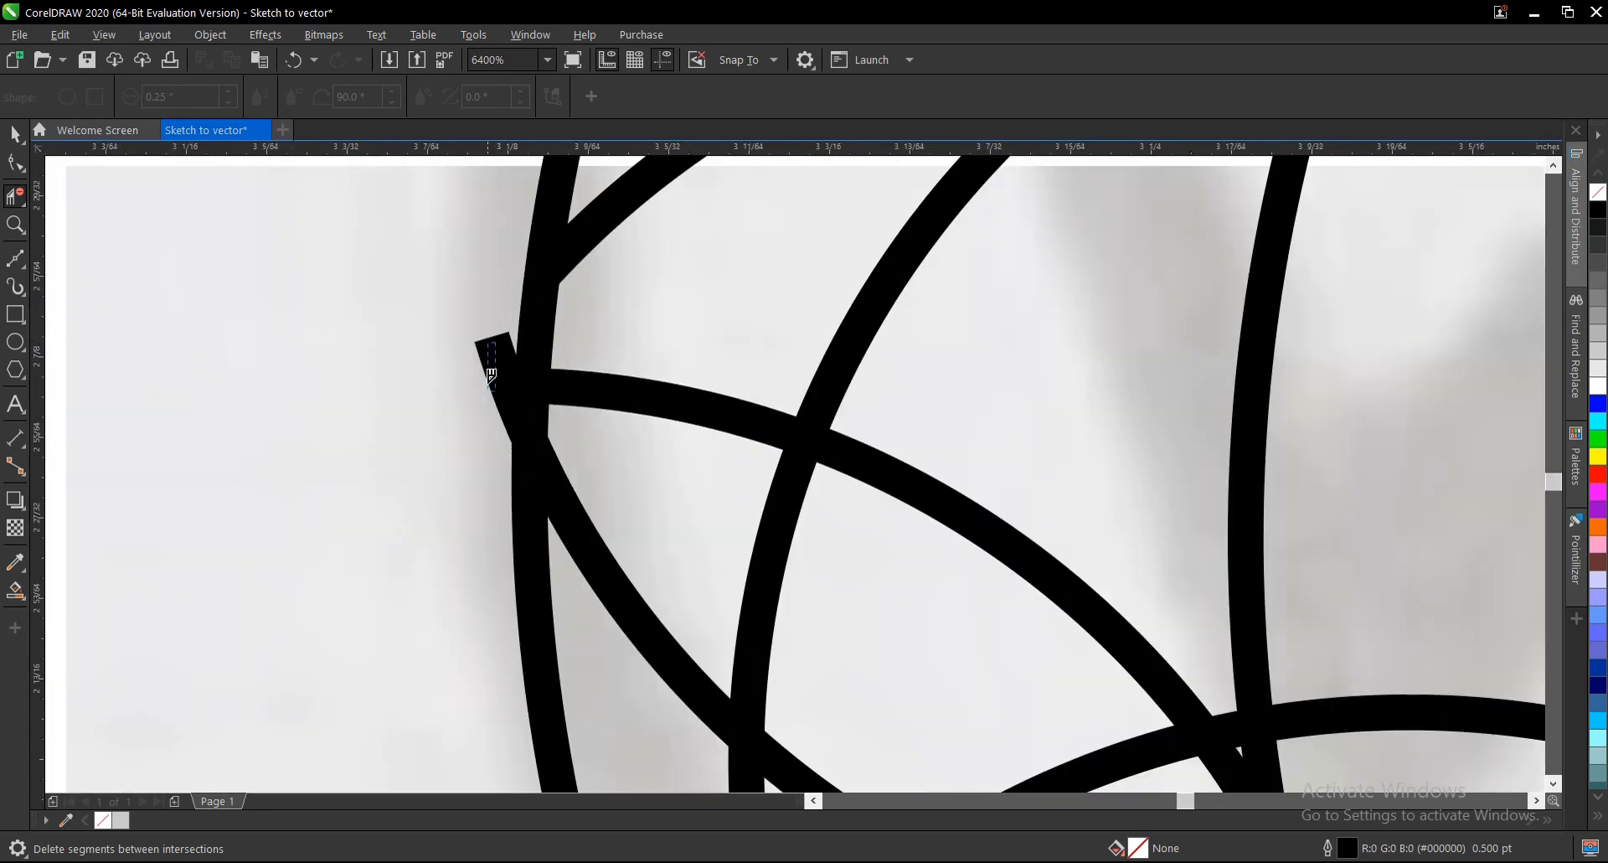
pyautogui.click(490, 380)
pyautogui.scroll(-2, 552, 510)
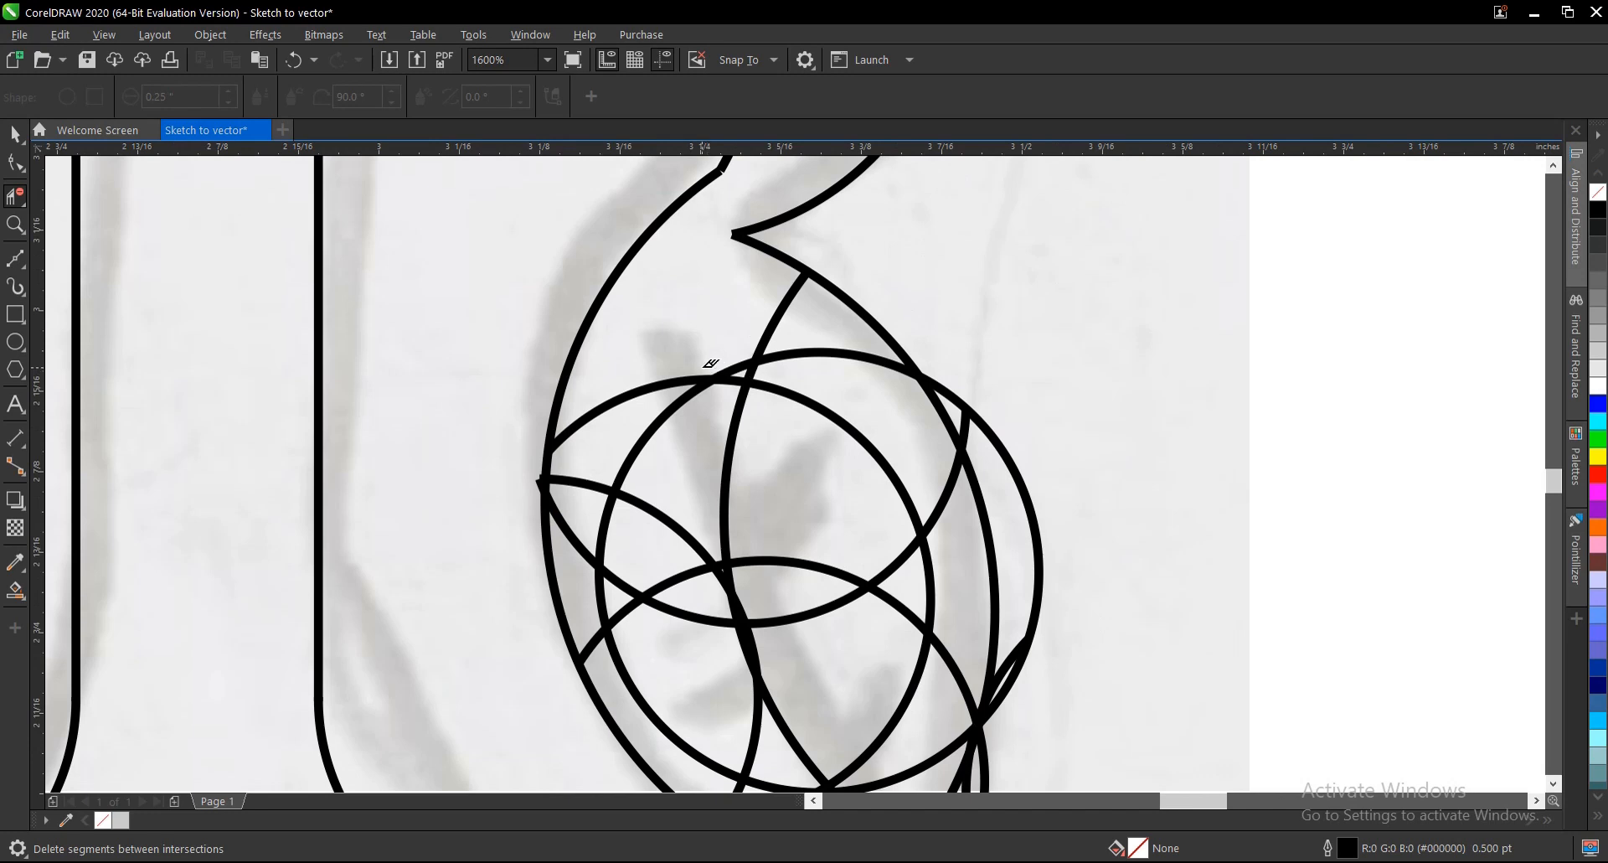
# Delete the right small circle's arc outside the leg and the remaining baseline segments under the leg's tip.
pyautogui.scroll(-1, 695, 431)
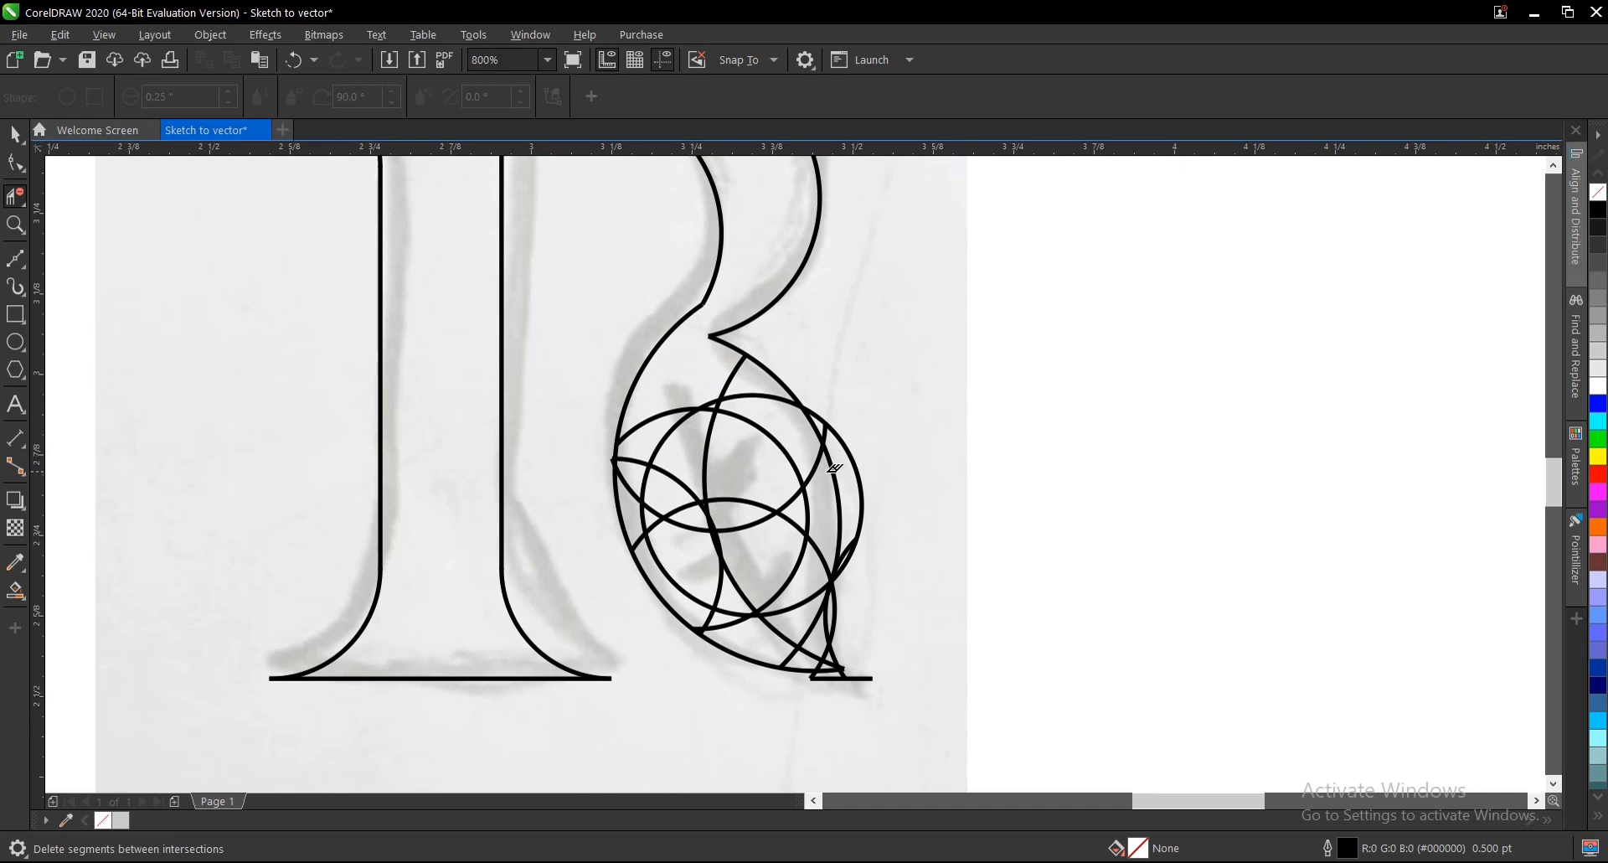
pyautogui.click(862, 496)
pyautogui.scroll(1, 846, 682)
pyautogui.scroll(1, 844, 674)
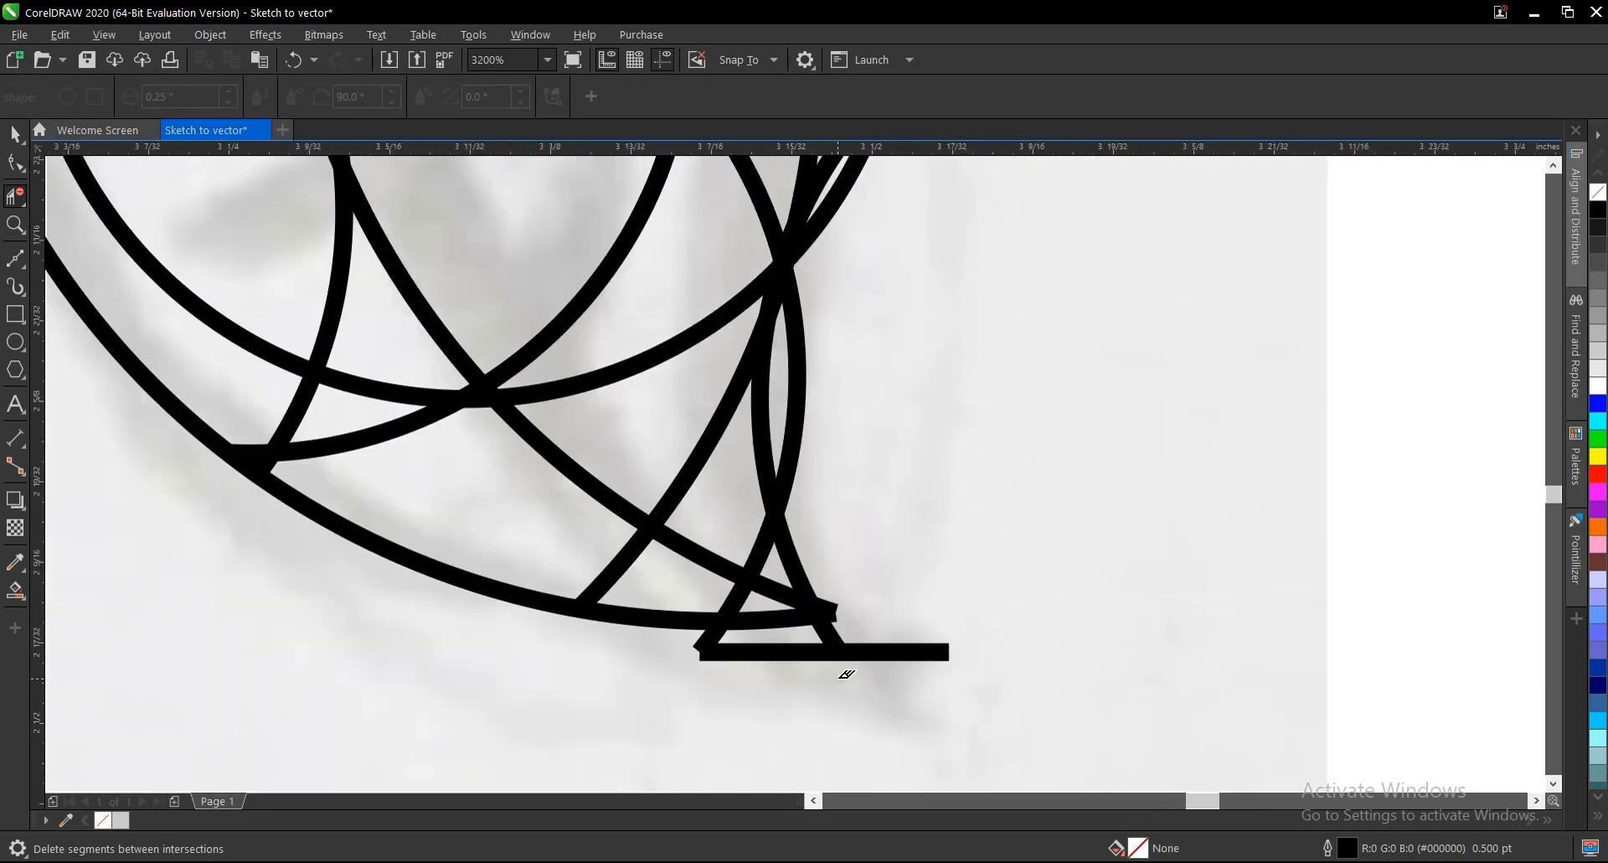
pyautogui.scroll(-1, 825, 638)
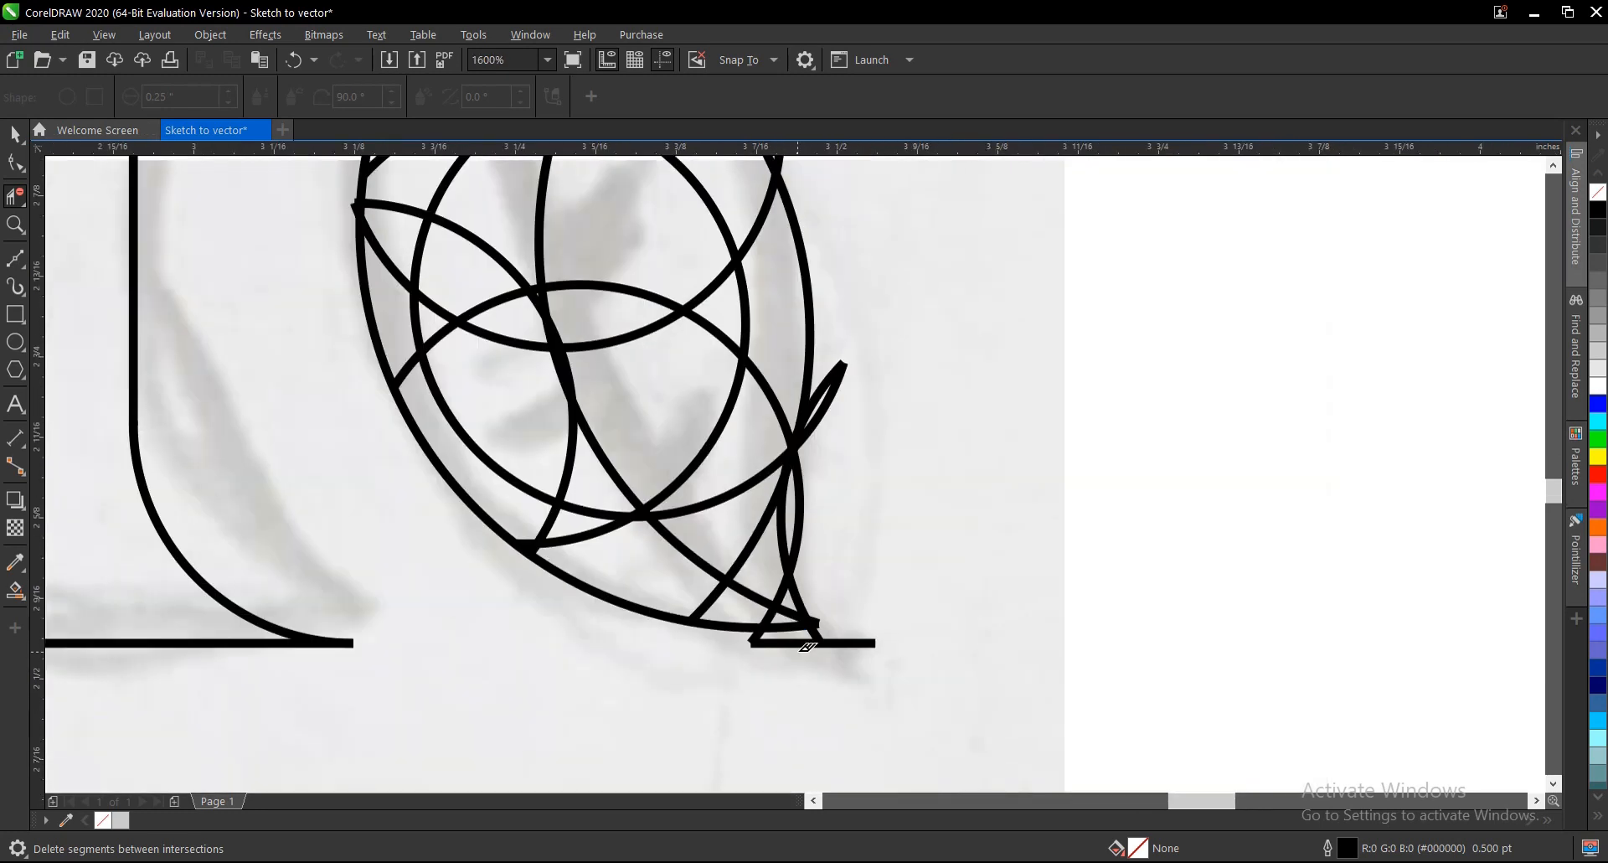
pyautogui.click(811, 643)
pyautogui.click(859, 643)
# Trim the pointed arc ends and bulging arc right of the leg near its tip, plus the bottom circle's upper-right arc inside the leg.
pyautogui.click(816, 390)
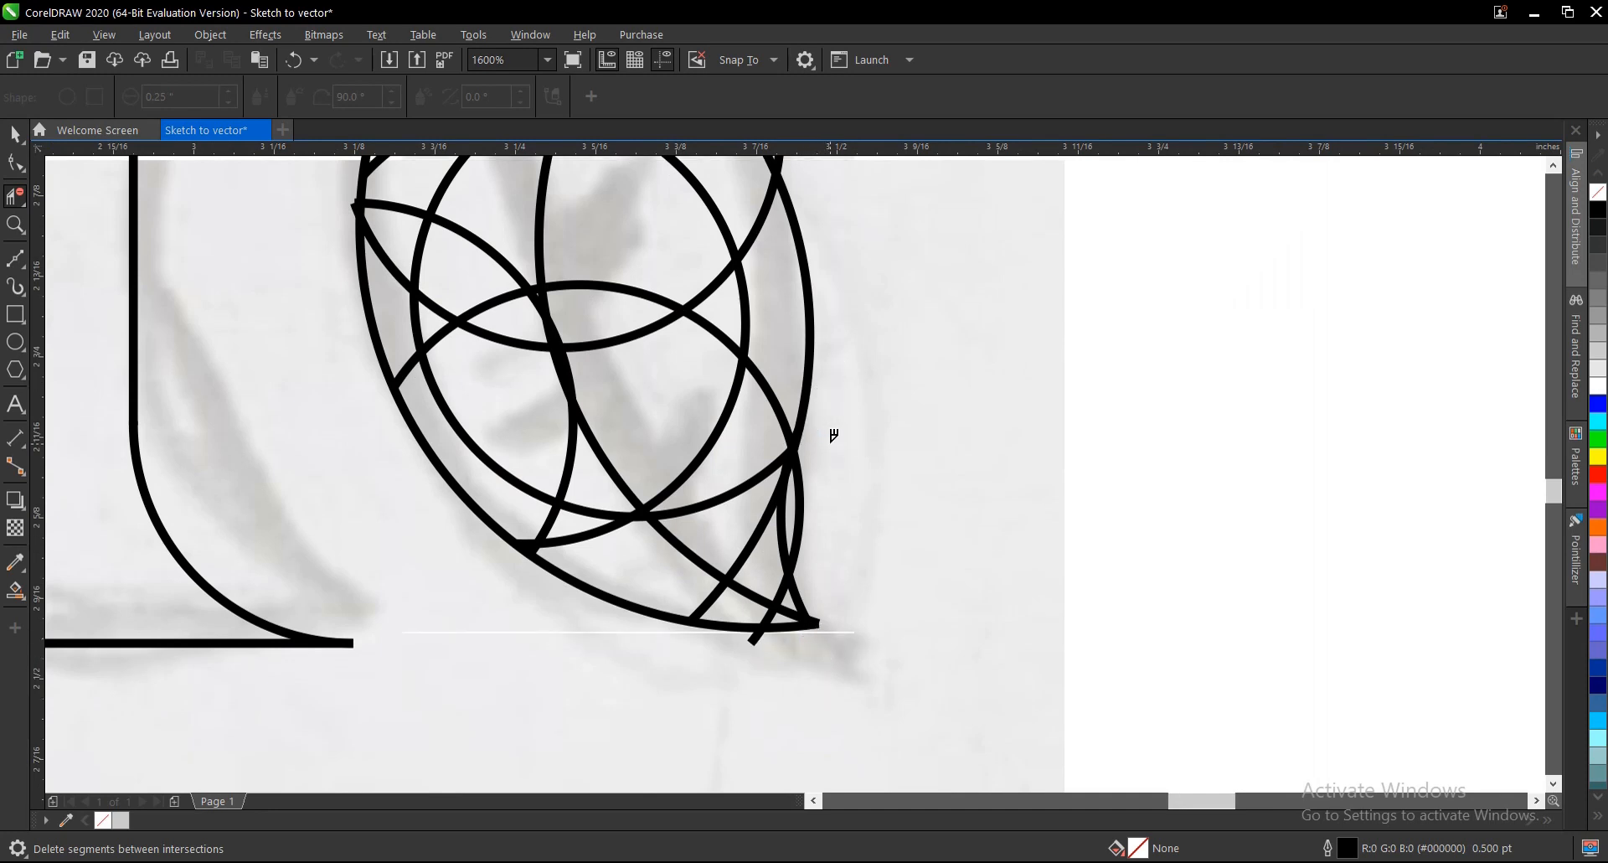
pyautogui.click(804, 508)
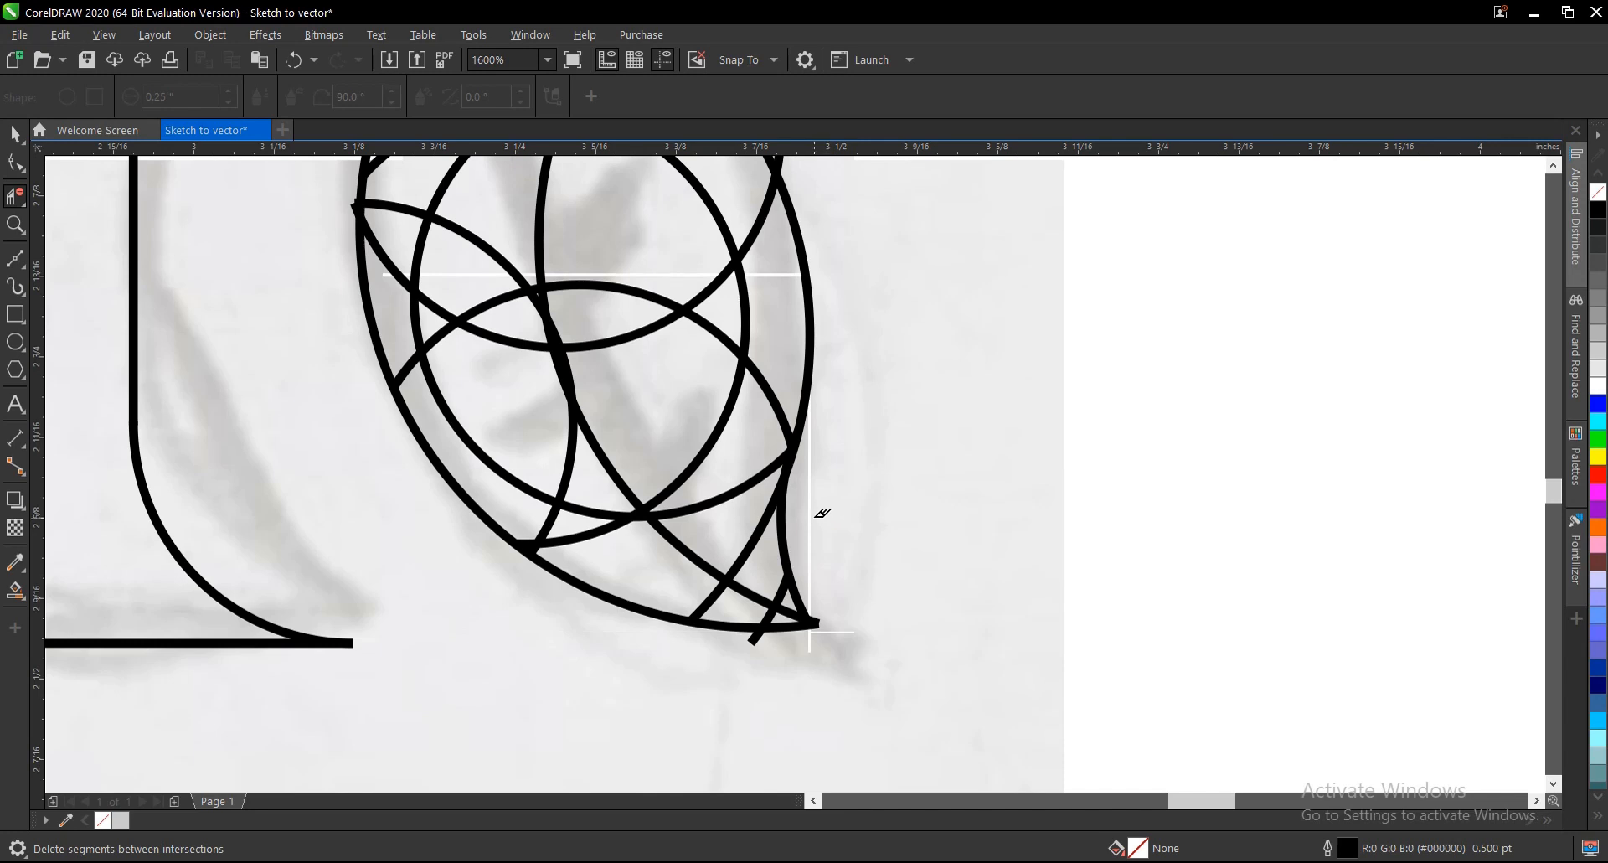
pyautogui.click(774, 413)
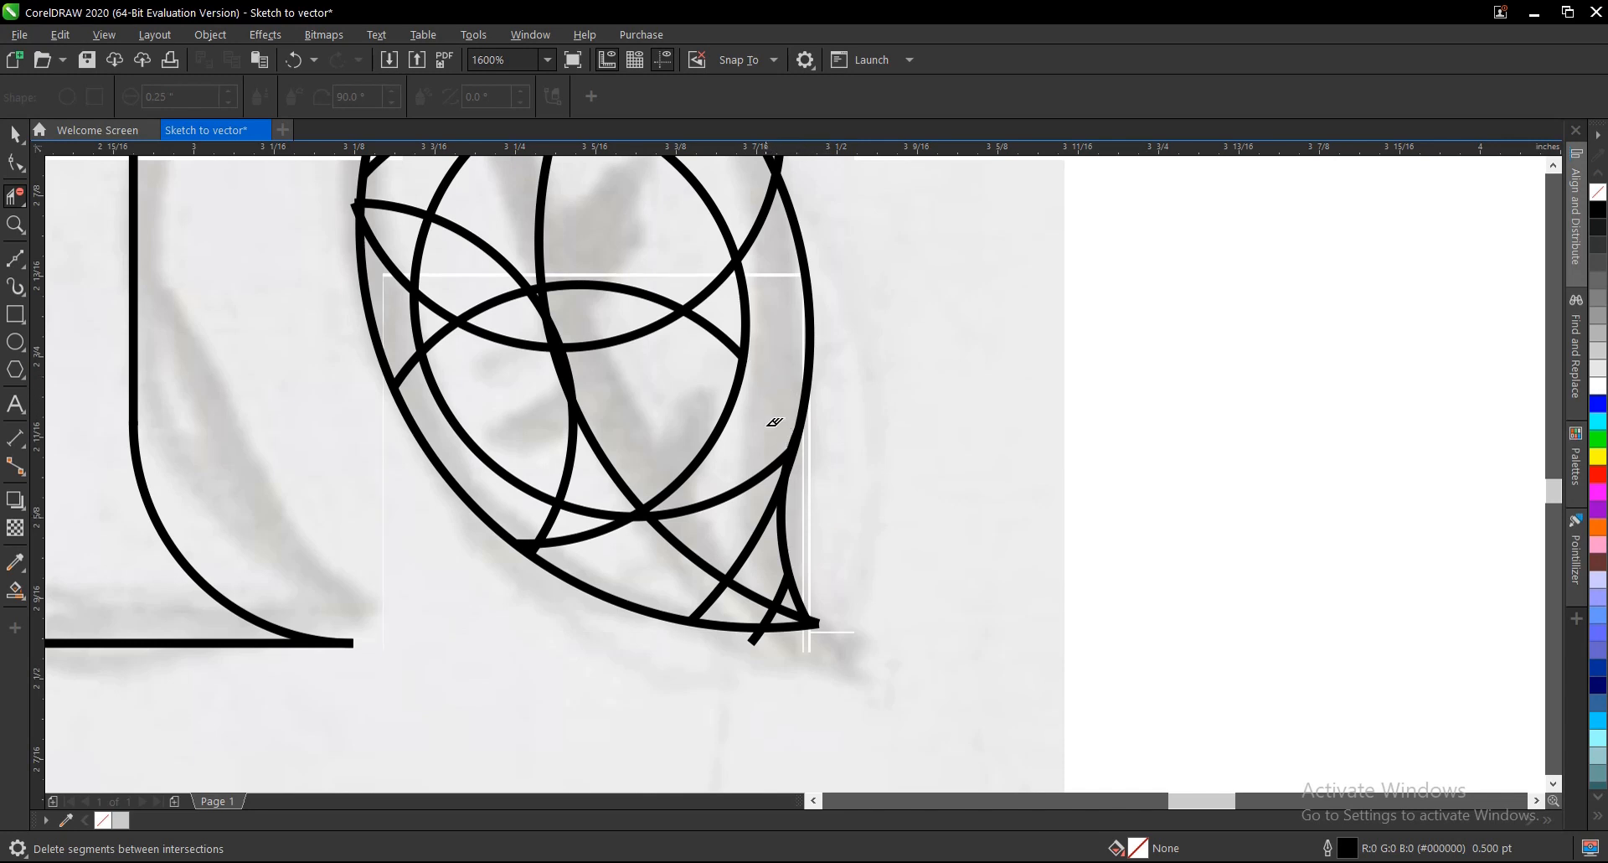
# Delete the arc below the circles on the leg's inner side, the stub under the tip, and the line pieces crossing near the tip.
pyautogui.click(766, 462)
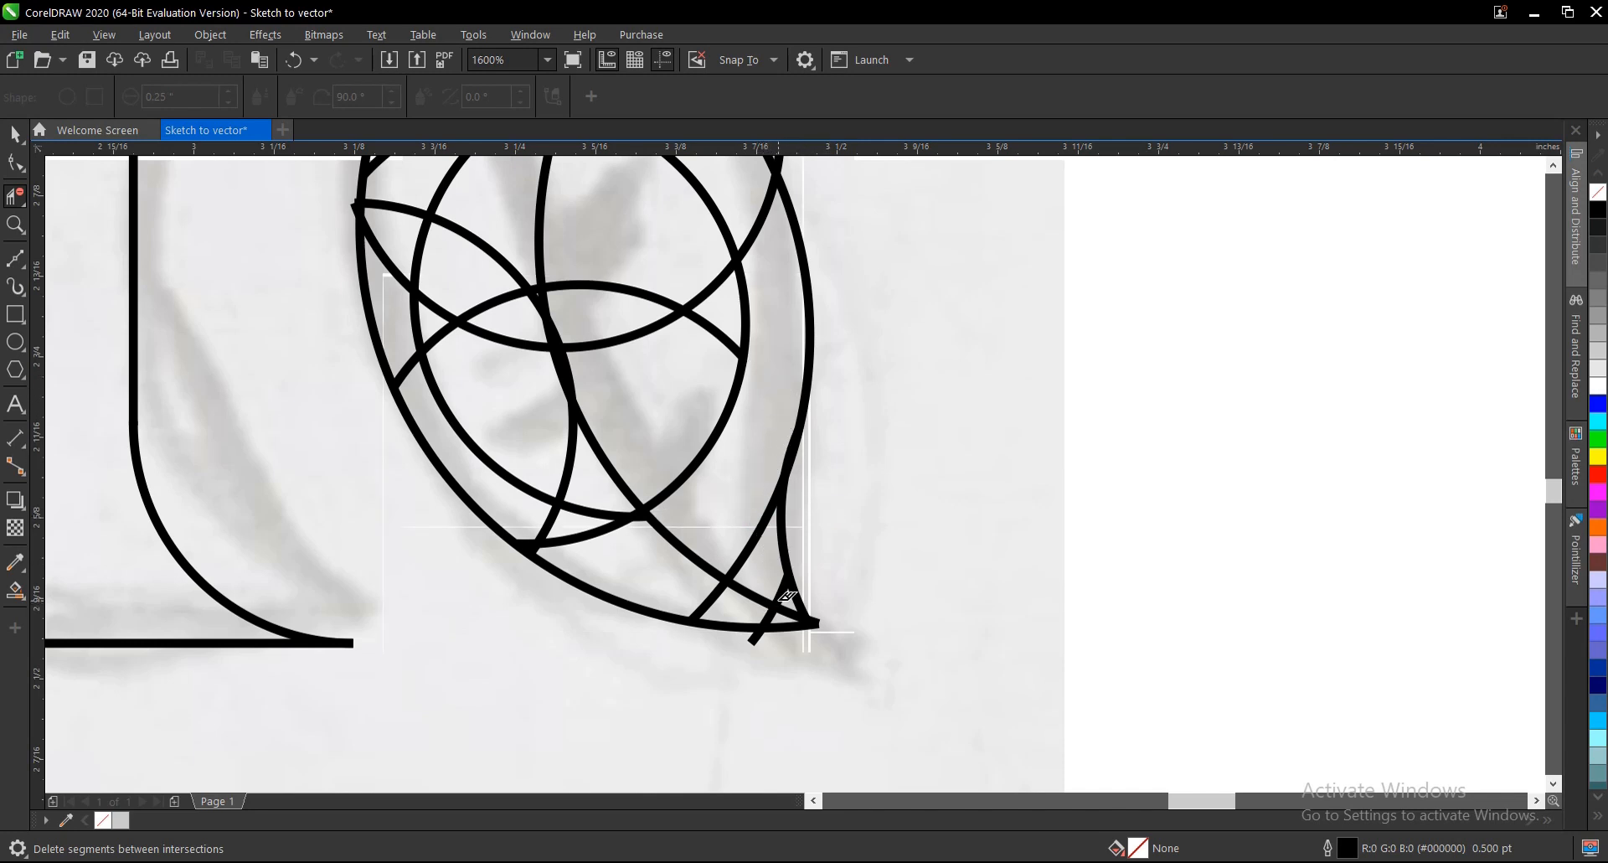
pyautogui.scroll(2, 773, 621)
pyautogui.click(702, 685)
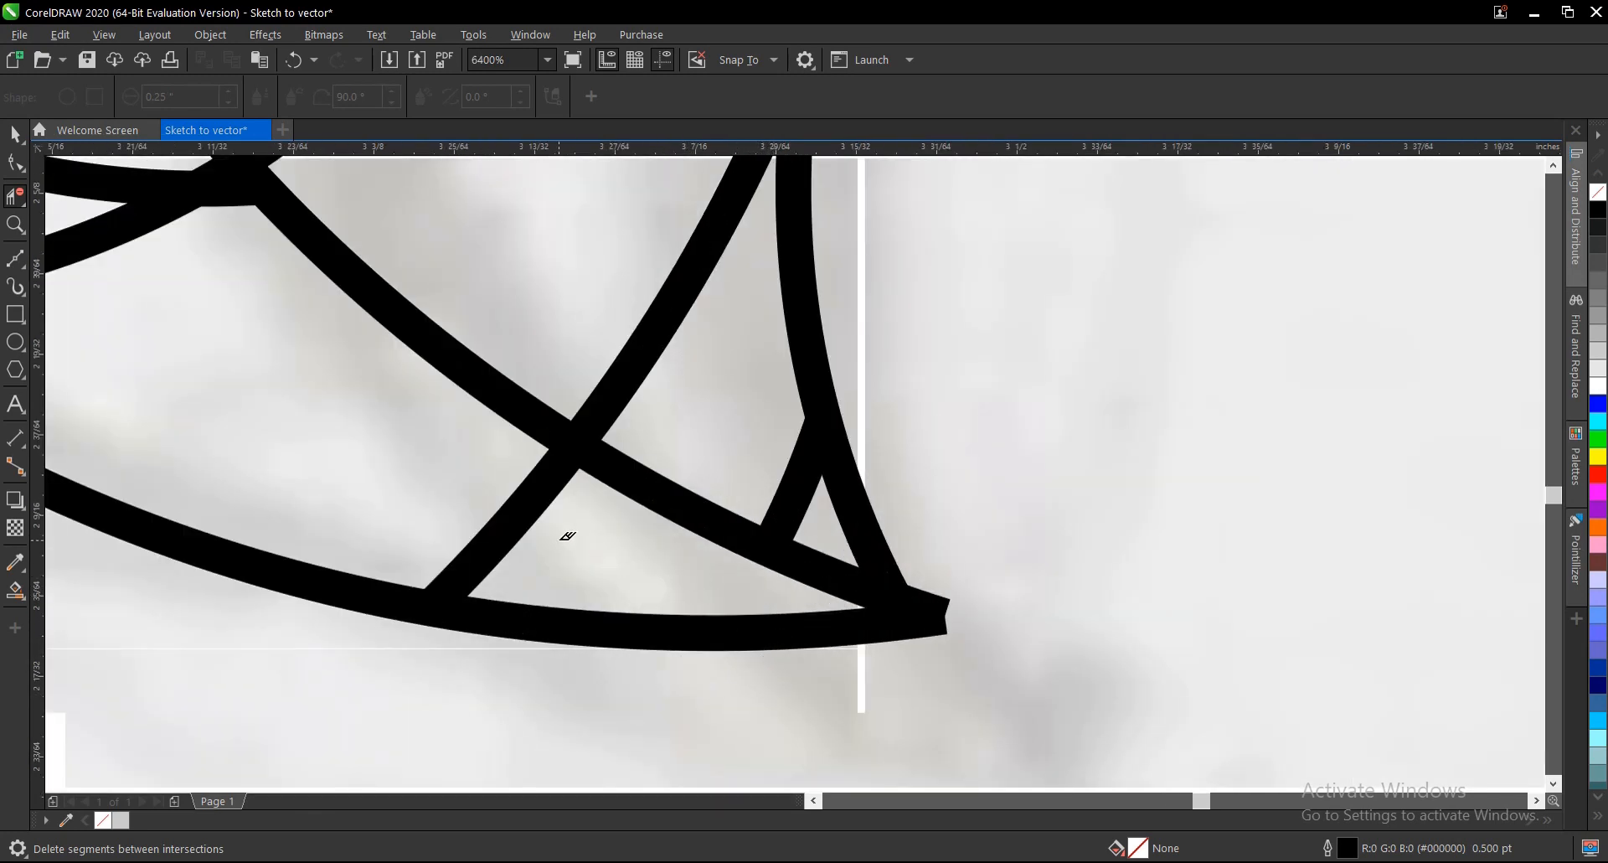
pyautogui.click(549, 463)
pyautogui.click(646, 362)
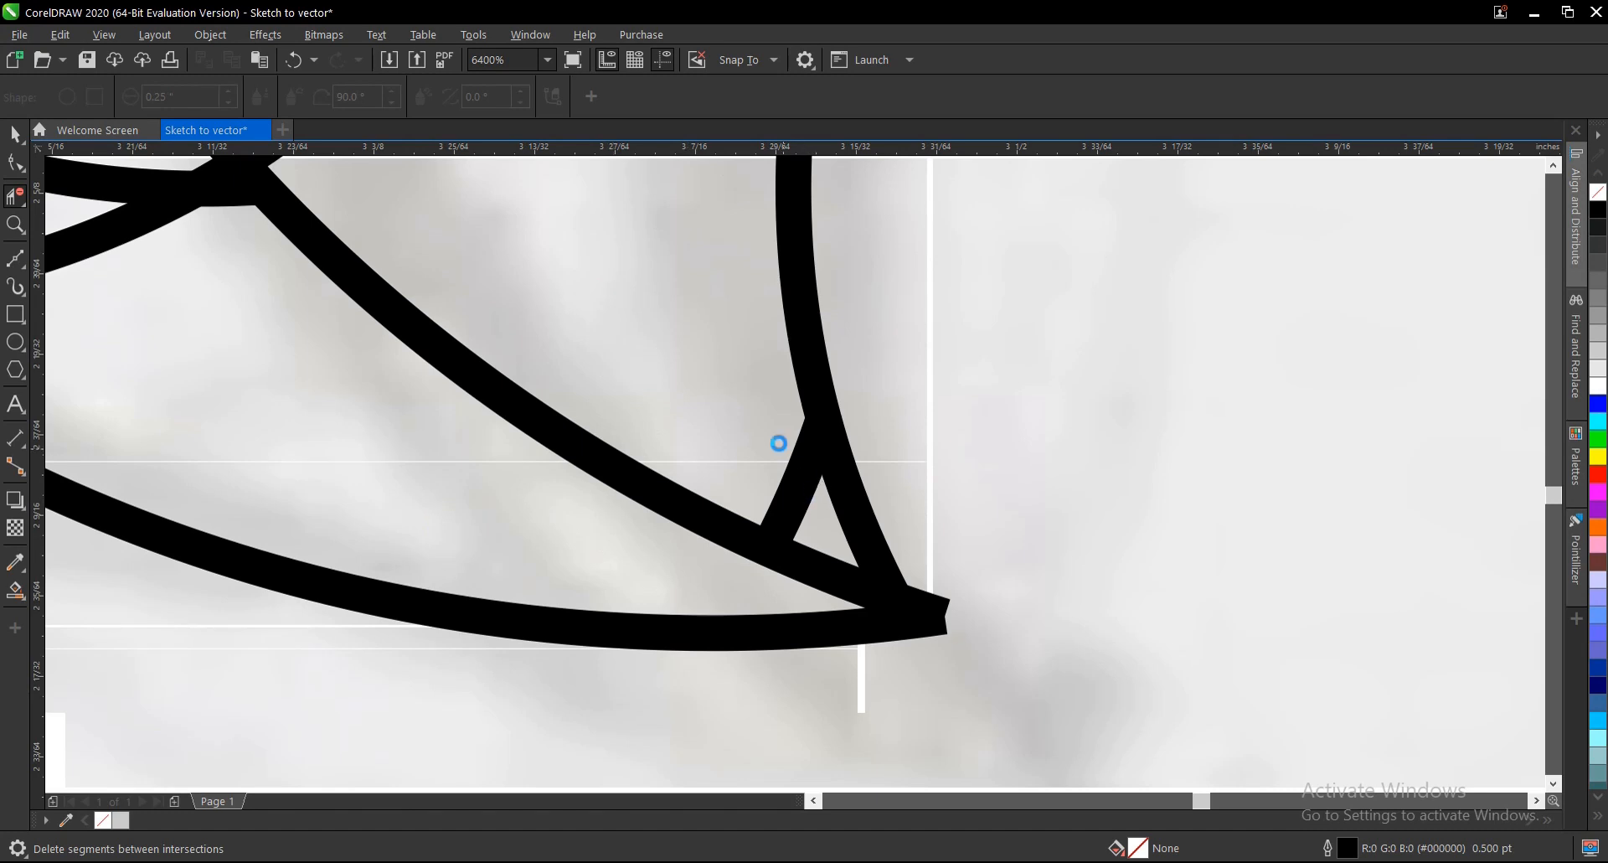
pyautogui.click(781, 444)
pyautogui.scroll(-2, 812, 543)
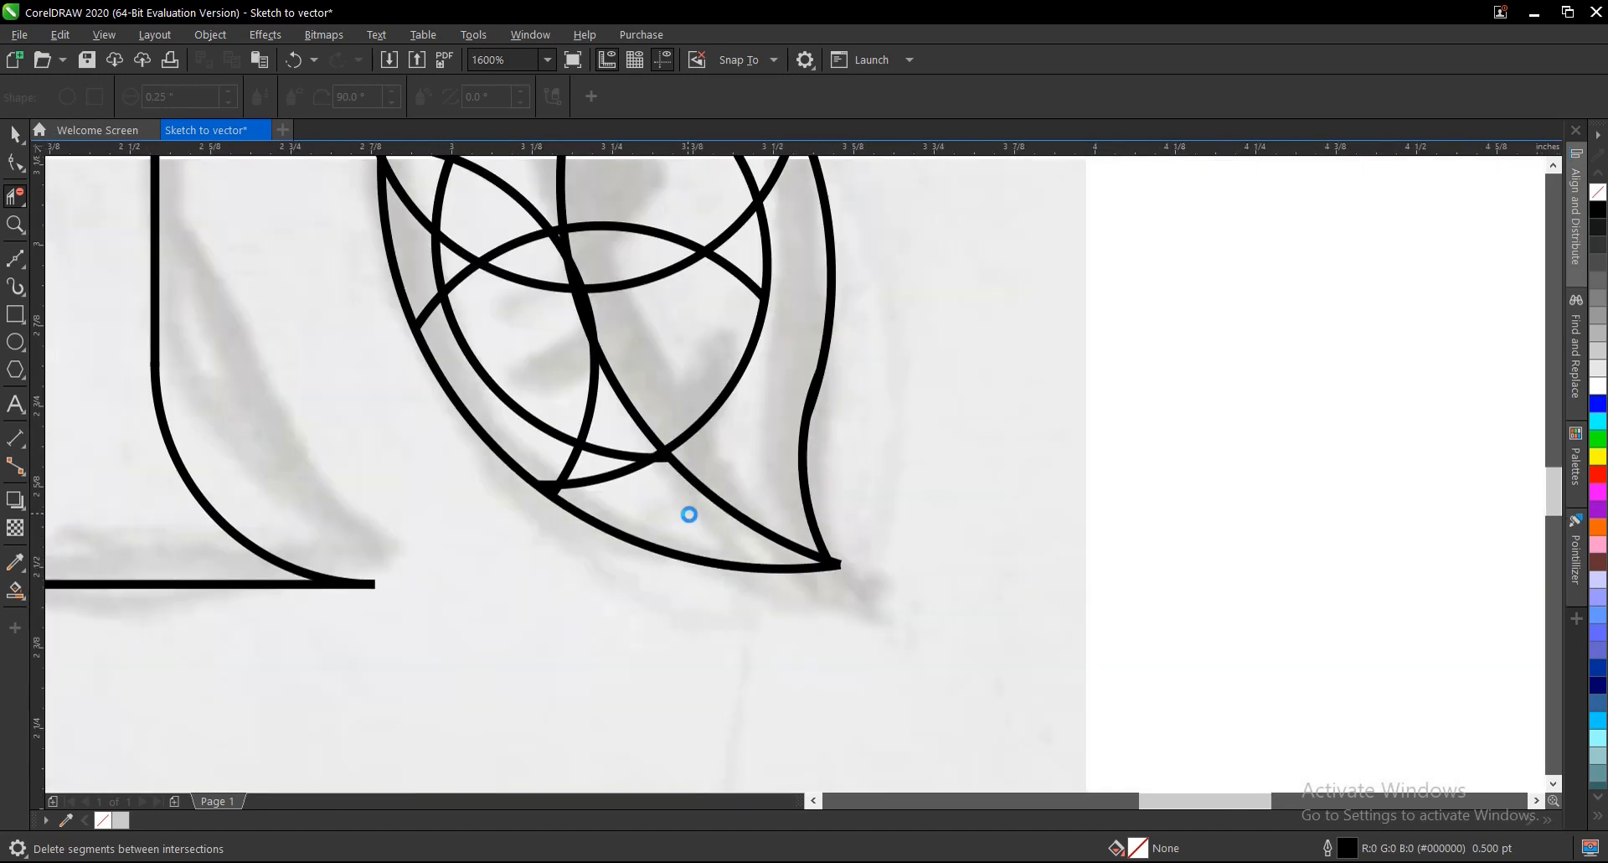
# Trim the pointed ends of the circle arcs that stick out past the leg's upper-right outline.
pyautogui.scroll(-1, 688, 510)
pyautogui.scroll(1, 638, 471)
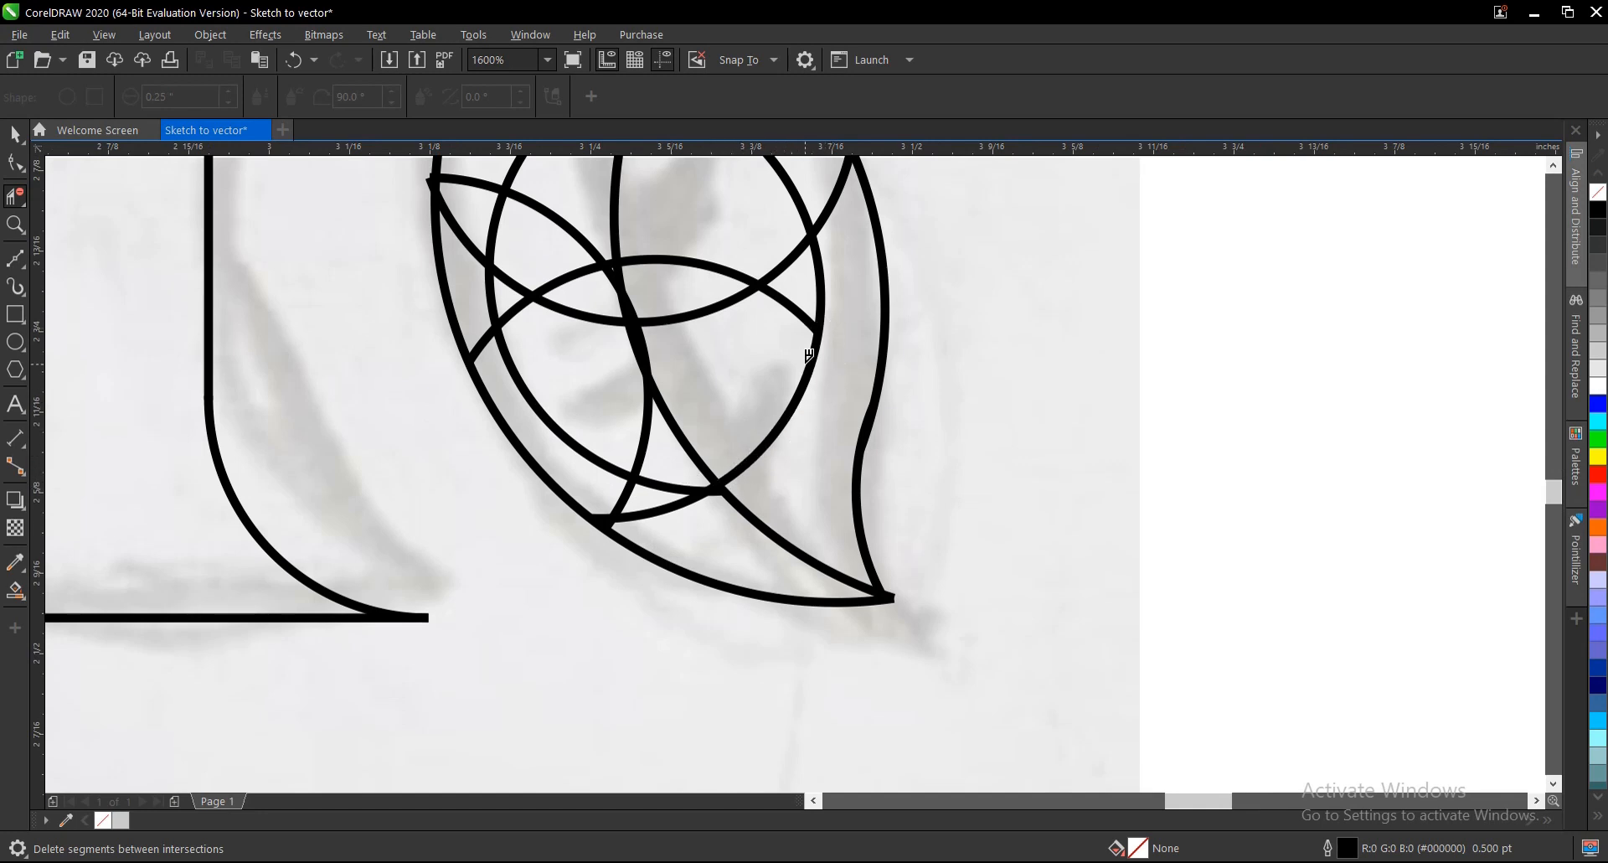
pyautogui.scroll(-1, 753, 451)
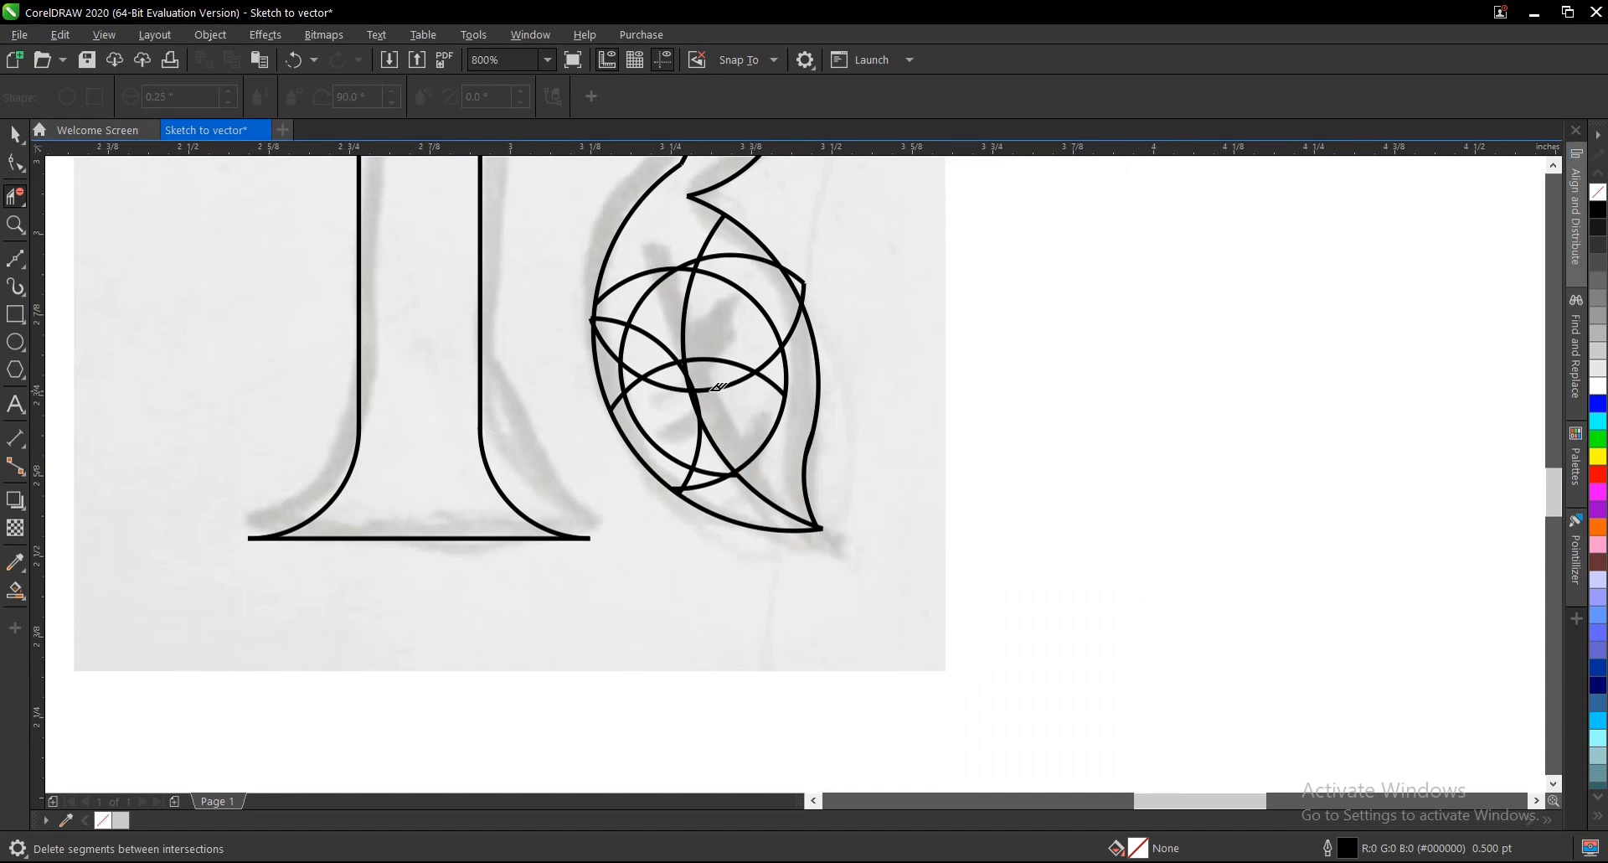
pyautogui.scroll(-1, 734, 367)
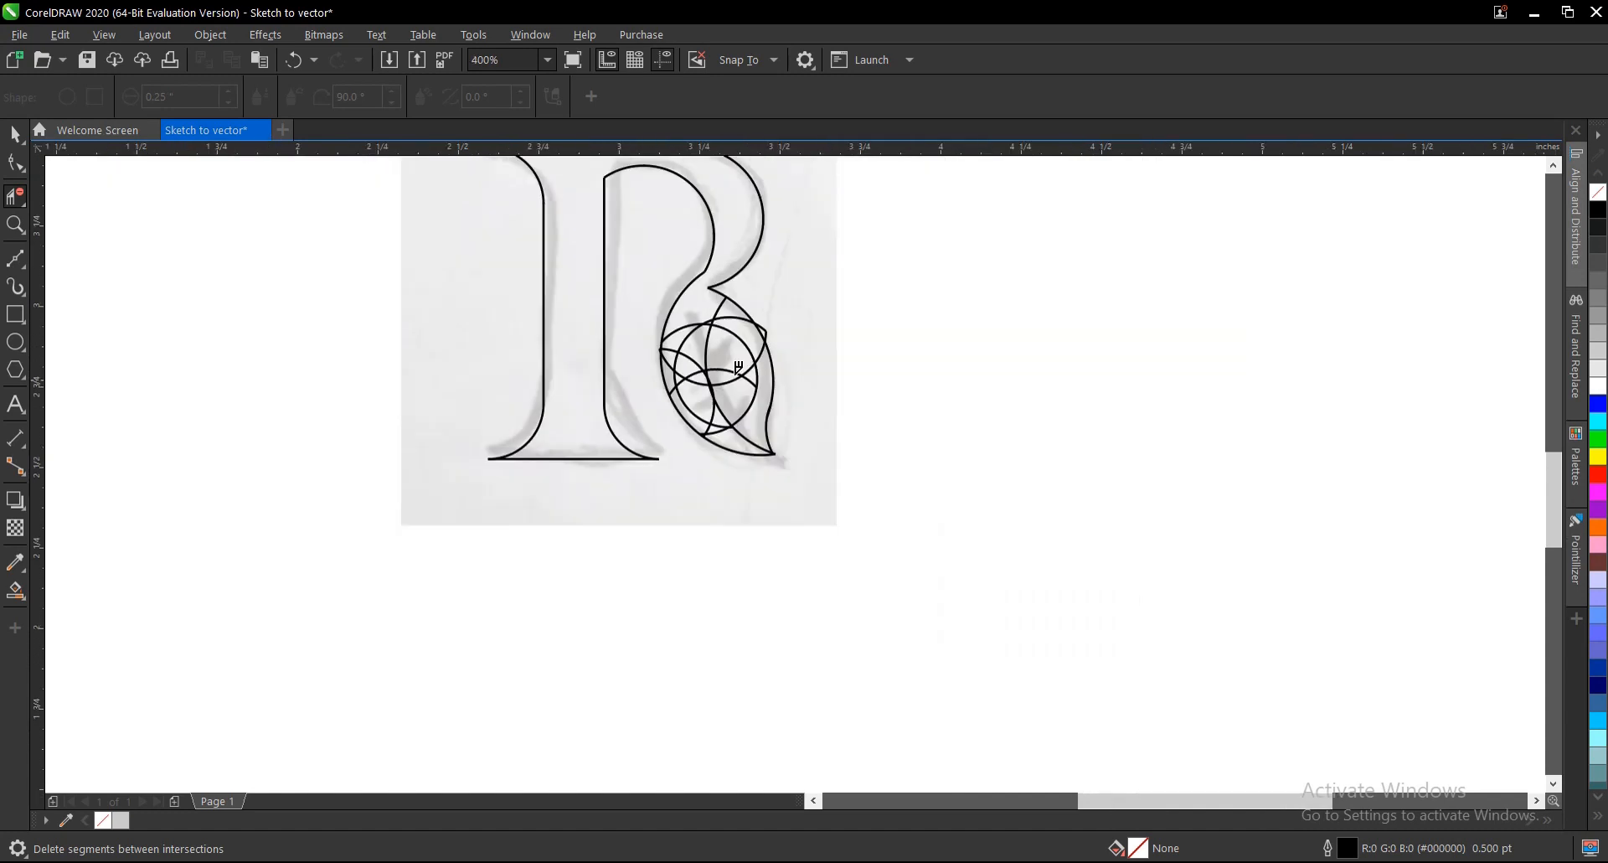
pyautogui.scroll(1, 765, 324)
pyautogui.scroll(1, 776, 334)
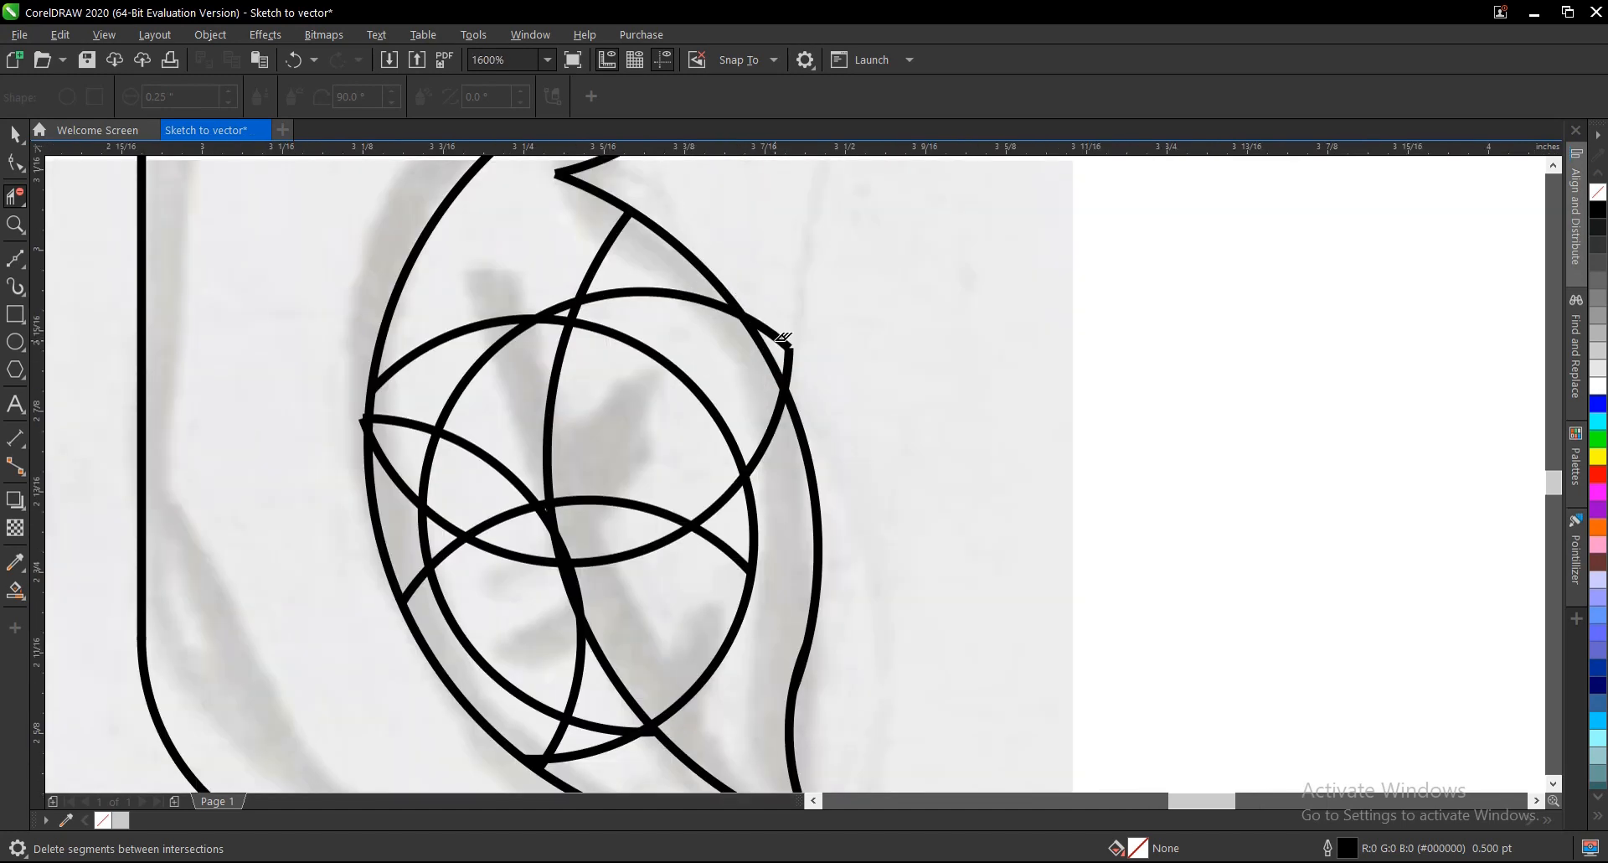
pyautogui.click(780, 339)
pyautogui.moveTo(812, 356); pyautogui.dragTo(811, 359)
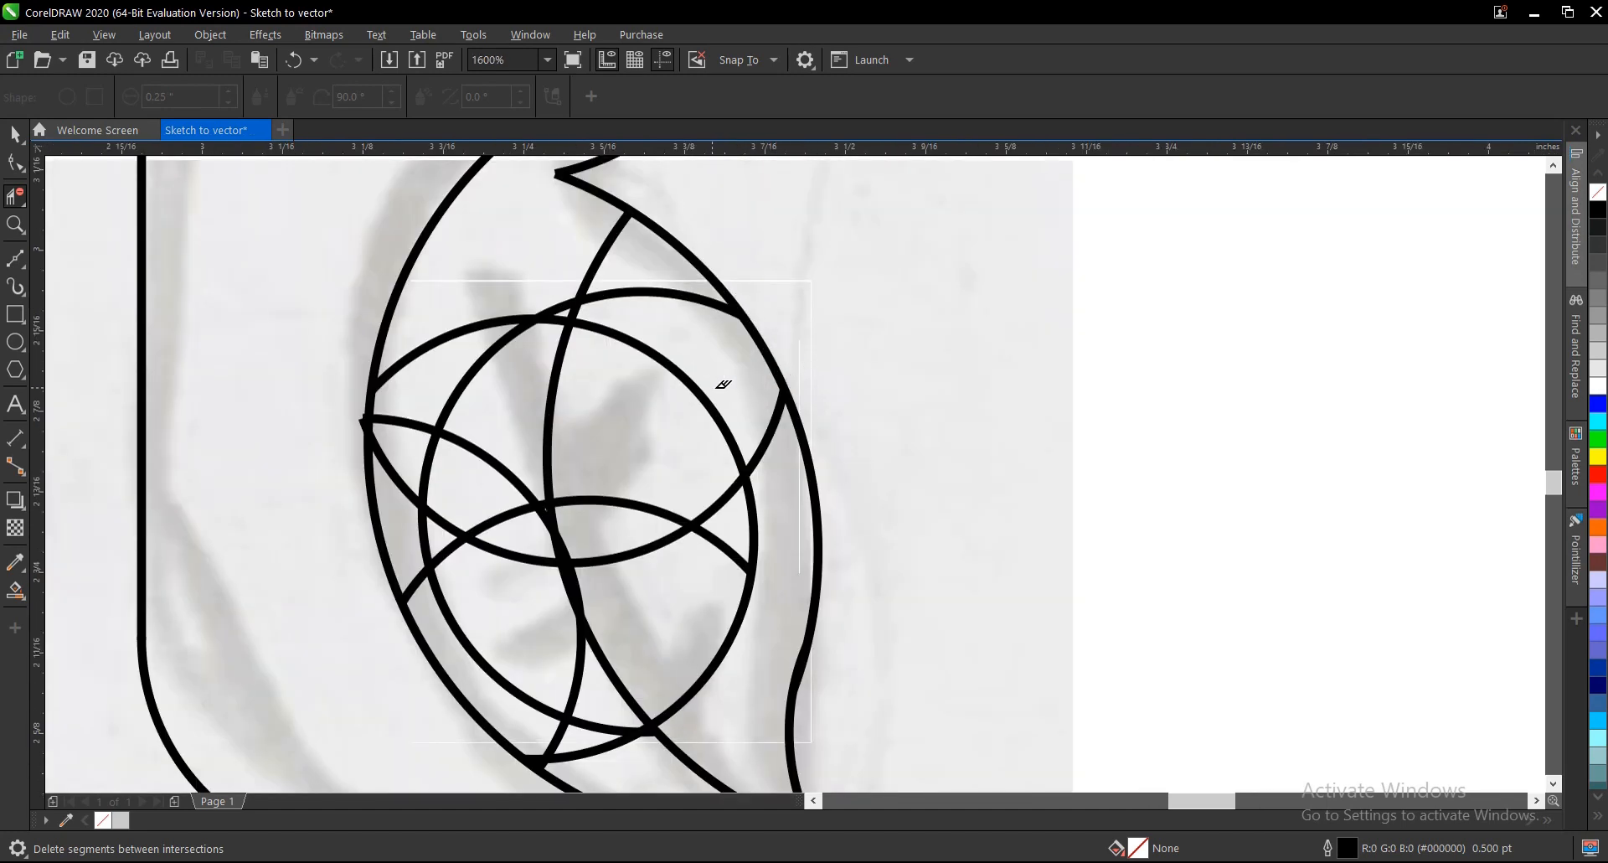
pyautogui.scroll(-1, 710, 427)
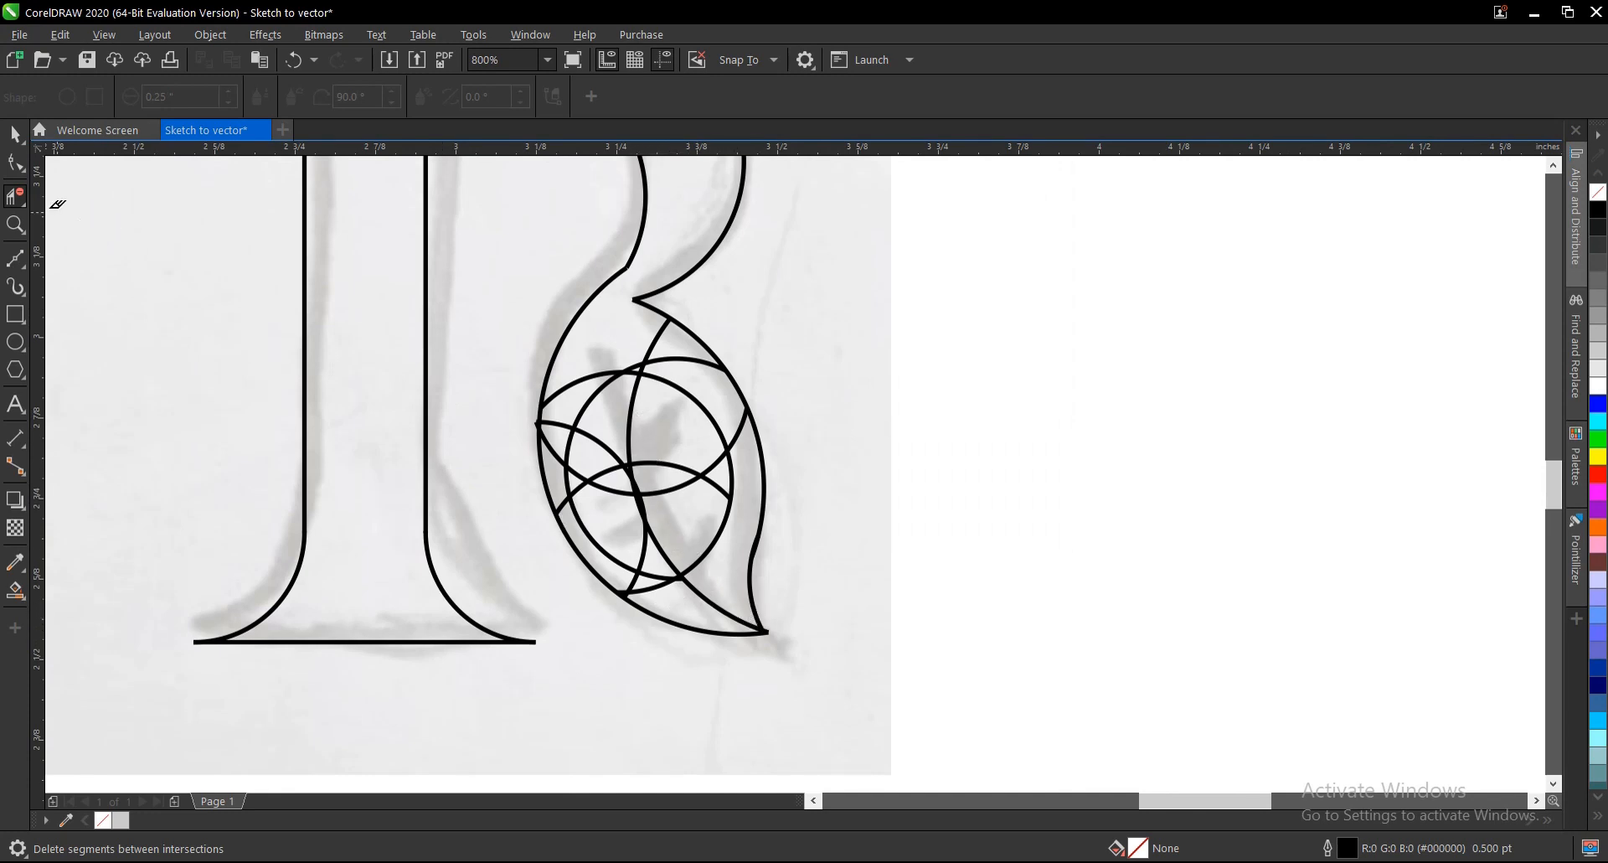
# Copy the sketch photo WhatsApp Image 2023-03-10 at 13.53.59.jpeg from the Downloads folder and paste it into the CorelDRAW drawing.
pyautogui.click(15, 134)
pyautogui.click(500, 861)
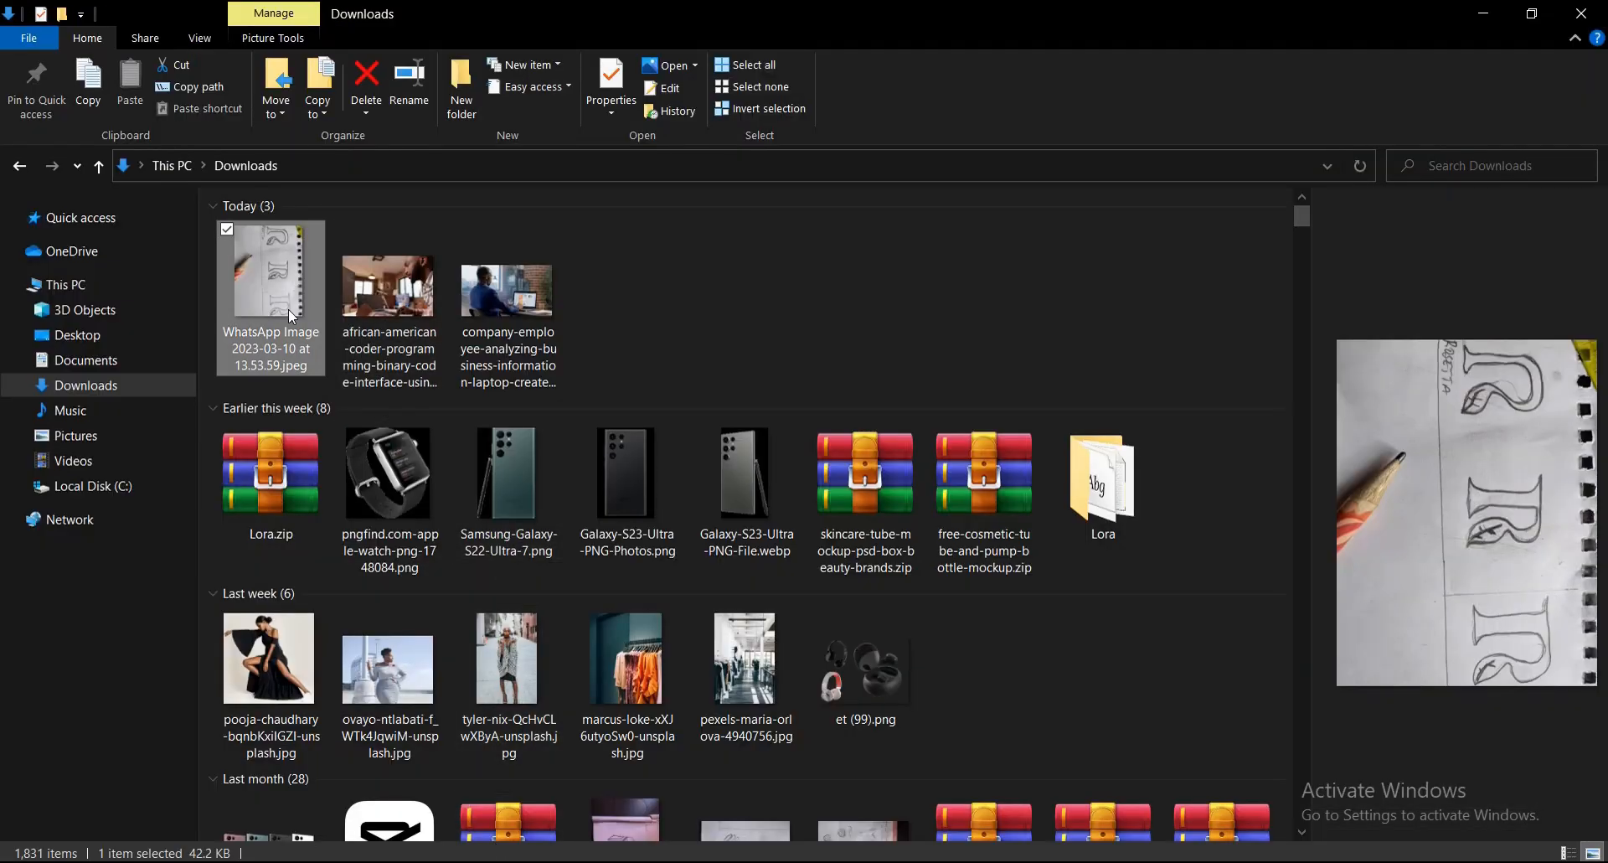
pyautogui.rightClick(268, 260)
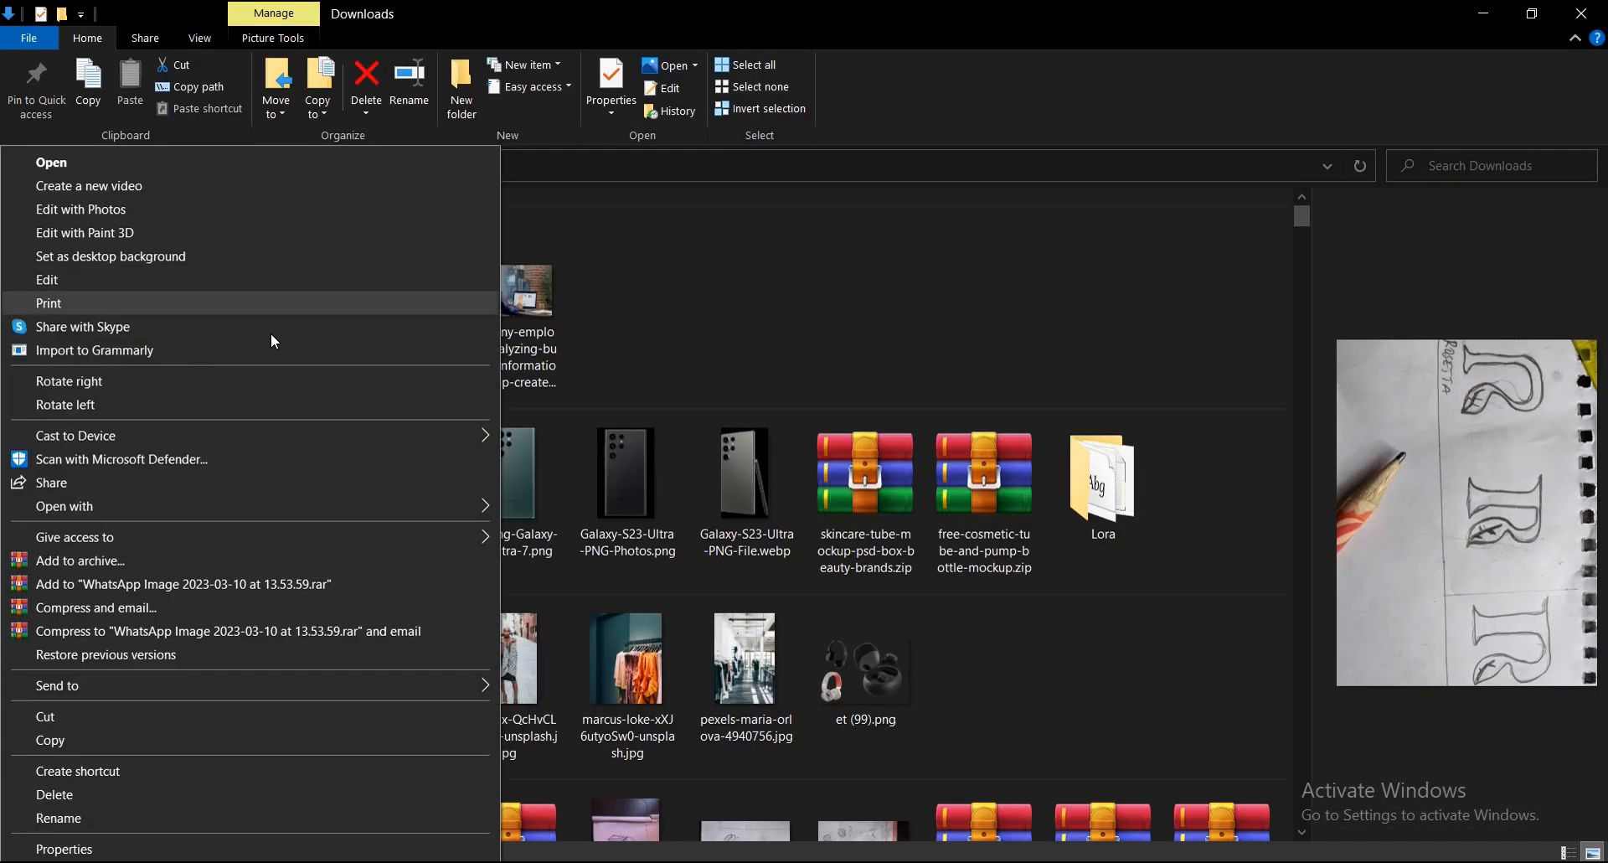
pyautogui.click(191, 740)
pyautogui.hotkey('alt', 'Tab')
pyautogui.scroll(-5, 536, 675)
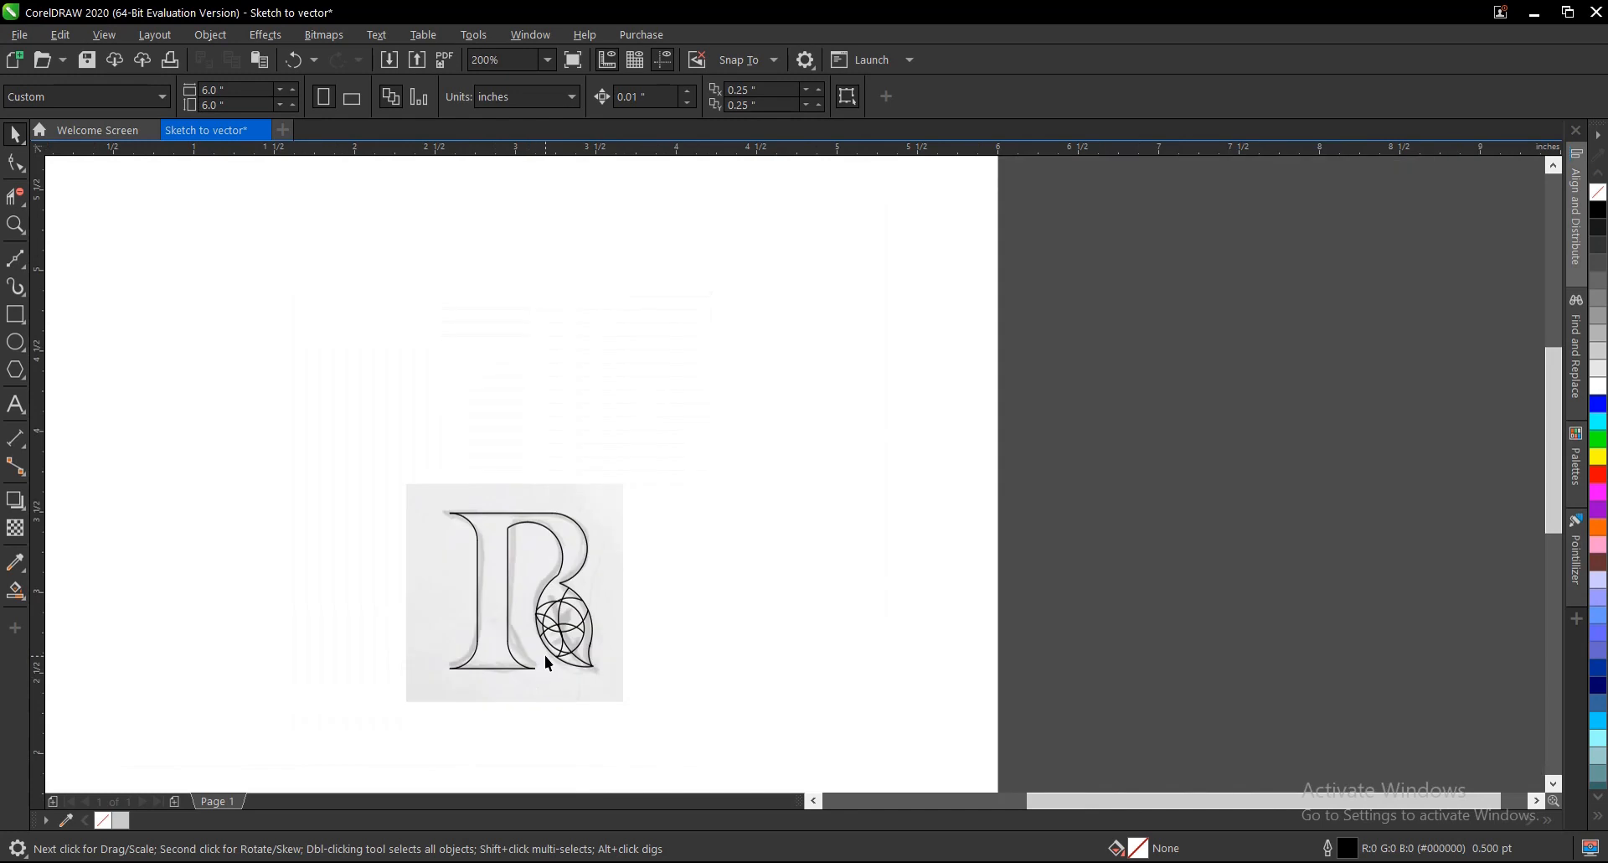
pyautogui.hotkey('ctrl', 'v')
# Place the pasted photo beside the traced R, rotate it 90 degrees upright, and scale it down to about 37.2%.
pyautogui.moveTo(549, 495); pyautogui.dragTo(893, 417)
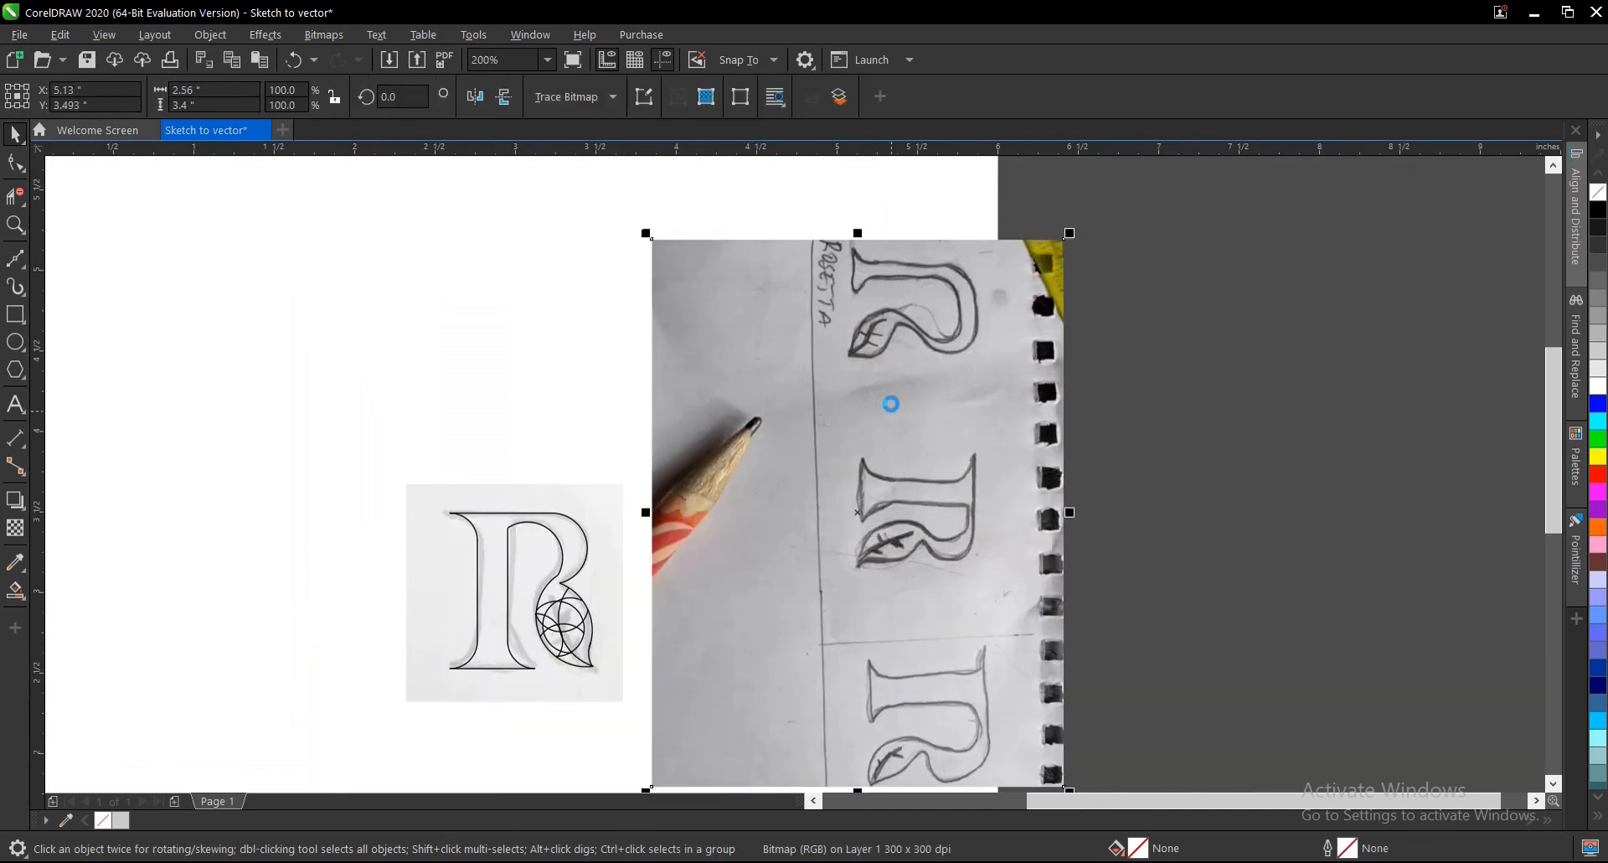
pyautogui.moveTo(1079, 229)
pyautogui.mouseDown()
pyautogui.moveTo(778, 185)
pyautogui.moveTo(578, 293)
pyautogui.mouseUp()
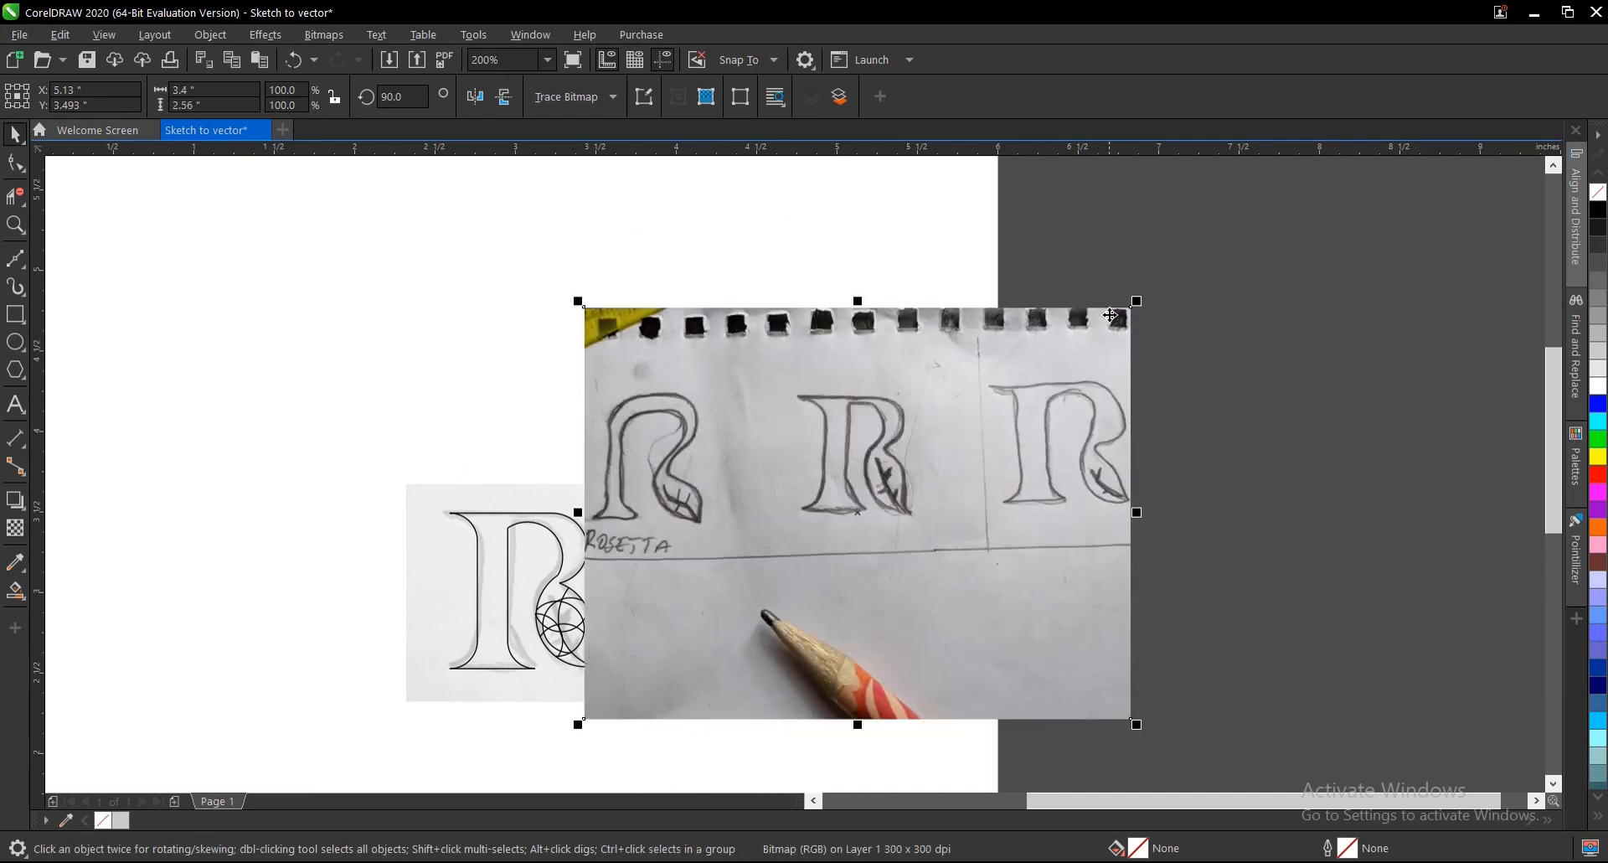
pyautogui.moveTo(1136, 301); pyautogui.dragTo(1010, 433)
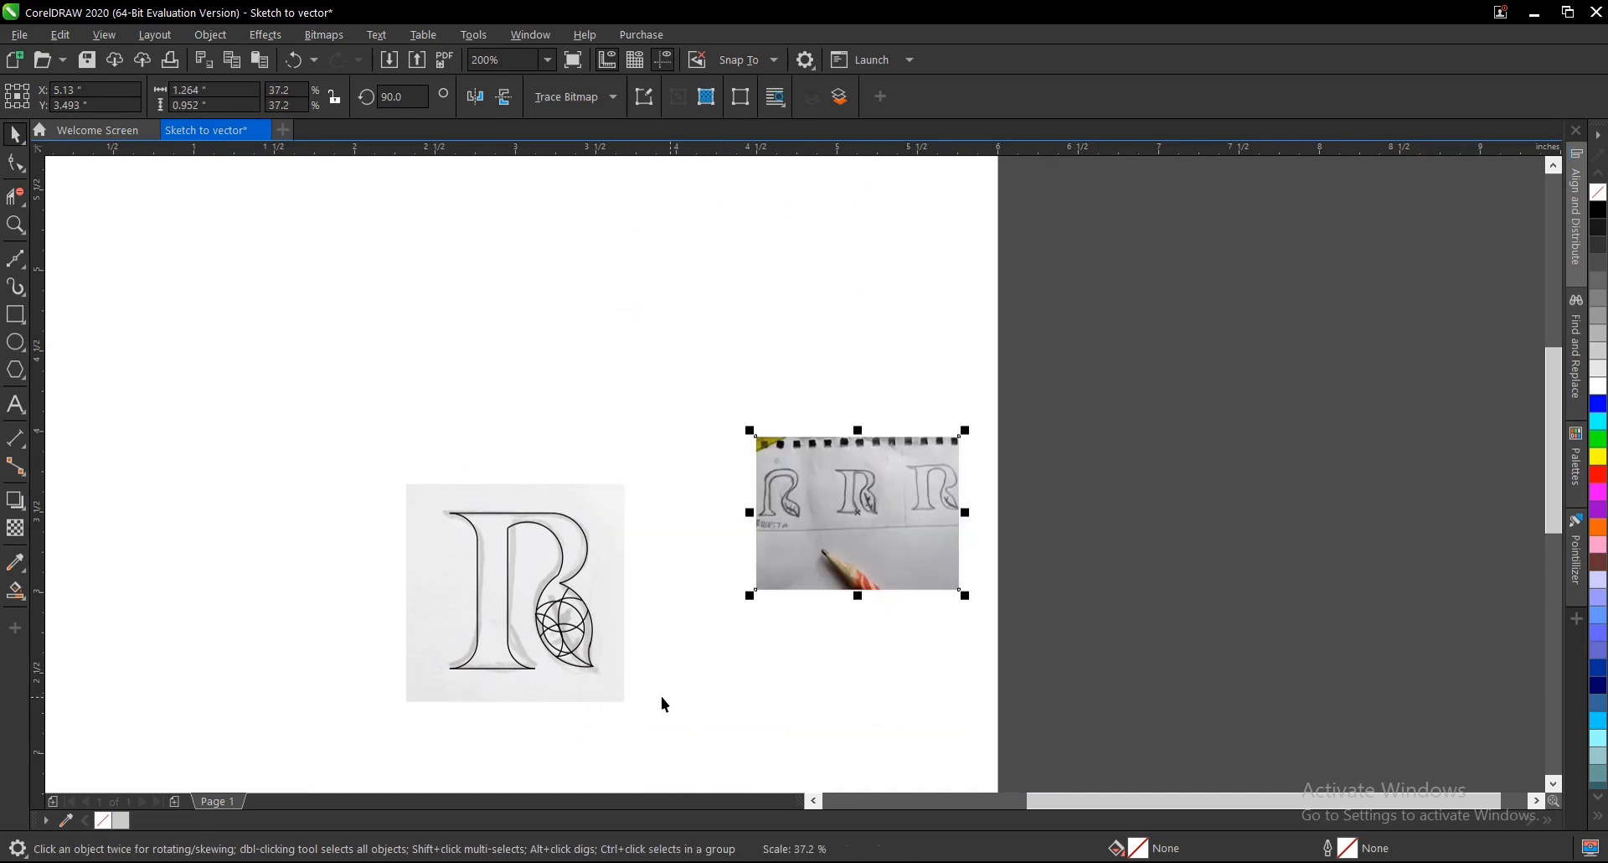
# Examine the leaf veins of the middle R in the photo and compare them with the traced leg.
pyautogui.scroll(2, 680, 691)
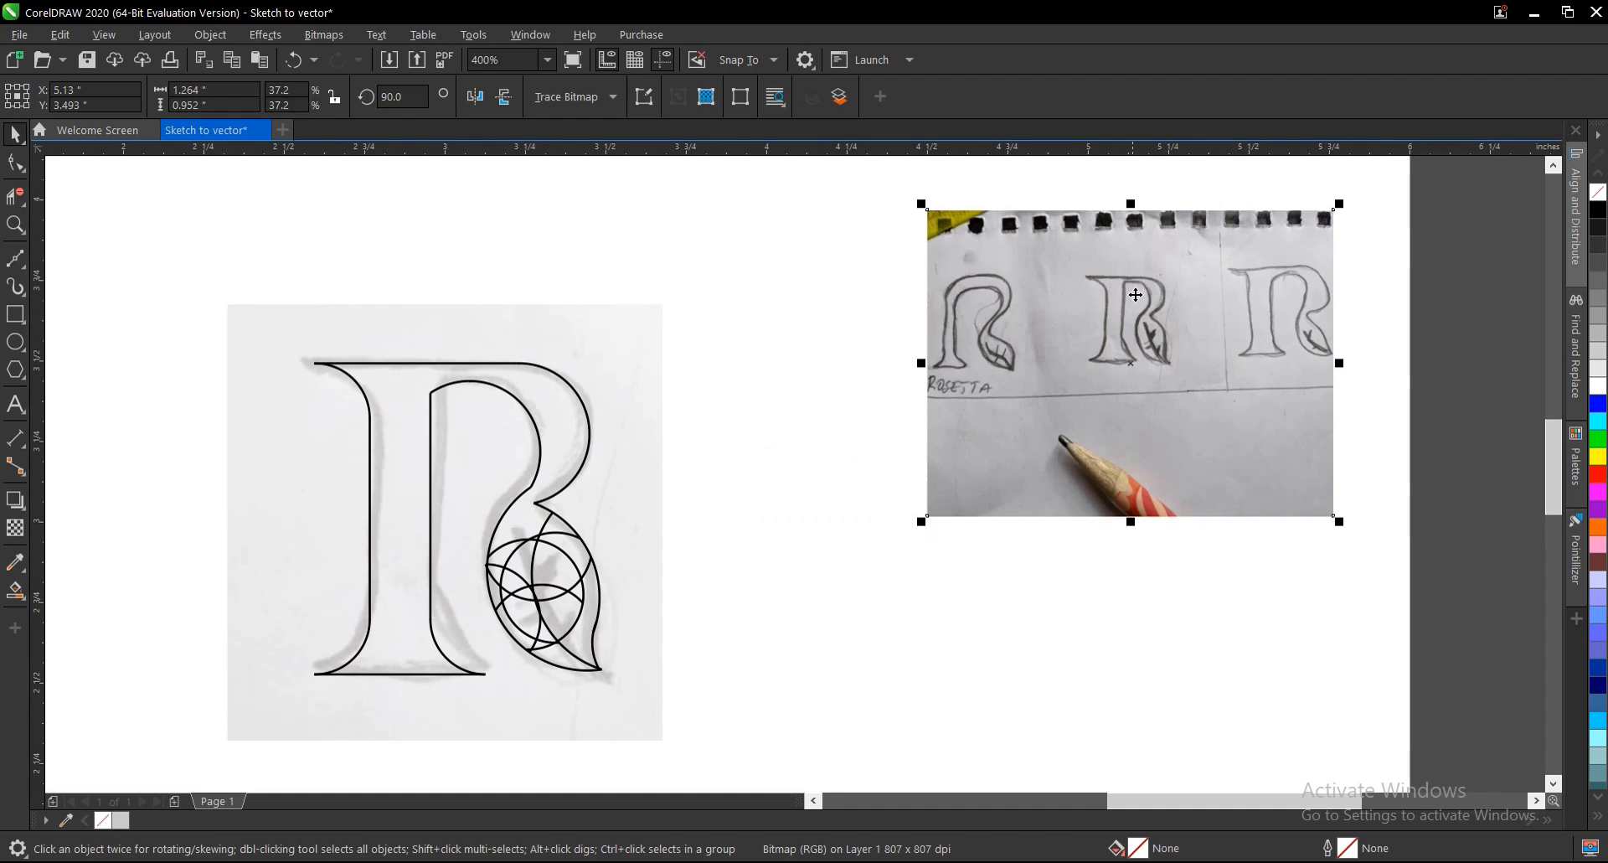
pyautogui.scroll(4, 1166, 339)
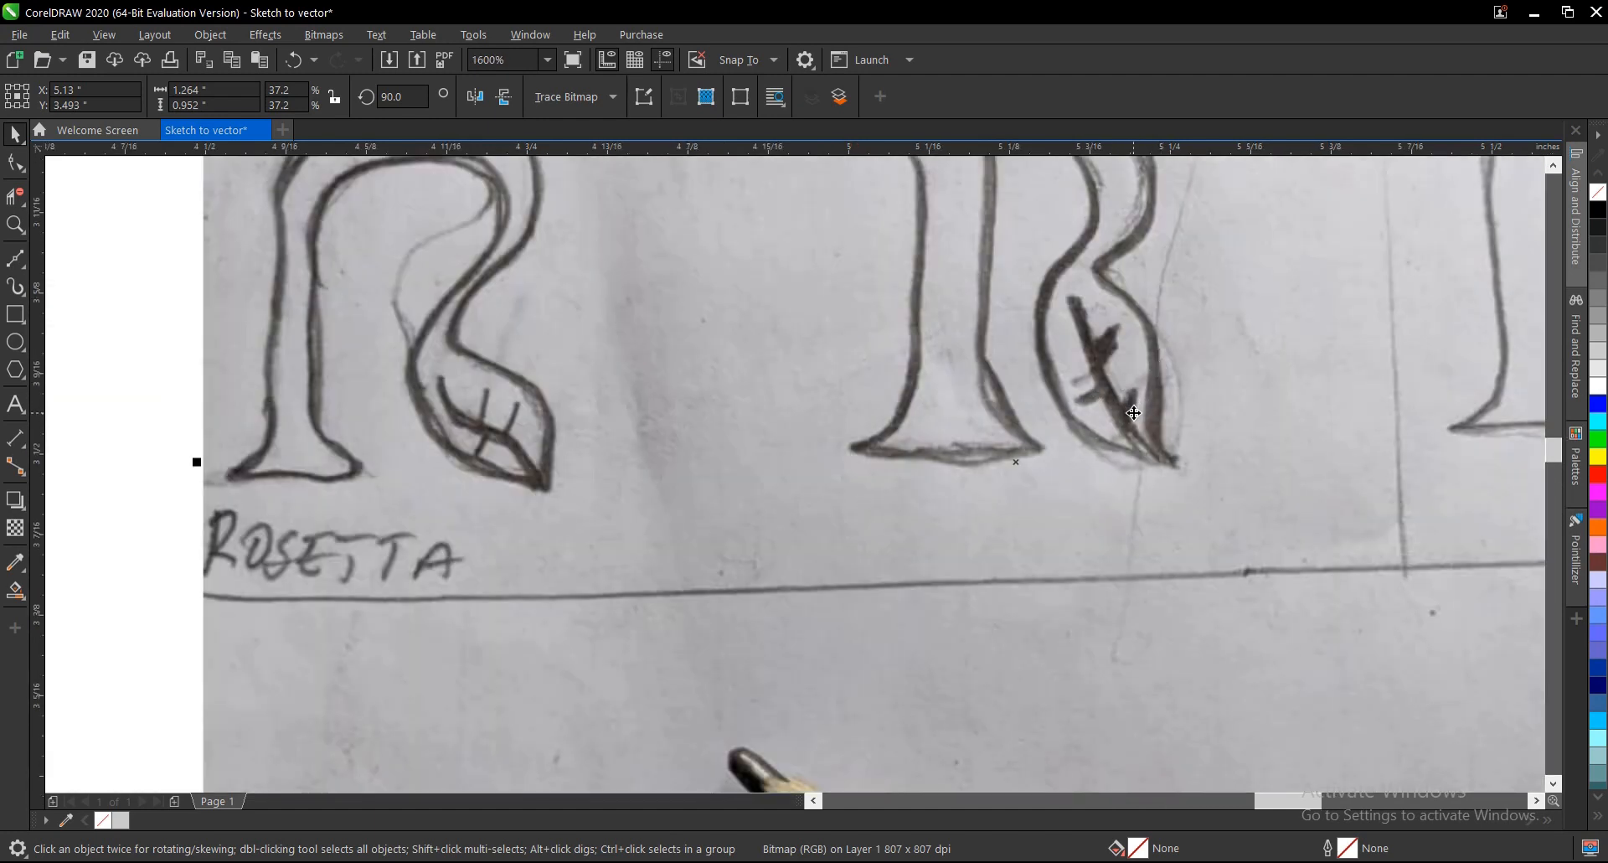
pyautogui.scroll(-1, 1093, 362)
pyautogui.scroll(-2, 1094, 363)
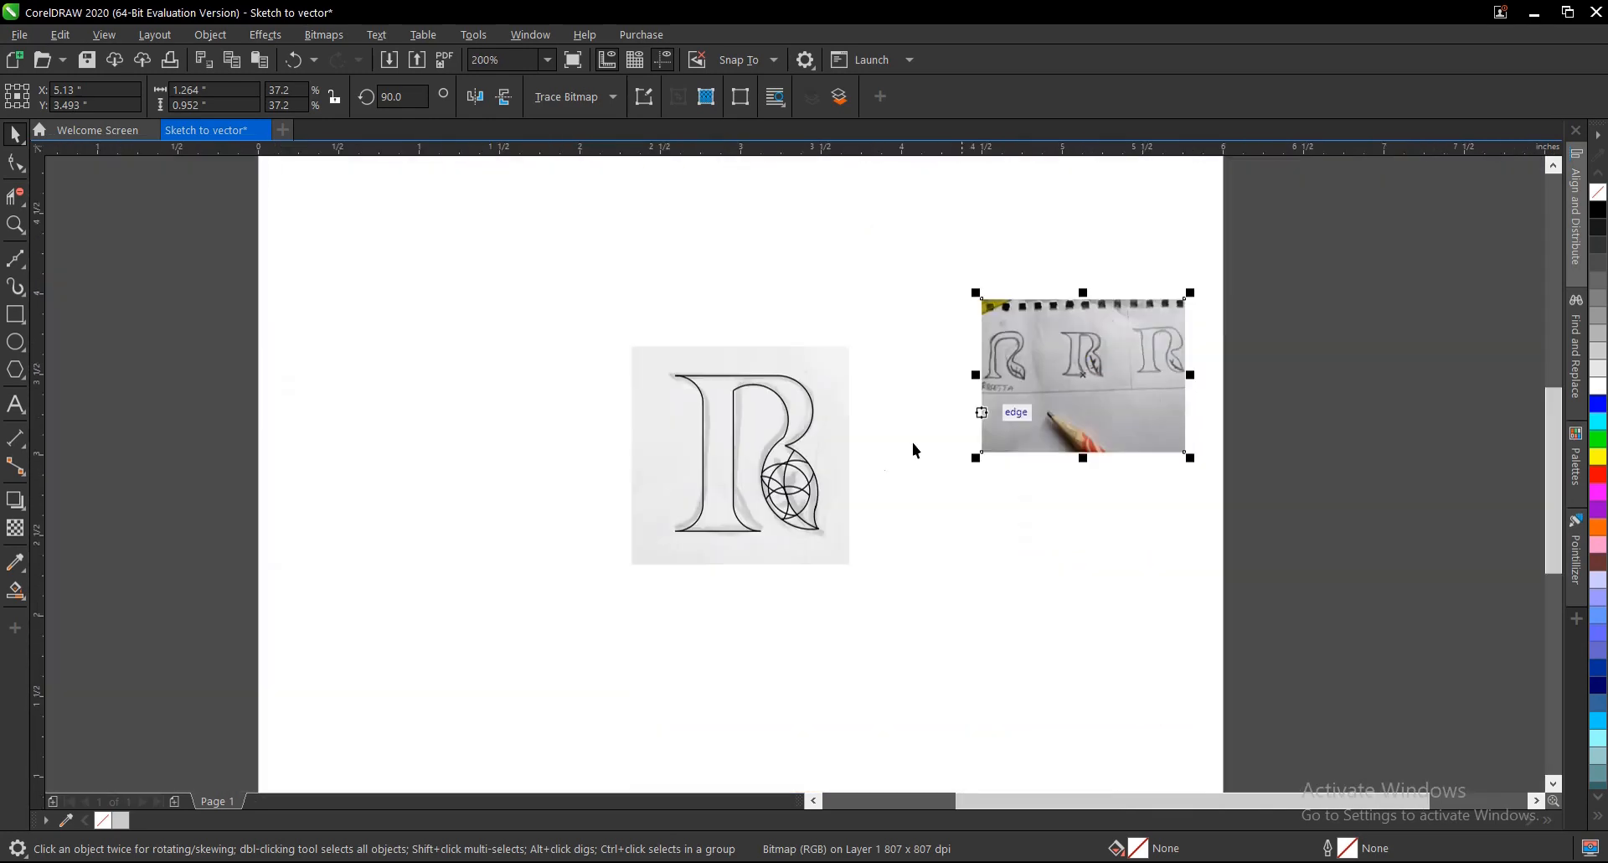
pyautogui.scroll(2, 789, 491)
pyautogui.scroll(-1, 733, 500)
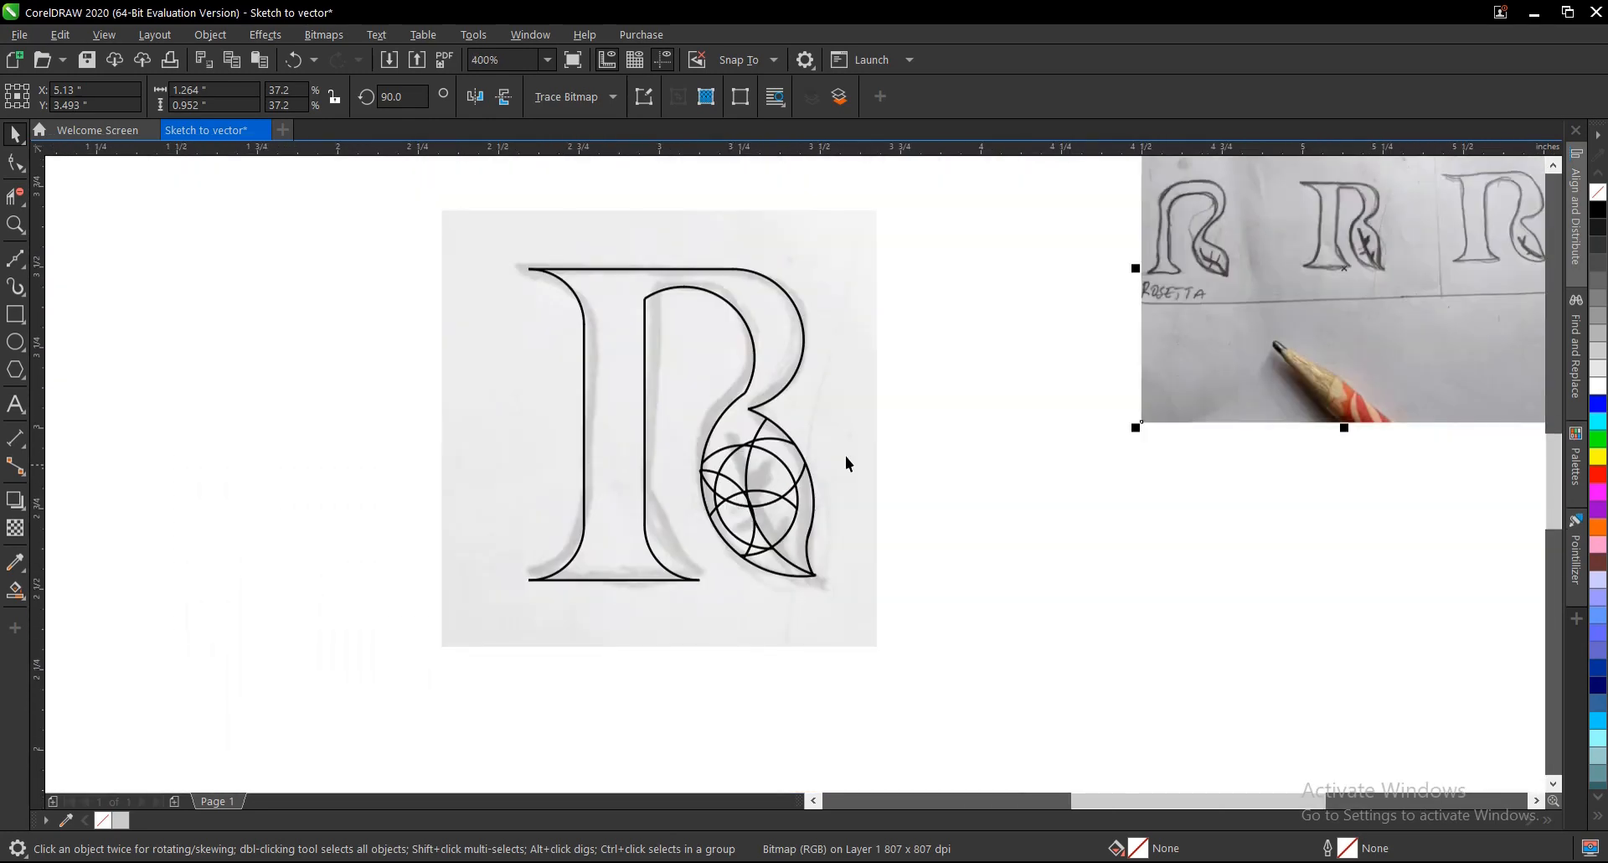
pyautogui.scroll(1, 836, 456)
# Delete the central vein's piece above the circles and the circle arcs in the leaf's upper-left part.
pyautogui.click(16, 195)
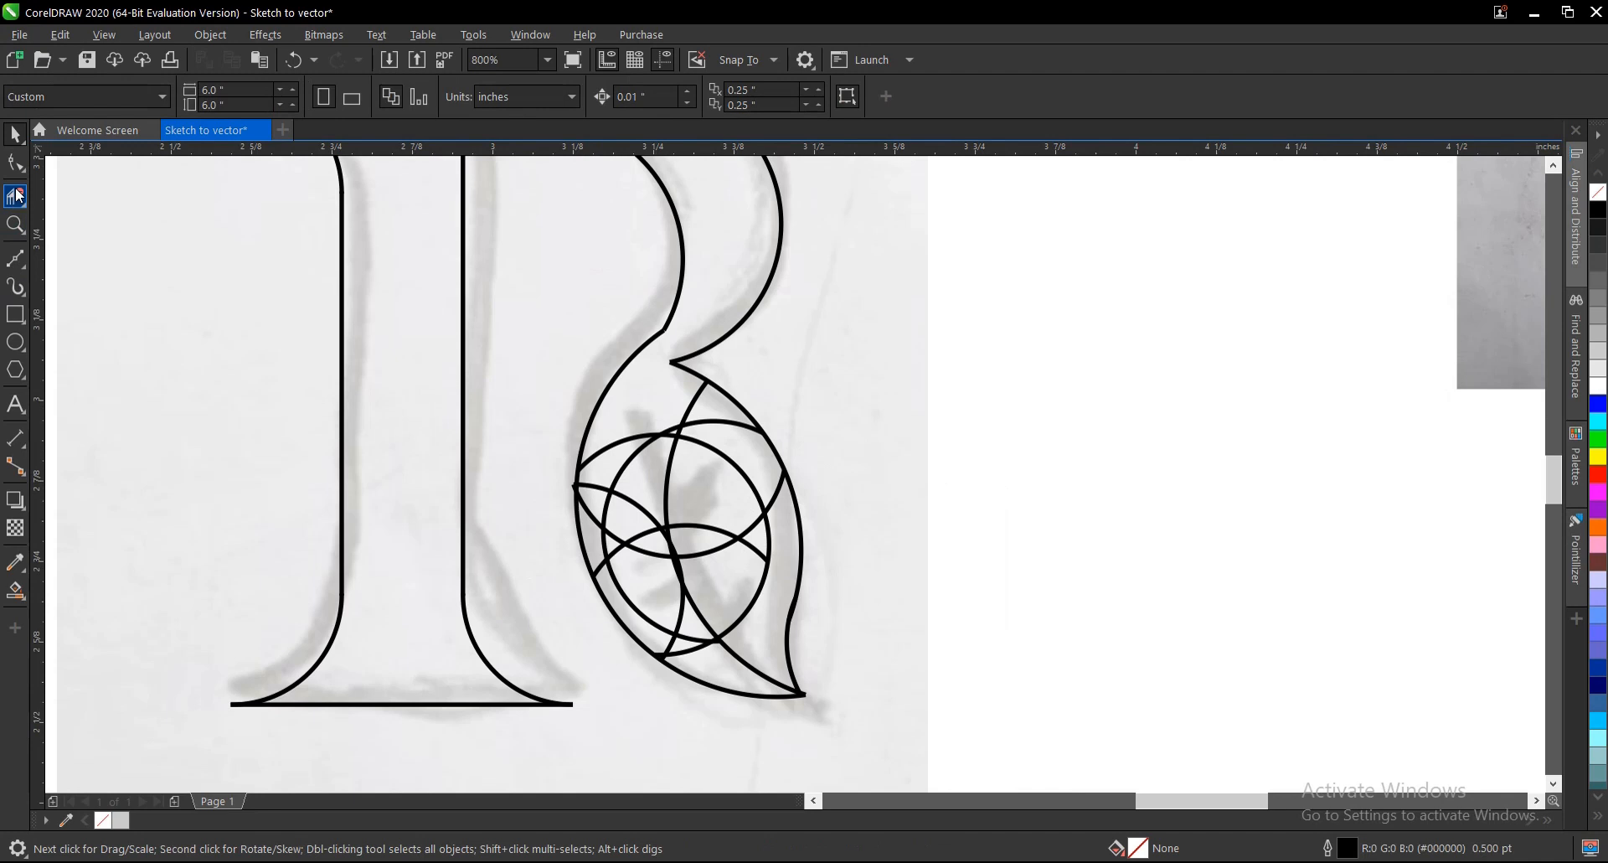
pyautogui.click(702, 398)
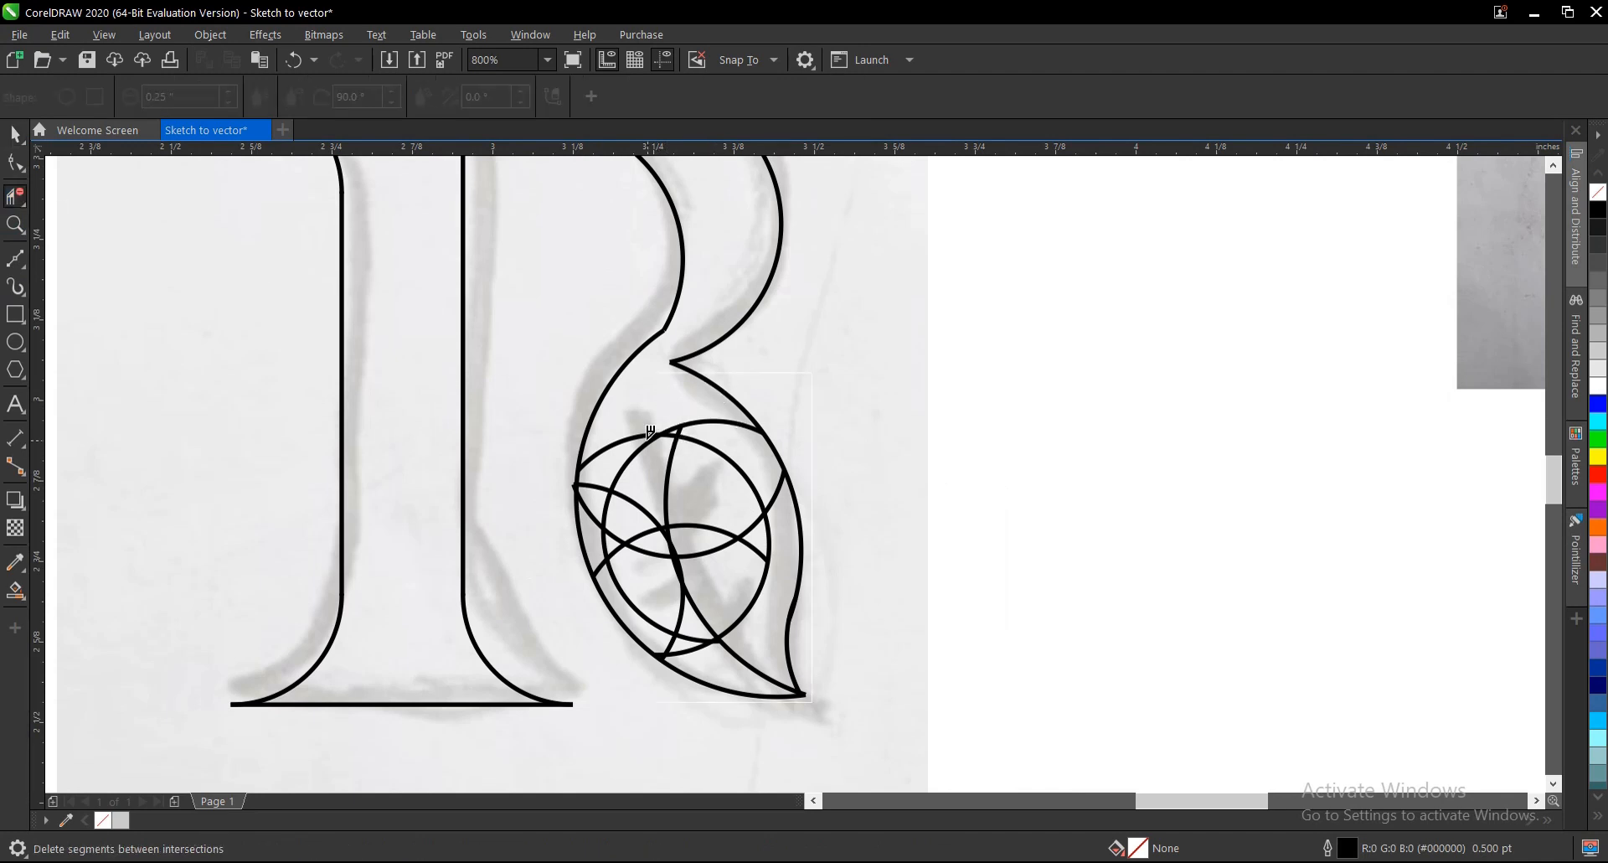
pyautogui.click(633, 455)
pyautogui.click(646, 448)
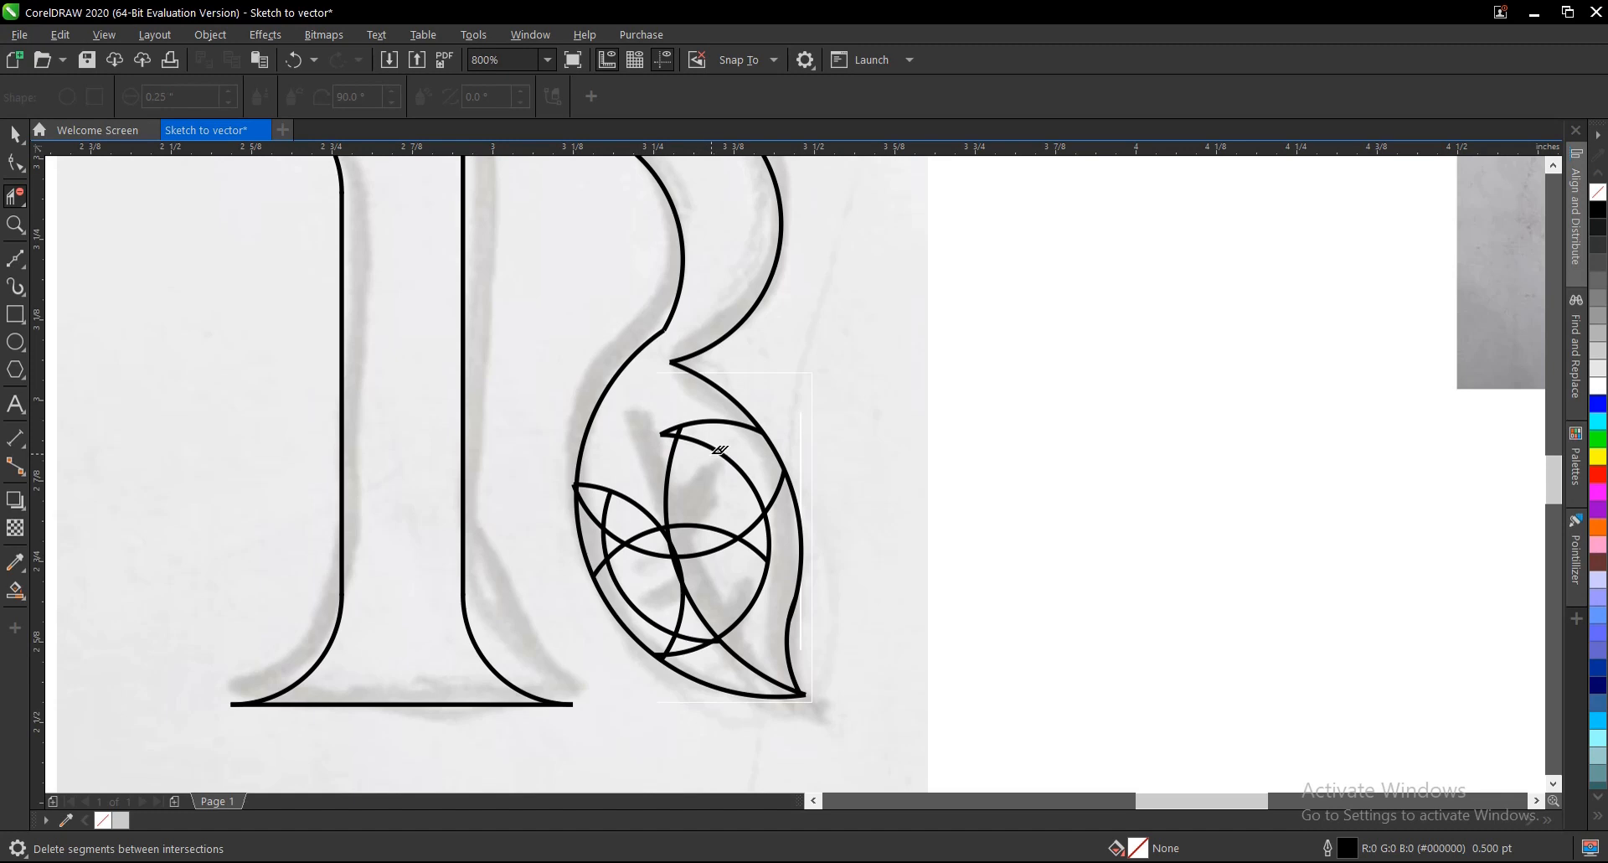
# Delete the circle arcs crossing the leaf's upper-right and lower-middle areas, keeping the curved vein on the lower right.
pyautogui.click(769, 537)
pyautogui.click(749, 534)
pyautogui.click(714, 526)
pyautogui.click(701, 654)
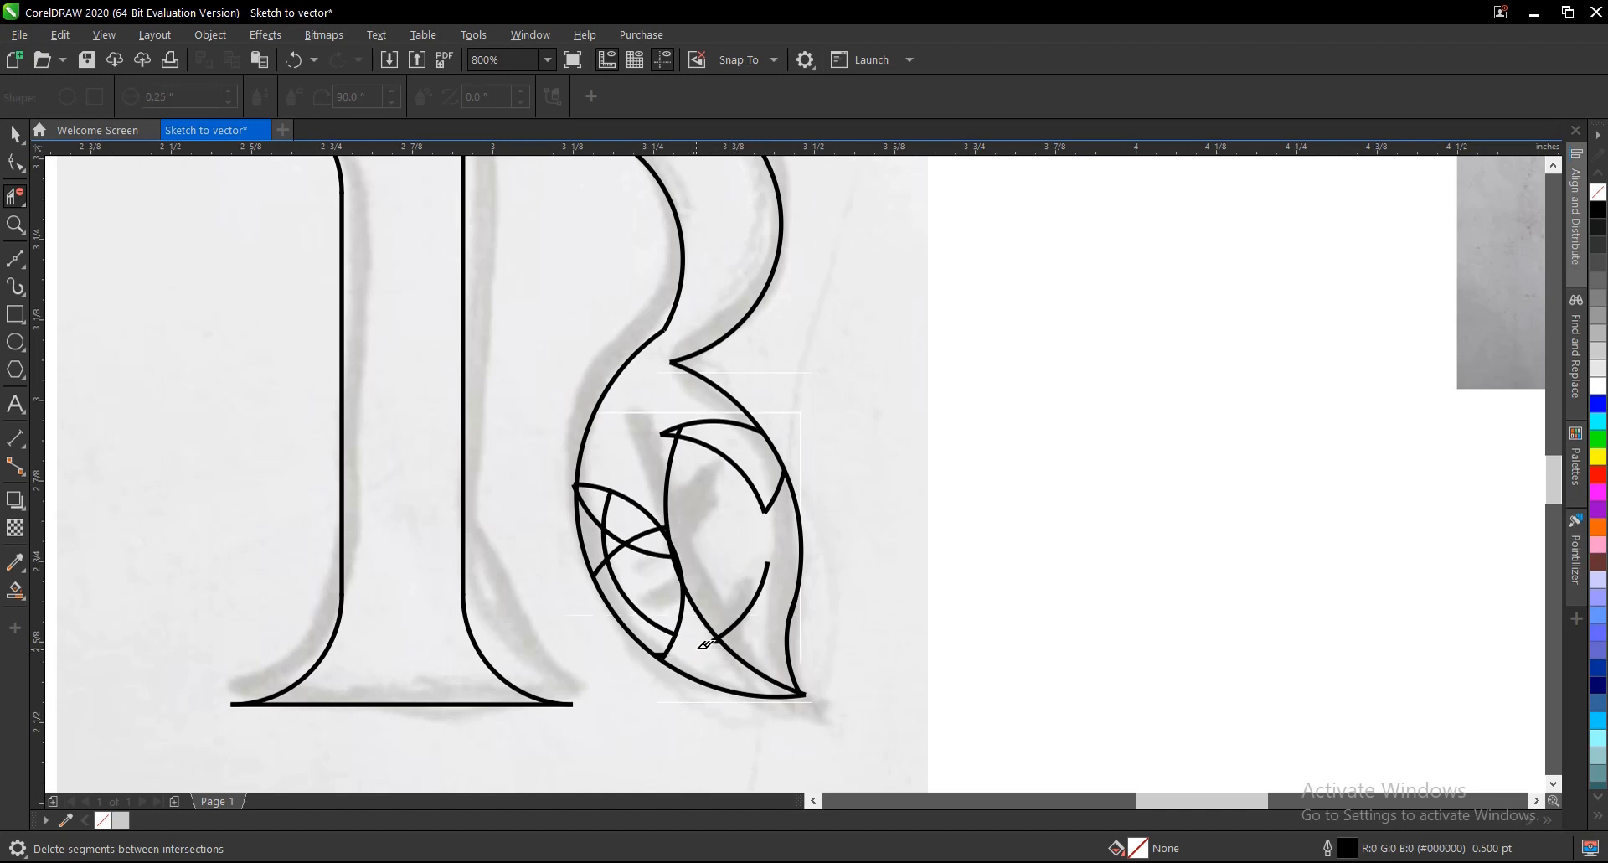
pyautogui.click(679, 610)
pyautogui.moveTo(704, 413); pyautogui.dragTo(713, 471)
pyautogui.scroll(1, 683, 434)
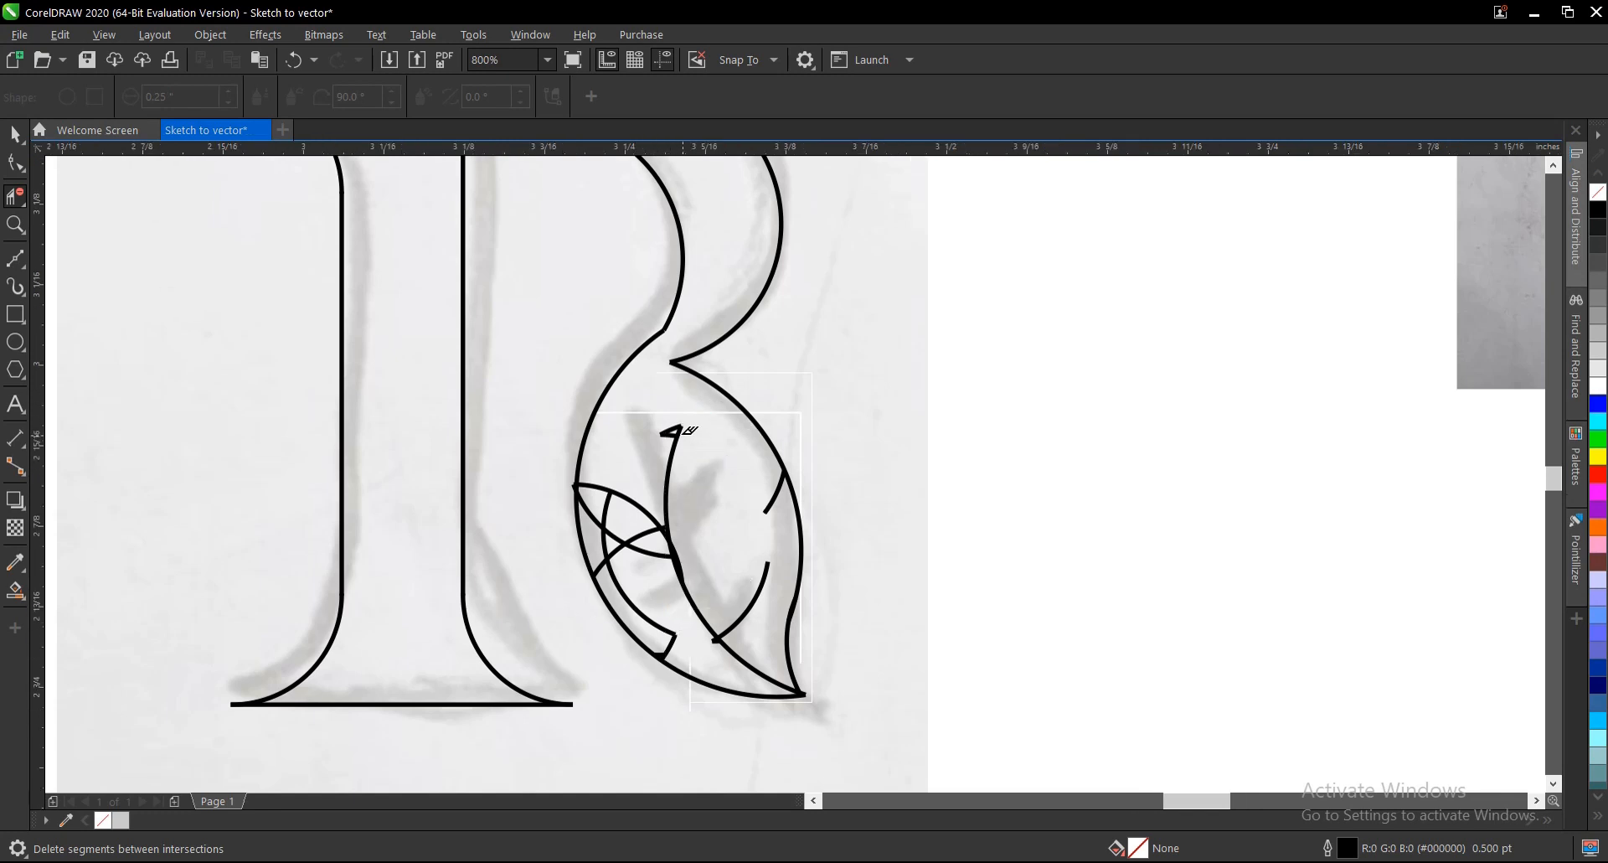
pyautogui.click(664, 425)
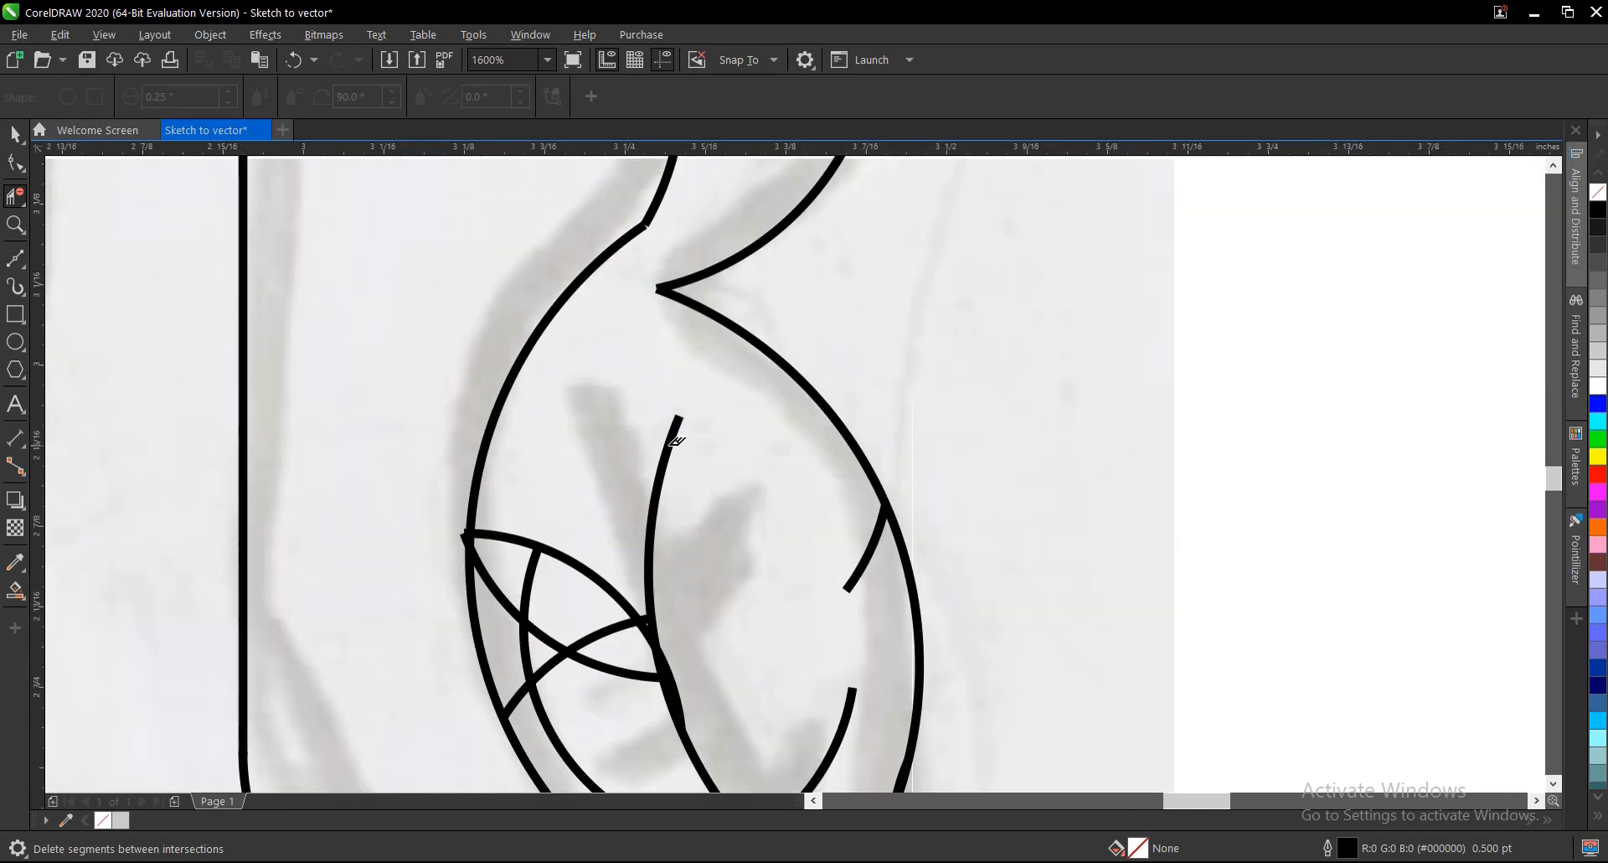
pyautogui.scroll(-1, 669, 437)
pyautogui.hotkey('ctrl', 'z')
pyautogui.hotkey('ctrl', 'z')
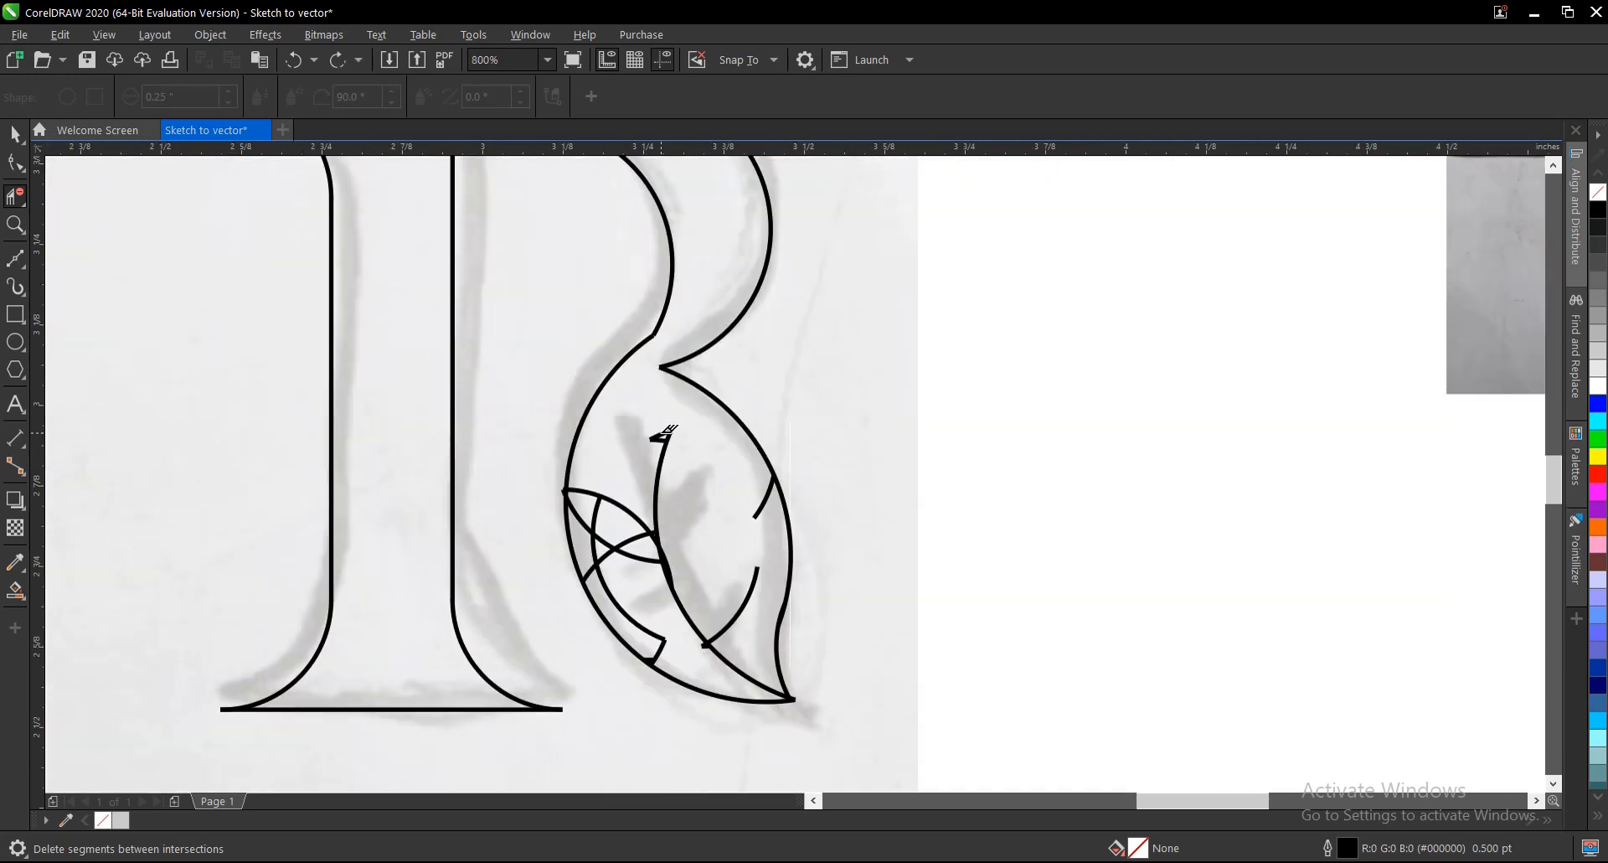
# Trim the stub at the top of the central vein and the short arc inside the leaf's right outline.
pyautogui.scroll(1, 670, 432)
pyautogui.moveTo(687, 435); pyautogui.dragTo(644, 468)
pyautogui.moveTo(714, 405); pyautogui.dragTo(741, 505)
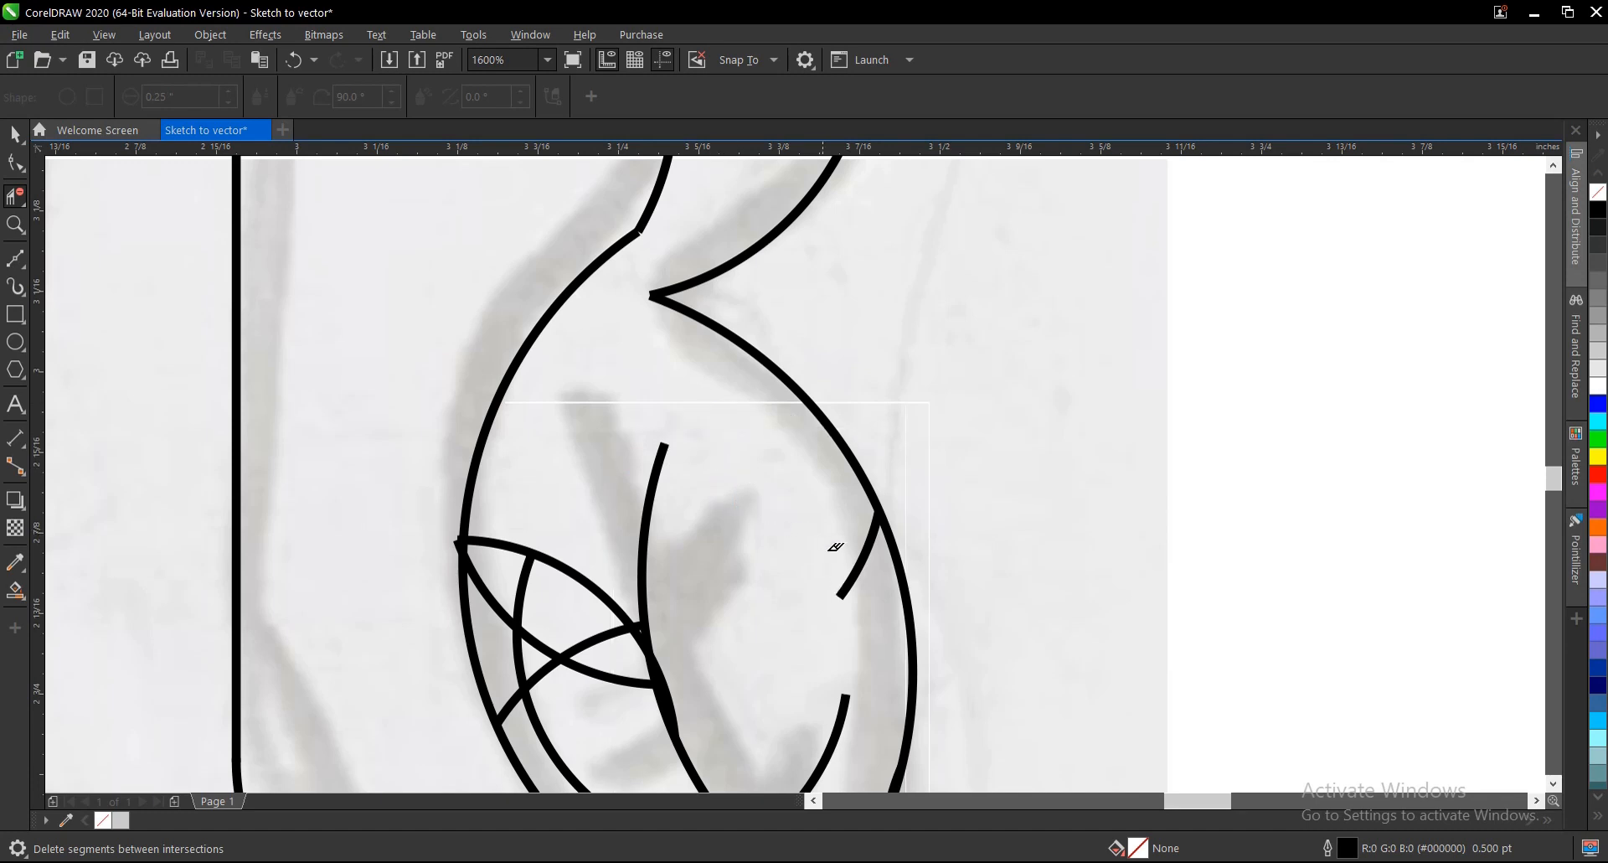
pyautogui.scroll(-1, 706, 549)
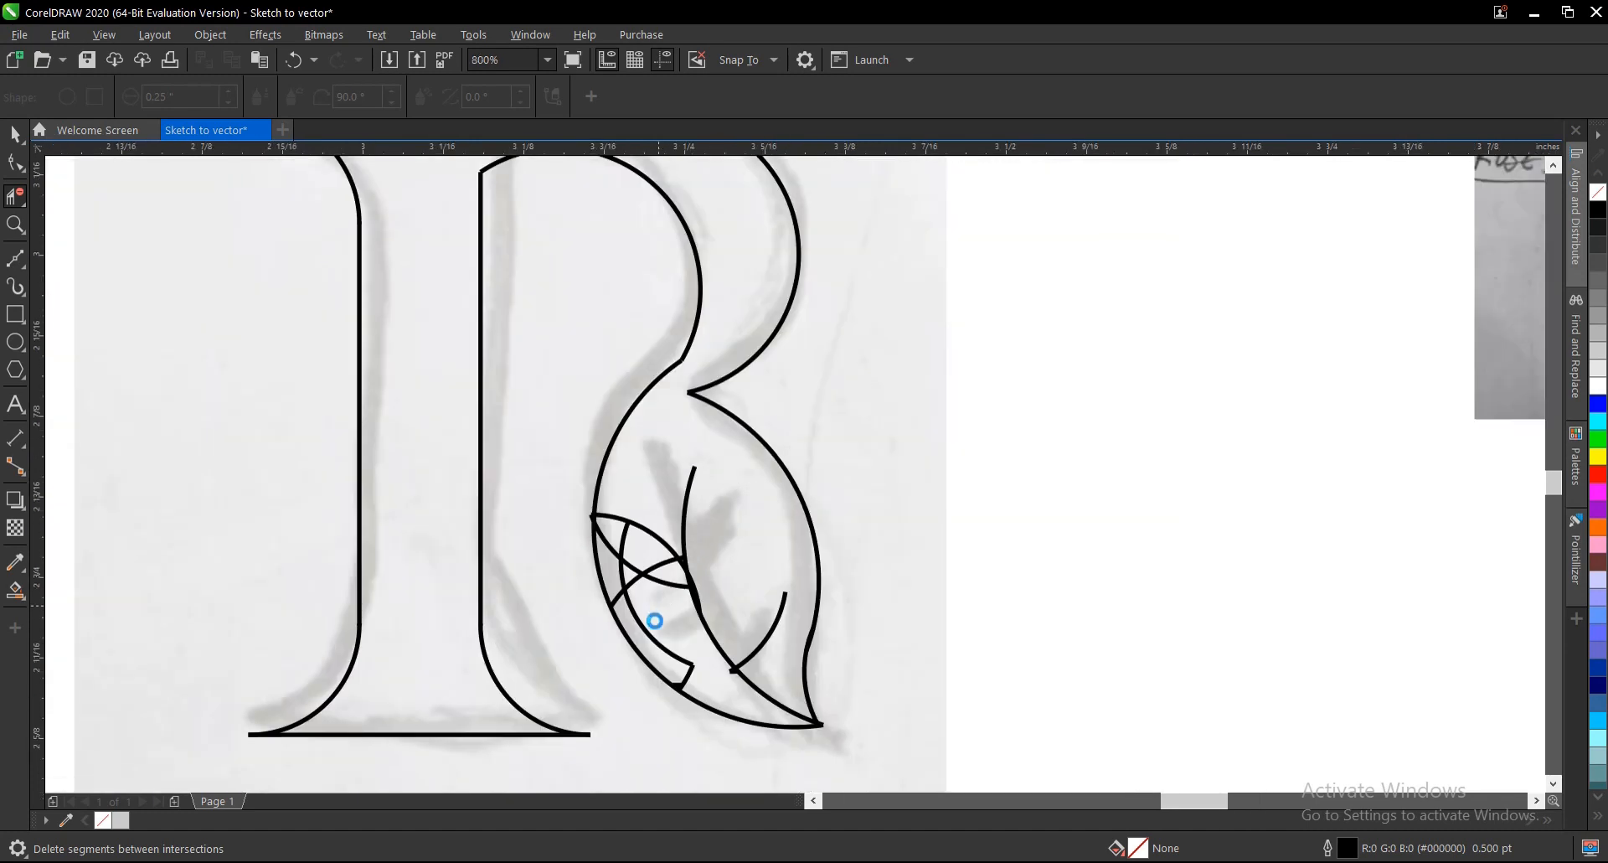
# Trim the stub where the lower-right vein meets the central vein, and delete the long lower-left arc with its end pieces.
pyautogui.scroll(1, 661, 611)
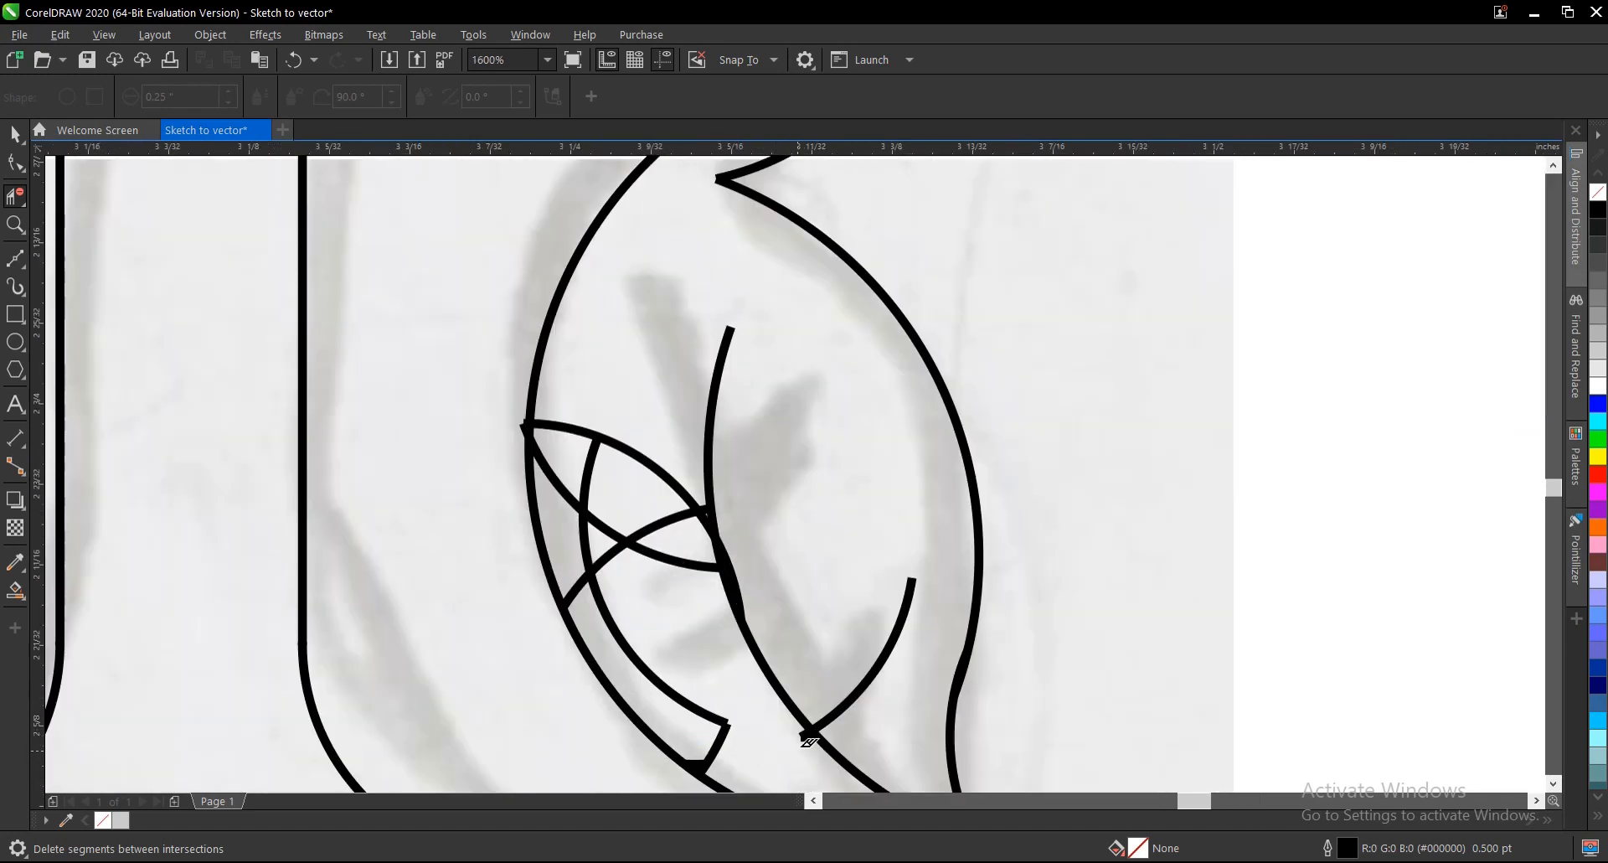
pyautogui.scroll(1, 806, 727)
pyautogui.scroll(1, 806, 719)
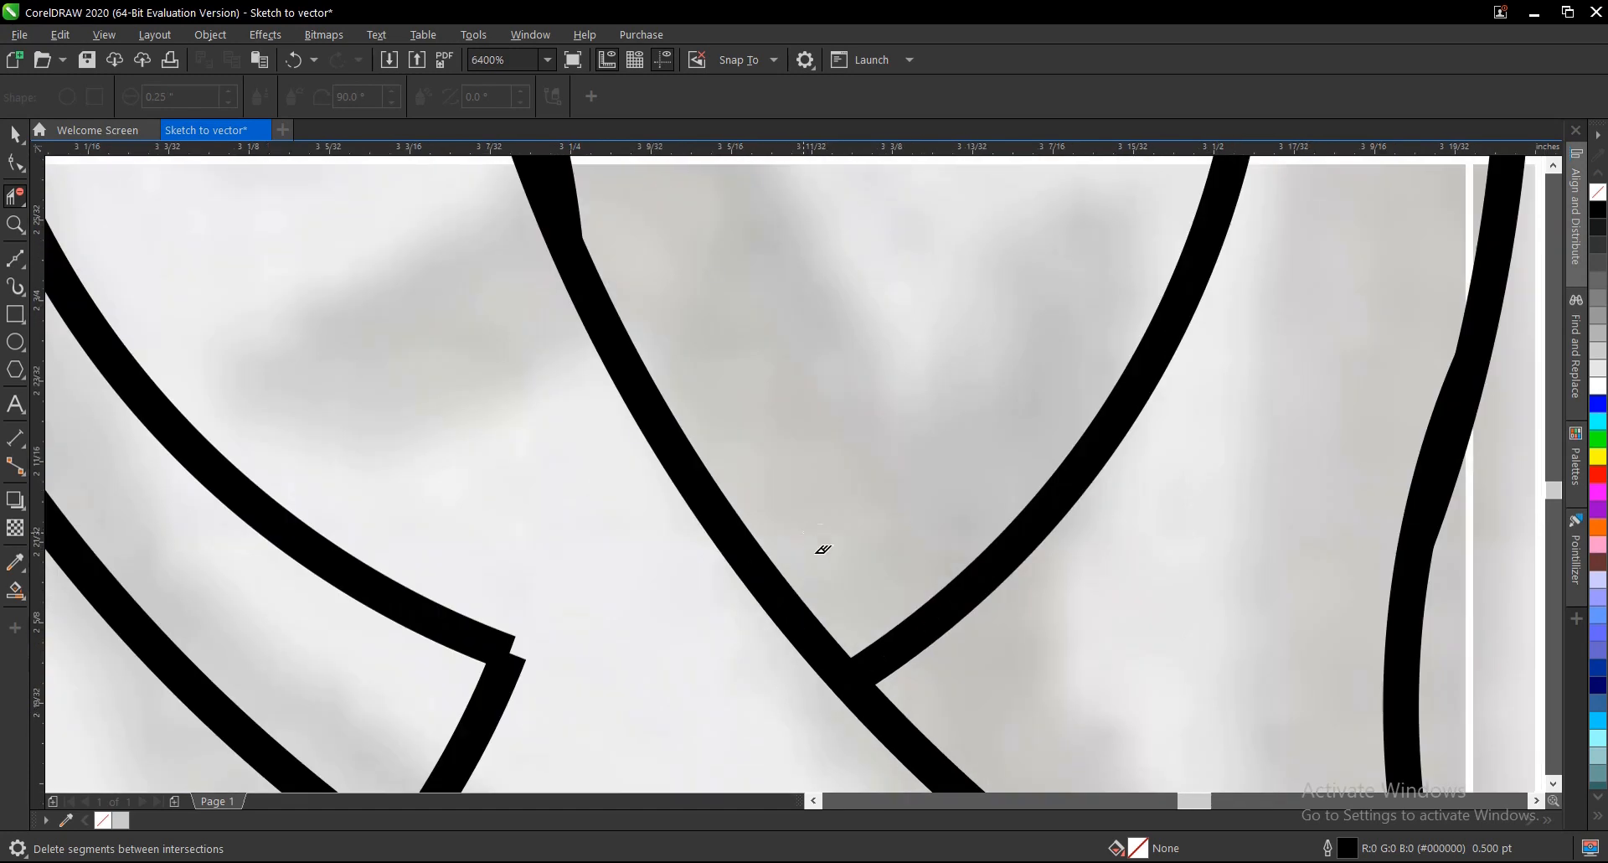
pyautogui.scroll(-2, 811, 604)
pyautogui.moveTo(700, 616); pyautogui.dragTo(739, 630)
pyautogui.click(712, 644)
pyautogui.click(724, 594)
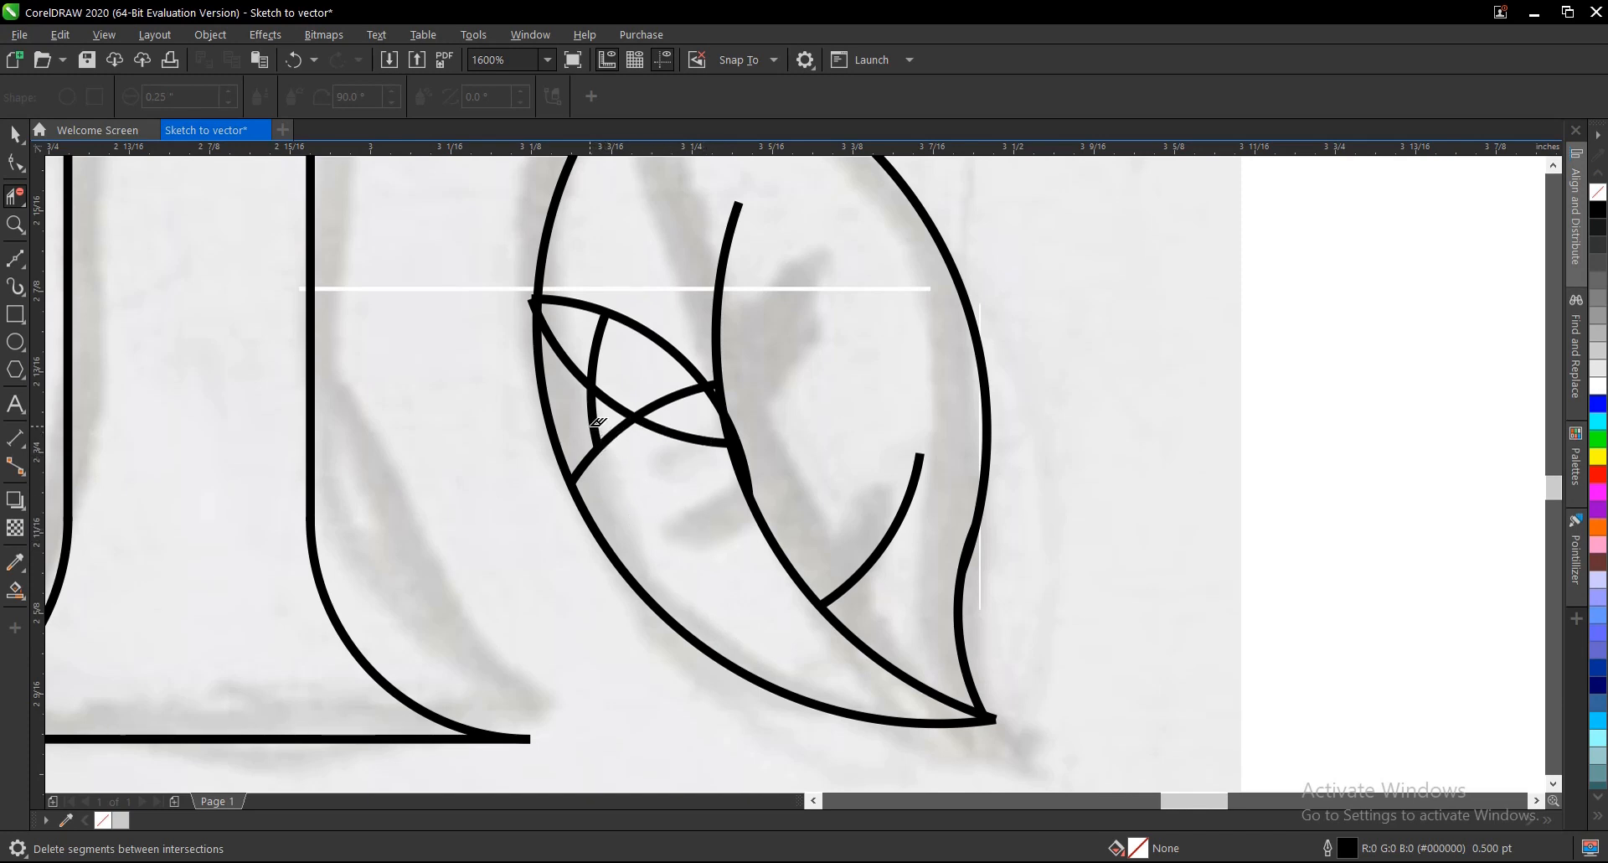
# Delete the short lower arcs beside the leaf's left outline and the overlapping arc piece along the central vein.
pyautogui.moveTo(596, 424); pyautogui.dragTo(620, 461)
pyautogui.click(684, 438)
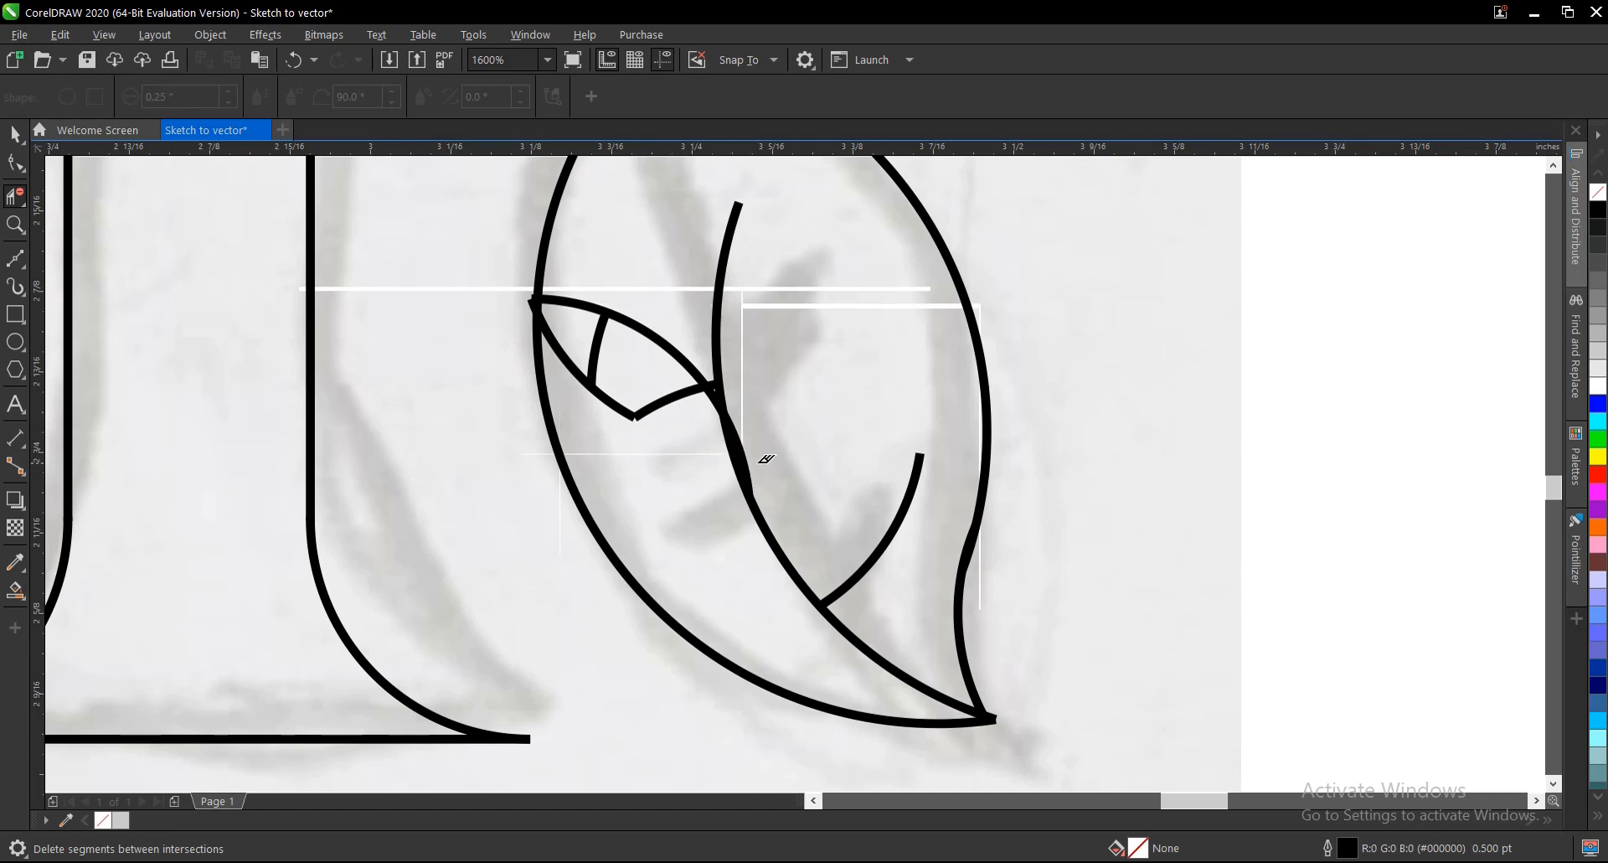
pyautogui.click(744, 457)
pyautogui.click(729, 419)
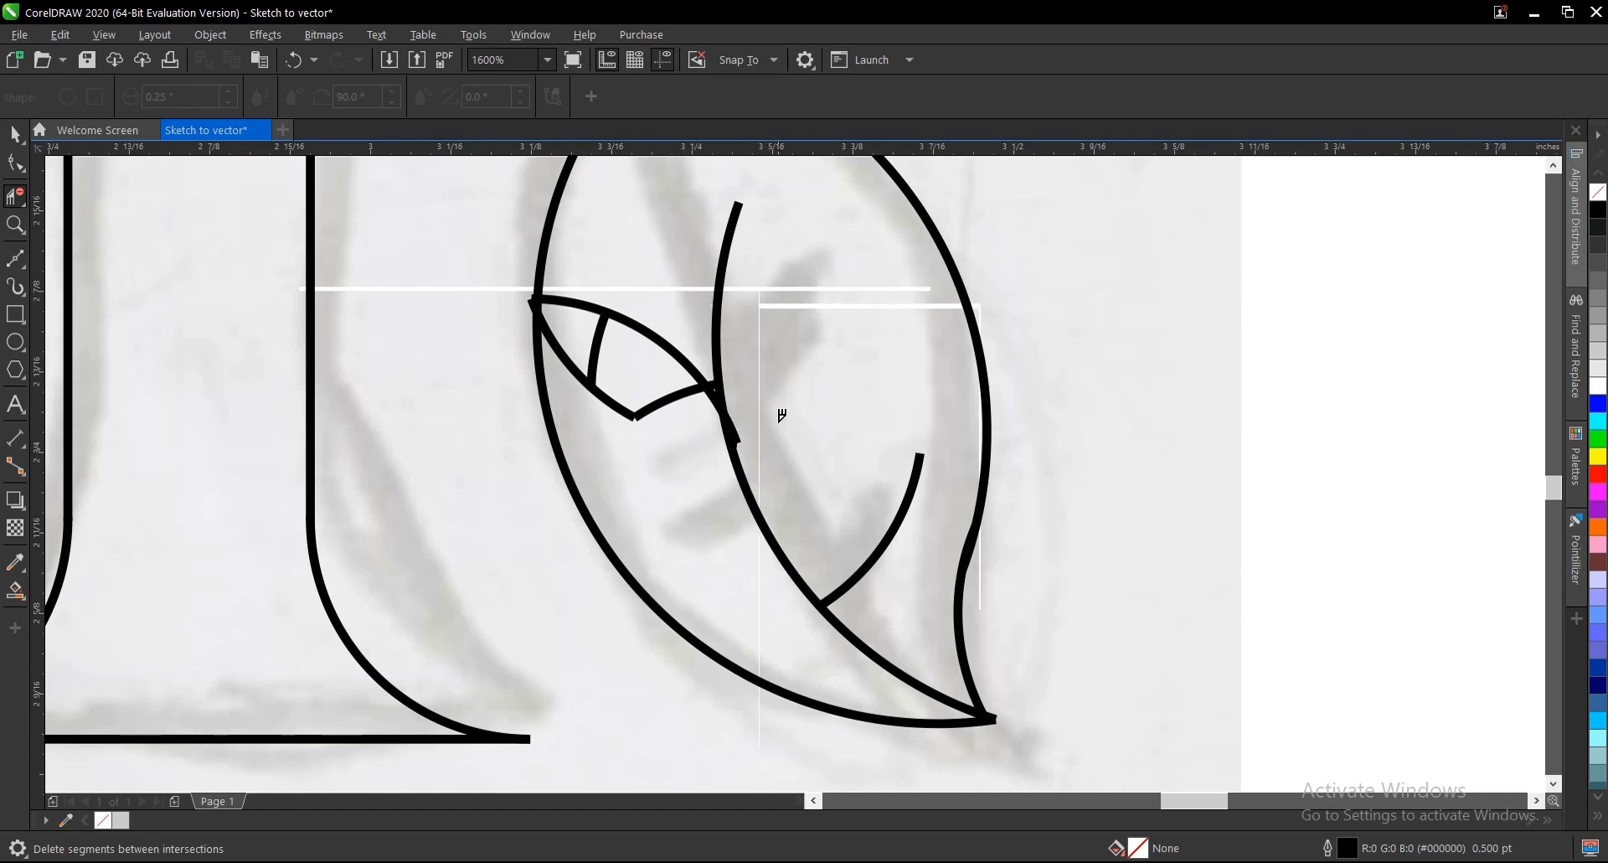
# Delete the remaining upper-left arcs inside the leaf, keeping one short vein joined to the central vein.
pyautogui.moveTo(656, 315); pyautogui.dragTo(599, 367)
pyautogui.click(598, 394)
pyautogui.scroll(1, 707, 413)
pyautogui.scroll(-1, 620, 393)
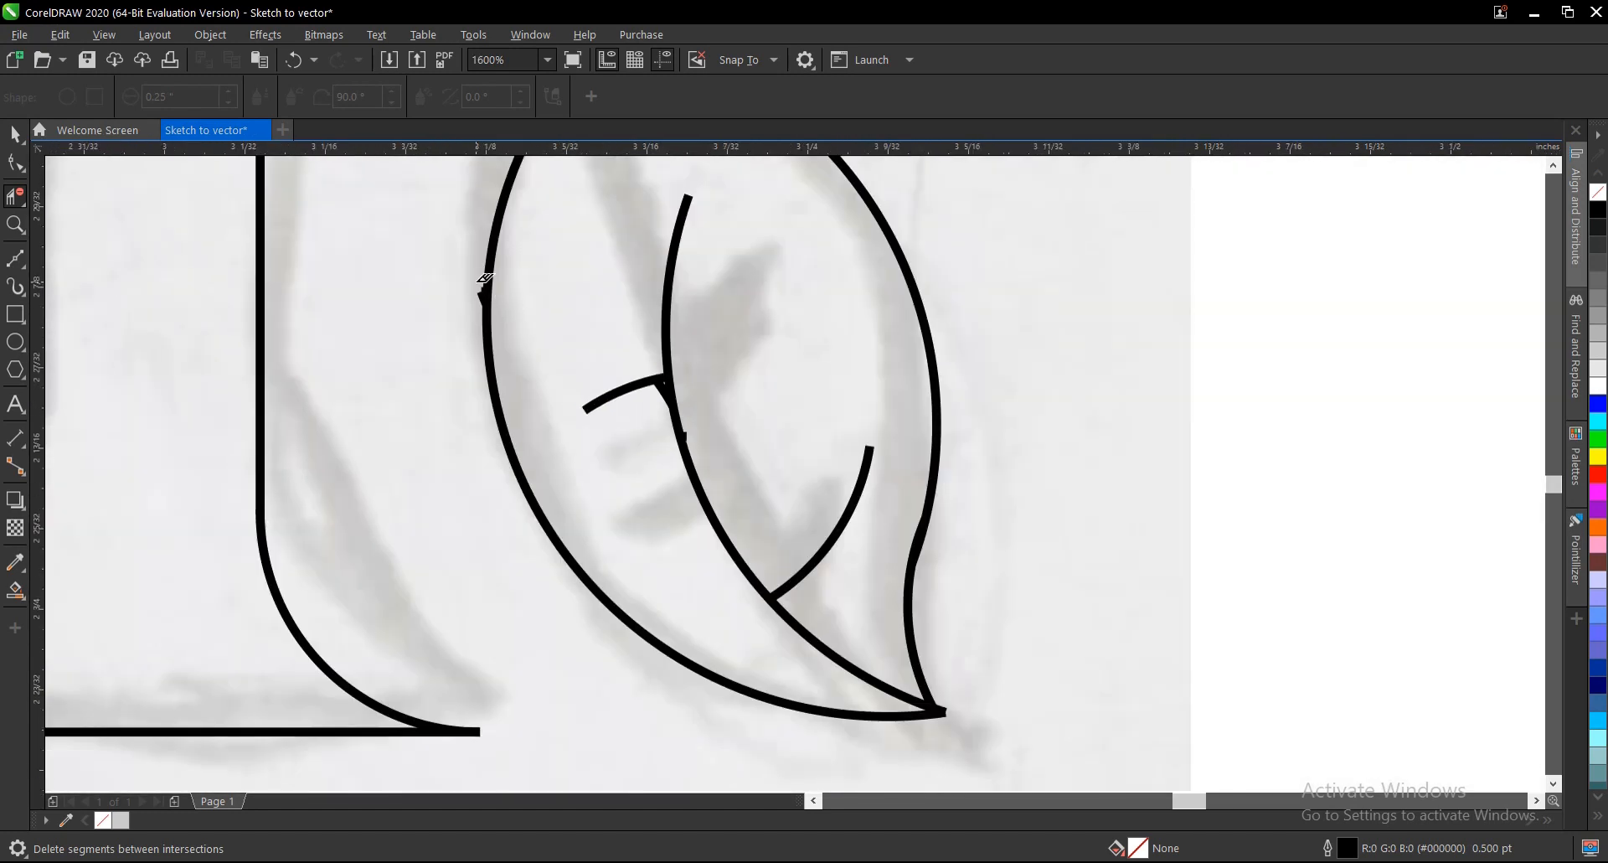
# Trim the tiny stub on the leaf's left outline, undoing the wrong cut through the outline itself.
pyautogui.scroll(1, 478, 282)
pyautogui.click(488, 309)
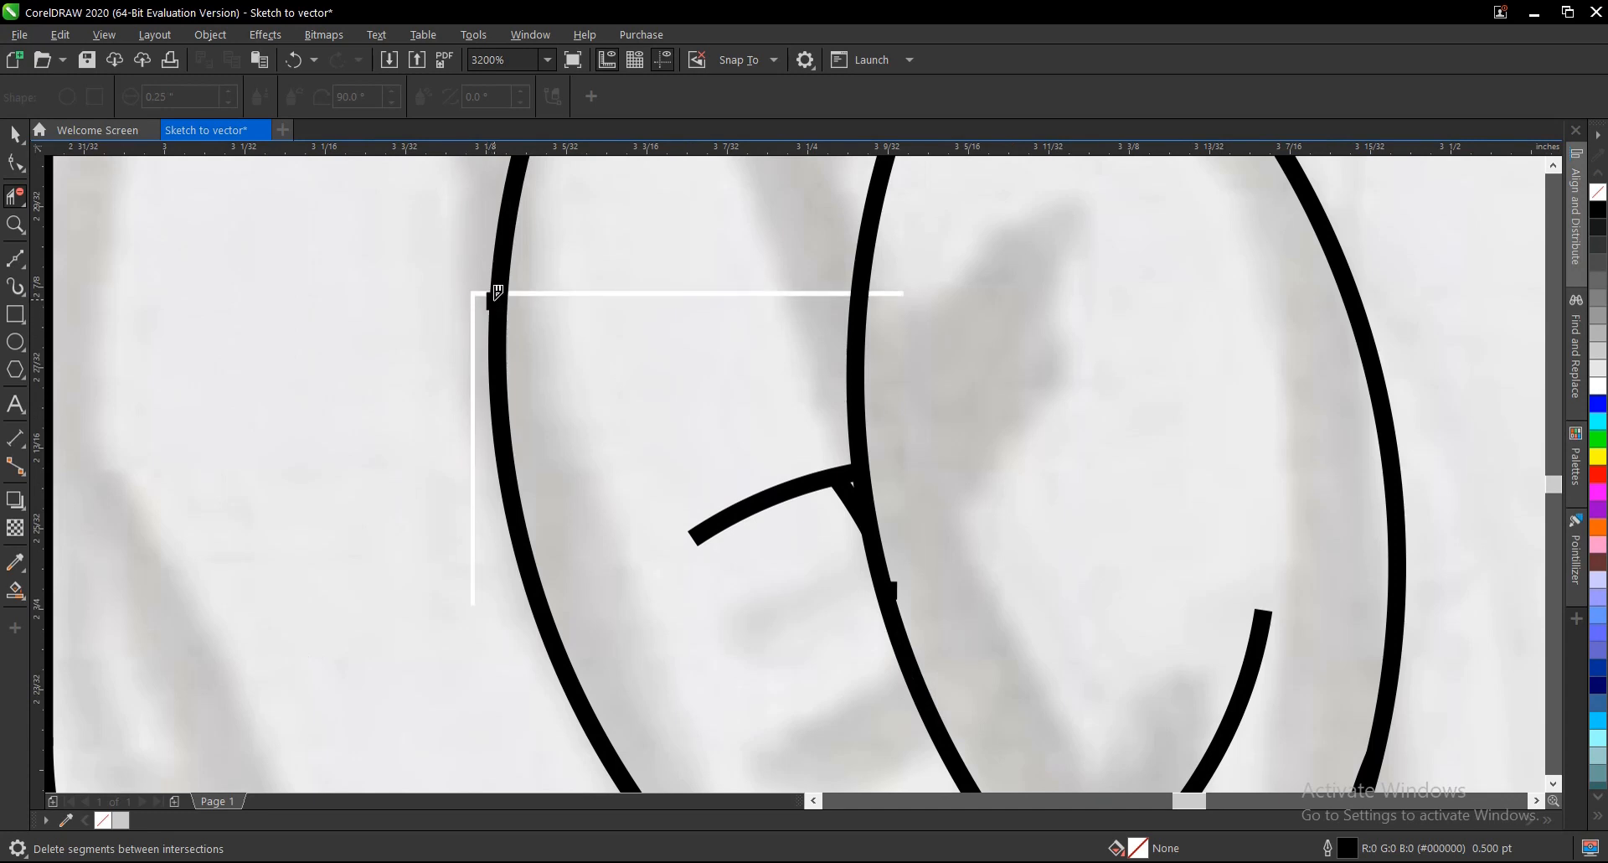
pyautogui.scroll(2, 503, 294)
pyautogui.click(498, 291)
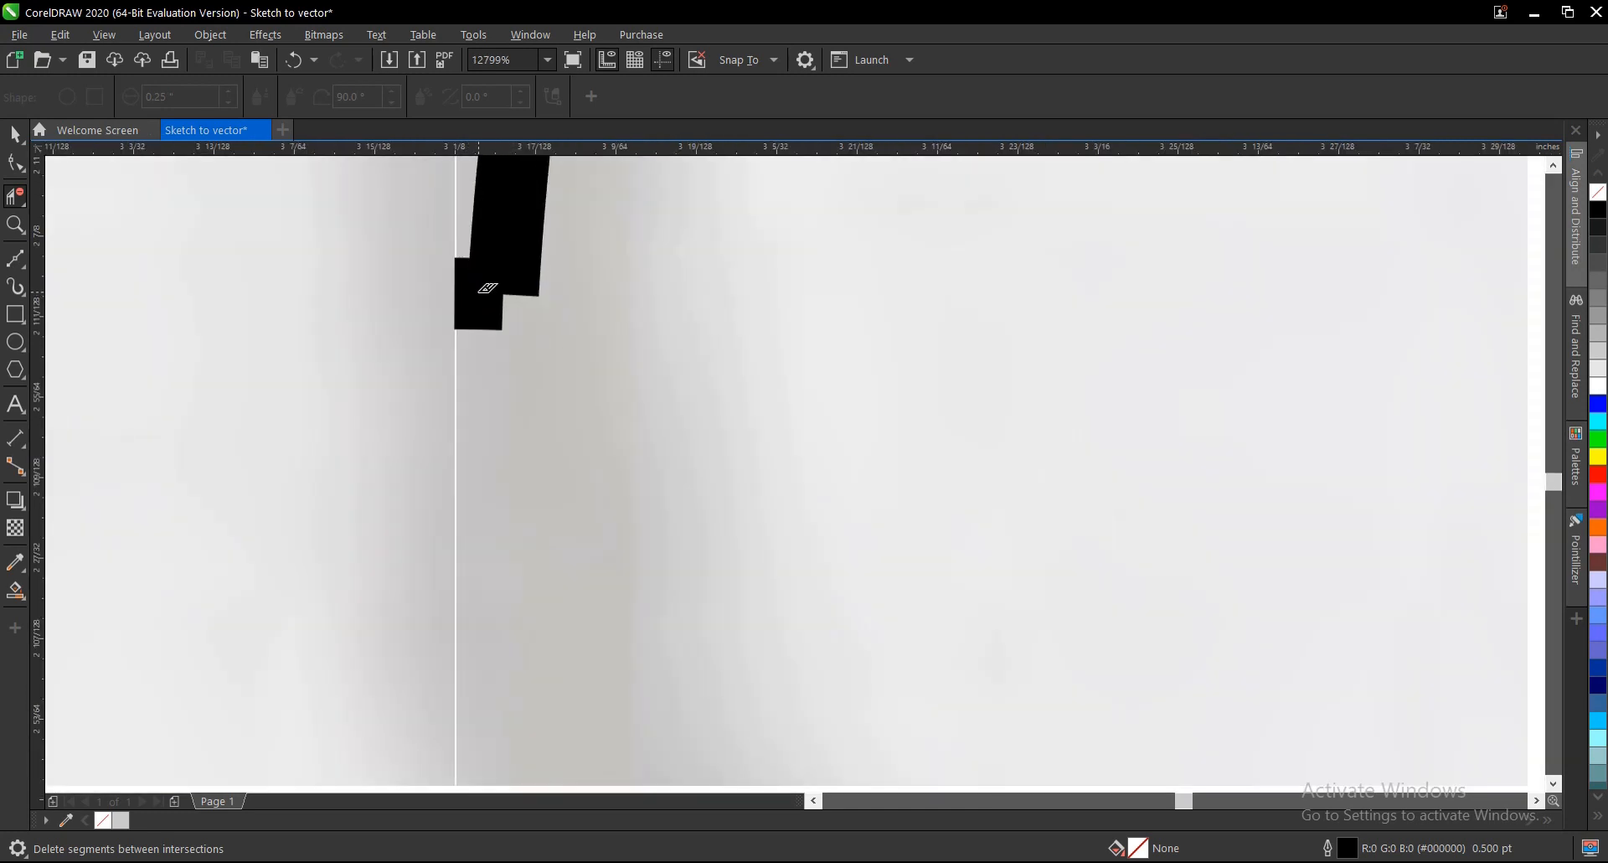
pyautogui.hotkey('ctrl', 'z')
pyautogui.click(463, 288)
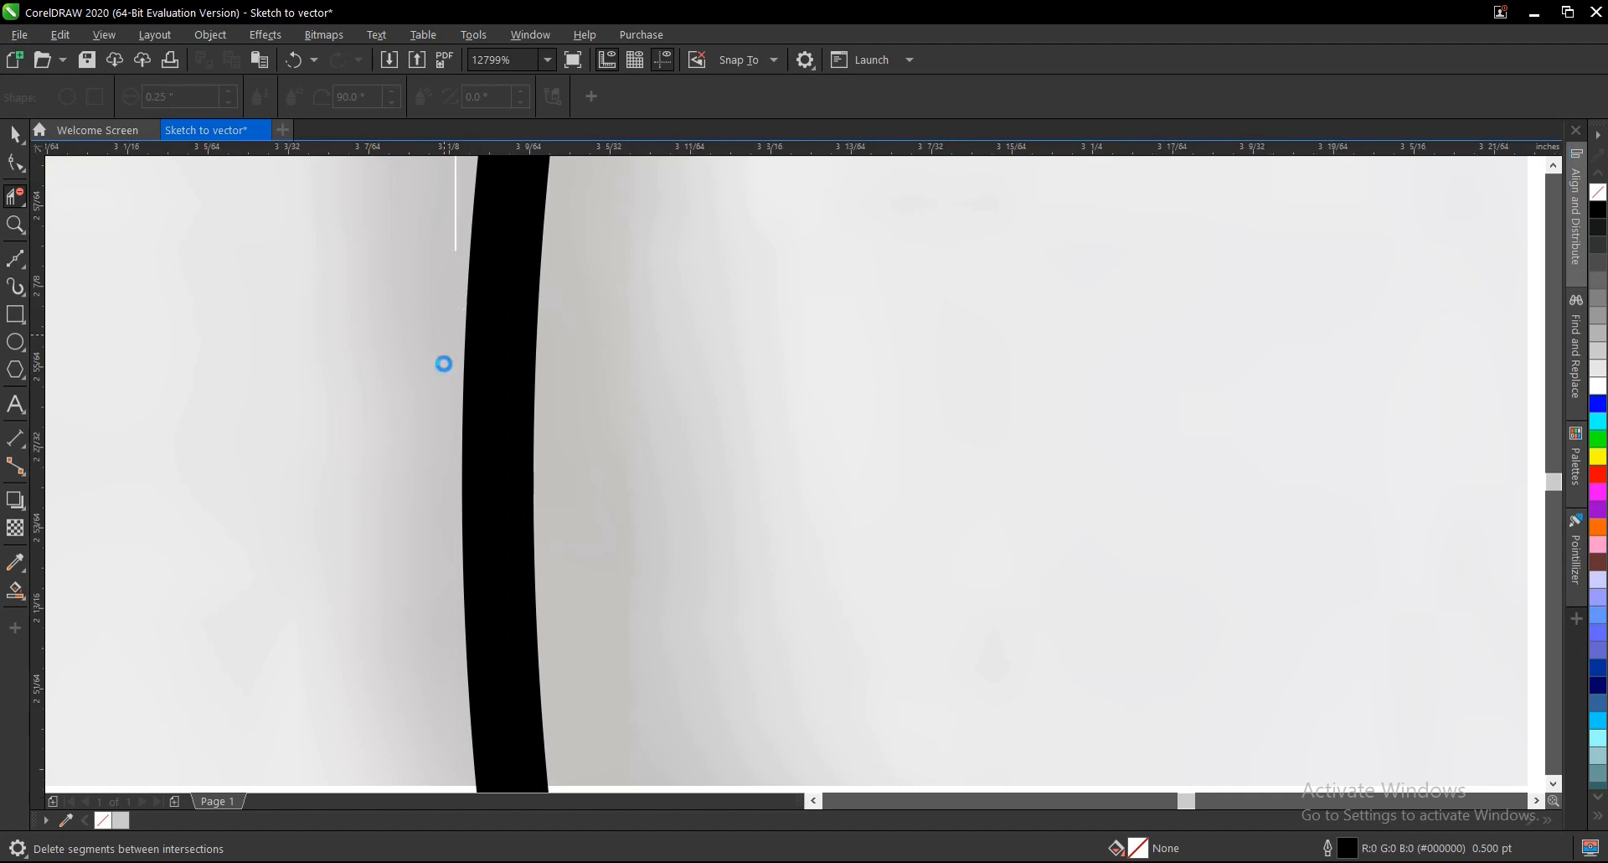
pyautogui.scroll(-3, 452, 377)
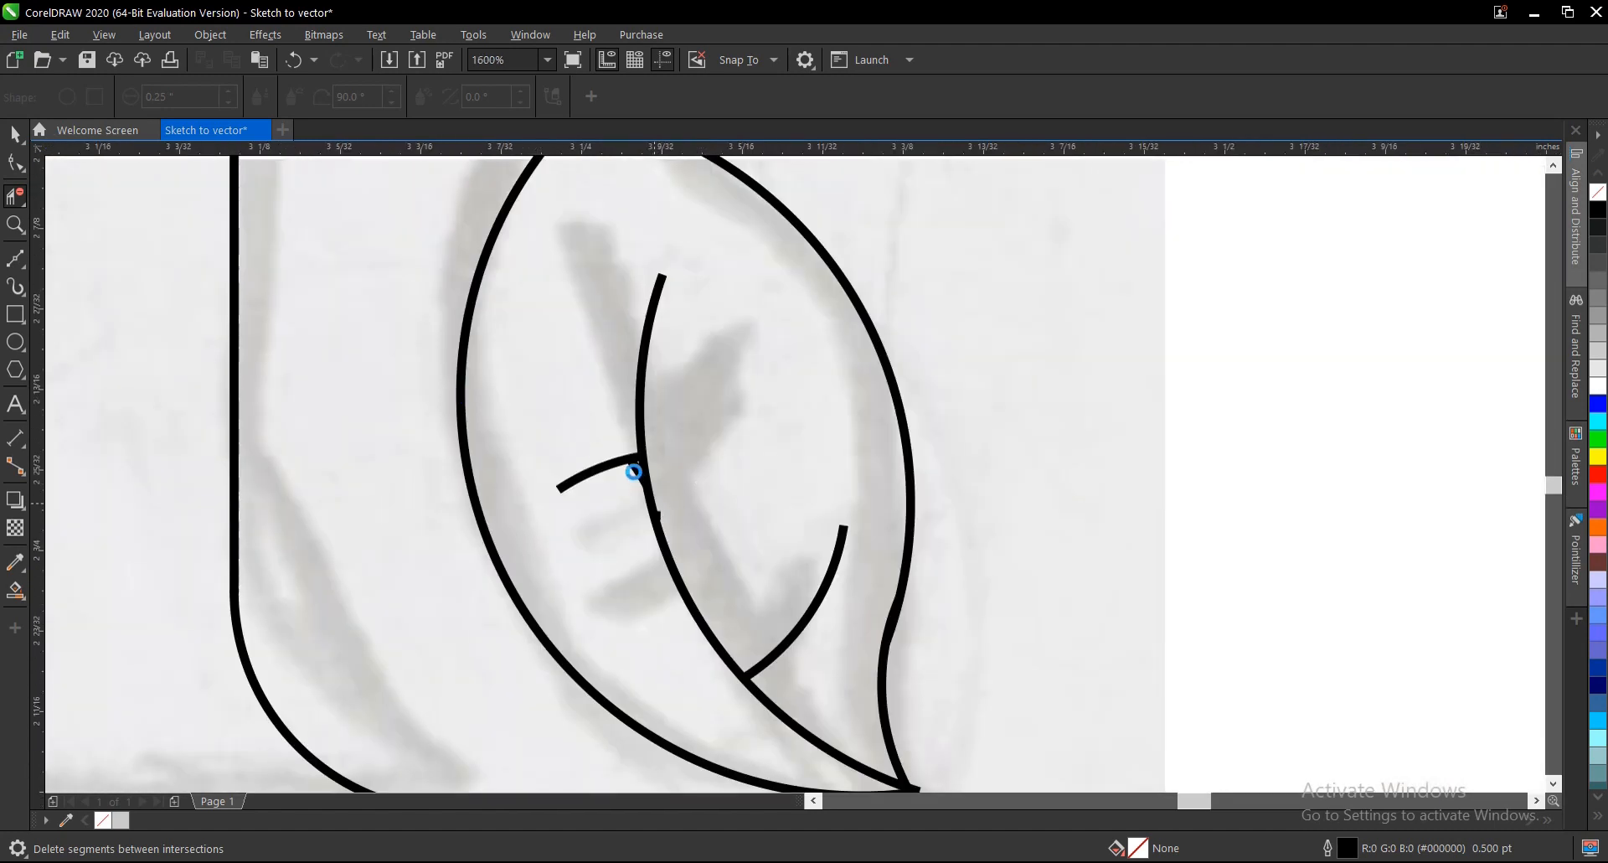
# Trim the small piece below the left vein's junction and the stub on the central vein.
pyautogui.scroll(2, 641, 486)
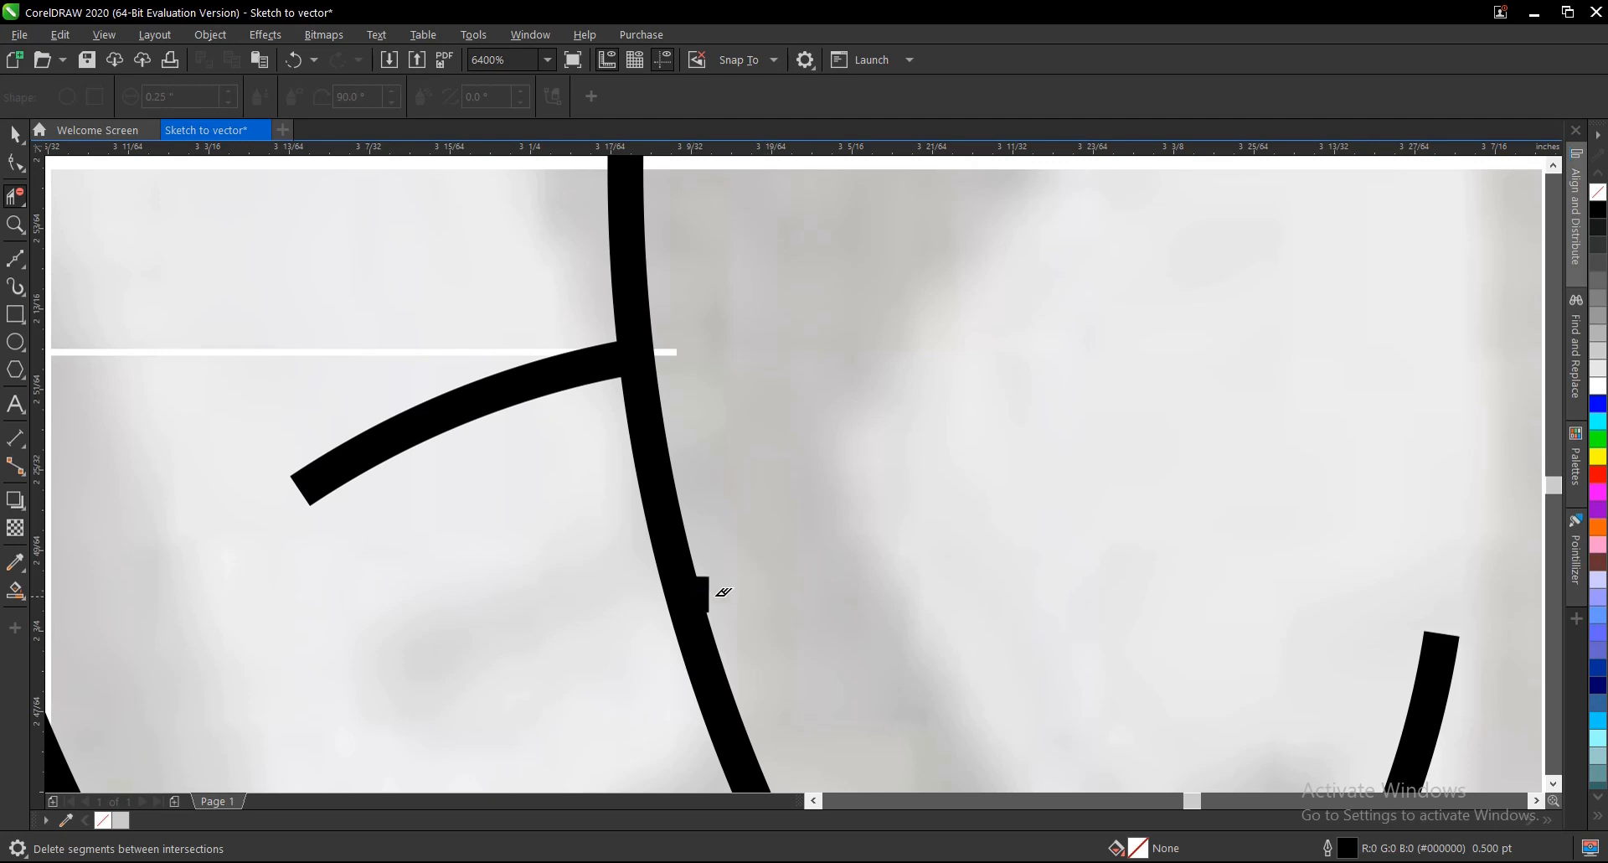
pyautogui.click(695, 573)
pyautogui.scroll(-3, 684, 480)
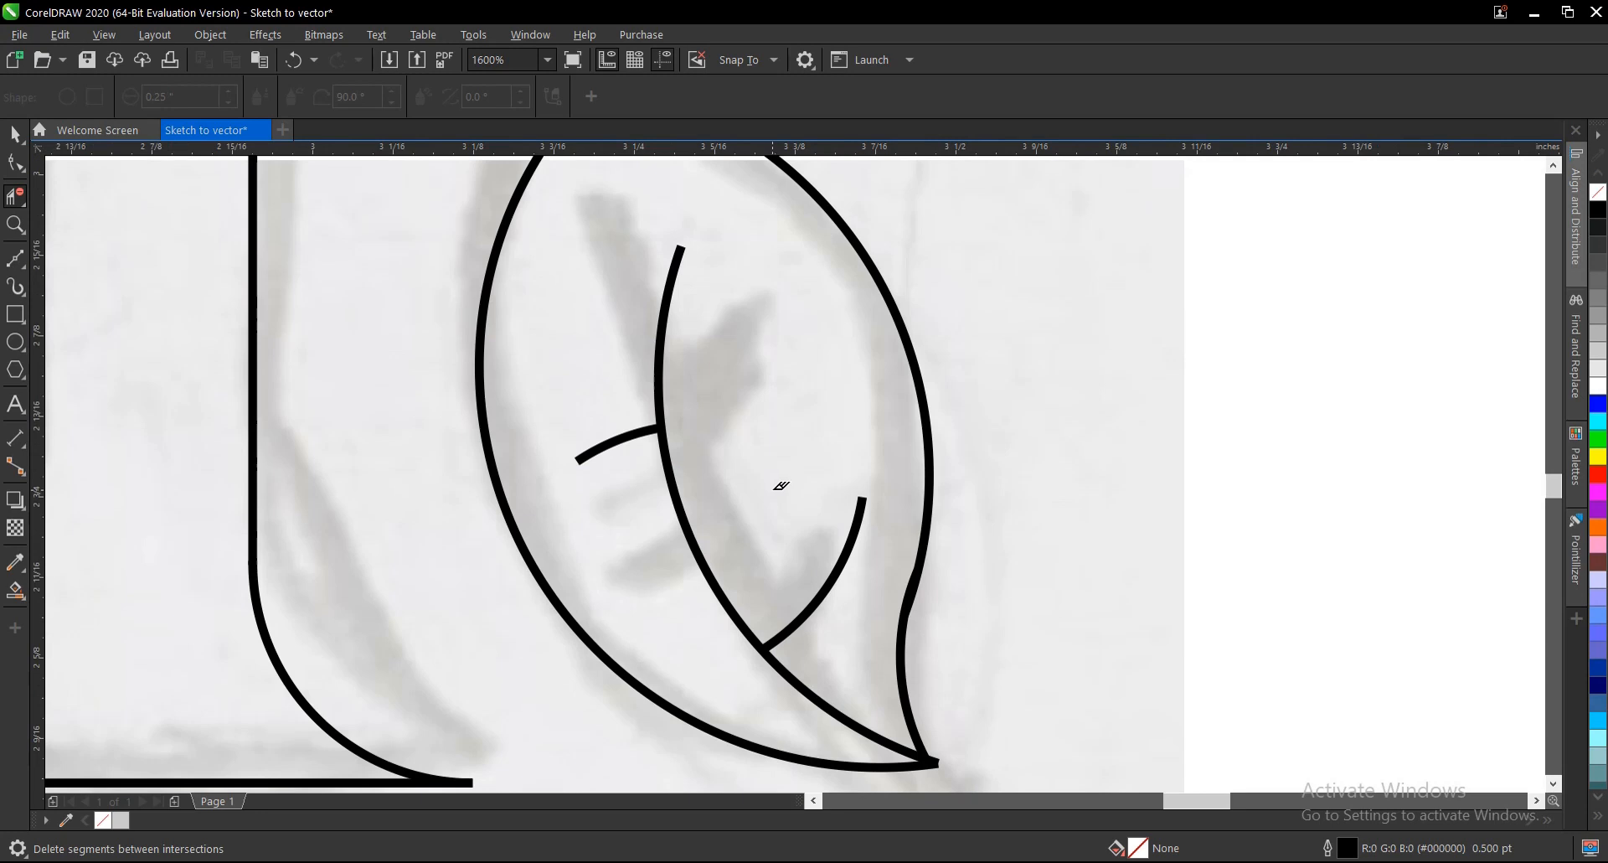
pyautogui.scroll(1, 948, 775)
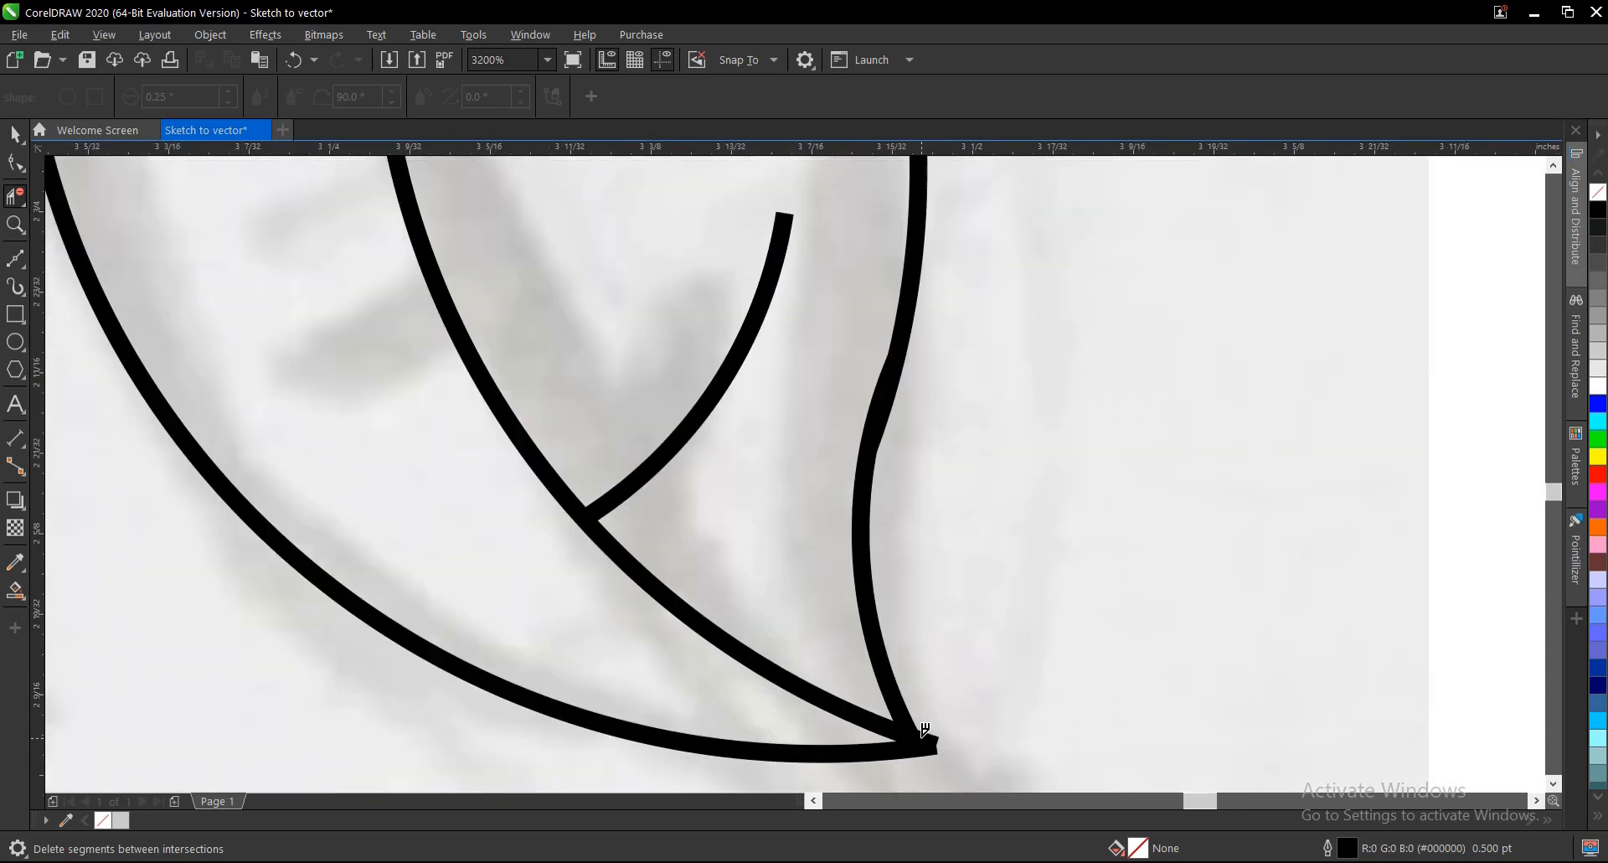
pyautogui.scroll(-2, 851, 628)
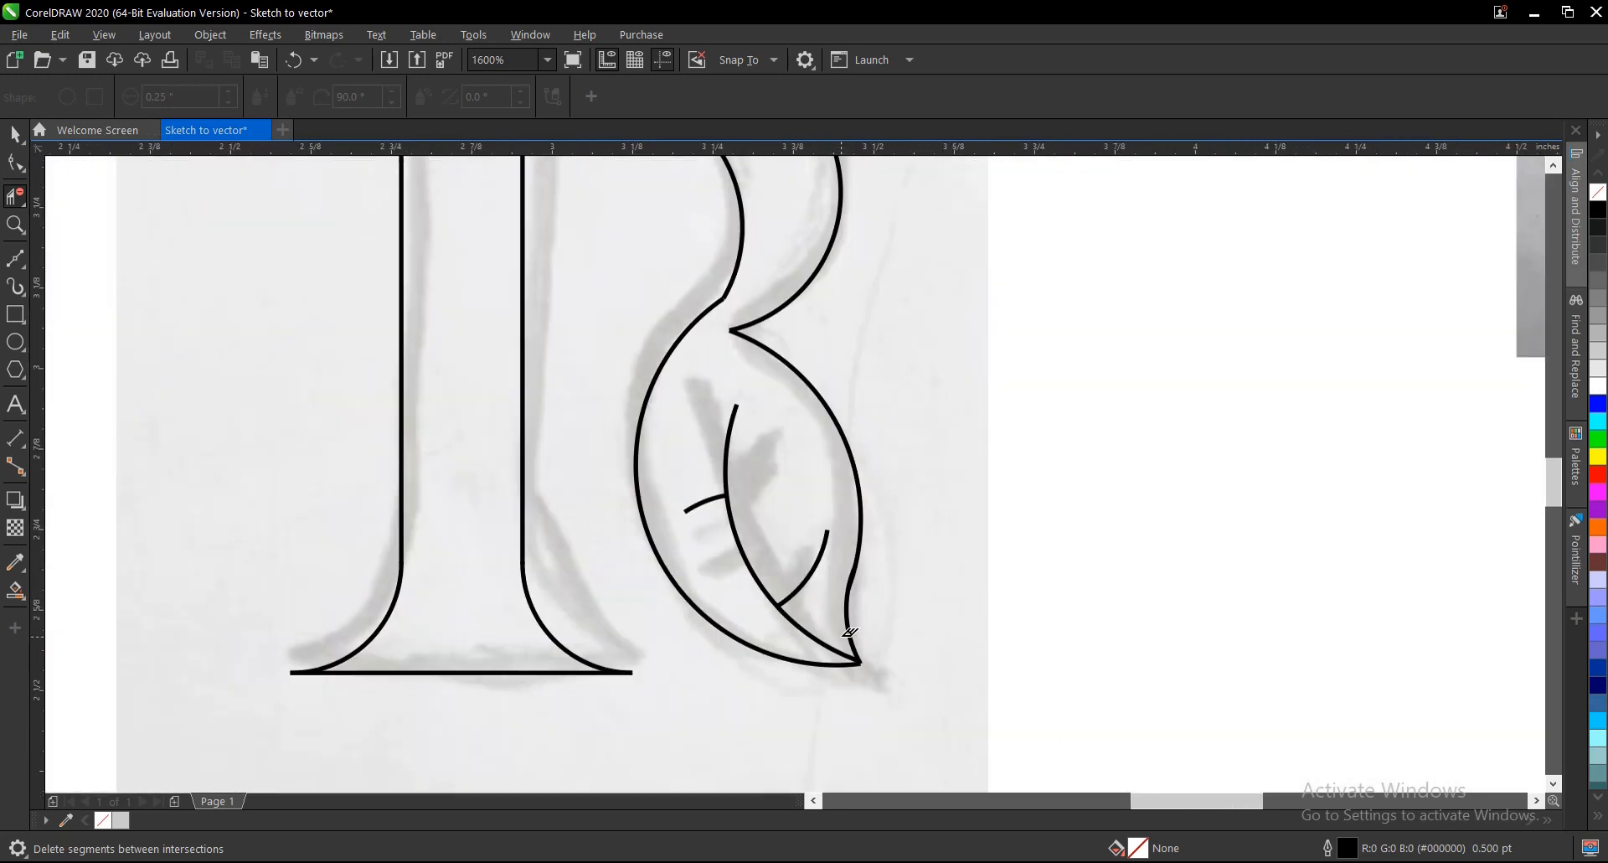
# Compare the trimmed letter R and its leaf veins with the pencil sketch in the reference photo.
pyautogui.press('space')
pyautogui.scroll(-1, 816, 628)
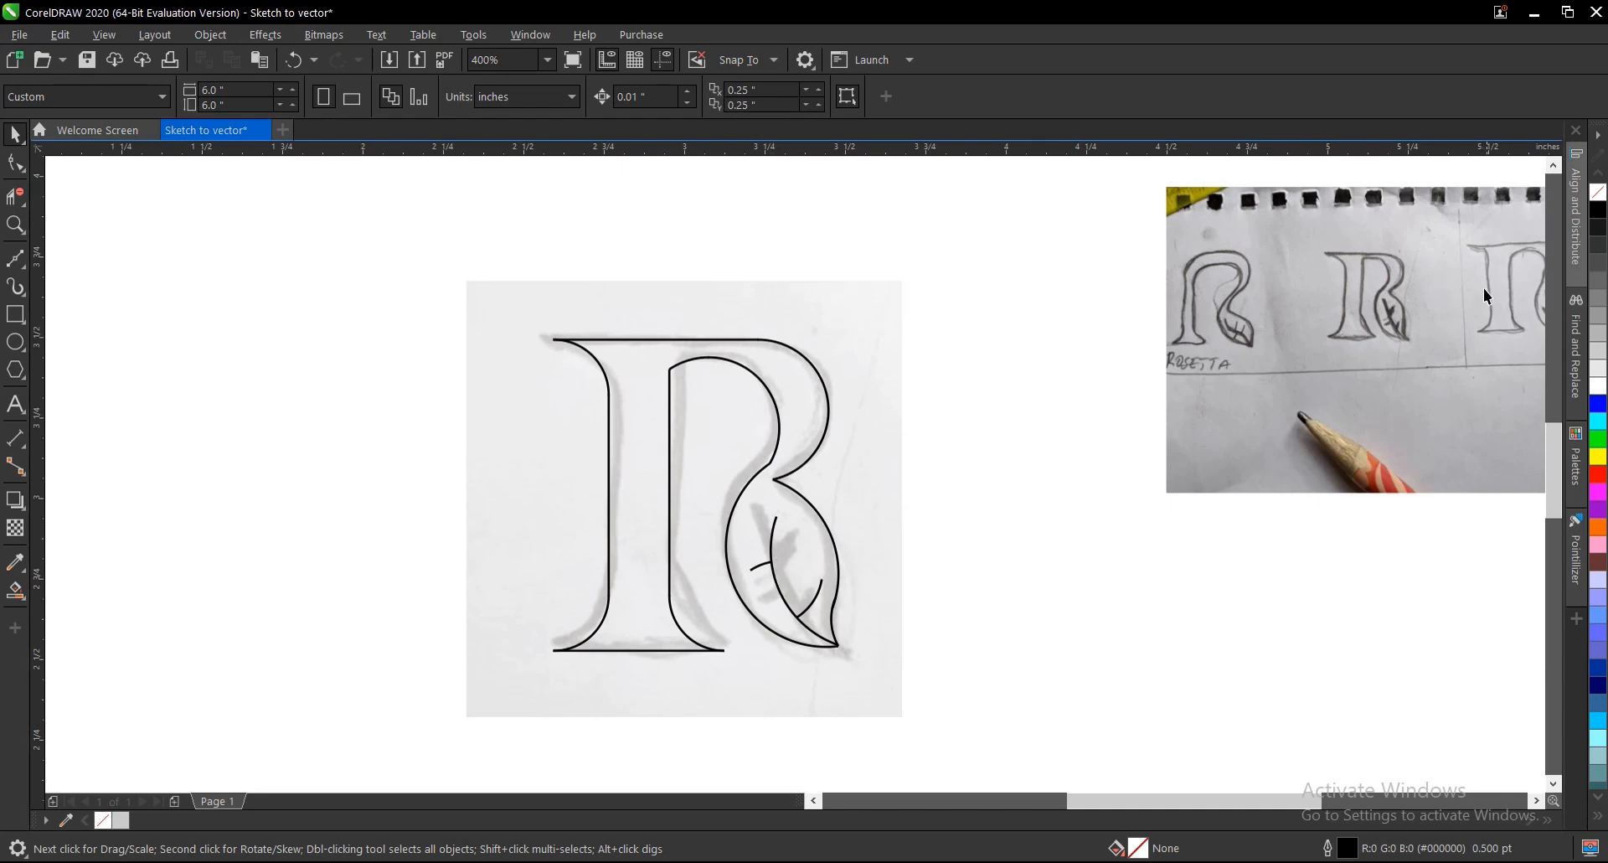
pyautogui.scroll(2, 1491, 285)
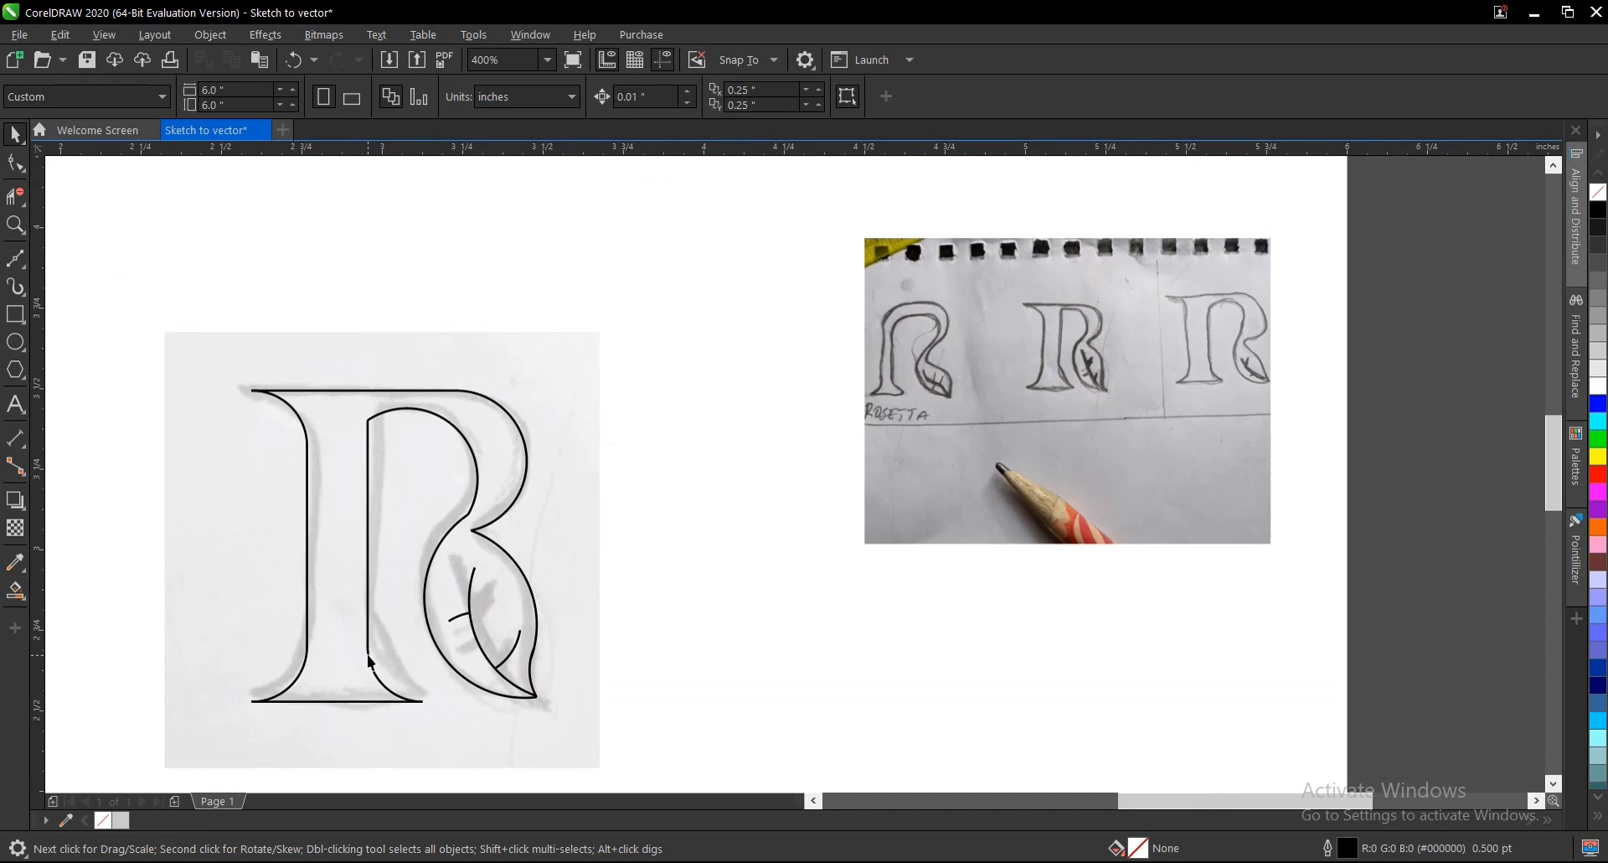
pyautogui.scroll(-1, 791, 501)
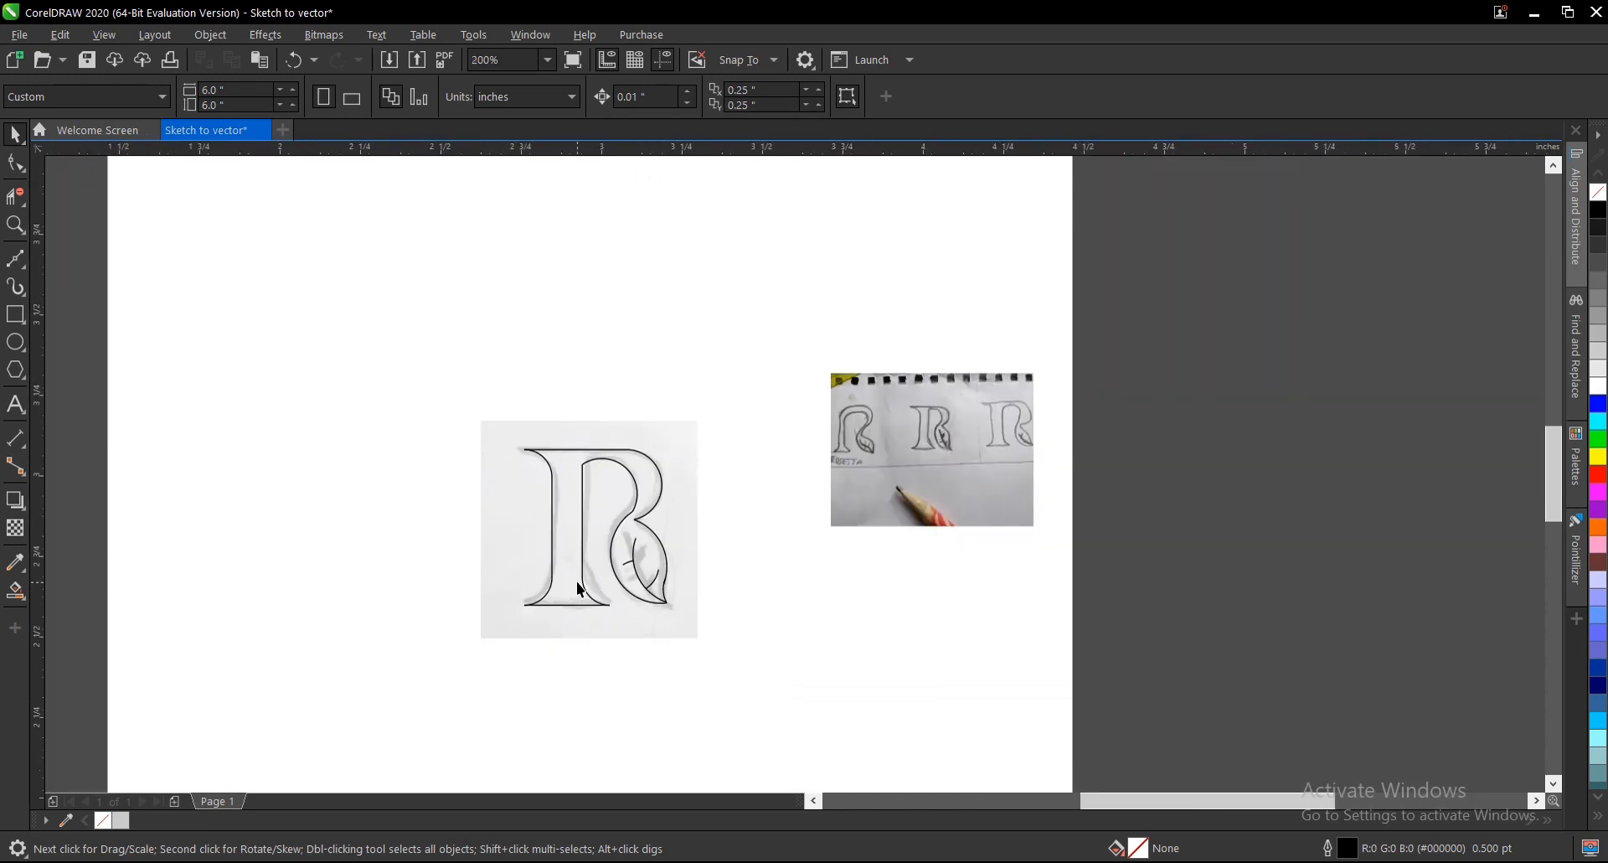
pyautogui.scroll(1, 577, 582)
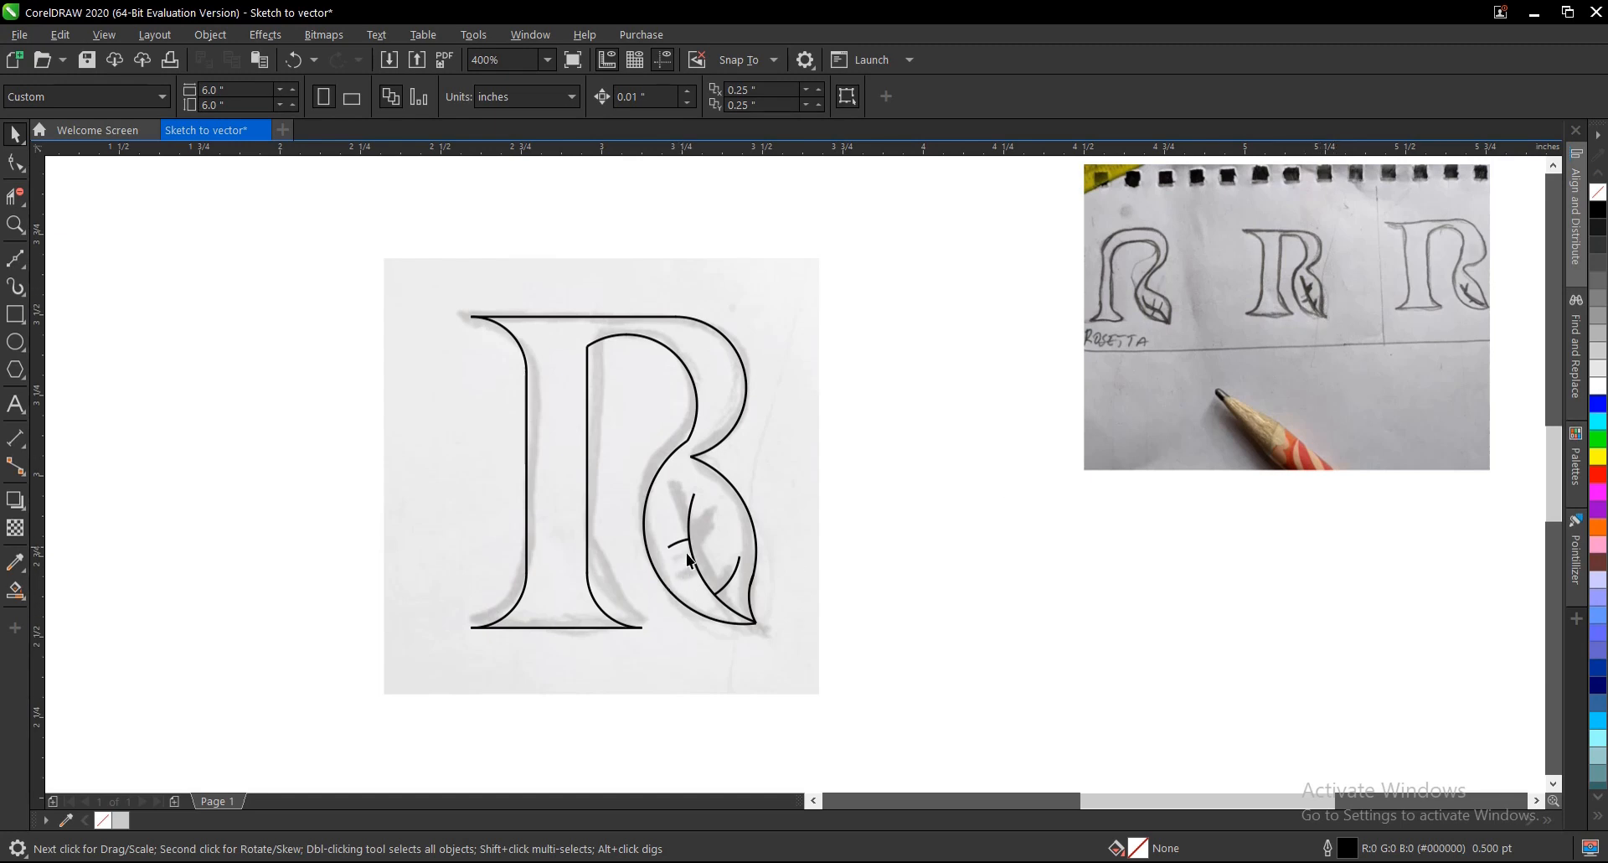
pyautogui.scroll(2, 691, 548)
pyautogui.scroll(-2, 772, 623)
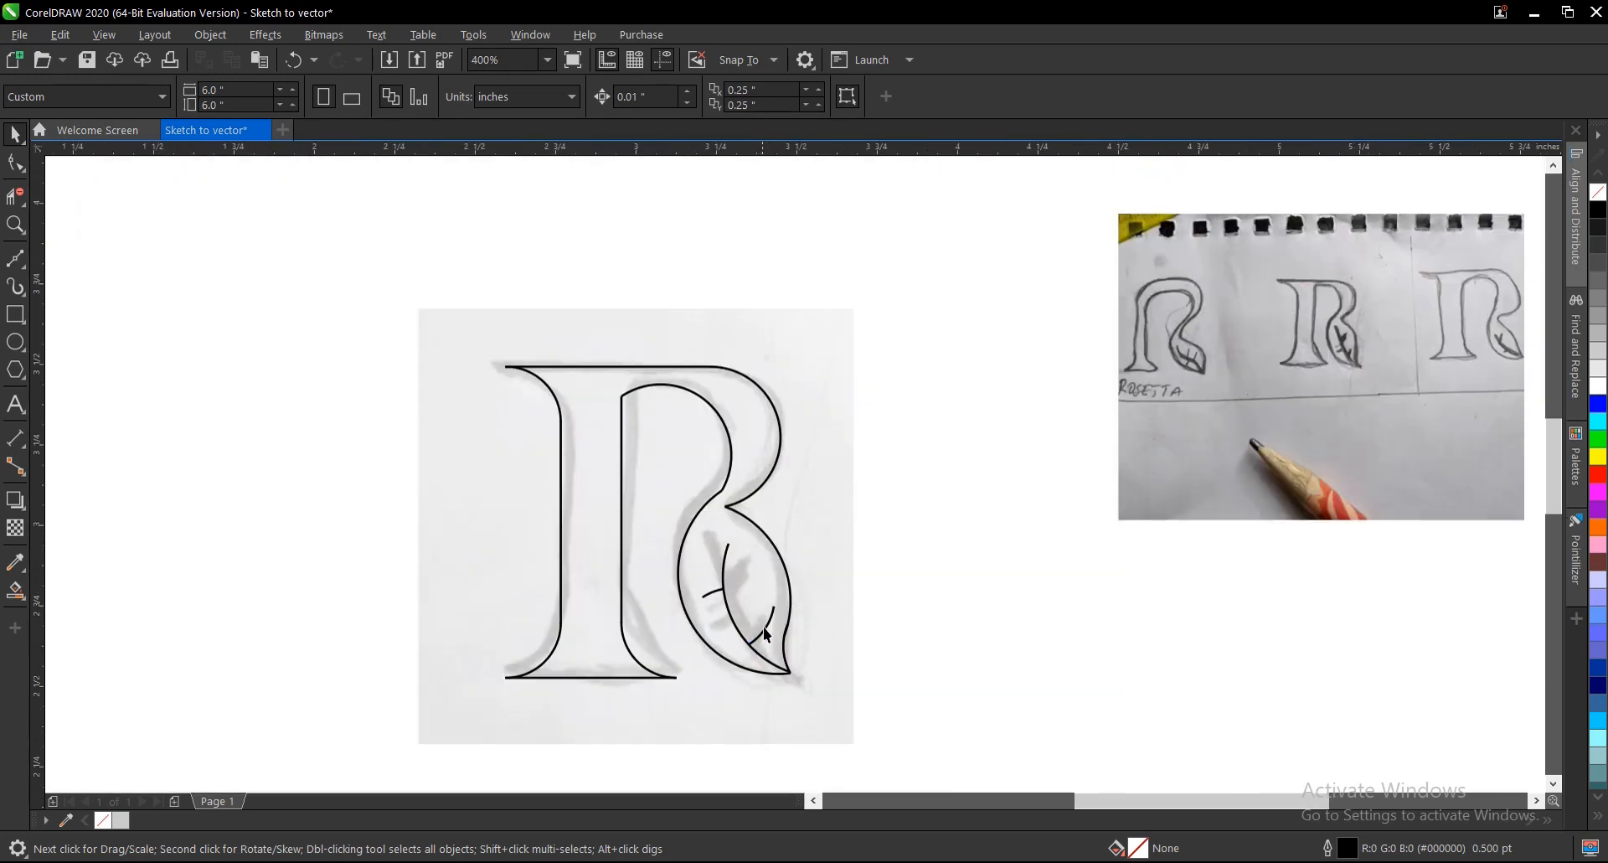
pyautogui.scroll(2, 1348, 341)
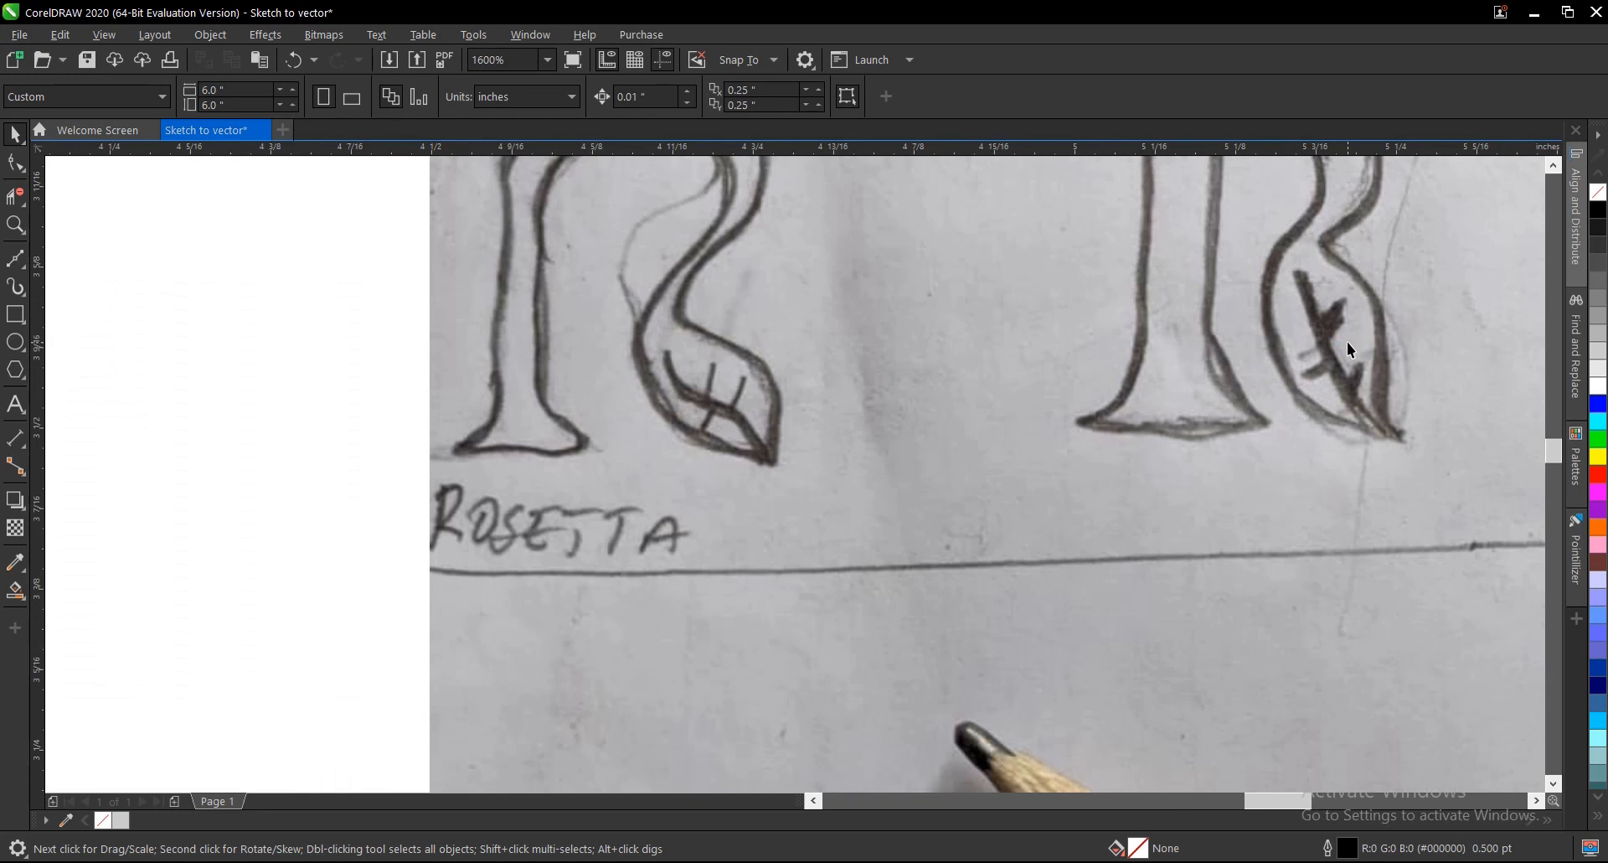
pyautogui.scroll(-1, 1347, 341)
pyautogui.scroll(-1, 1347, 350)
pyautogui.scroll(1, 1357, 350)
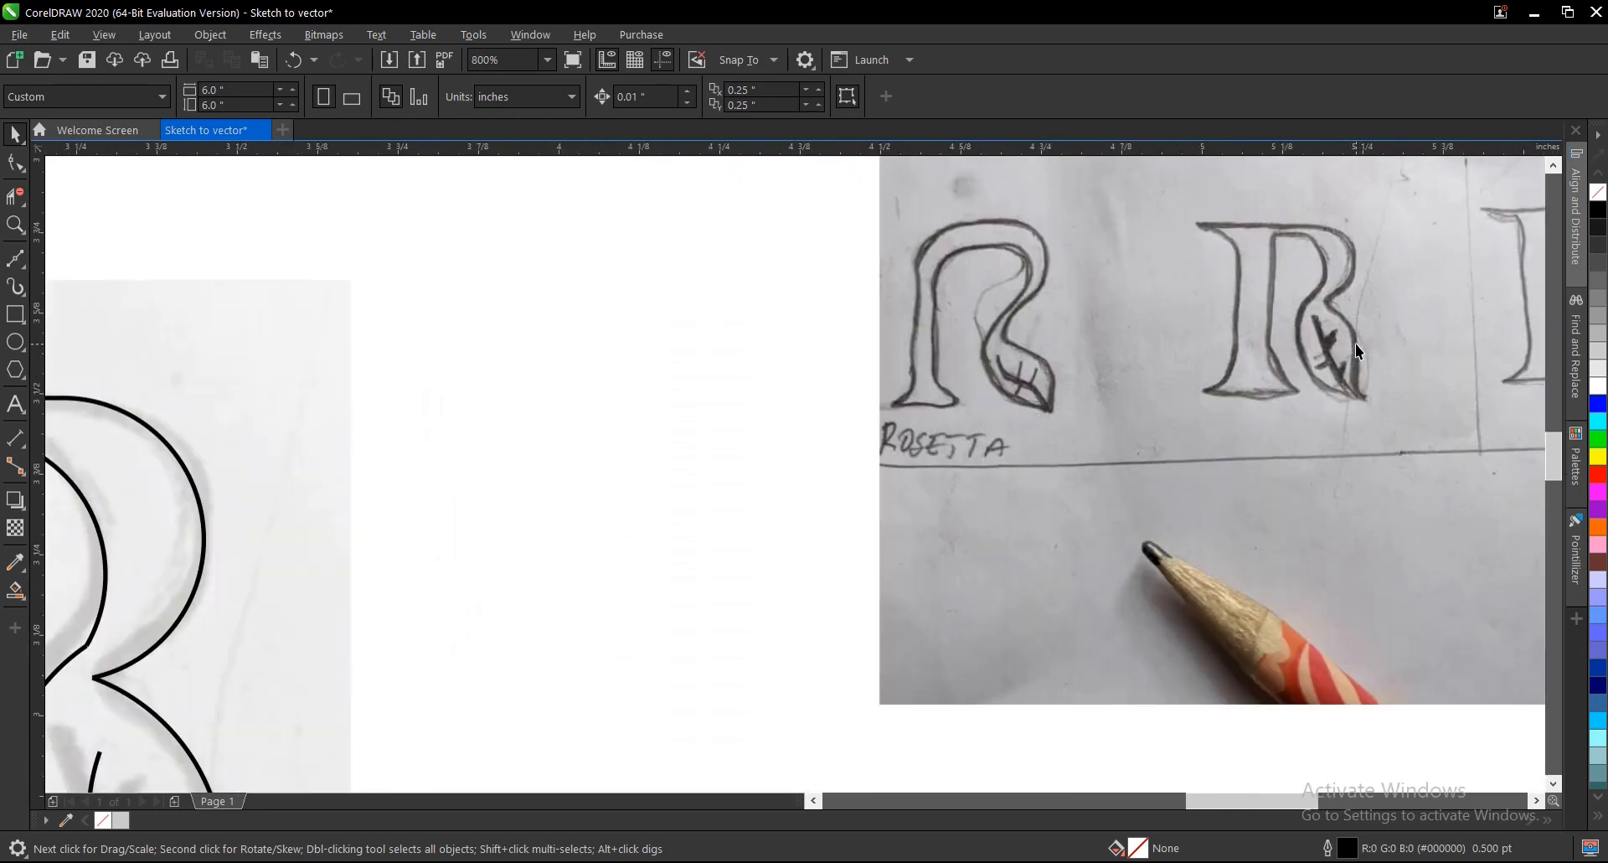
pyautogui.scroll(-1, 1355, 337)
pyautogui.scroll(-1, 811, 487)
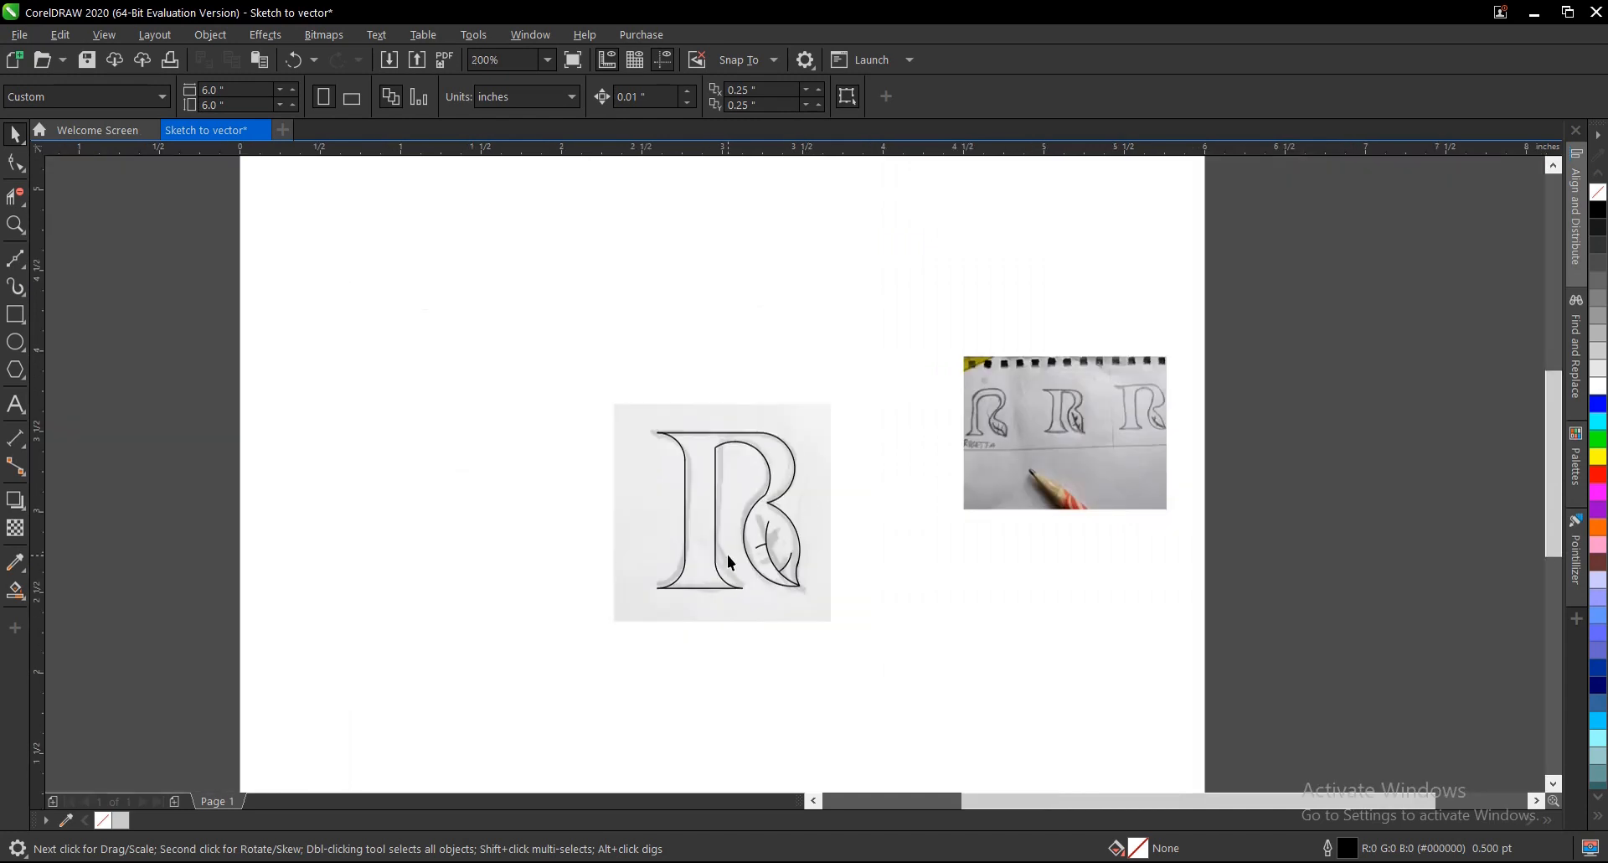
pyautogui.scroll(1, 730, 556)
pyautogui.scroll(-1, 839, 510)
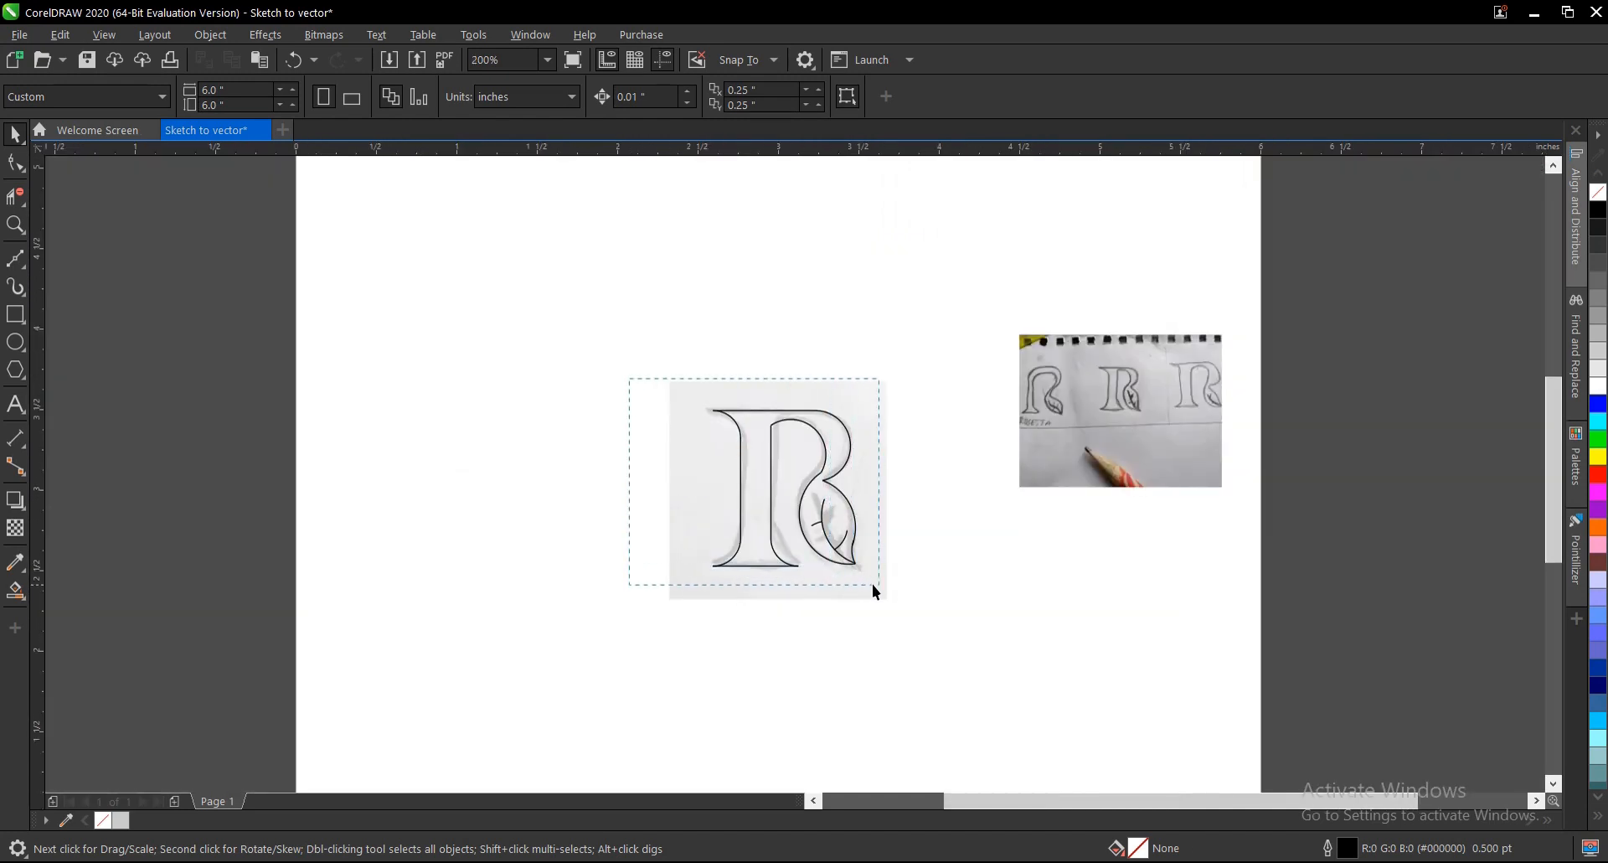
# Place a copy of the R line work on the blank area left of the sketch and set its outline width to 2.0 pt.
pyautogui.moveTo(872, 585); pyautogui.dragTo(871, 586)
pyautogui.moveTo(784, 489)
pyautogui.mouseDown()
pyautogui.moveTo(387, 470)
pyautogui.moveTo(407, 474)
pyautogui.mouseUp()
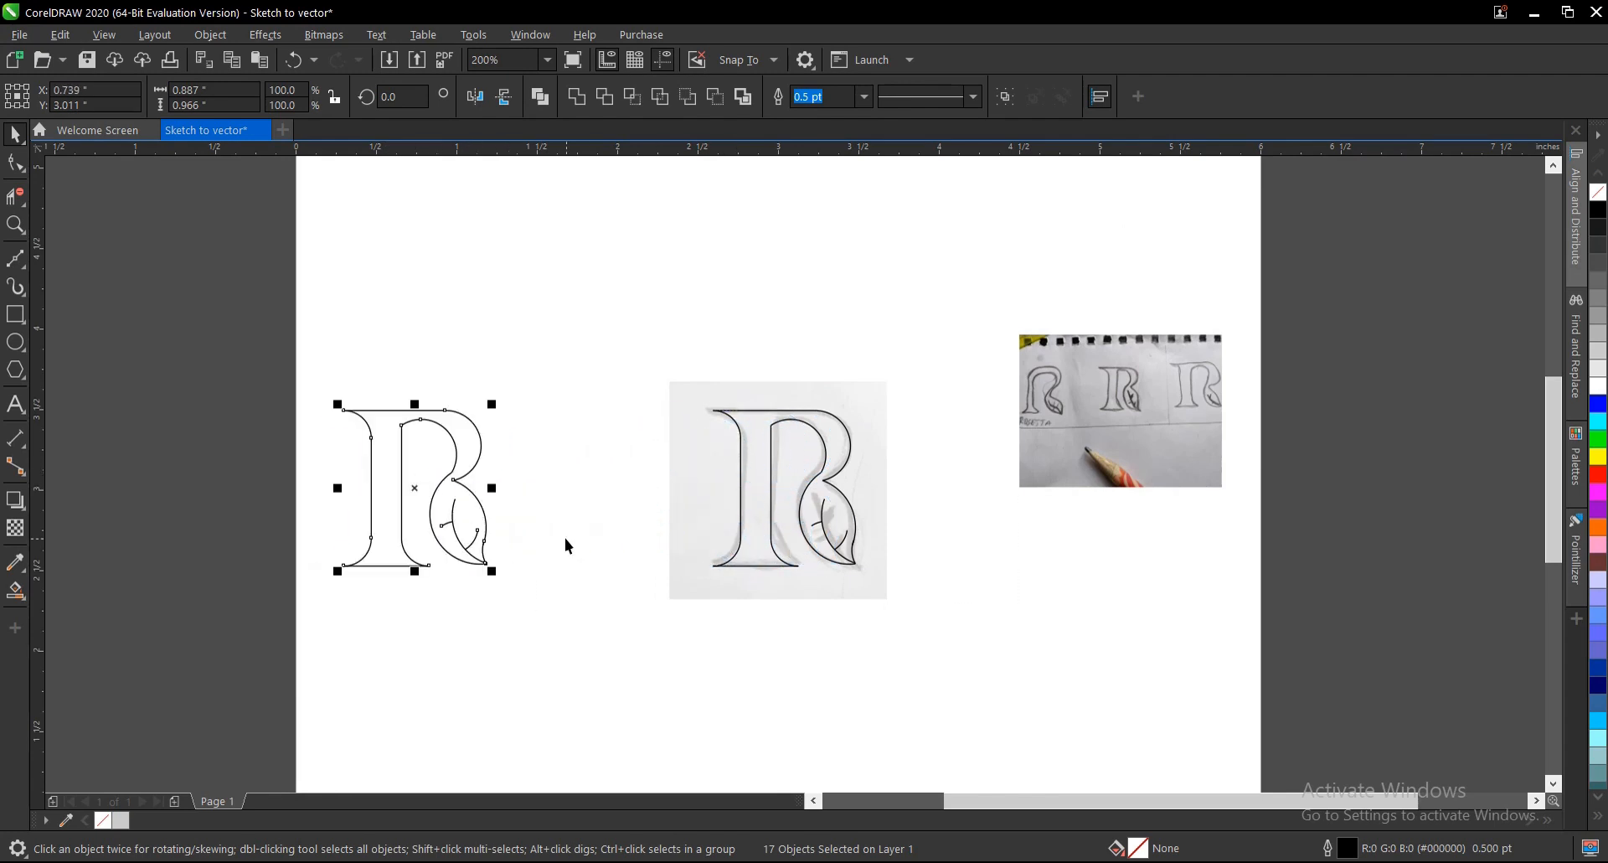
pyautogui.scroll(1, 370, 528)
pyautogui.click(871, 99)
pyautogui.click(819, 222)
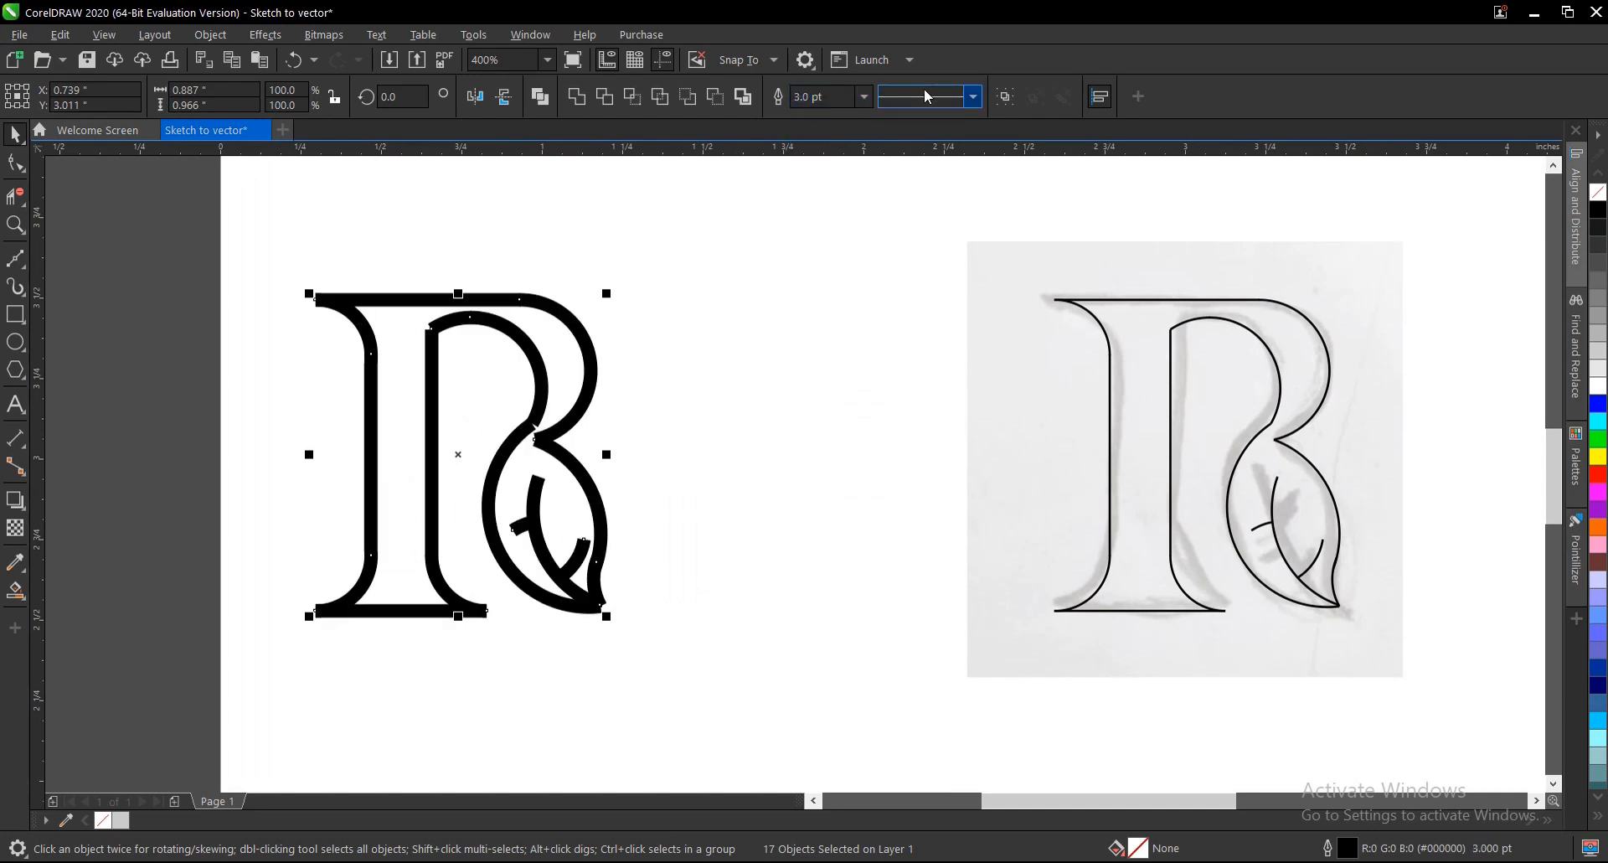
pyautogui.click(864, 97)
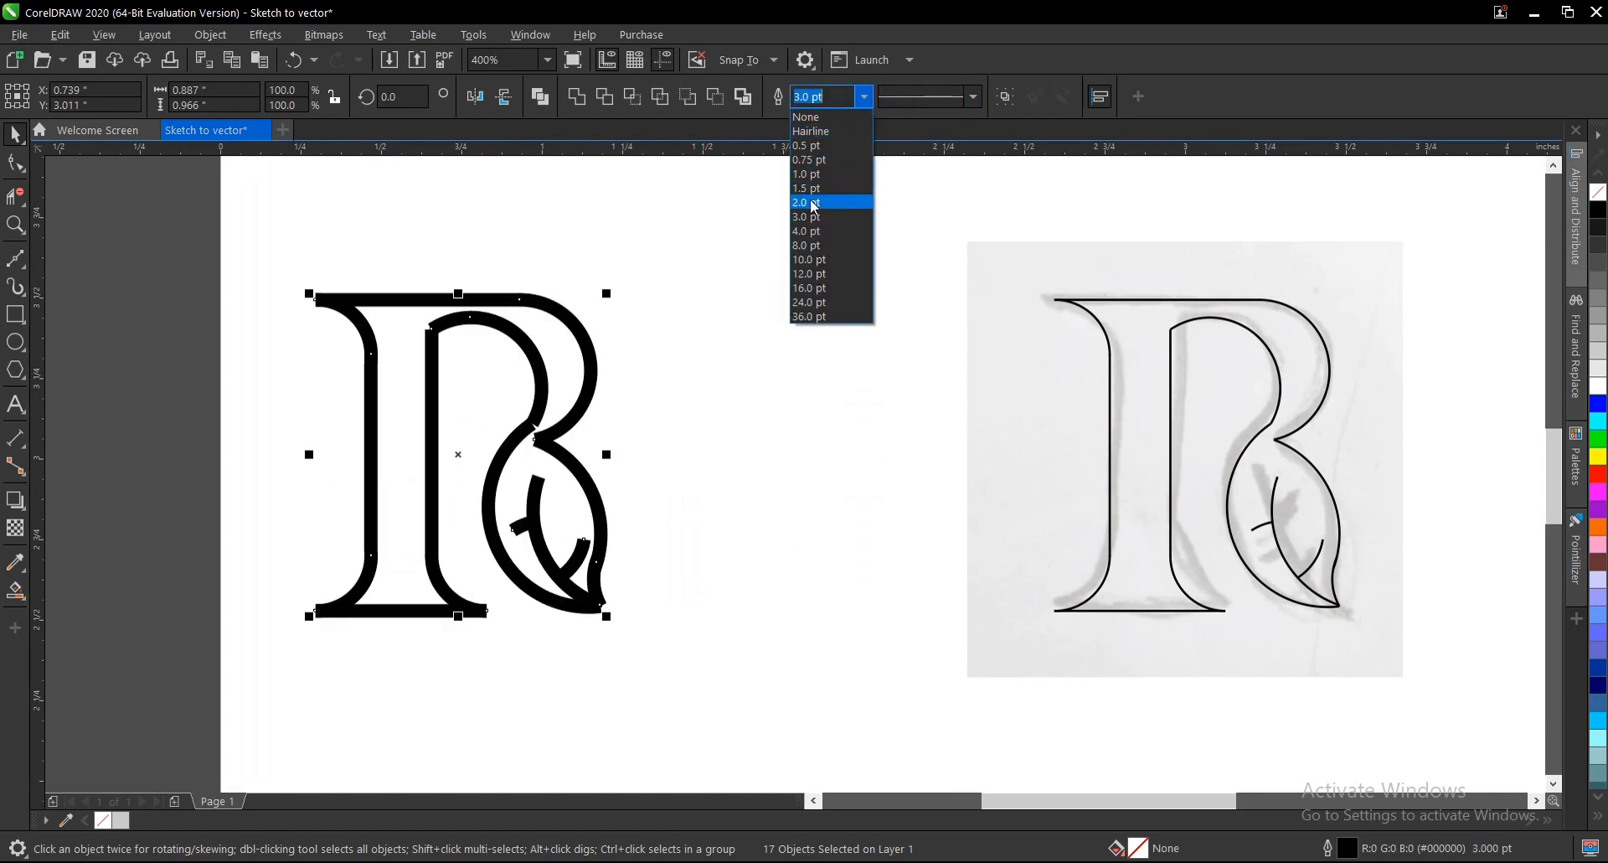
pyautogui.click(815, 206)
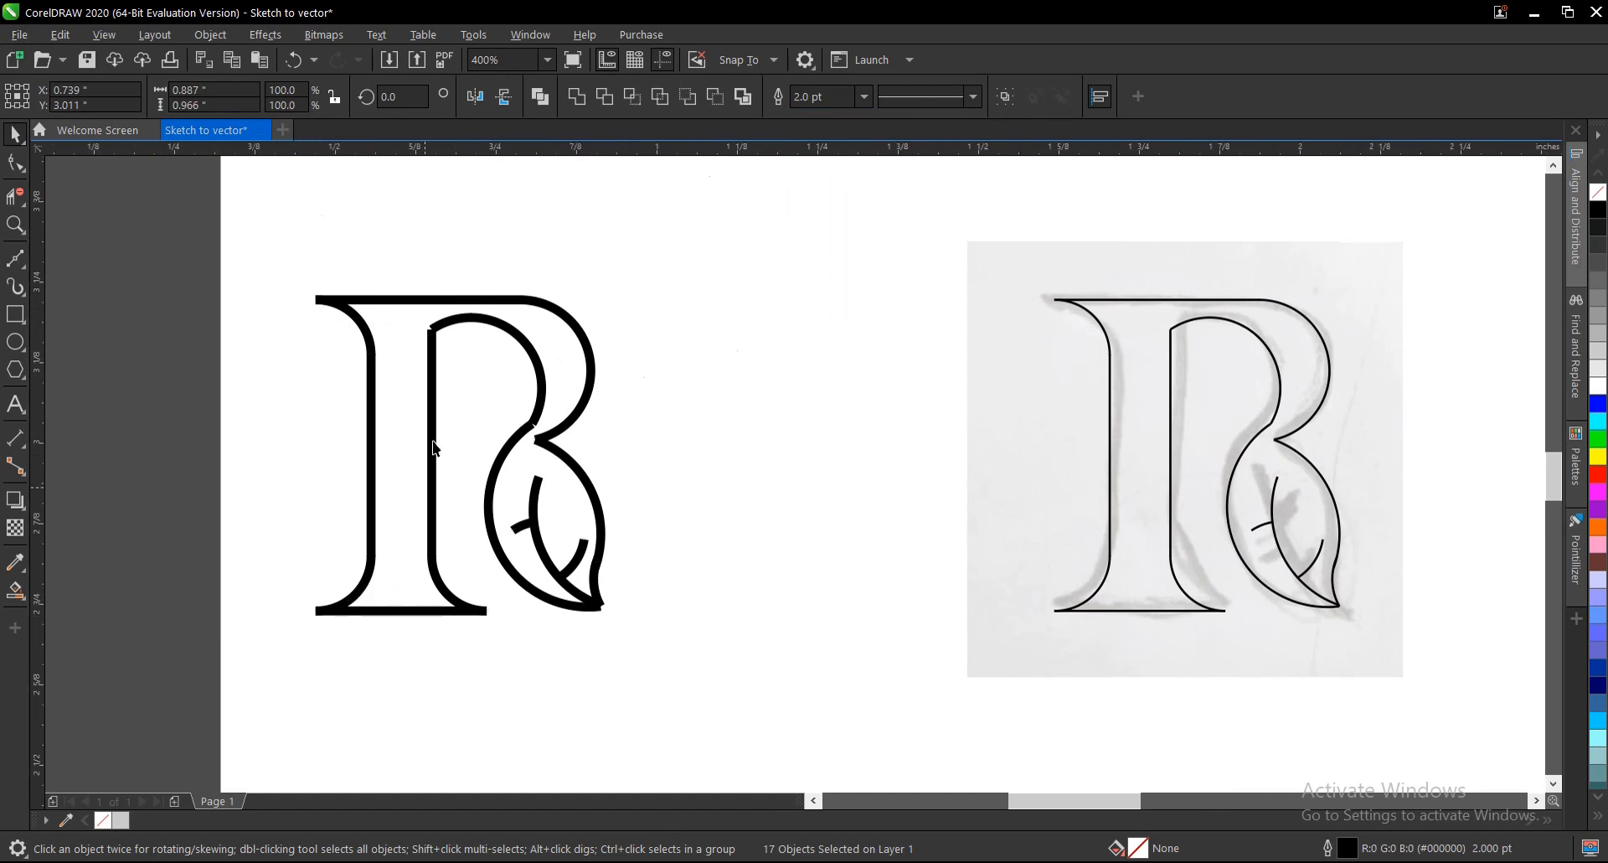
# Give the copied R's outline round line caps and enable Behind fill, Scale with object and Overprint outline.
pyautogui.scroll(1, 430, 461)
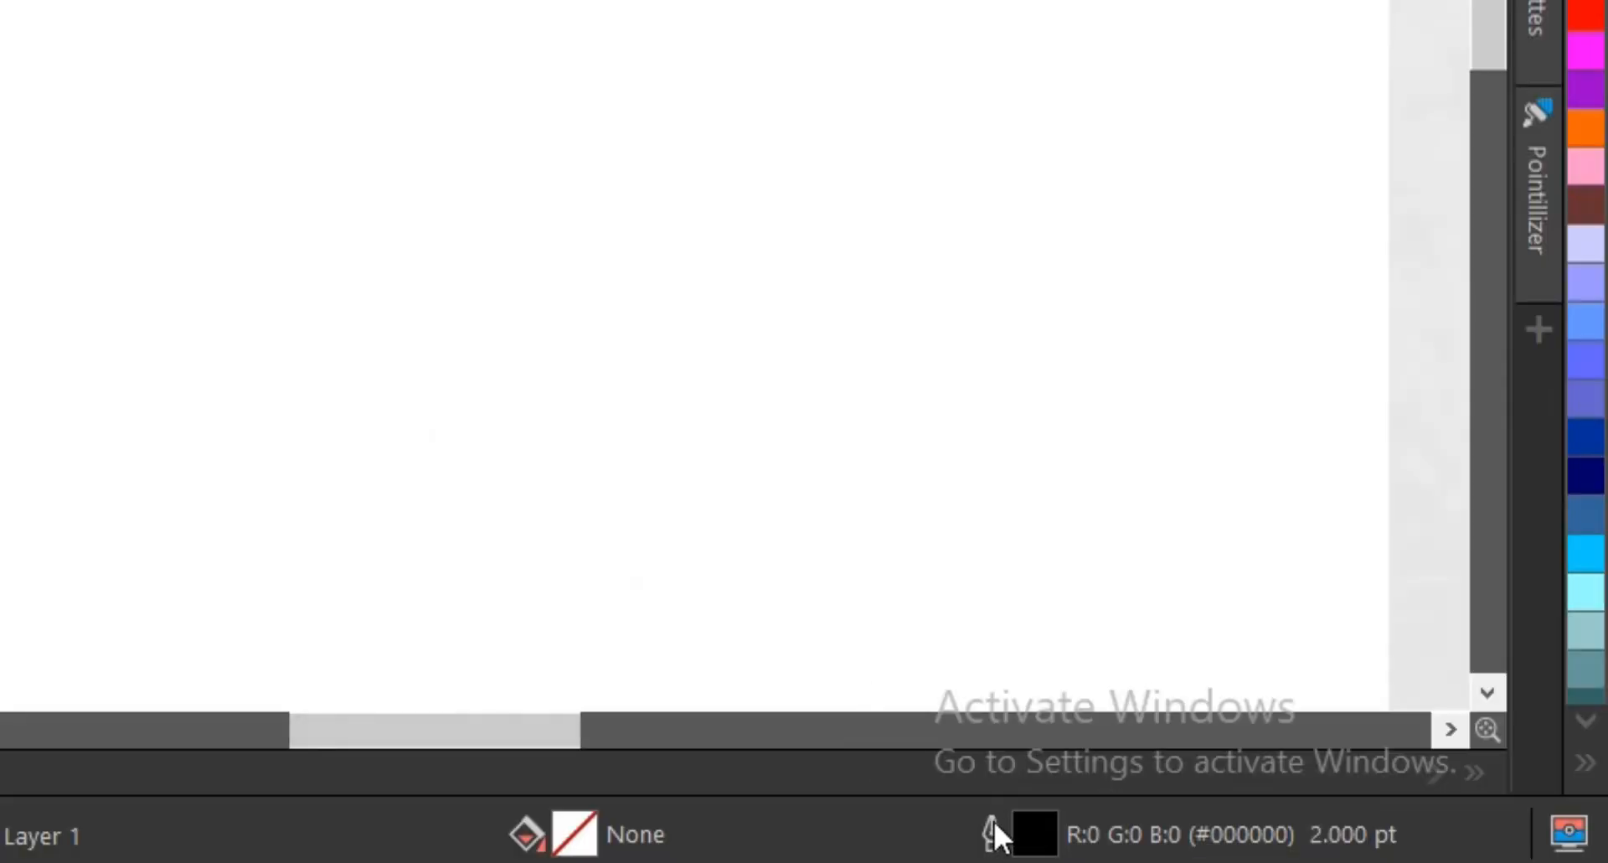
pyautogui.doubleClick(993, 823)
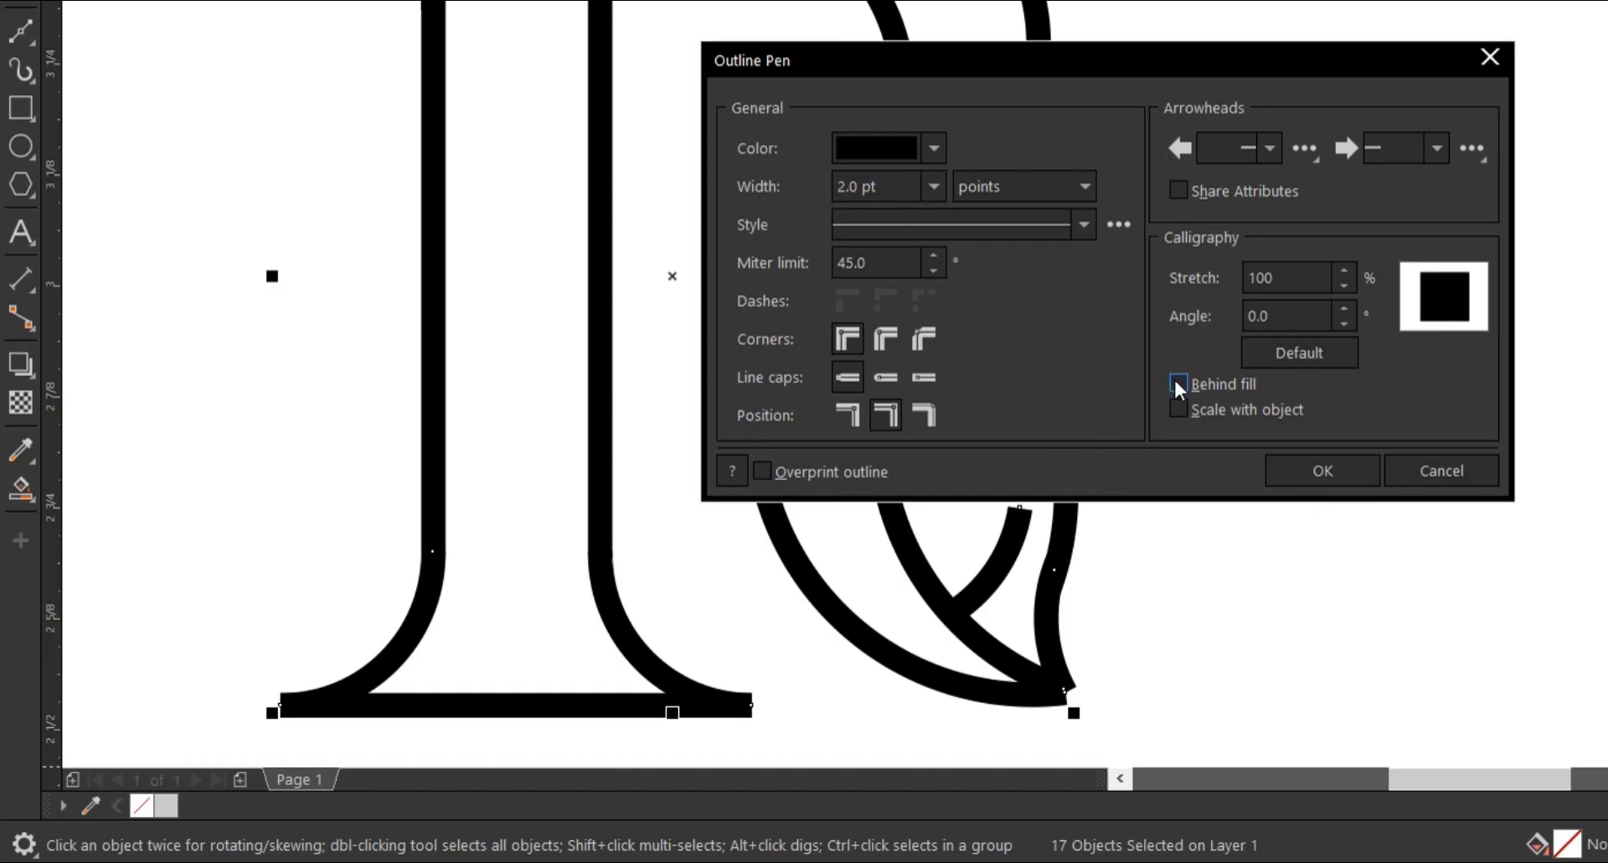
pyautogui.click(1179, 385)
pyautogui.click(1178, 409)
pyautogui.click(769, 473)
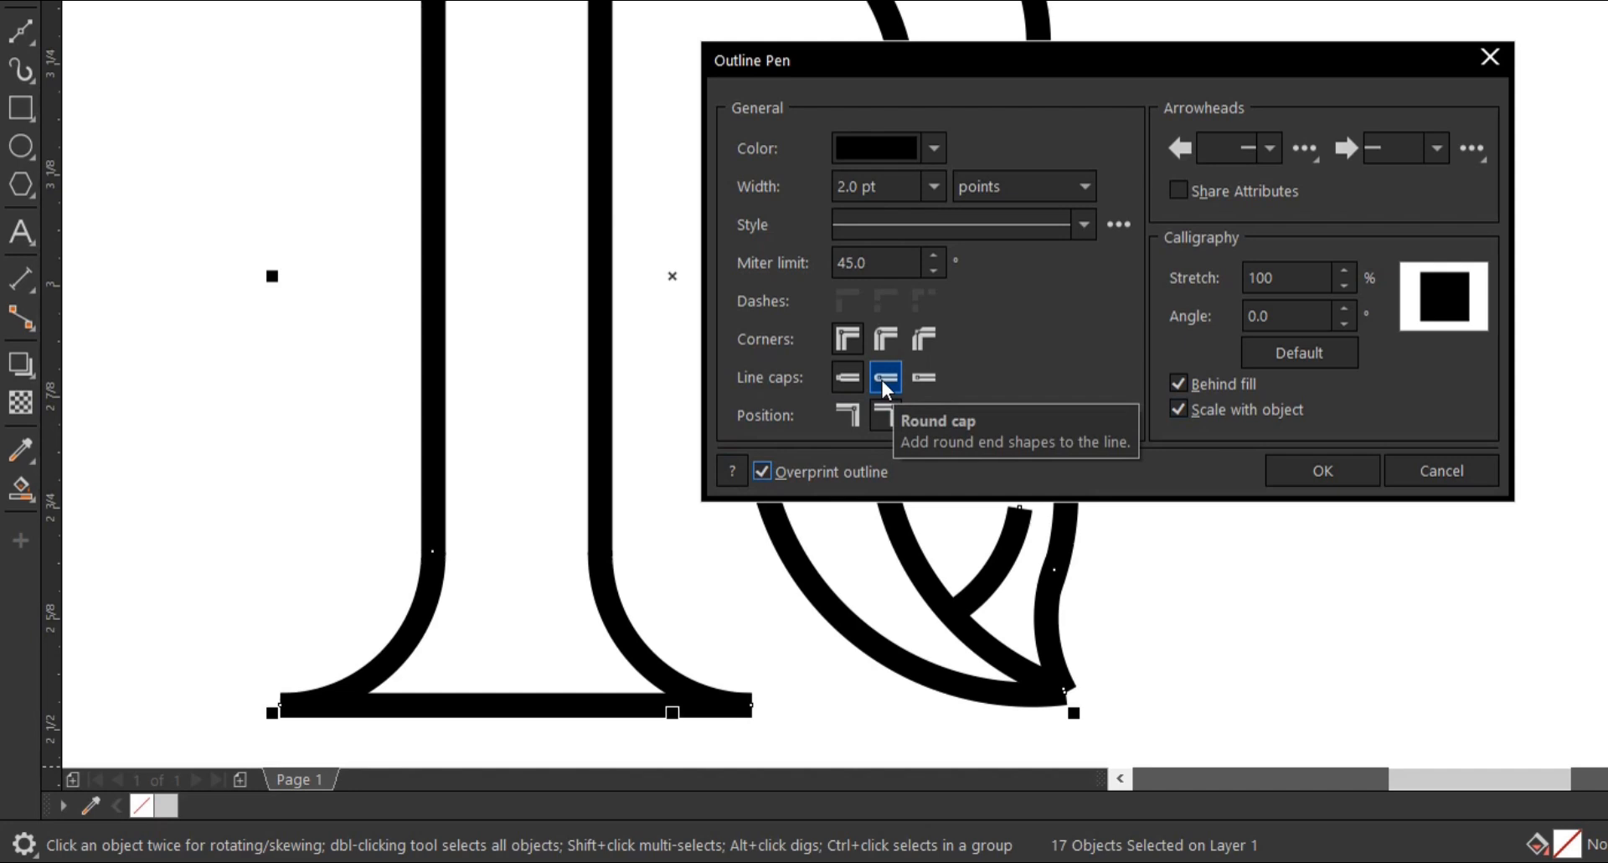
pyautogui.click(885, 378)
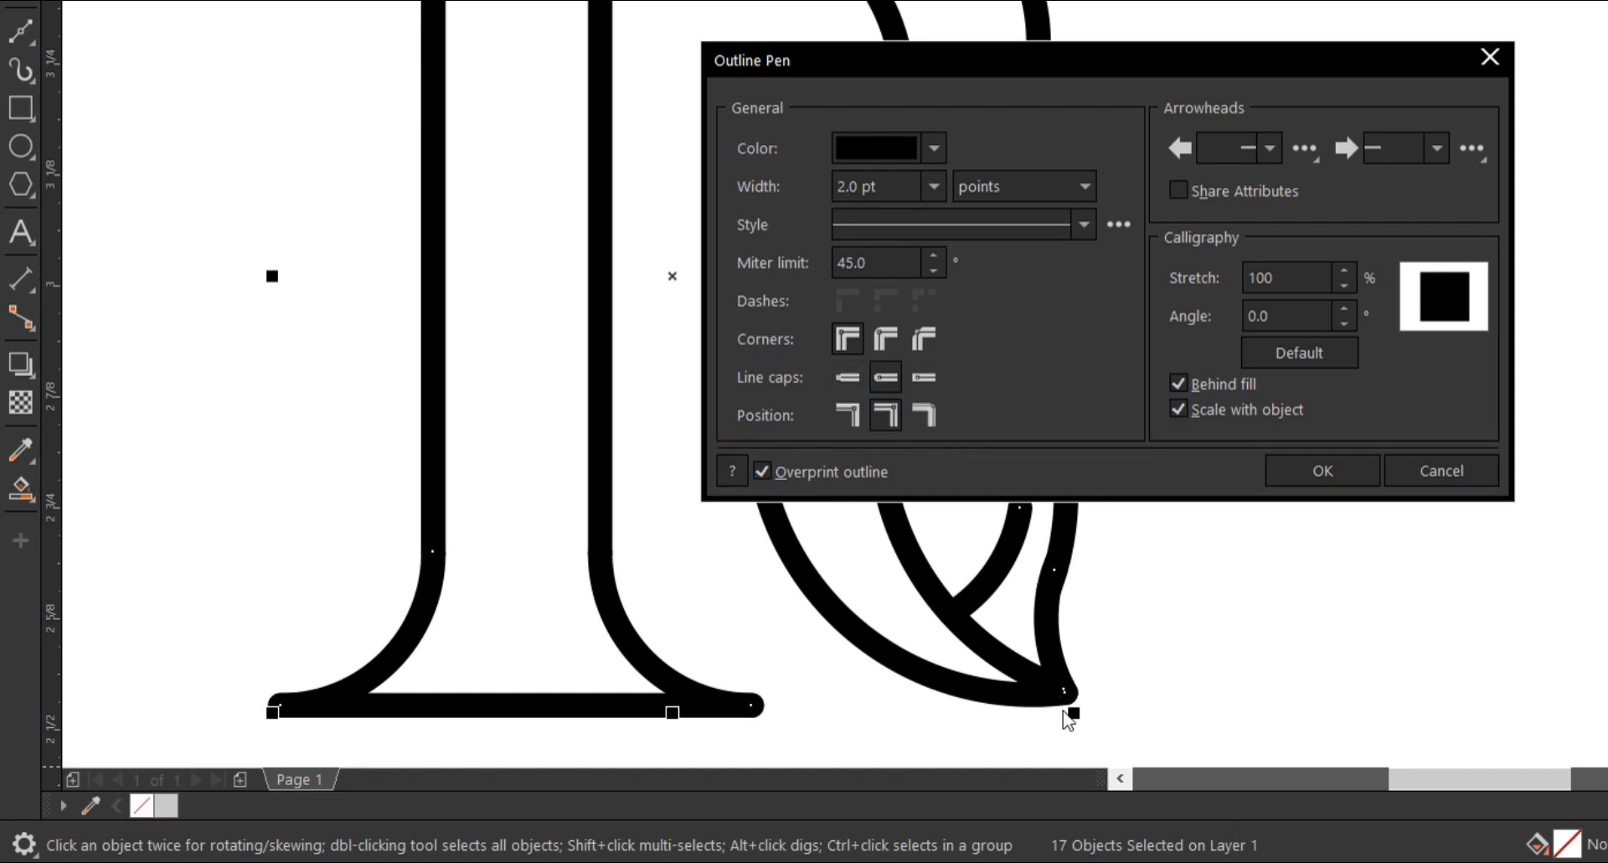
pyautogui.click(1320, 472)
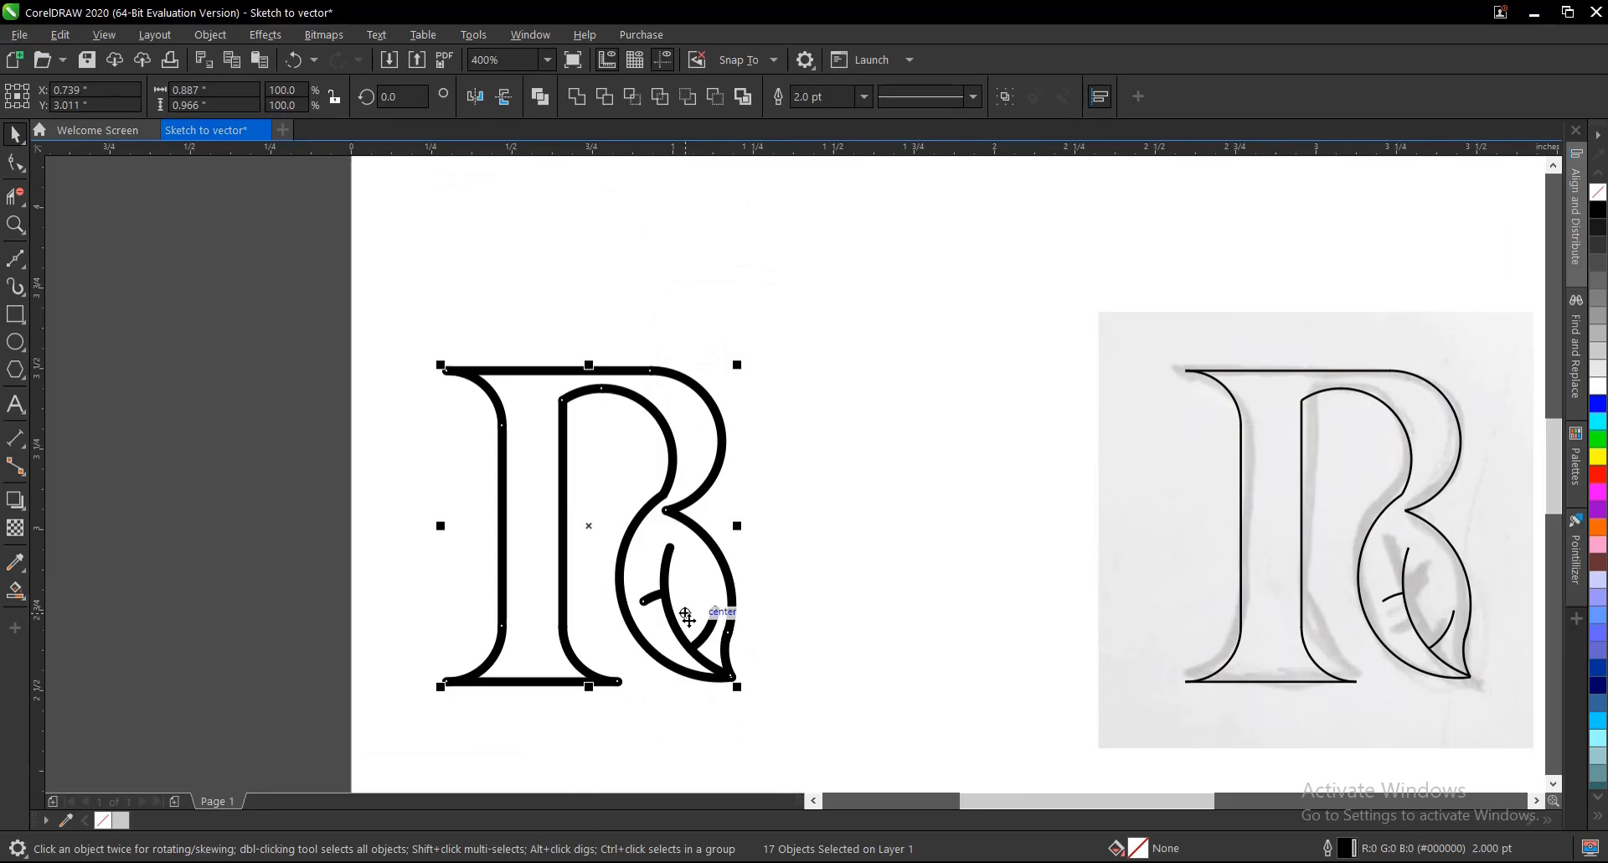
pyautogui.click(797, 571)
# Use Smart Fill on the body of the traced R over the sketch, with a 20% black fill and no outline.
pyautogui.scroll(-2, 590, 566)
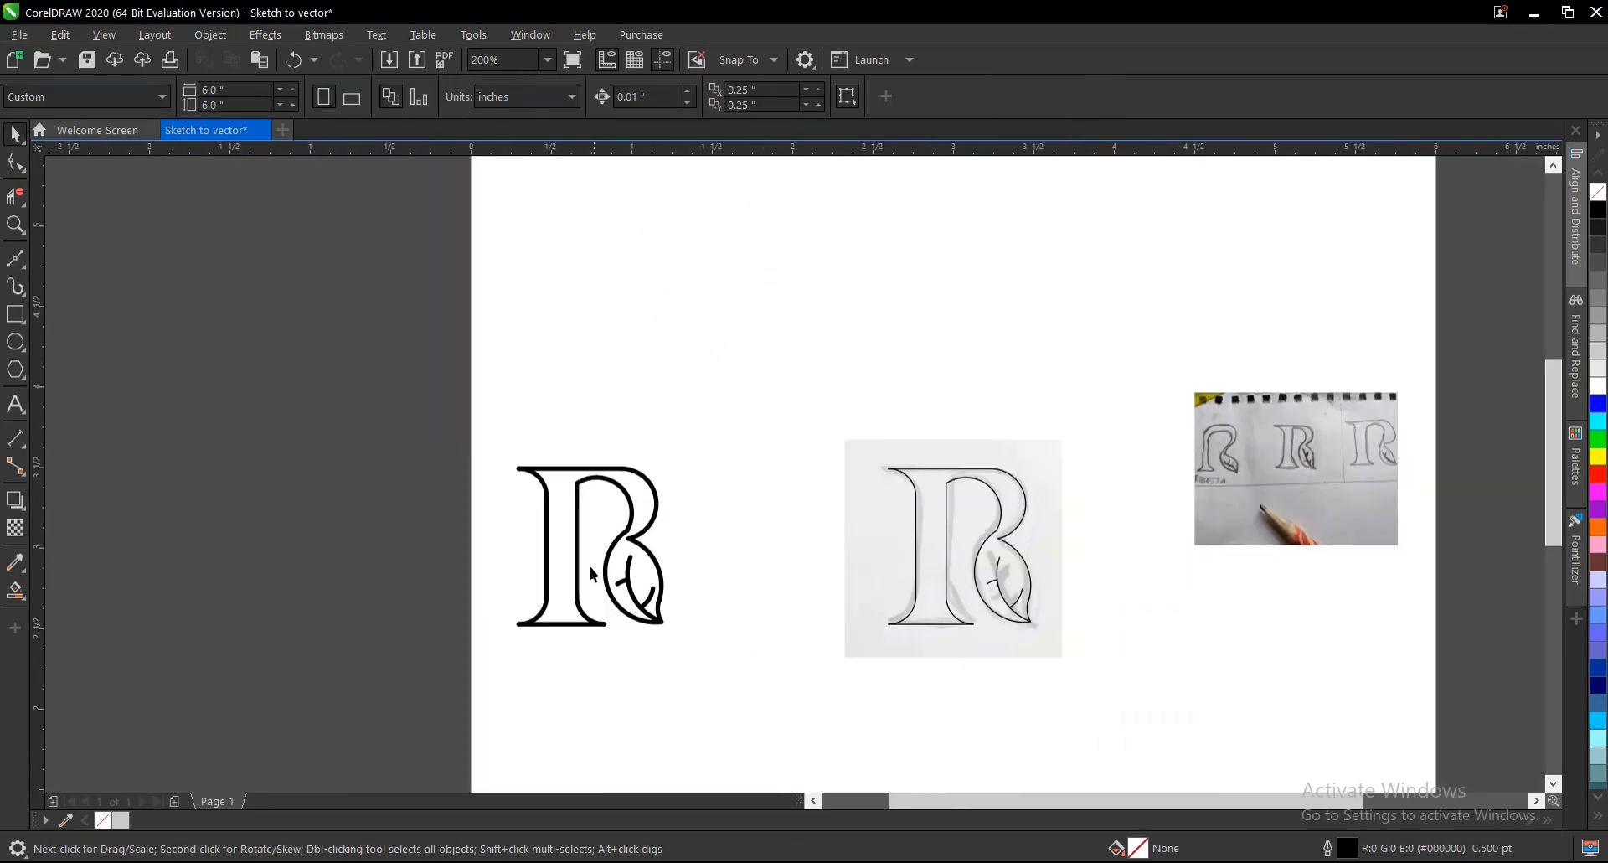
pyautogui.scroll(2, 1284, 617)
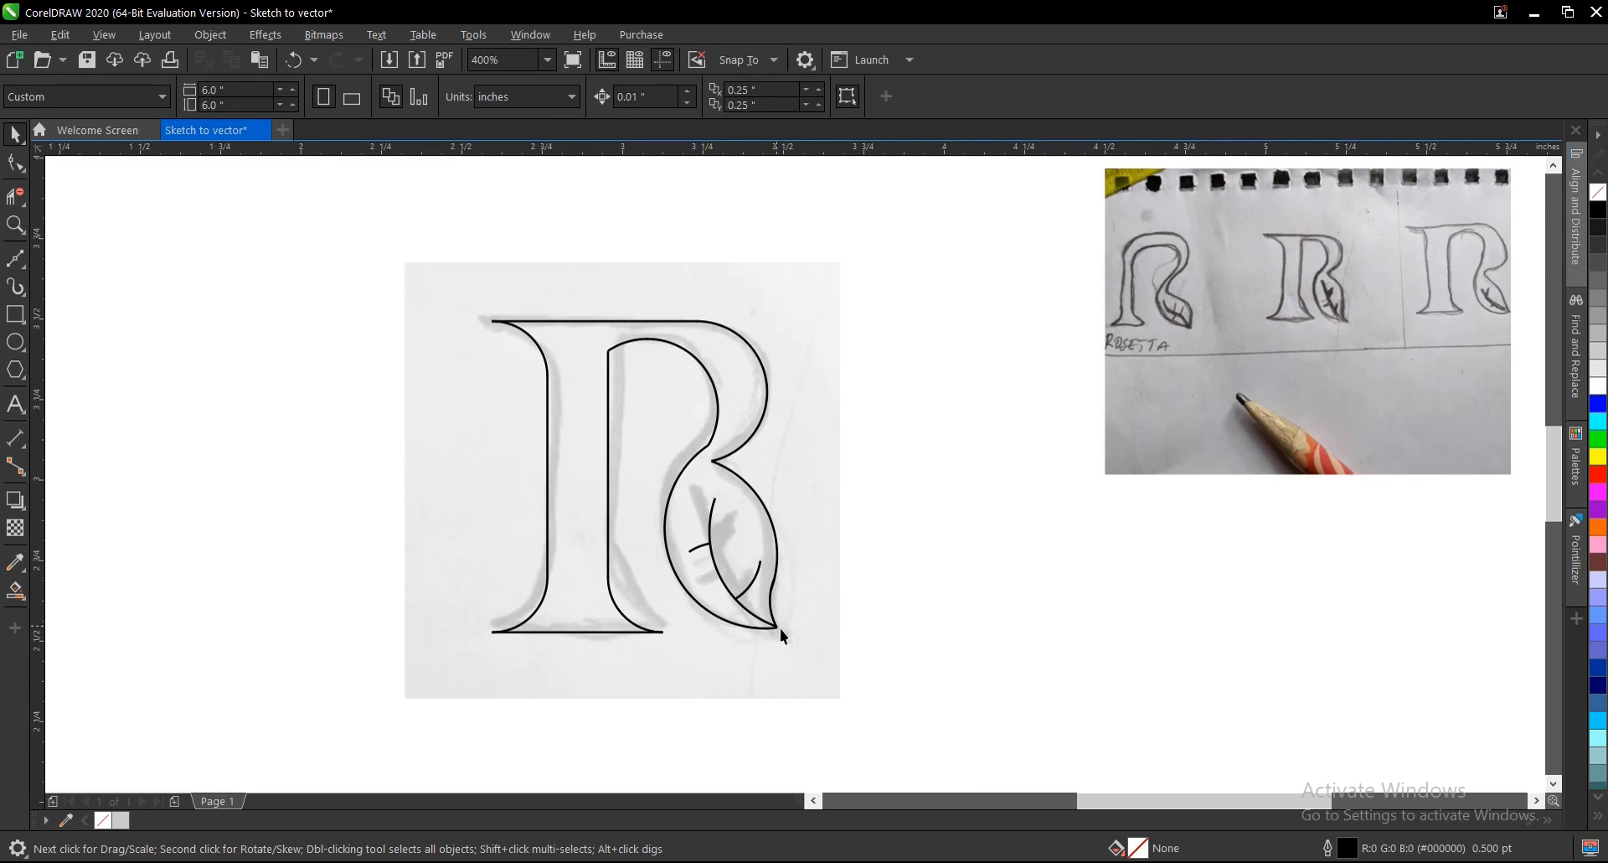
pyautogui.scroll(-2, 817, 652)
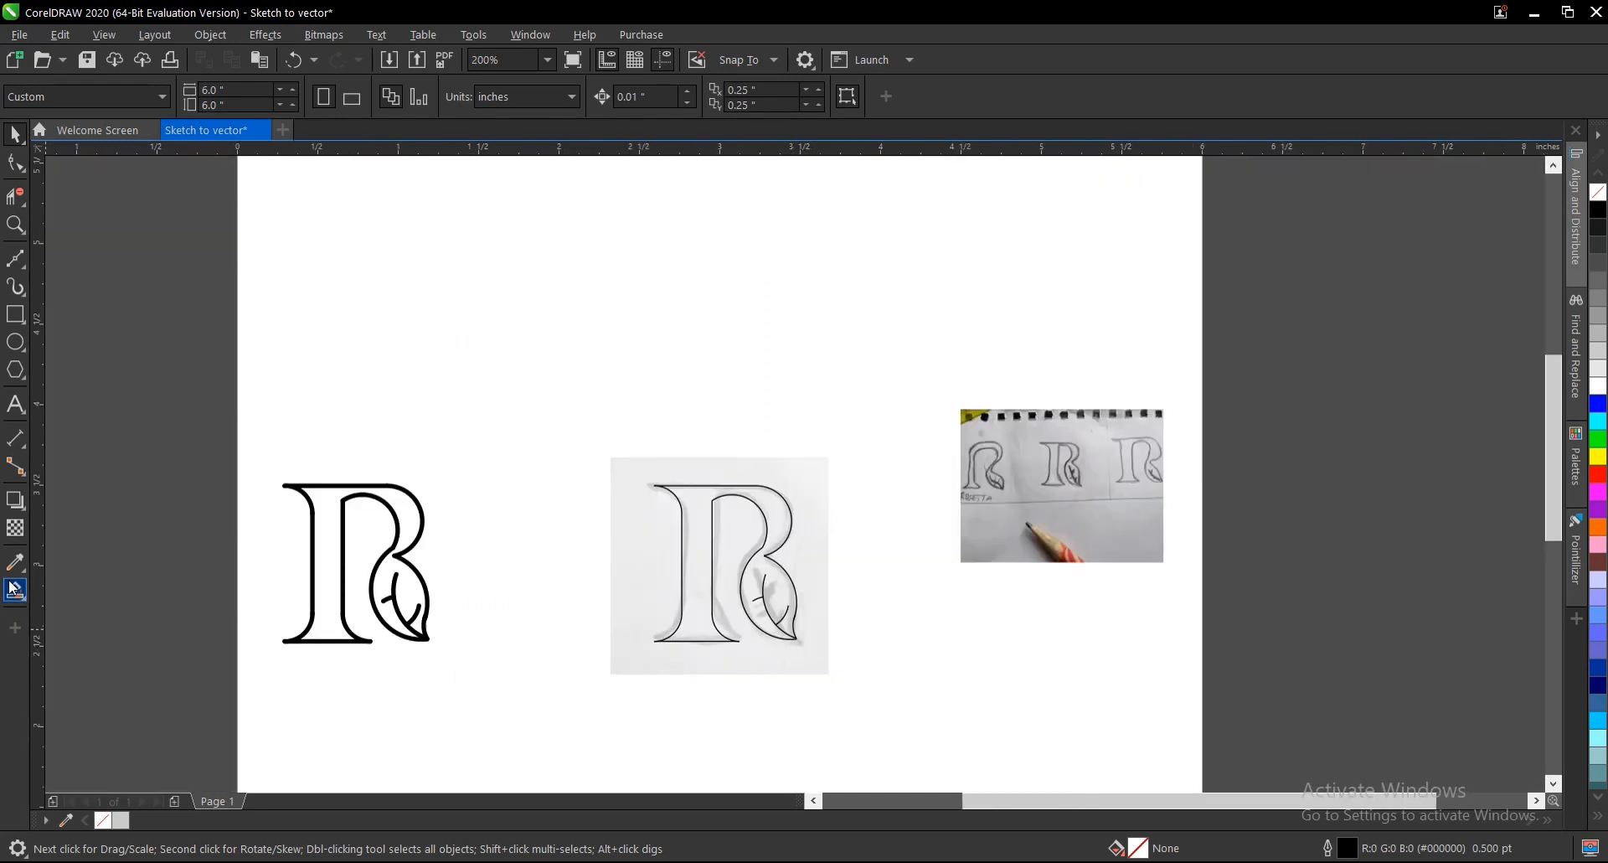
pyautogui.click(16, 591)
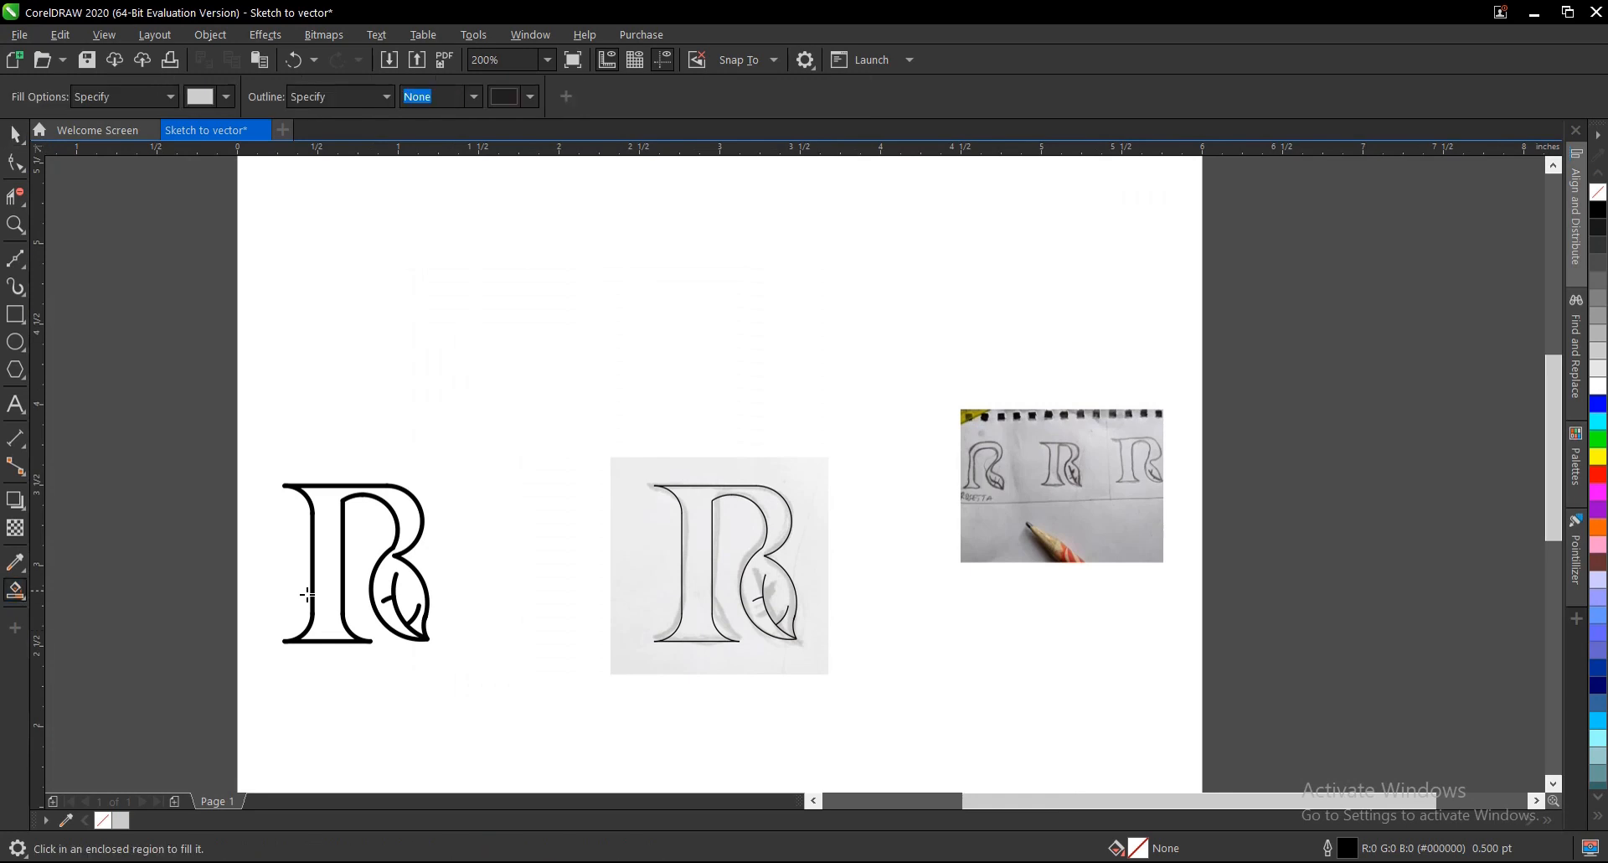
pyautogui.click(692, 534)
pyautogui.scroll(2, 760, 593)
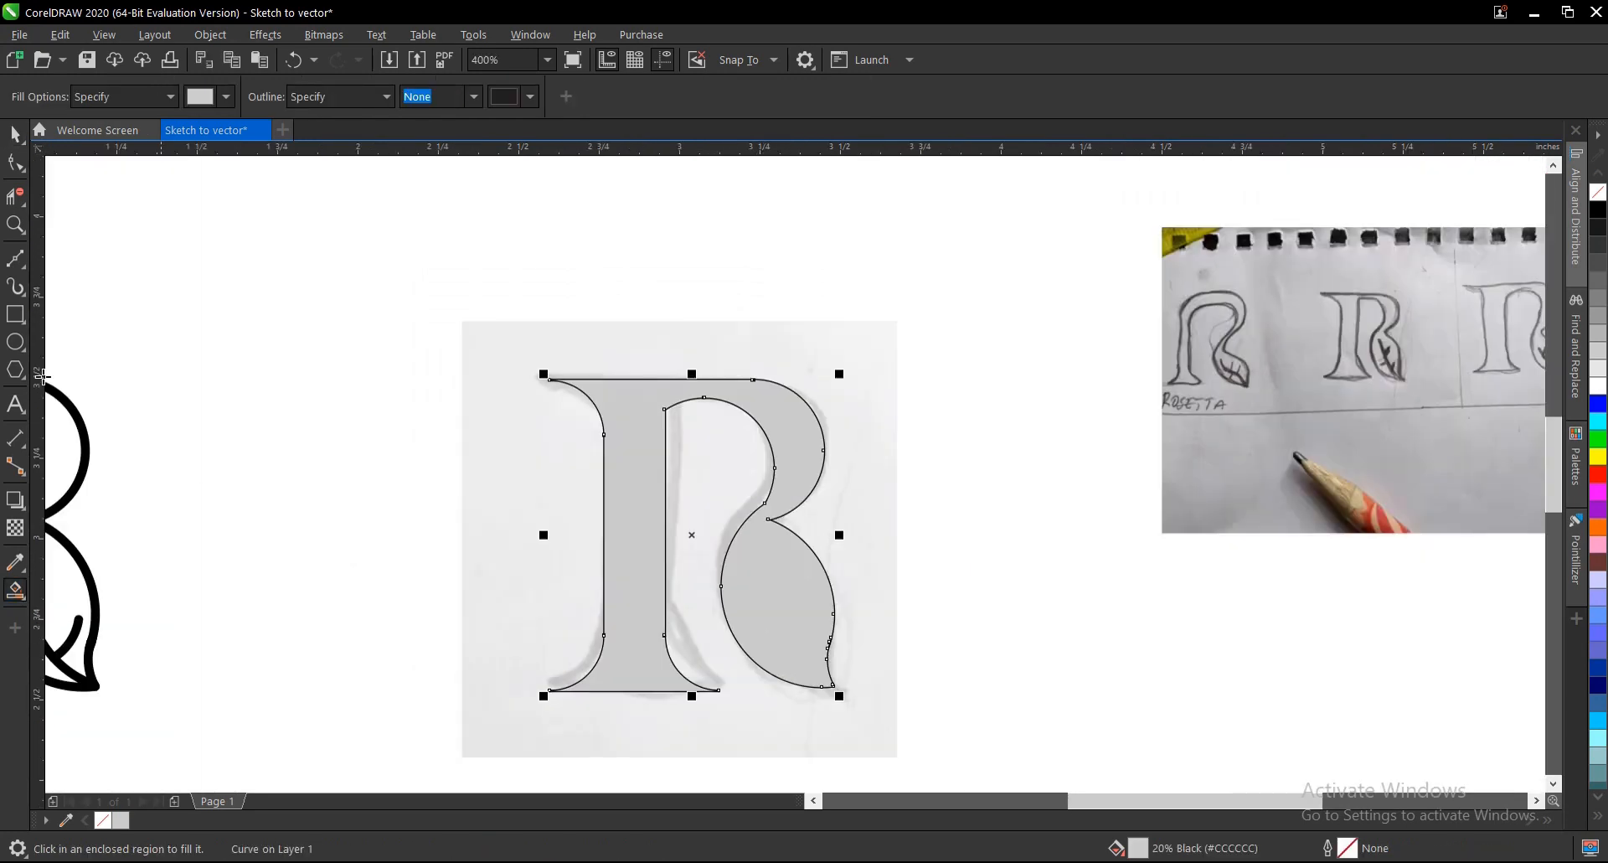
pyautogui.click(15, 134)
pyautogui.click(250, 328)
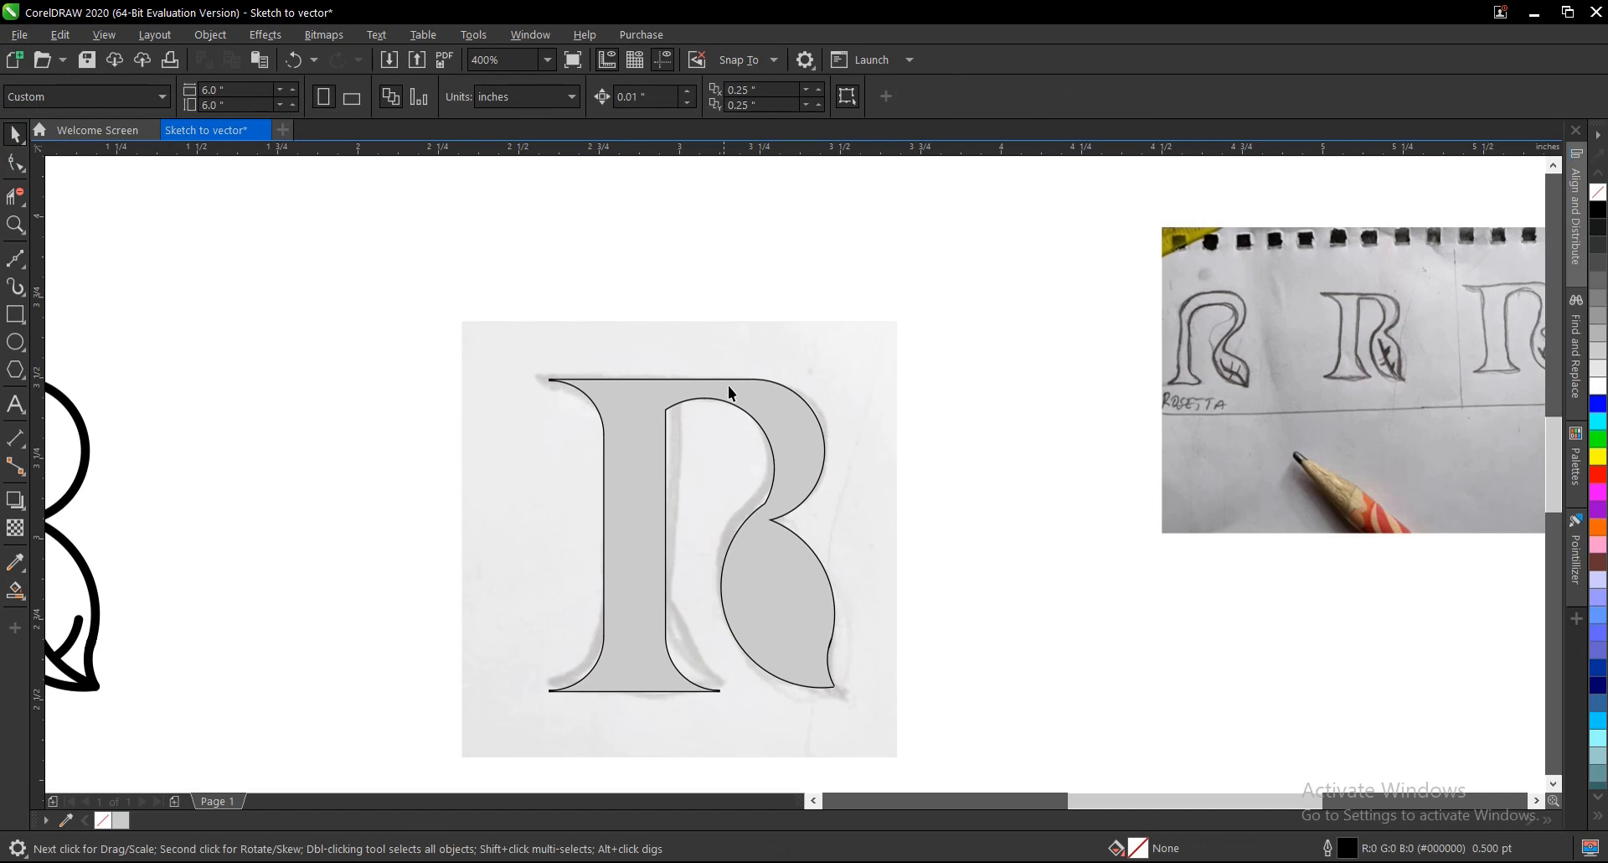
pyautogui.scroll(-2, 741, 381)
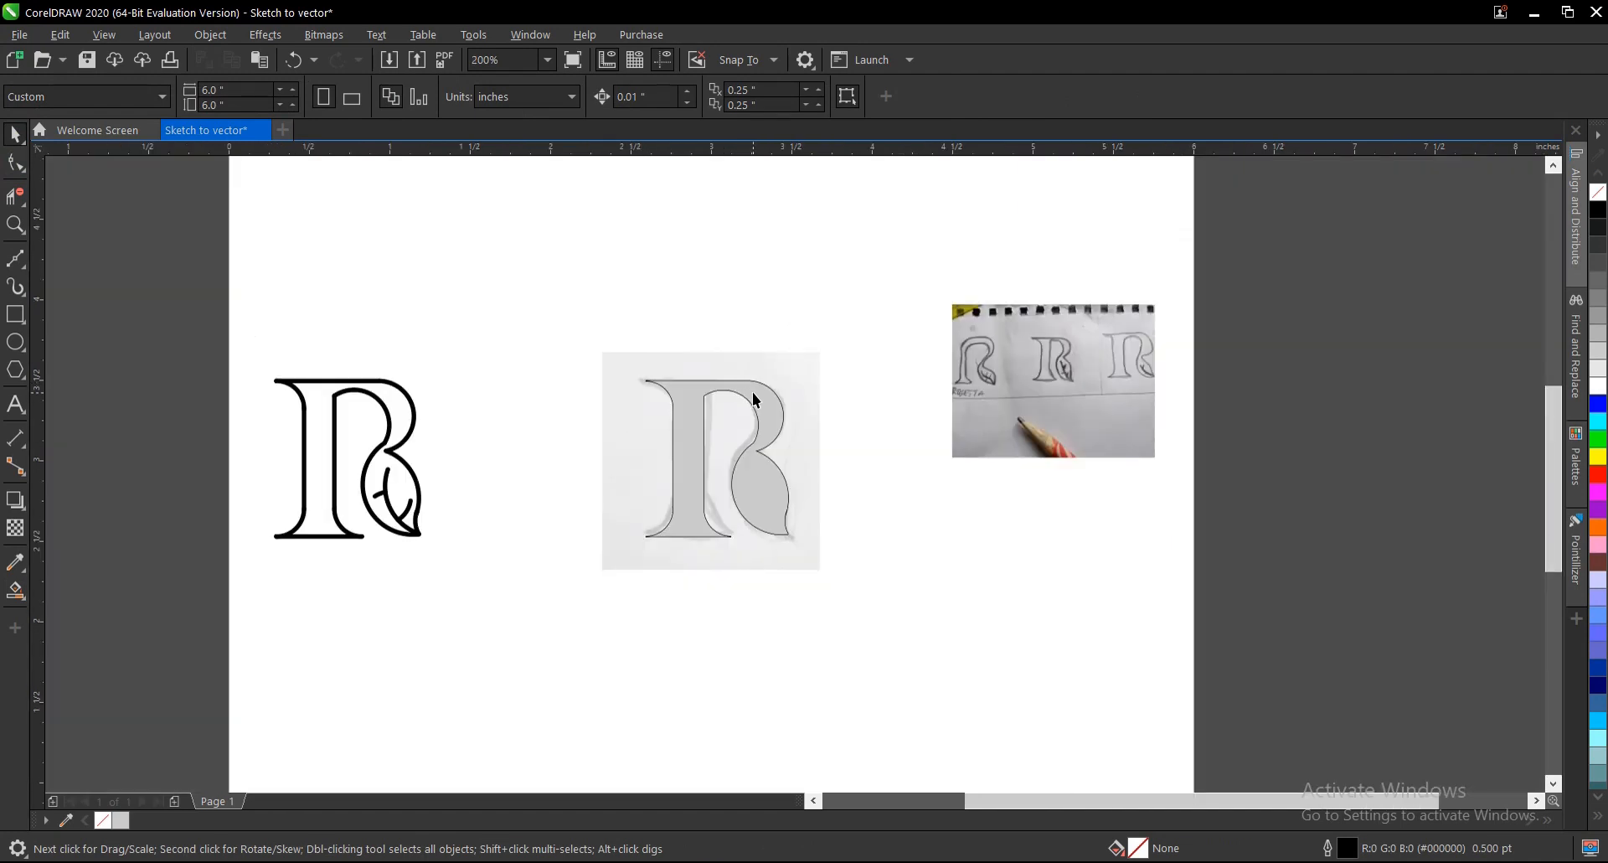
pyautogui.hotkey('ctrl', 'v')
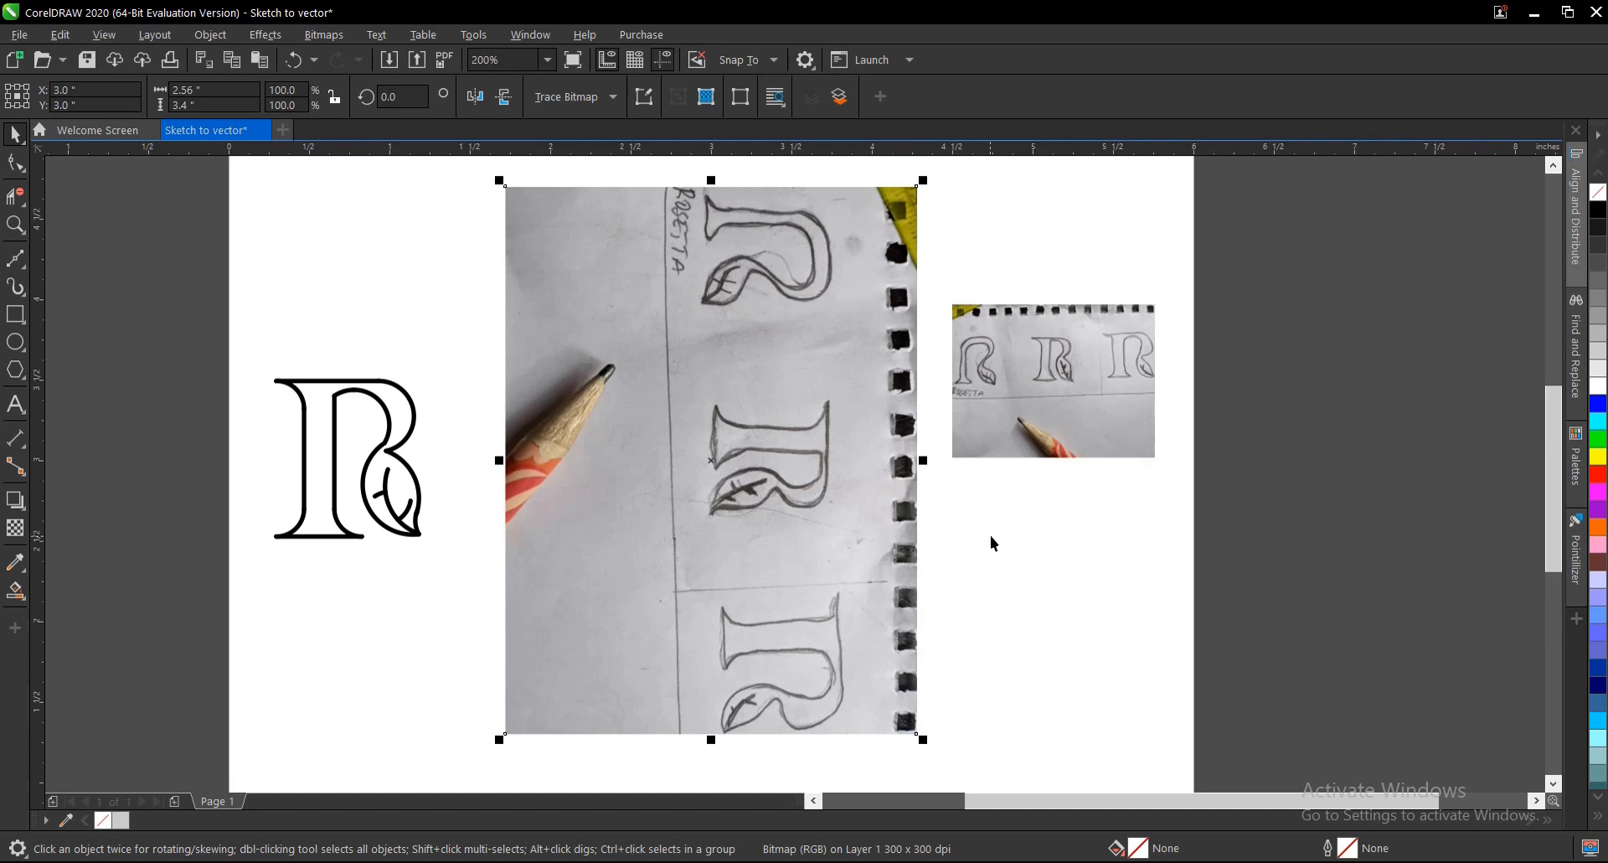
pyautogui.press('Delete')
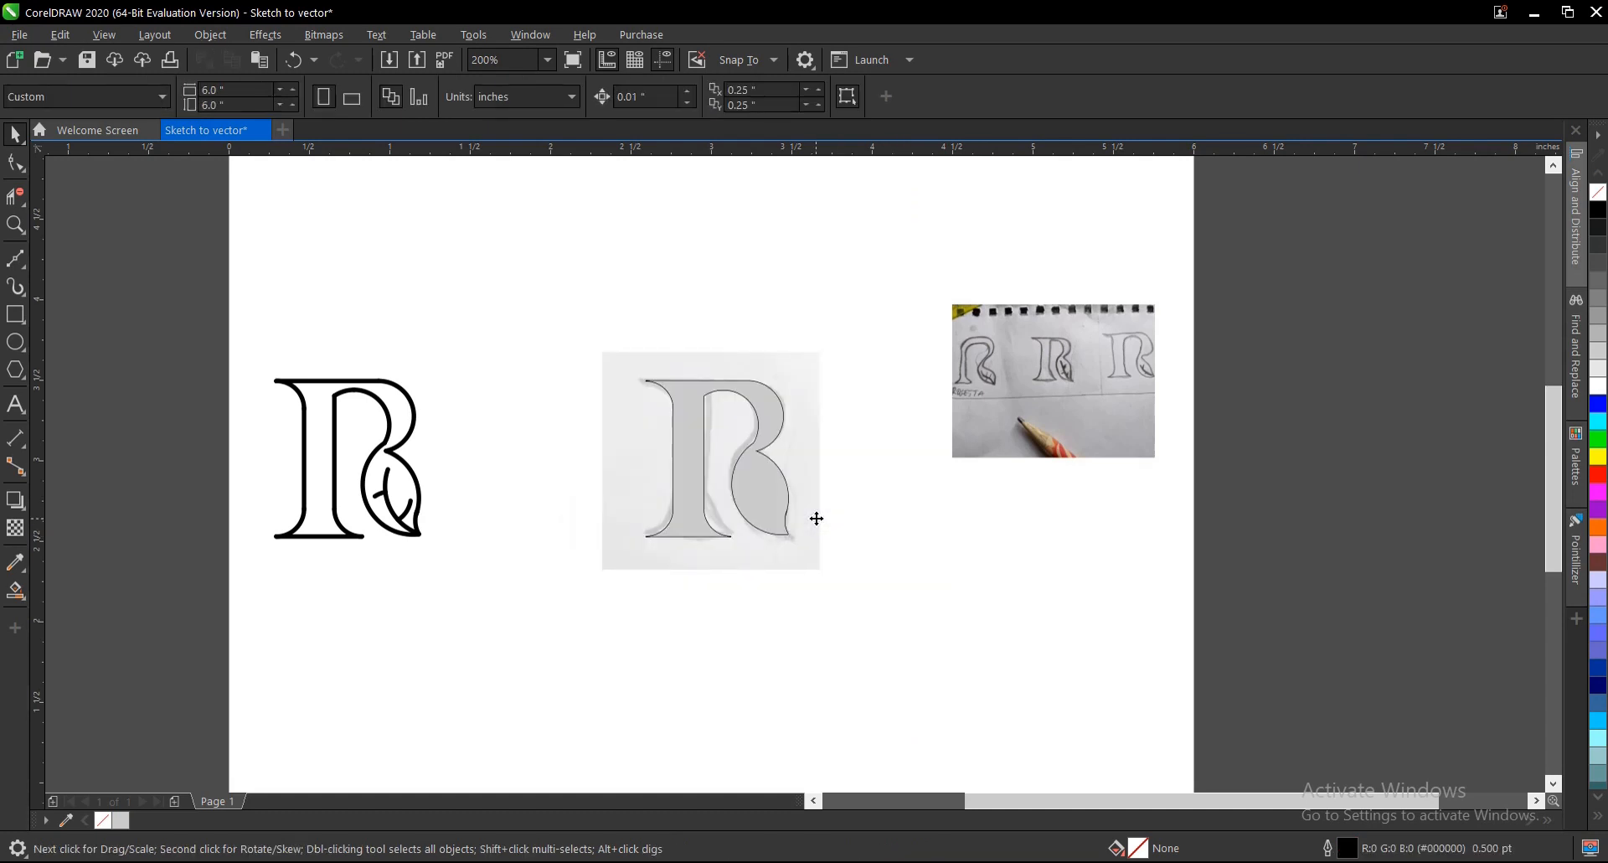
pyautogui.scroll(1, 682, 439)
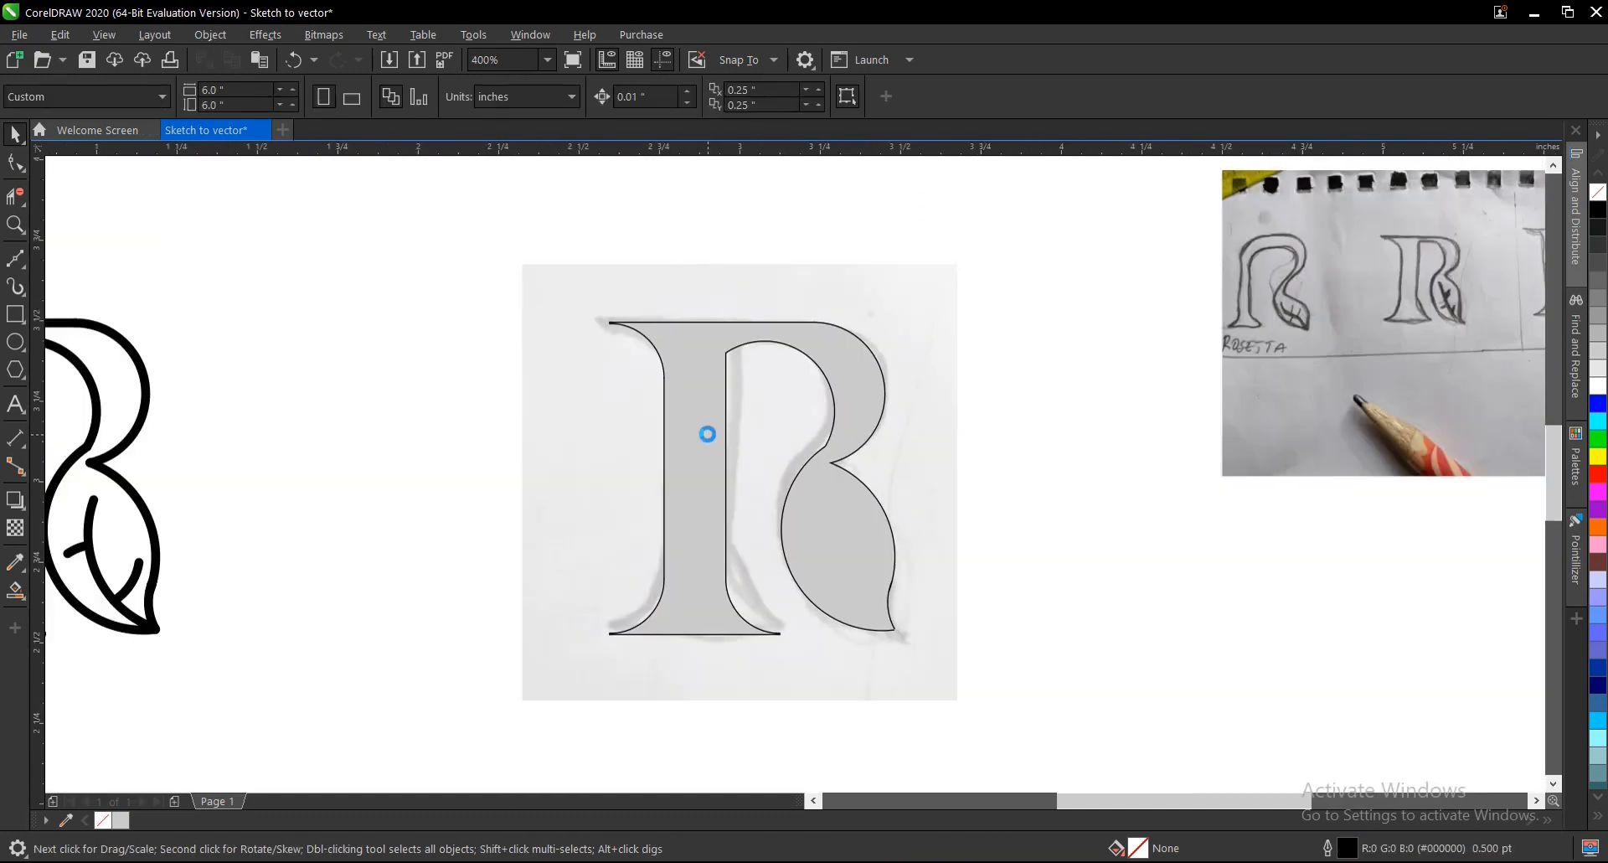
pyautogui.press('super+v')
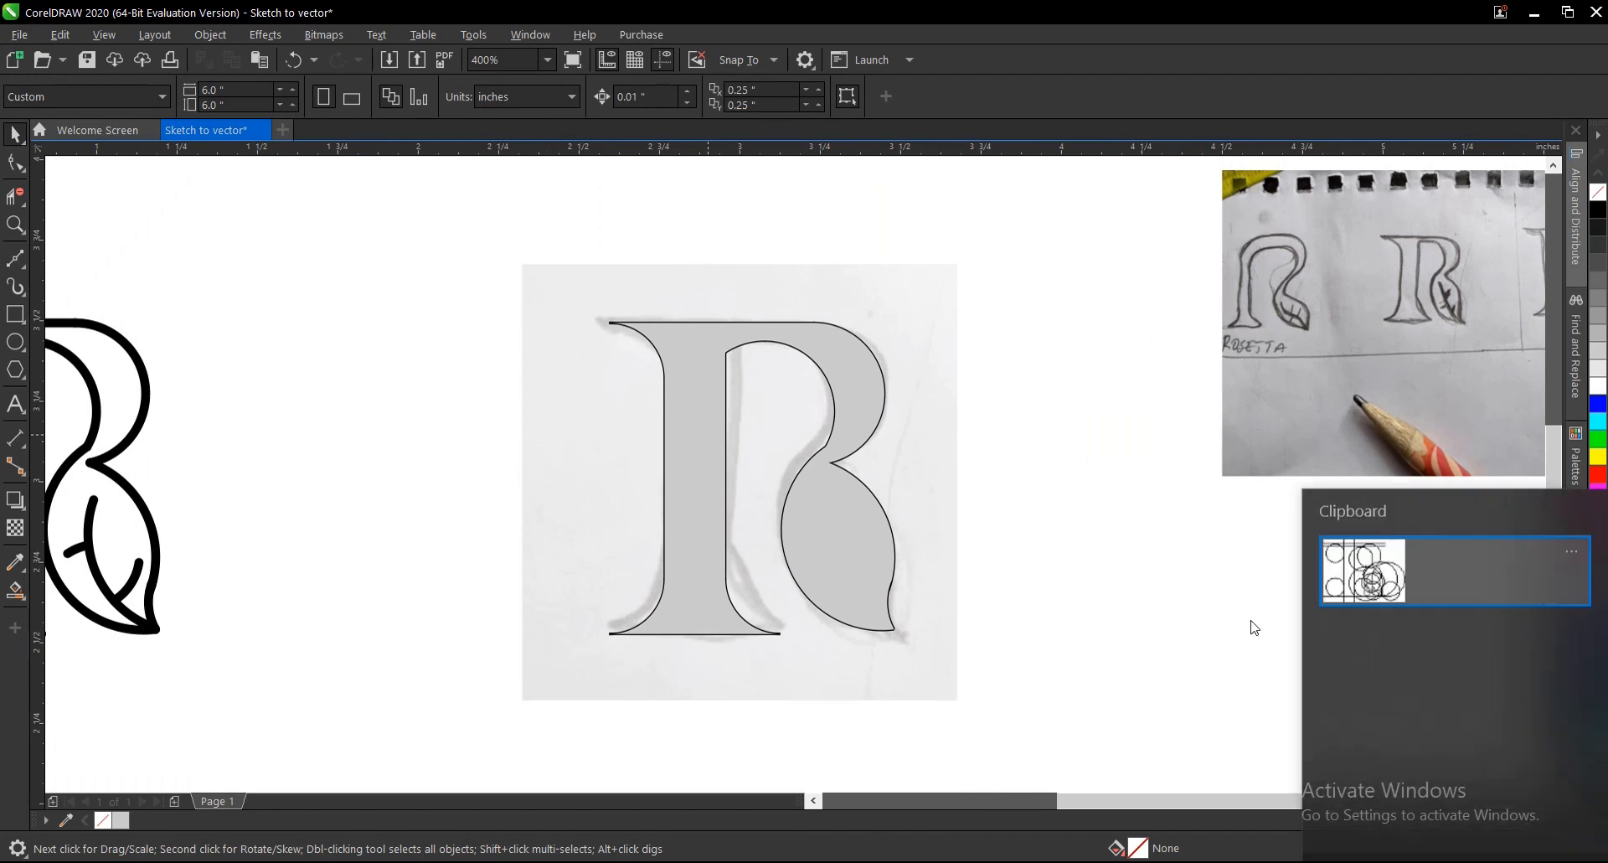
pyautogui.click(1393, 578)
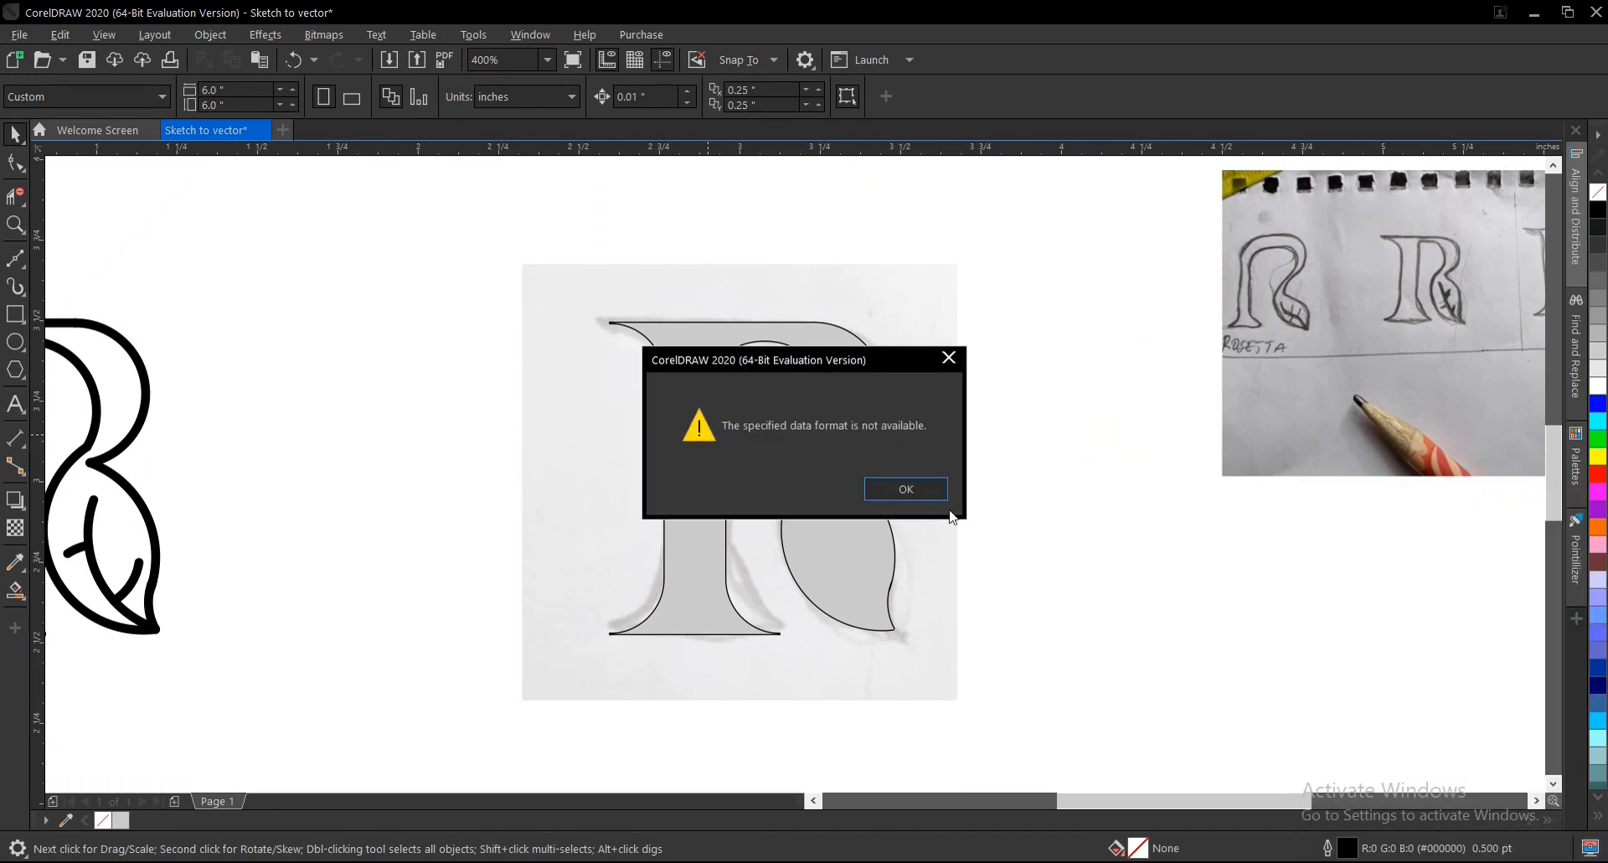
pyautogui.click(896, 492)
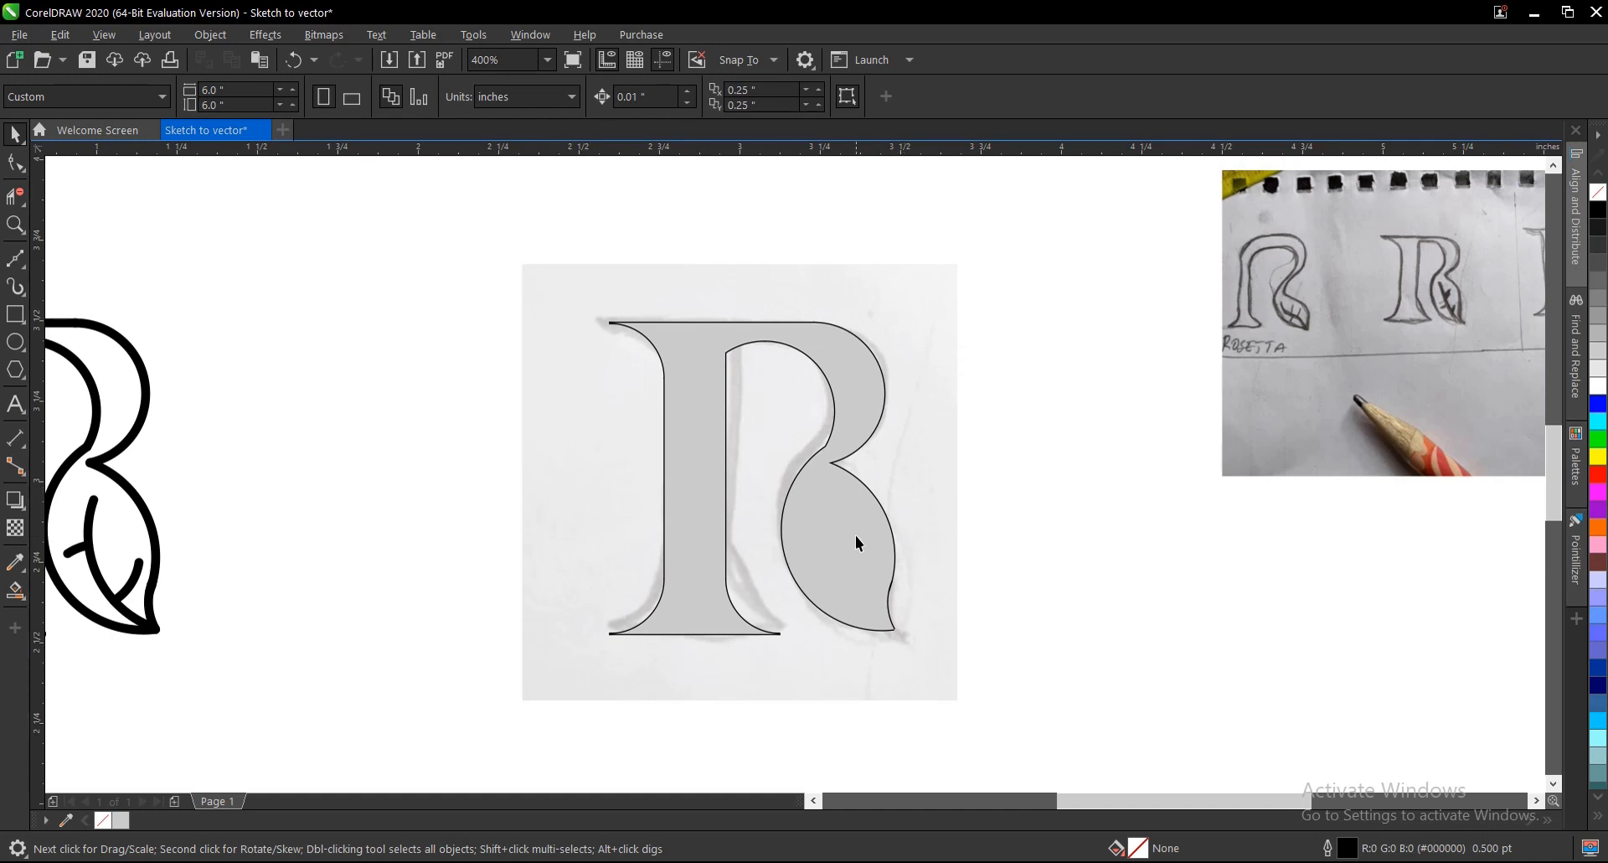
pyautogui.scroll(-2, 856, 535)
pyautogui.scroll(2, 855, 549)
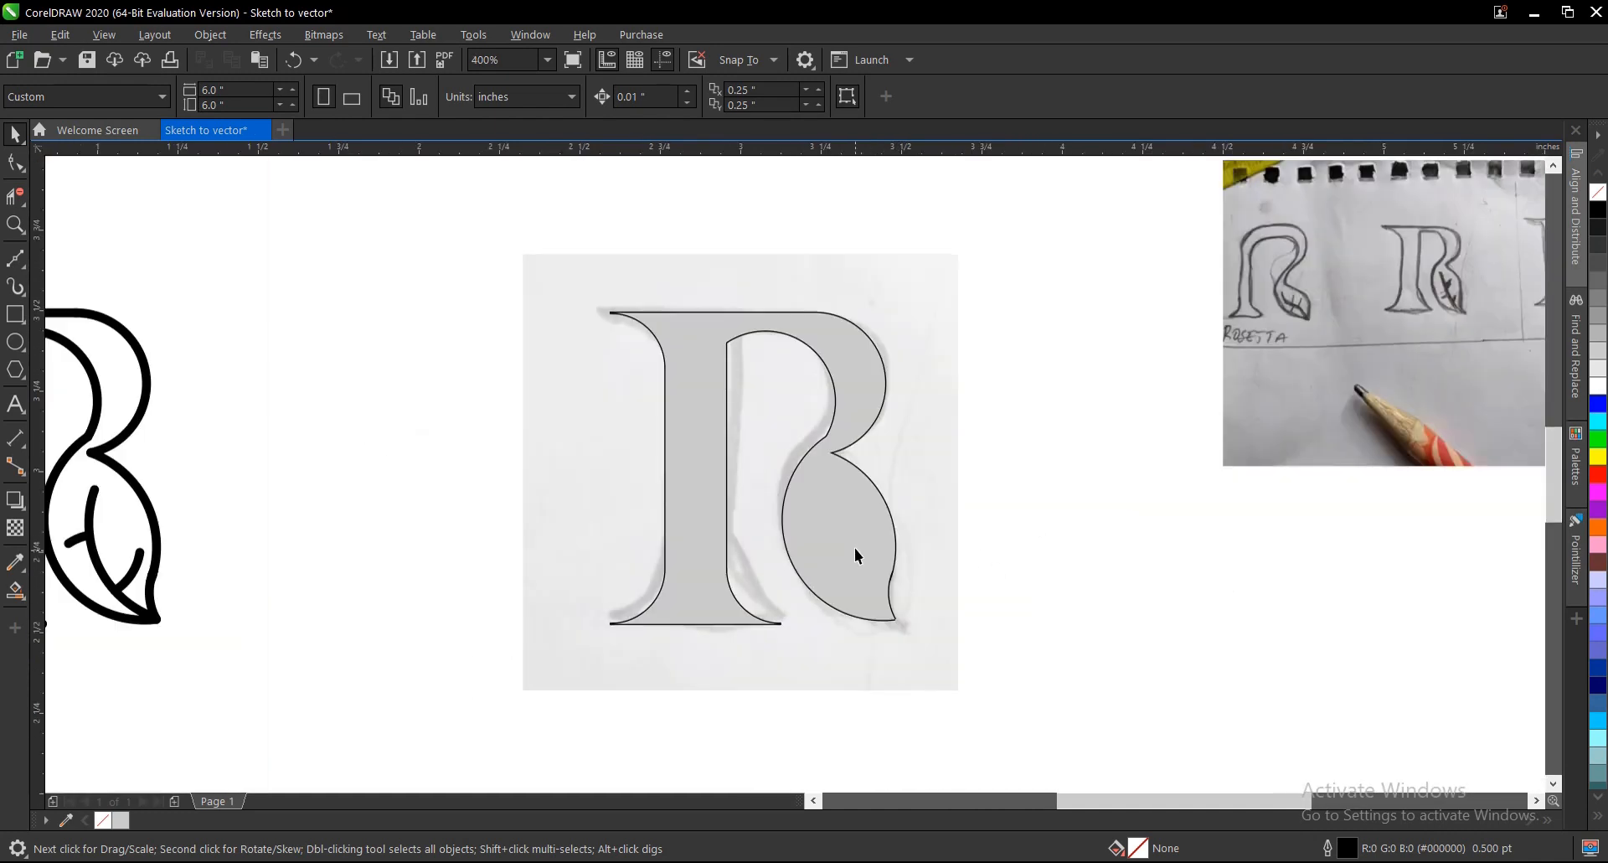
pyautogui.hotkey('ctrl', 'v')
pyautogui.scroll(-2, 855, 545)
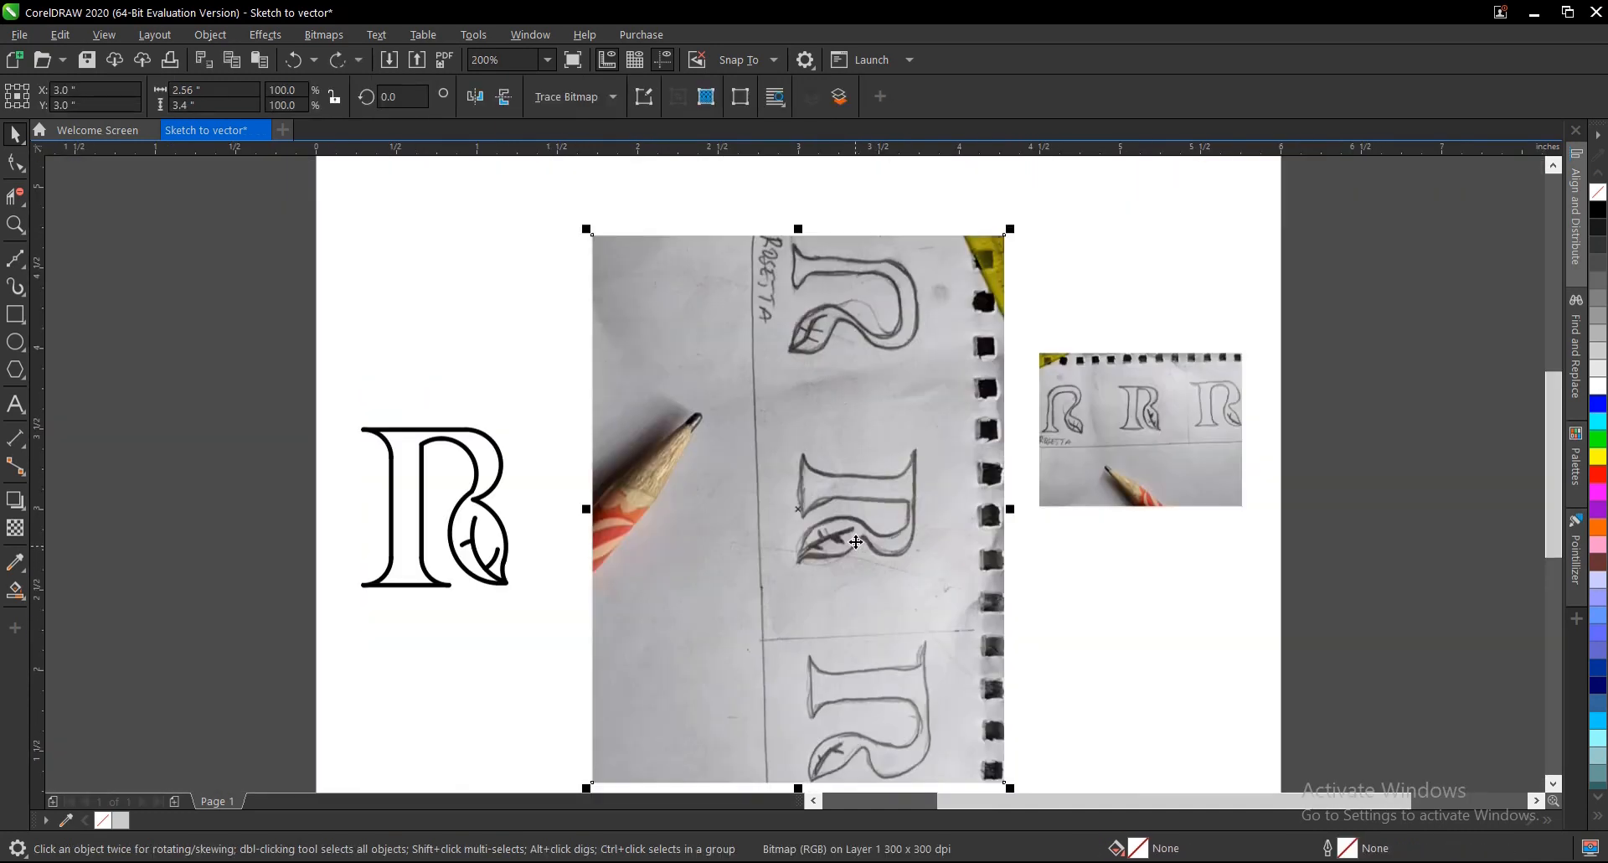
pyautogui.press('Delete')
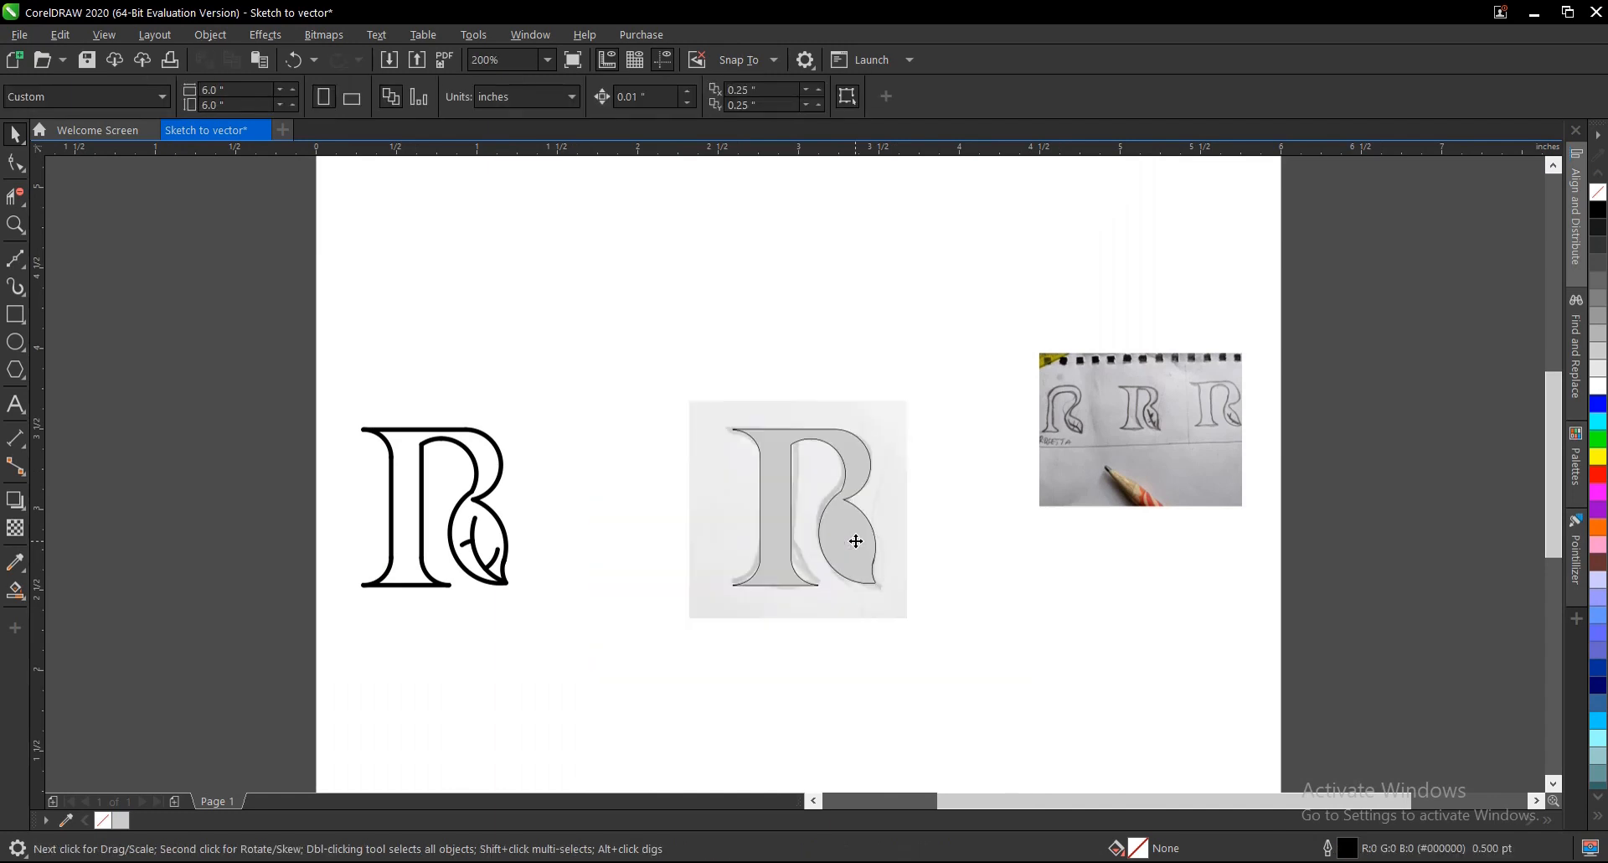
pyautogui.scroll(2, 855, 536)
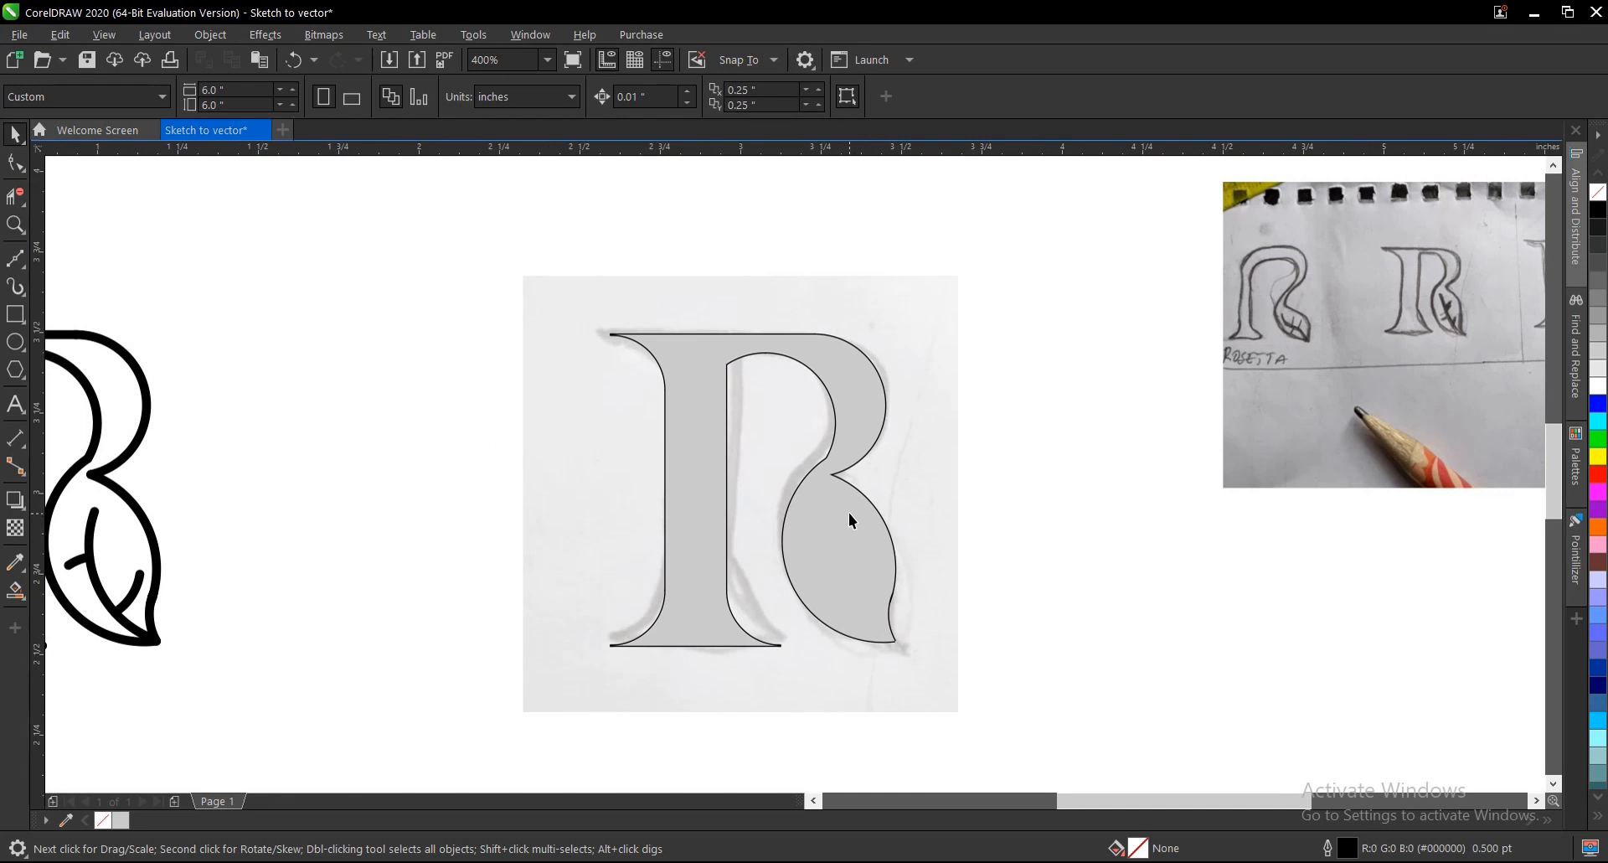
pyautogui.moveTo(1058, 450); pyautogui.dragTo(775, 651)
pyautogui.hotkey('ctrl', 'z')
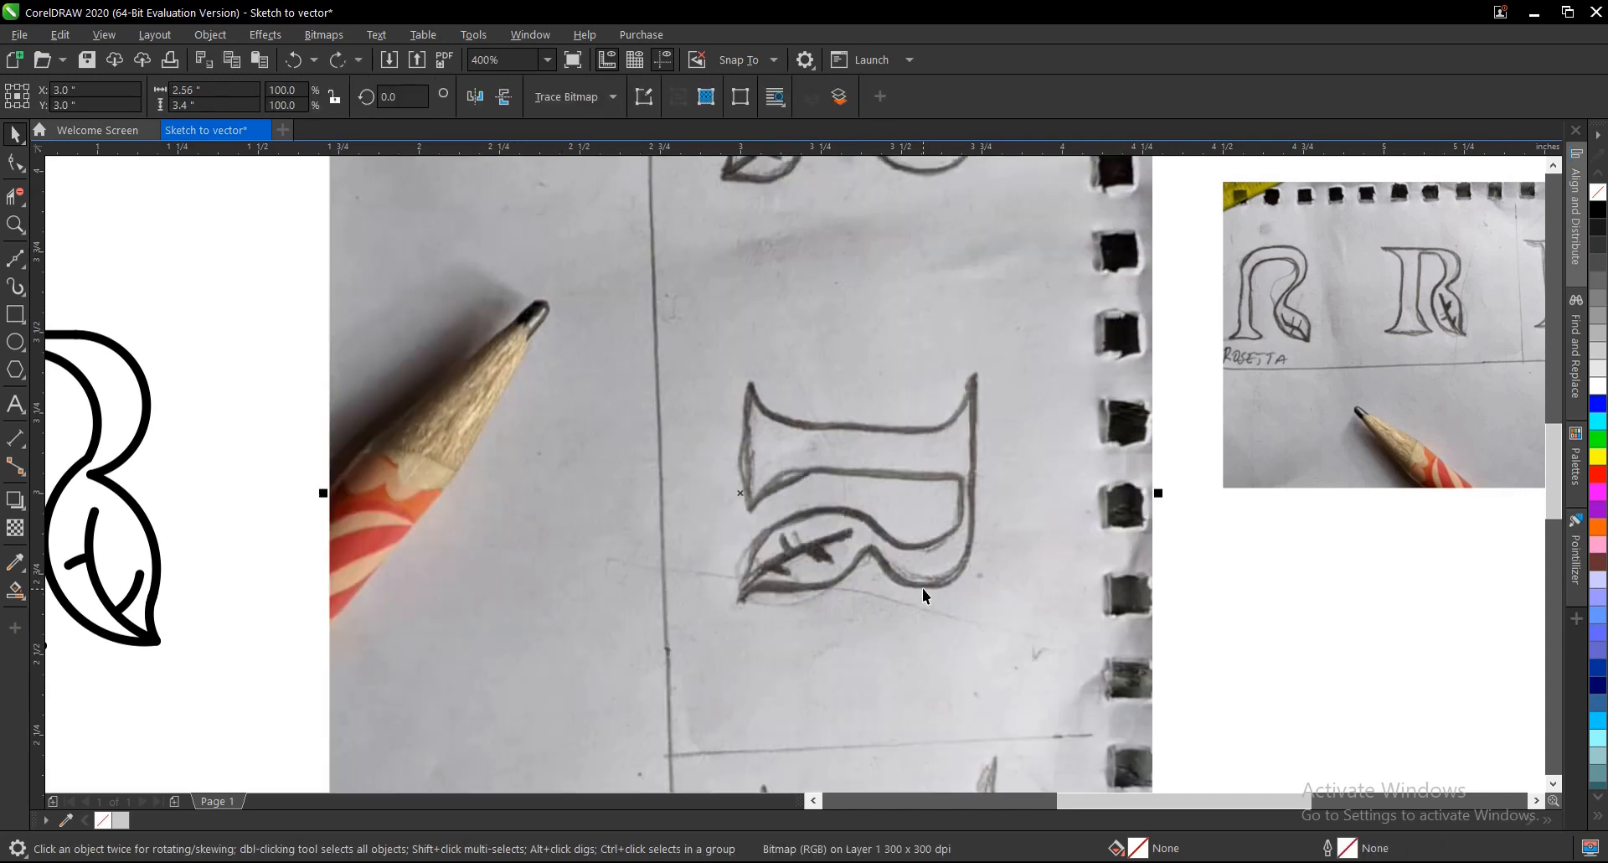
pyautogui.hotkey('ctrl', 'shift', 'z')
# Move the grey filled R off the sketch into the gap between the thick outline R and the traced R.
pyautogui.scroll(-2, 871, 525)
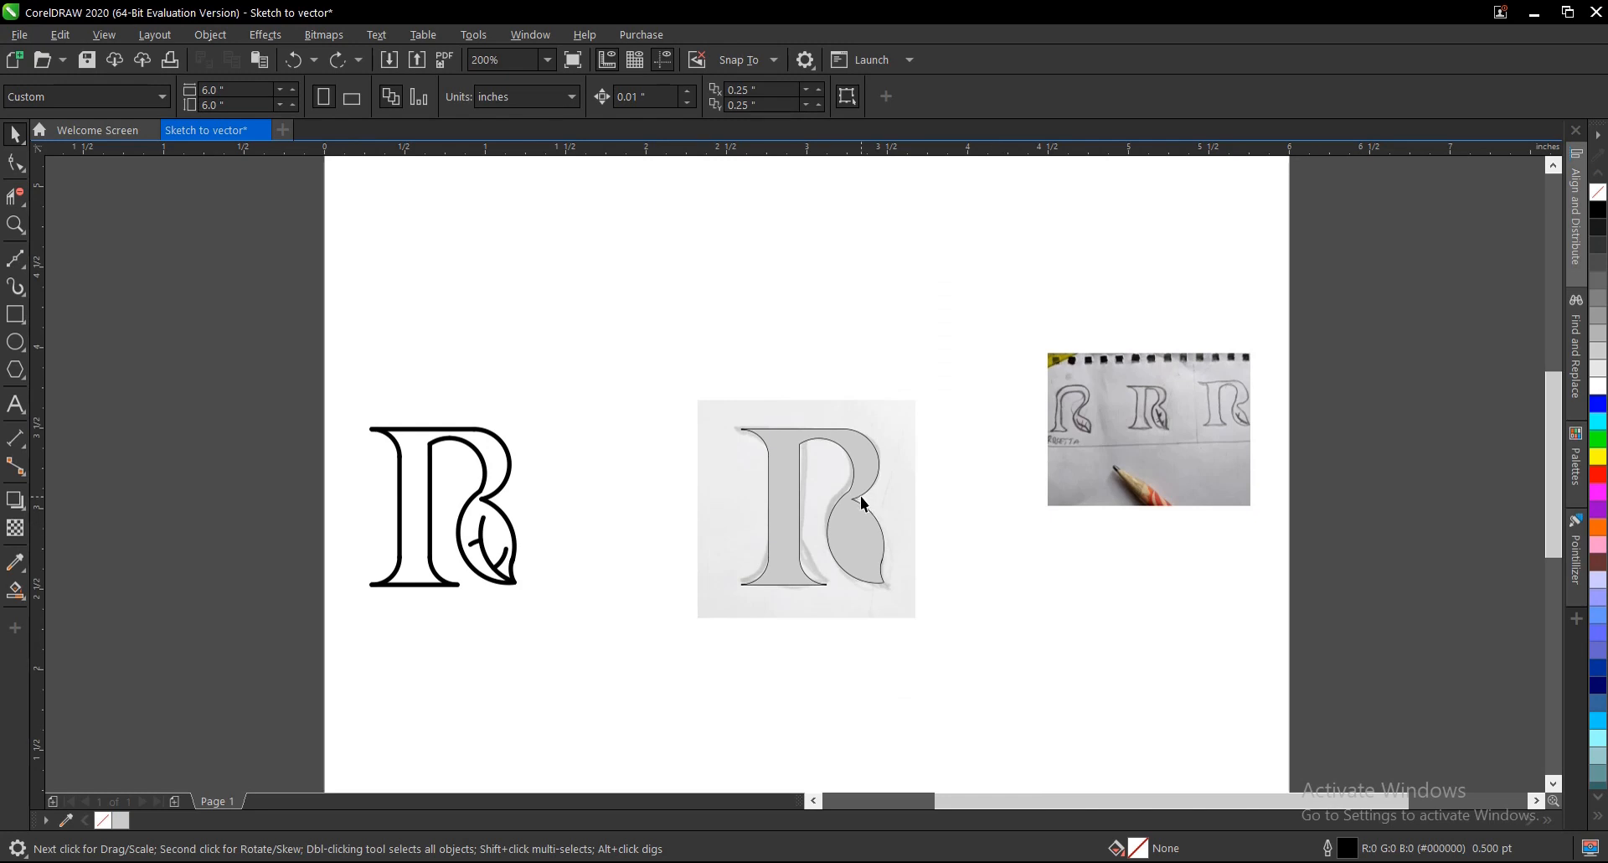
pyautogui.click(786, 453)
pyautogui.moveTo(786, 454); pyautogui.dragTo(616, 453)
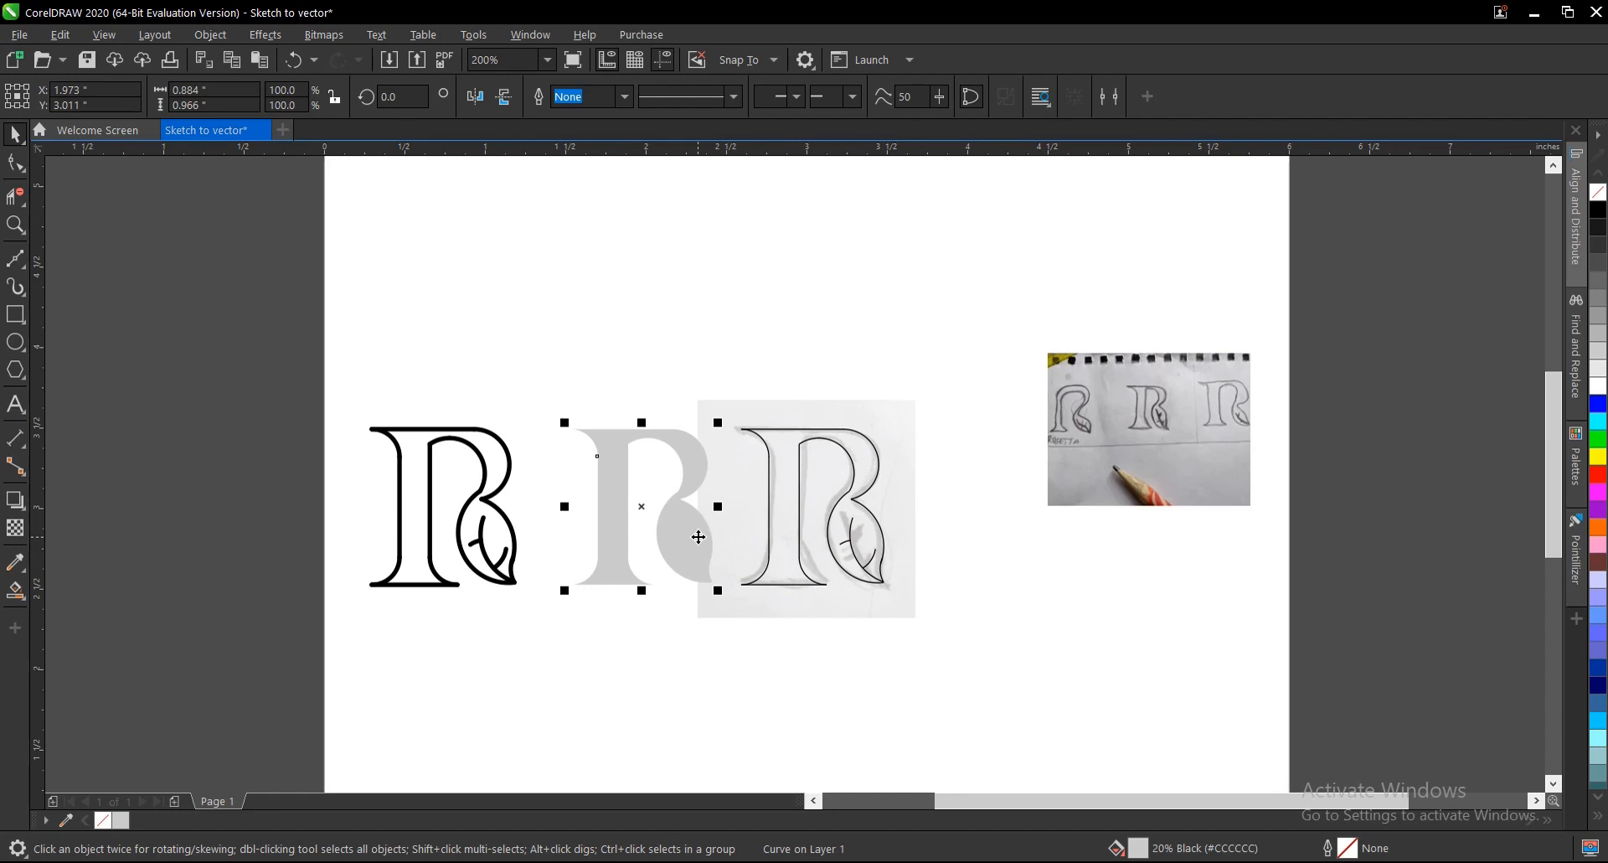
pyautogui.scroll(1, 877, 586)
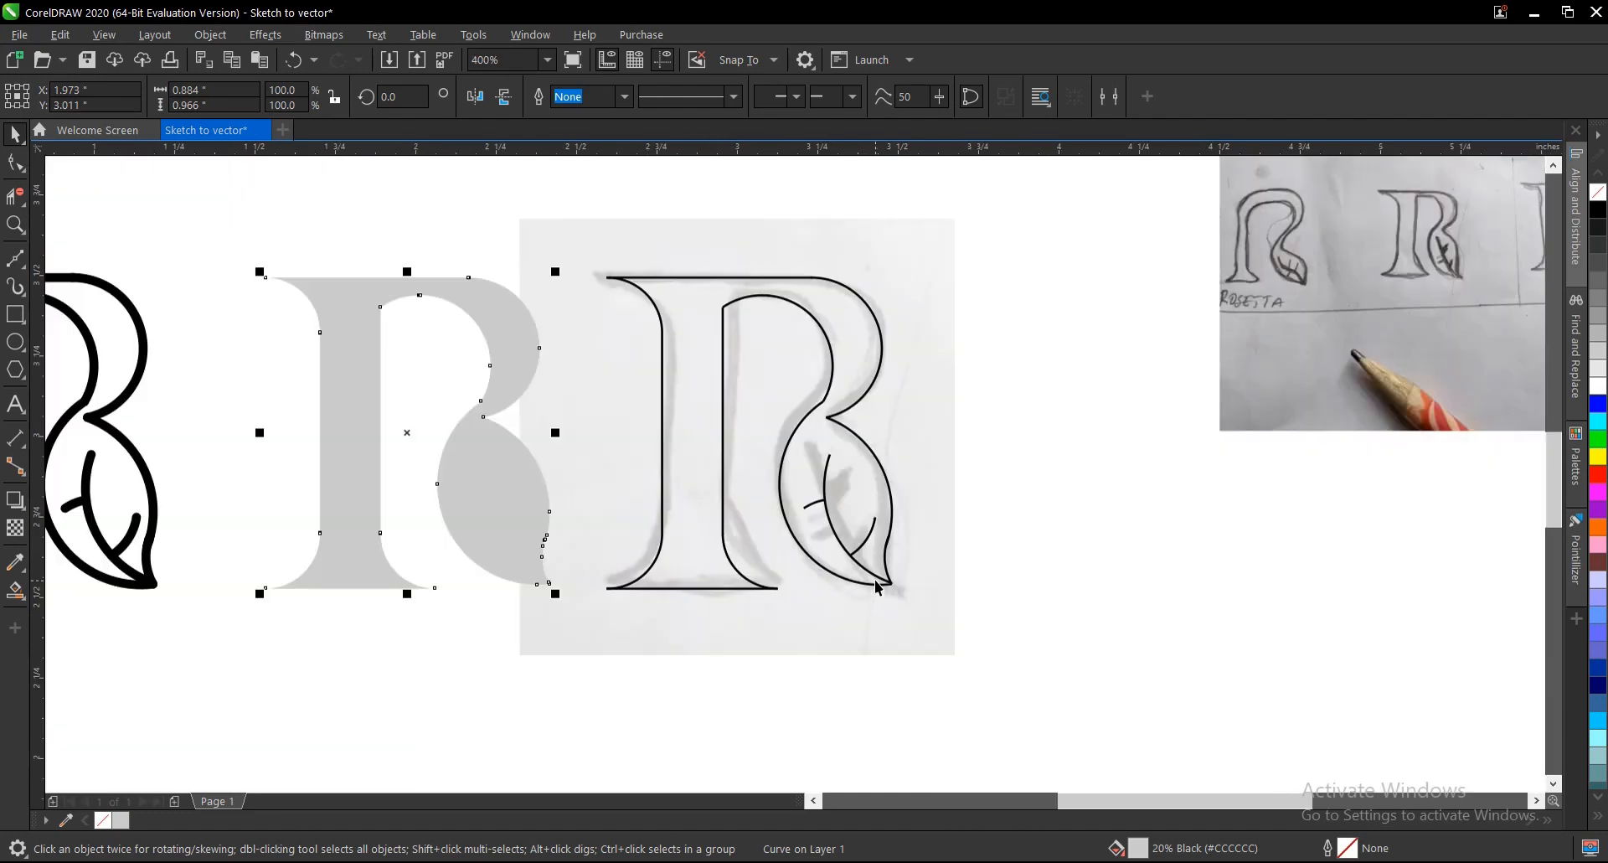
pyautogui.click(1087, 598)
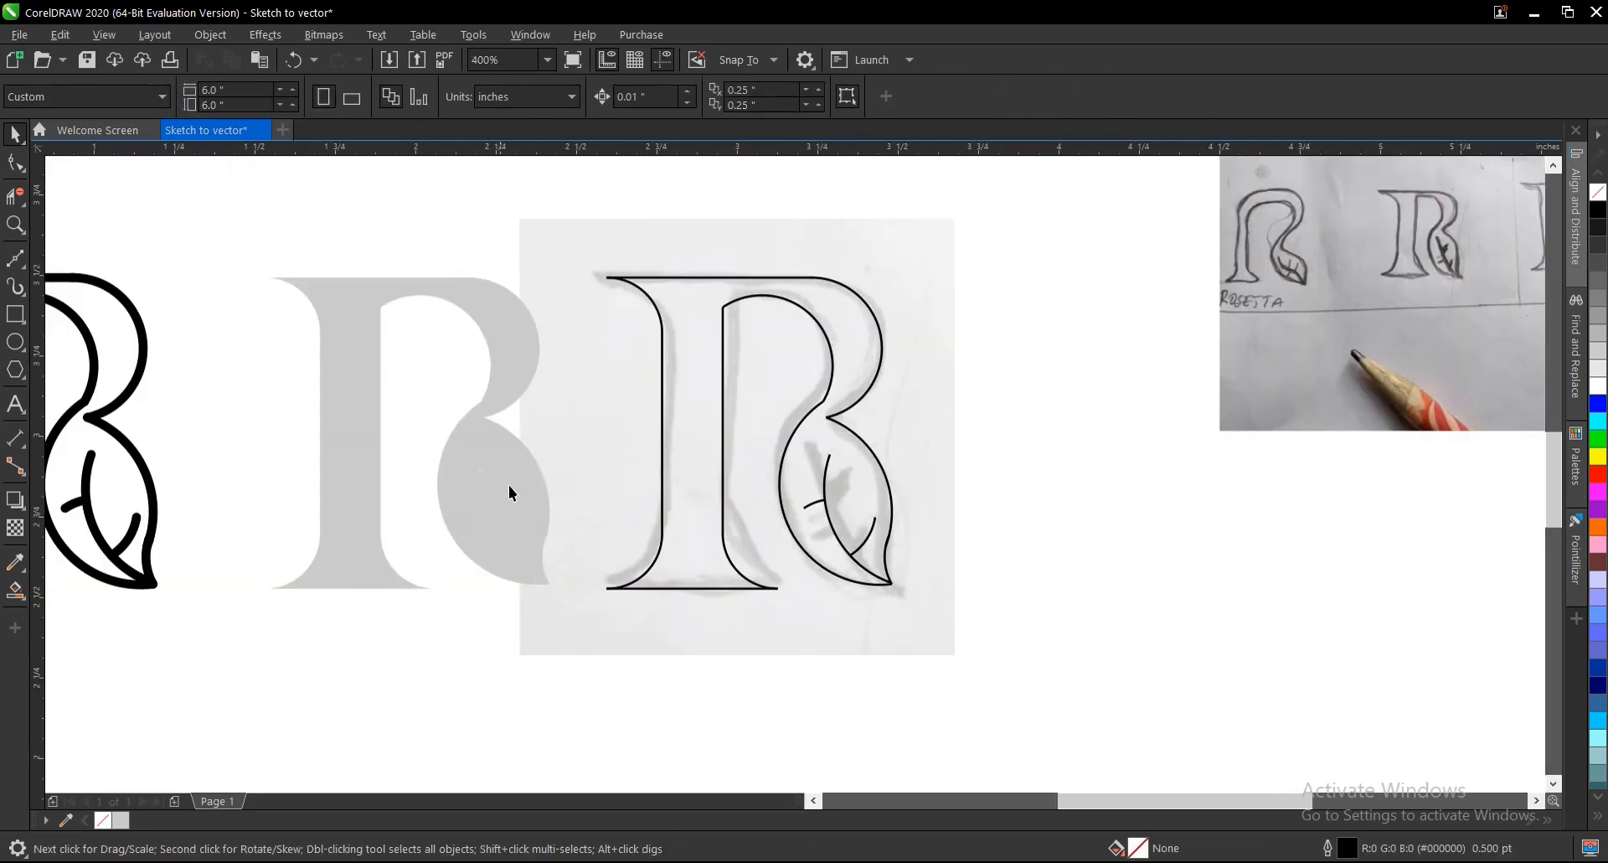
# Select the three leaf vein curves of the traced R and place a copy of them on the grey R's leaf.
pyautogui.scroll(1, 867, 578)
pyautogui.click(877, 578)
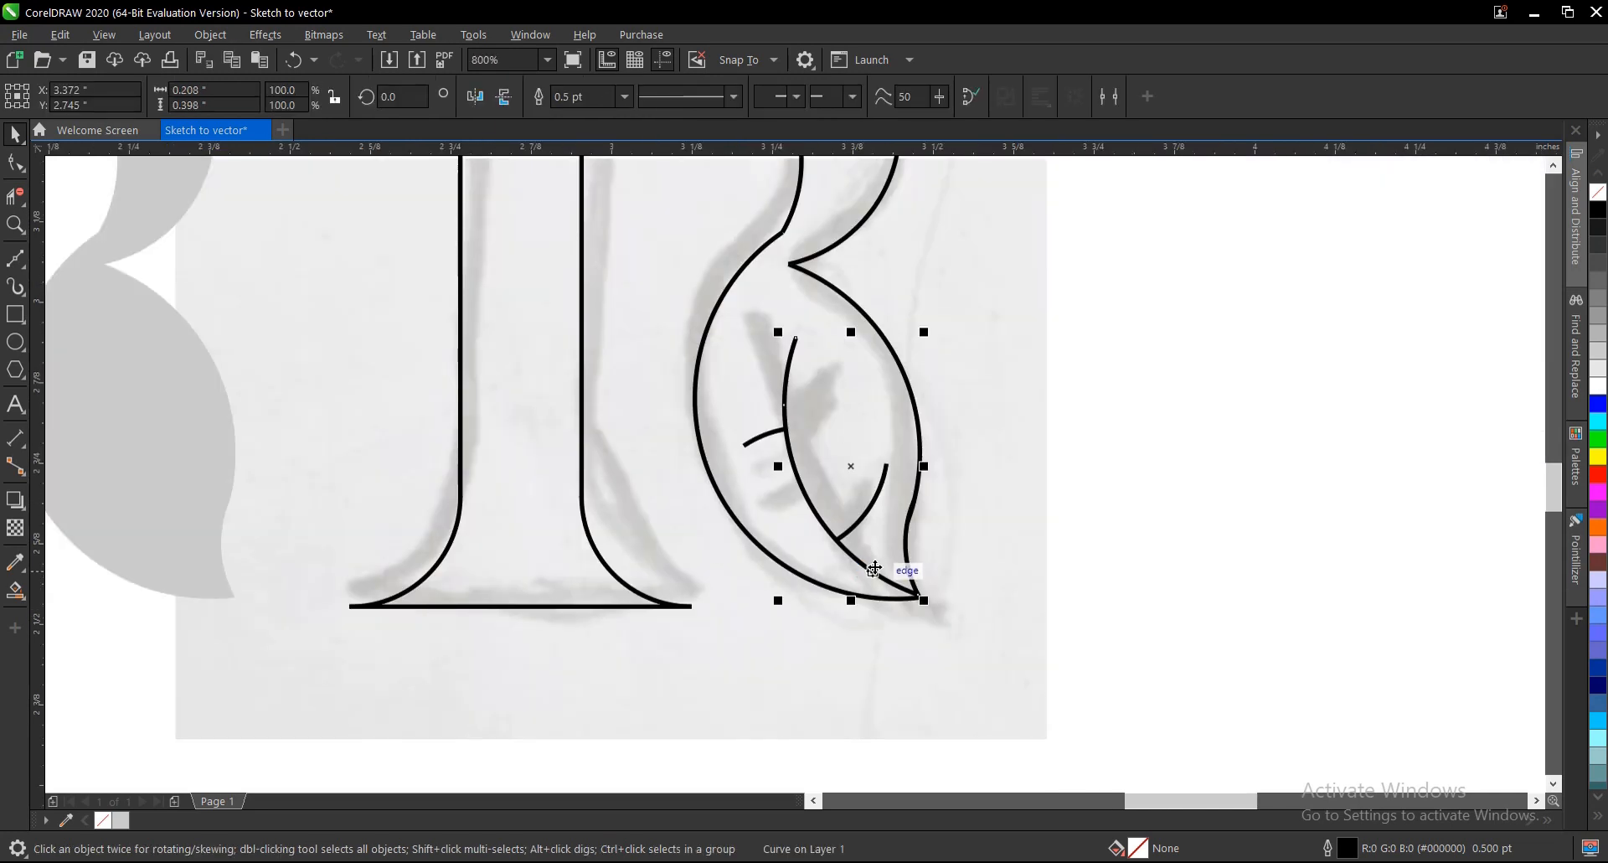
pyautogui.click(1077, 434)
pyautogui.moveTo(1102, 270); pyautogui.dragTo(793, 470)
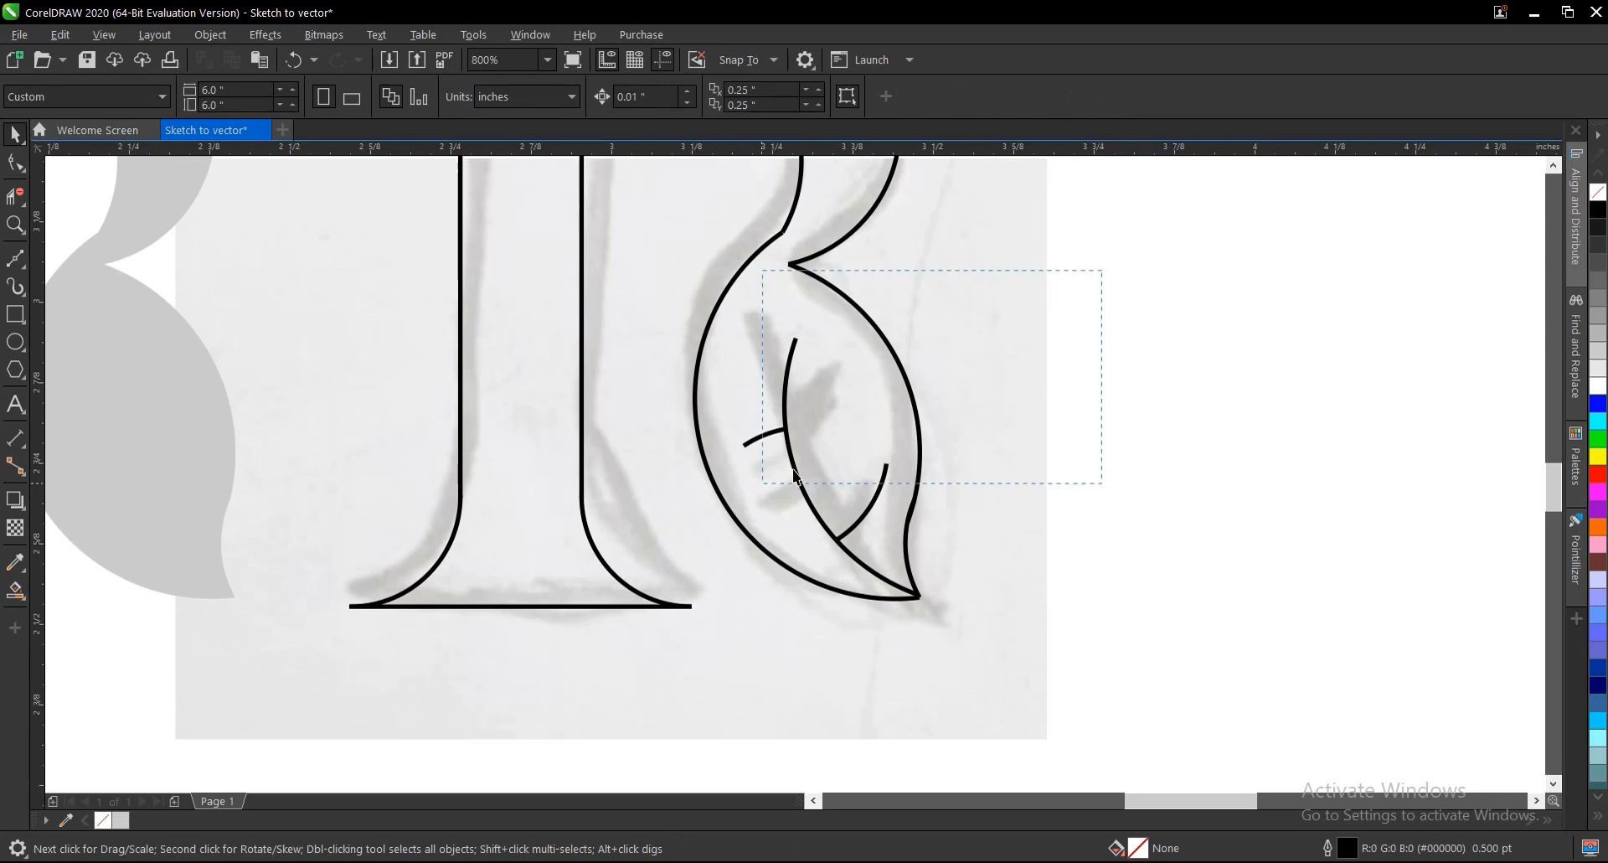
pyautogui.moveTo(736, 561); pyautogui.dragTo(1036, 448)
pyautogui.click(867, 511)
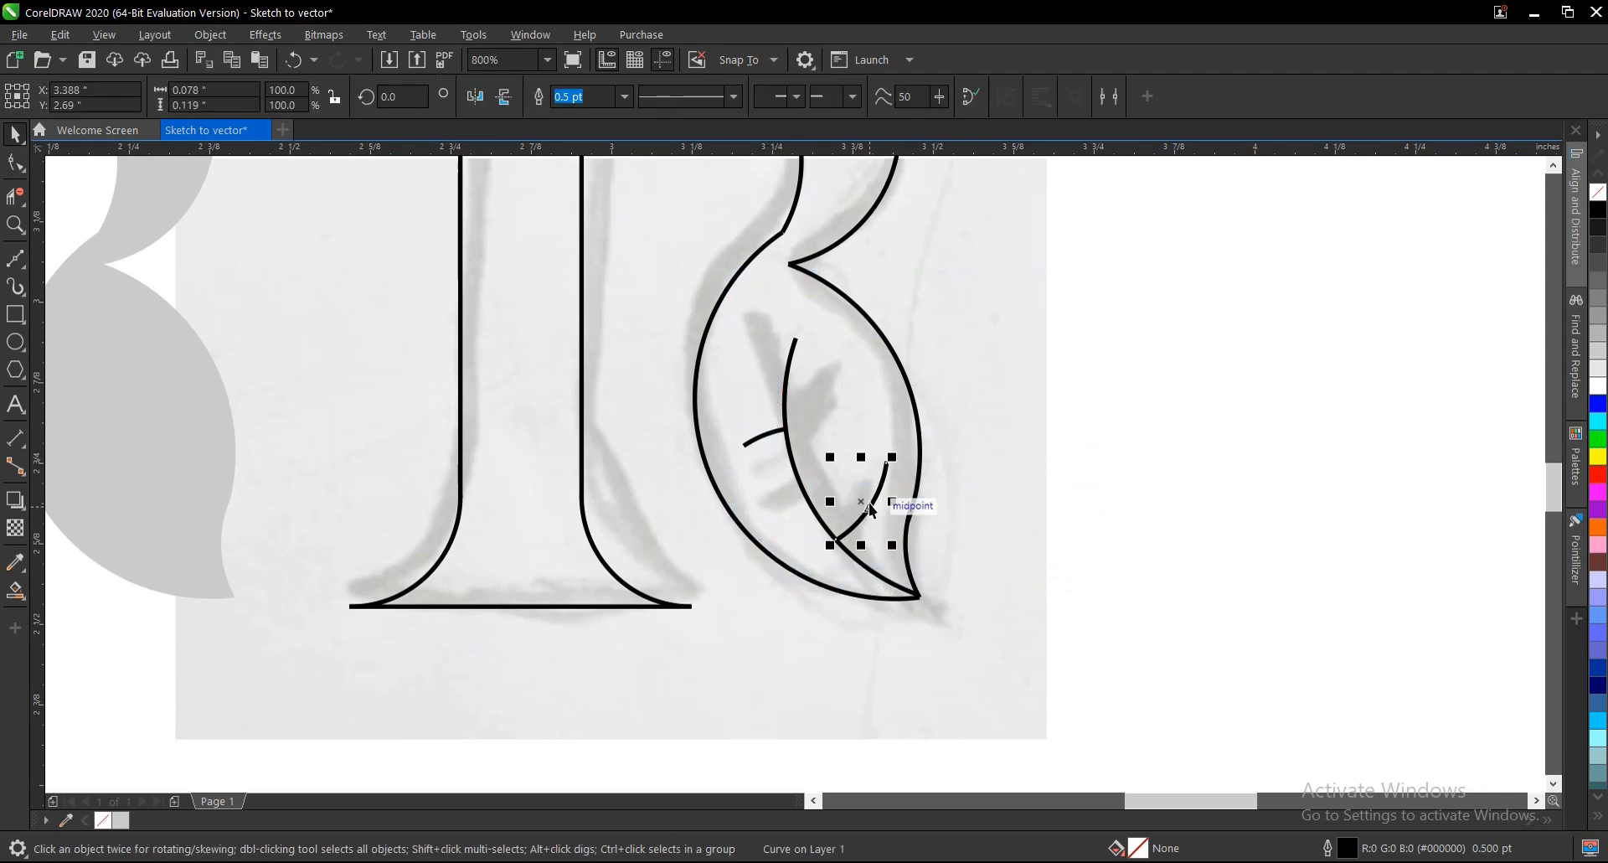
pyautogui.keyDown('shift'); pyautogui.click(762, 439); pyautogui.keyUp('shift')
pyautogui.keyDown('shift'); pyautogui.click(780, 392); pyautogui.keyUp('shift')
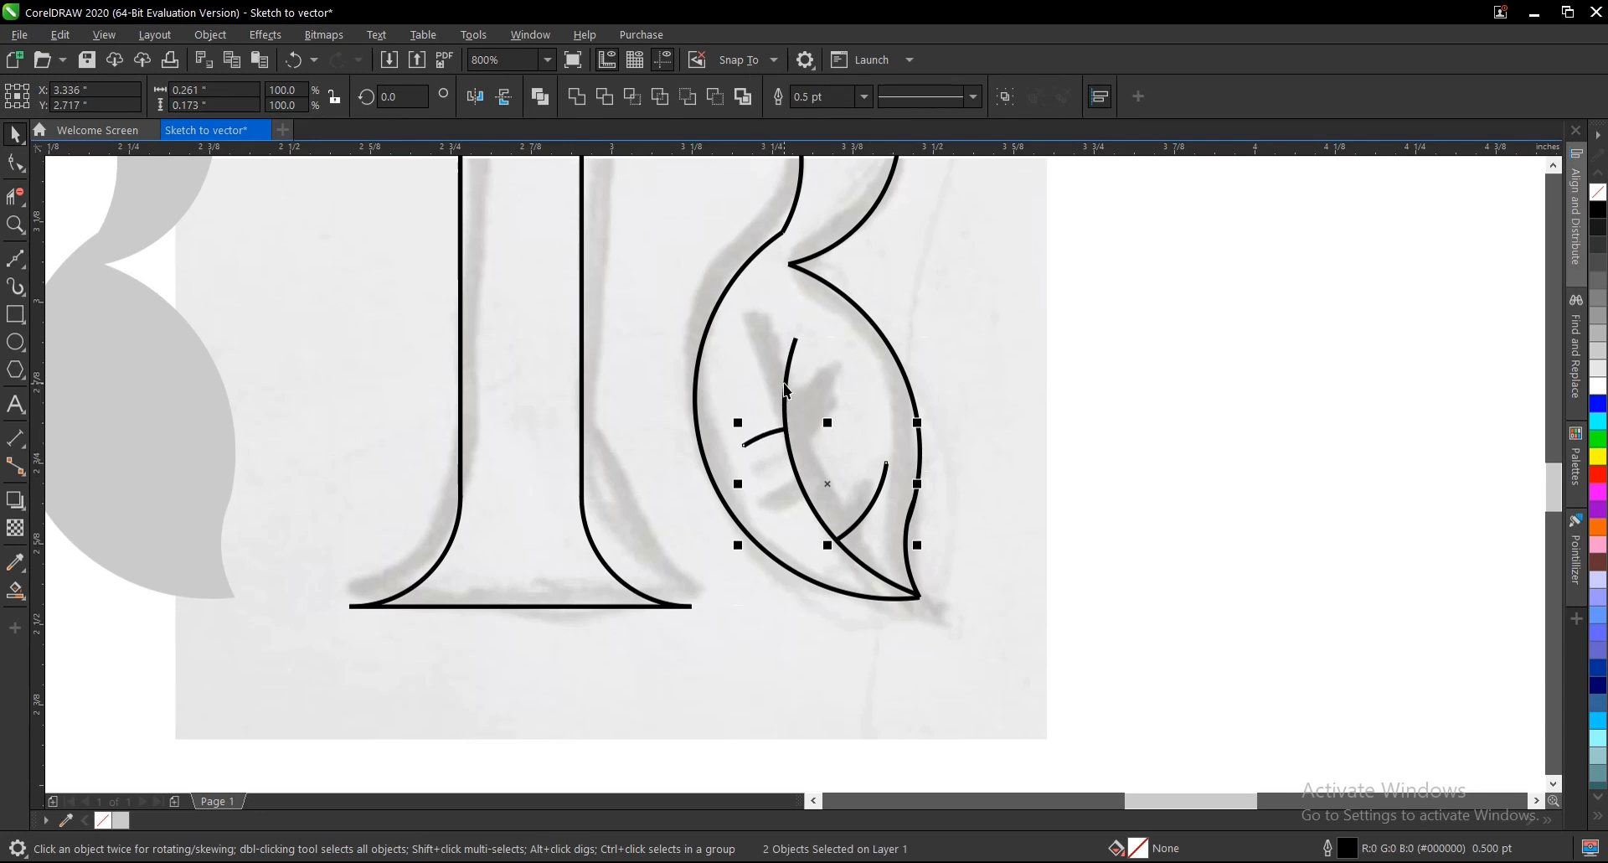
pyautogui.scroll(-2, 901, 521)
pyautogui.moveTo(869, 515); pyautogui.dragTo(524, 517)
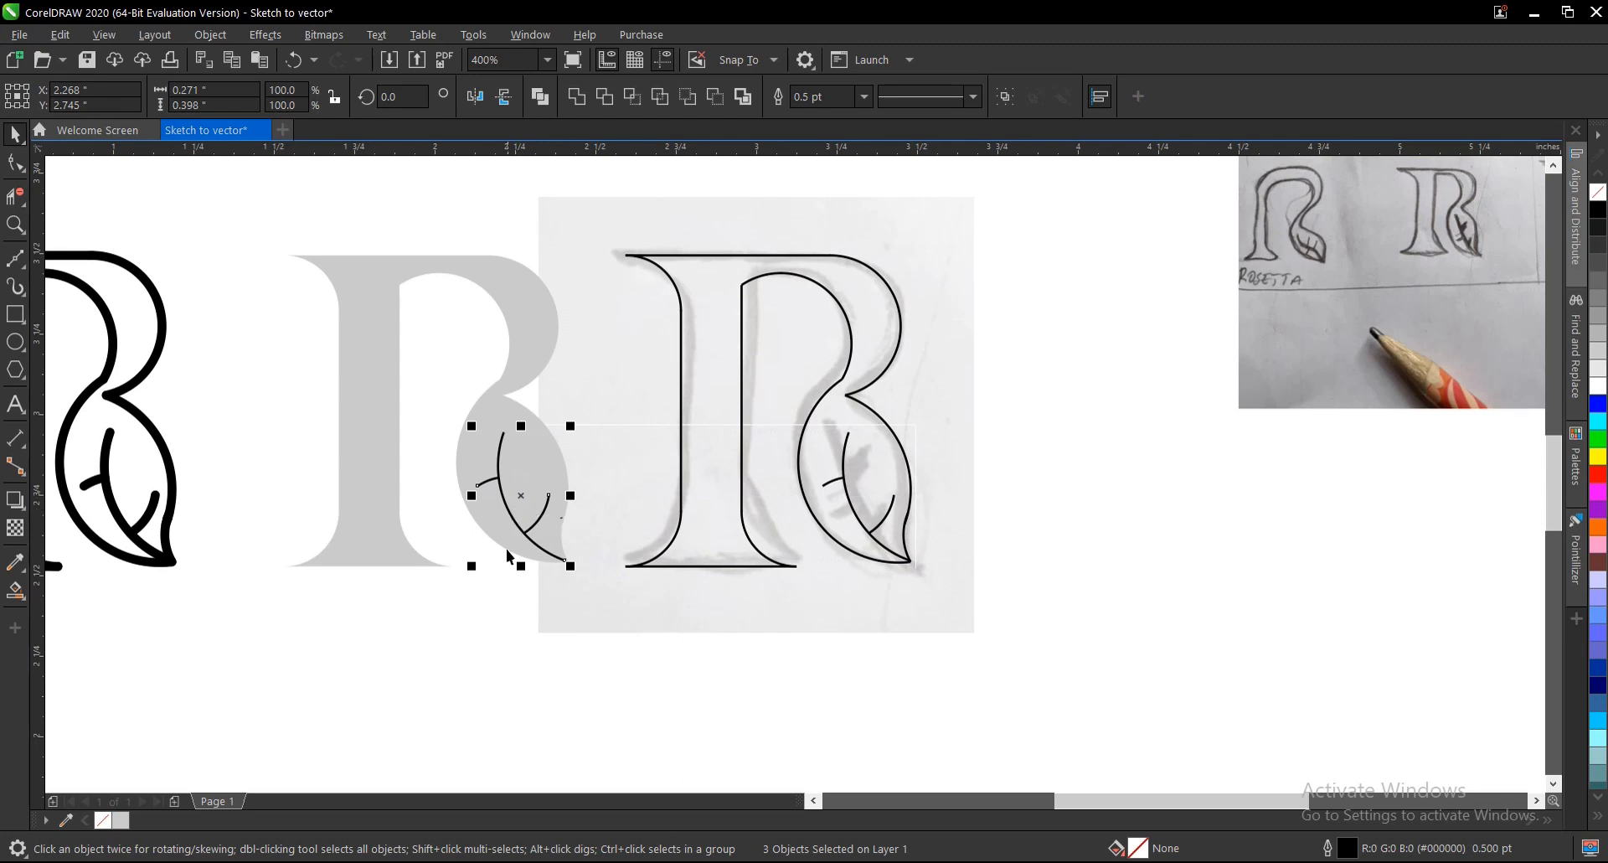
# Shift the copied veins slightly so the main vein's lower end meets the tip of the grey leaf.
pyautogui.scroll(2, 530, 546)
pyautogui.scroll(2, 604, 561)
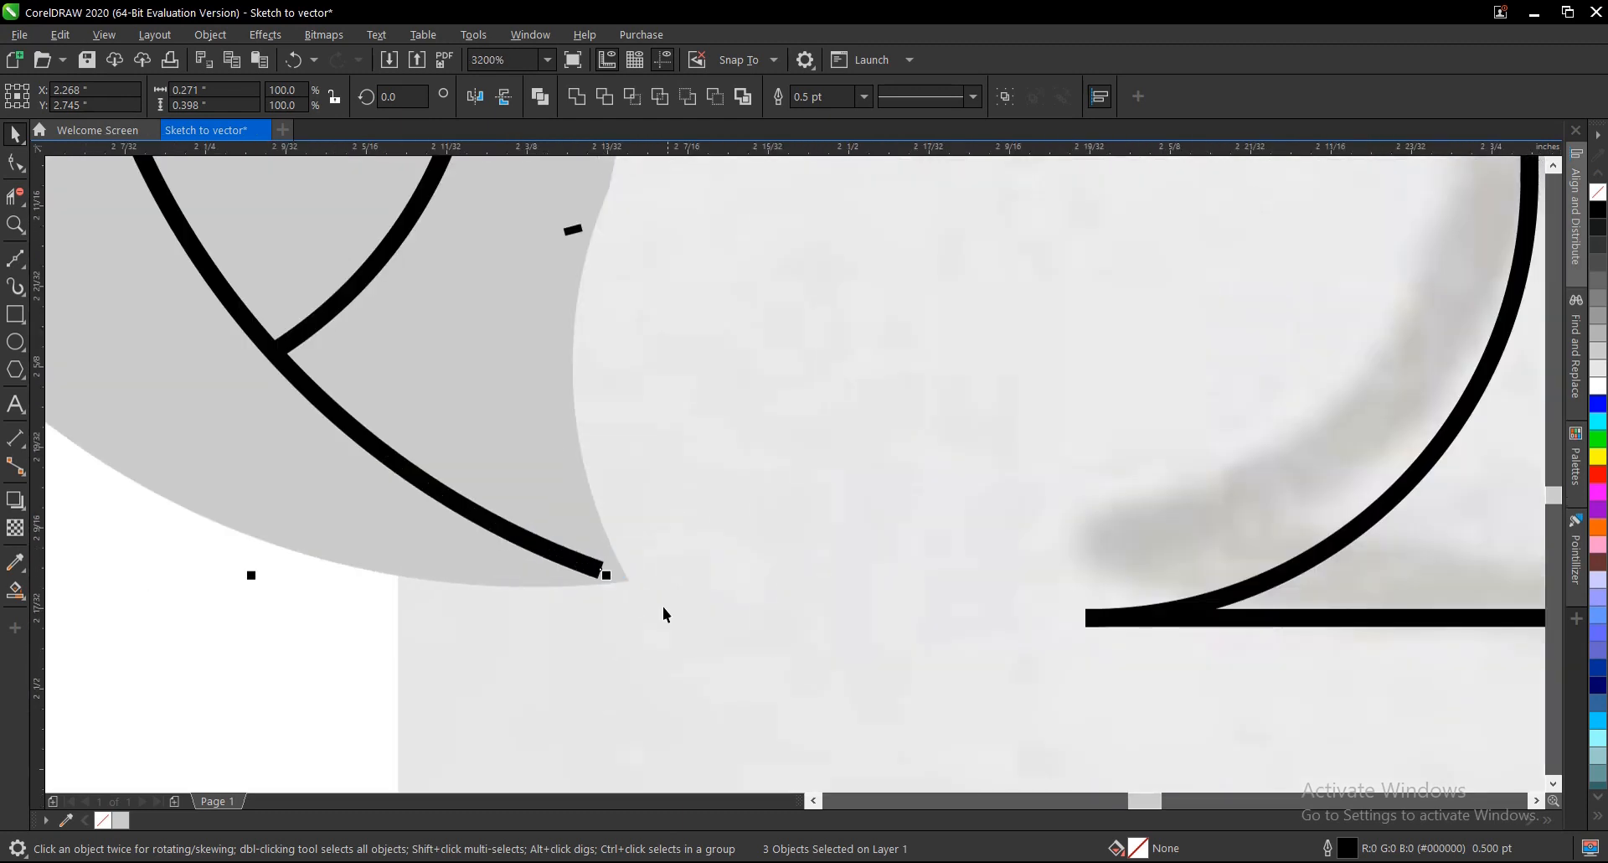
pyautogui.scroll(2, 603, 576)
pyautogui.moveTo(532, 490); pyautogui.dragTo(642, 536)
pyautogui.scroll(-4, 751, 683)
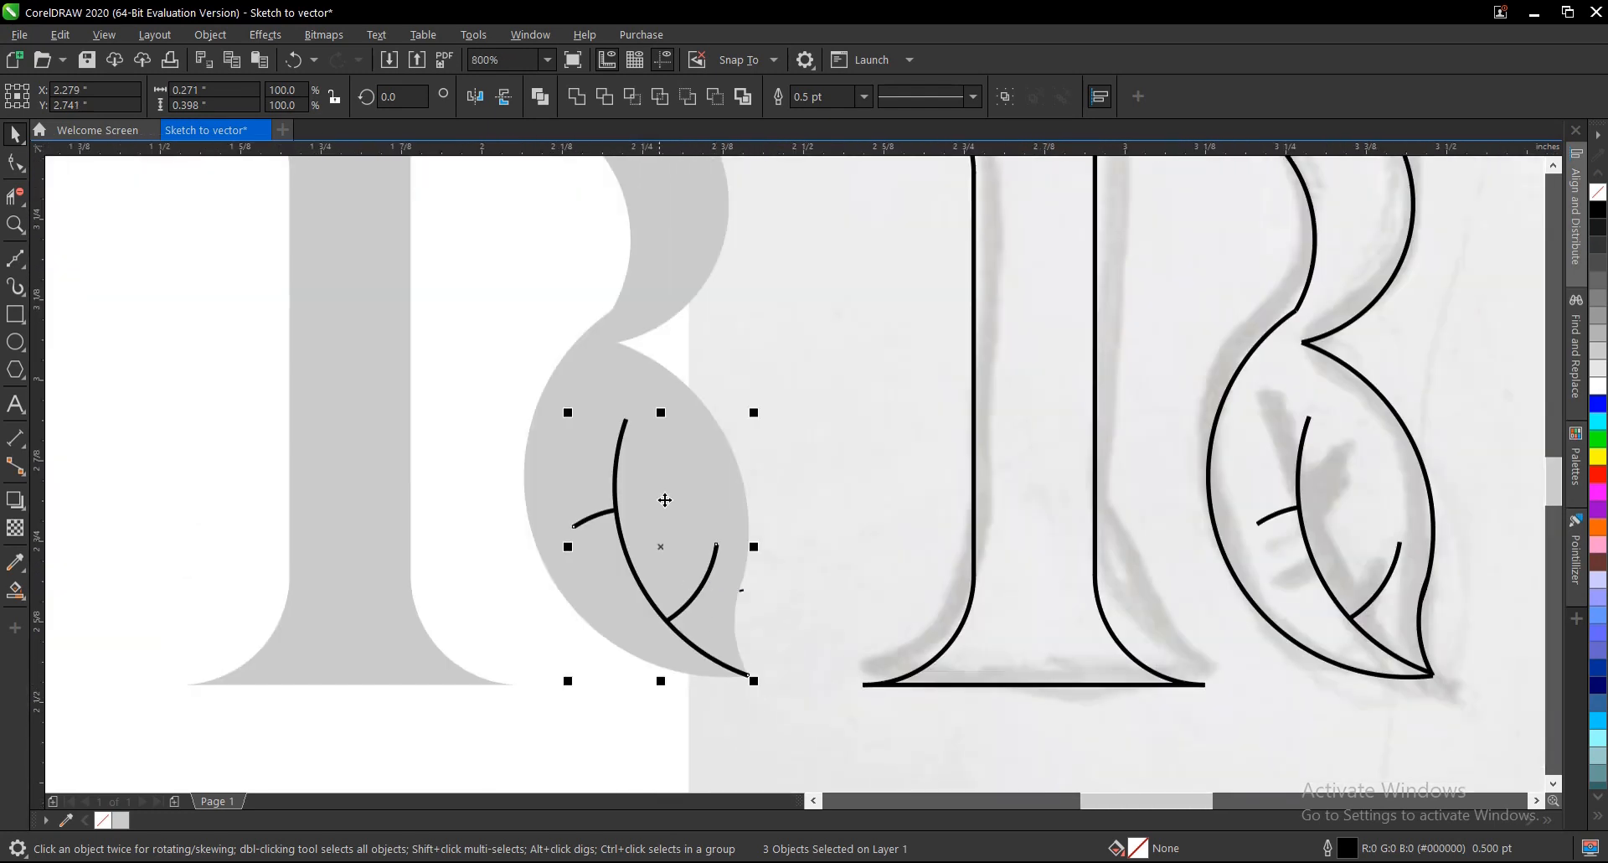
# Set the copied veins' outline width to 2.5 pt and convert their outlines to objects.
pyautogui.click(866, 98)
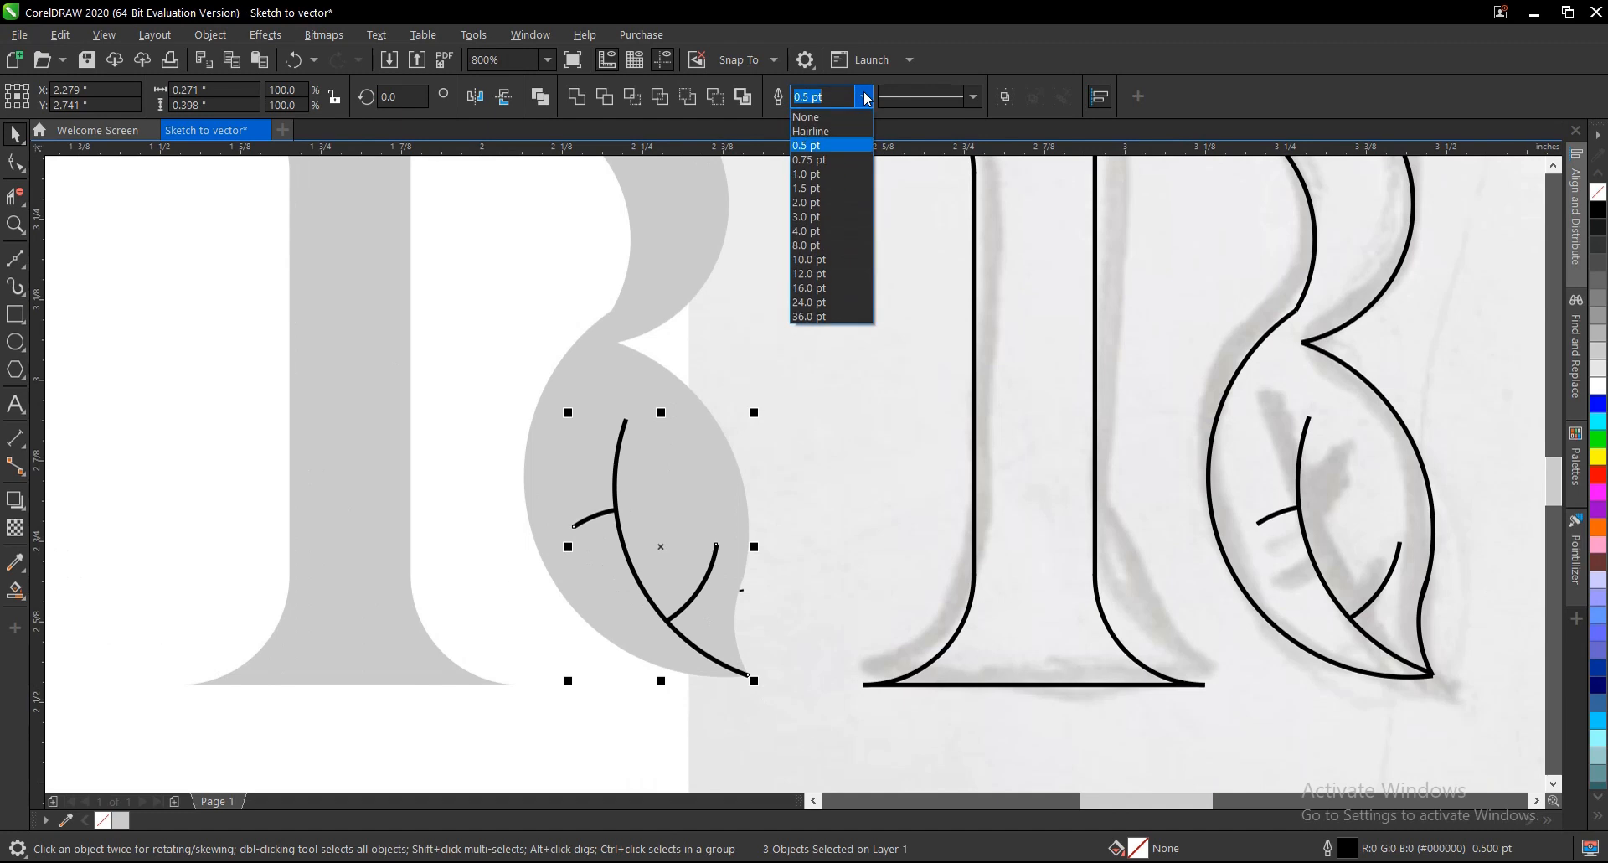
pyautogui.click(820, 219)
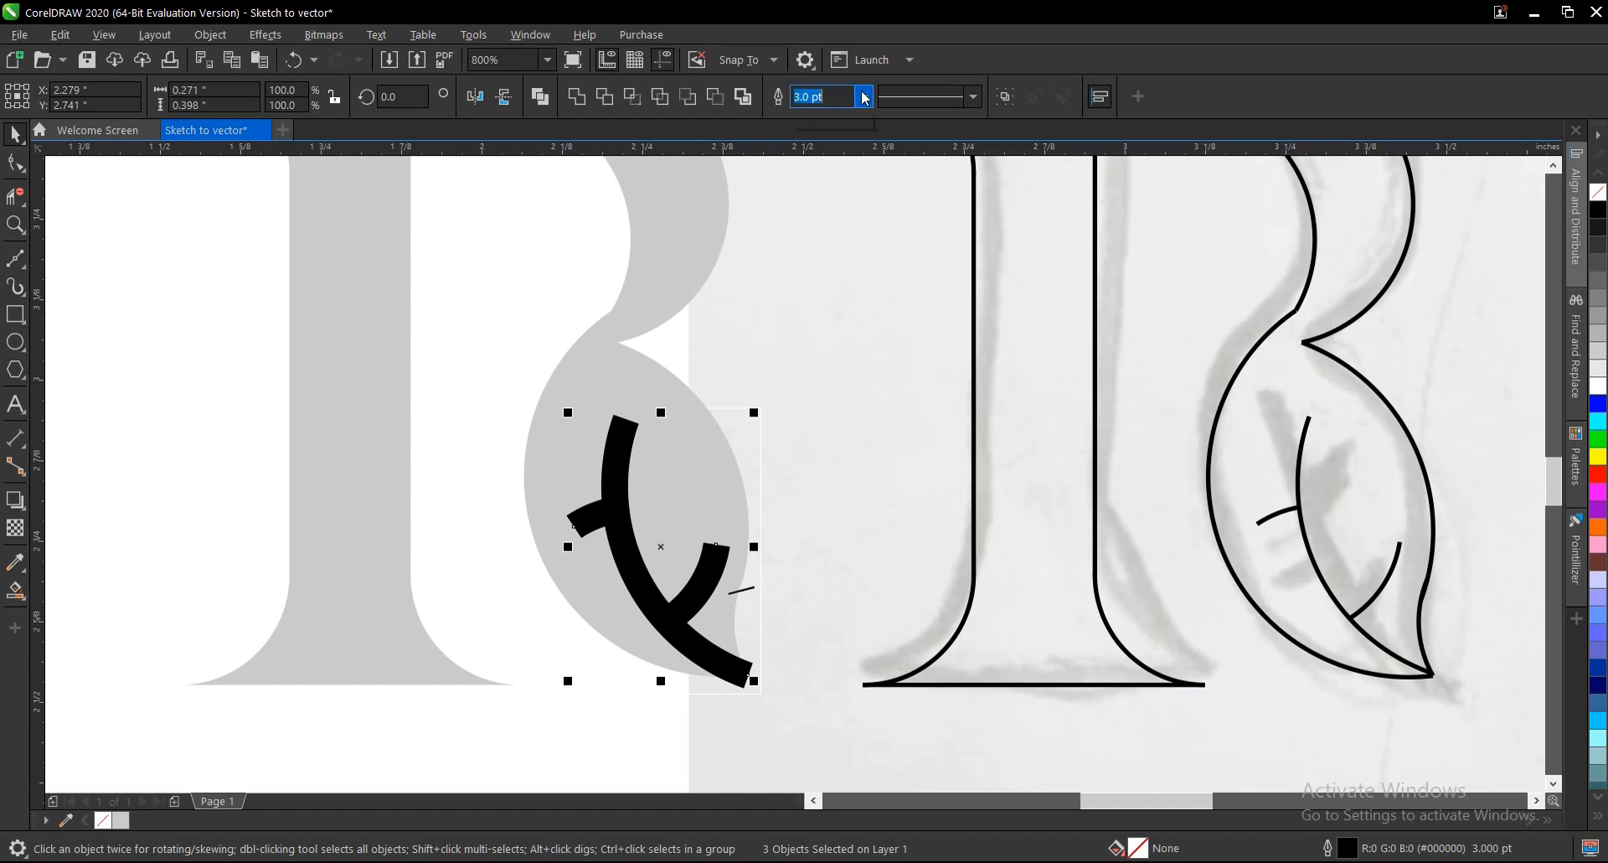
pyautogui.click(866, 98)
pyautogui.click(809, 205)
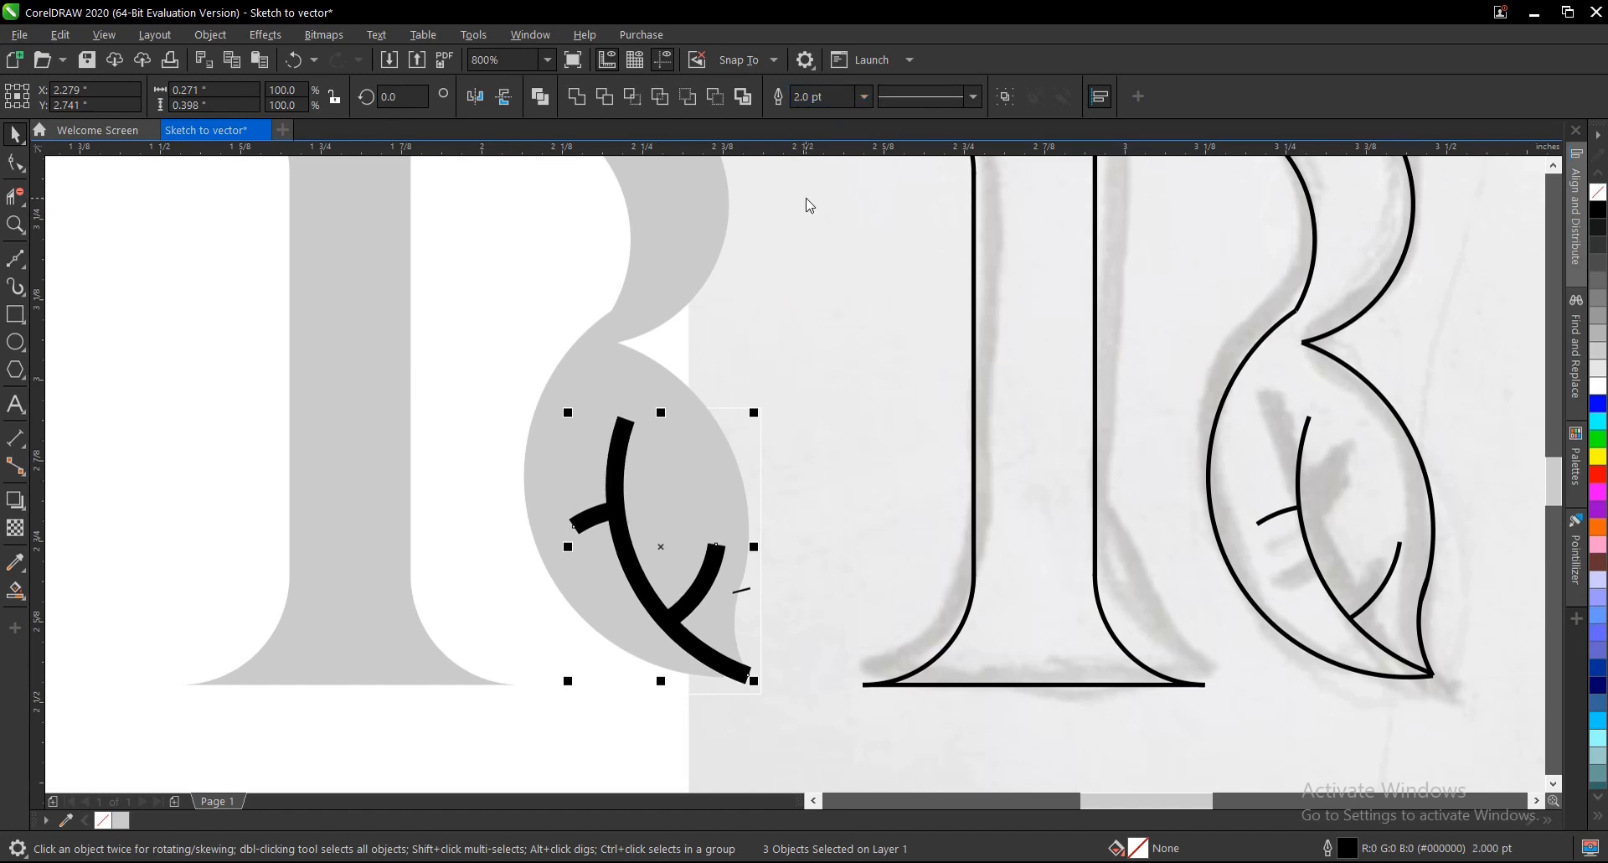
pyautogui.click(816, 97)
pyautogui.write('2.5')
pyautogui.press('Return')
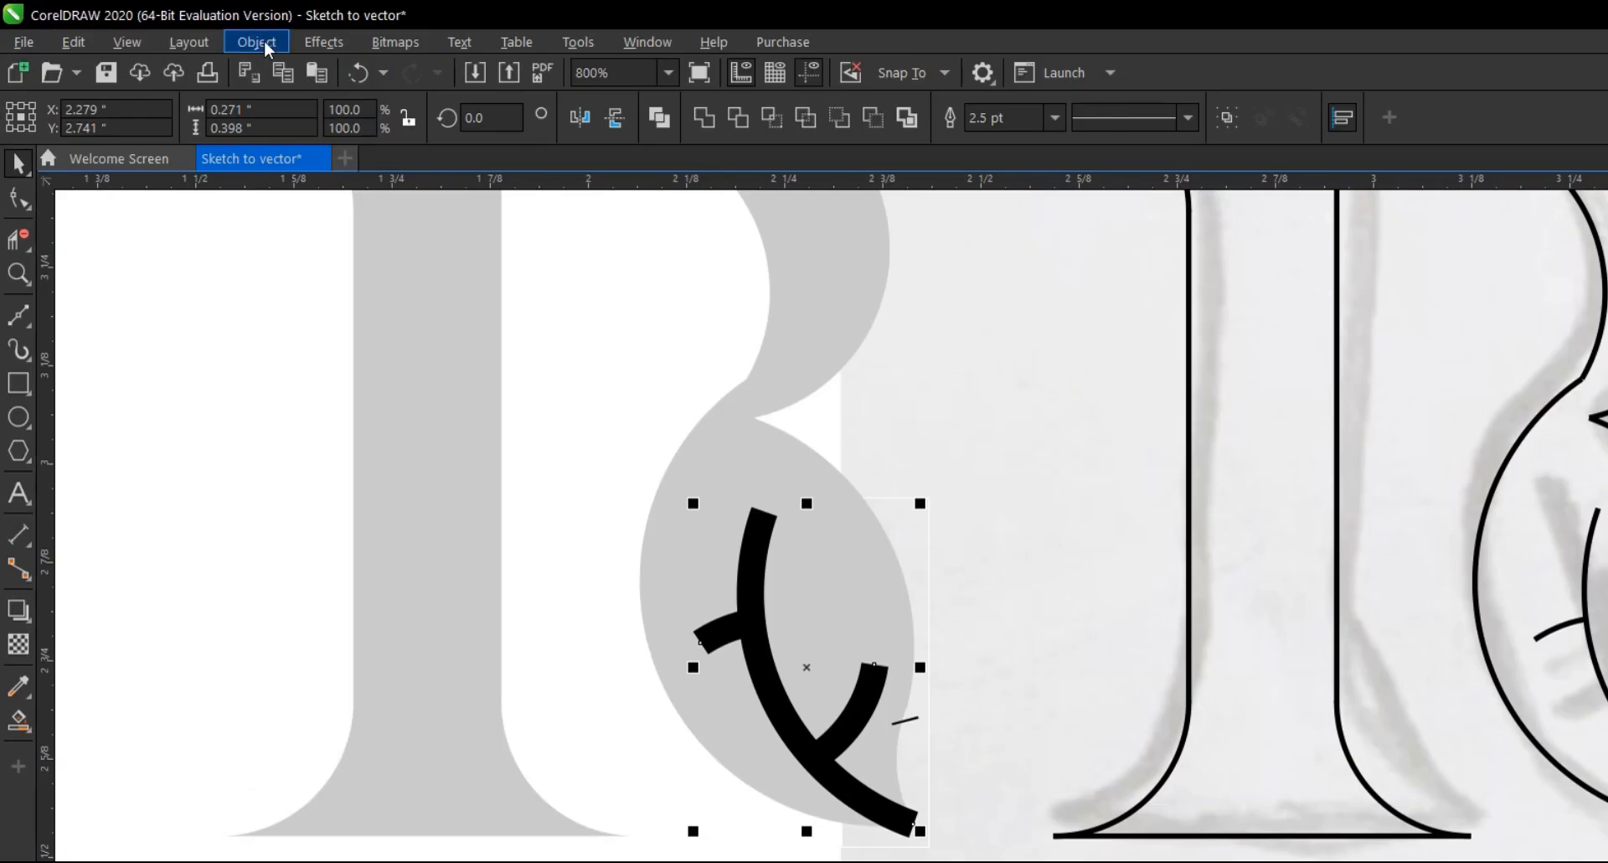
pyautogui.click(210, 35)
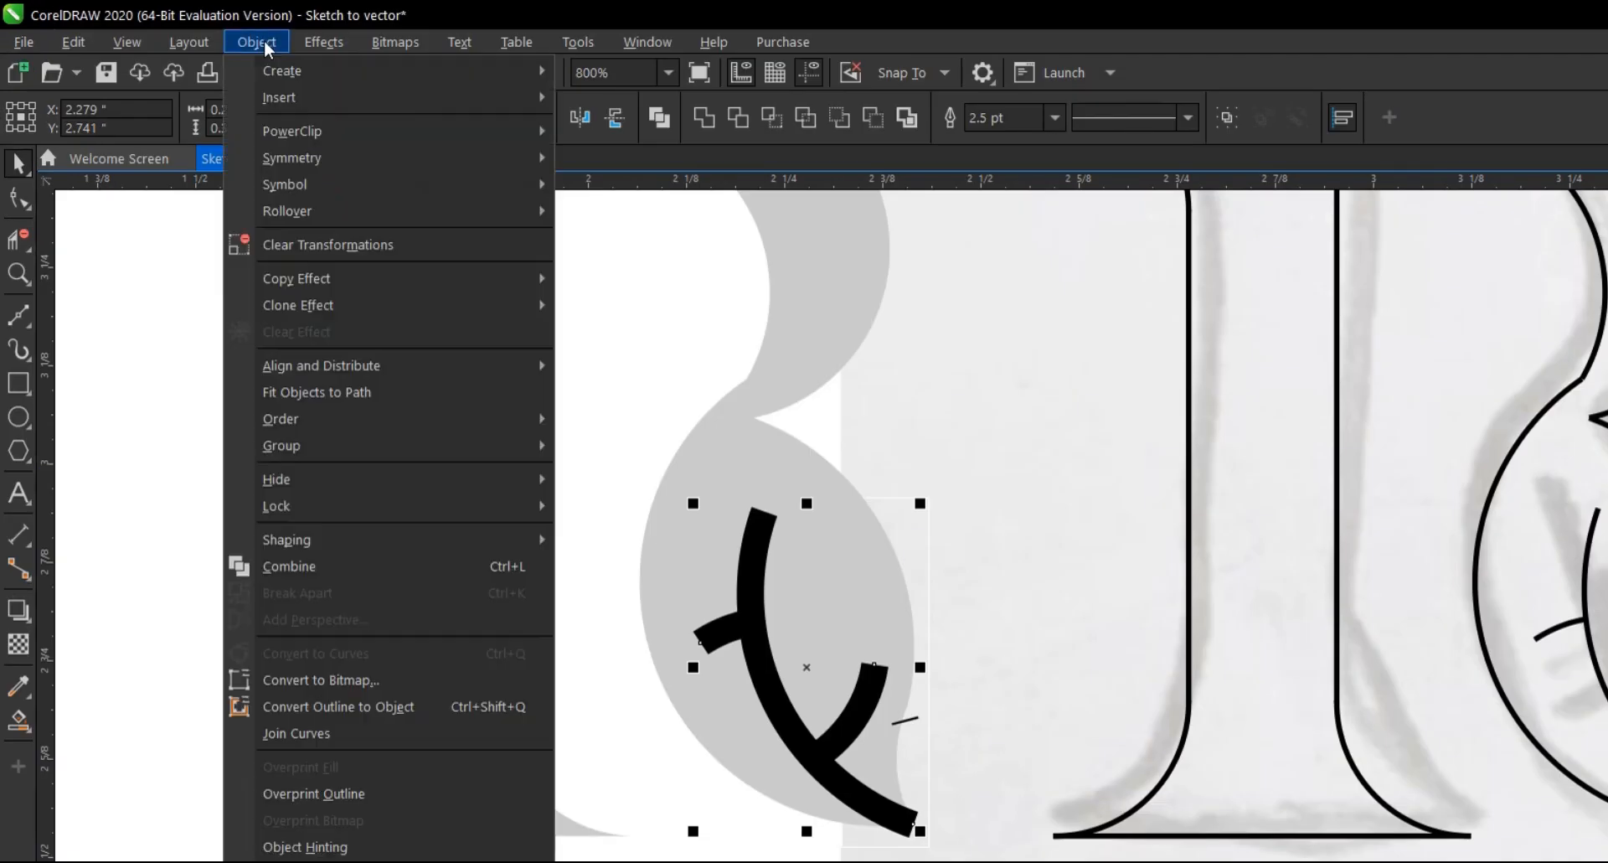
pyautogui.click(410, 706)
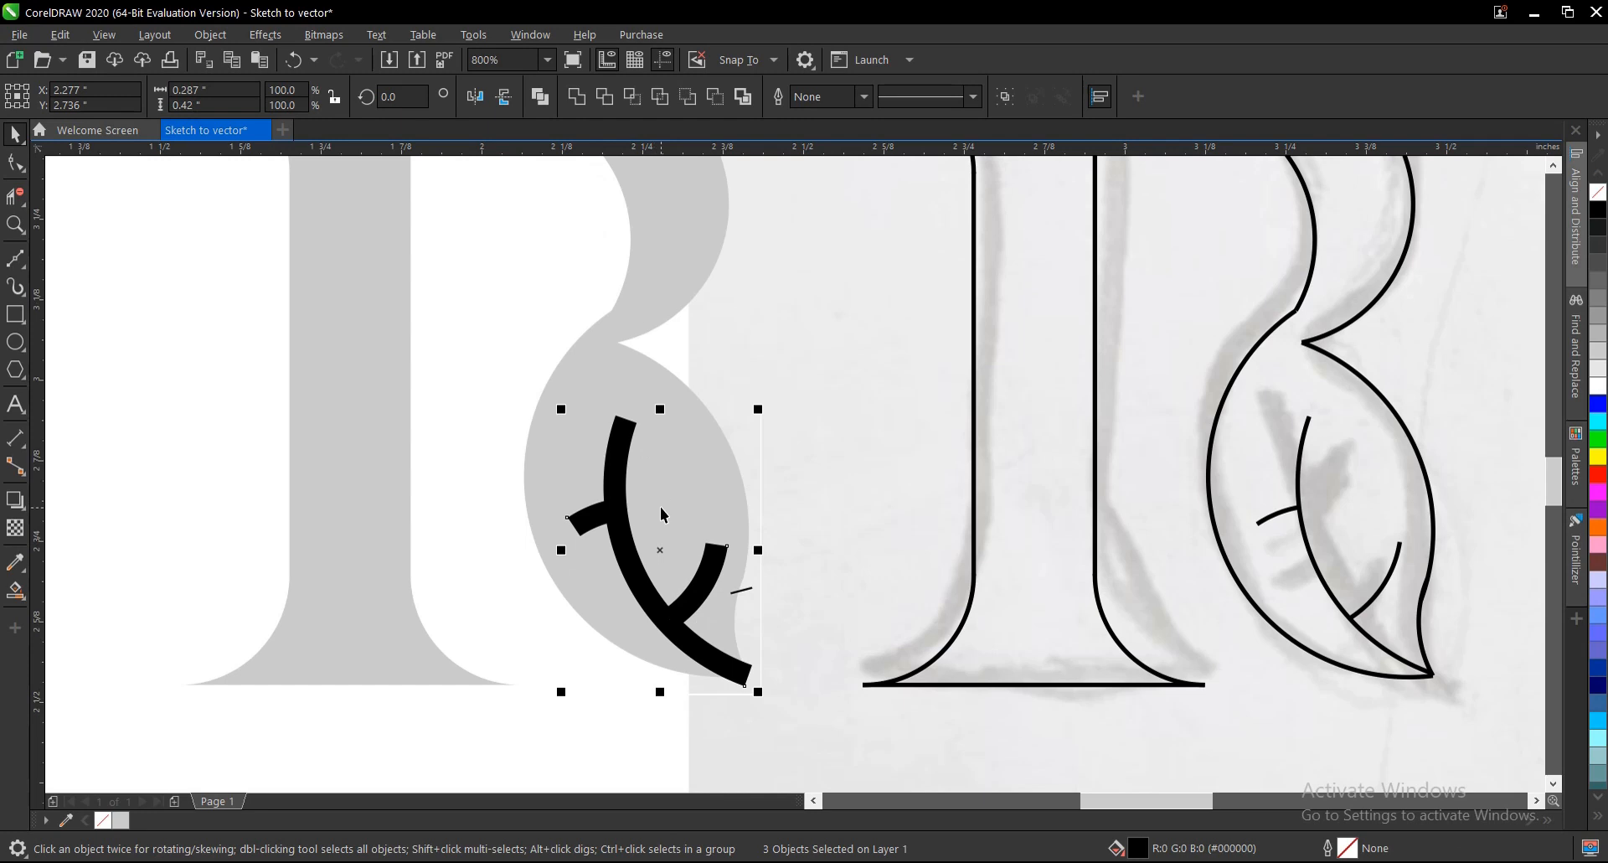
# Reshape the nodes of the short left side vein into a tapered point, extending its tip outward by about 0.025 inches.
pyautogui.click(16, 161)
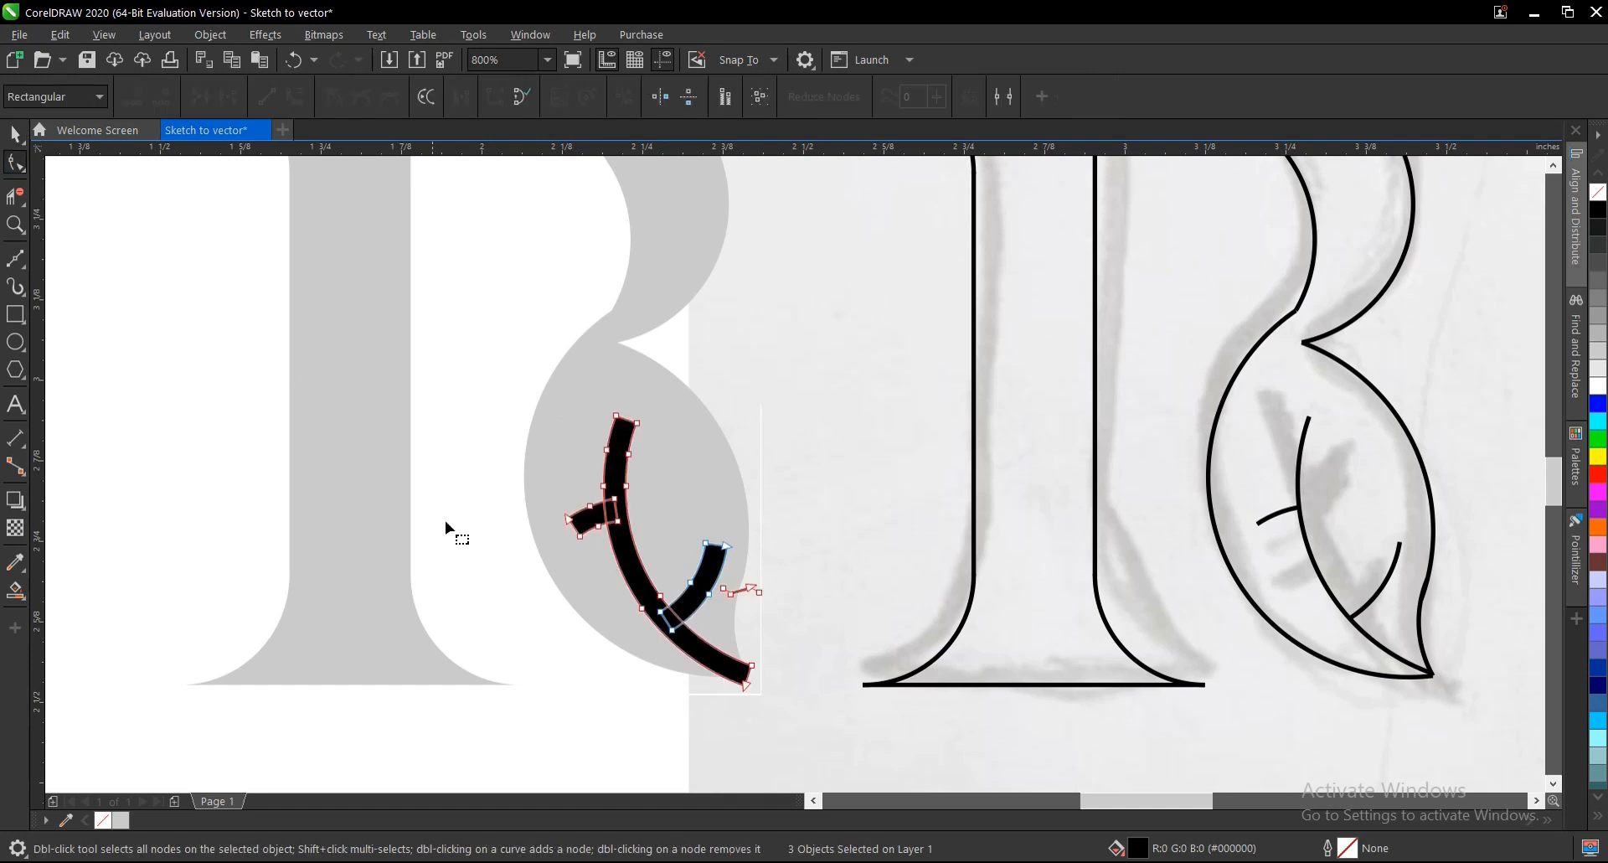
pyautogui.scroll(1, 578, 532)
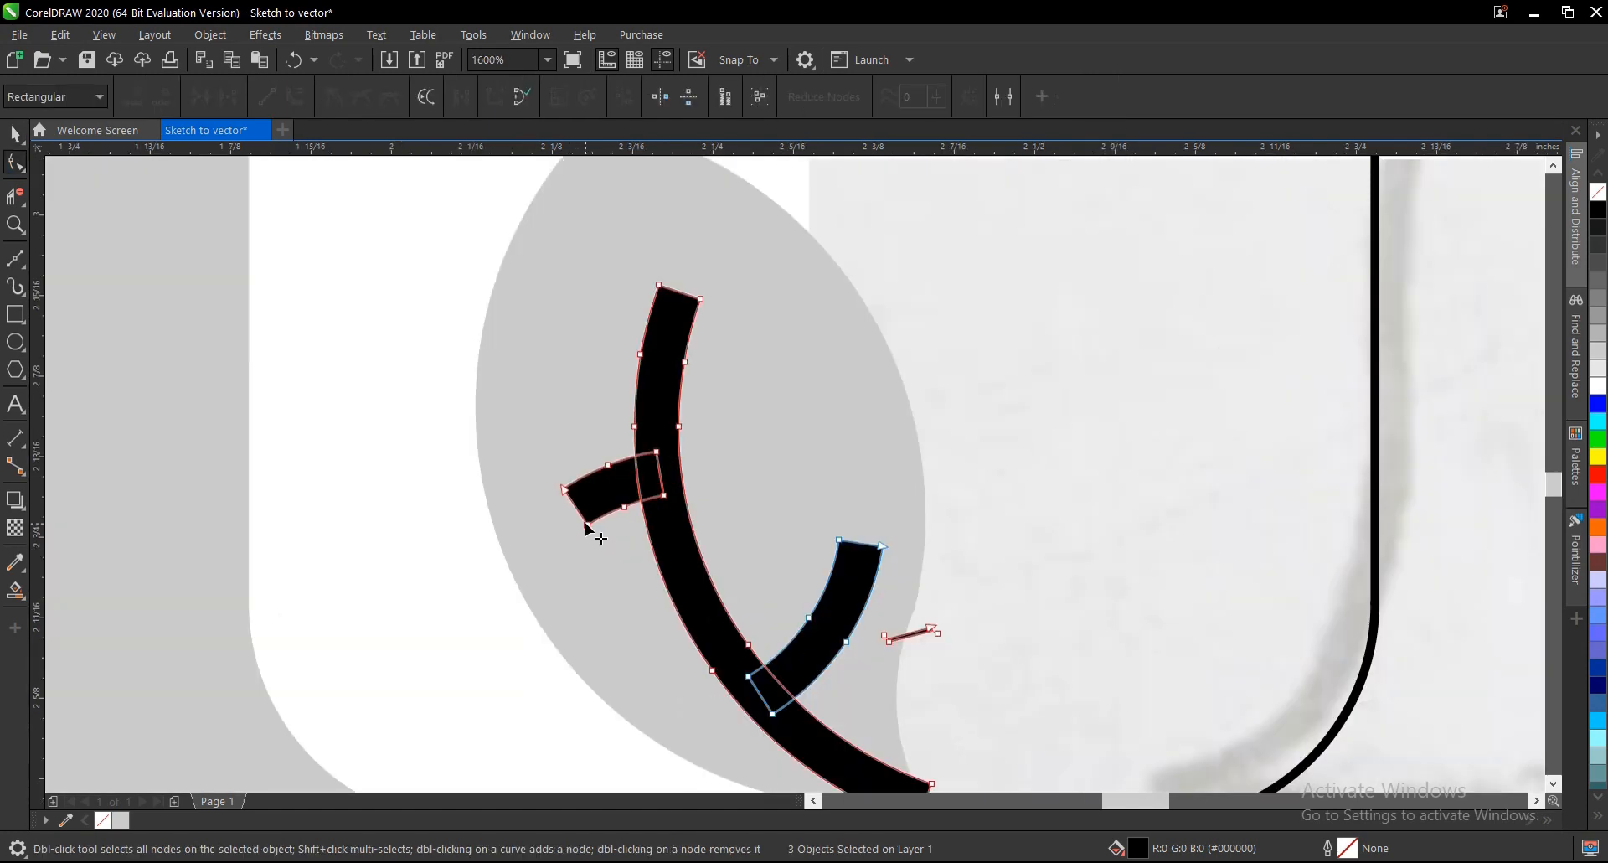
pyautogui.scroll(1, 588, 526)
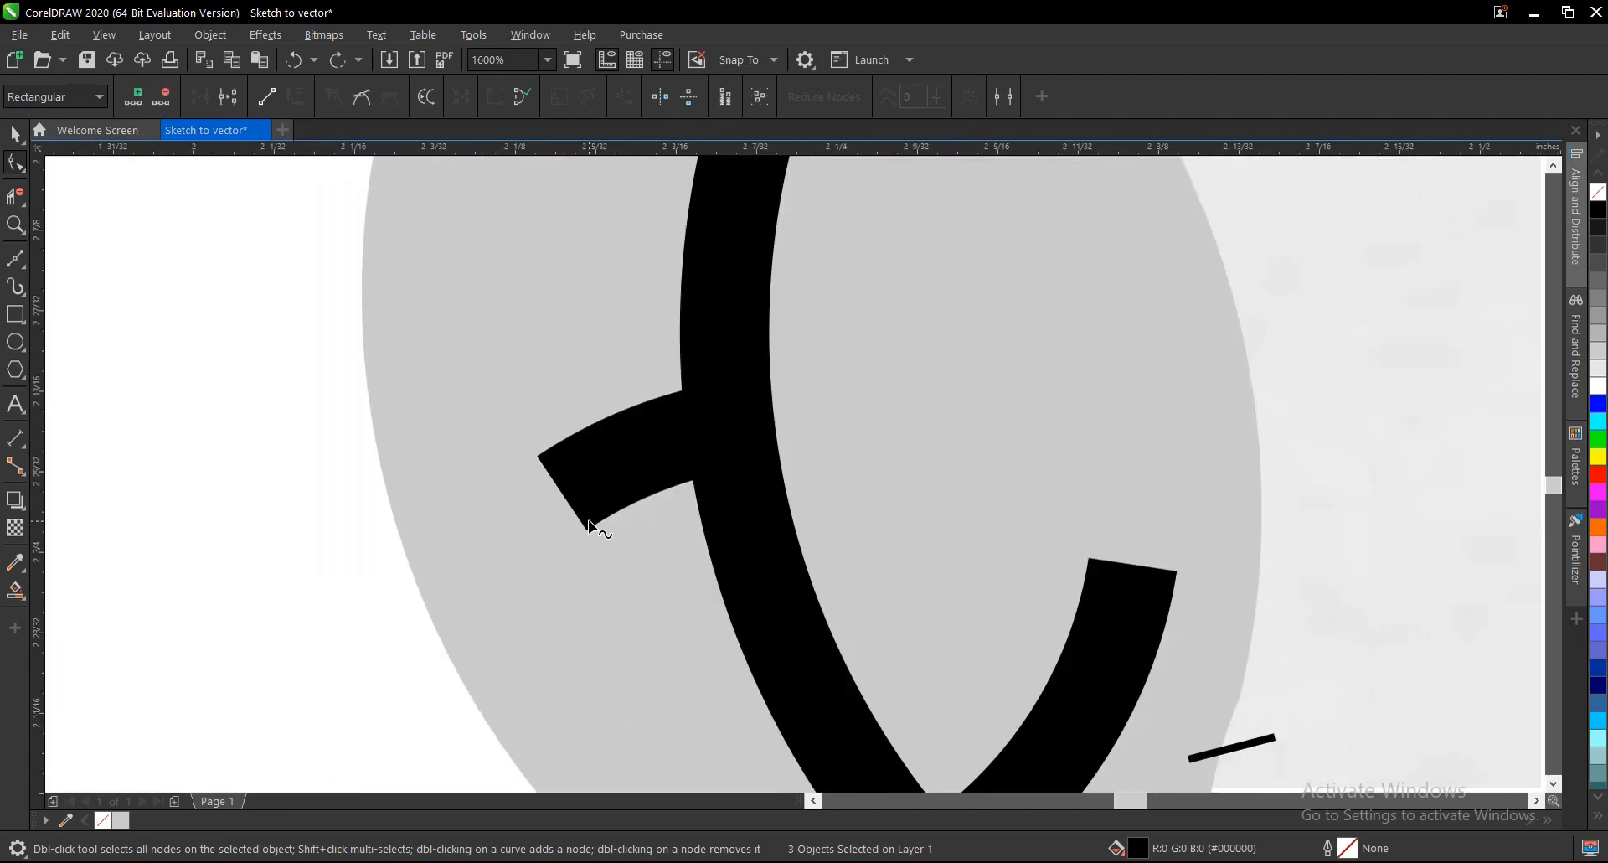
pyautogui.moveTo(650, 560); pyautogui.dragTo(586, 446)
pyautogui.doubleClick(659, 493)
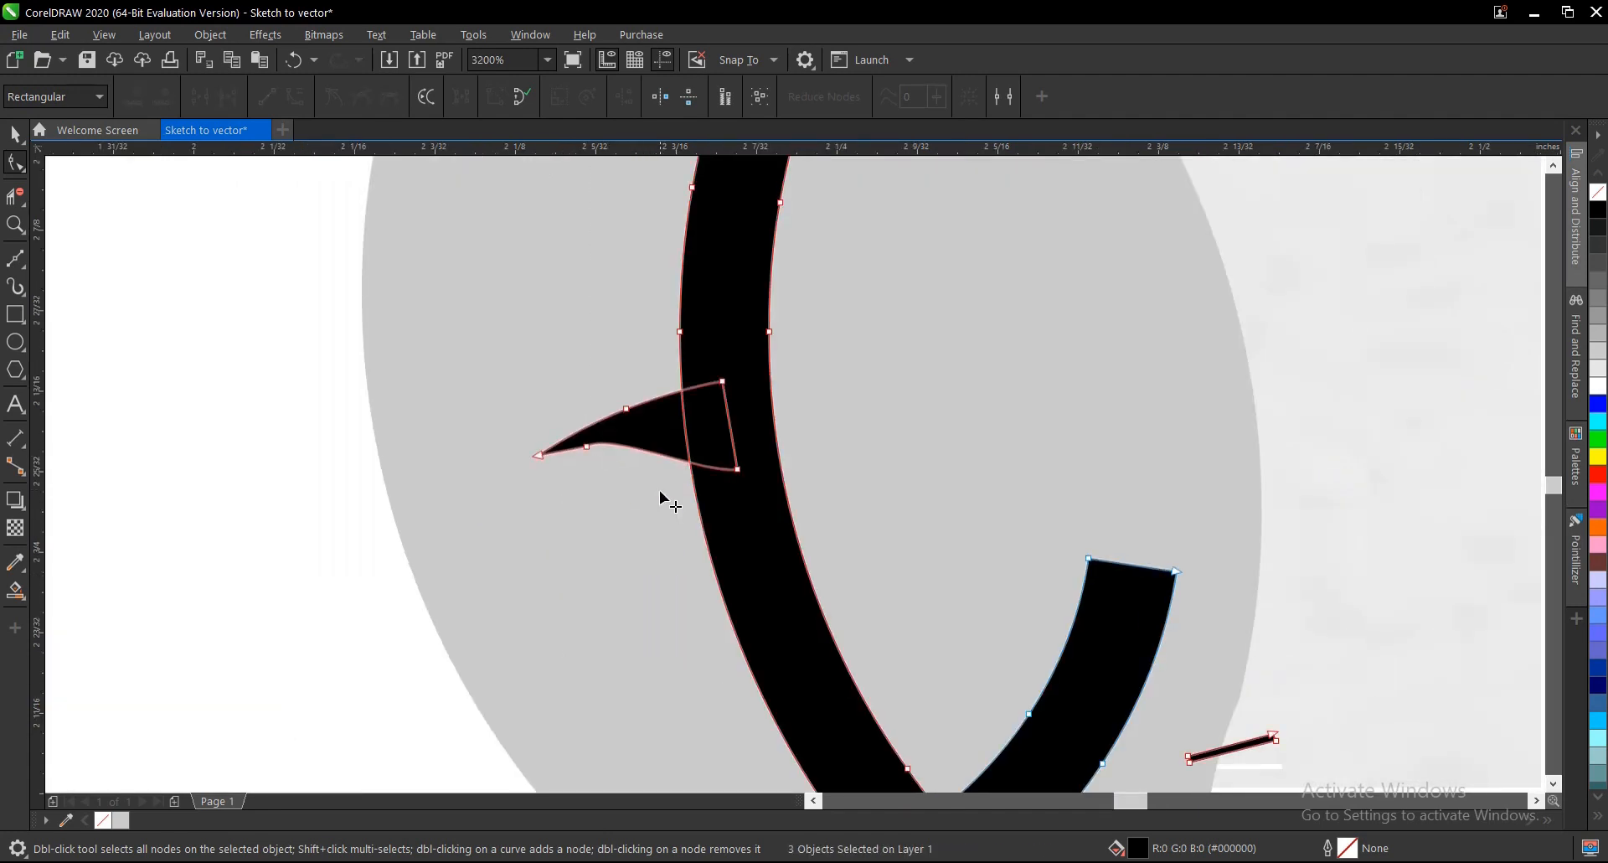
pyautogui.moveTo(586, 447); pyautogui.dragTo(486, 492)
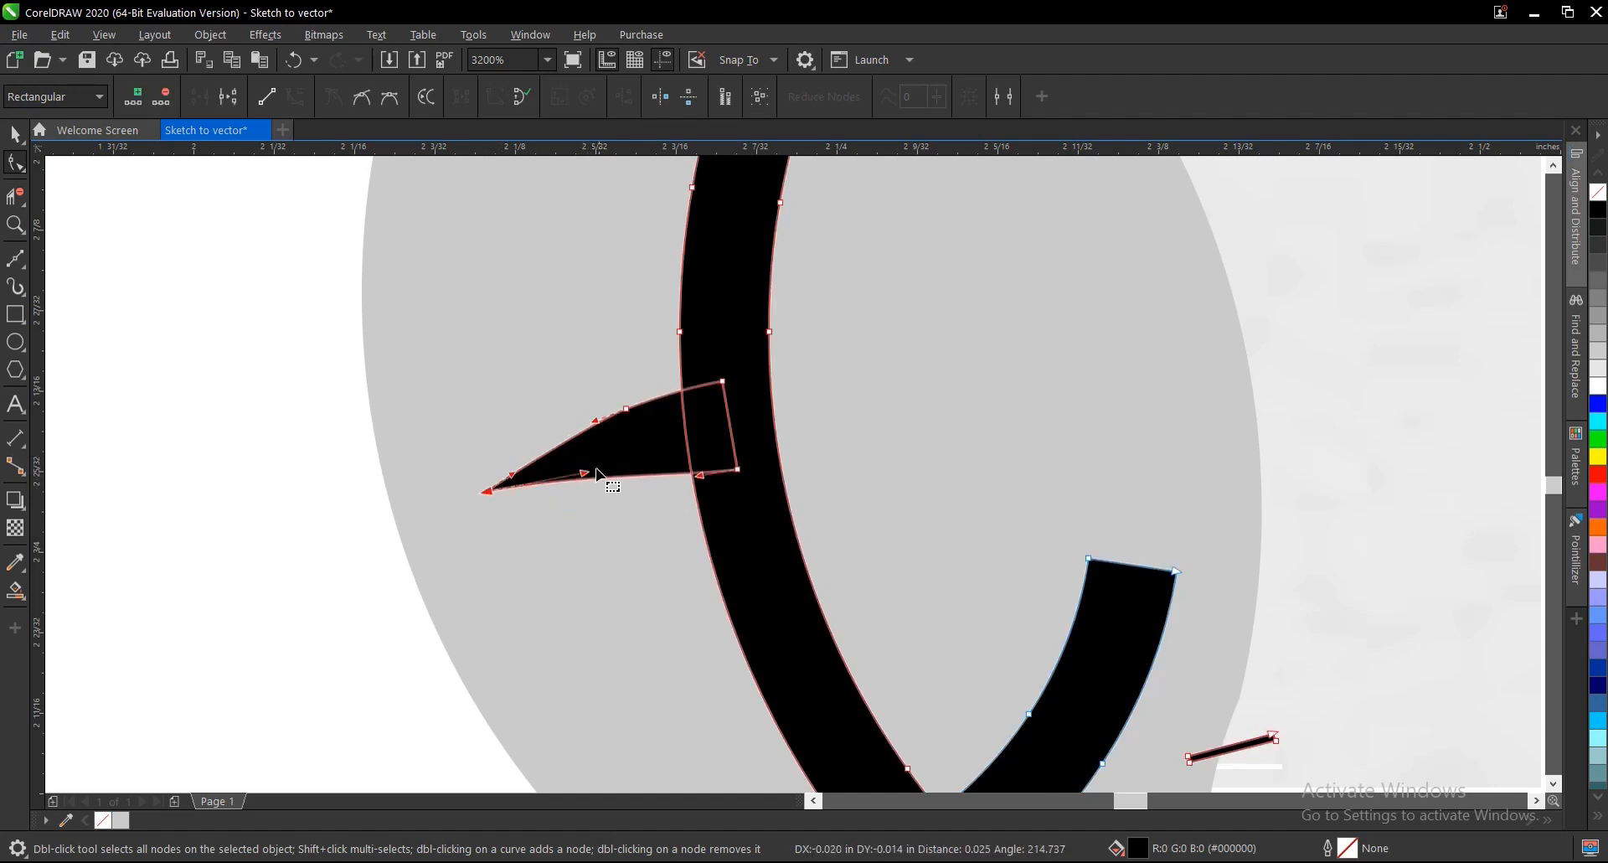
pyautogui.moveTo(592, 440)
pyautogui.mouseDown()
pyautogui.moveTo(604, 433)
pyautogui.moveTo(604, 469)
pyautogui.mouseUp()
# Taper the right side vein to a point at its upper end by deleting the nodes along its inner edge.
pyautogui.scroll(-1, 509, 407)
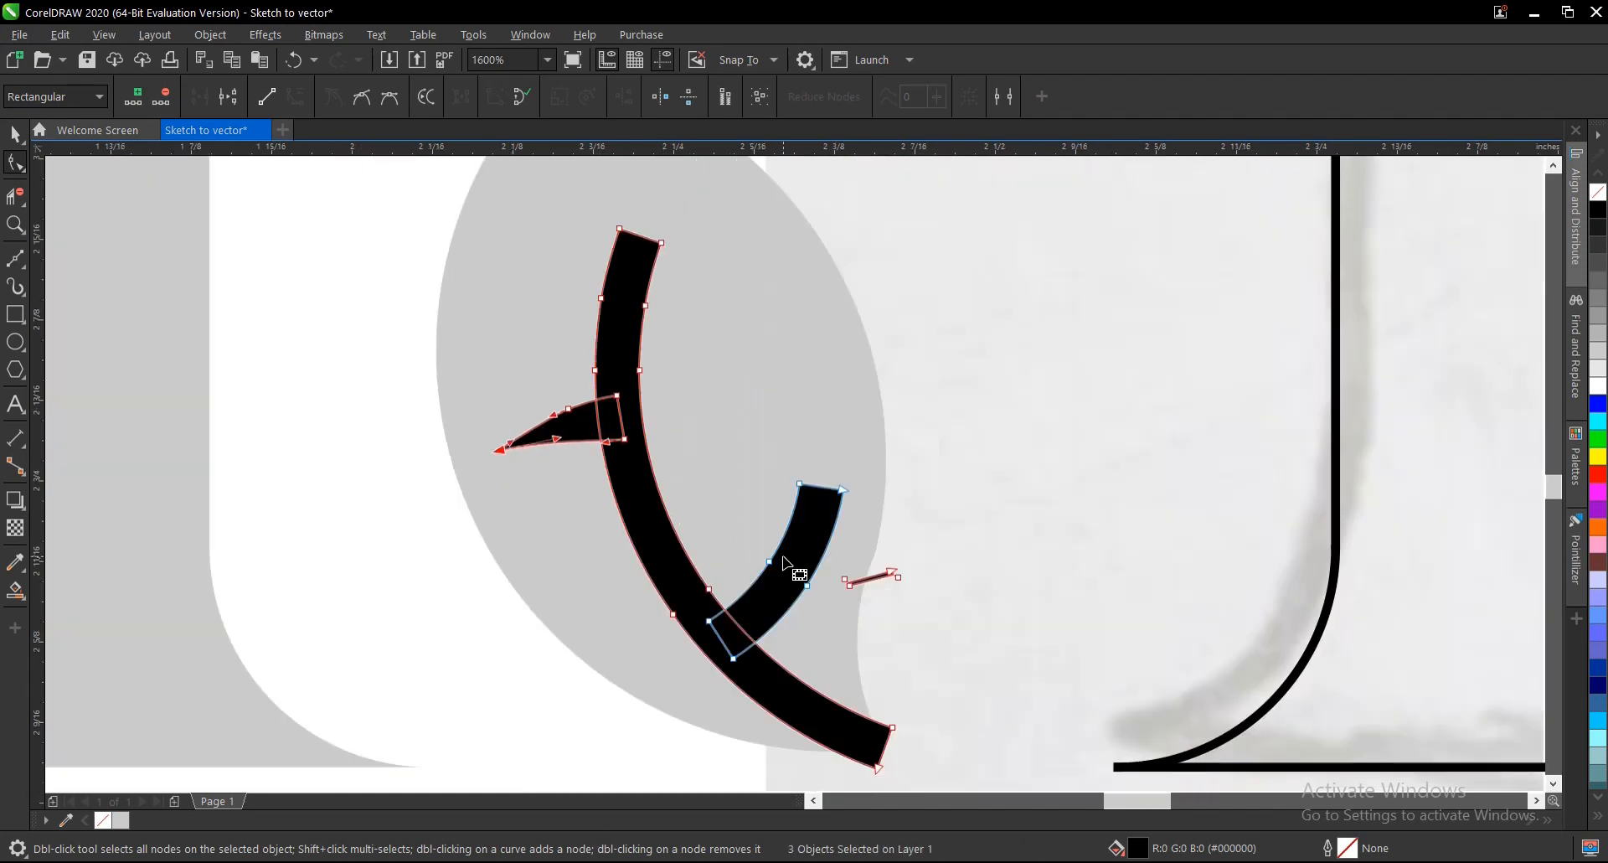
pyautogui.scroll(1, 797, 546)
pyautogui.moveTo(689, 383); pyautogui.dragTo(817, 596)
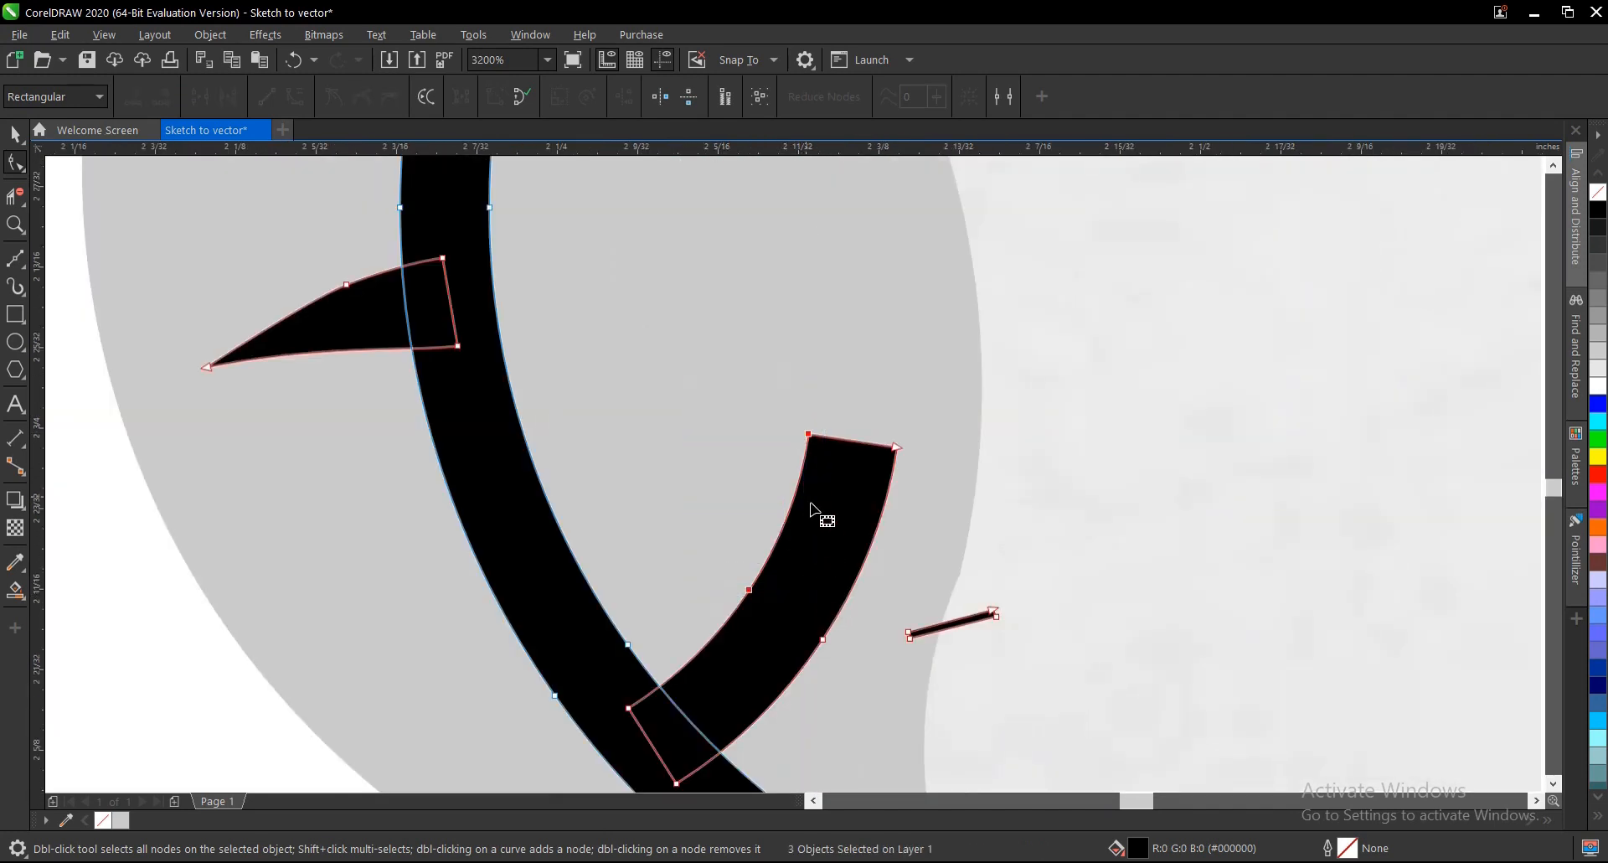
pyautogui.moveTo(811, 437); pyautogui.dragTo(838, 466)
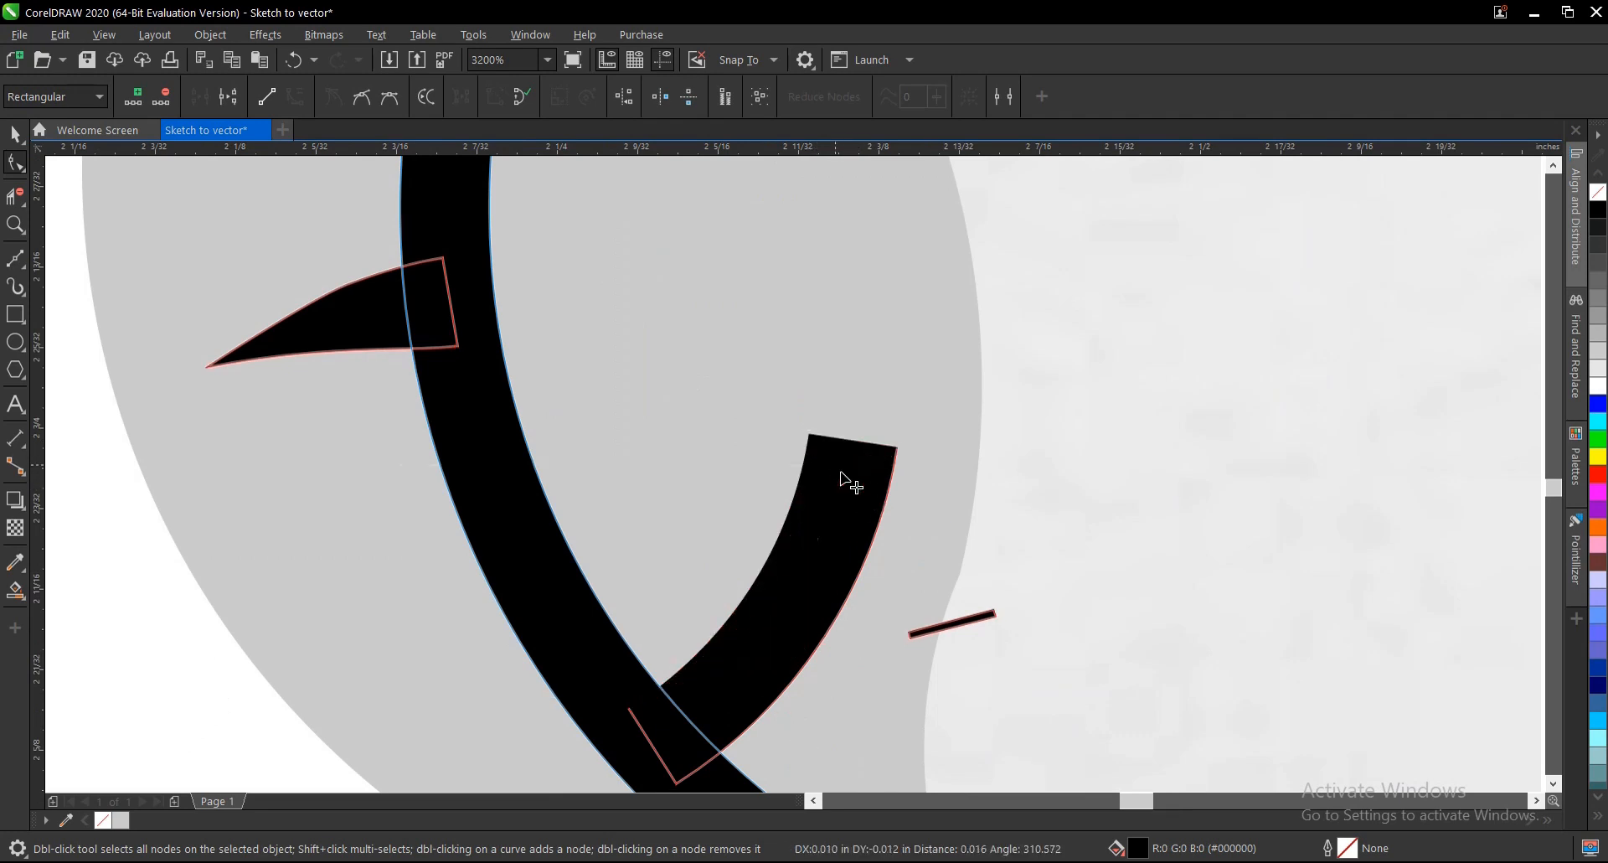
pyautogui.press('Delete')
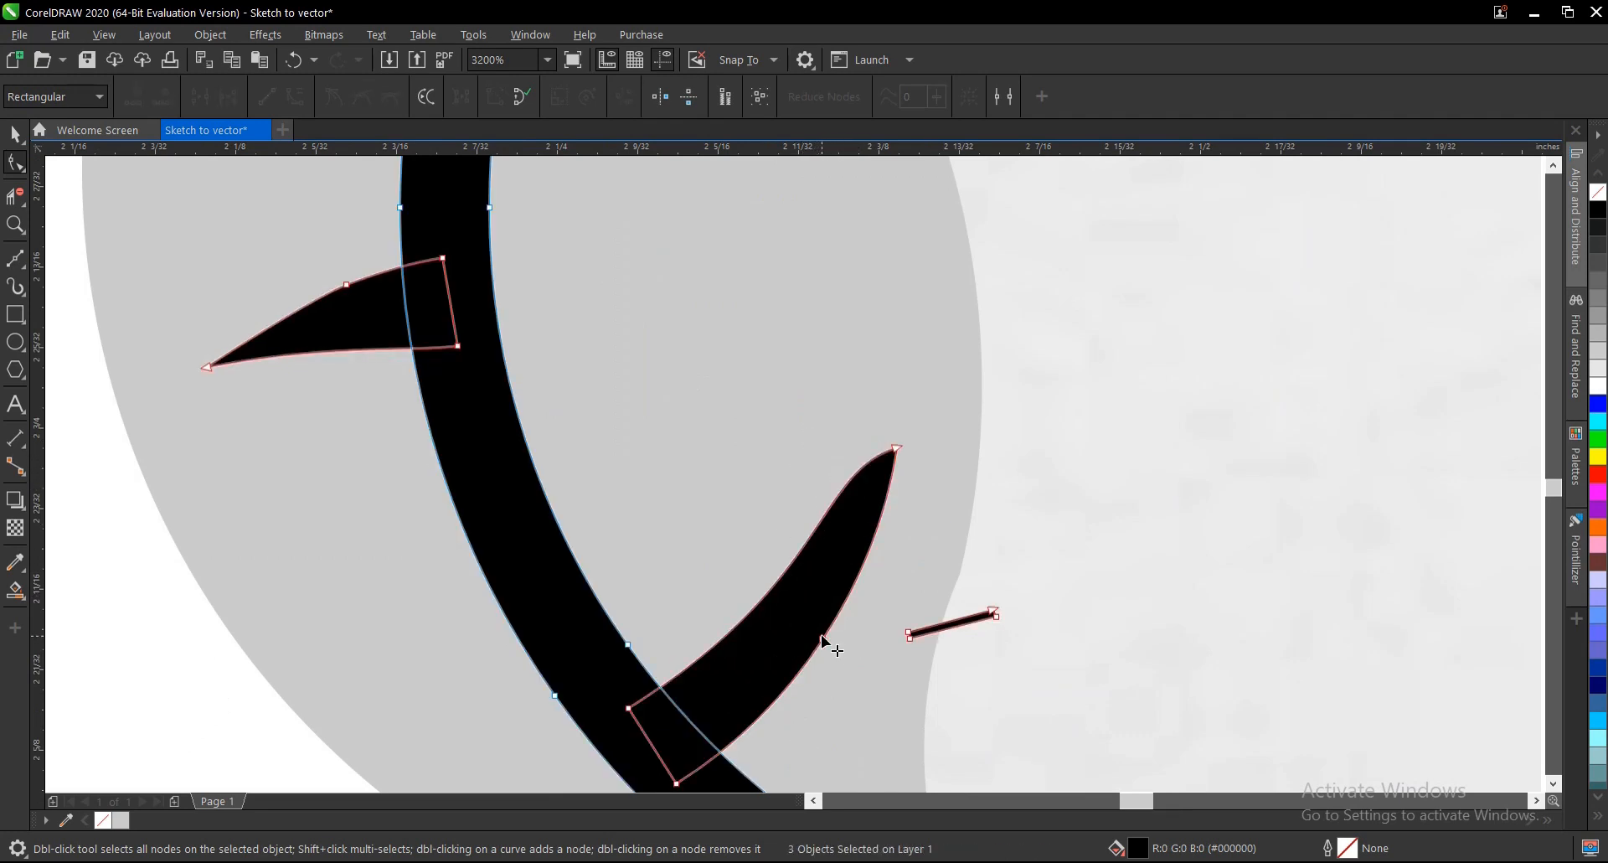
# Taper the main vein's upper end to a point by deleting the surplus nodes at its inner corner and along the inner edge.
pyautogui.scroll(-1, 734, 518)
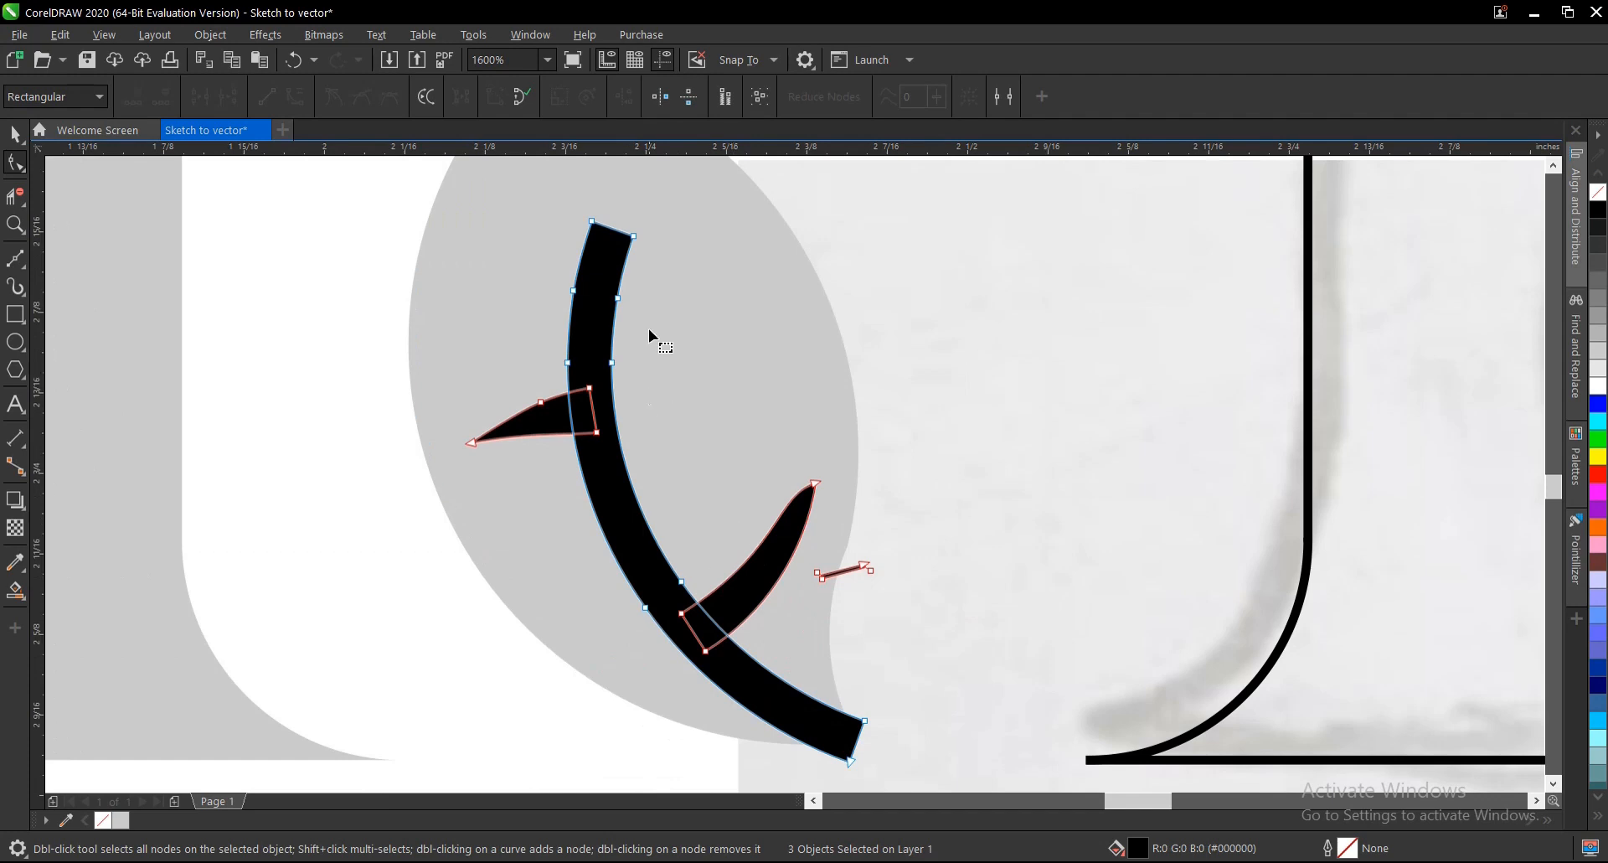
pyautogui.scroll(1, 610, 238)
pyautogui.hotkey('ctrl', 'z')
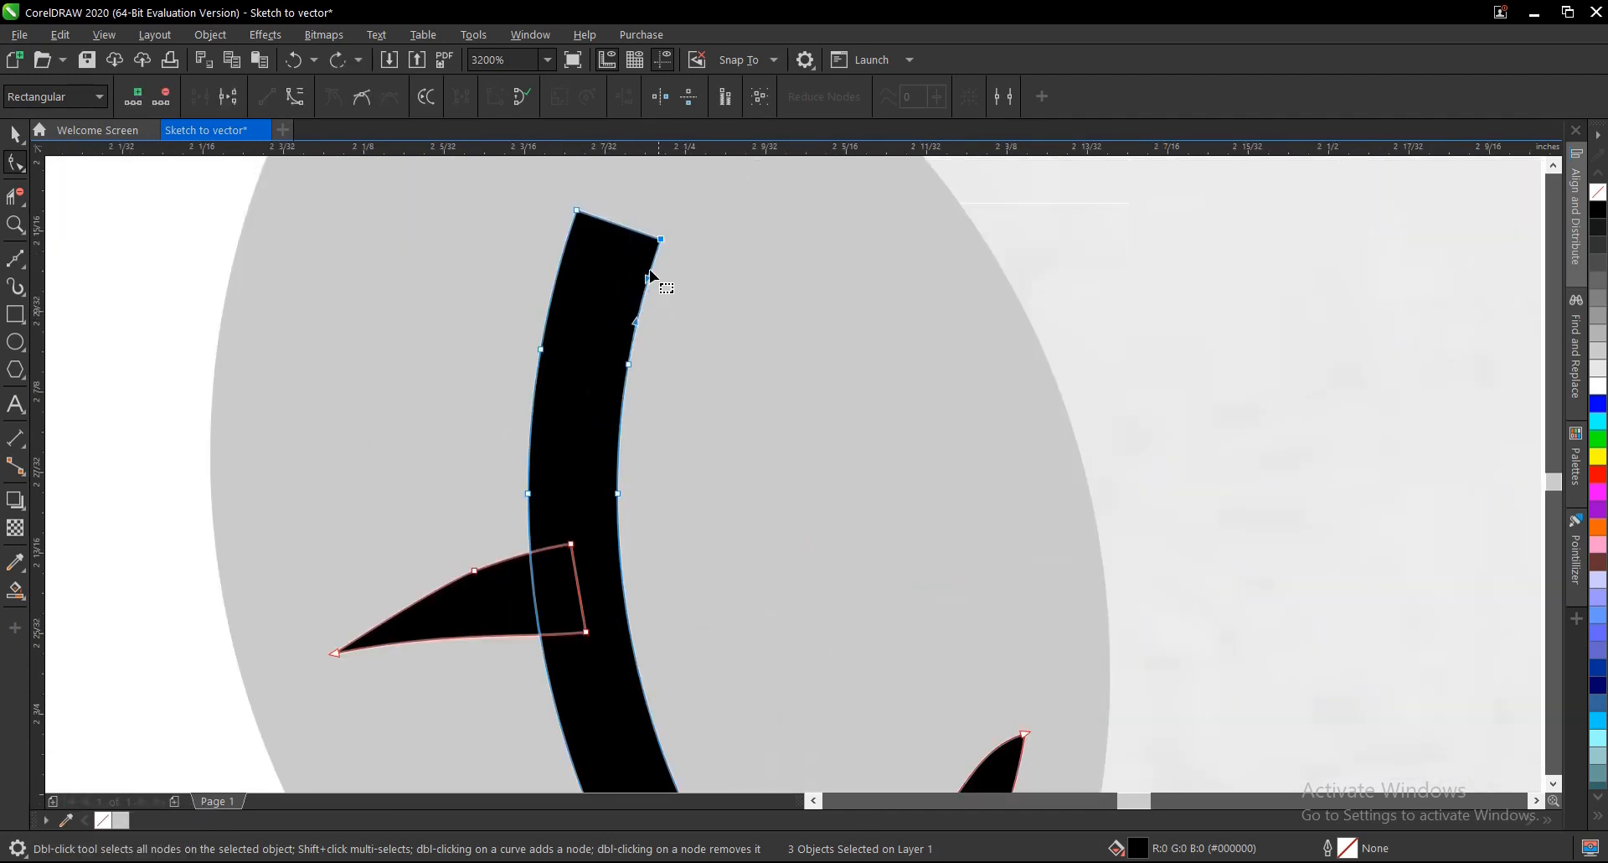
pyautogui.press('Delete')
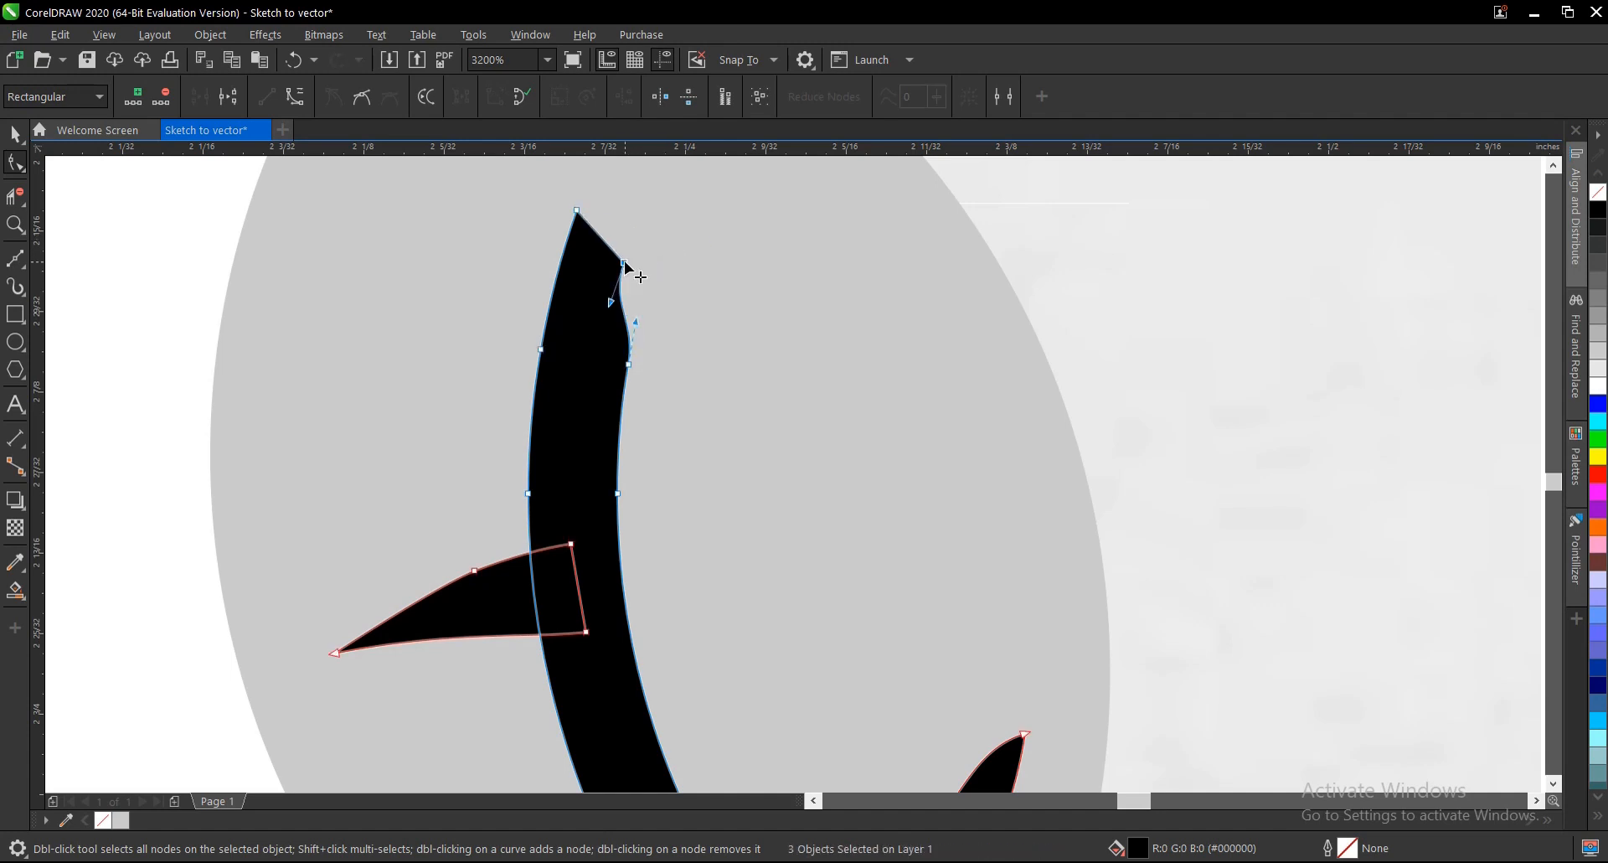
pyautogui.doubleClick(629, 364)
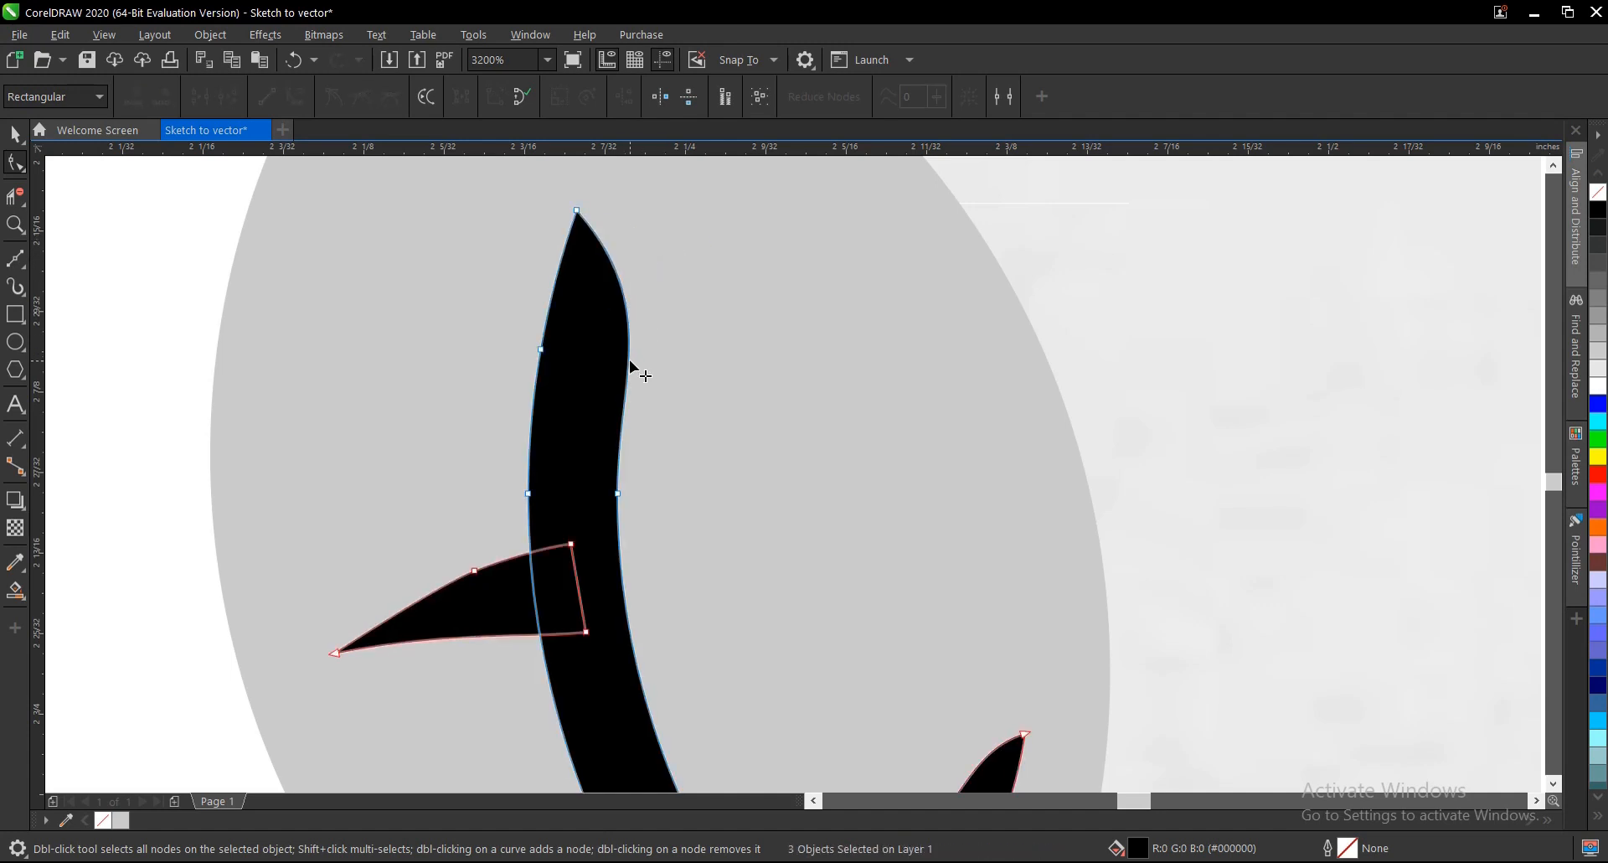
pyautogui.press('space')
pyautogui.scroll(-3, 630, 369)
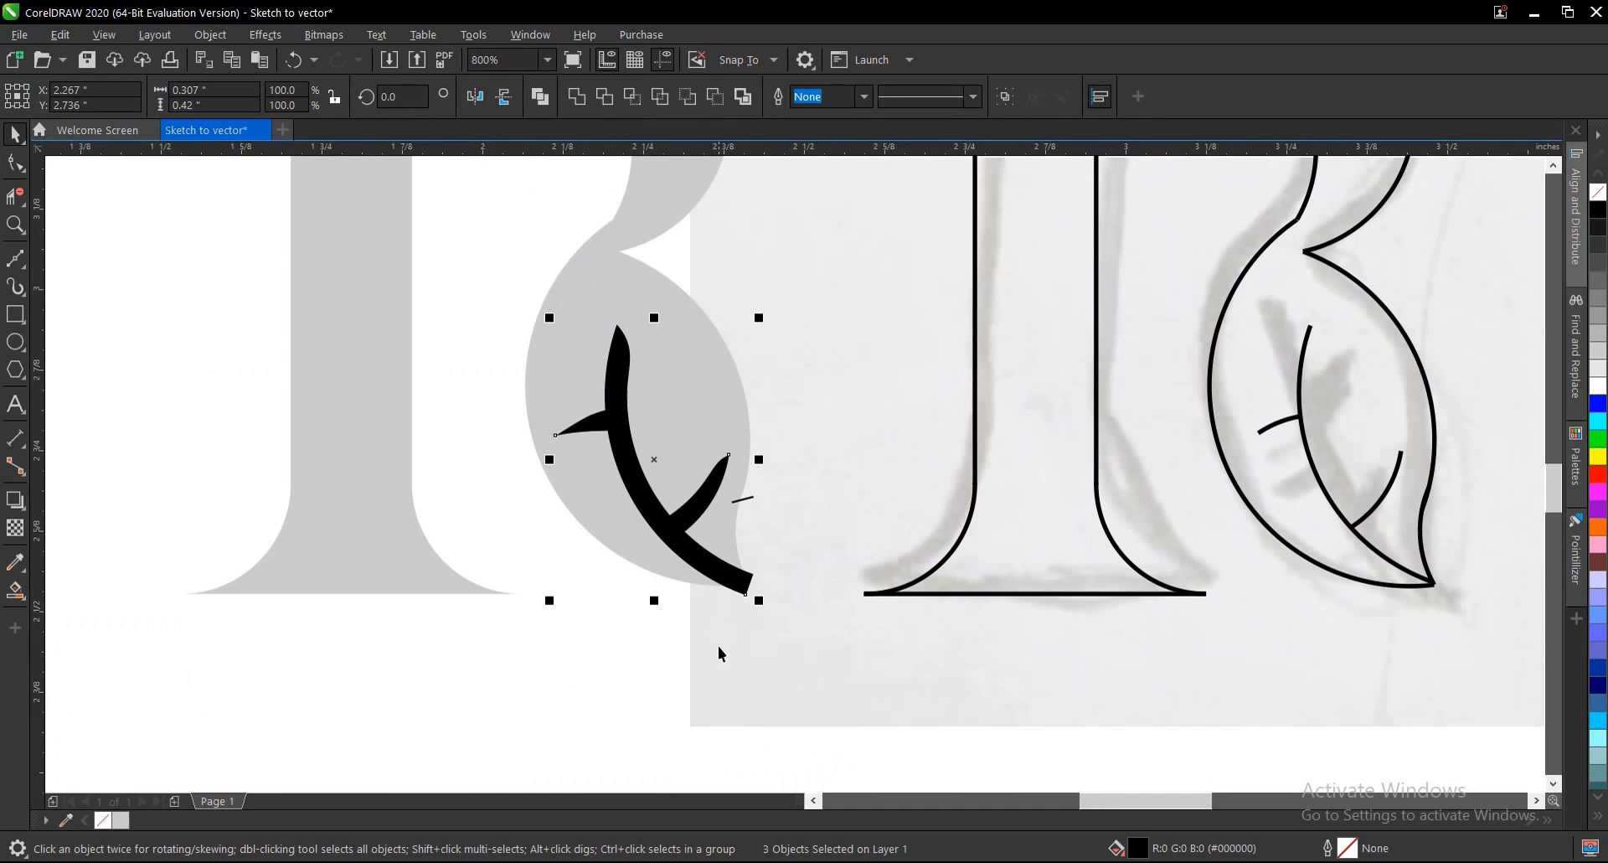
# Break the left side vein apart from the stray line fragment at the leaf's outer edge and delete that fragment.
pyautogui.scroll(2, 715, 577)
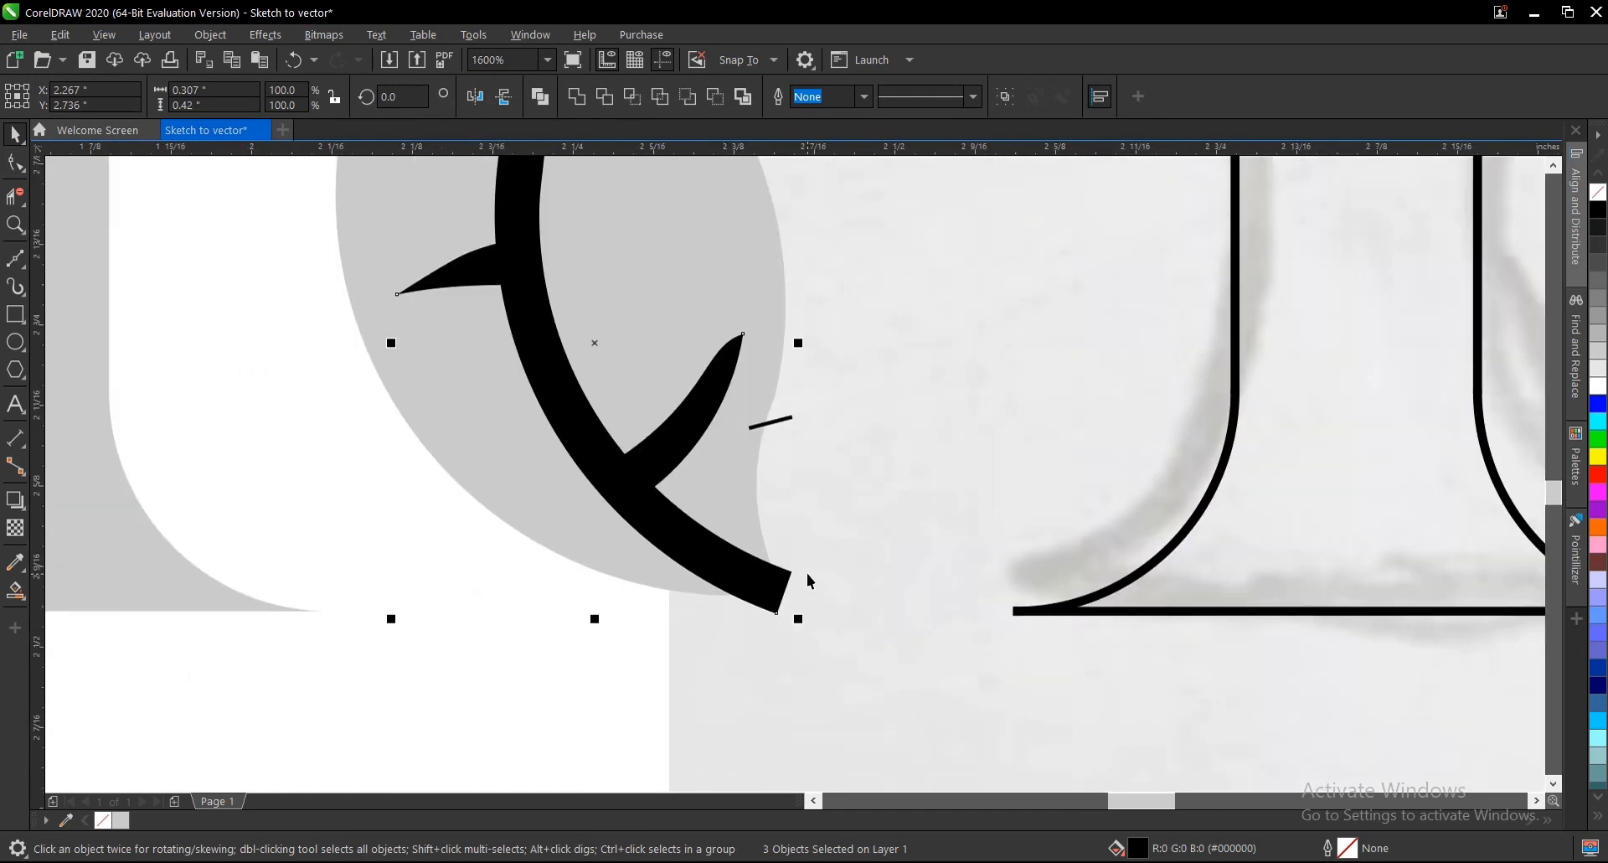
pyautogui.scroll(-2, 743, 583)
pyautogui.click(846, 289)
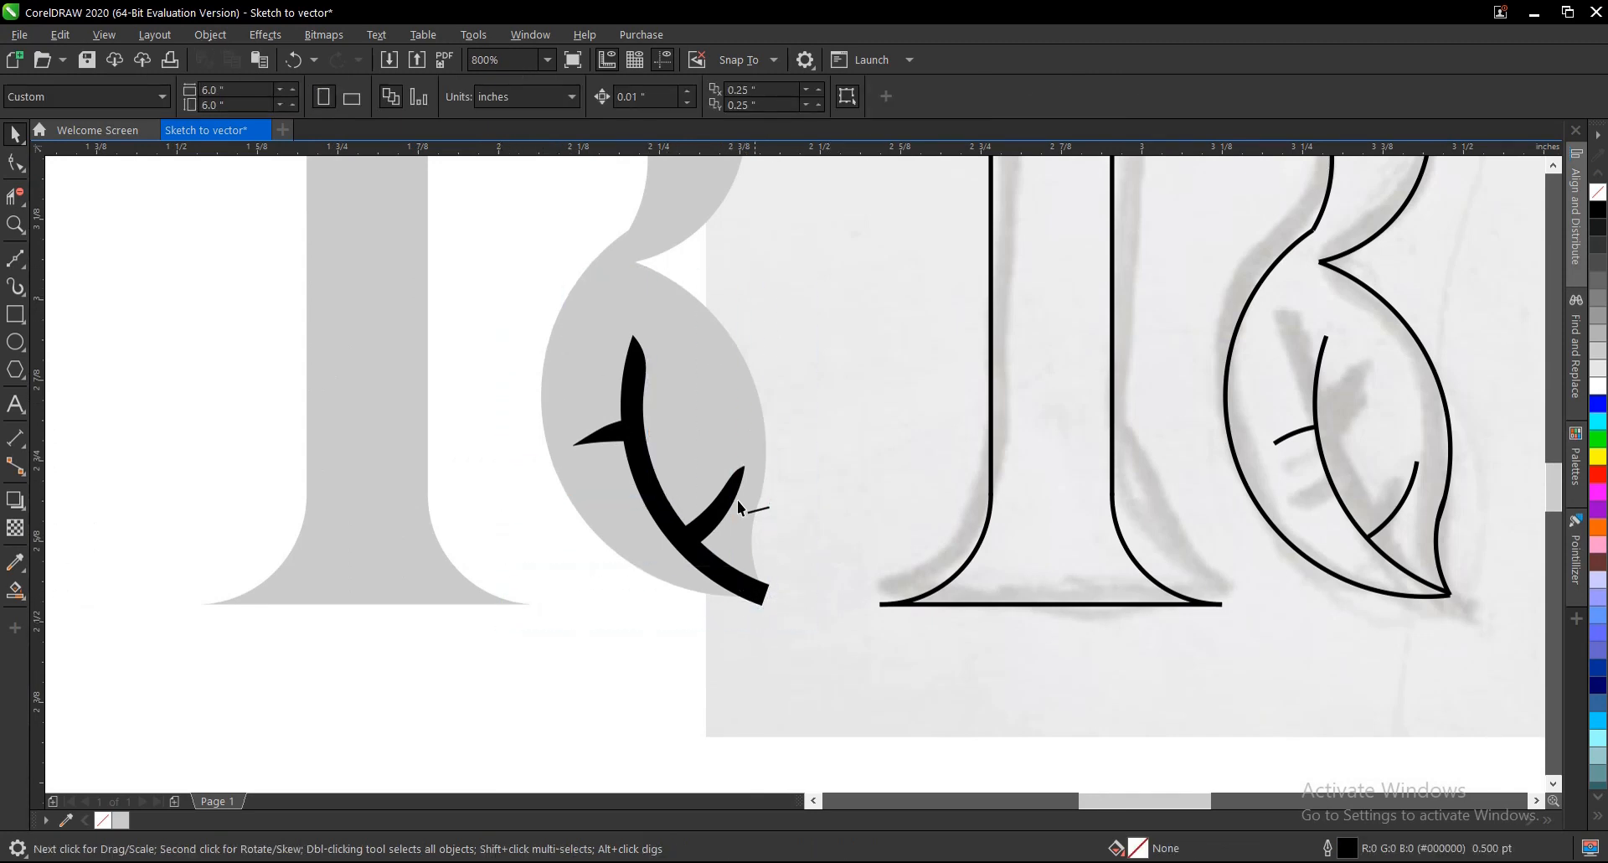
pyautogui.click(761, 510)
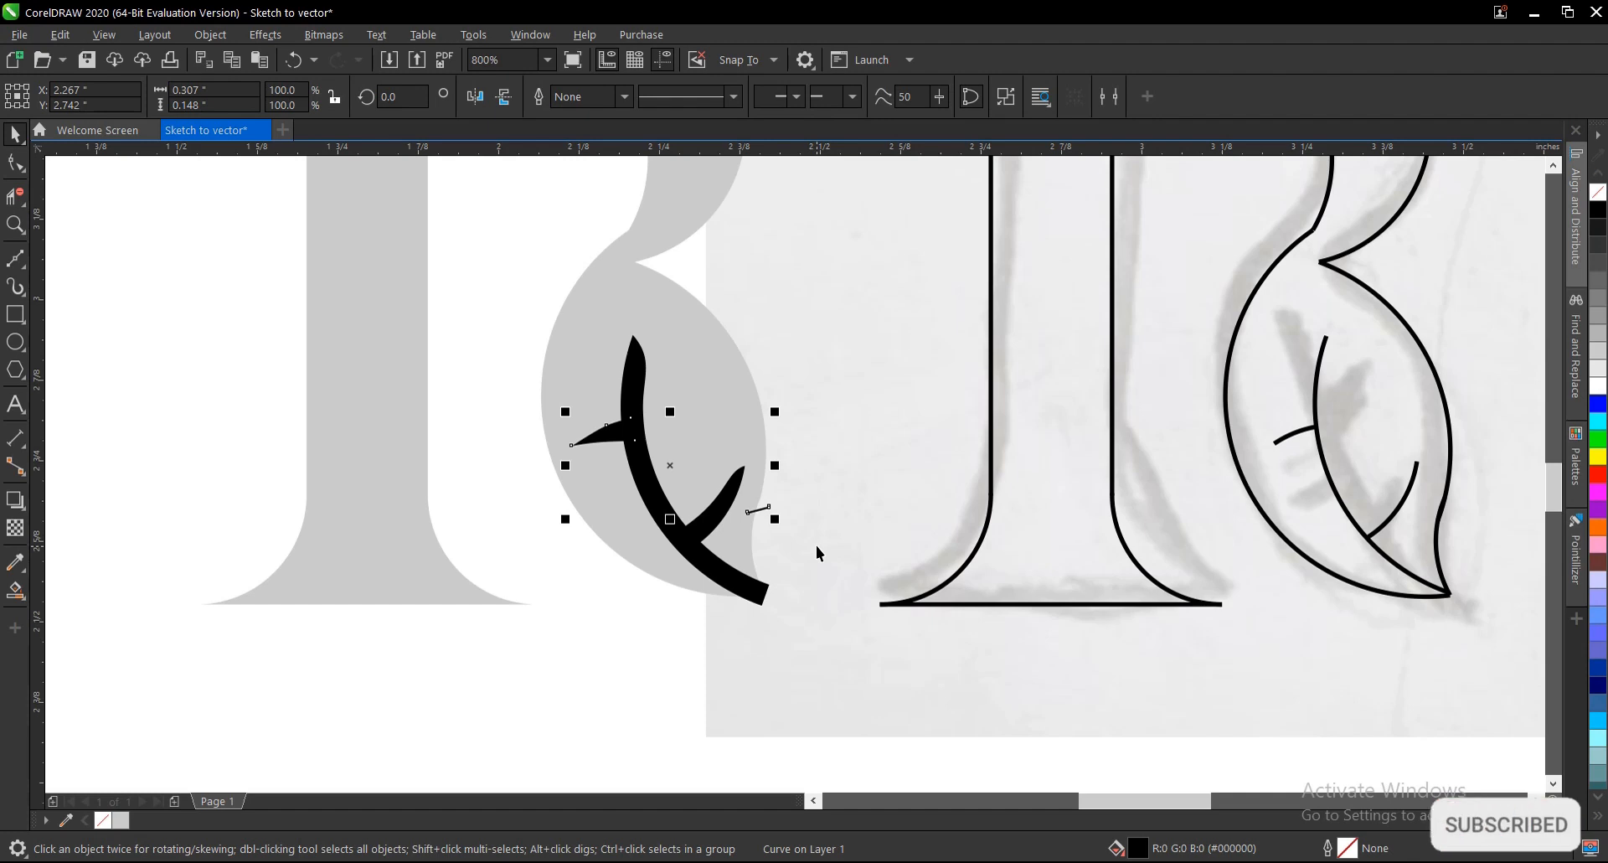
pyautogui.scroll(2, 736, 518)
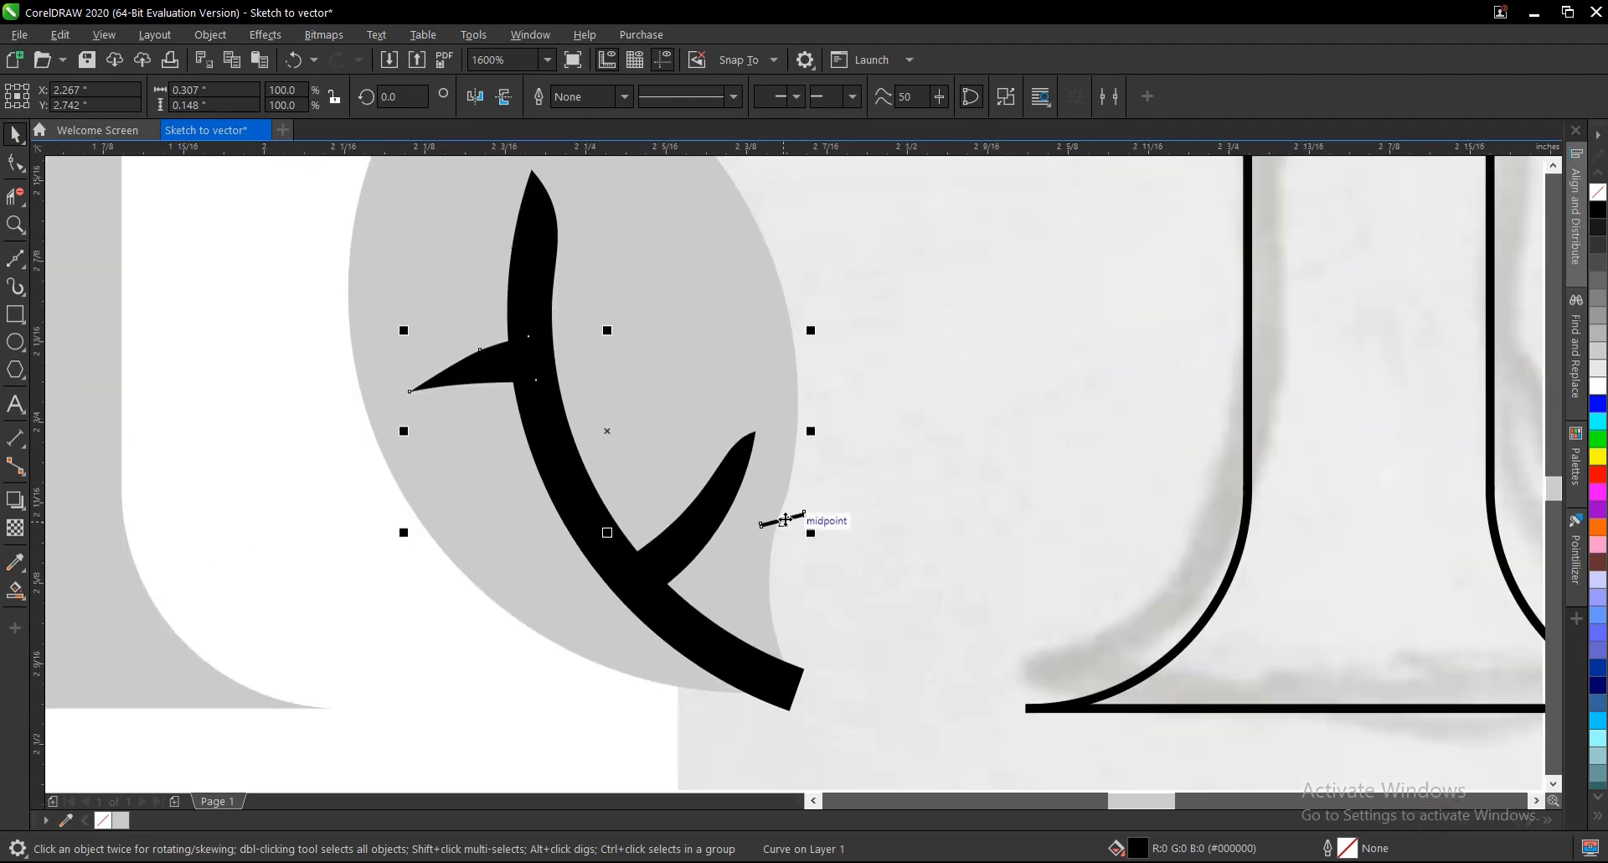
pyautogui.moveTo(536, 425)
pyautogui.mouseDown()
pyautogui.moveTo(503, 368)
pyautogui.moveTo(412, 406)
pyautogui.mouseUp()
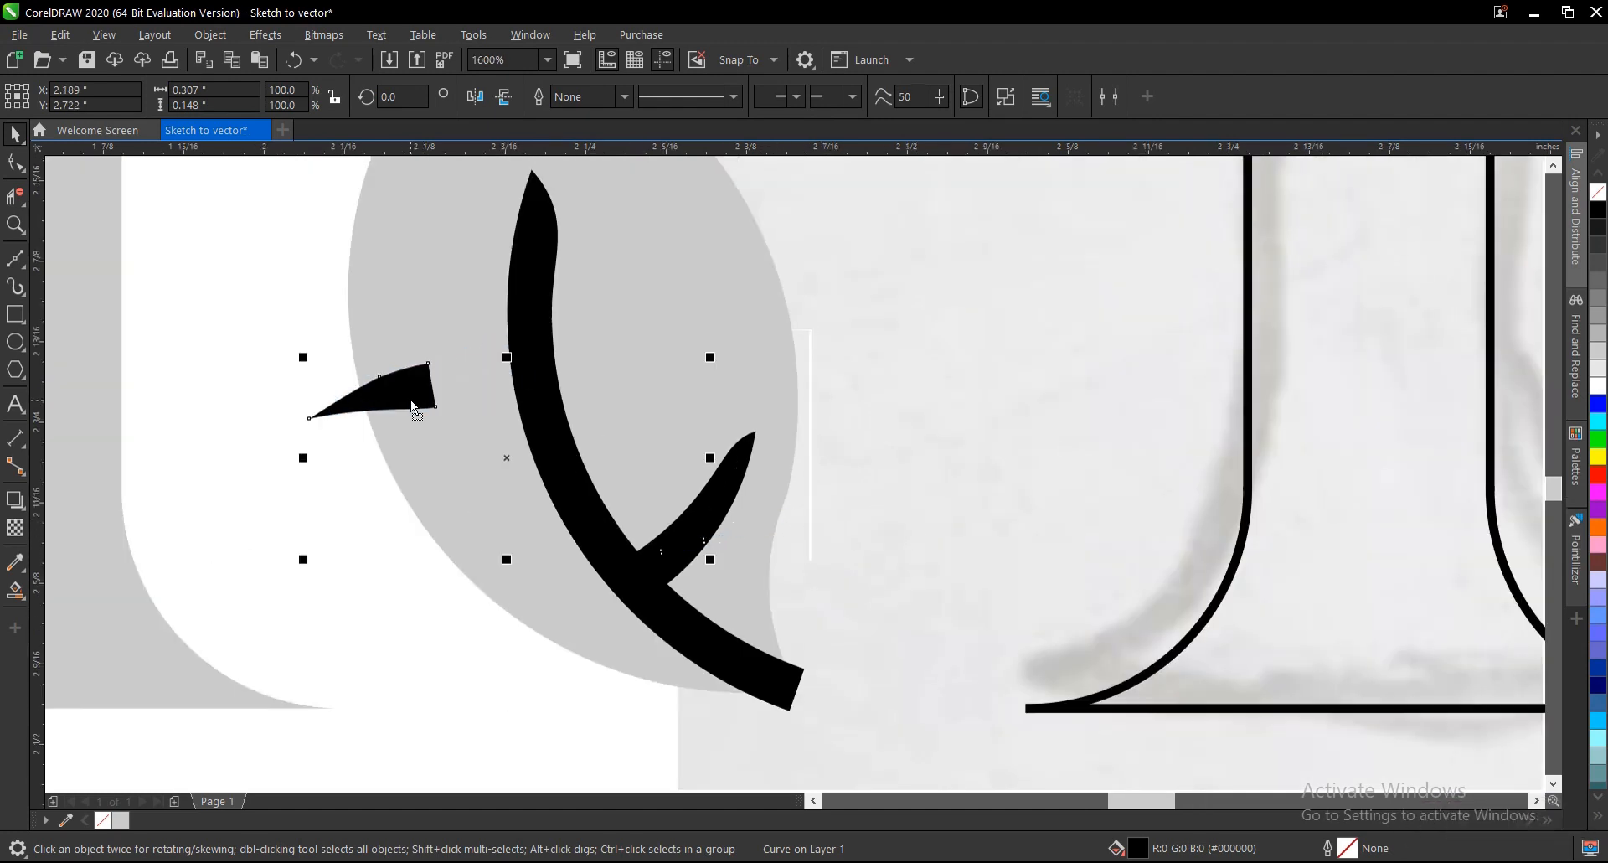
pyautogui.hotkey('ctrl', 'z')
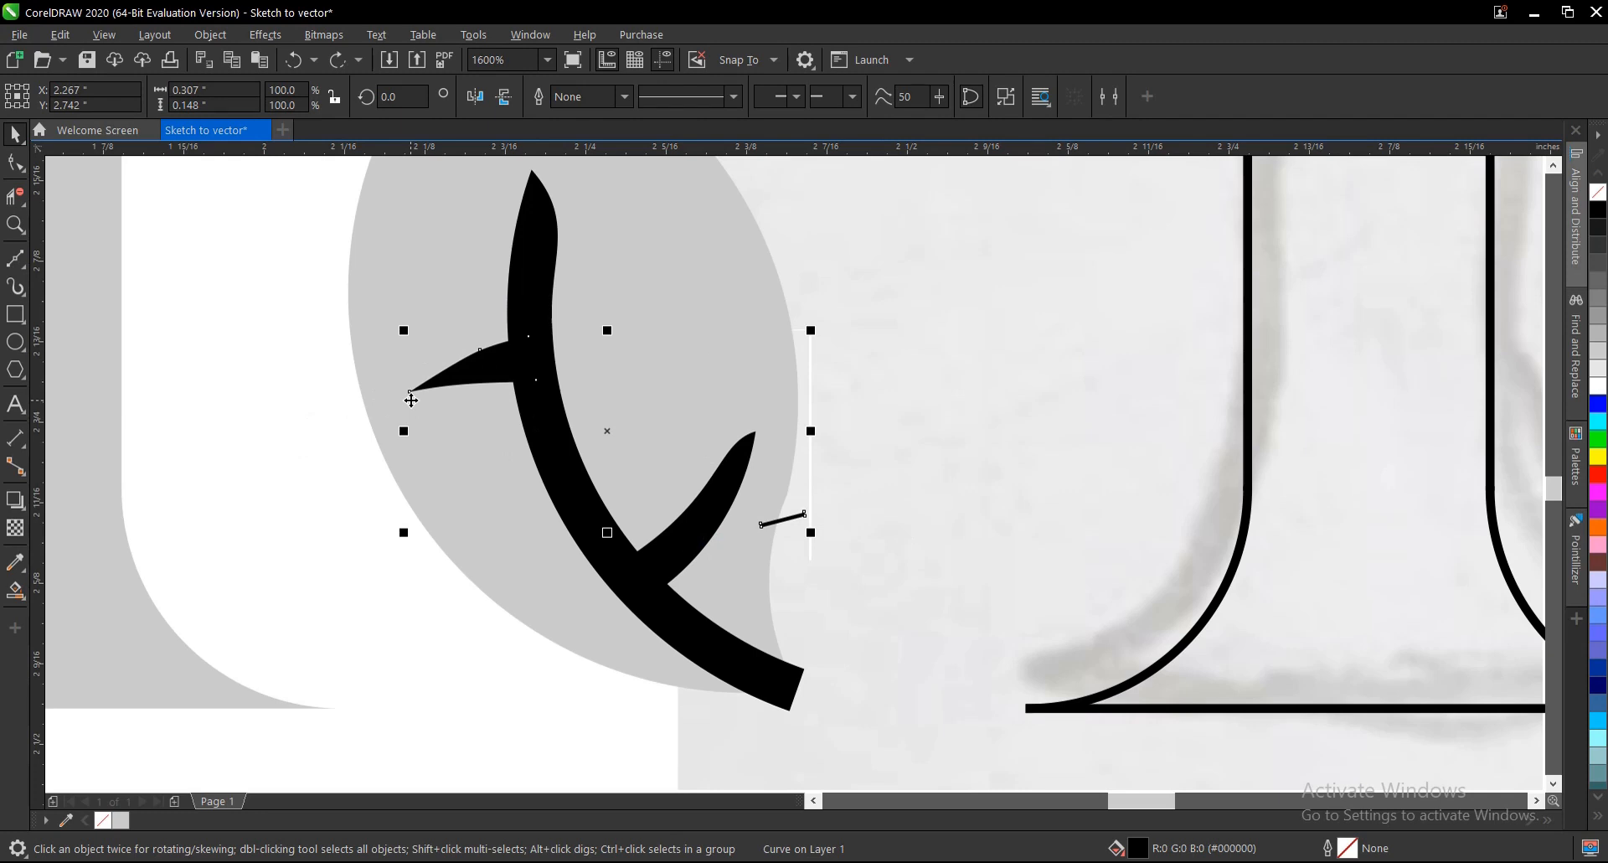
pyautogui.hotkey('ctrl', 'k')
pyautogui.click(892, 476)
pyautogui.moveTo(892, 476); pyautogui.dragTo(684, 600)
pyautogui.press('Delete')
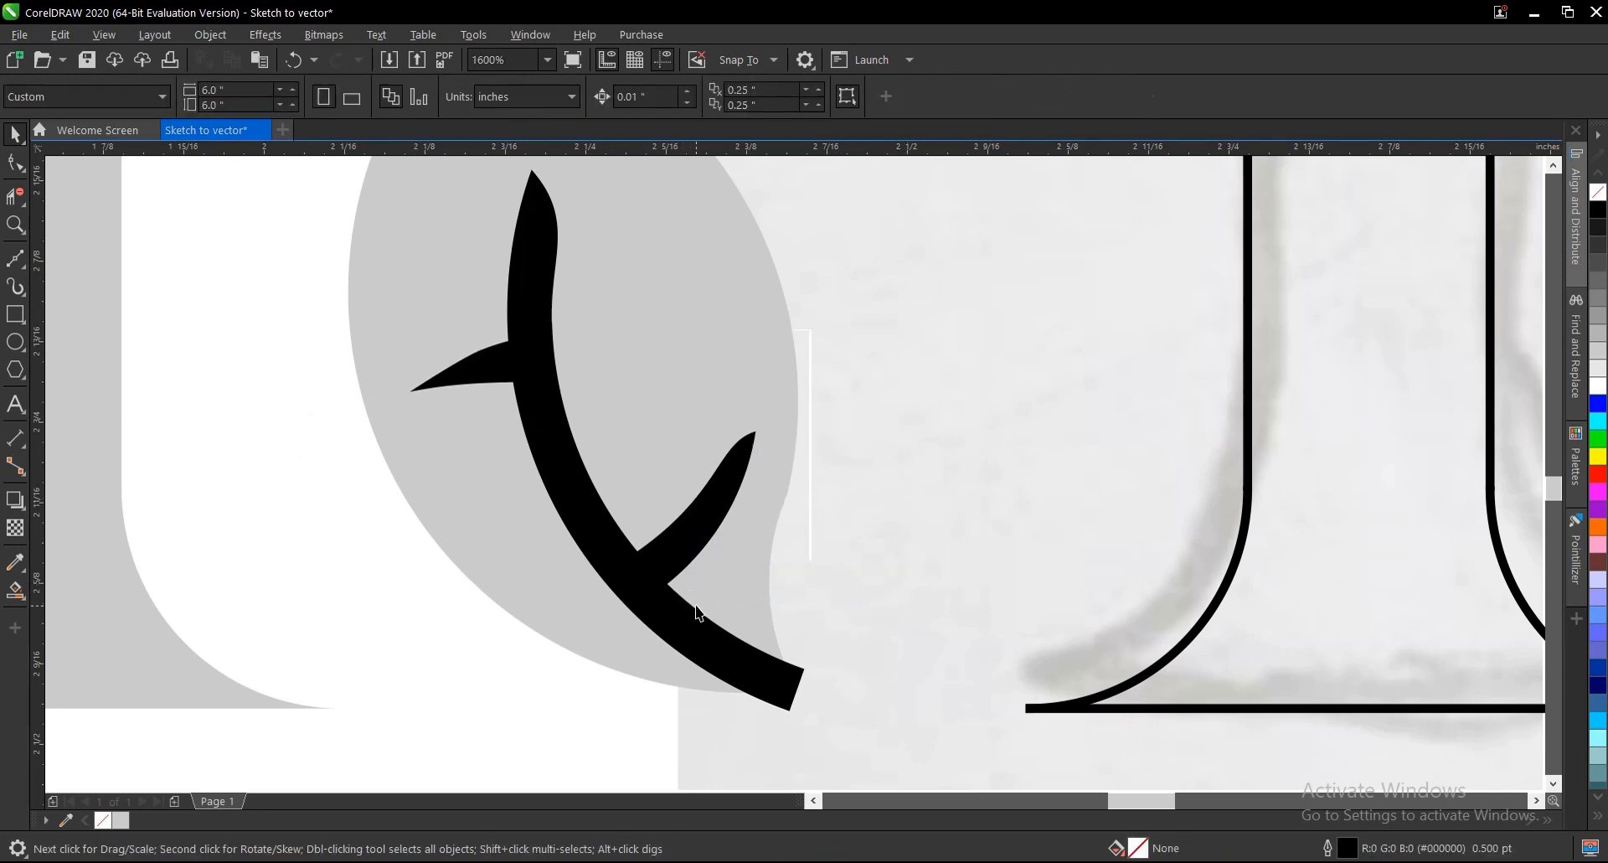
pyautogui.scroll(-1, 662, 552)
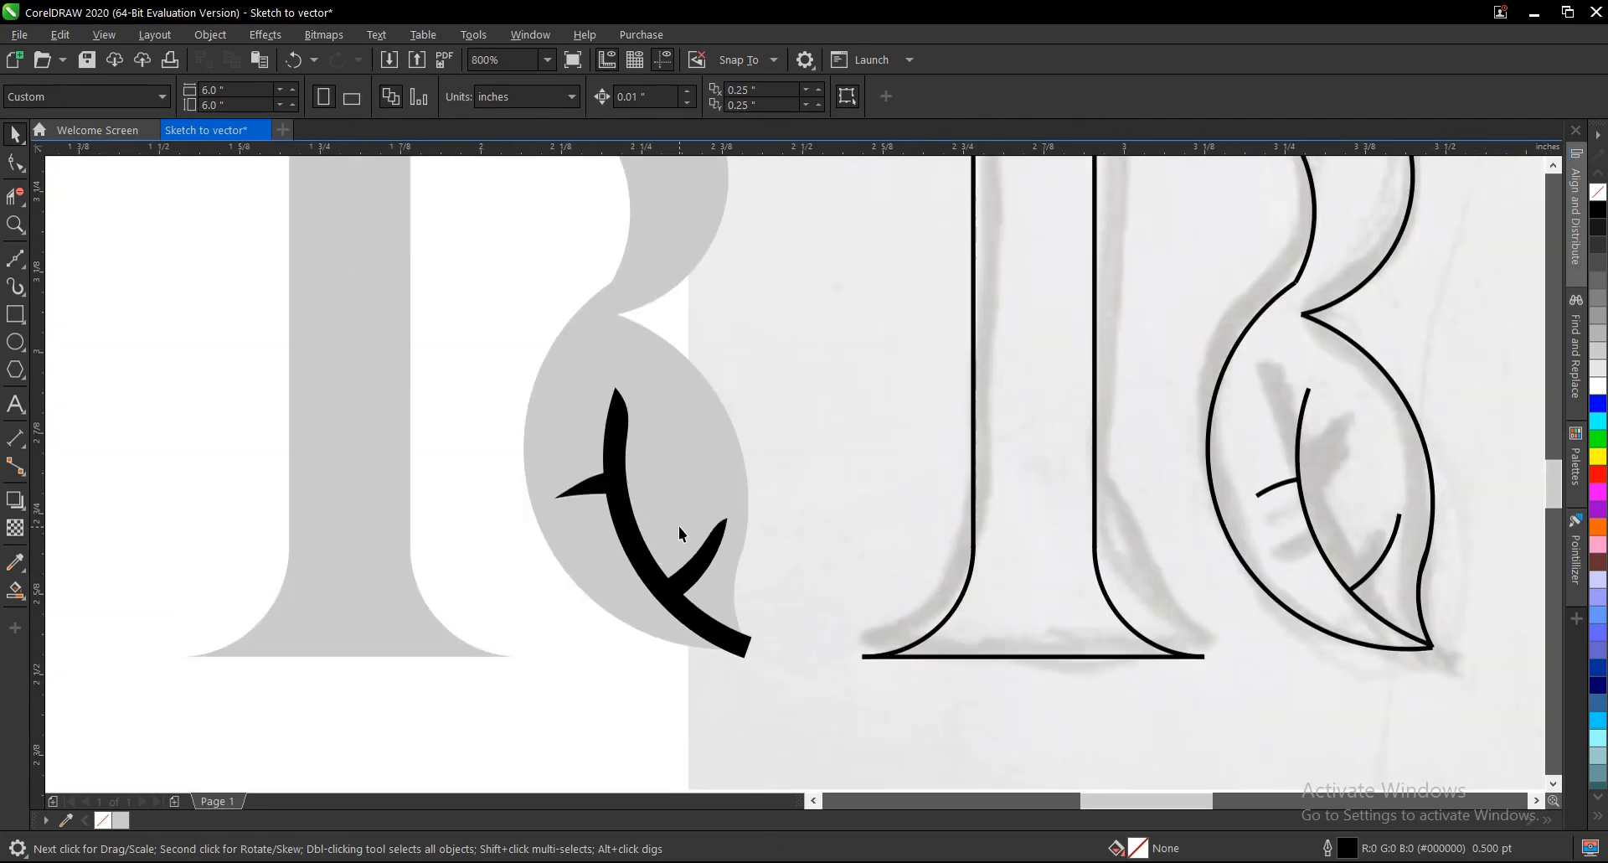
# Weld the main vein and both side veins into a single curve.
pyautogui.moveTo(821, 667); pyautogui.dragTo(823, 678)
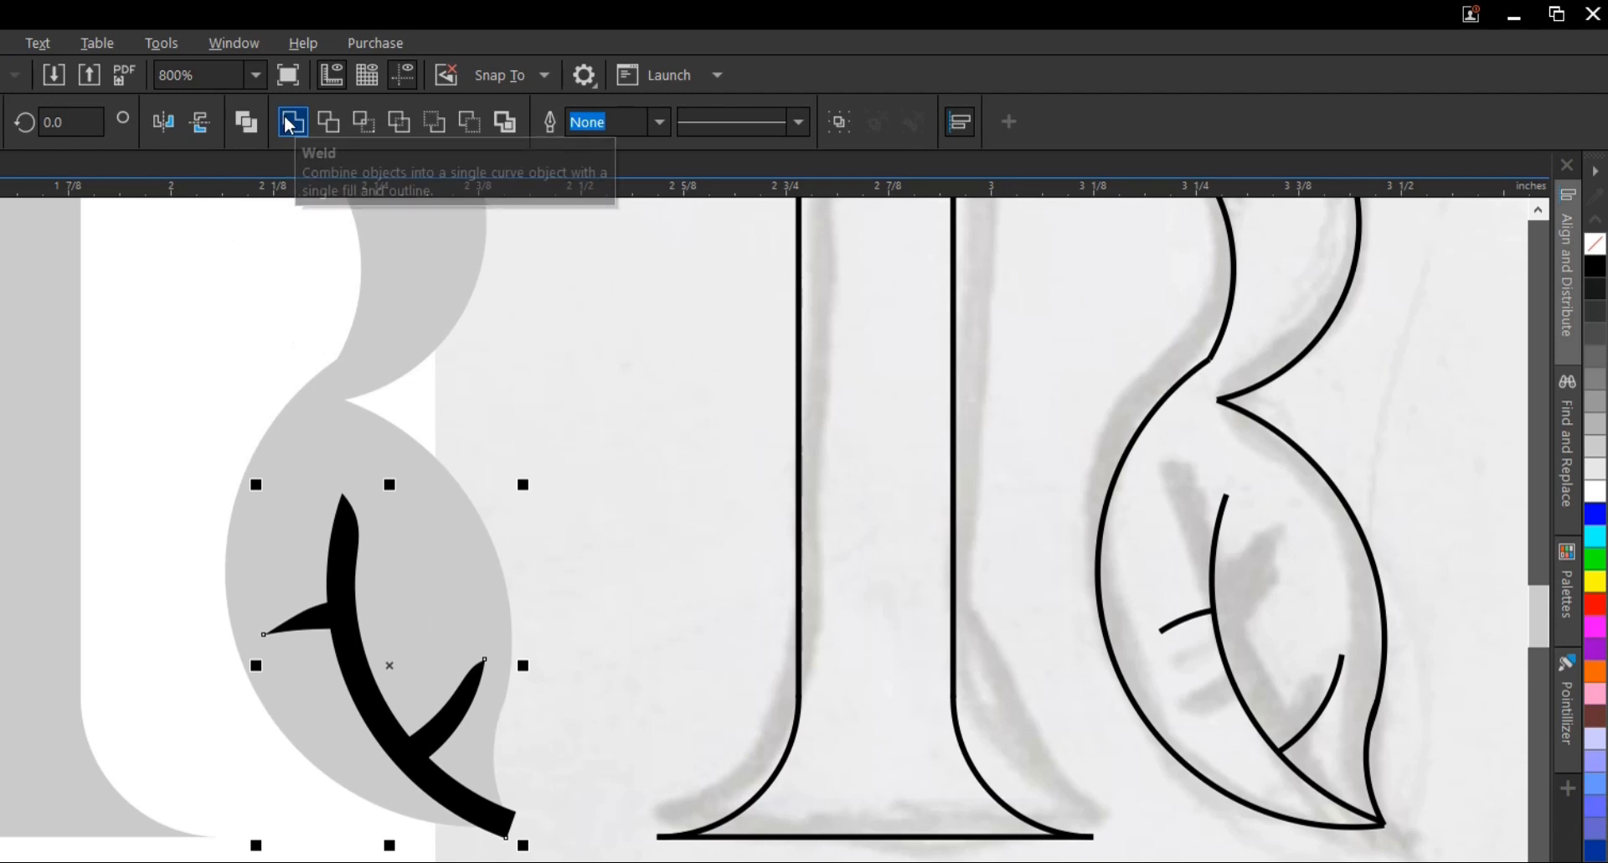
pyautogui.click(289, 124)
pyautogui.scroll(-1, 665, 616)
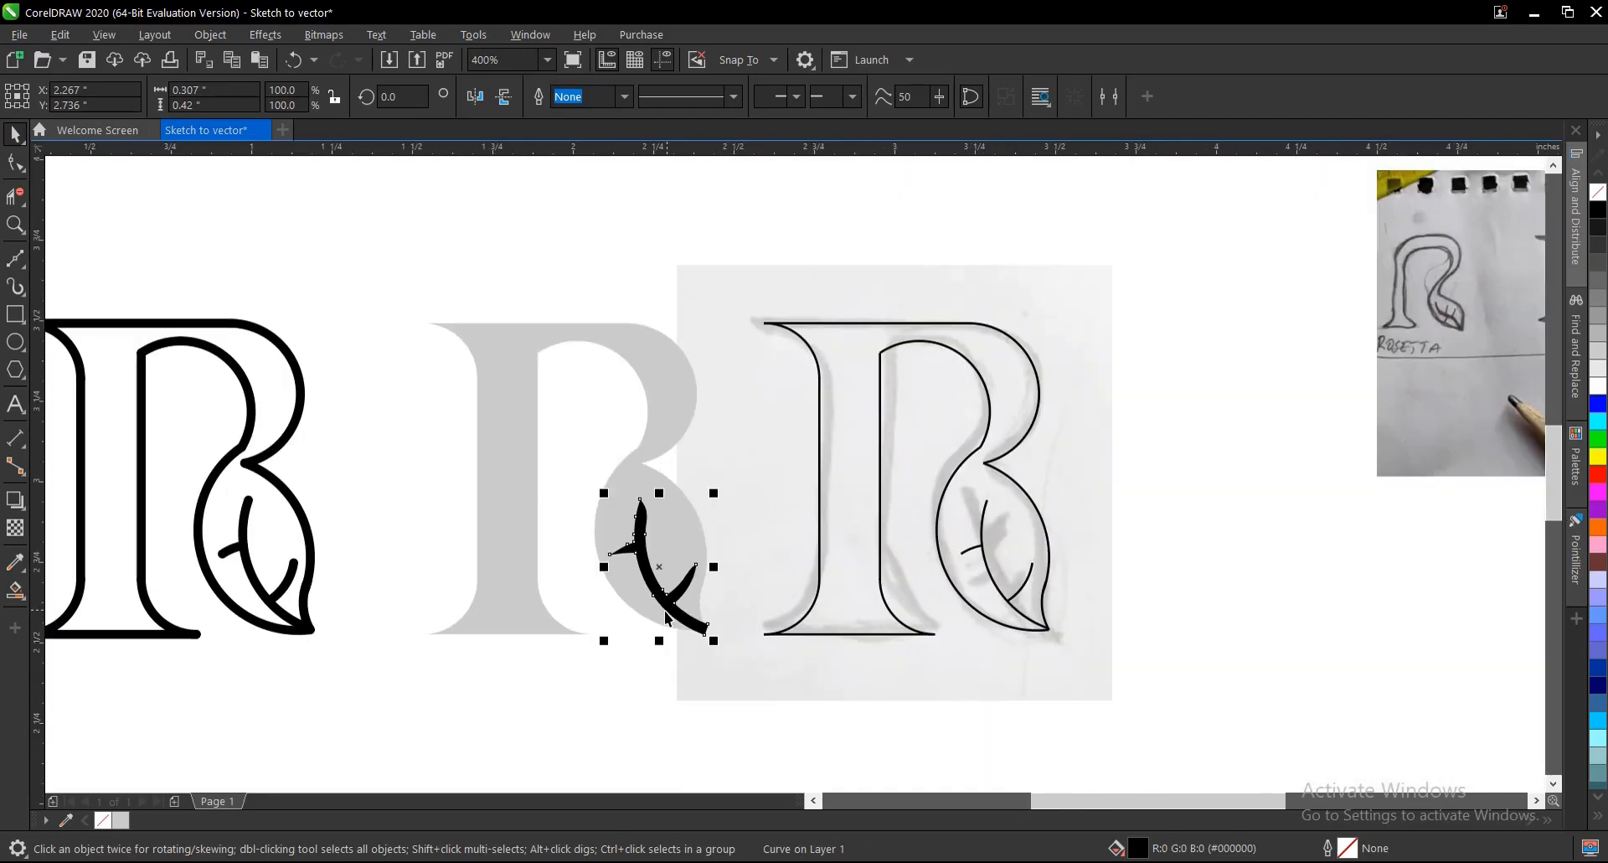
pyautogui.click(682, 727)
# Trim the welded veins out of the grey letter R.
pyautogui.click(678, 603)
pyautogui.keyDown('shift'); pyautogui.click(665, 420); pyautogui.keyUp('shift')
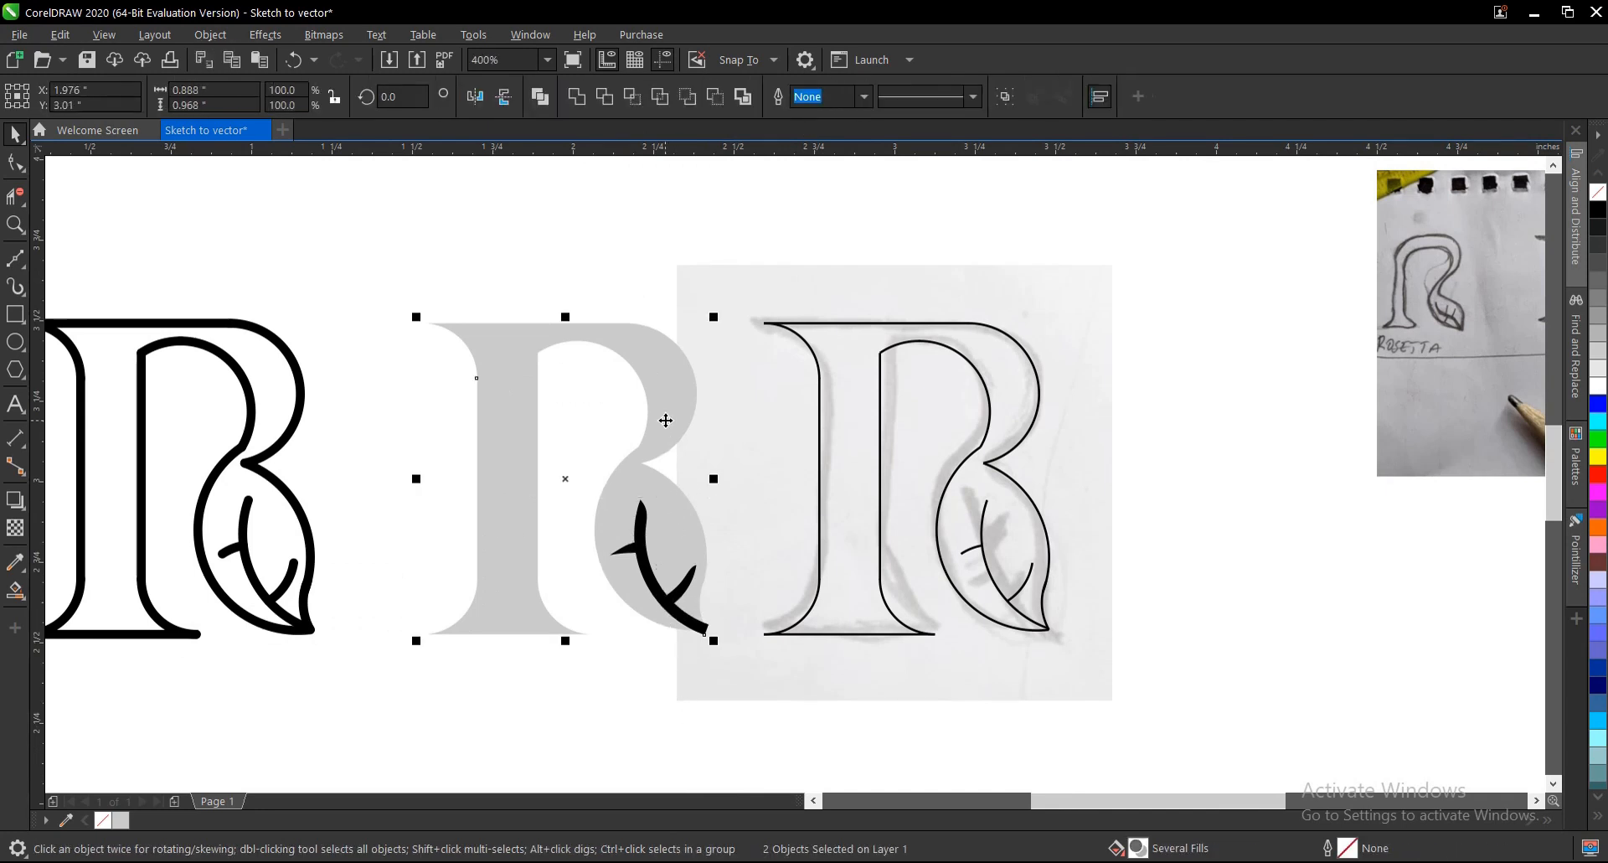
pyautogui.click(612, 99)
pyautogui.click(652, 639)
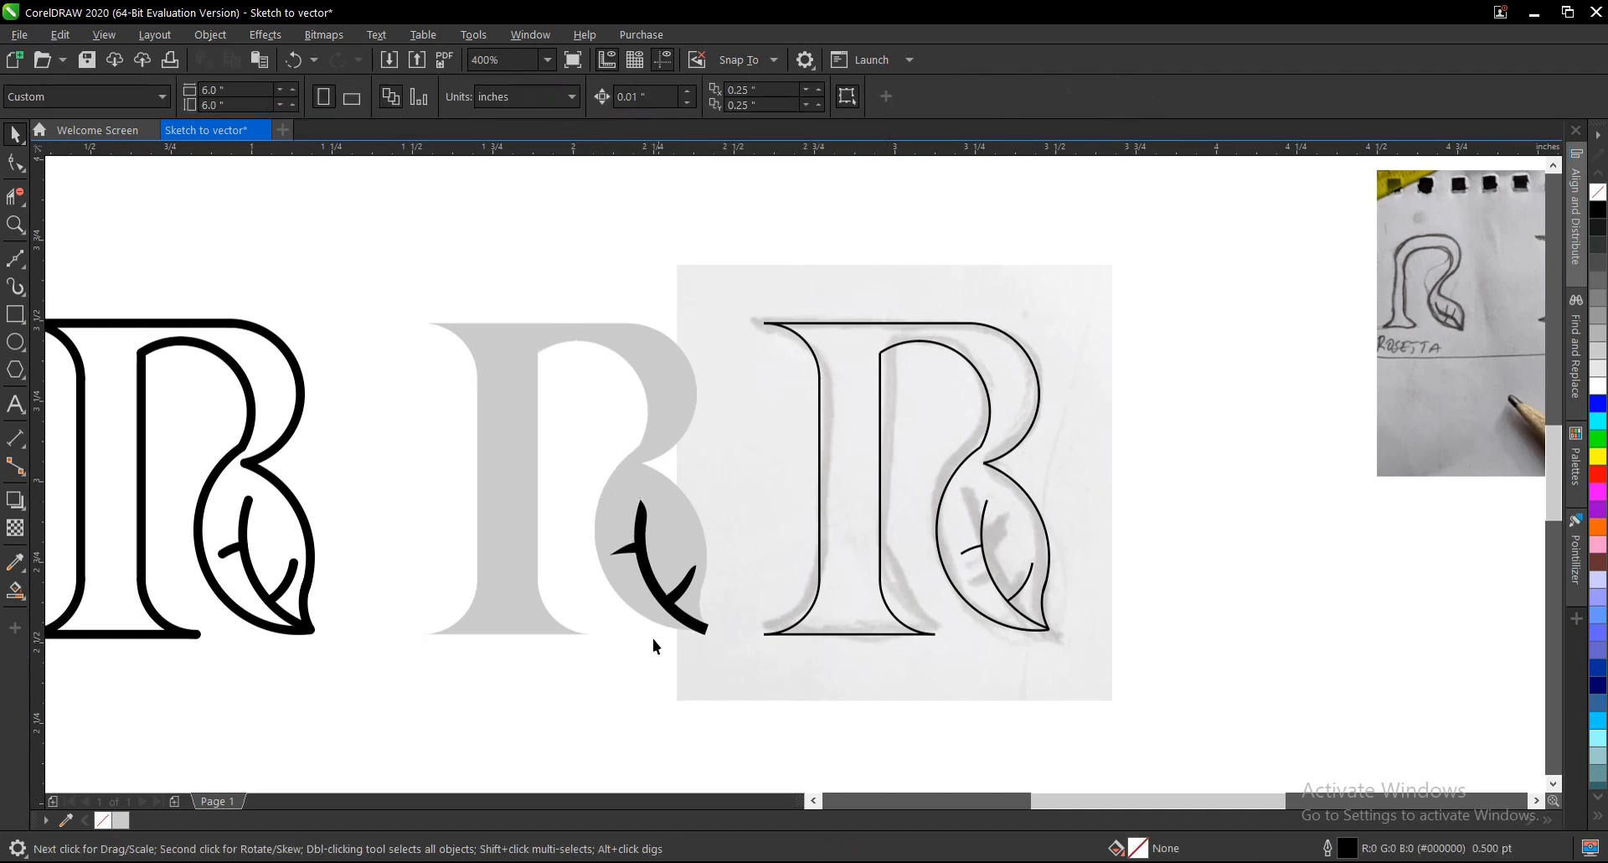
# Move the trimmed grey letter straight up into the empty page area, centring it at about Y 4.721 inches.
pyautogui.scroll(-2, 665, 630)
pyautogui.moveTo(662, 520); pyautogui.dragTo(622, 280)
pyautogui.scroll(2, 628, 339)
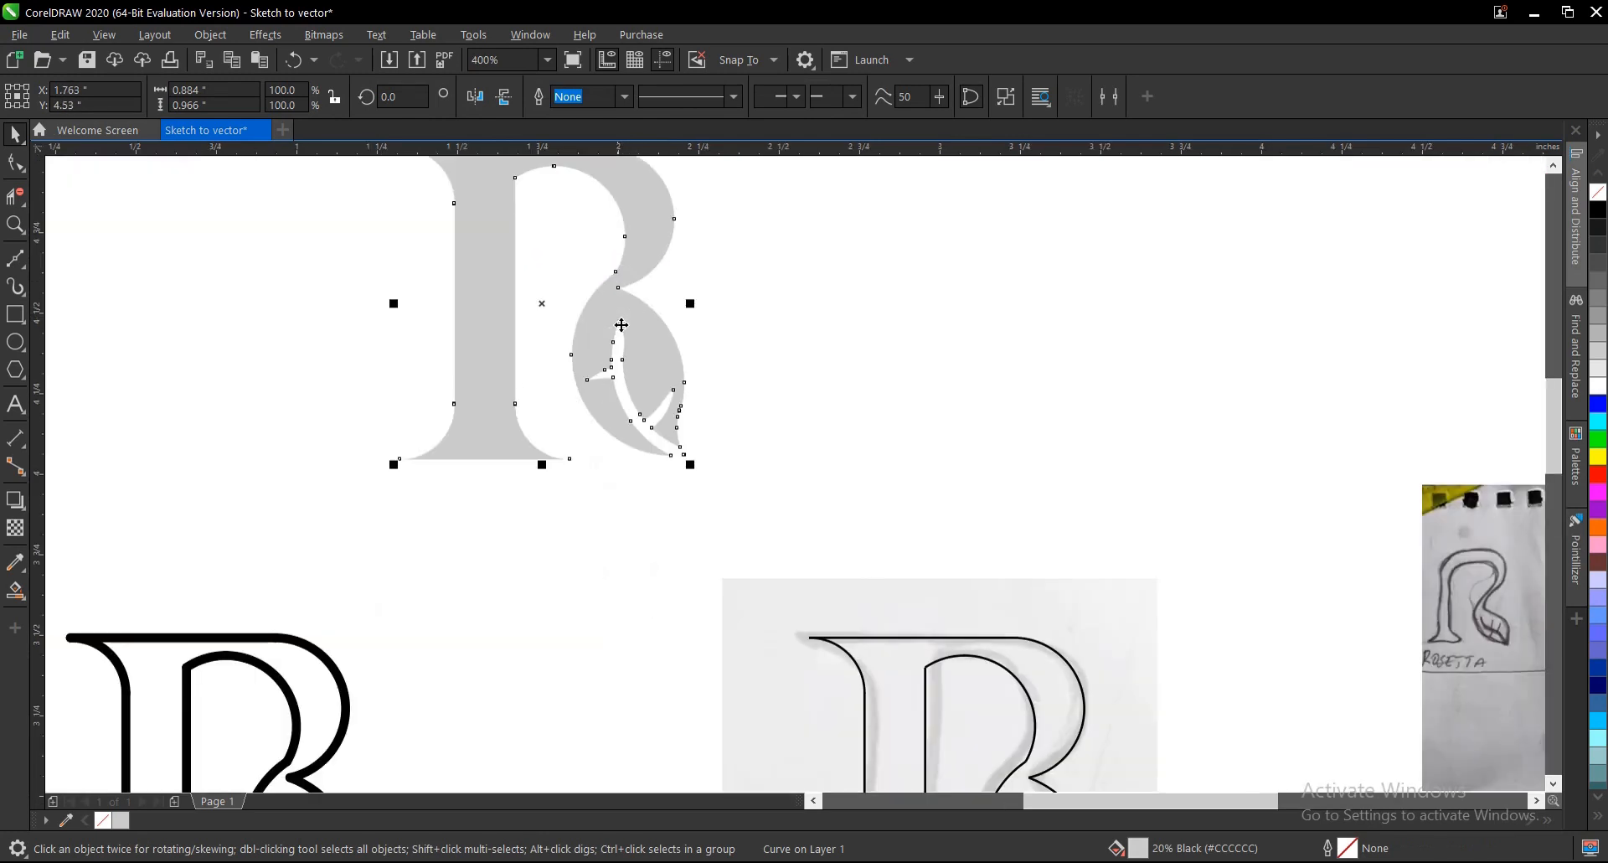
pyautogui.click(687, 533)
pyautogui.scroll(-2, 665, 527)
pyautogui.click(645, 395)
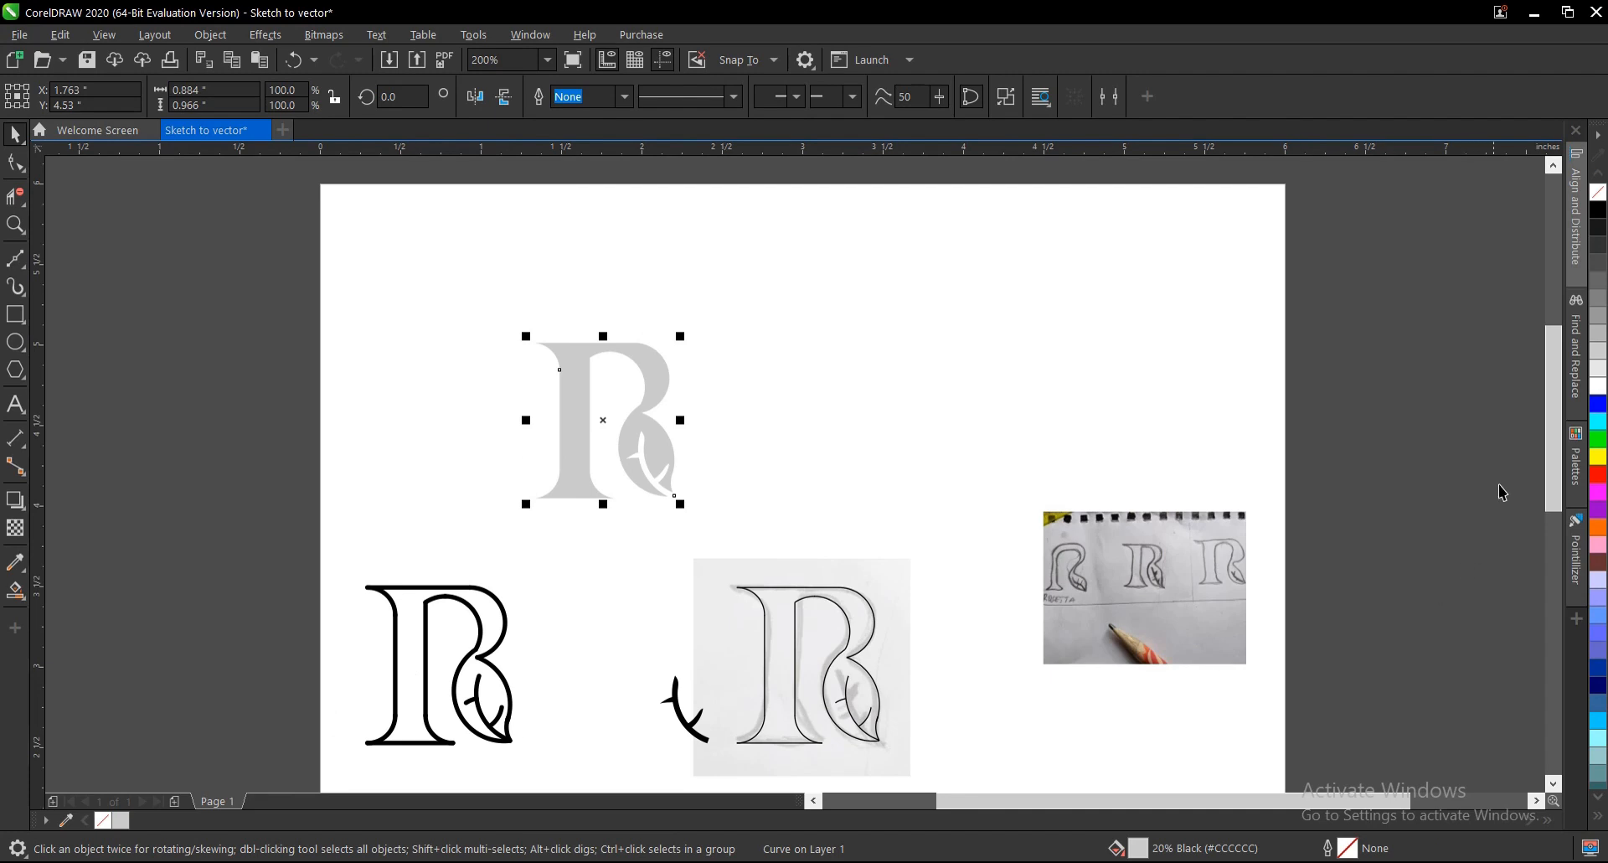
pyautogui.scroll(1, 658, 386)
pyautogui.moveTo(656, 386); pyautogui.dragTo(656, 326)
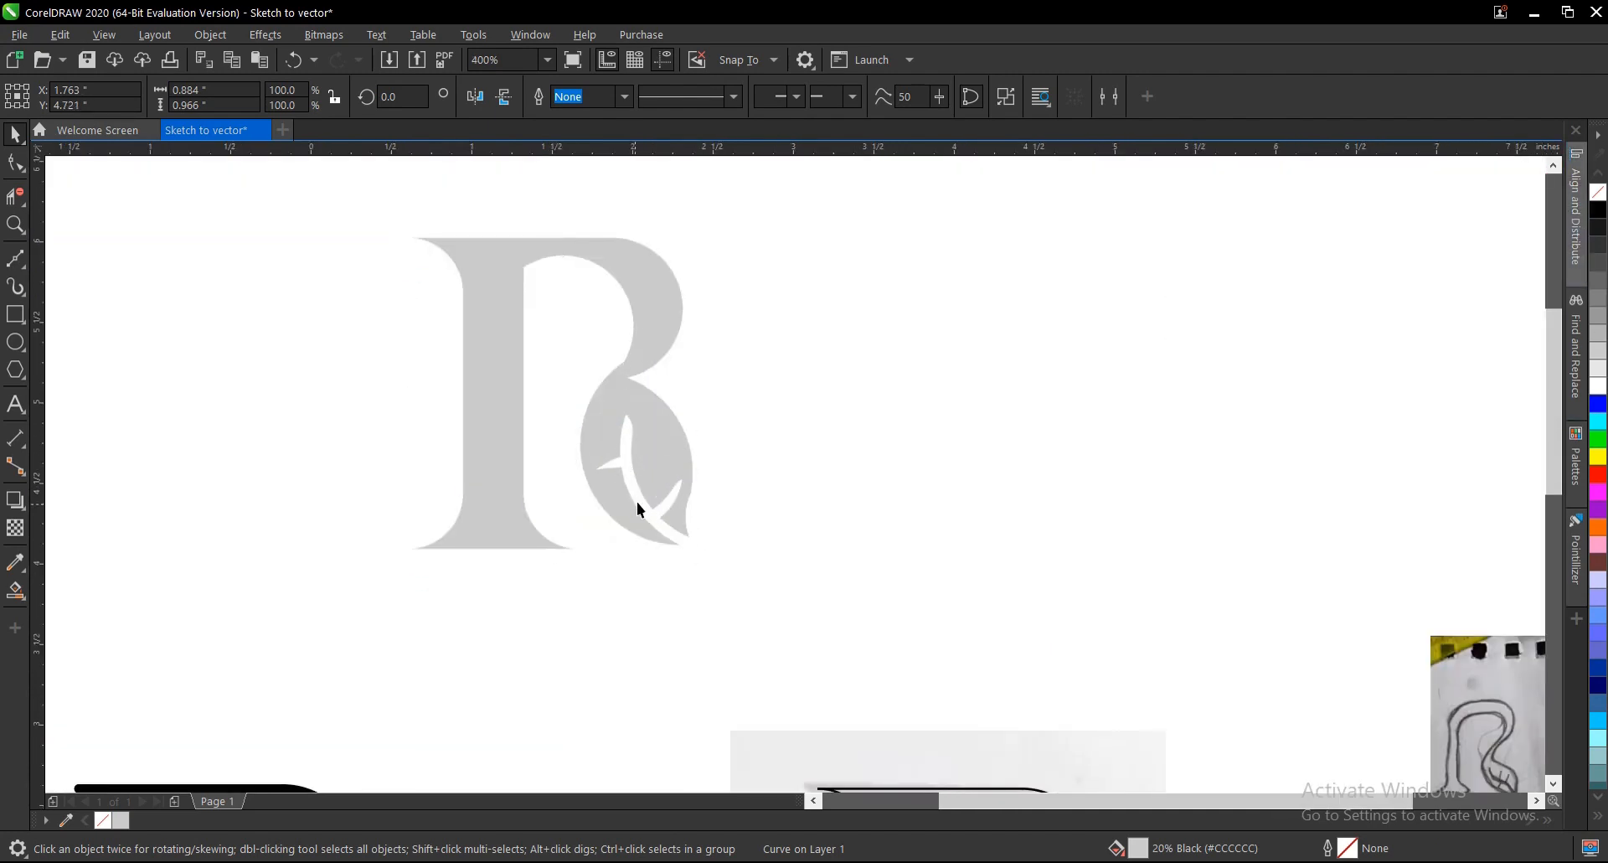
# Smooth the grey letter's inner curve by deleting the node where the bowl meets the leaf.
pyautogui.scroll(-1, 636, 501)
pyautogui.scroll(1, 658, 442)
pyautogui.click(659, 447)
pyautogui.scroll(1, 658, 447)
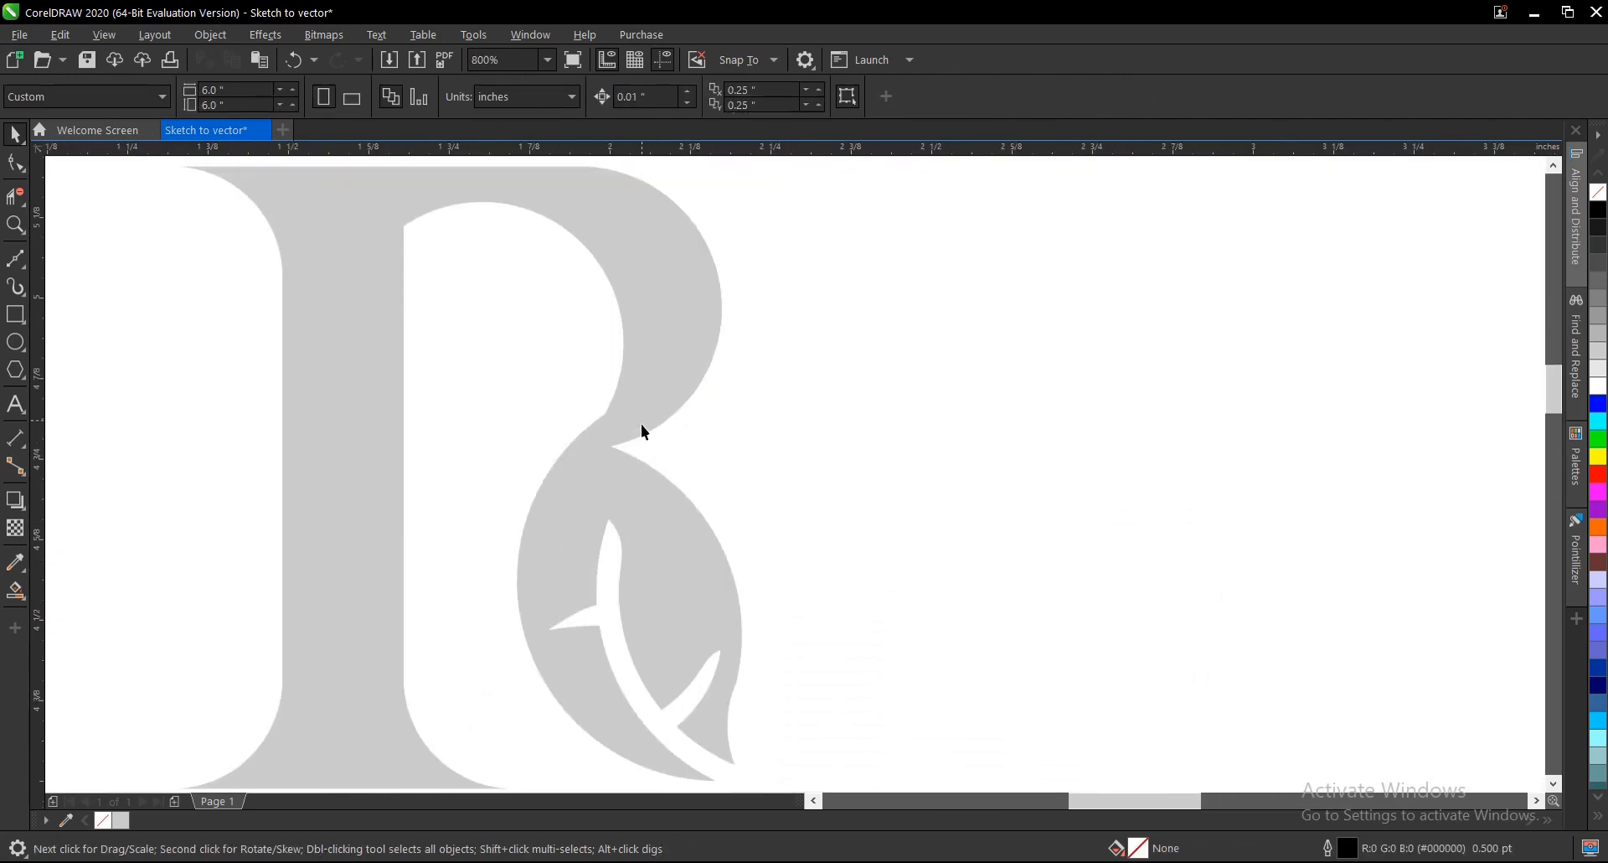
pyautogui.click(611, 389)
pyautogui.click(10, 165)
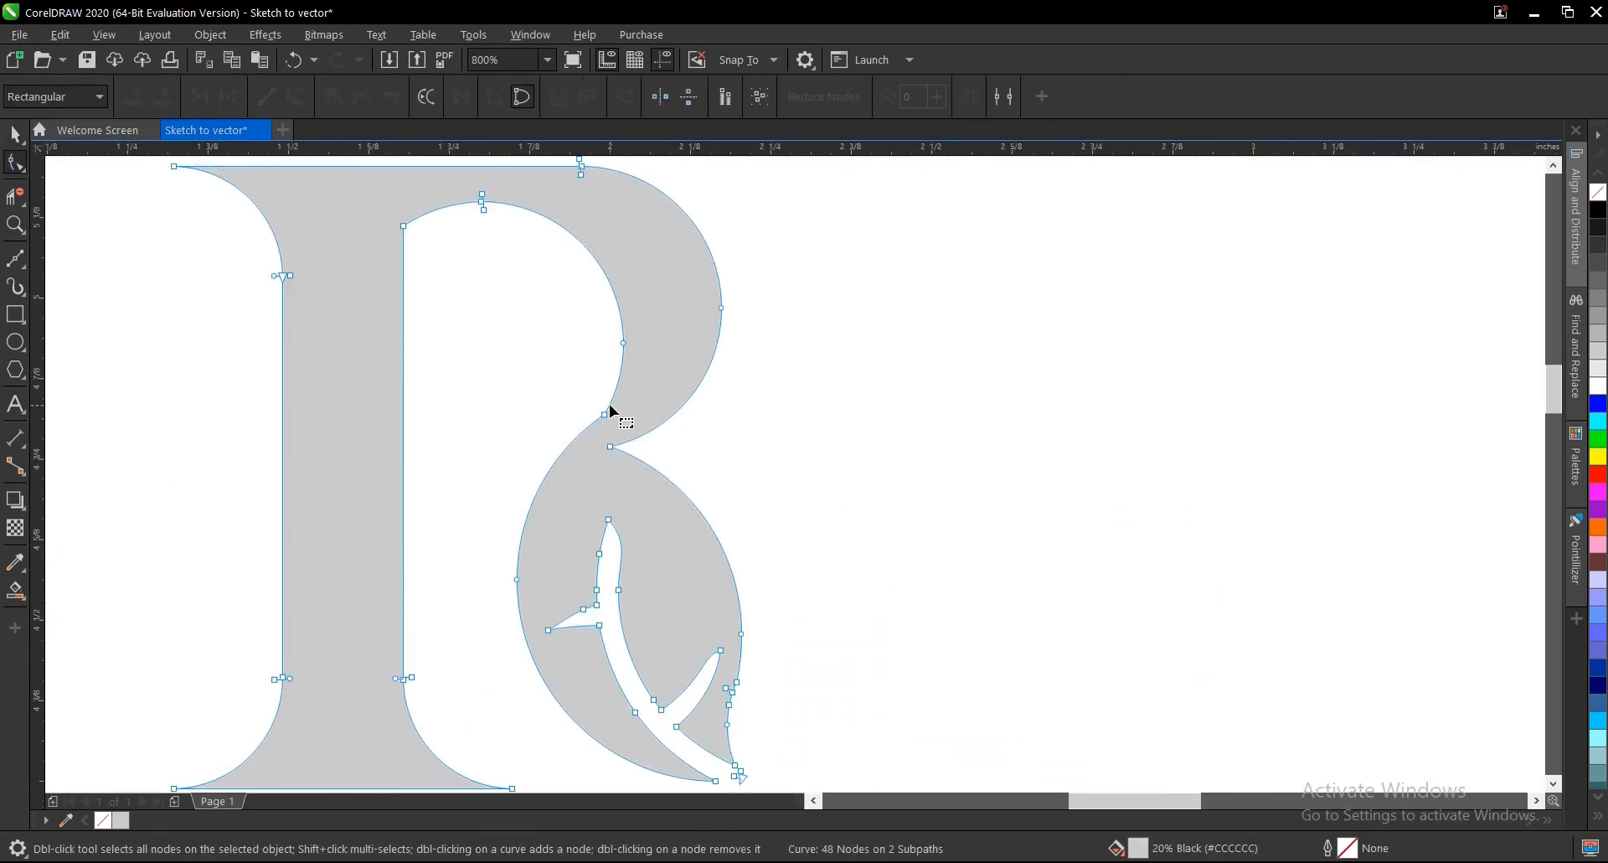
pyautogui.scroll(1, 608, 418)
pyautogui.doubleClick(597, 421)
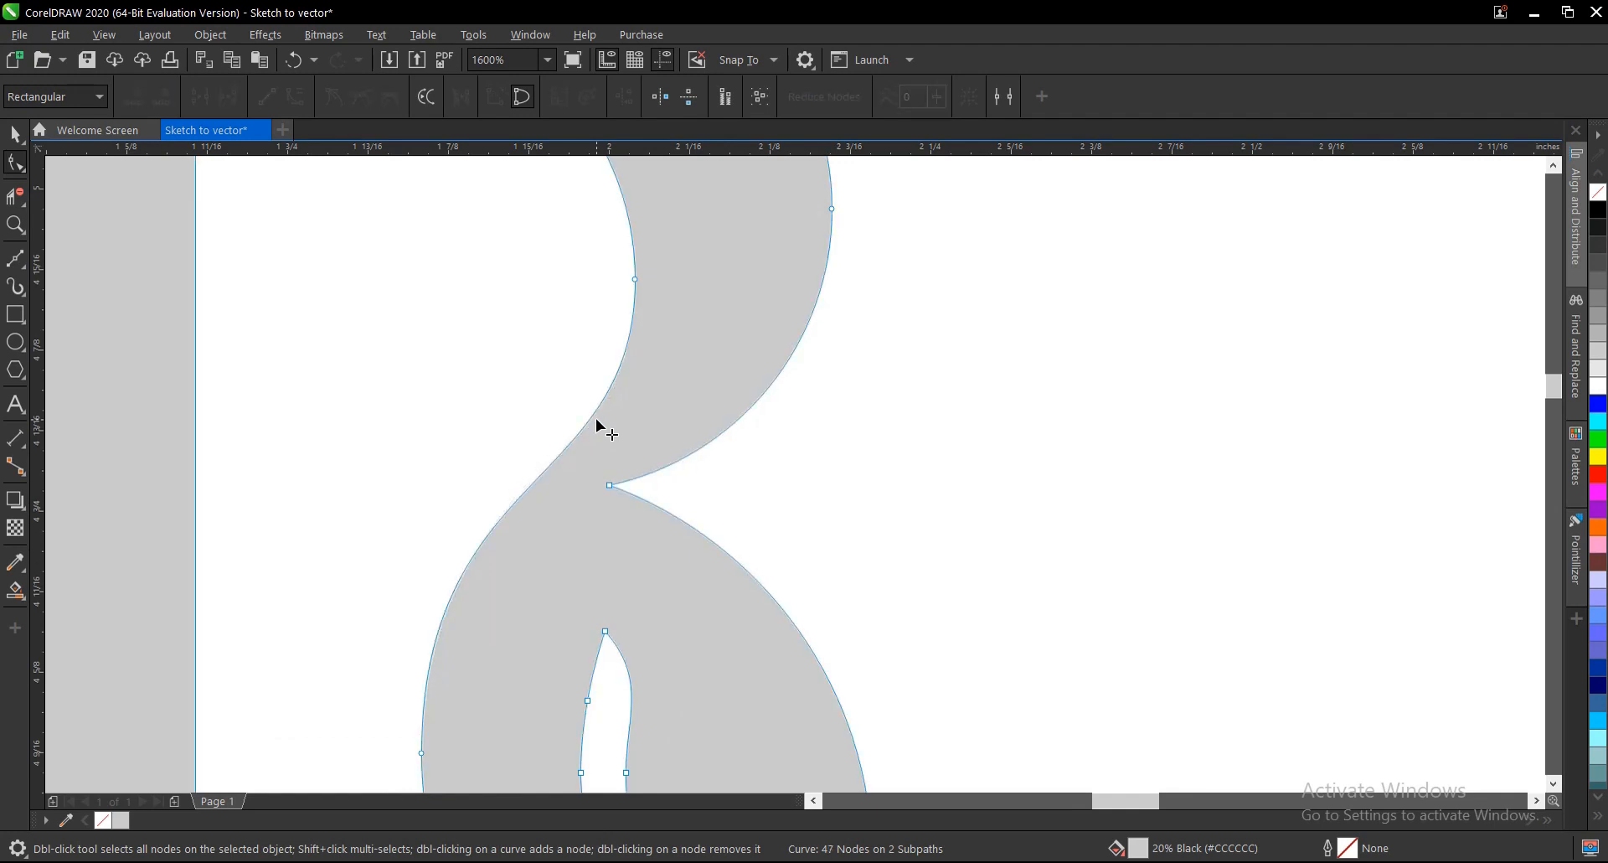
pyautogui.scroll(-1, 596, 423)
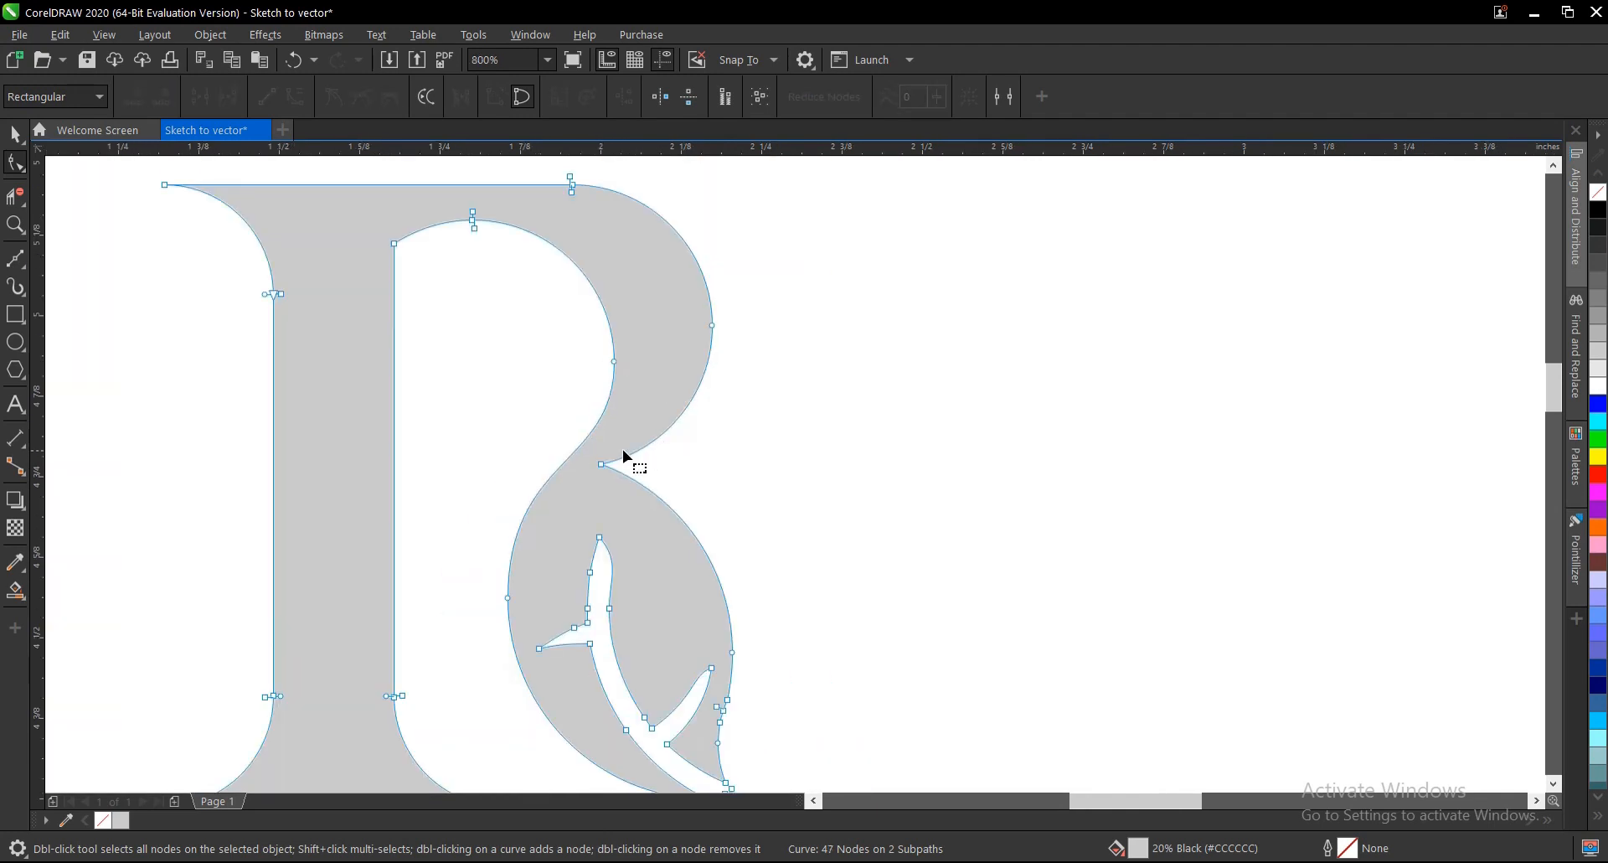
# Try deleting the upper corner node of the letter's inner opening, beside the stem.
pyautogui.doubleClick(394, 243)
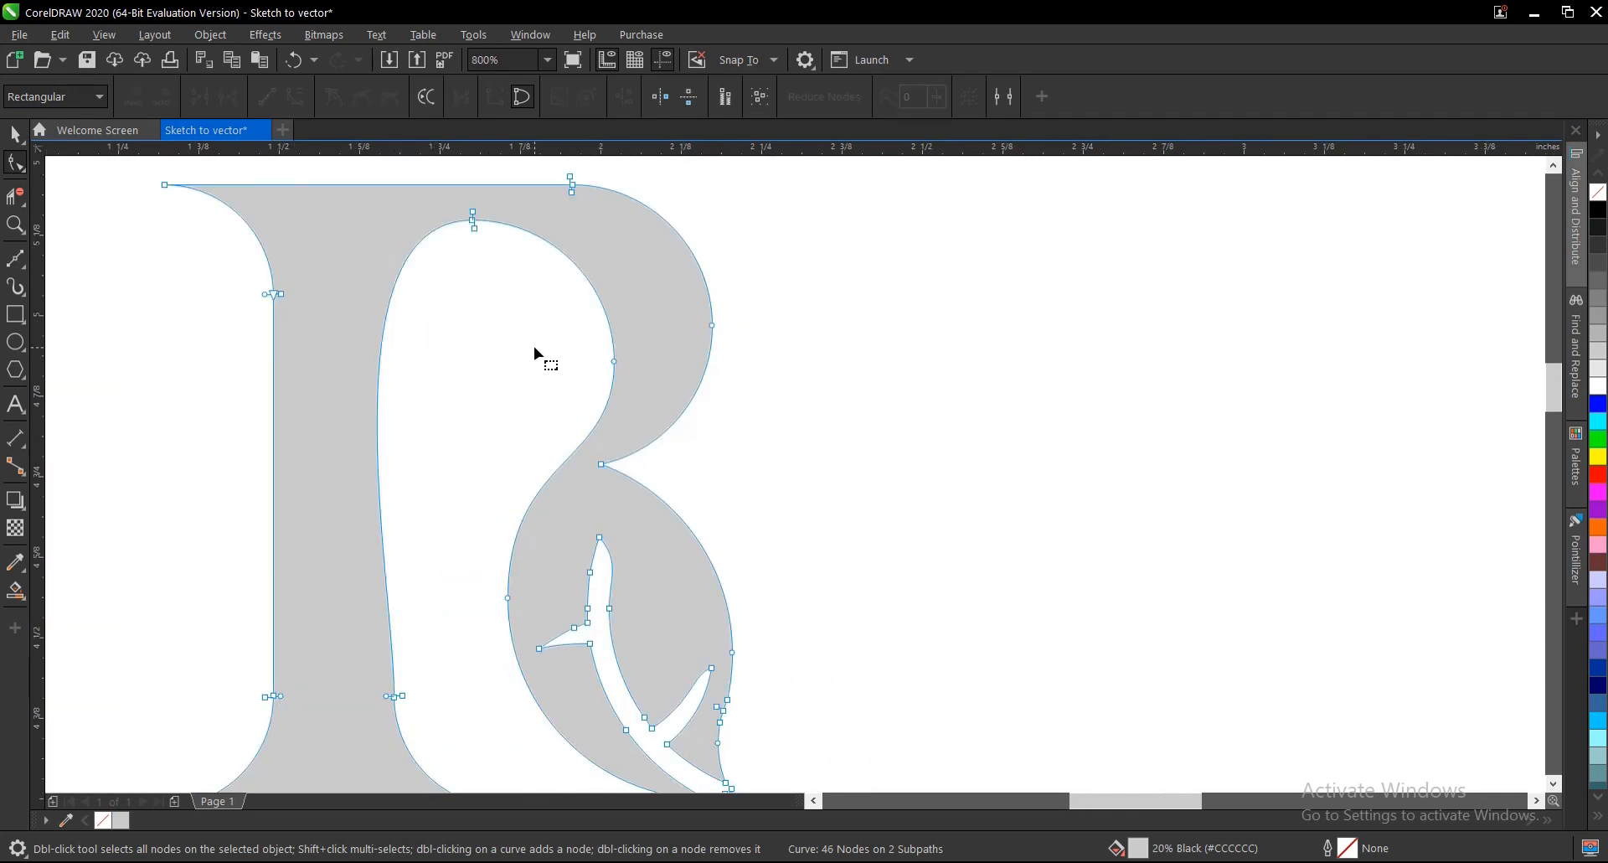
pyautogui.press('space')
pyautogui.scroll(-1, 536, 369)
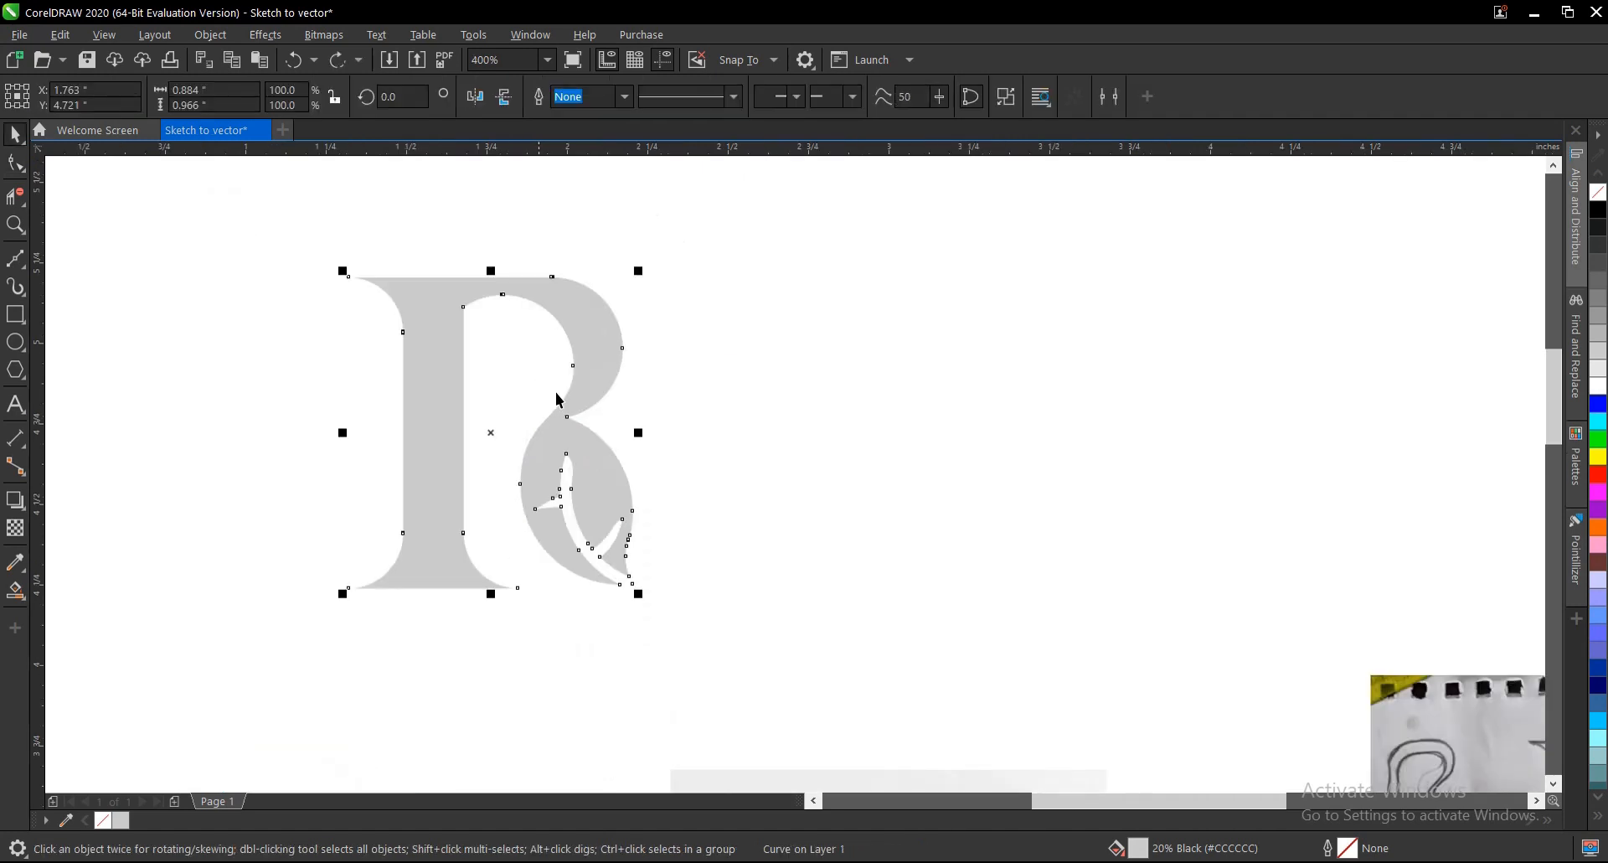
pyautogui.press('Escape')
# Place a copy of the faded sketch bitmap higher on the page beside the grey letter.
pyautogui.scroll(-1, 589, 381)
pyautogui.click(1058, 569)
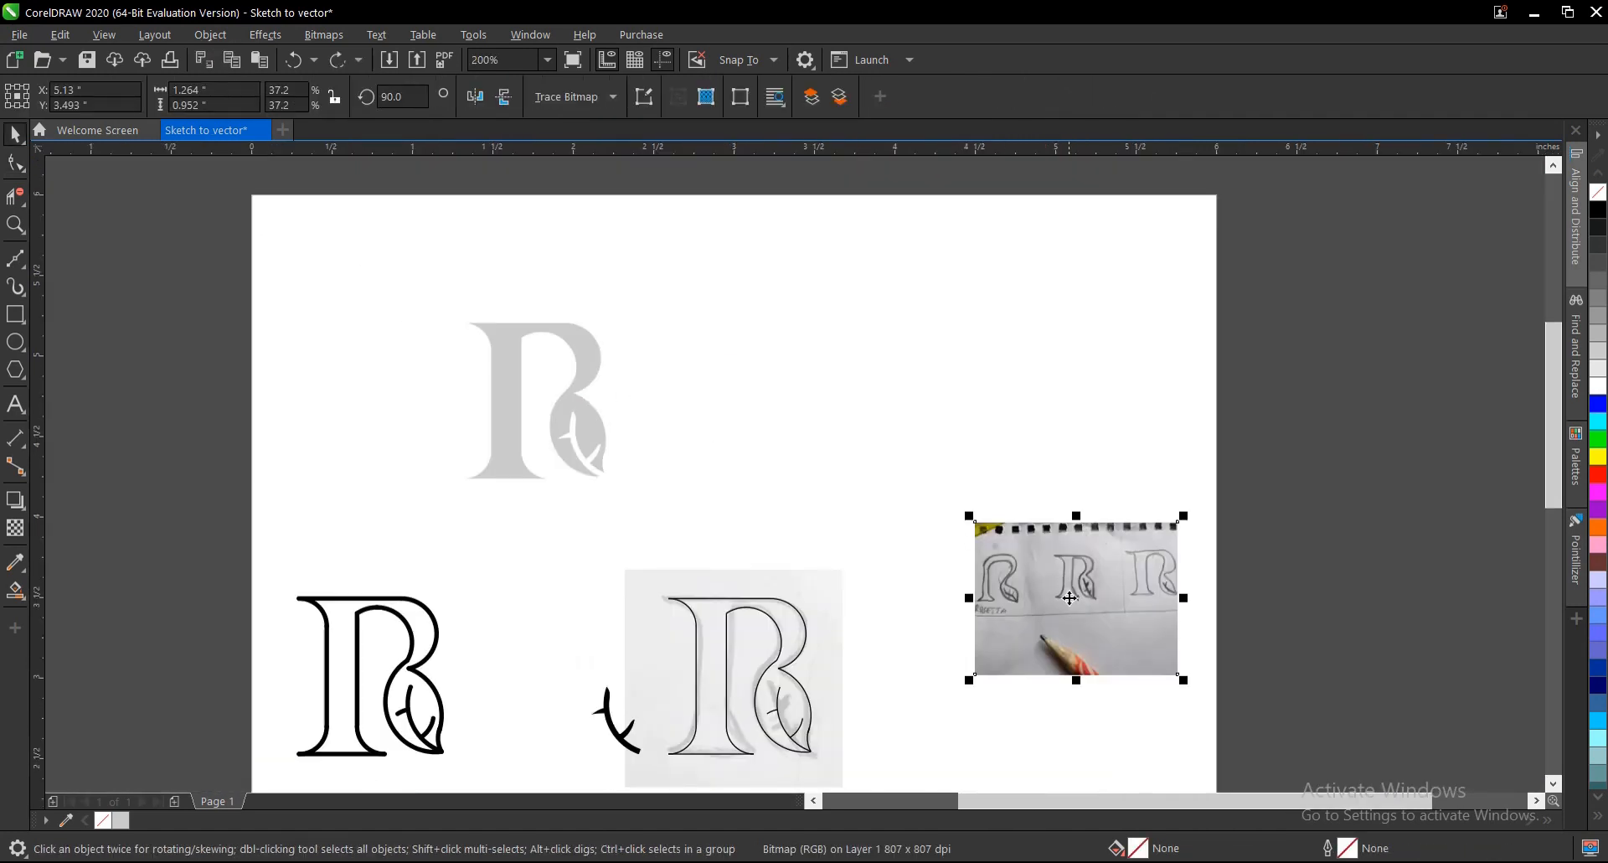
pyautogui.press('Escape')
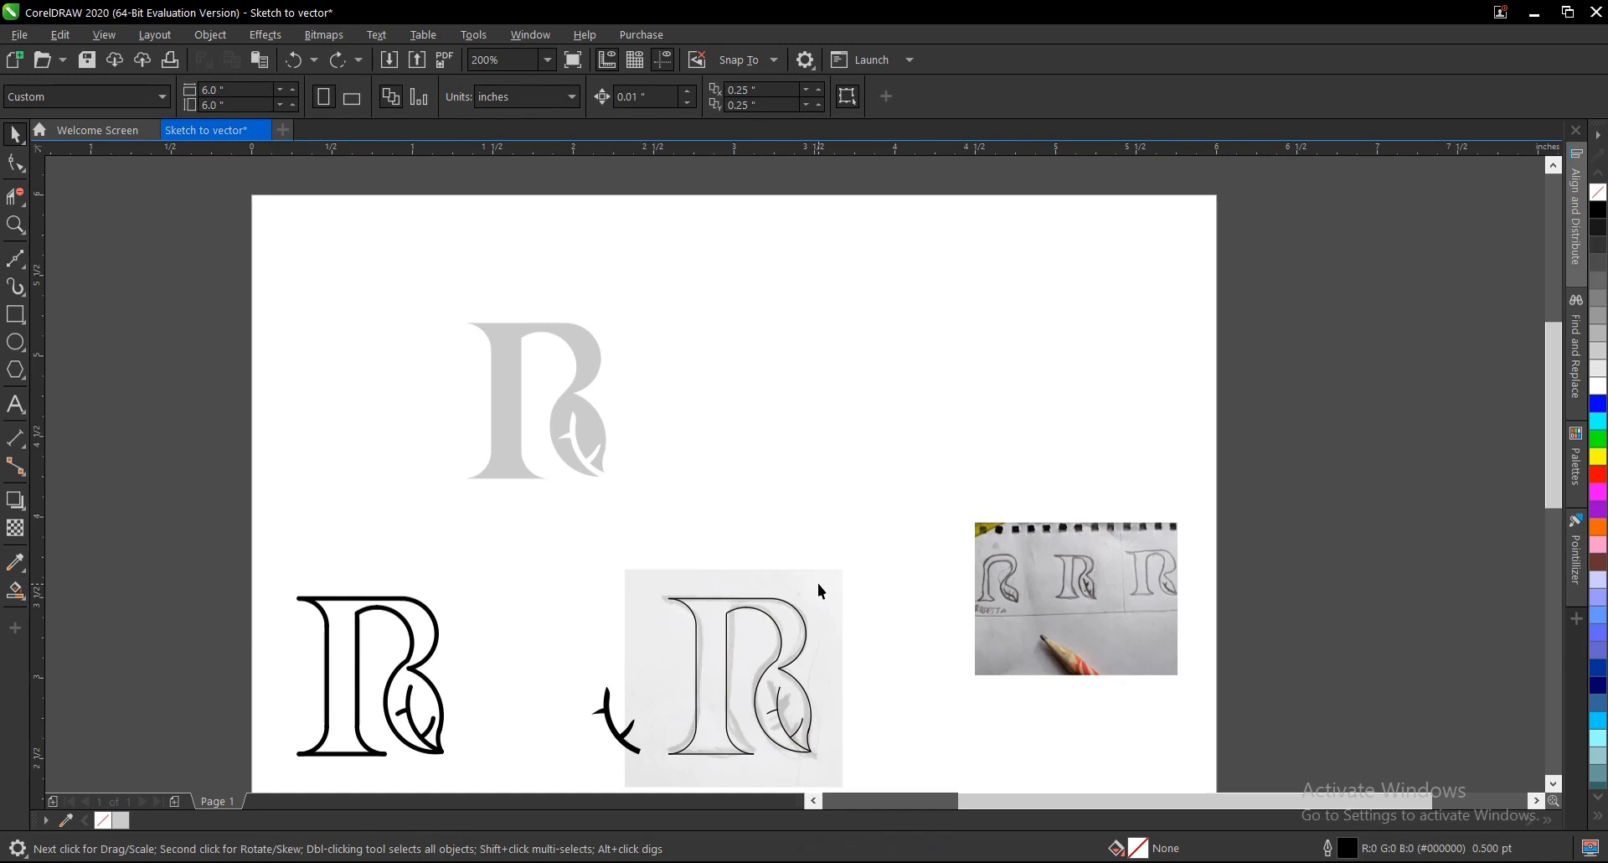
pyautogui.rightClick(817, 583)
pyautogui.click(846, 624)
pyautogui.moveTo(821, 606)
pyautogui.mouseDown()
pyautogui.moveTo(866, 427)
pyautogui.moveTo(872, 305)
pyautogui.mouseUp()
# Set the sketch copy's transparency to 0.
pyautogui.click(15, 528)
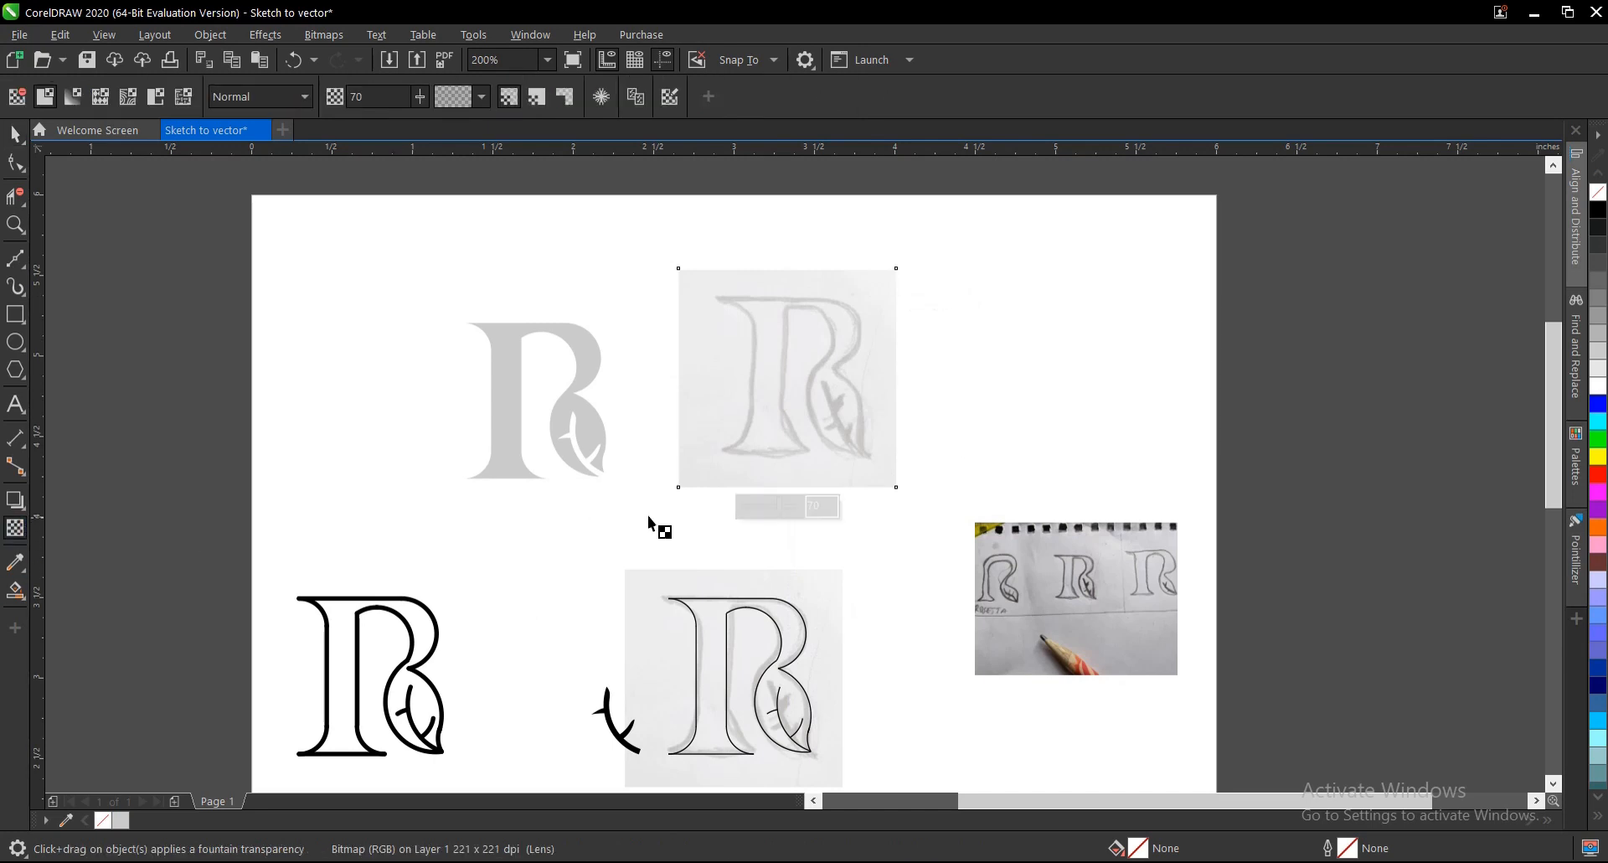
pyautogui.moveTo(779, 509); pyautogui.dragTo(726, 517)
pyautogui.click(15, 134)
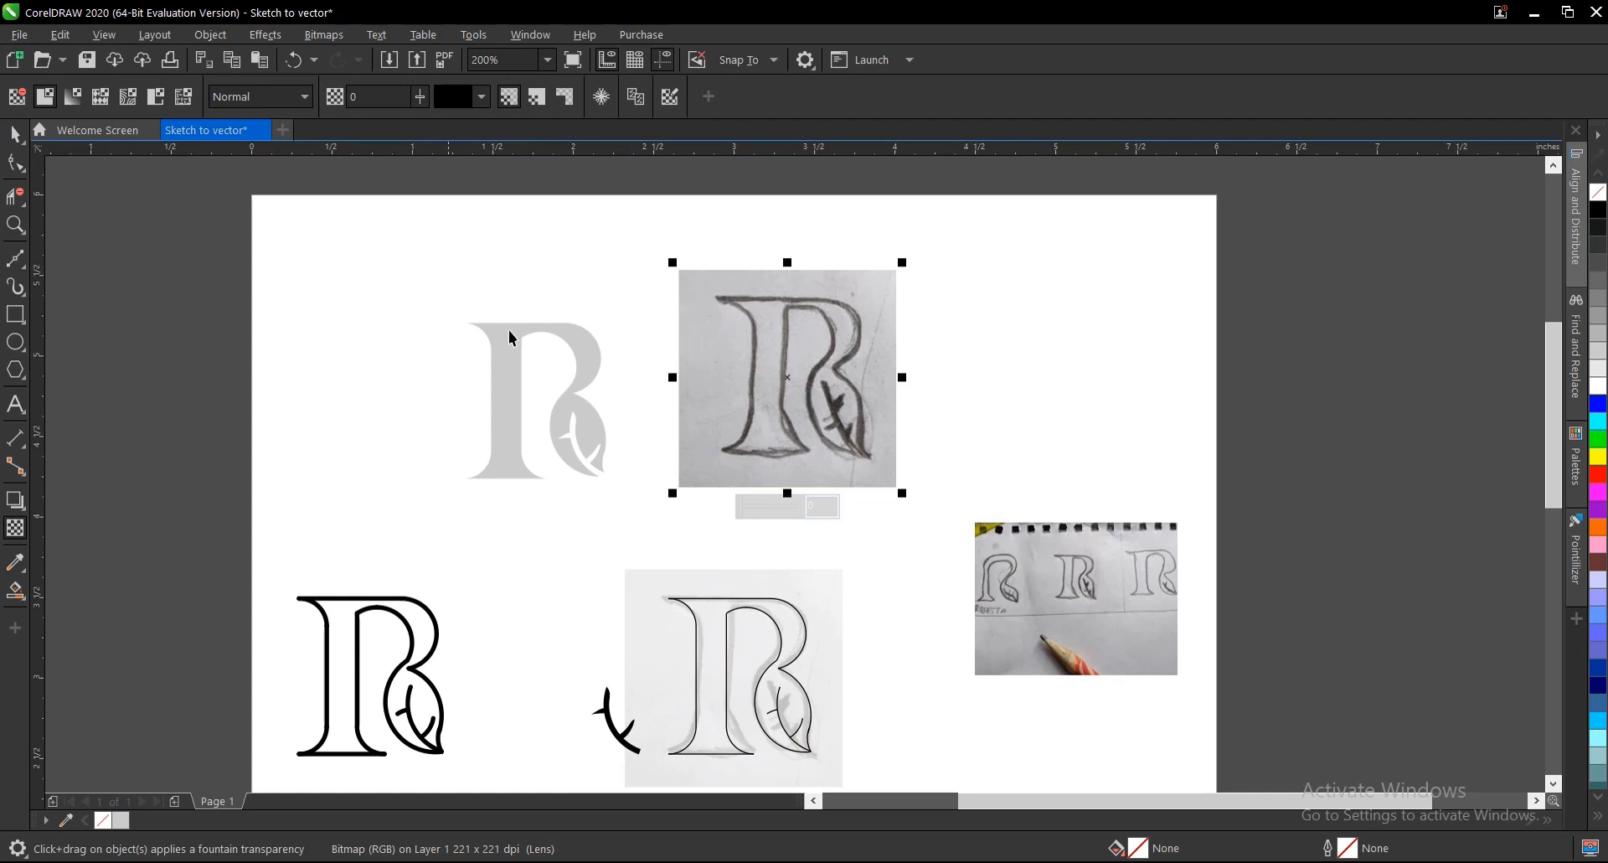
# Scale the sketch copy to about 0.995 inches square and position it close beside the grey letter.
pyautogui.moveTo(778, 361); pyautogui.dragTo(767, 386)
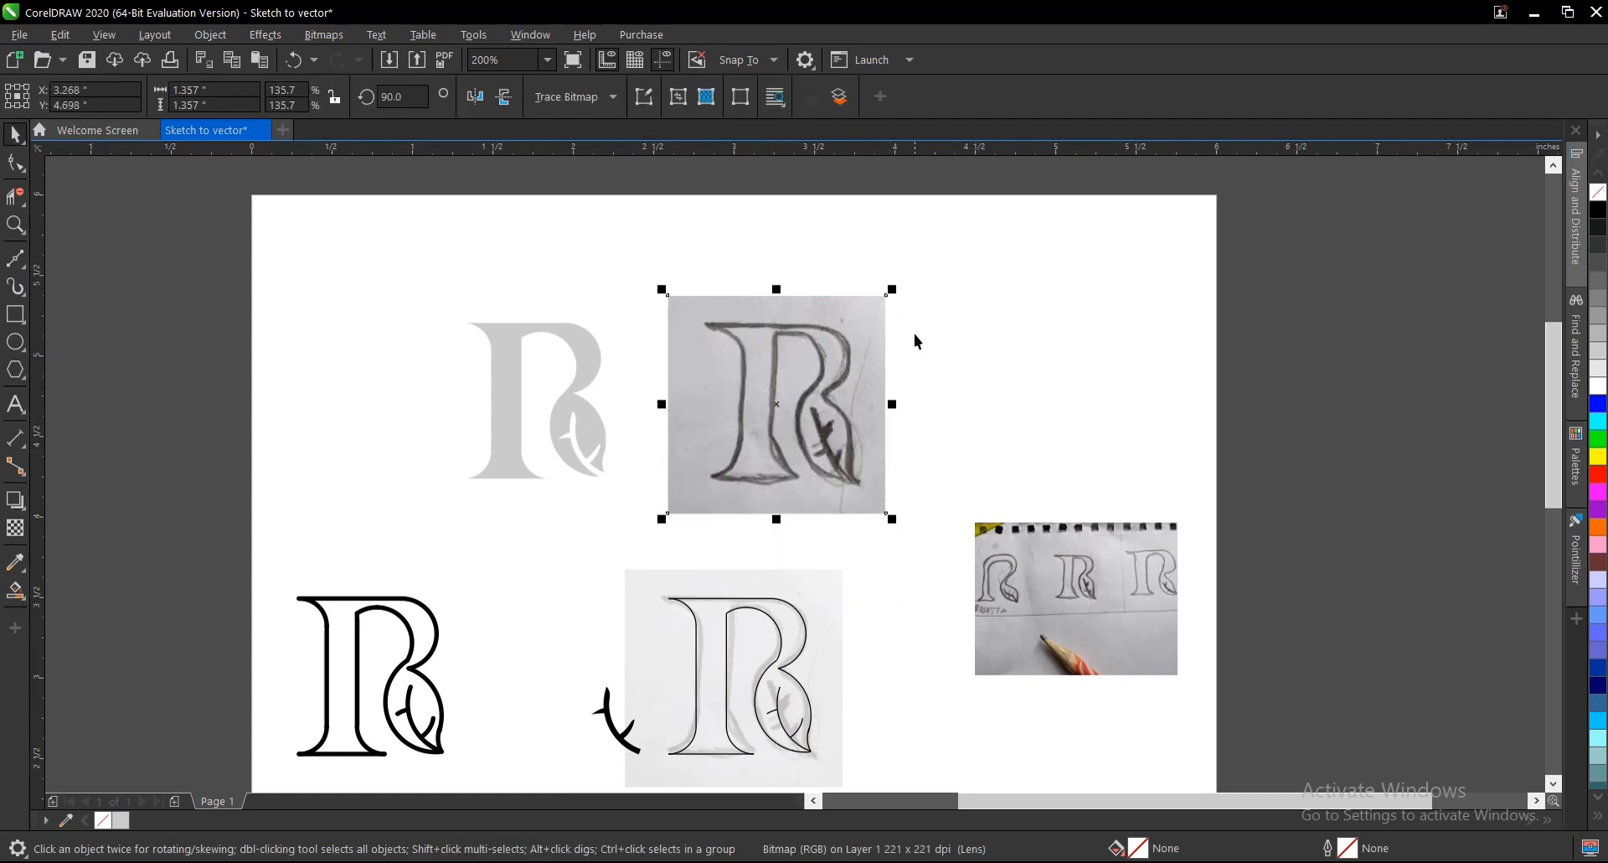
pyautogui.moveTo(894, 287); pyautogui.dragTo(858, 322)
pyautogui.moveTo(761, 400); pyautogui.dragTo(705, 400)
# Examine the grey letter and the sketch copy together, comparing their shapes side by side.
pyautogui.scroll(2, 590, 406)
pyautogui.click(1023, 358)
pyautogui.press('z')
pyautogui.moveTo(309, 206); pyautogui.dragTo(997, 589)
pyautogui.press('space')
pyautogui.click(609, 457)
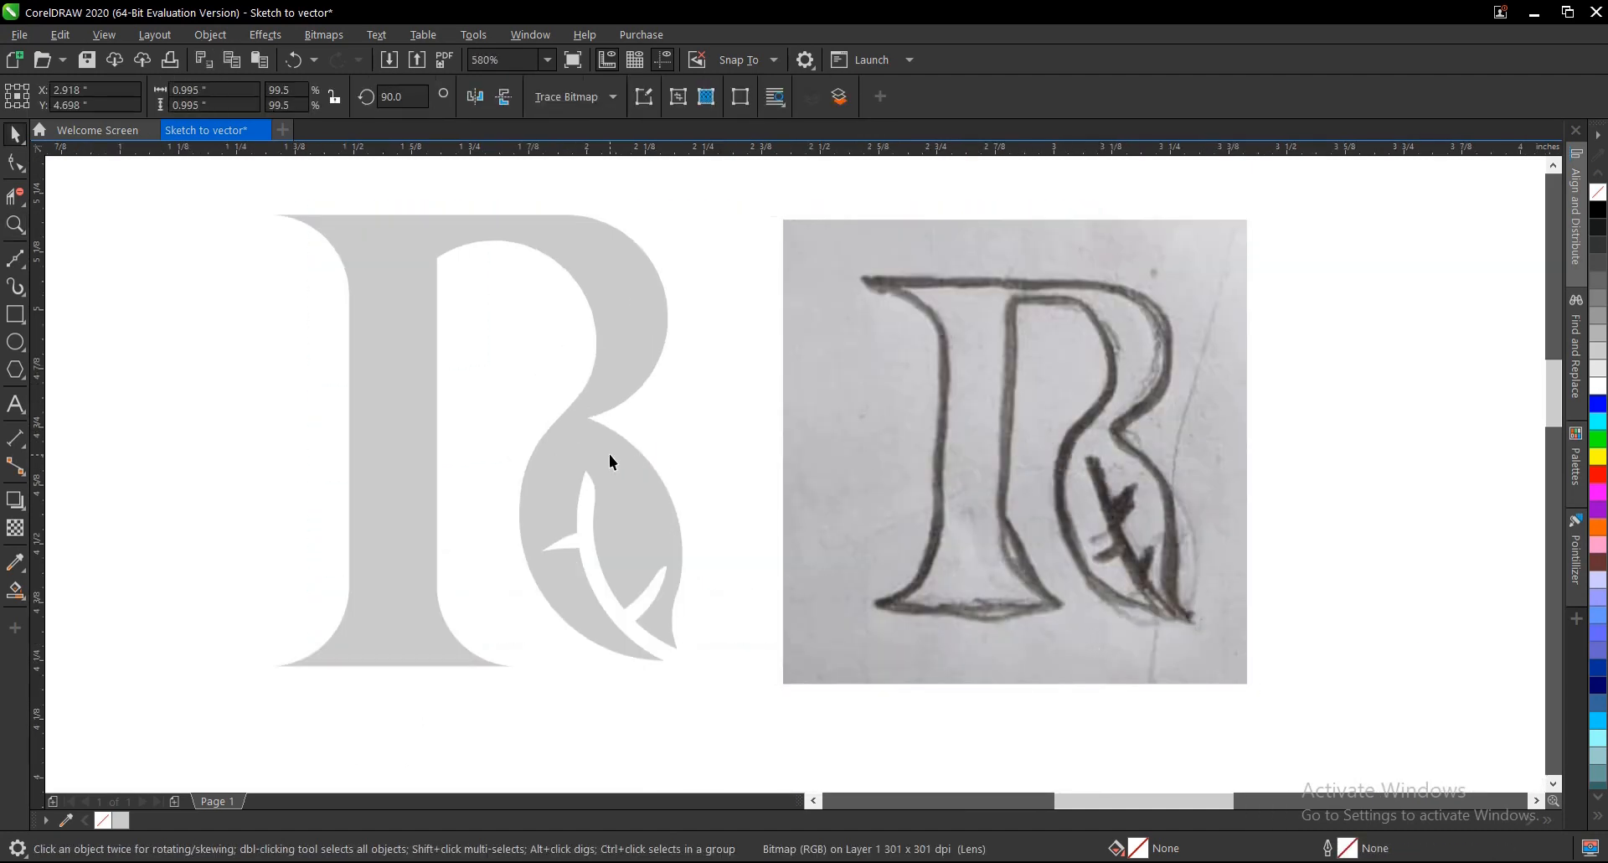
pyautogui.click(1419, 595)
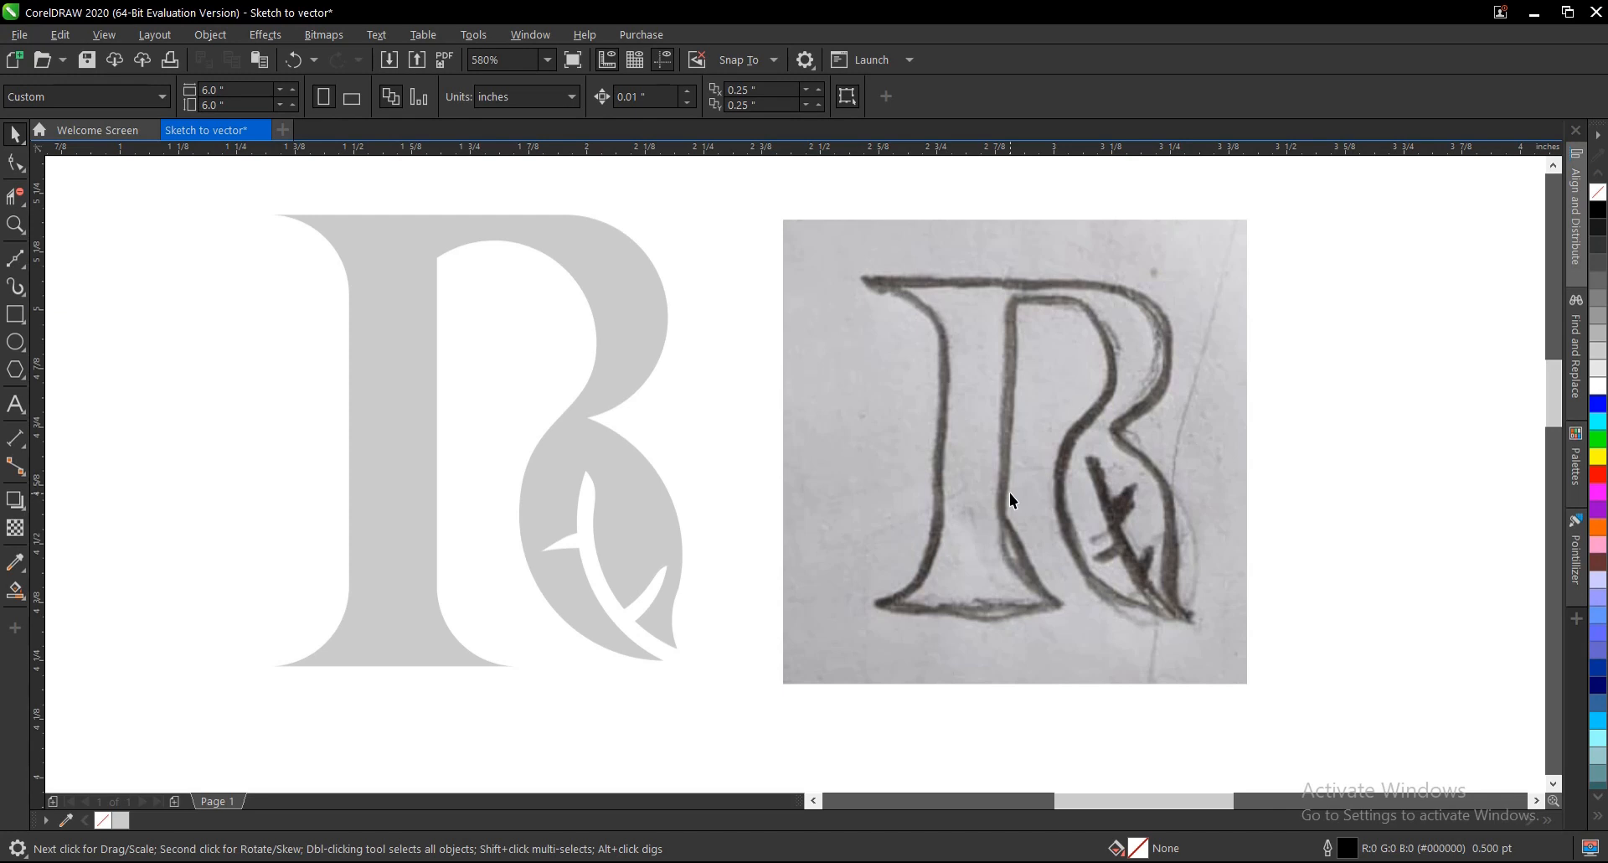
pyautogui.click(661, 517)
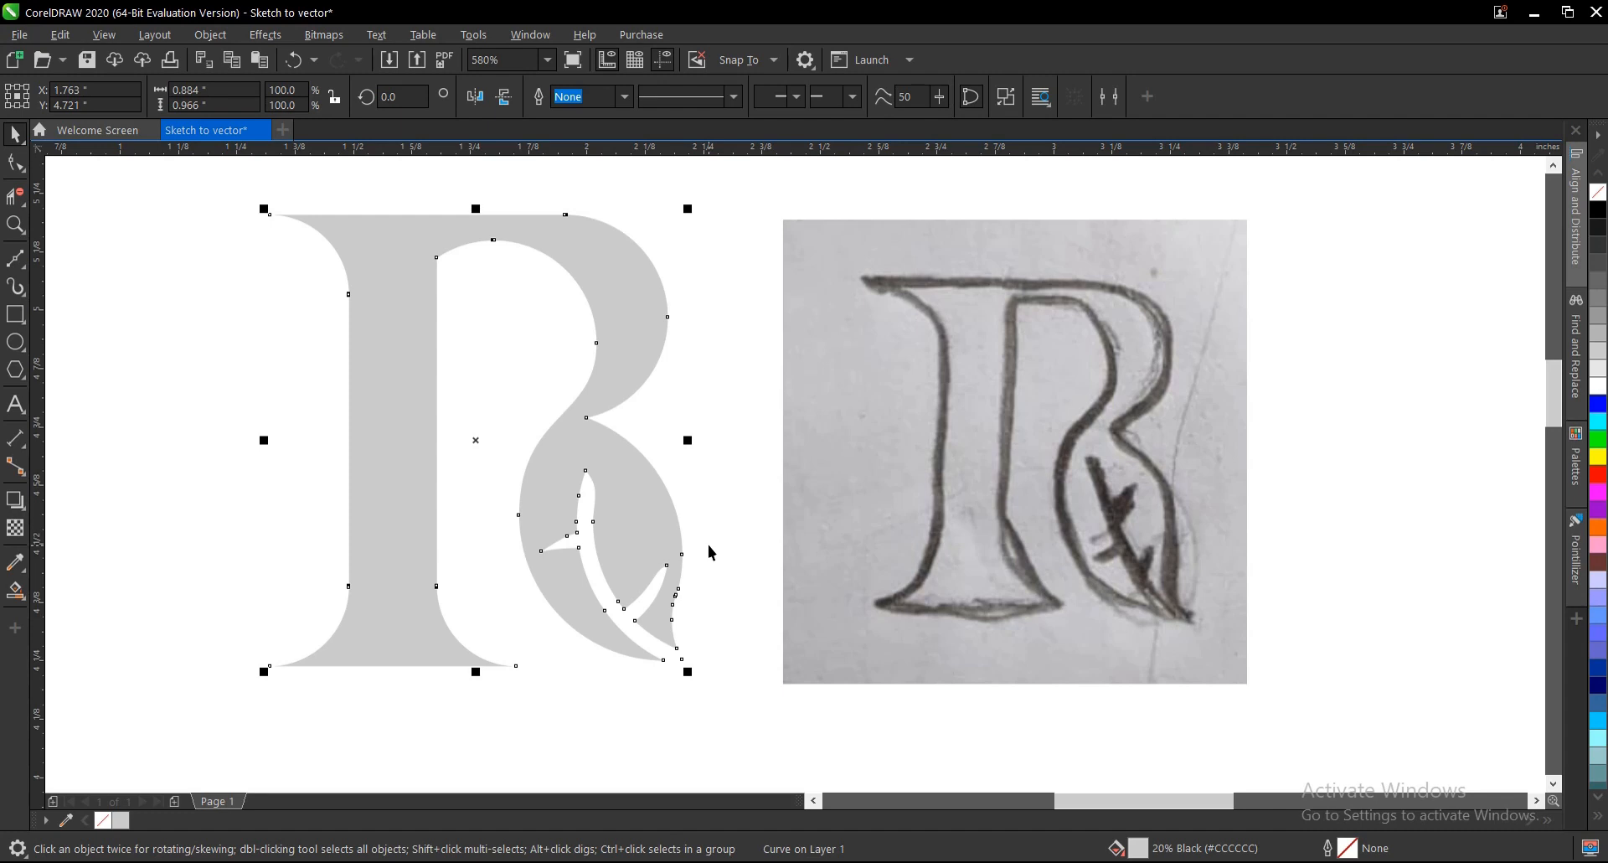
pyautogui.click(746, 546)
# Fill the grey letter with green #669933 from the colour palette.
pyautogui.click(622, 508)
pyautogui.click(1599, 816)
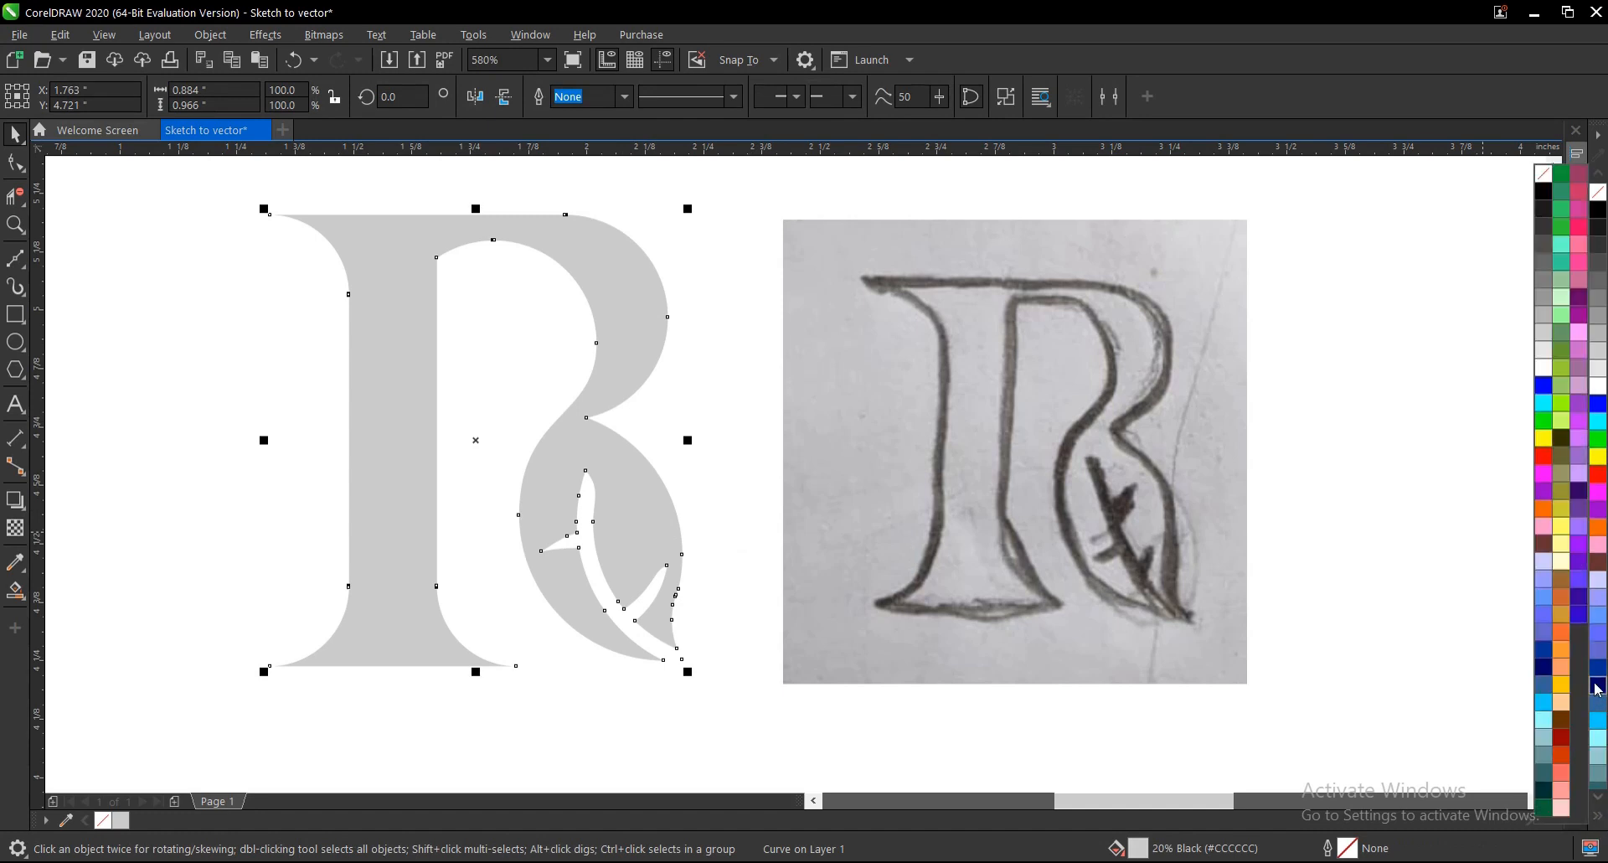
pyautogui.click(1563, 334)
pyautogui.scroll(-3, 685, 603)
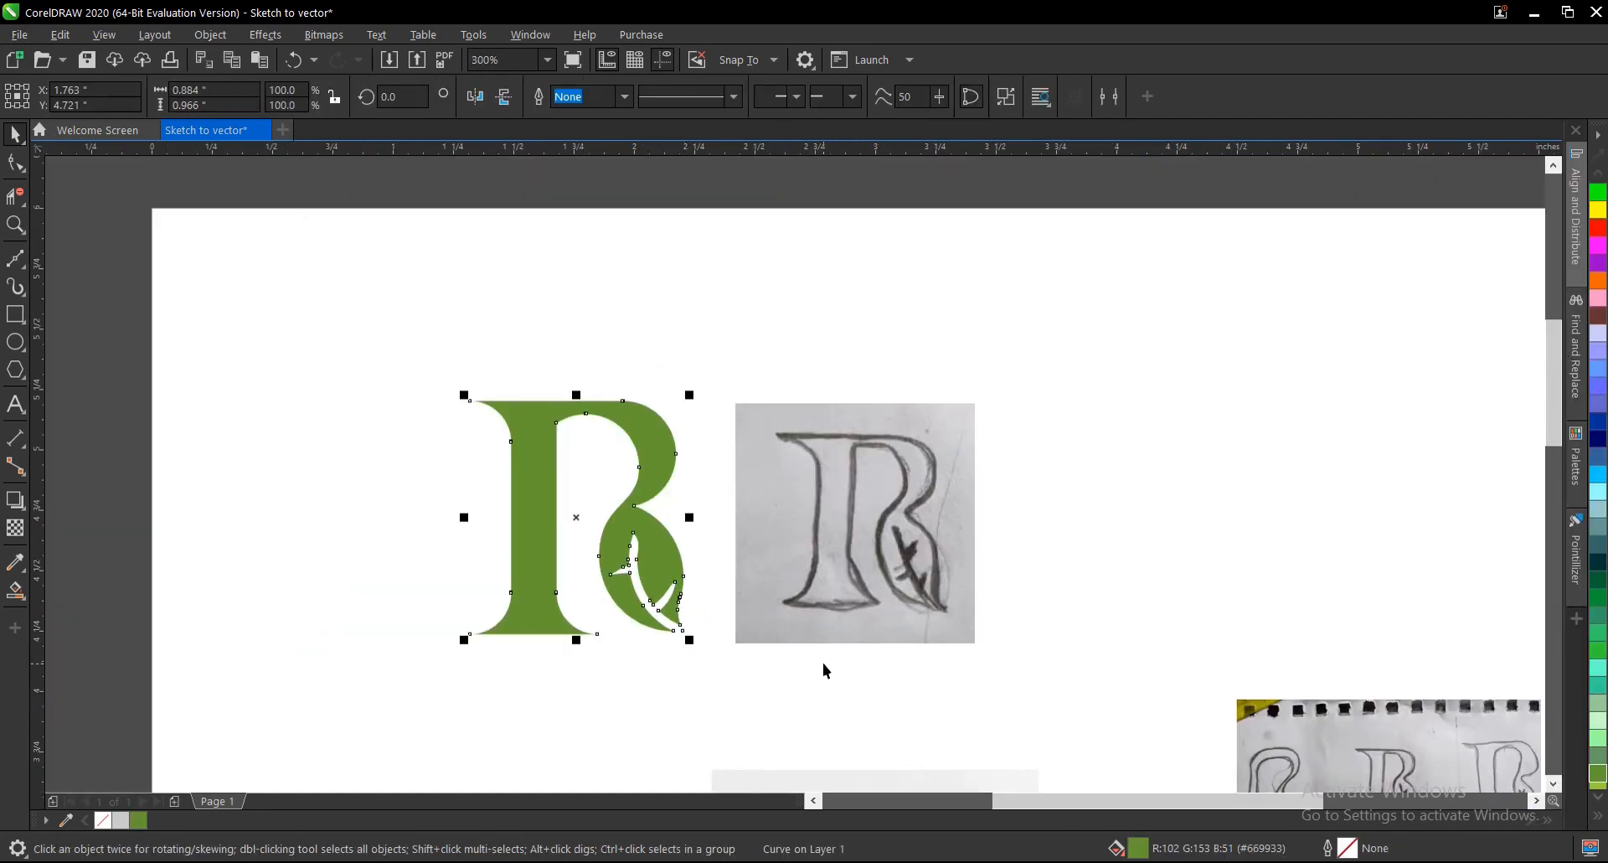
pyautogui.scroll(3, 824, 665)
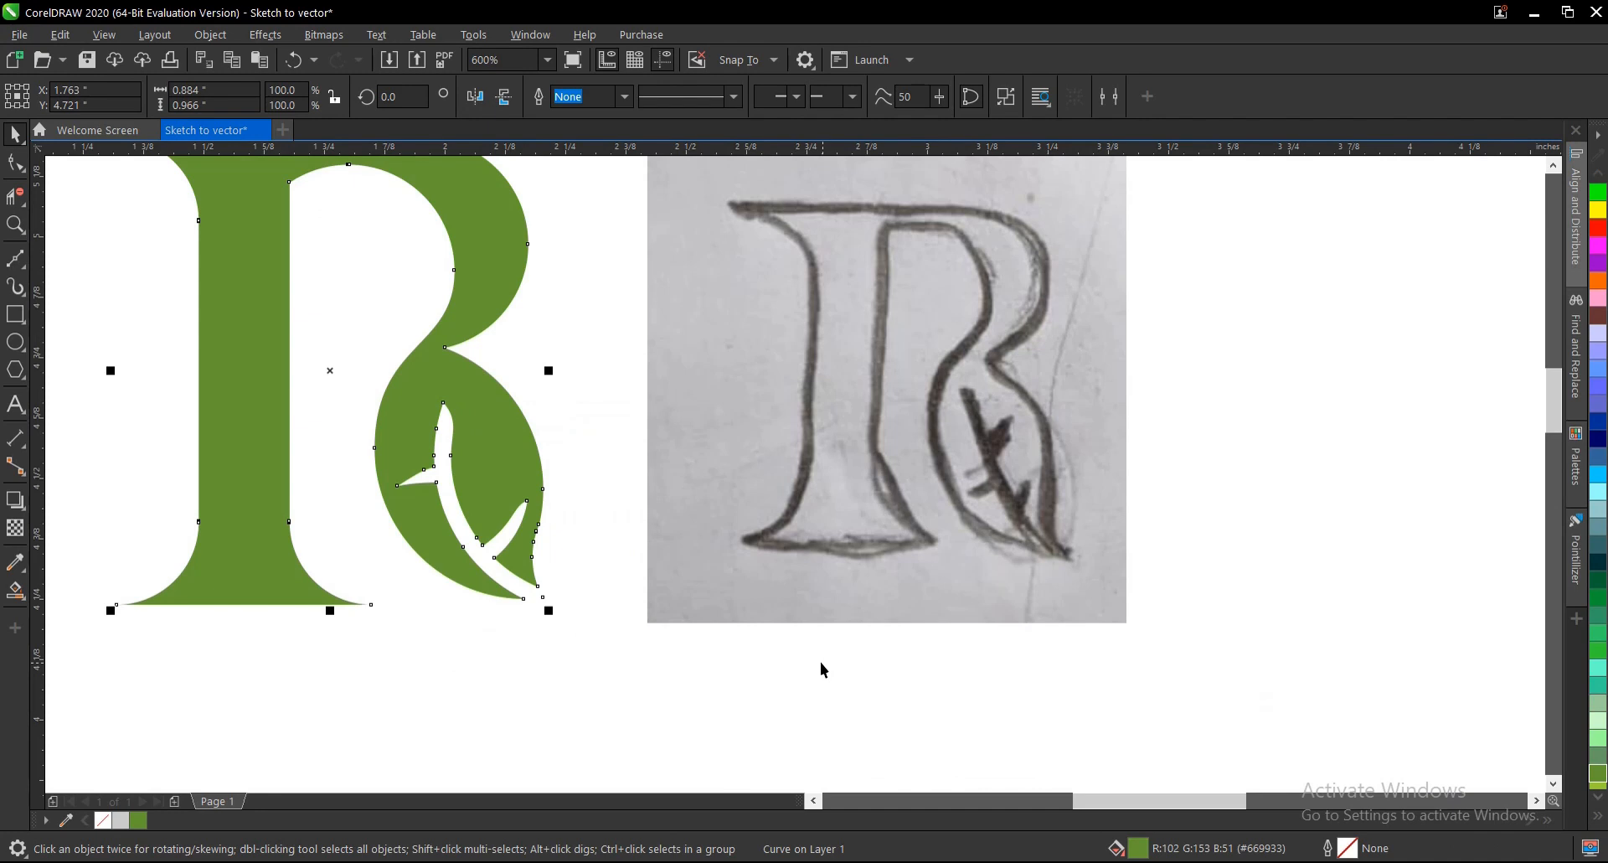
pyautogui.click(914, 662)
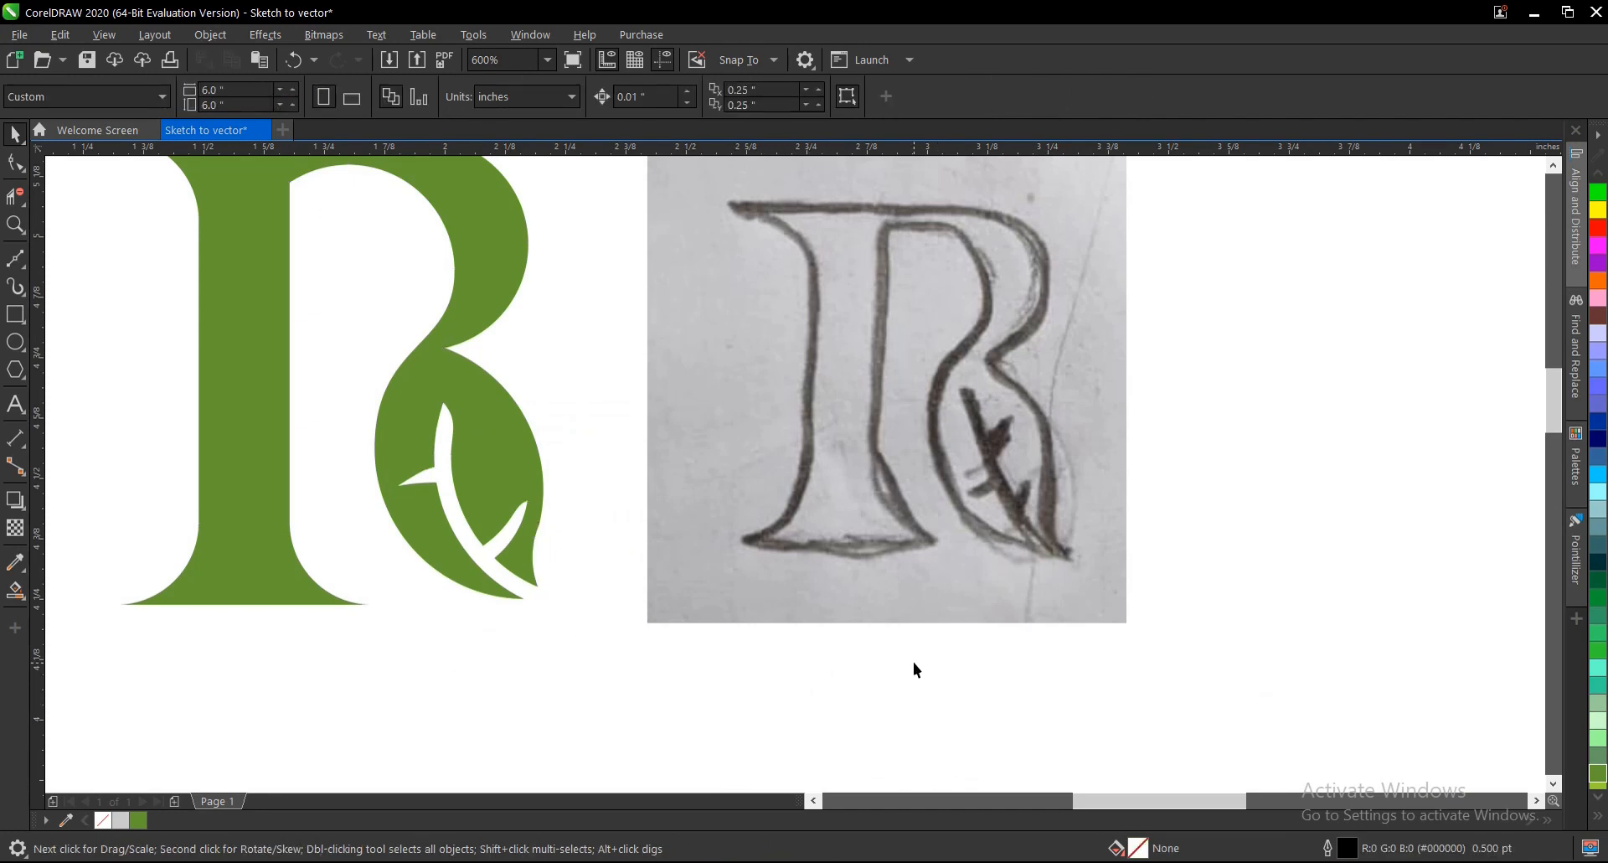